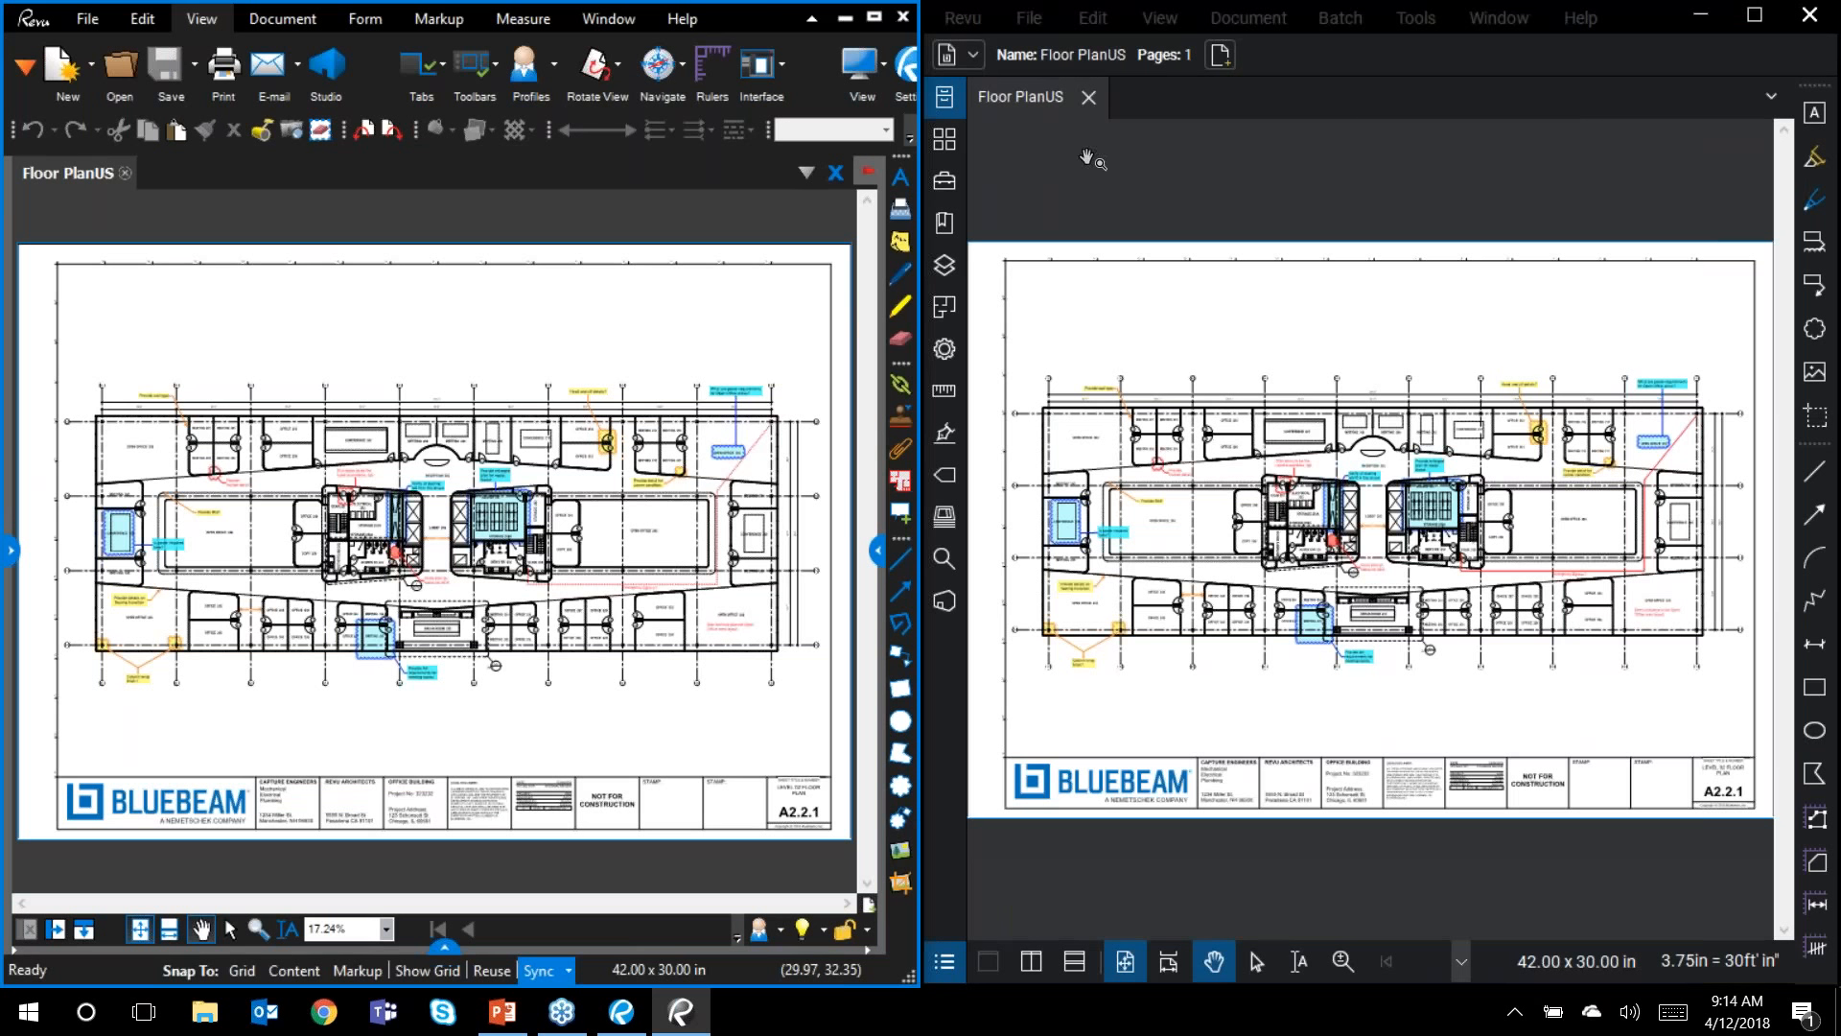
key("ctrl")
key("ctrl")
key("ctrl")
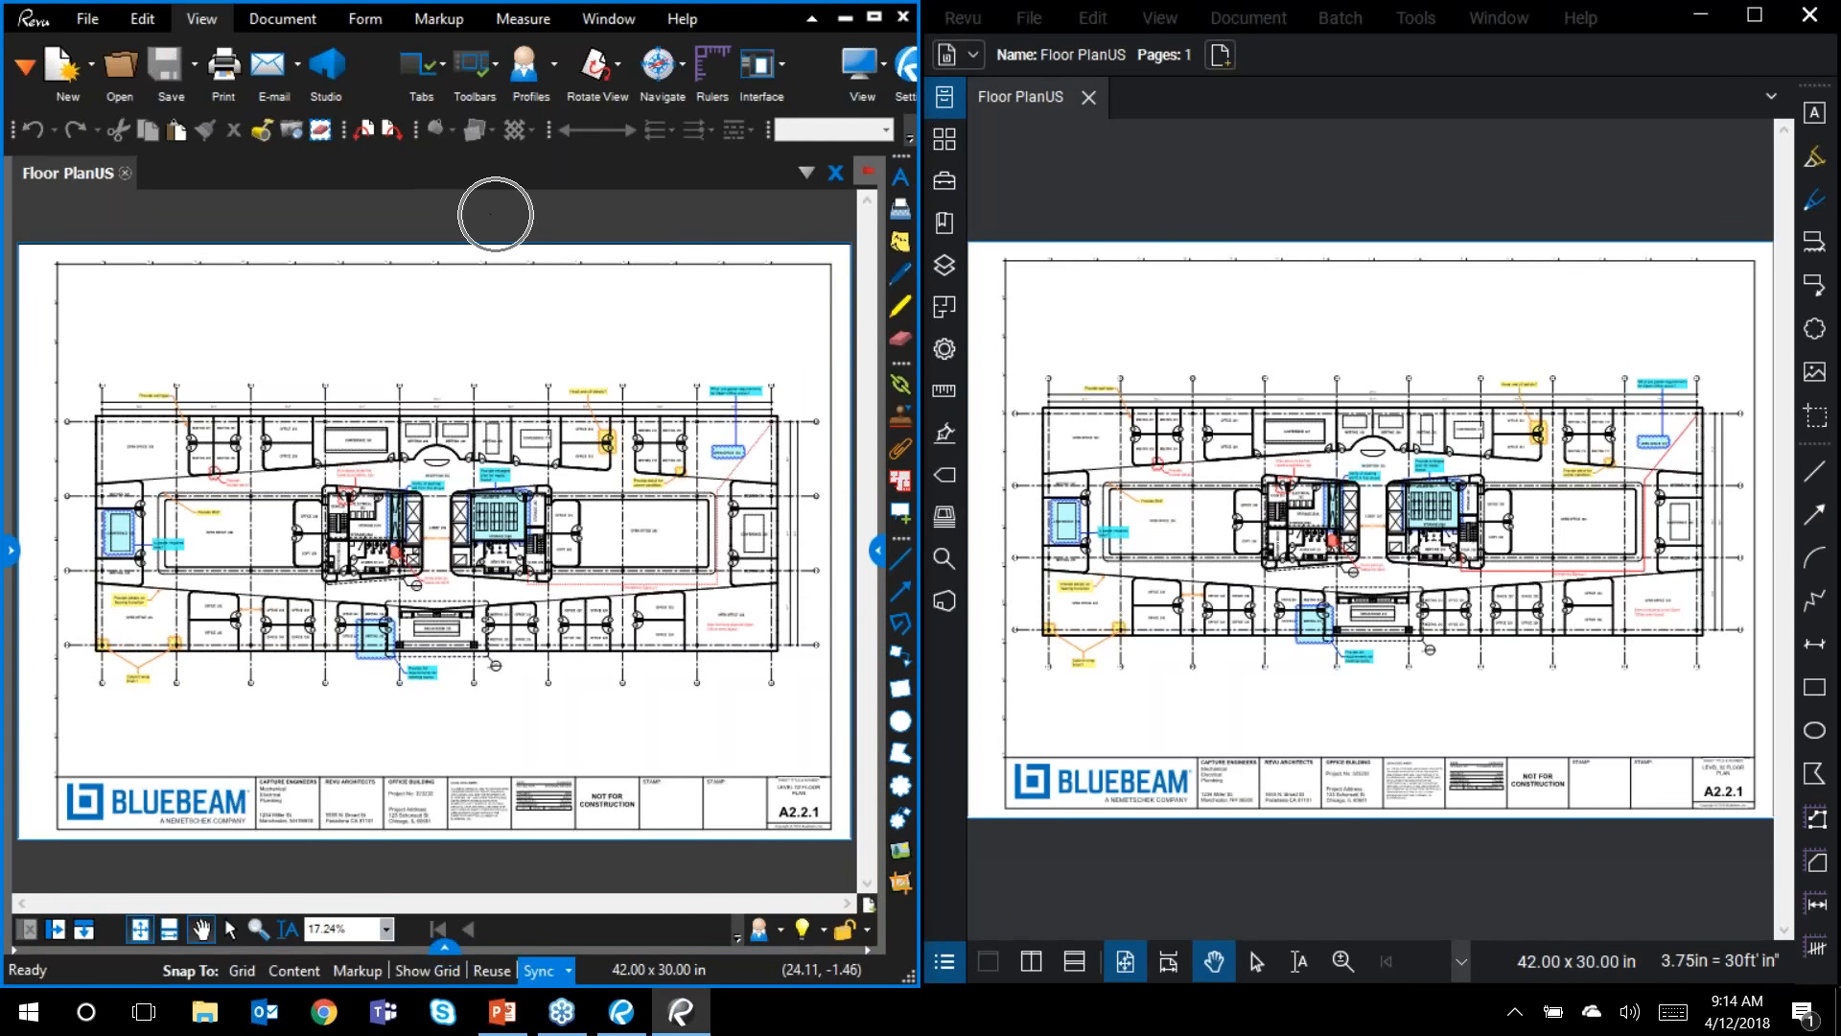
key("ctrl")
key("ctrl")
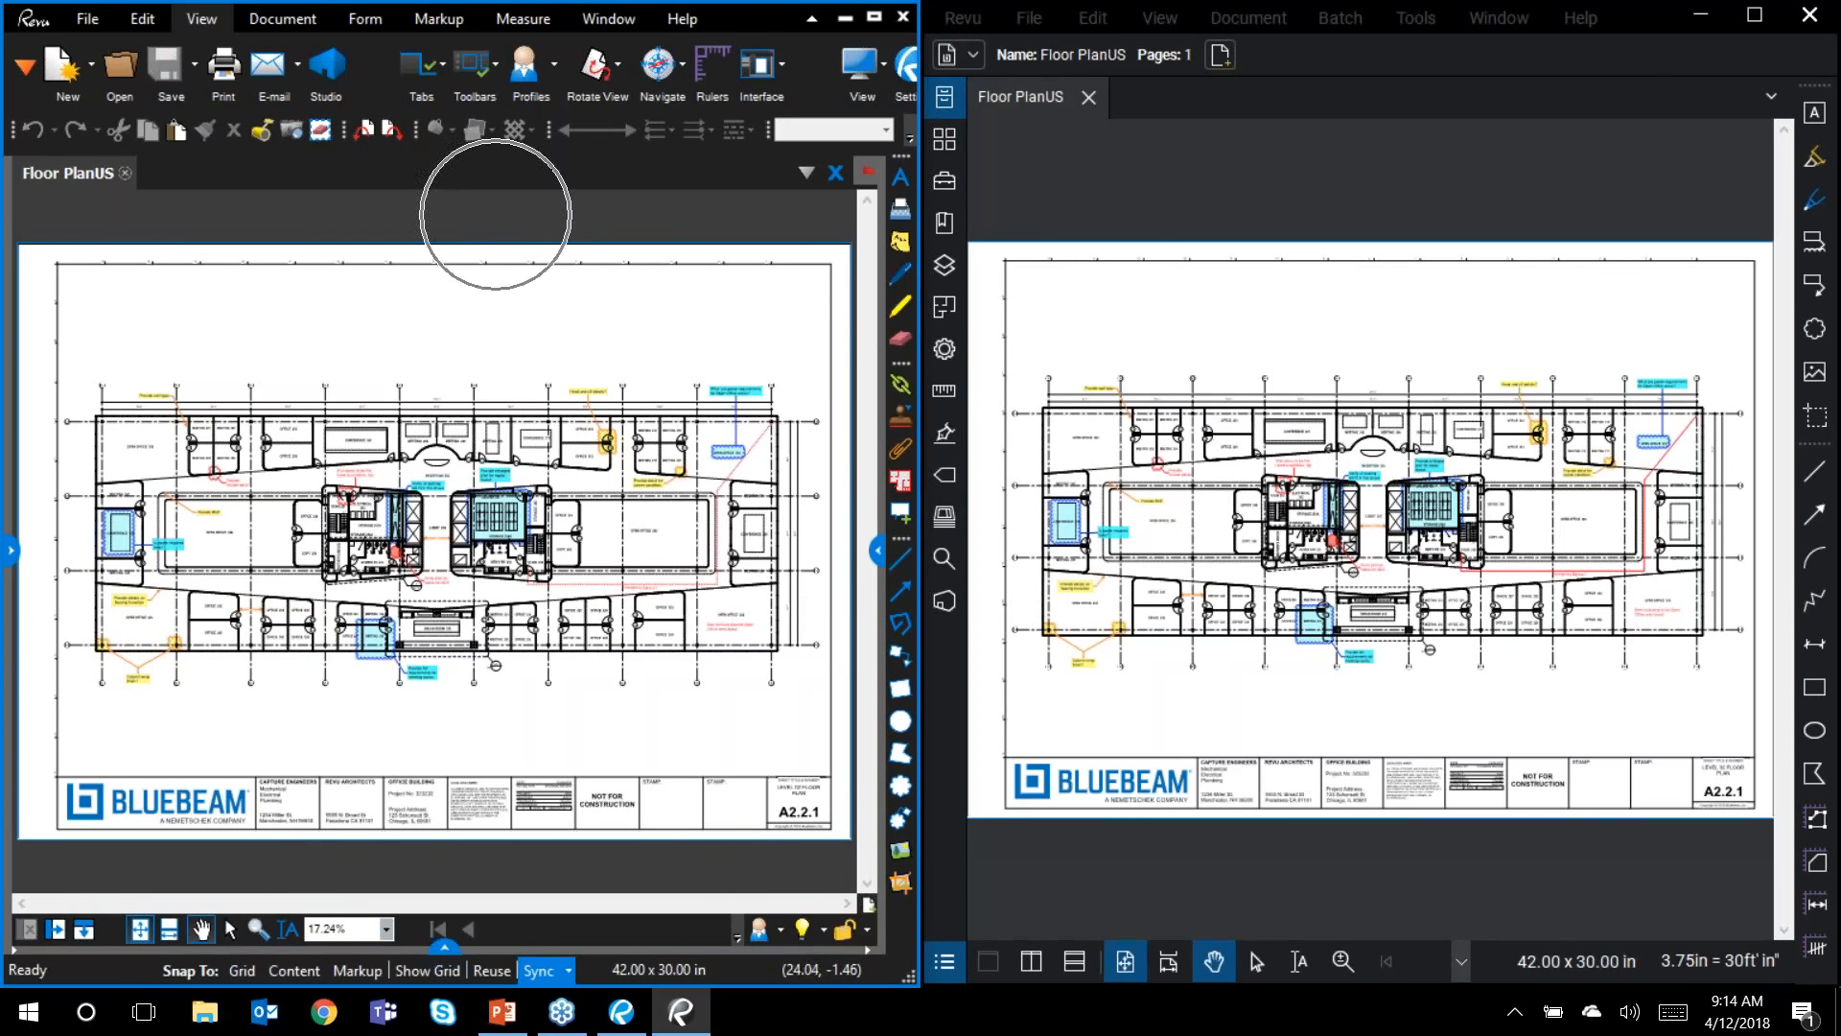
key("ctrl")
key("ctrl")
key("ctrl")
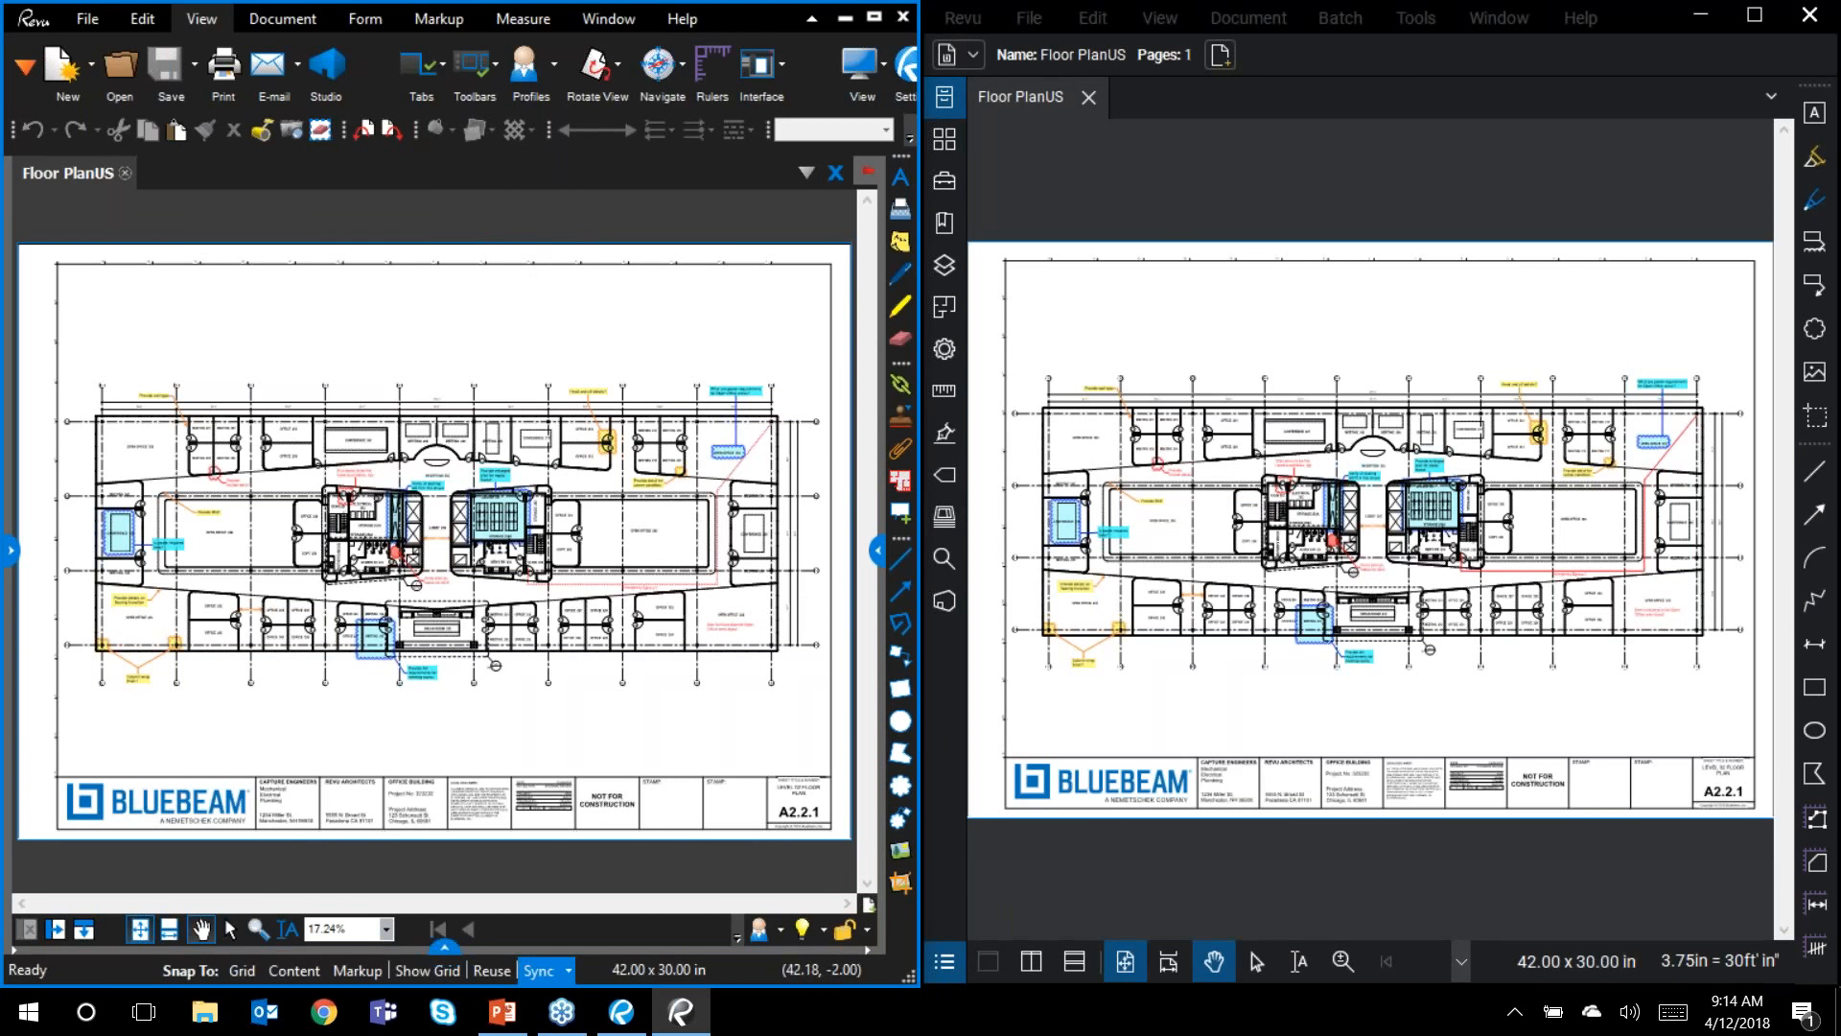
key("ctrl")
key("ctrl")
key("ctrl")
key("ctrl")
key("ctrl")
key("ctrl")
key("ctrl")
key("ctrl")
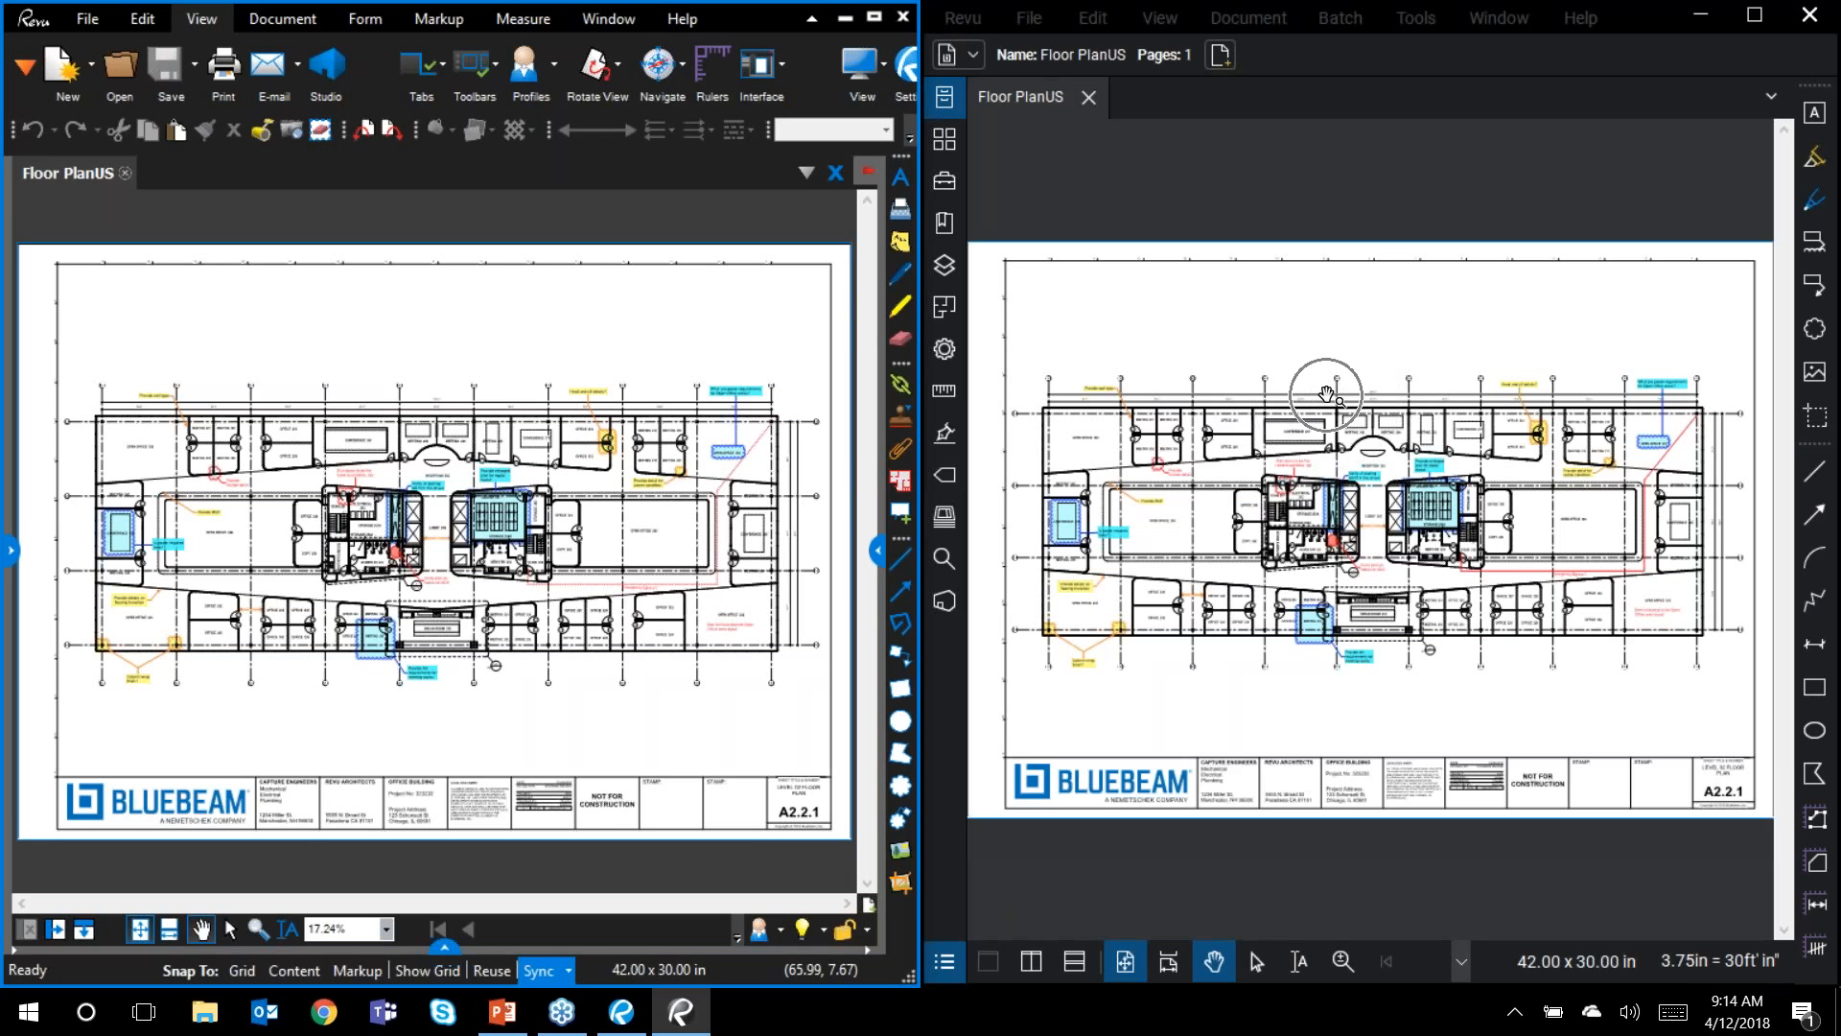
key("ctrl")
key("ctrl")
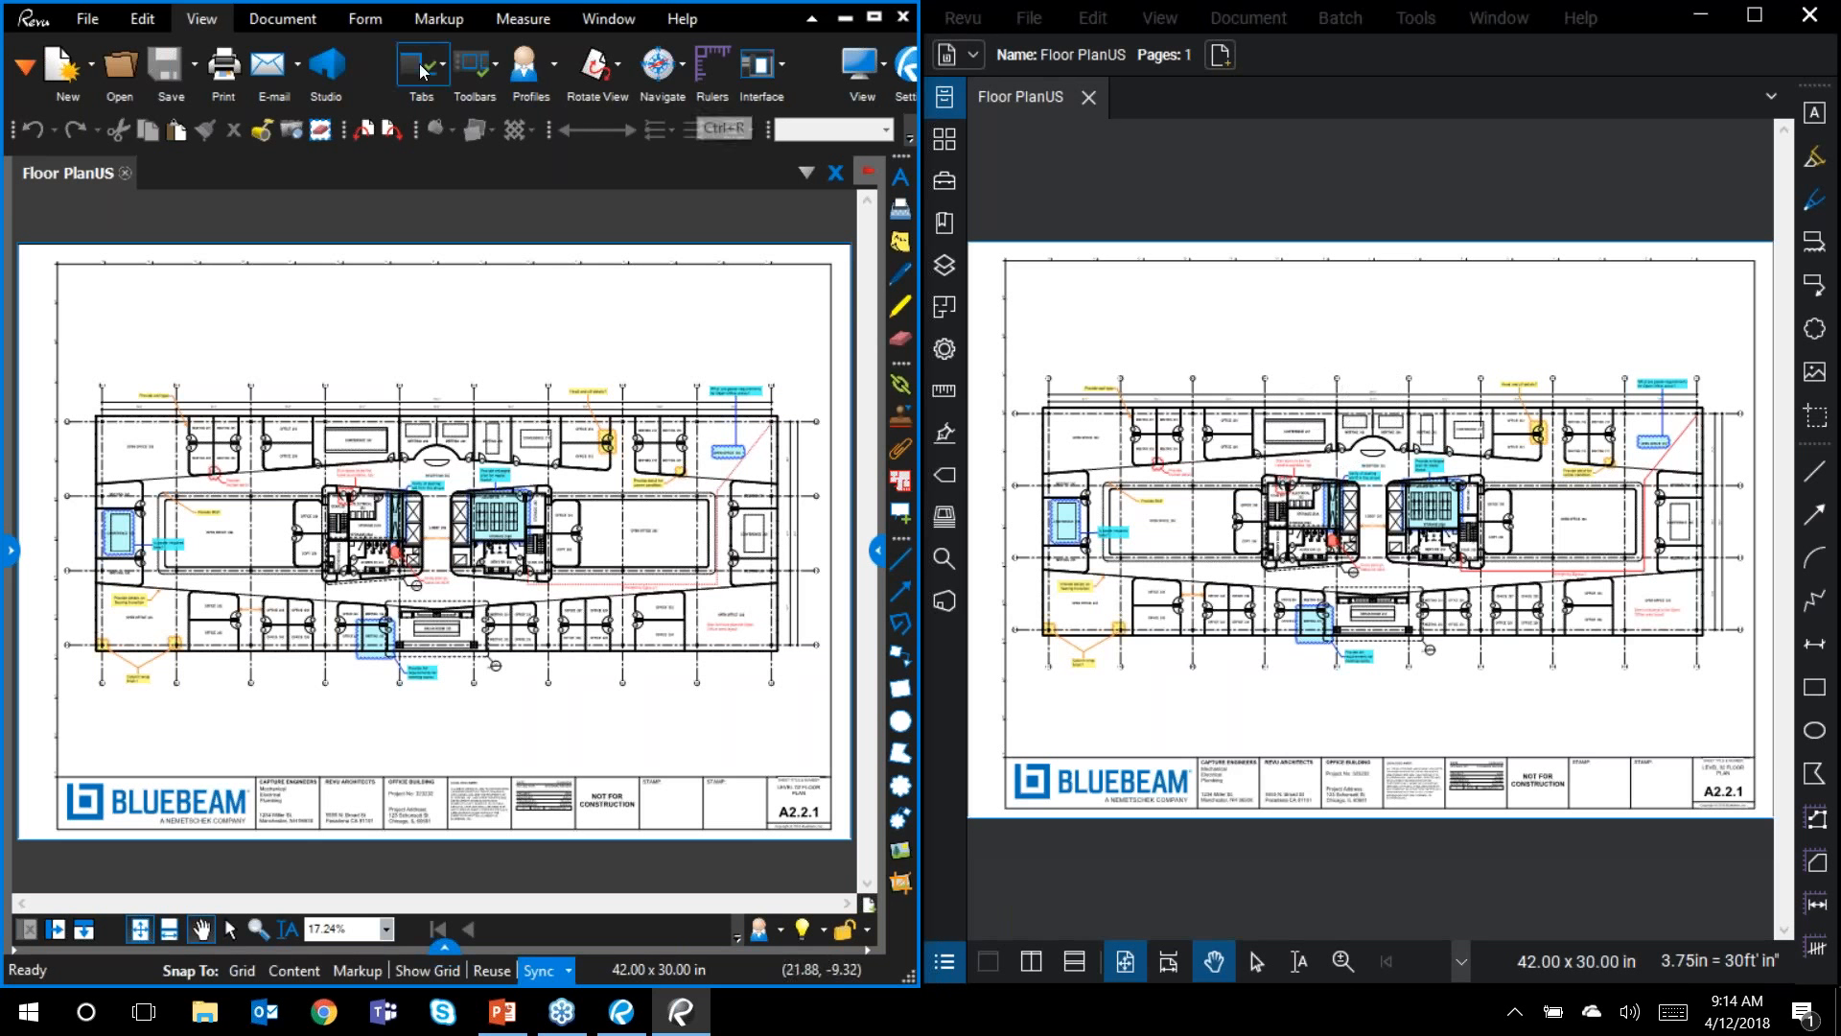
key("ctrl")
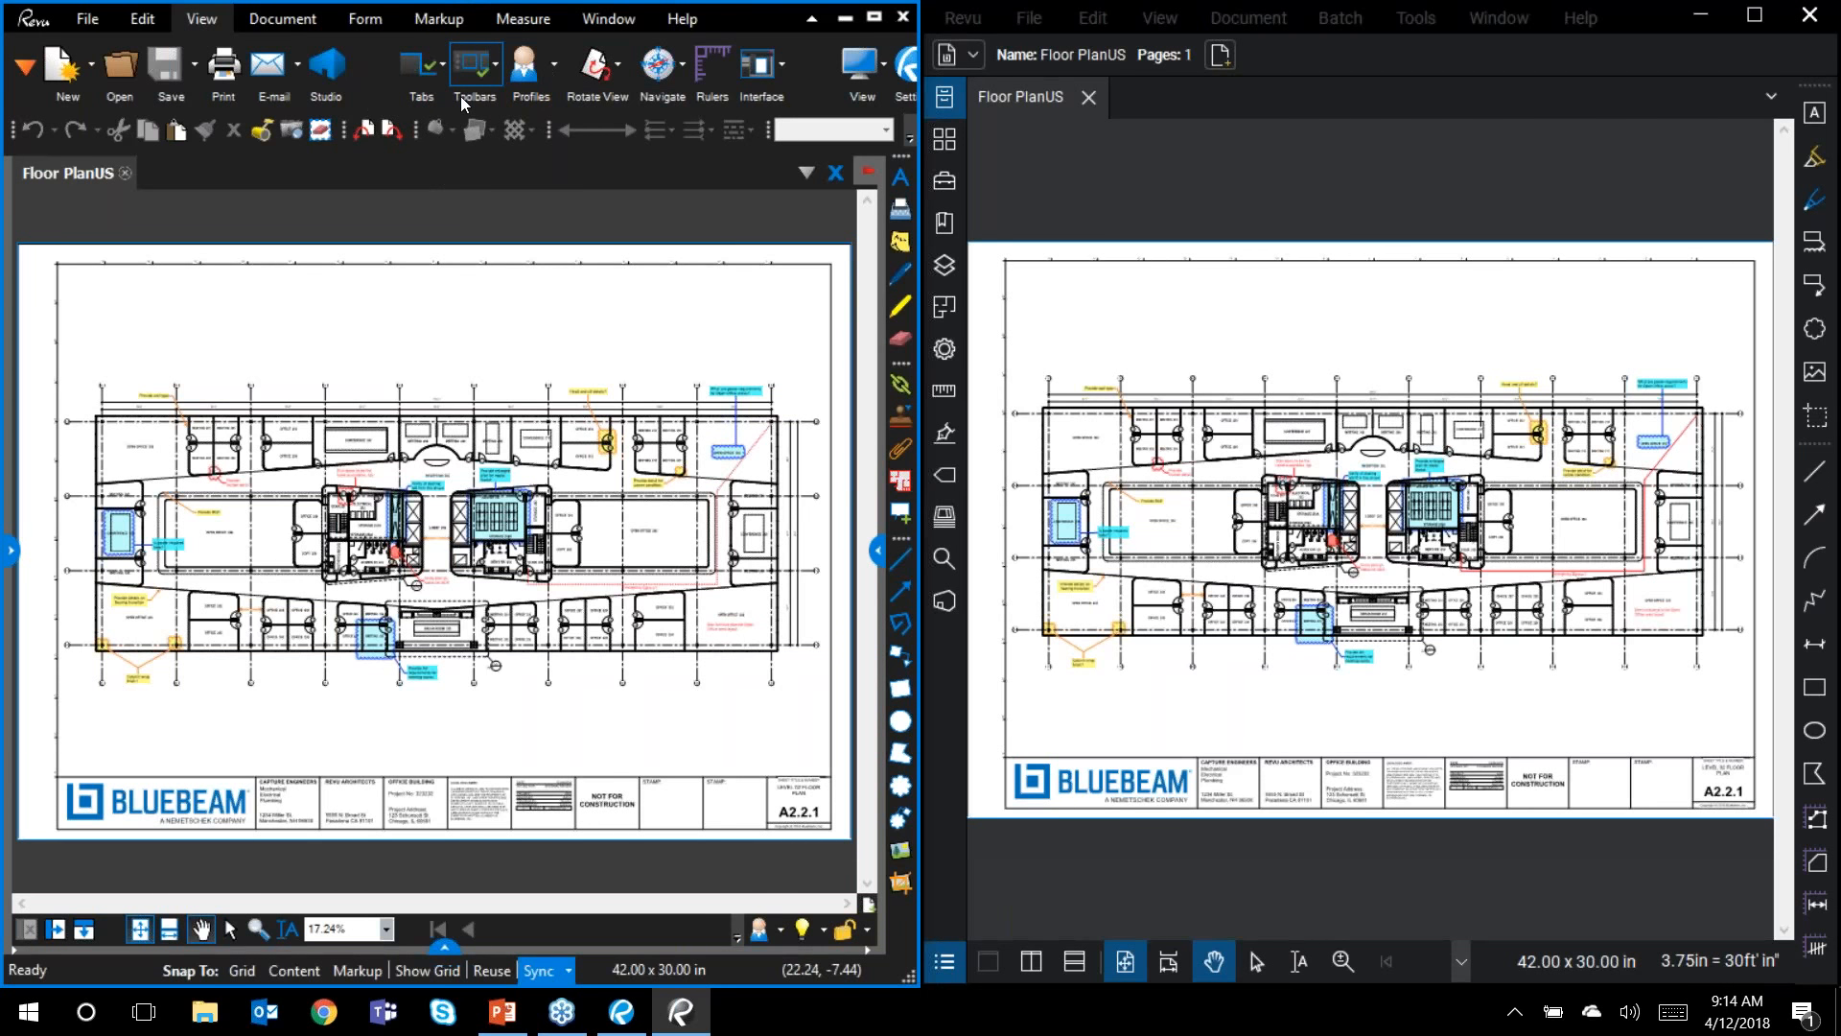
key("ctrl")
key("ctrl")
key("ctrl")
Step: In the newer Revu window, examine how the View, Tools, Window, Batch and Document commands are organised
left_click(1171, 26)
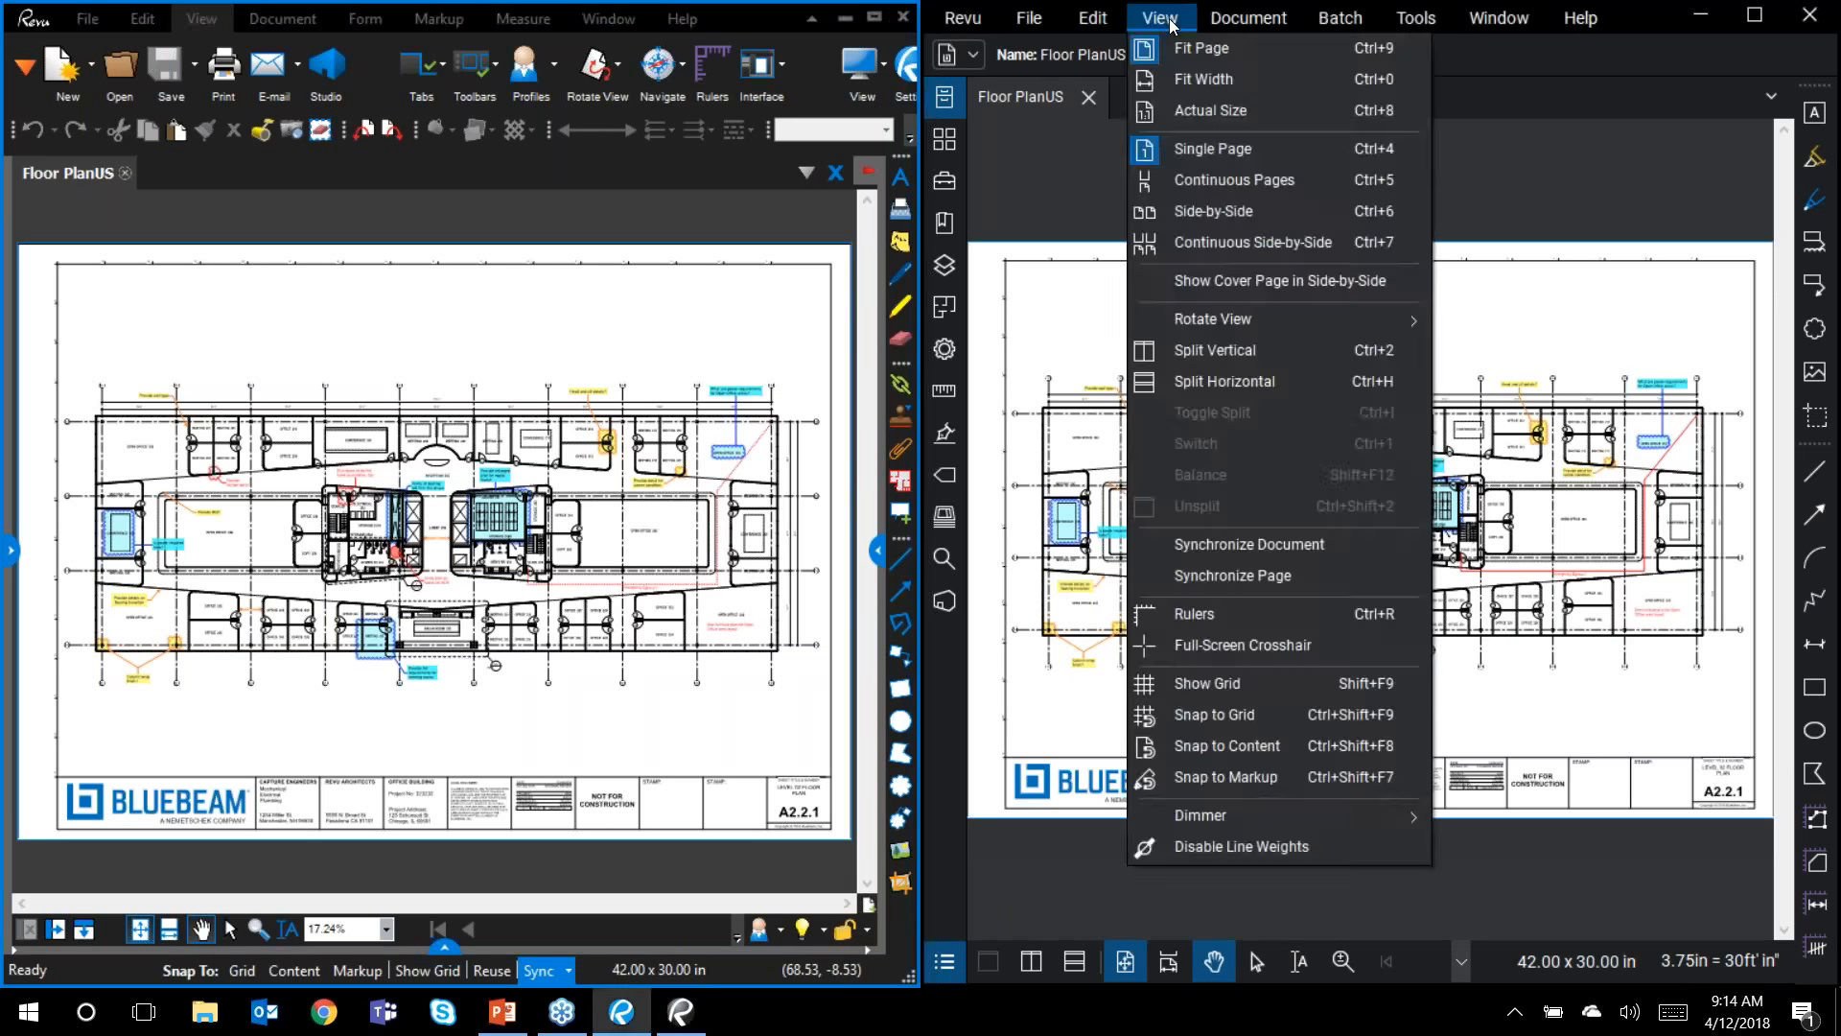
mouse_move(1233, 29)
mouse_move(1324, 35)
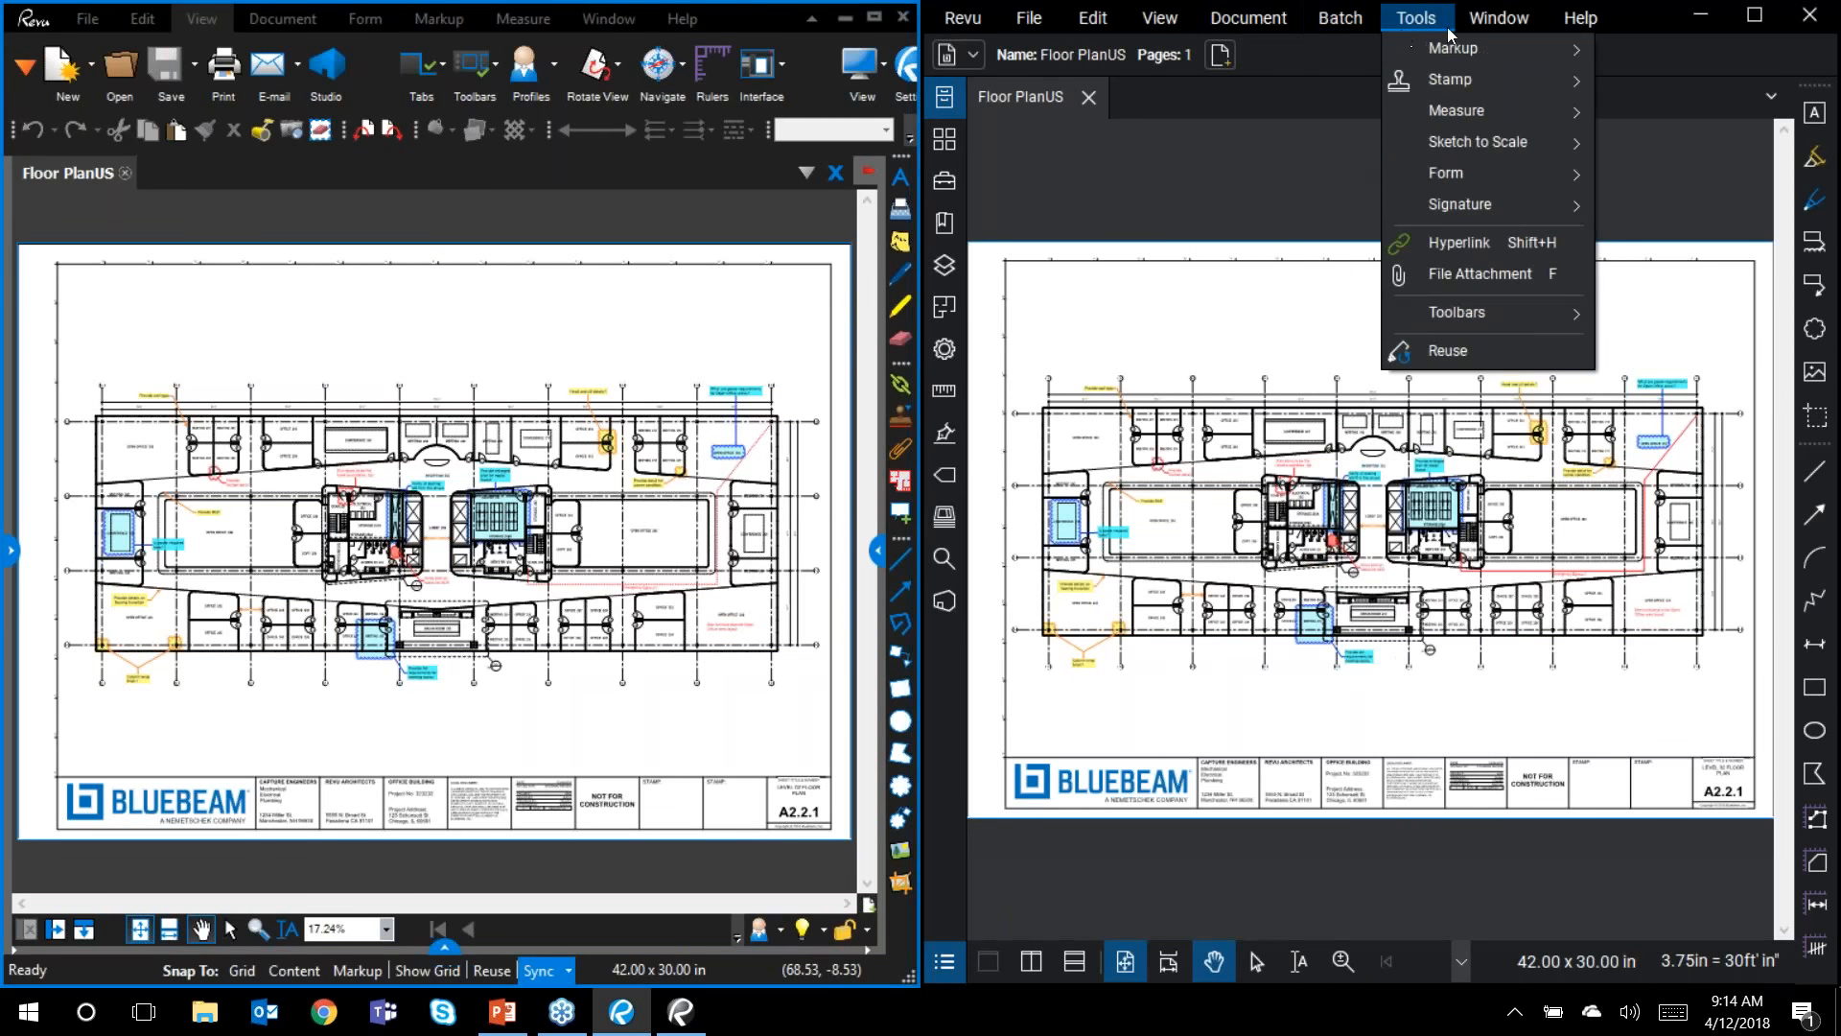
mouse_move(1504, 30)
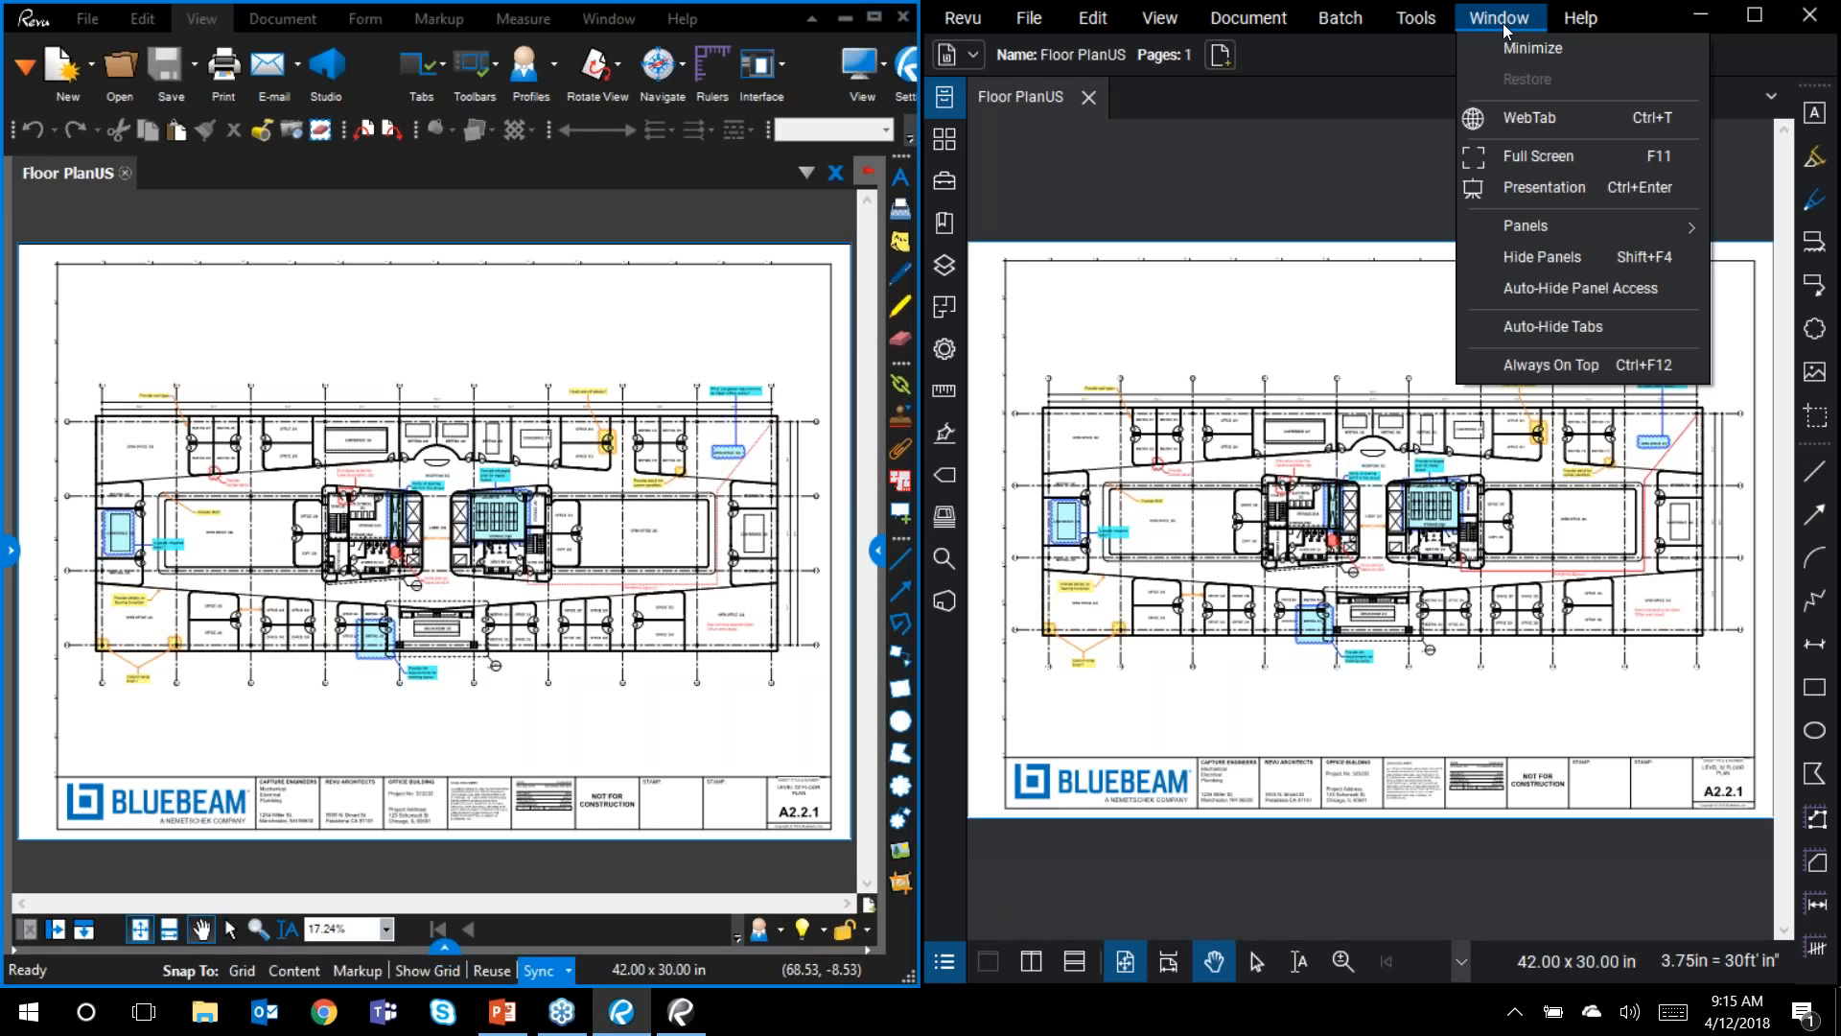
mouse_move(1443, 21)
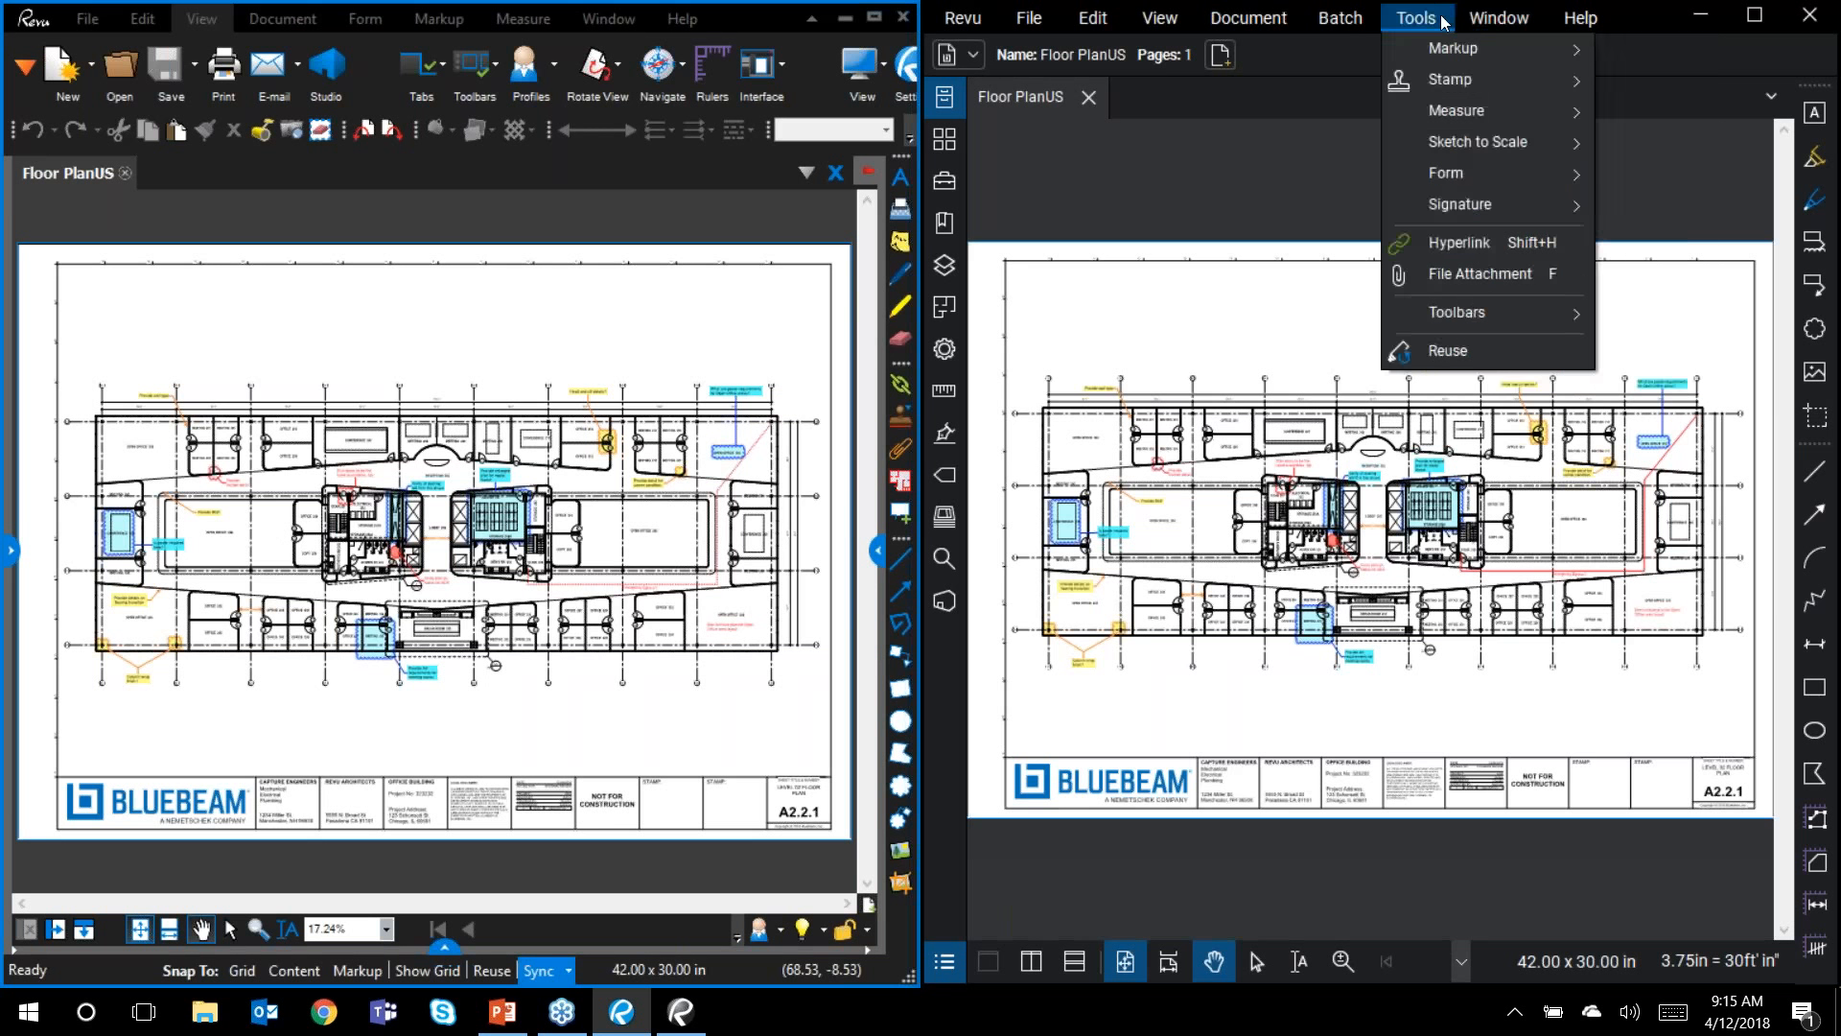
mouse_move(1379, 27)
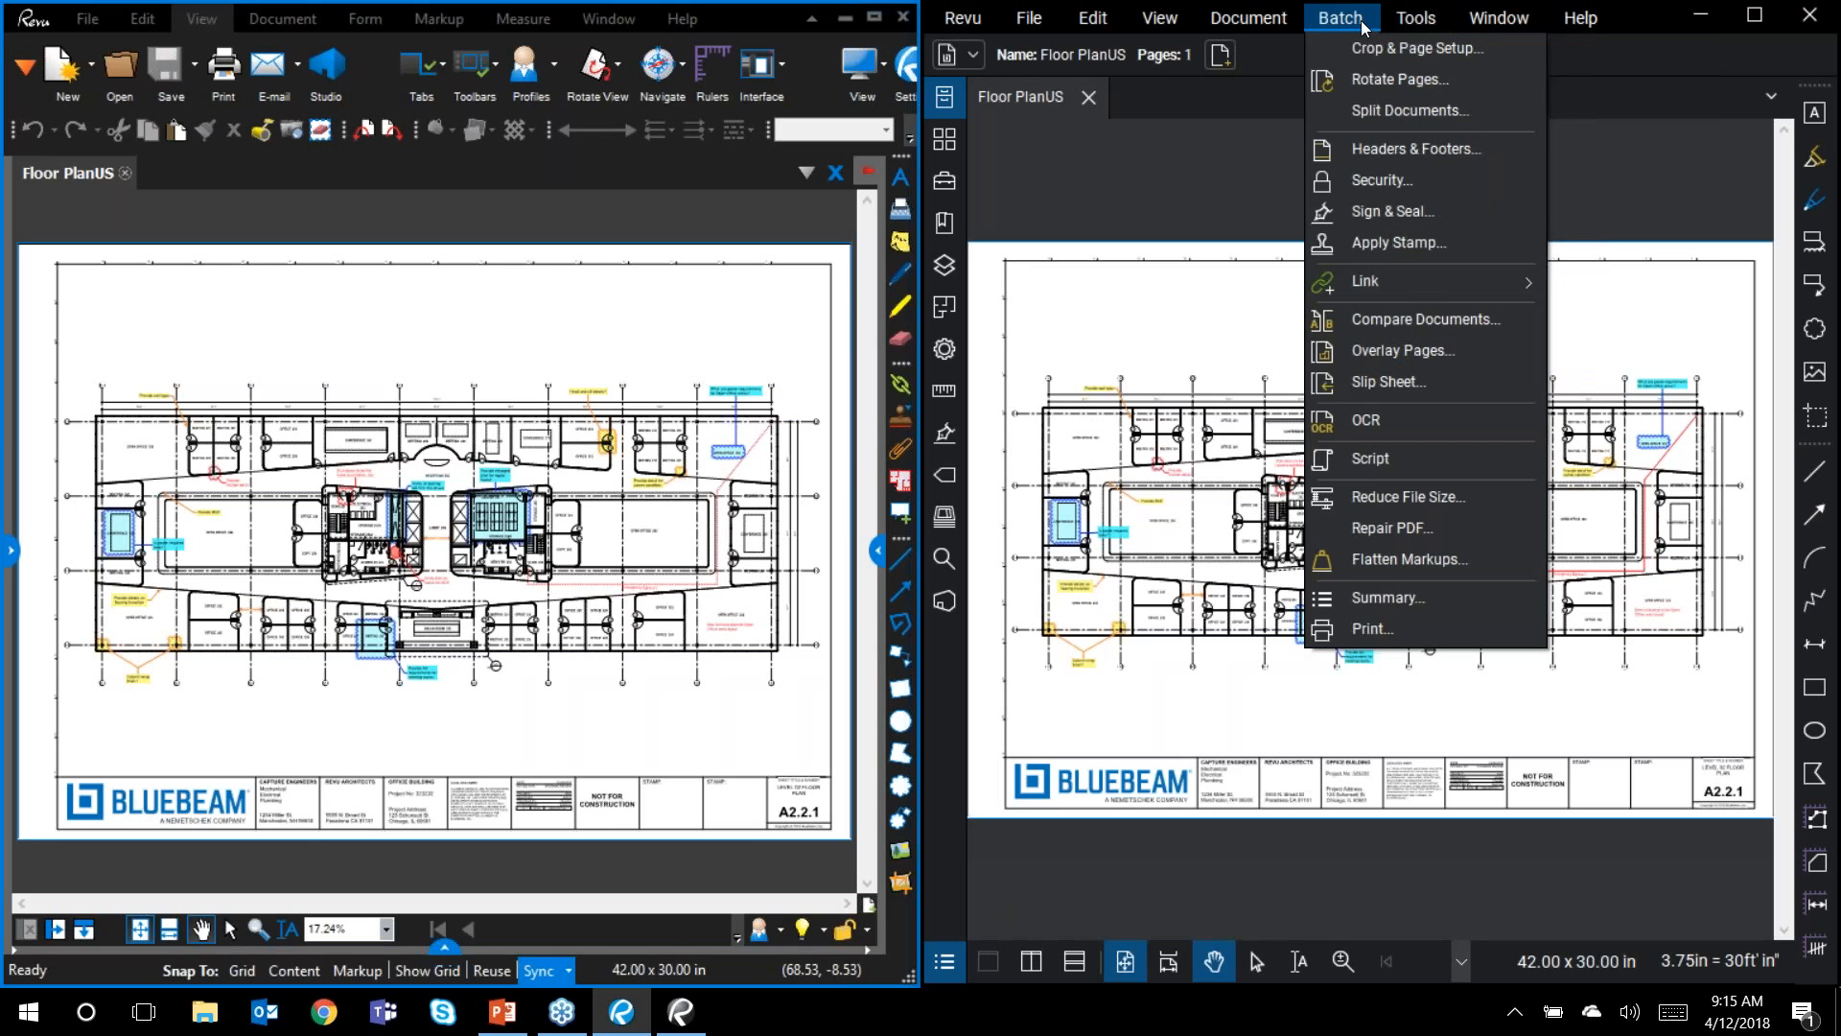
mouse_move(1282, 13)
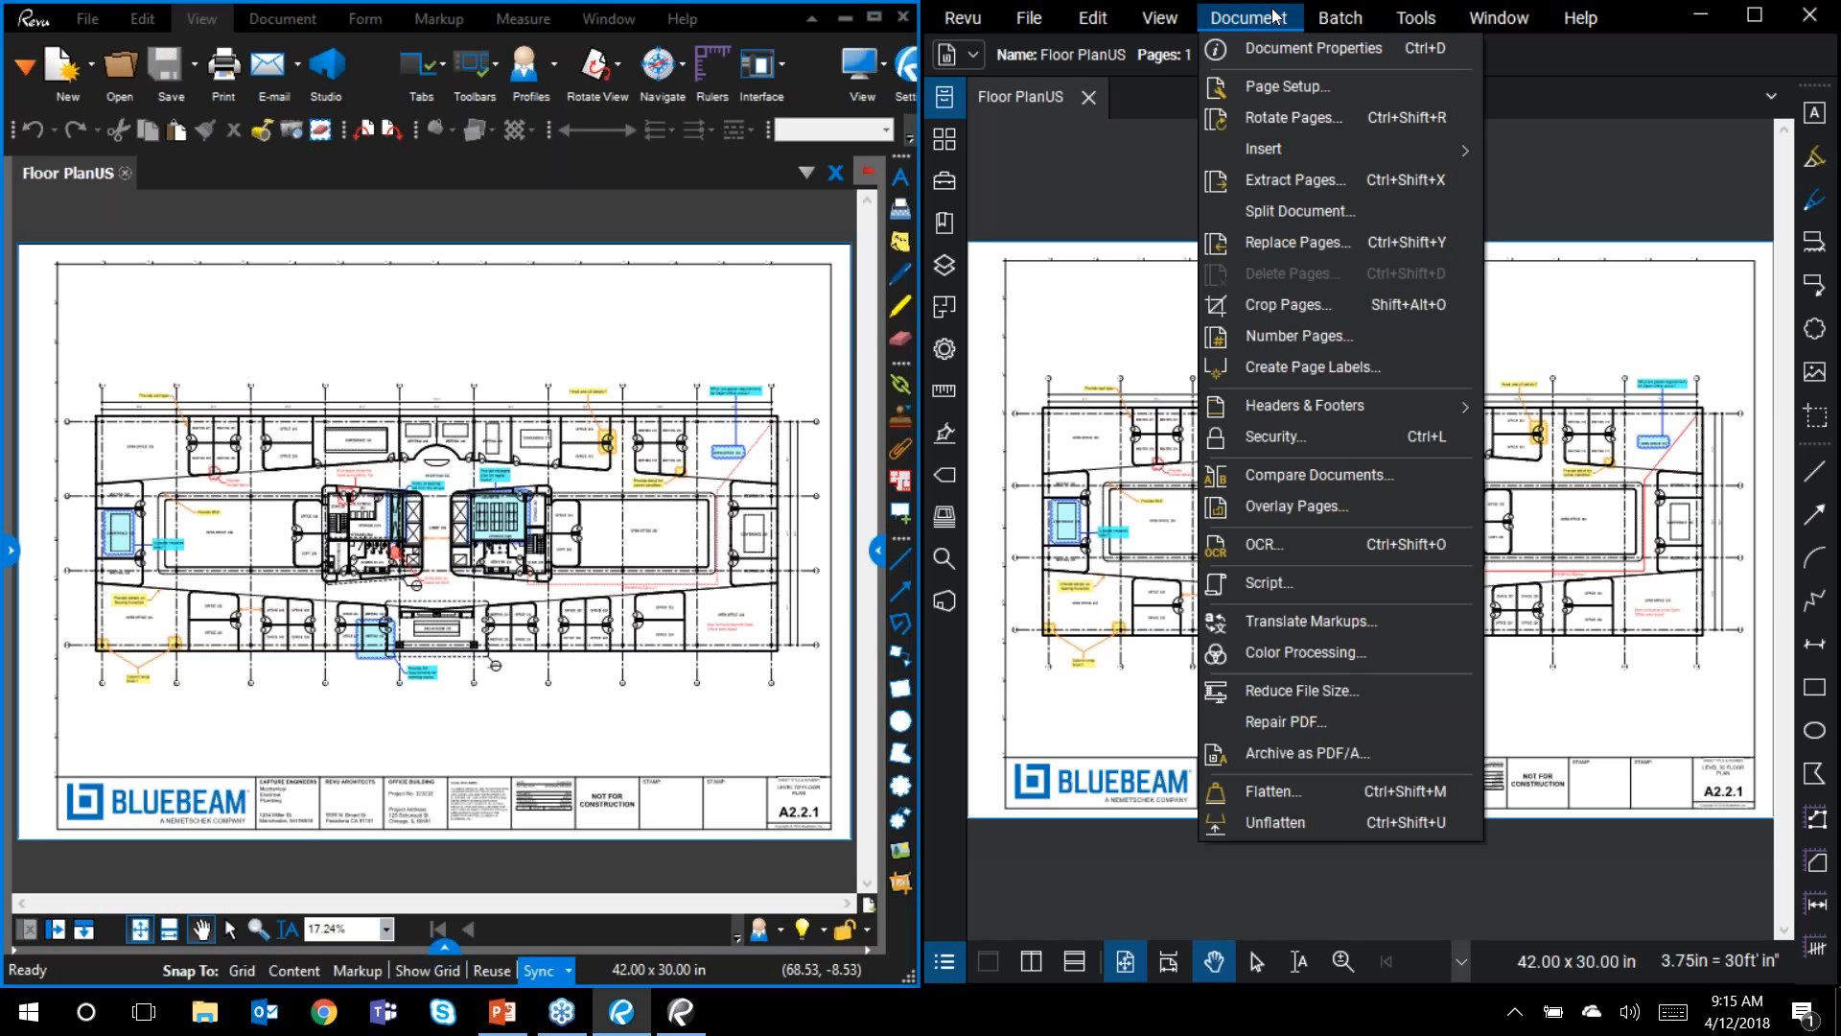
left_click(1275, 15)
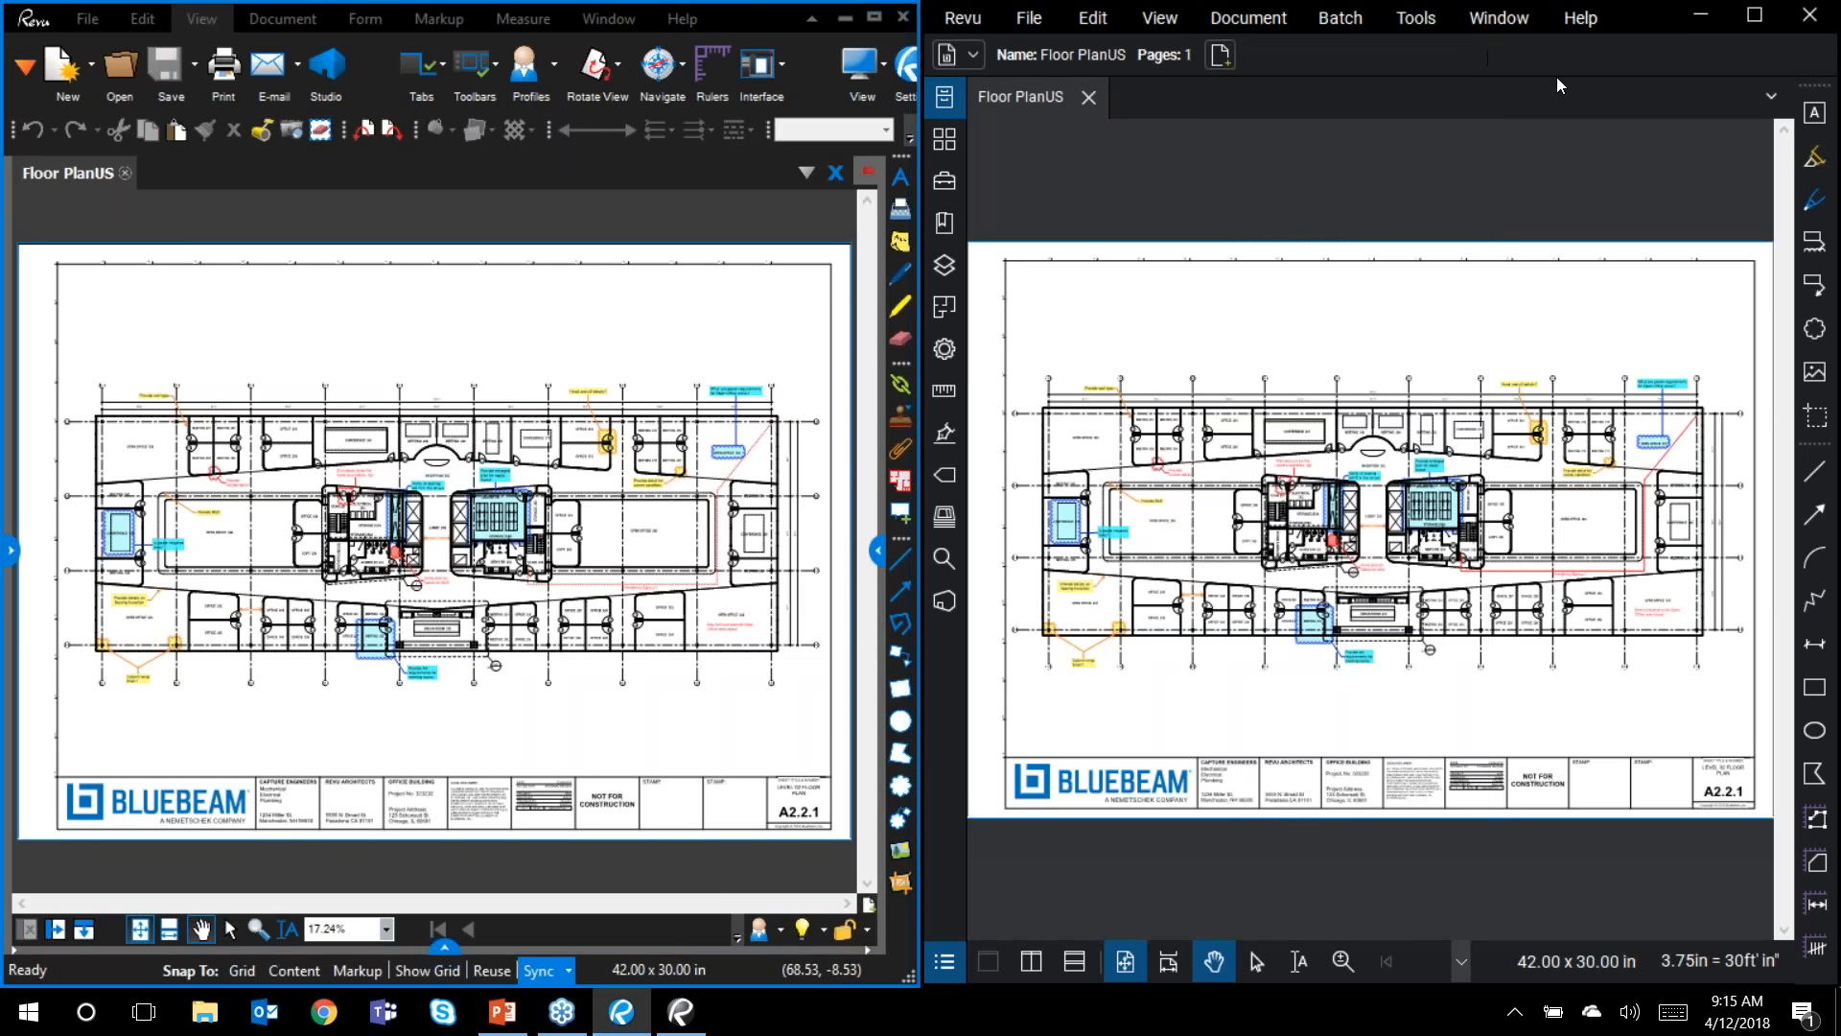
left_click(1264, 21)
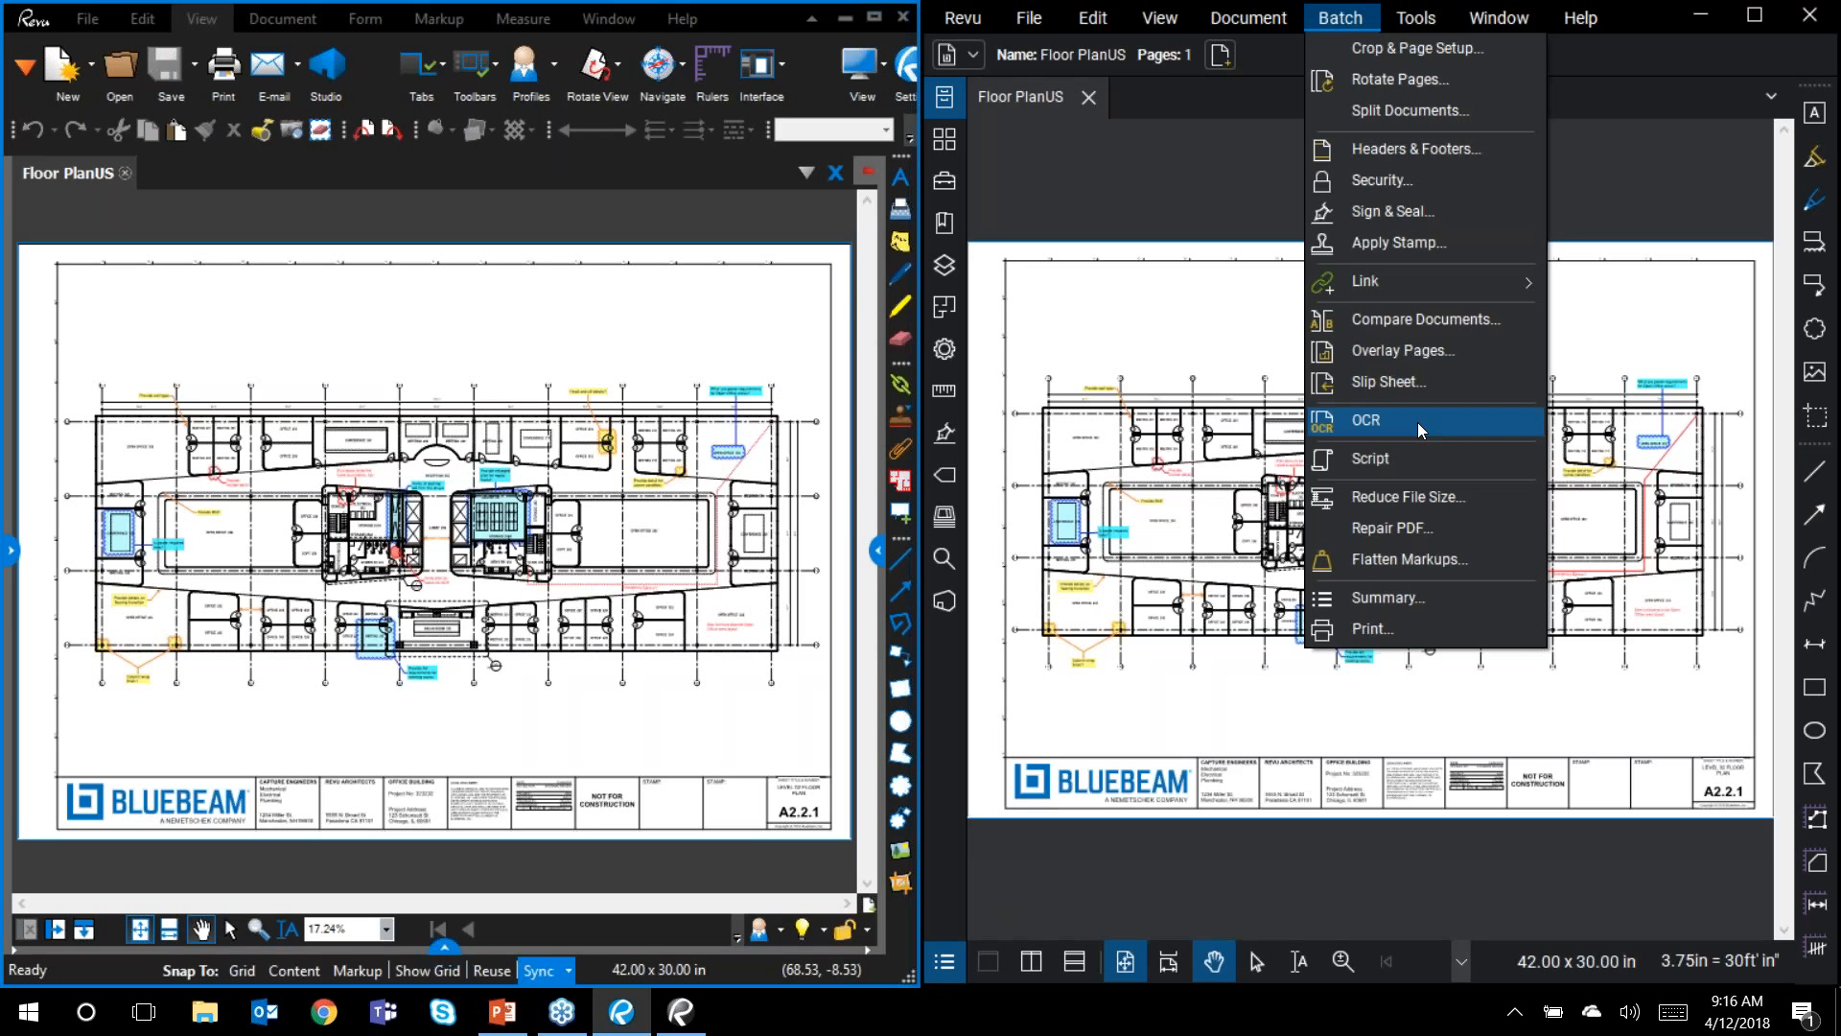
left_click(1118, 154)
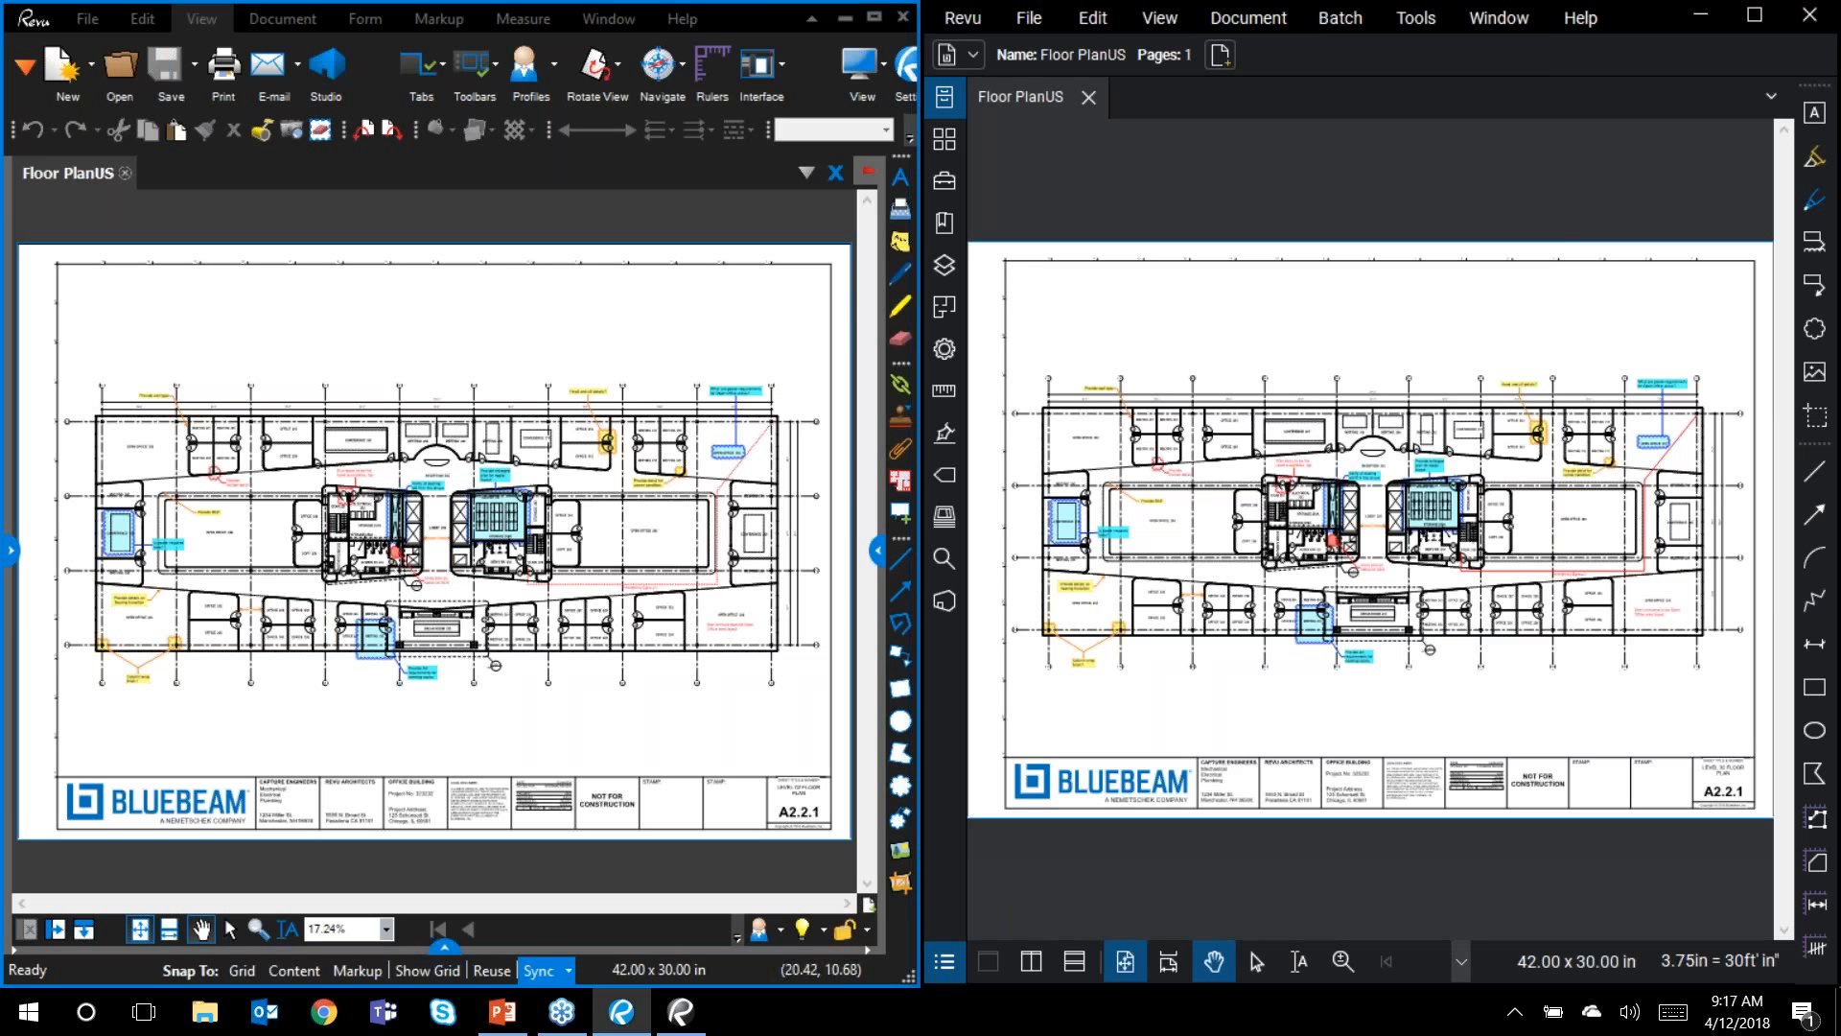
Step: In the older Revu window, expand and collapse the File Access panel and the Markups list to view them
key("ctrl")
key("ctrl")
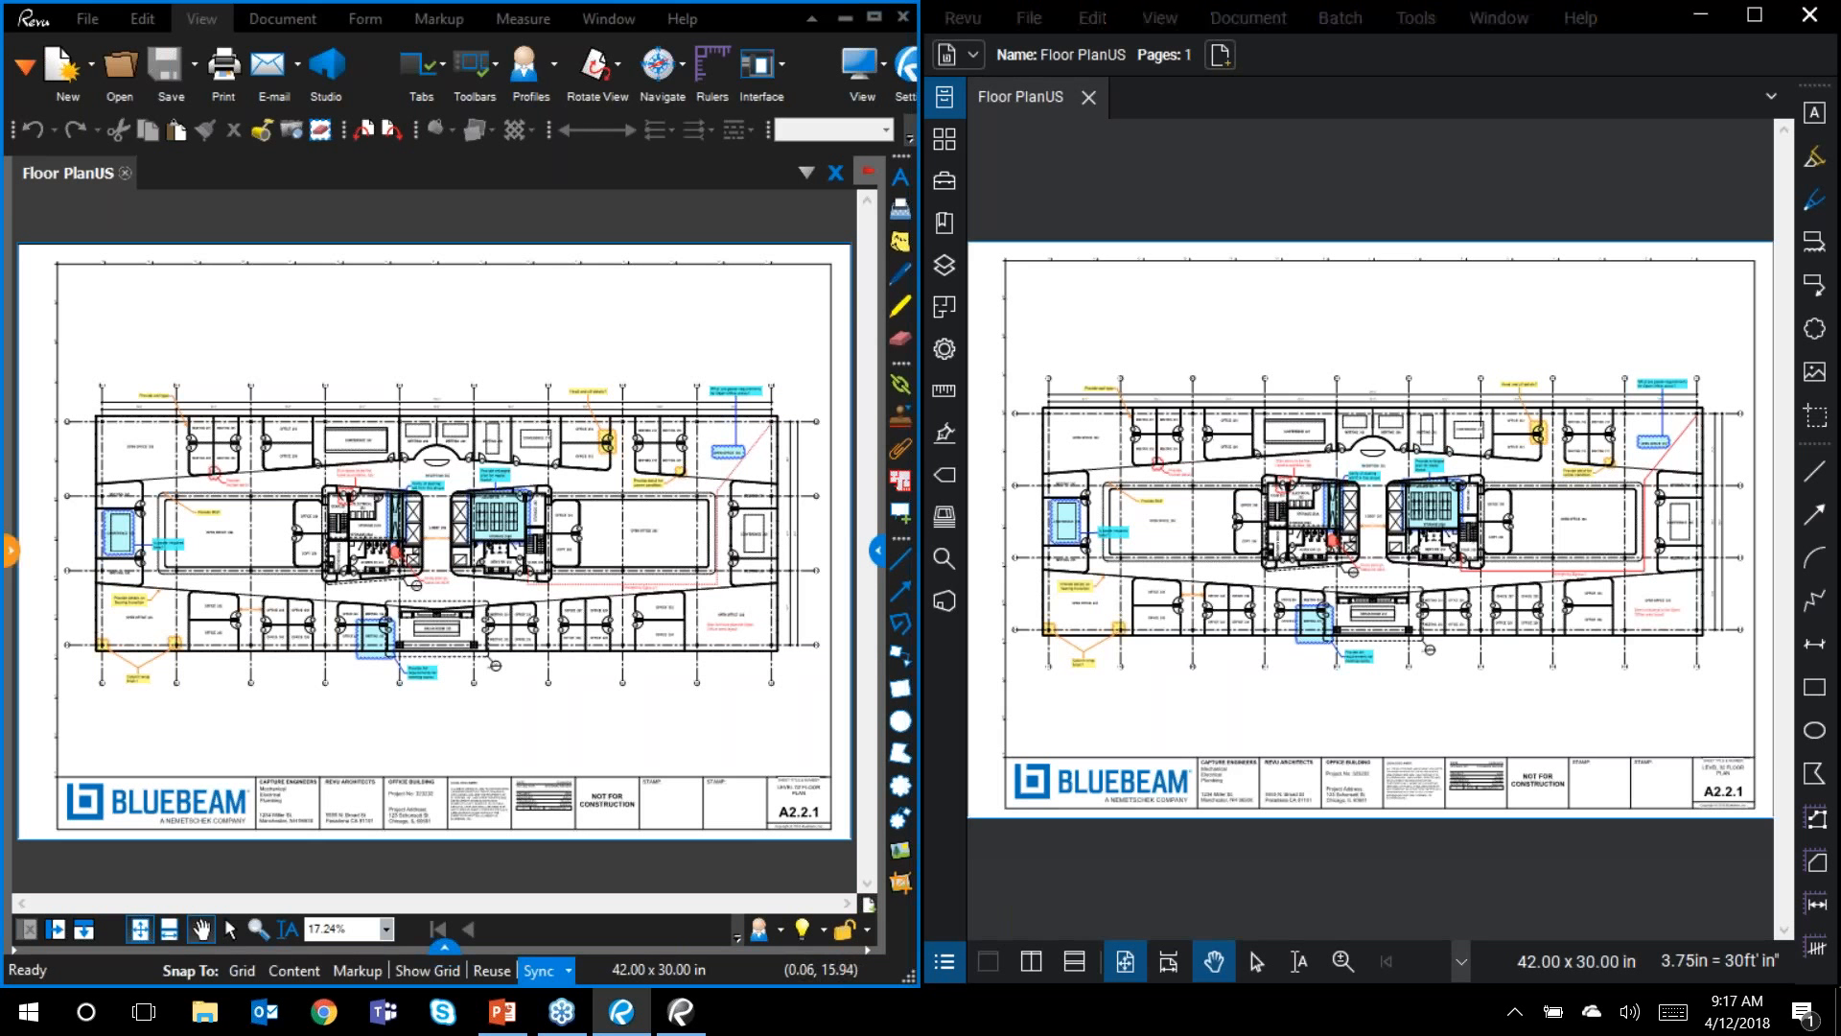
left_click(10, 550)
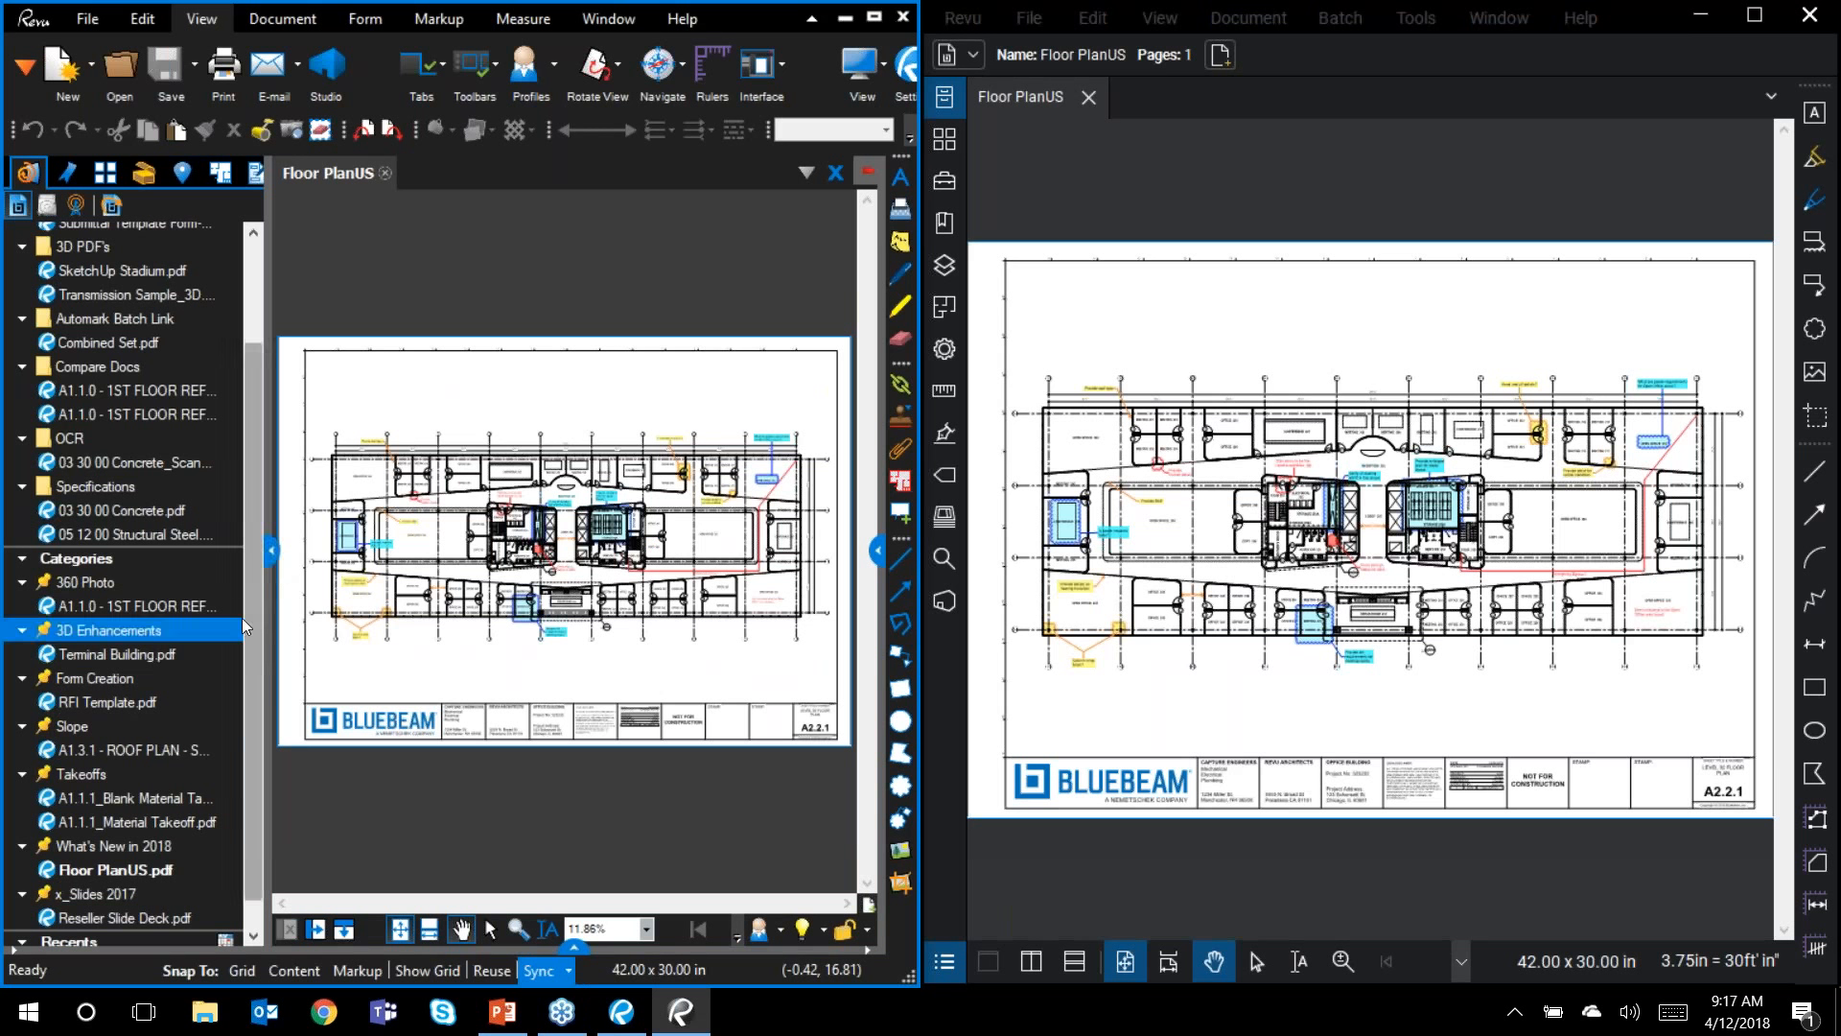
left_click(272, 550)
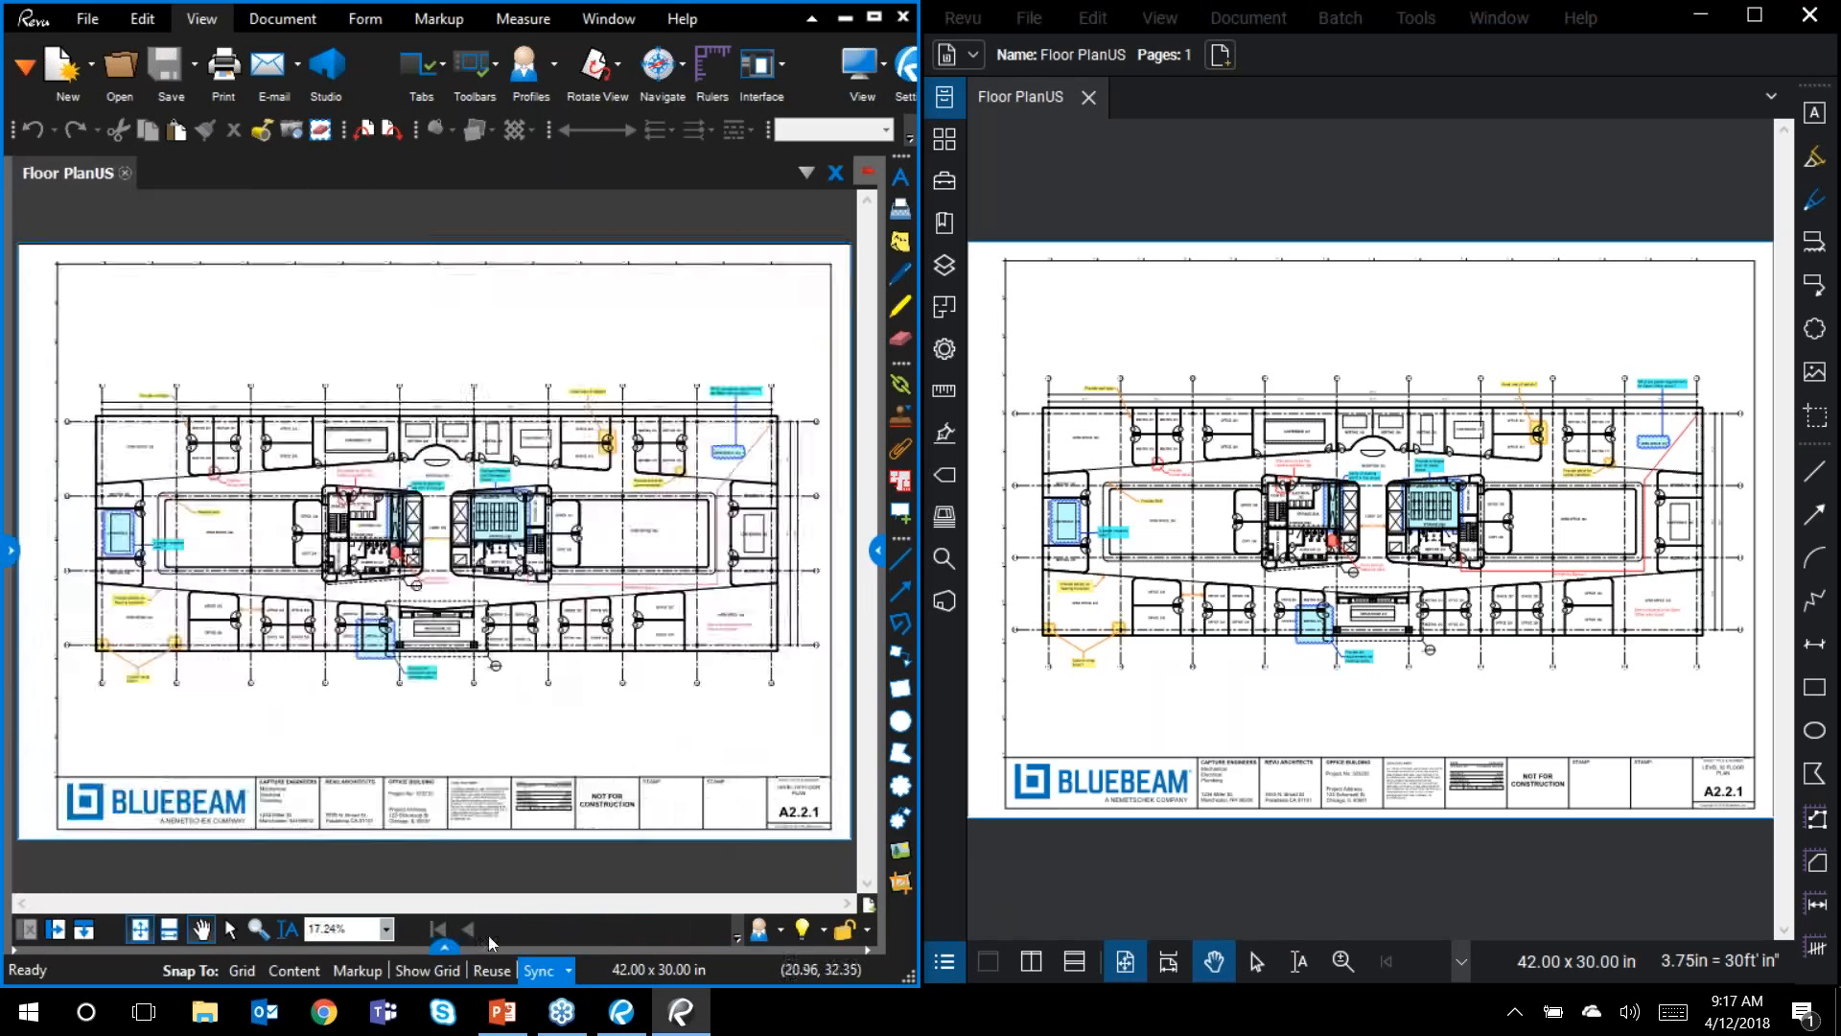
left_click(444, 946)
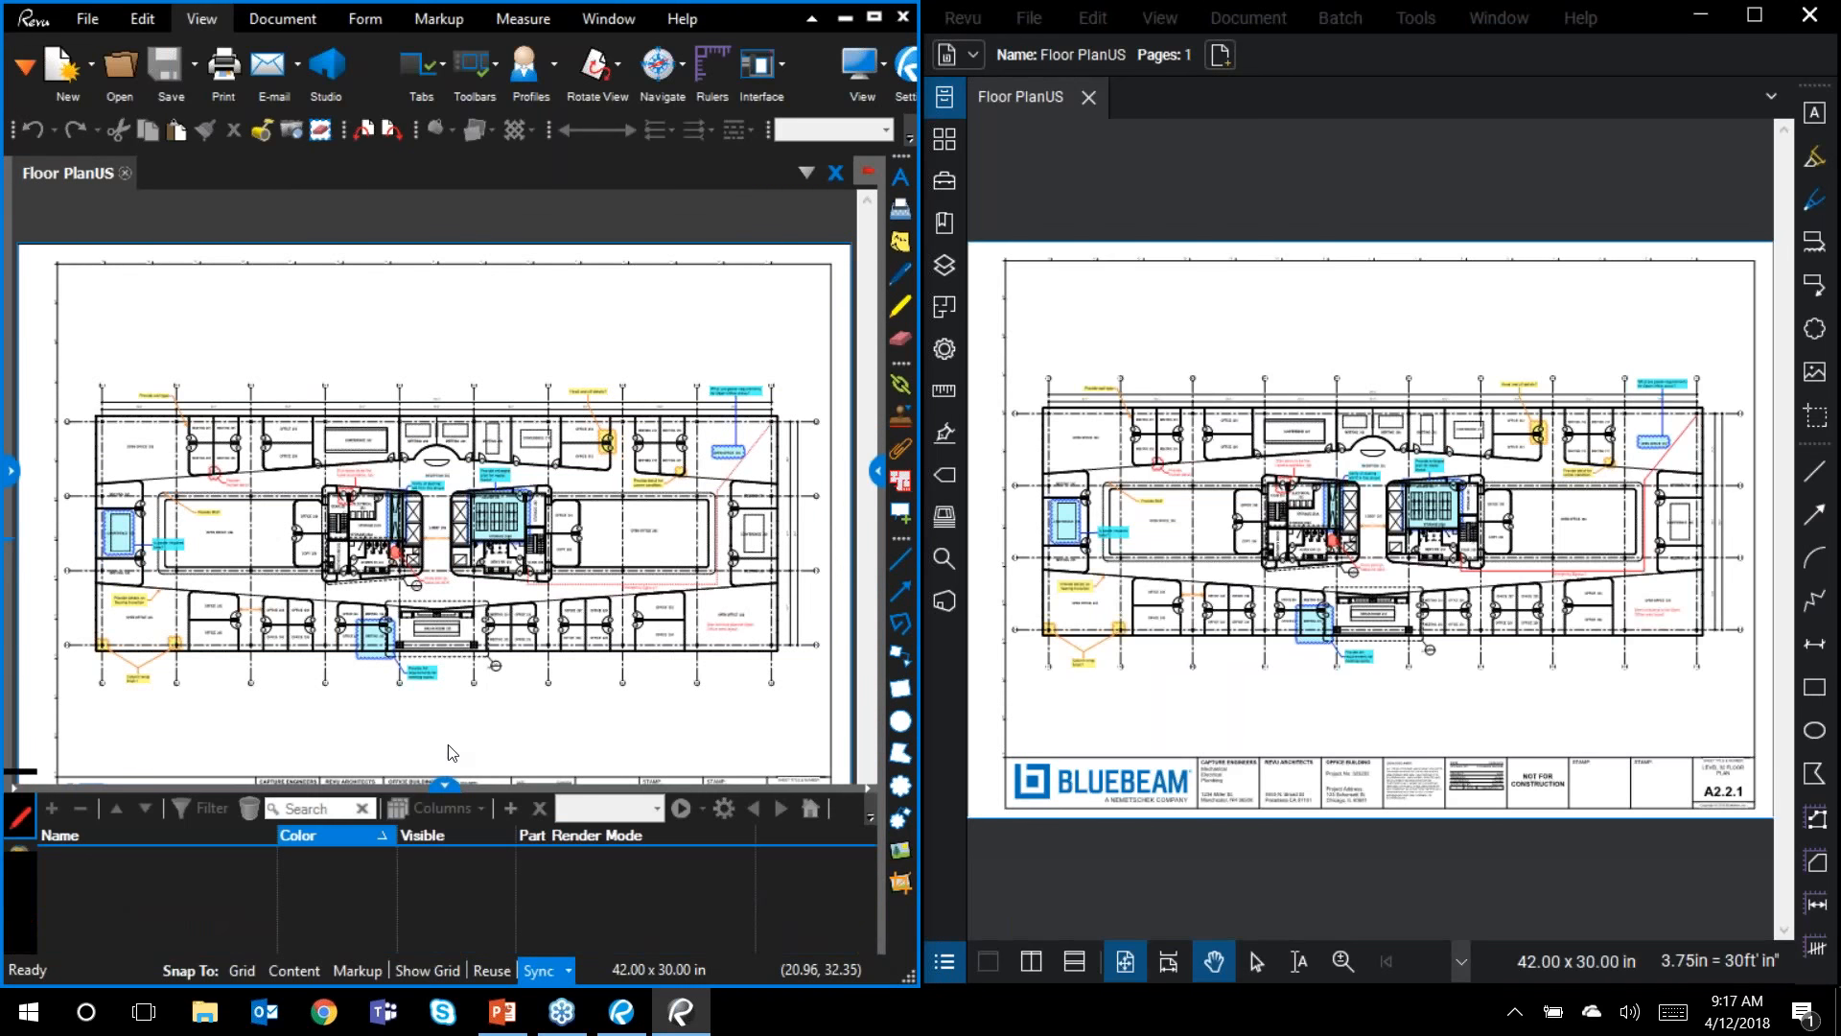
left_click(446, 730)
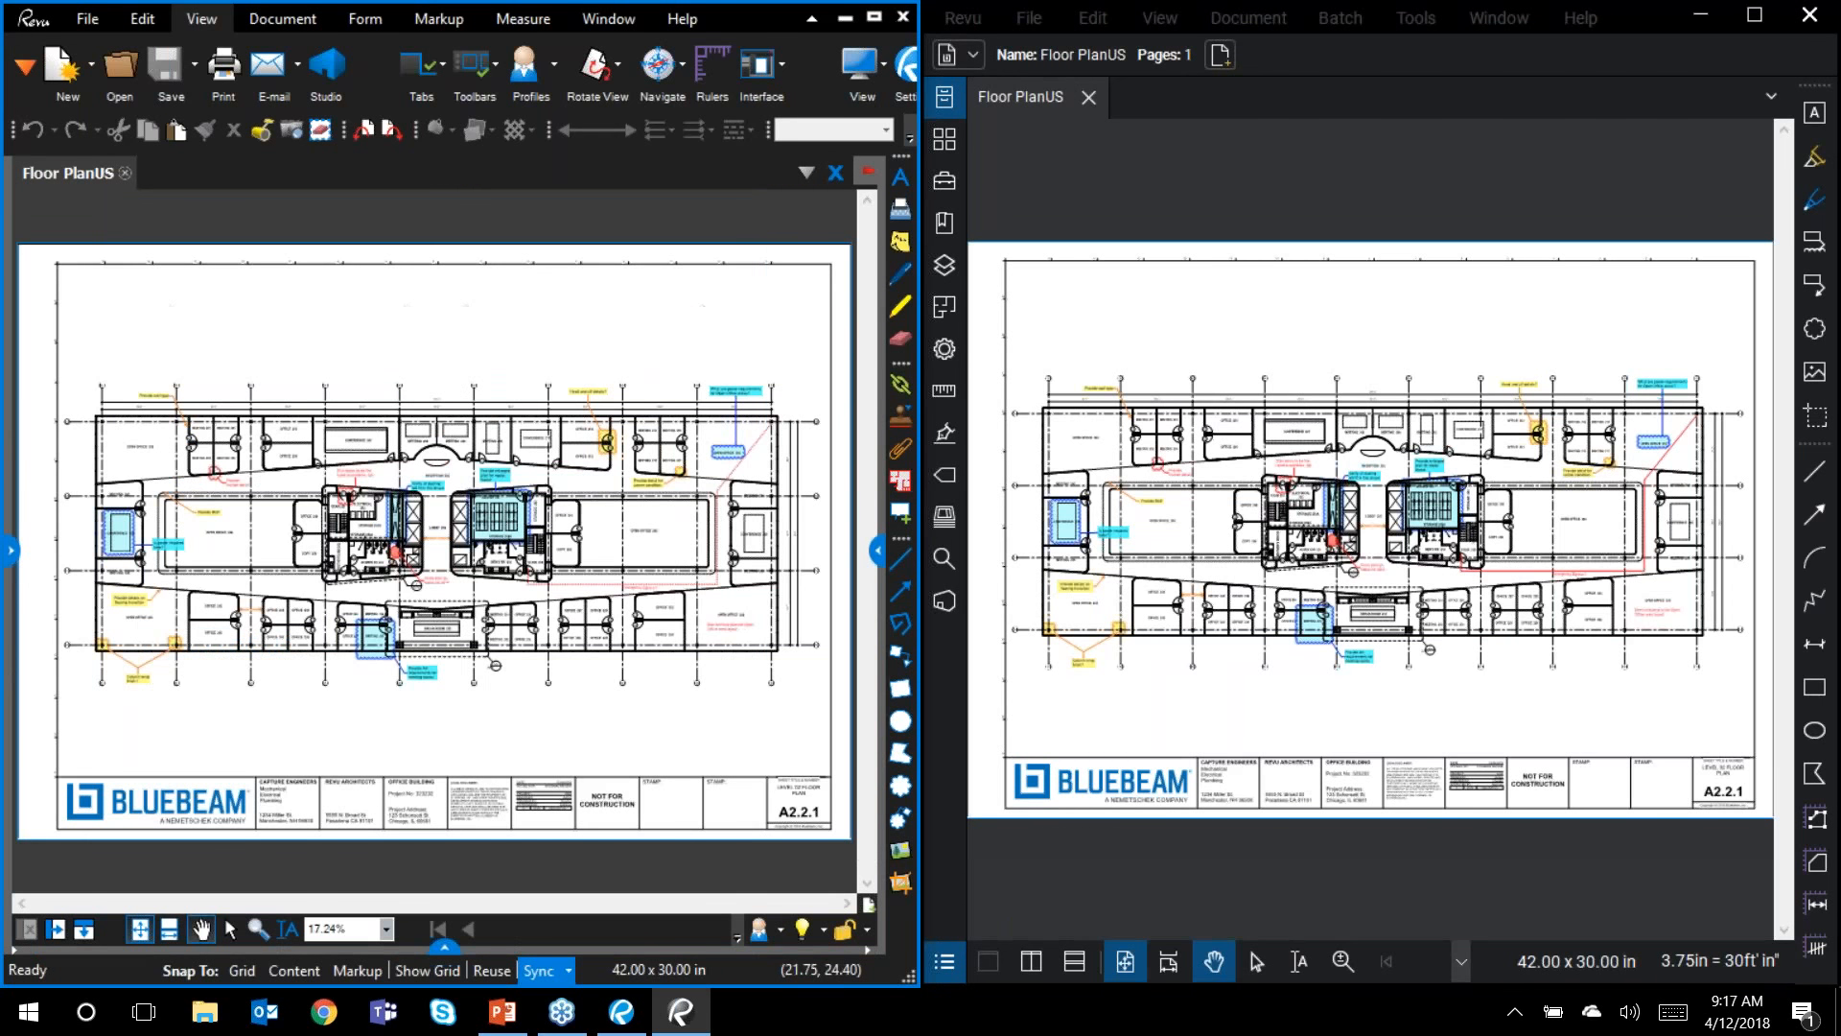
Step: Expand the panel containing Studio, view the Measurements scale settings, and collapse it again
left_click(871, 546)
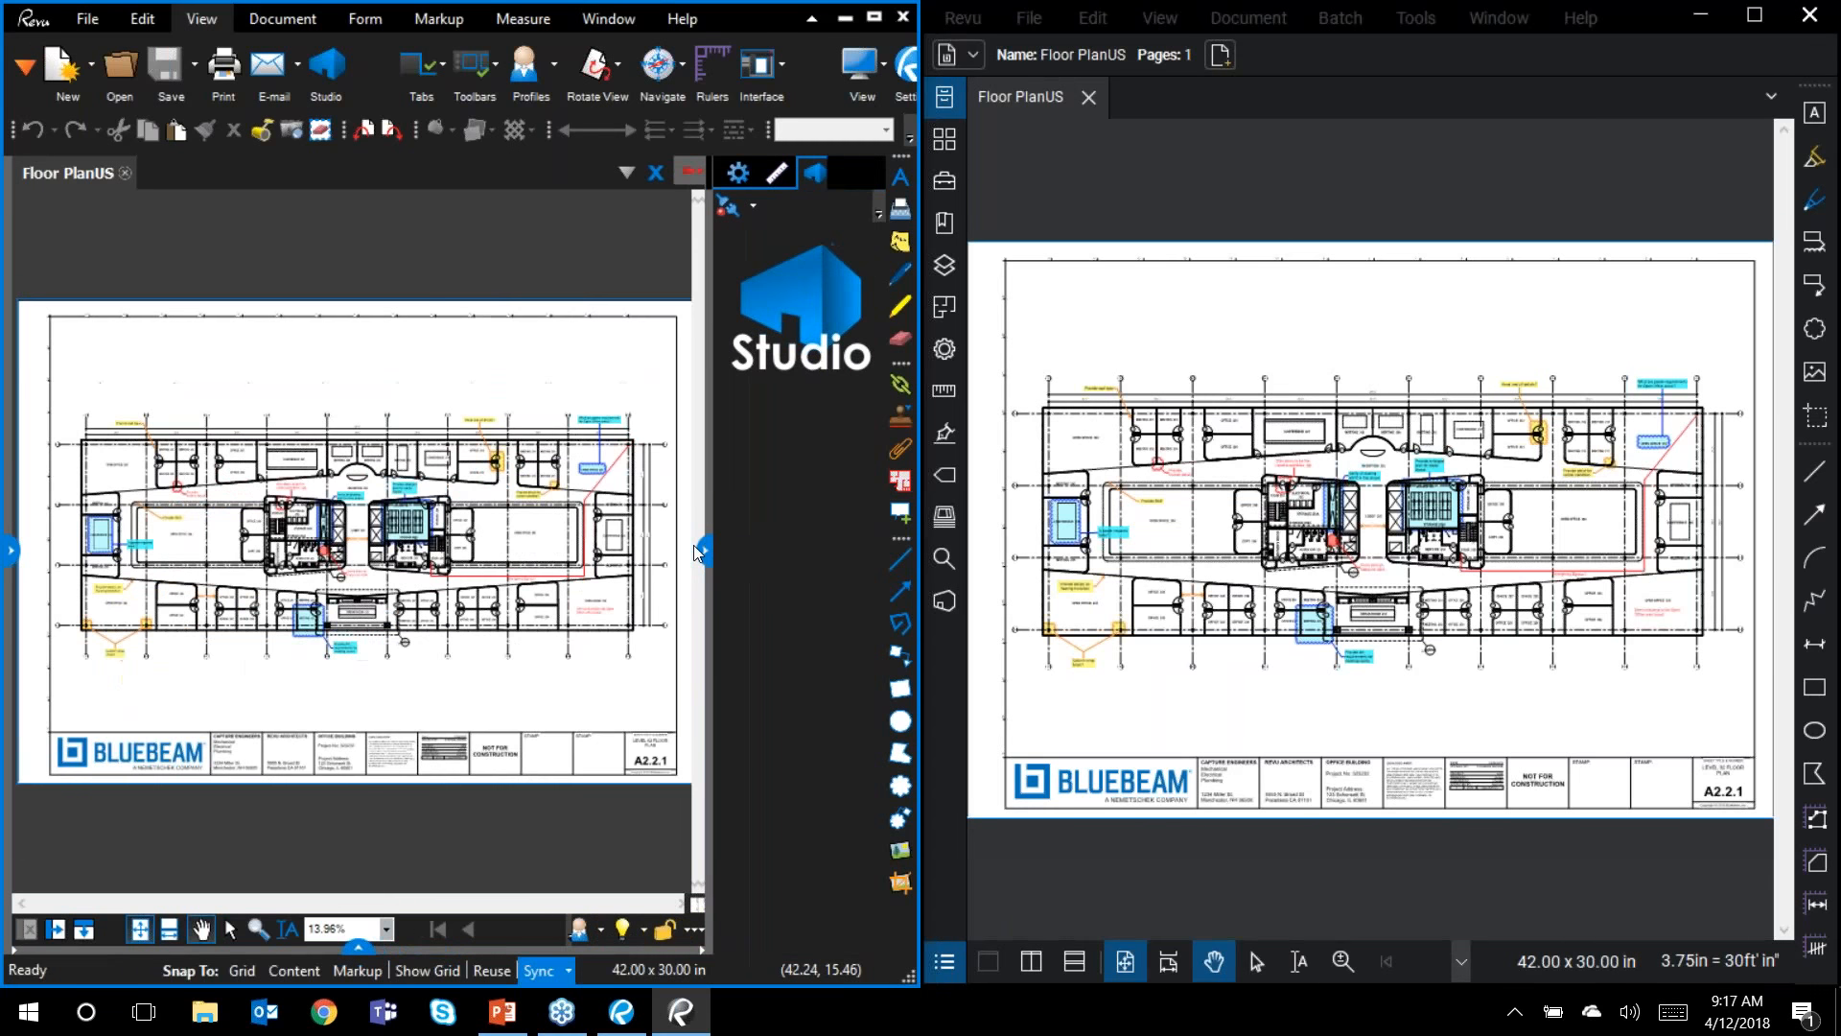
left_click(772, 181)
left_click(772, 180)
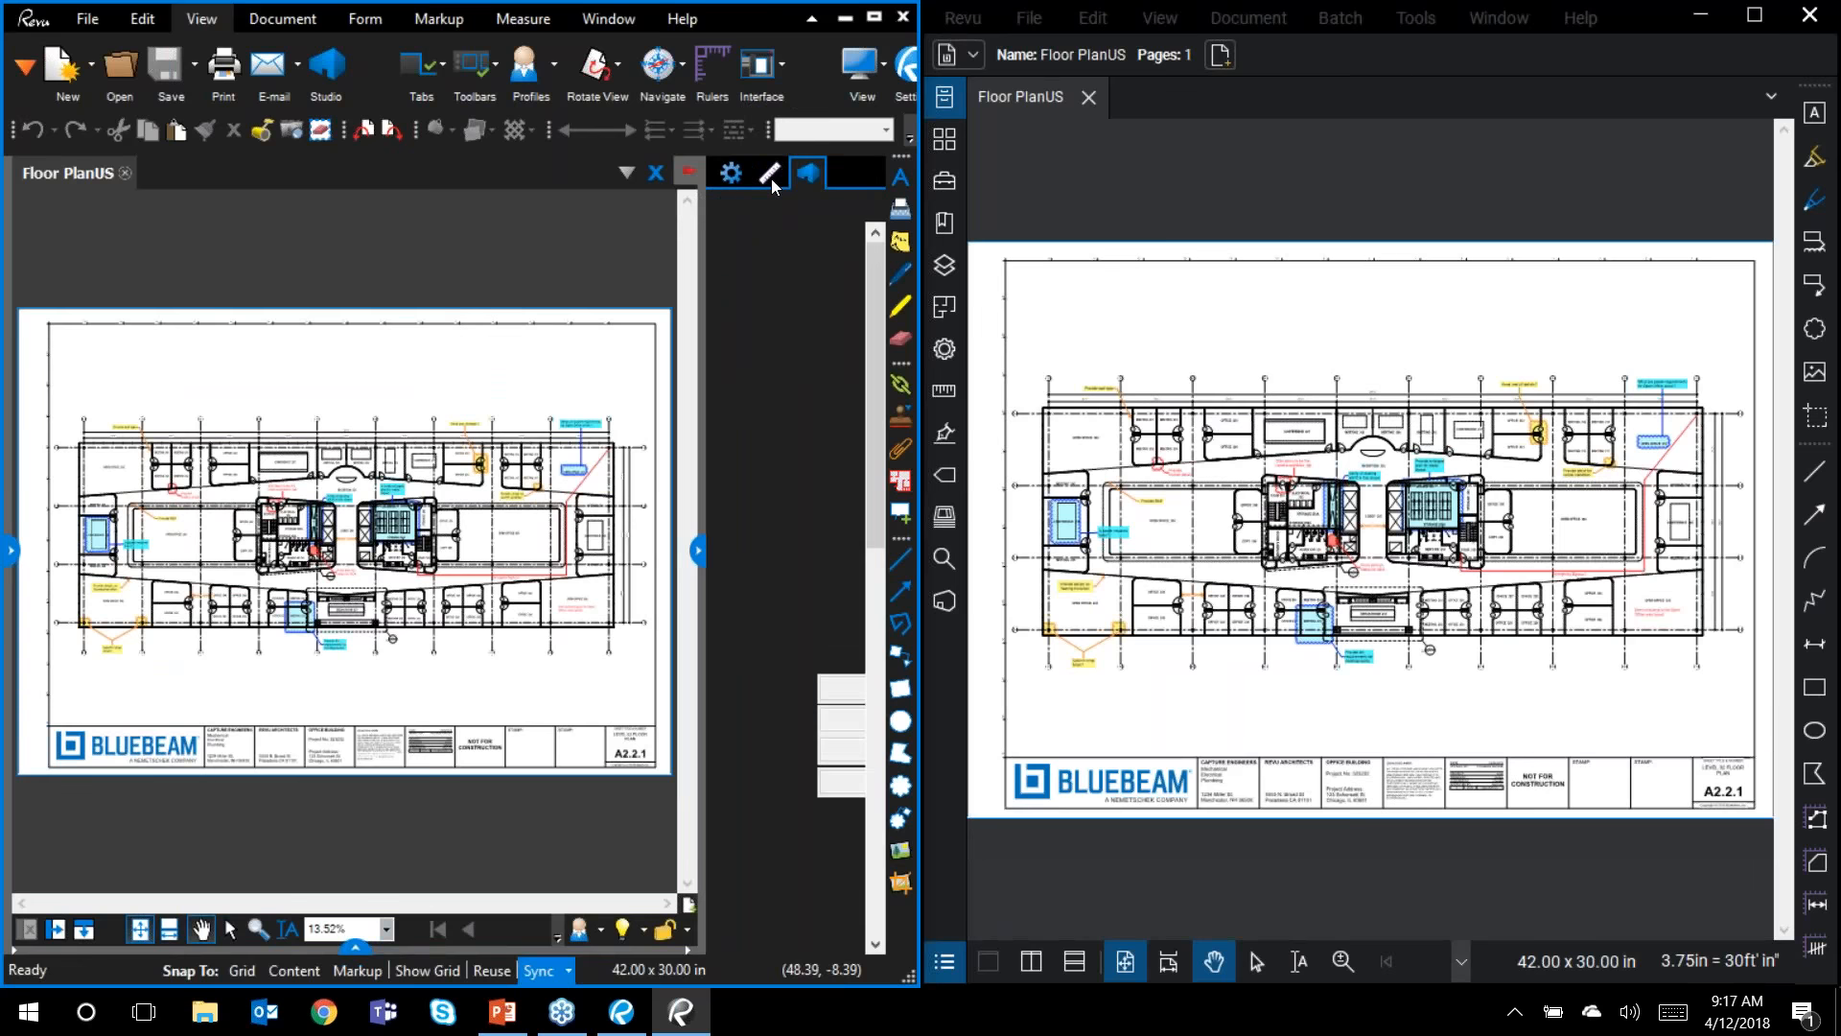
left_click(731, 173)
left_click(768, 174)
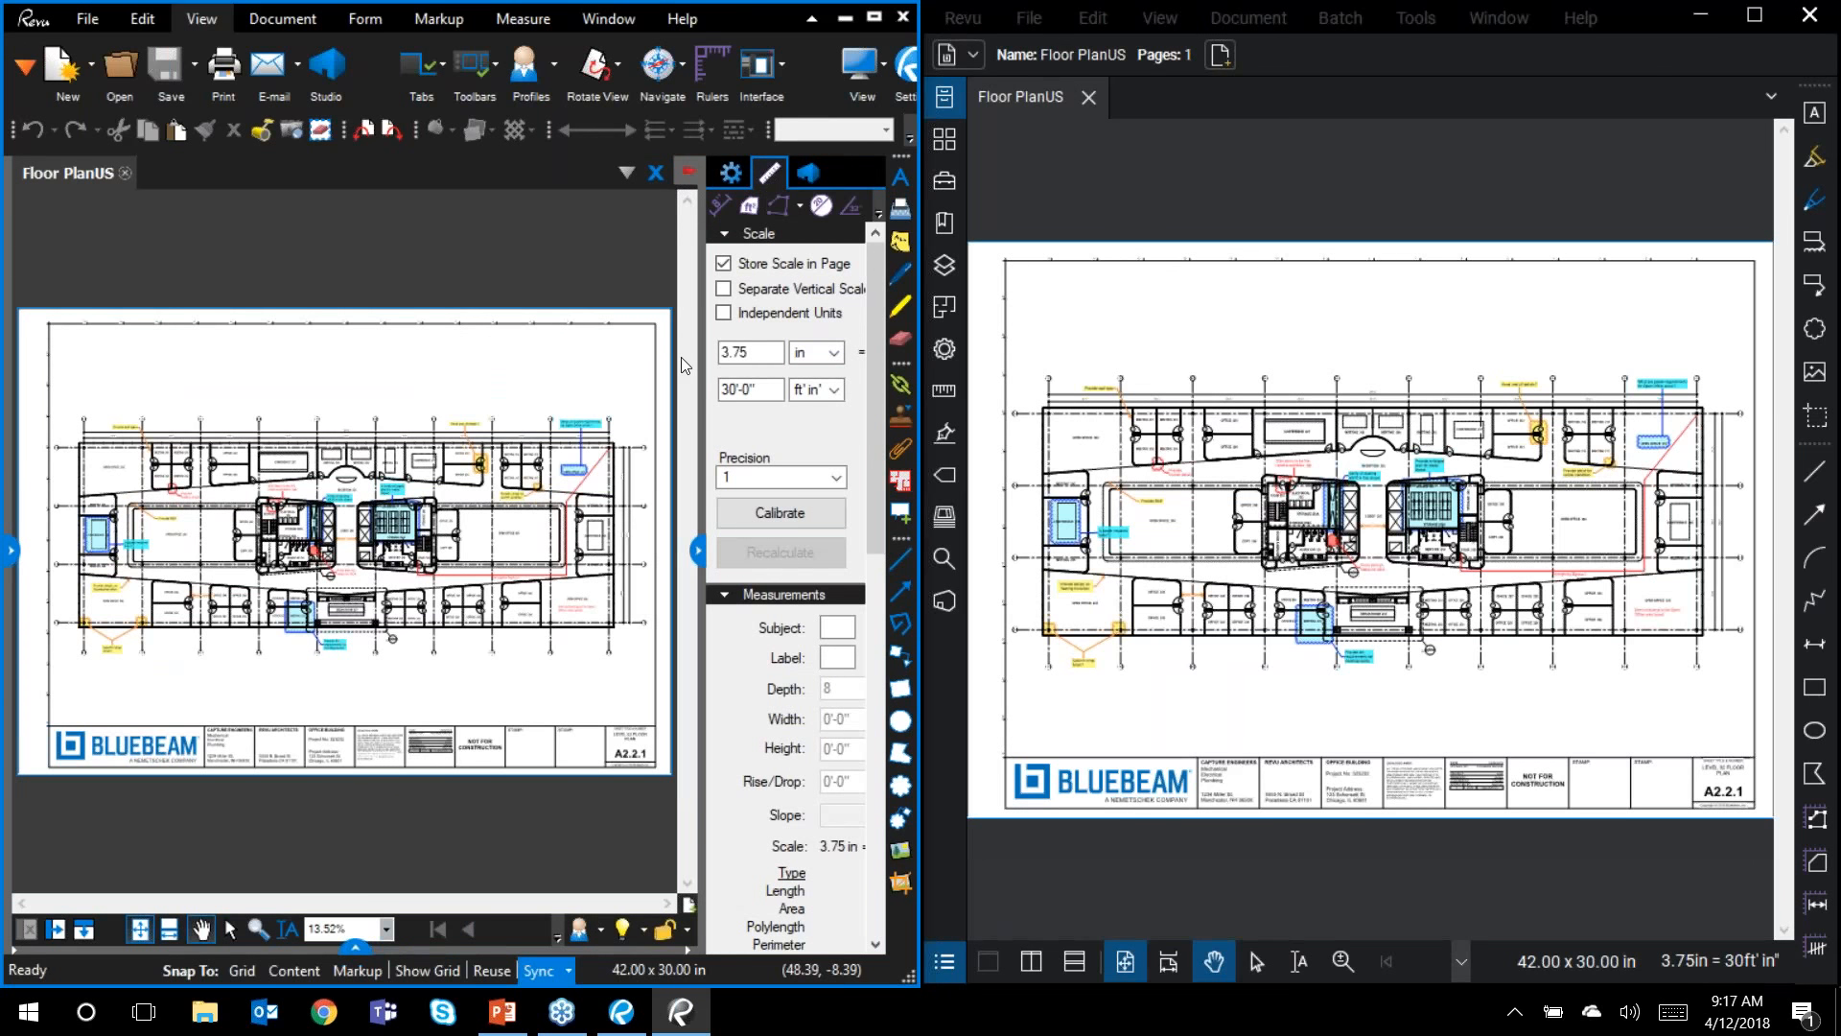
left_click(697, 551)
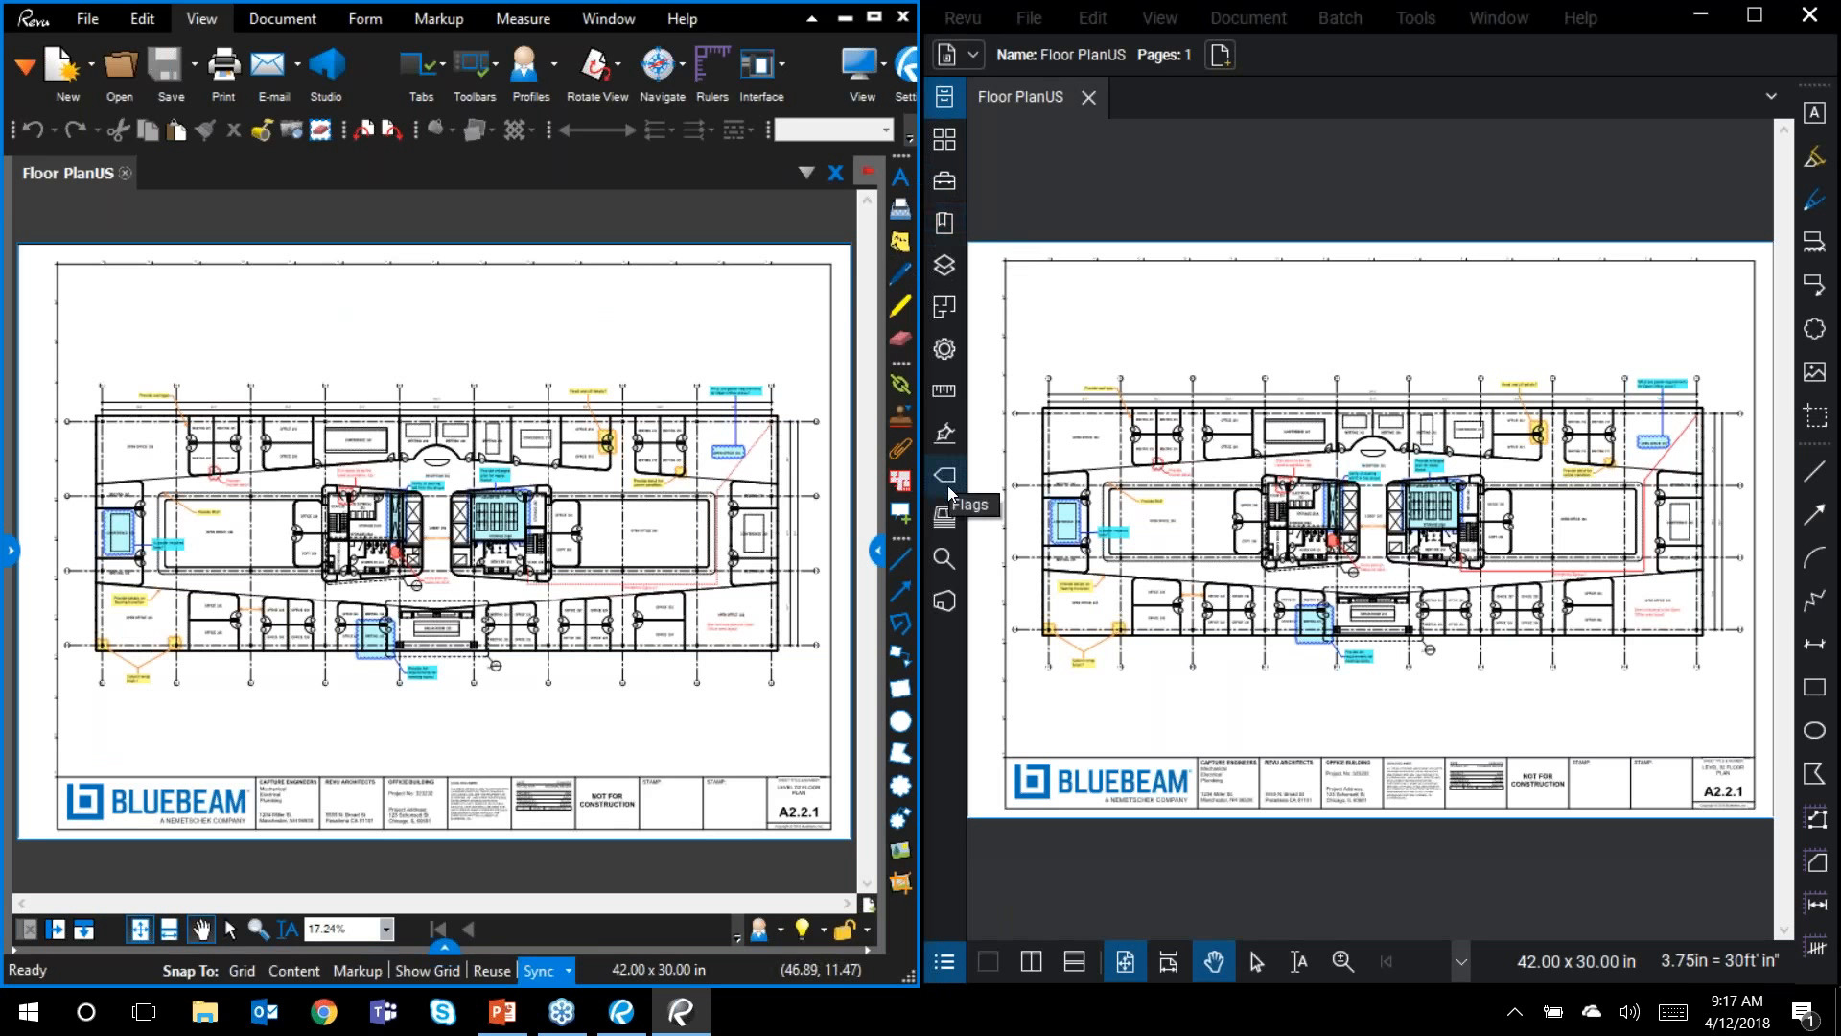
Step: Show the page thumbnails in the newer Revu window, narrow their panel, and collapse it
left_click(947, 152)
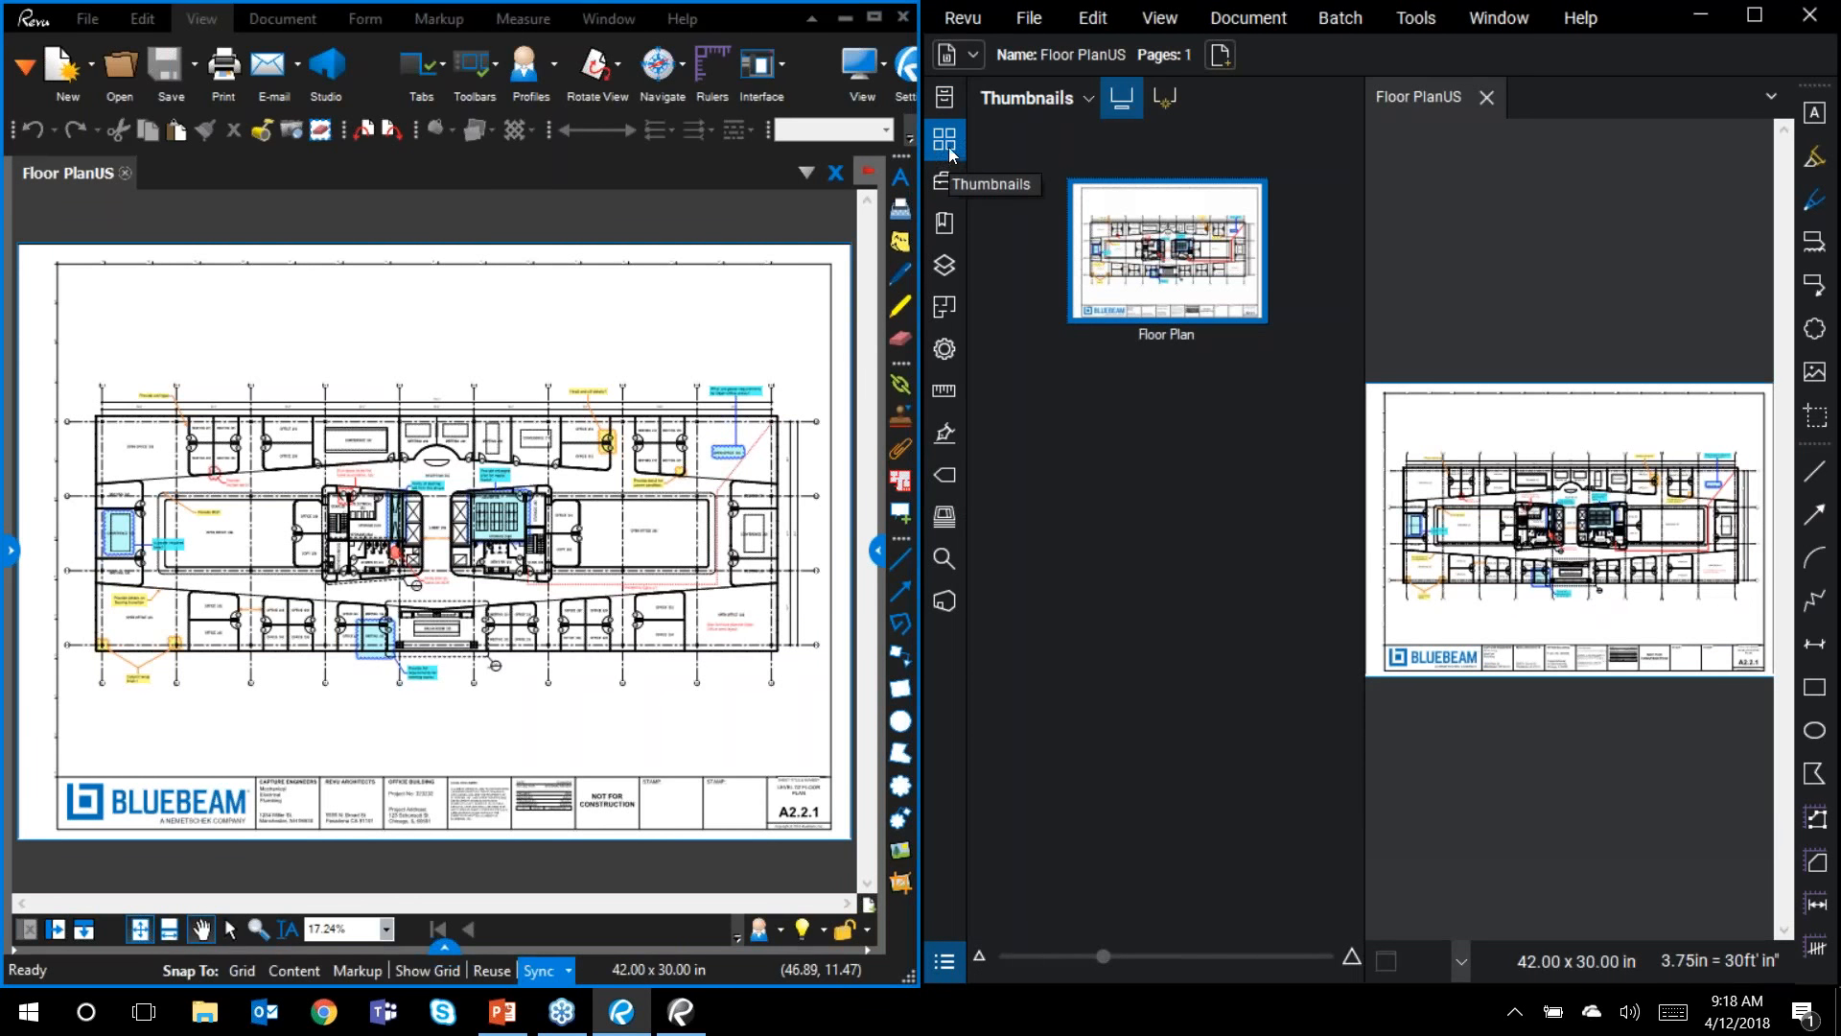
left_click(1365, 515)
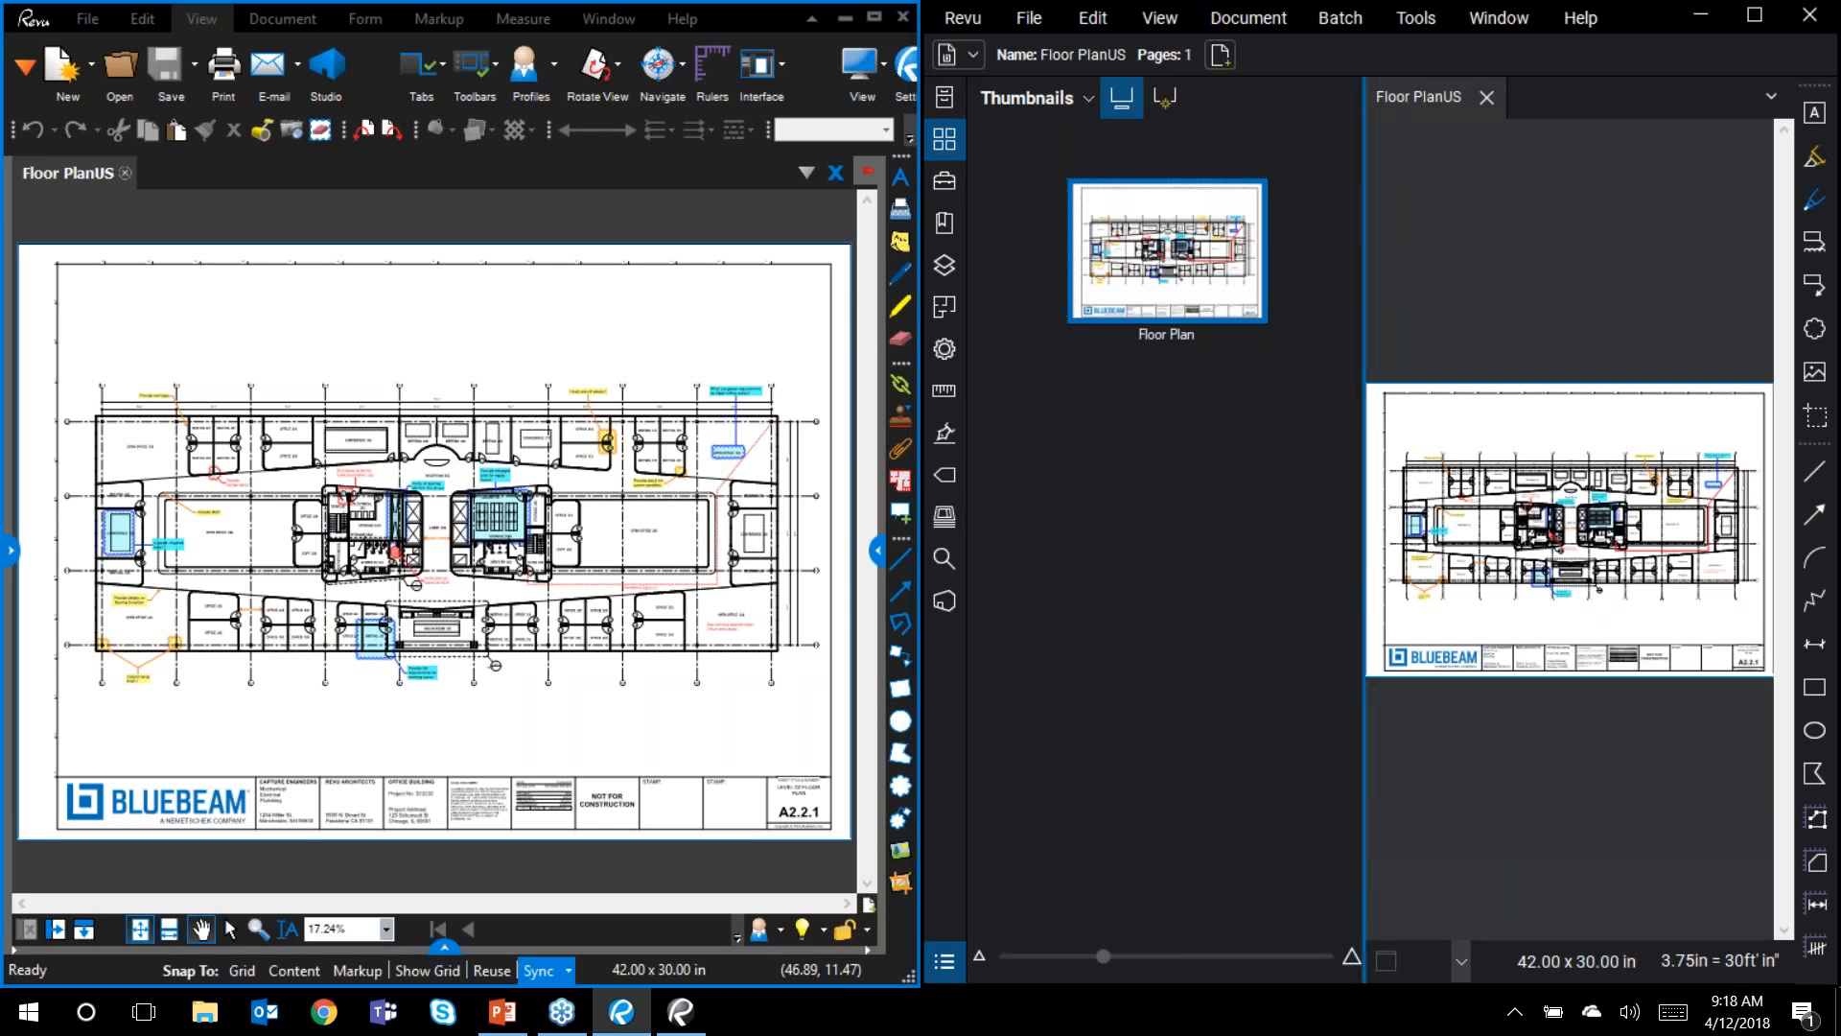
left_click_drag(1364, 561, 1150, 571)
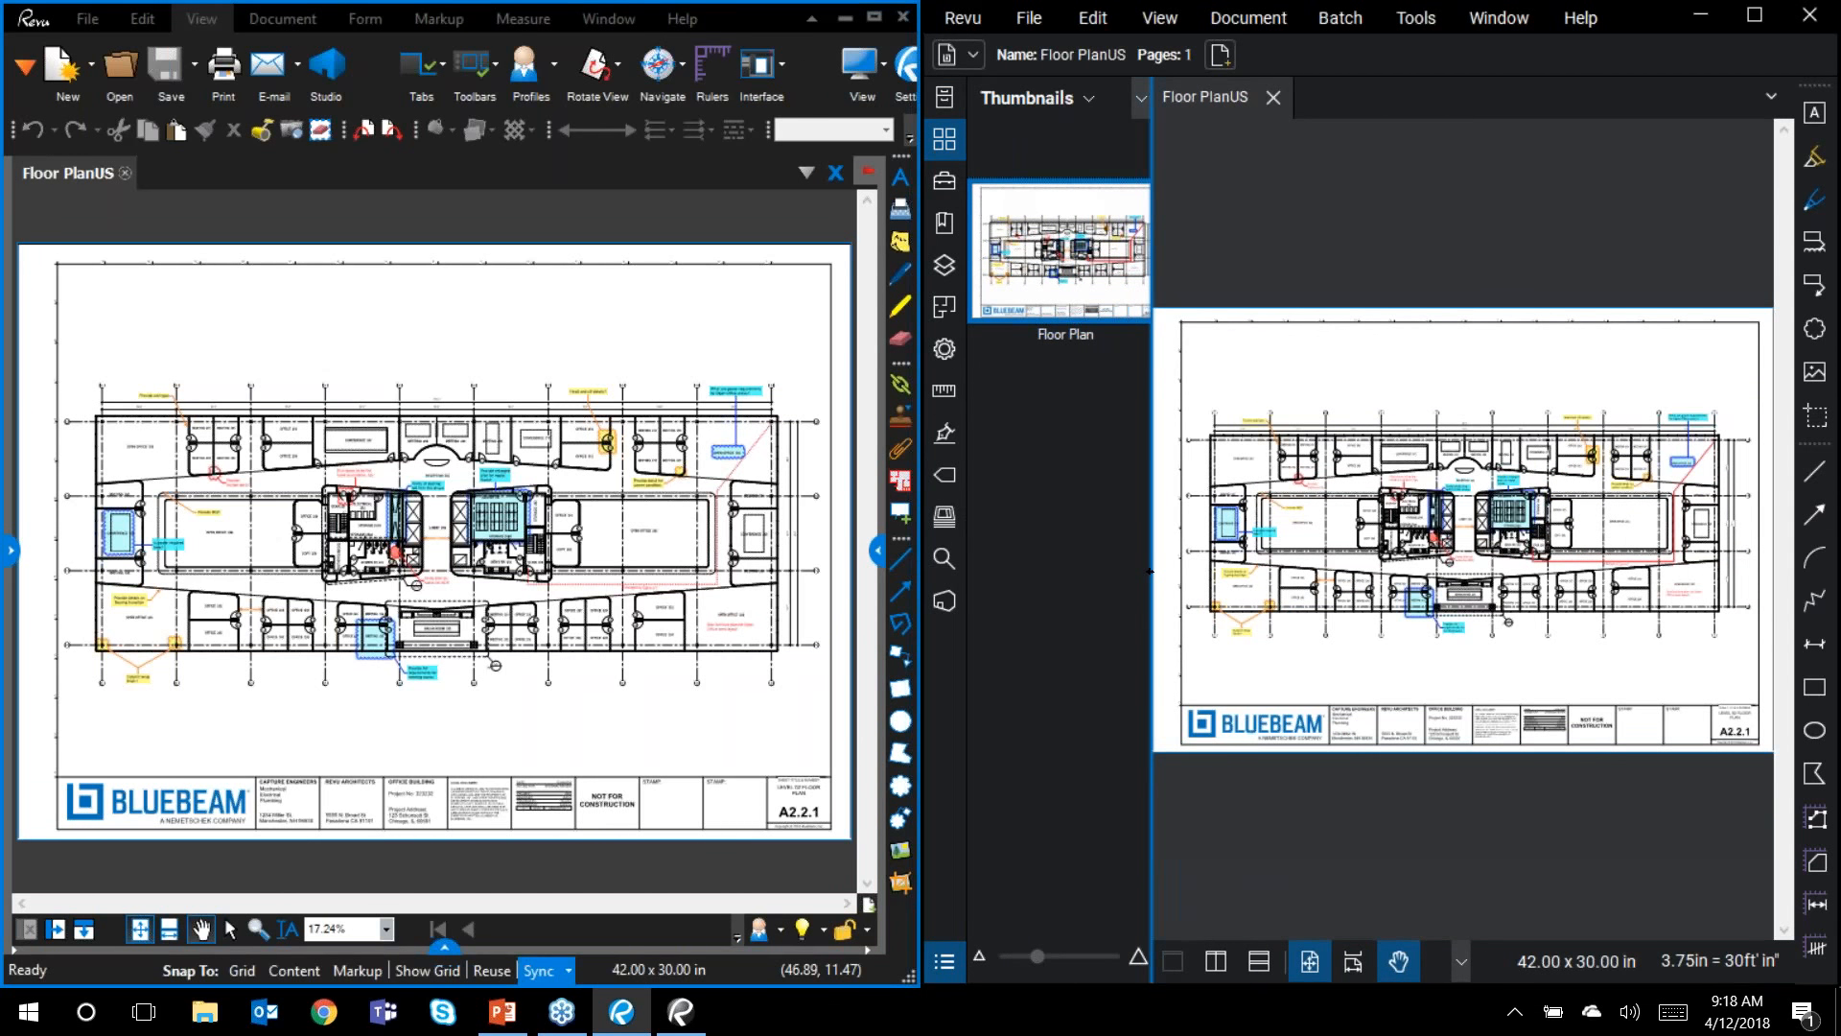
double_click(1151, 571)
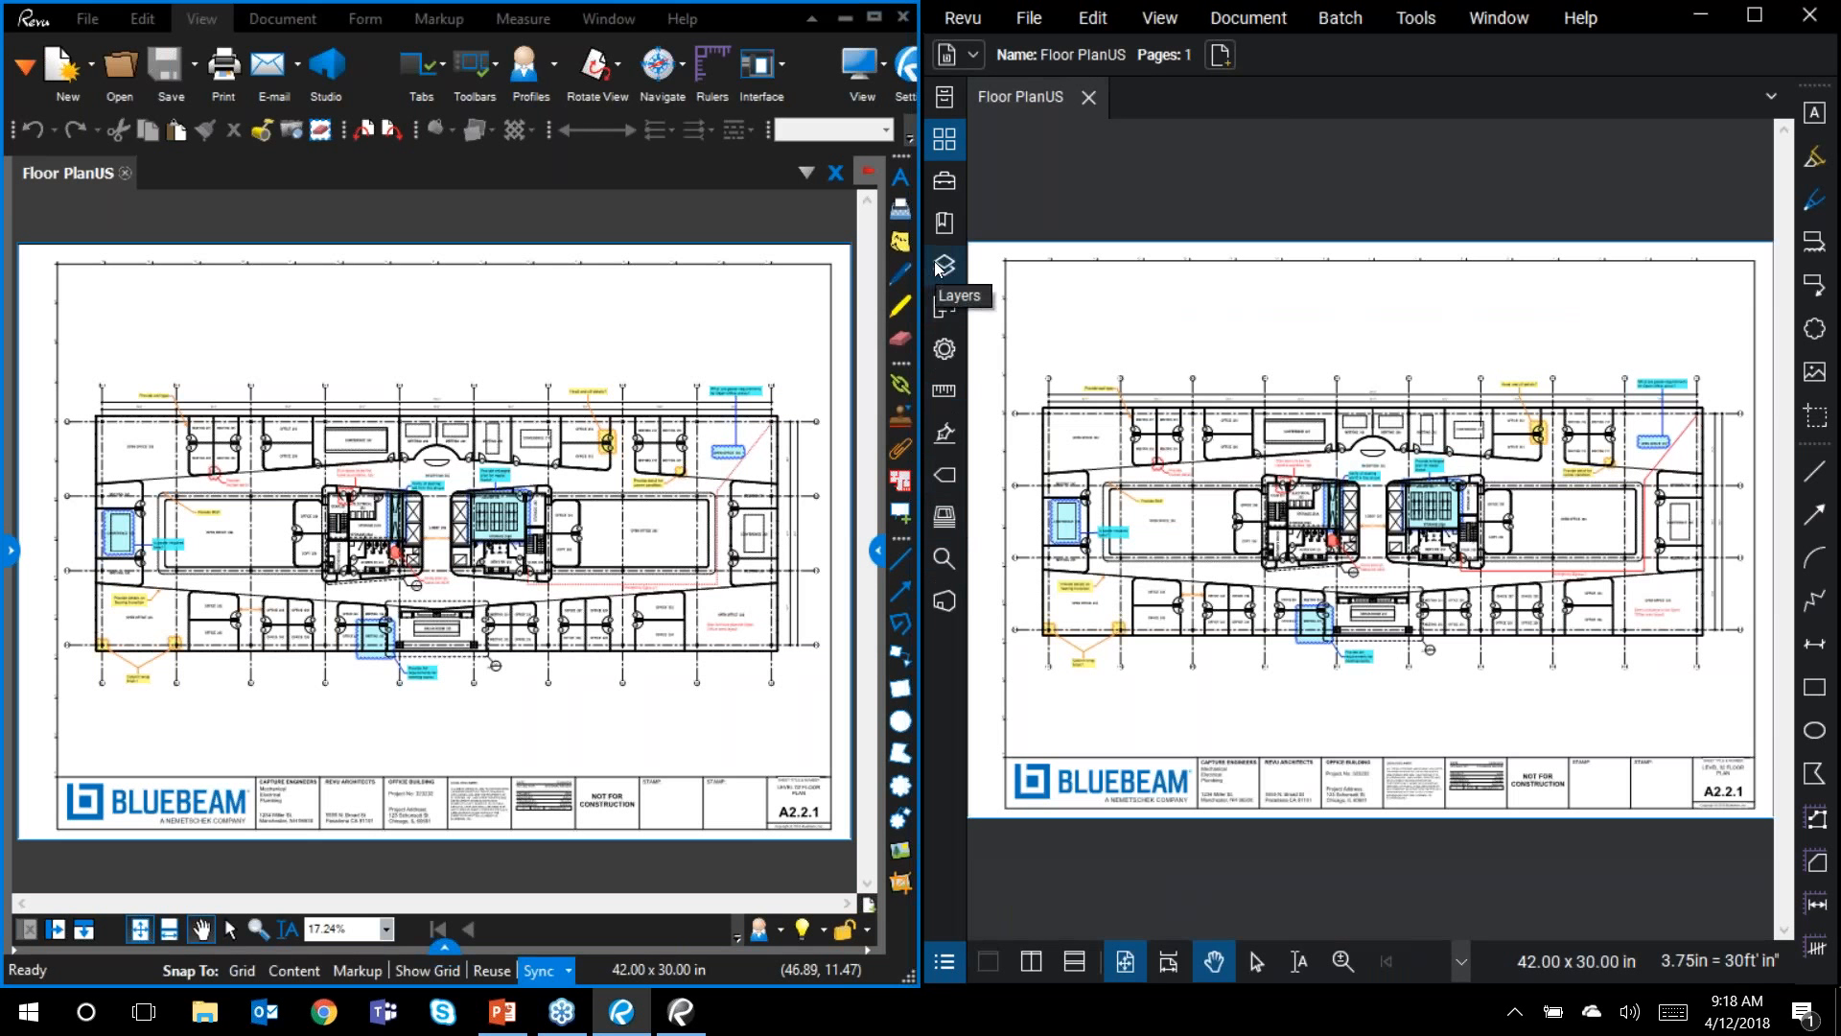
Step: Review the list of available panels in the older Revu window and close it
left_click(26, 67)
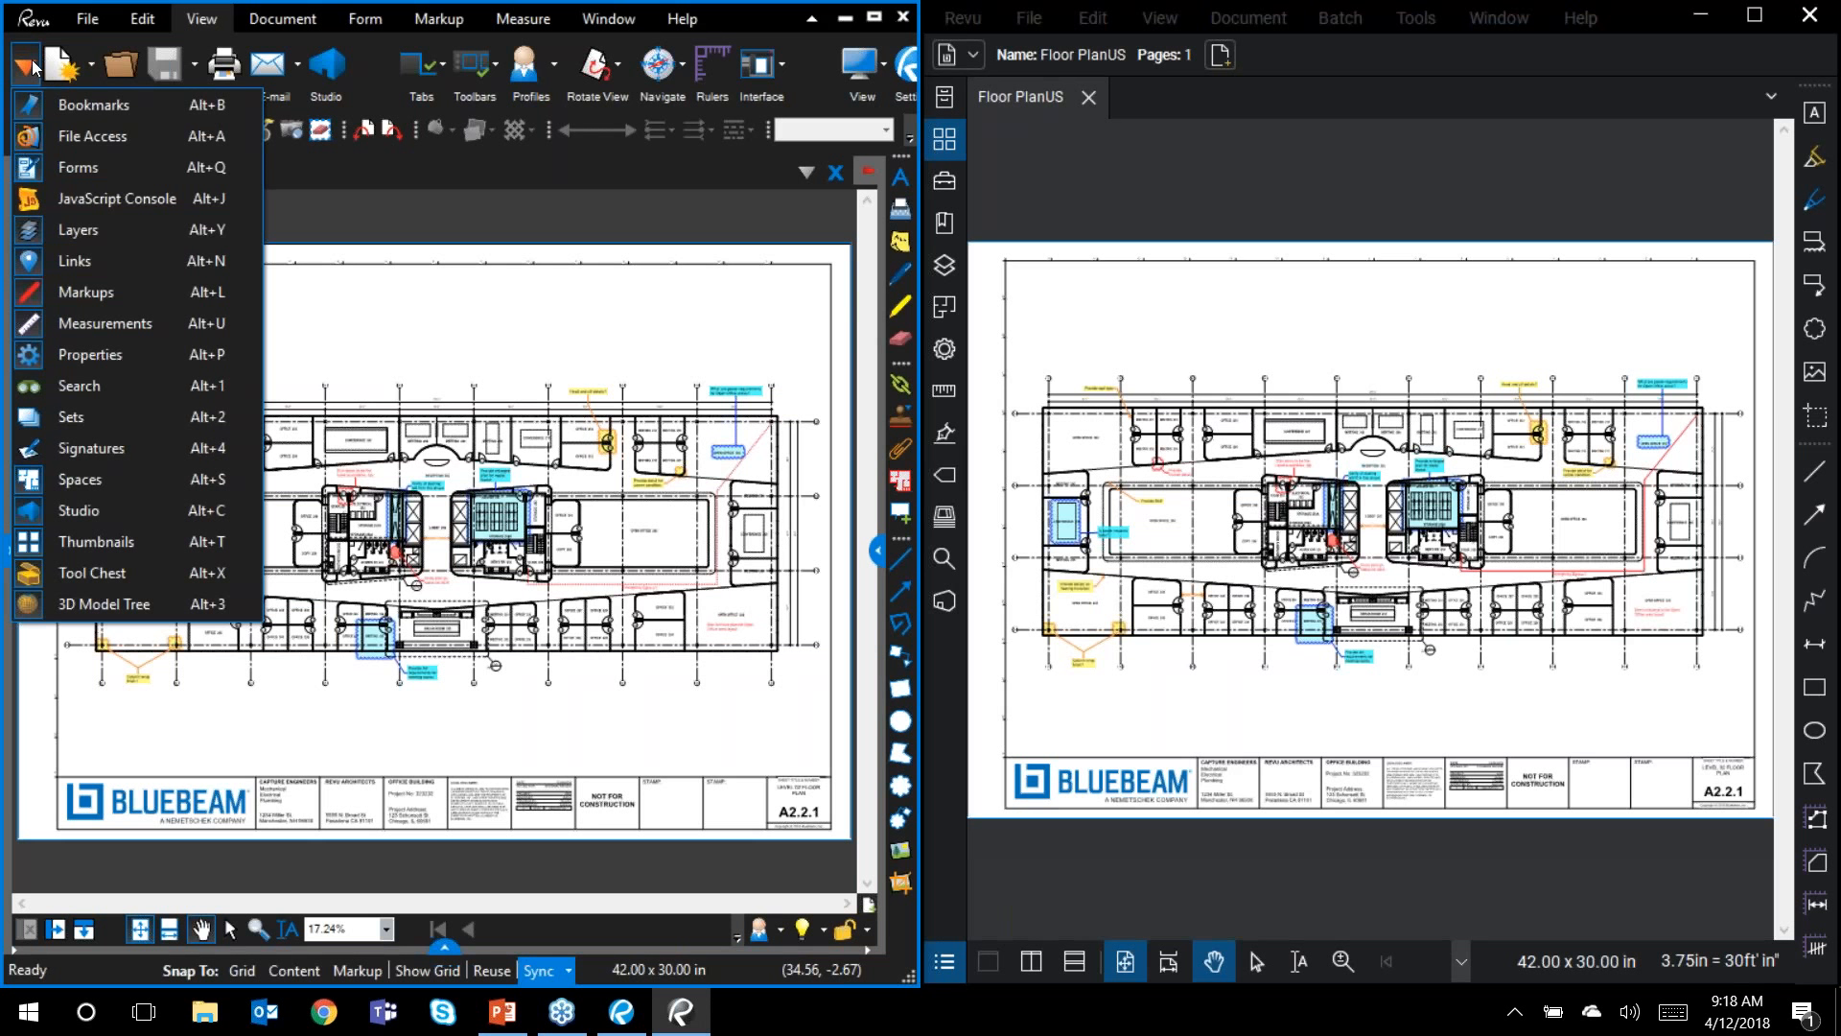
left_click(31, 66)
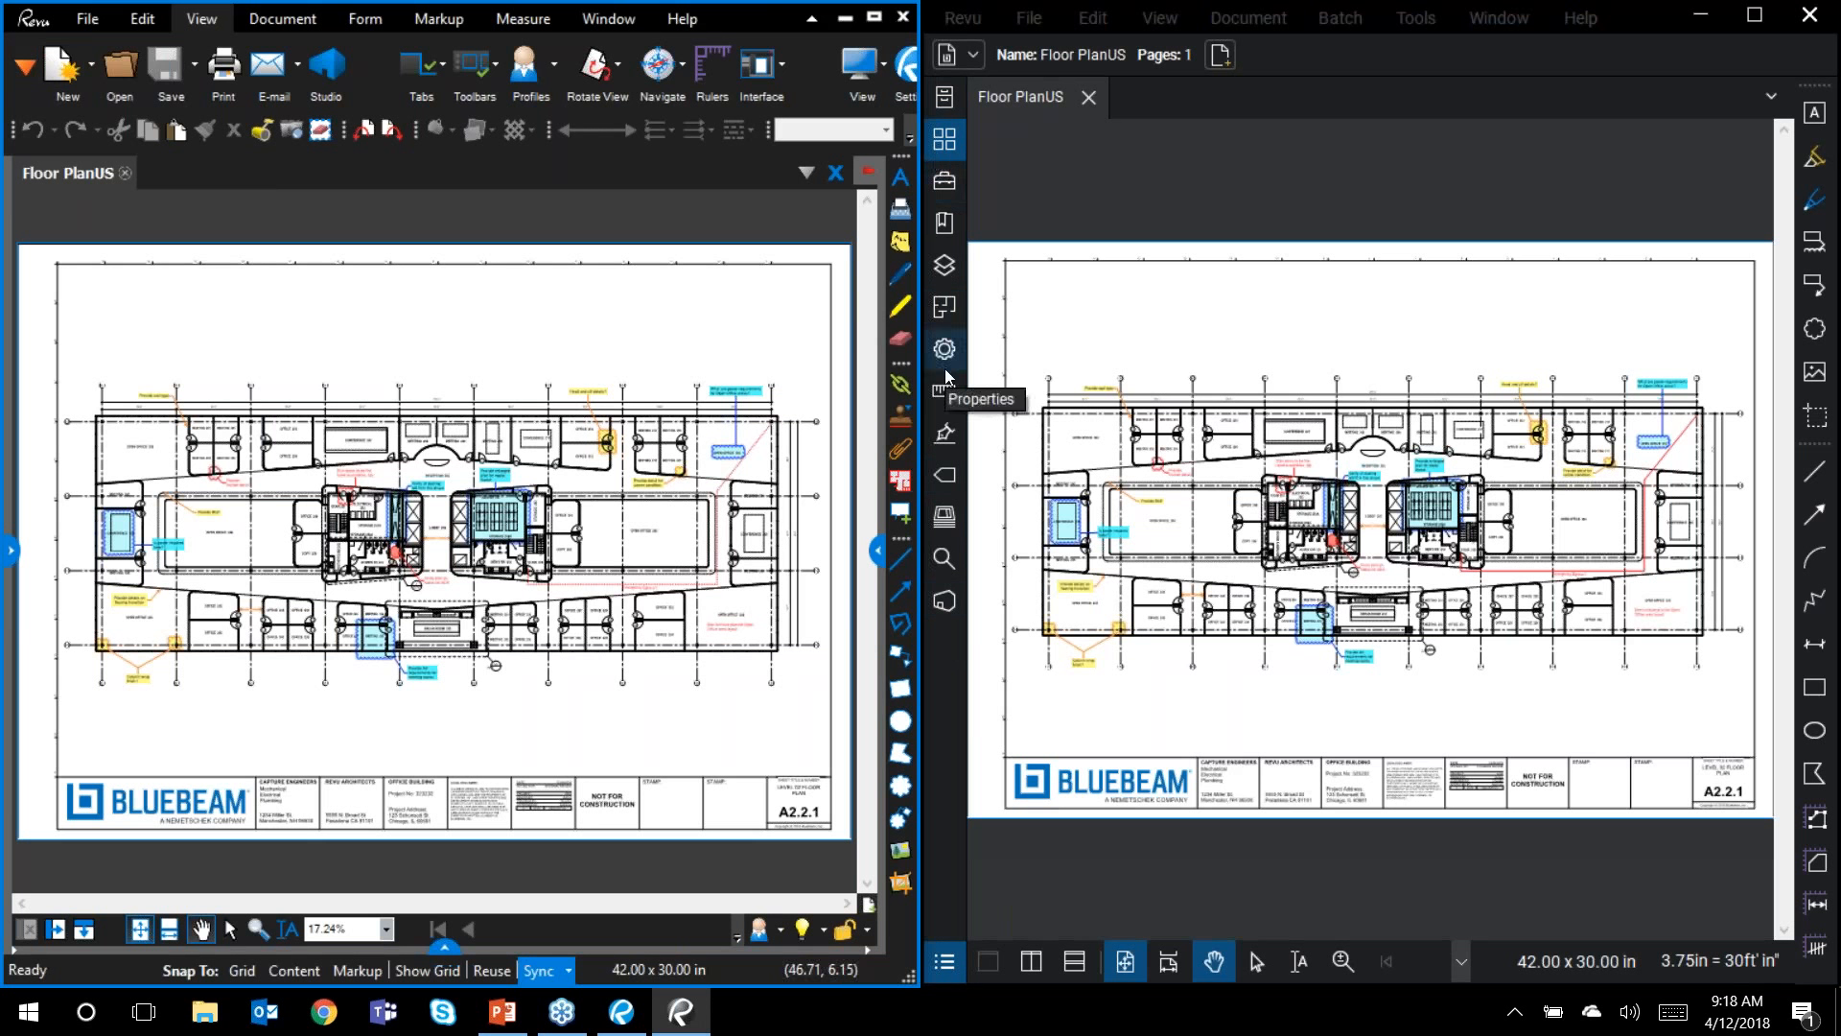
Step: Add the Forms panel to the newer Revu window's panel access bar, and hide it again
right_click(946, 652)
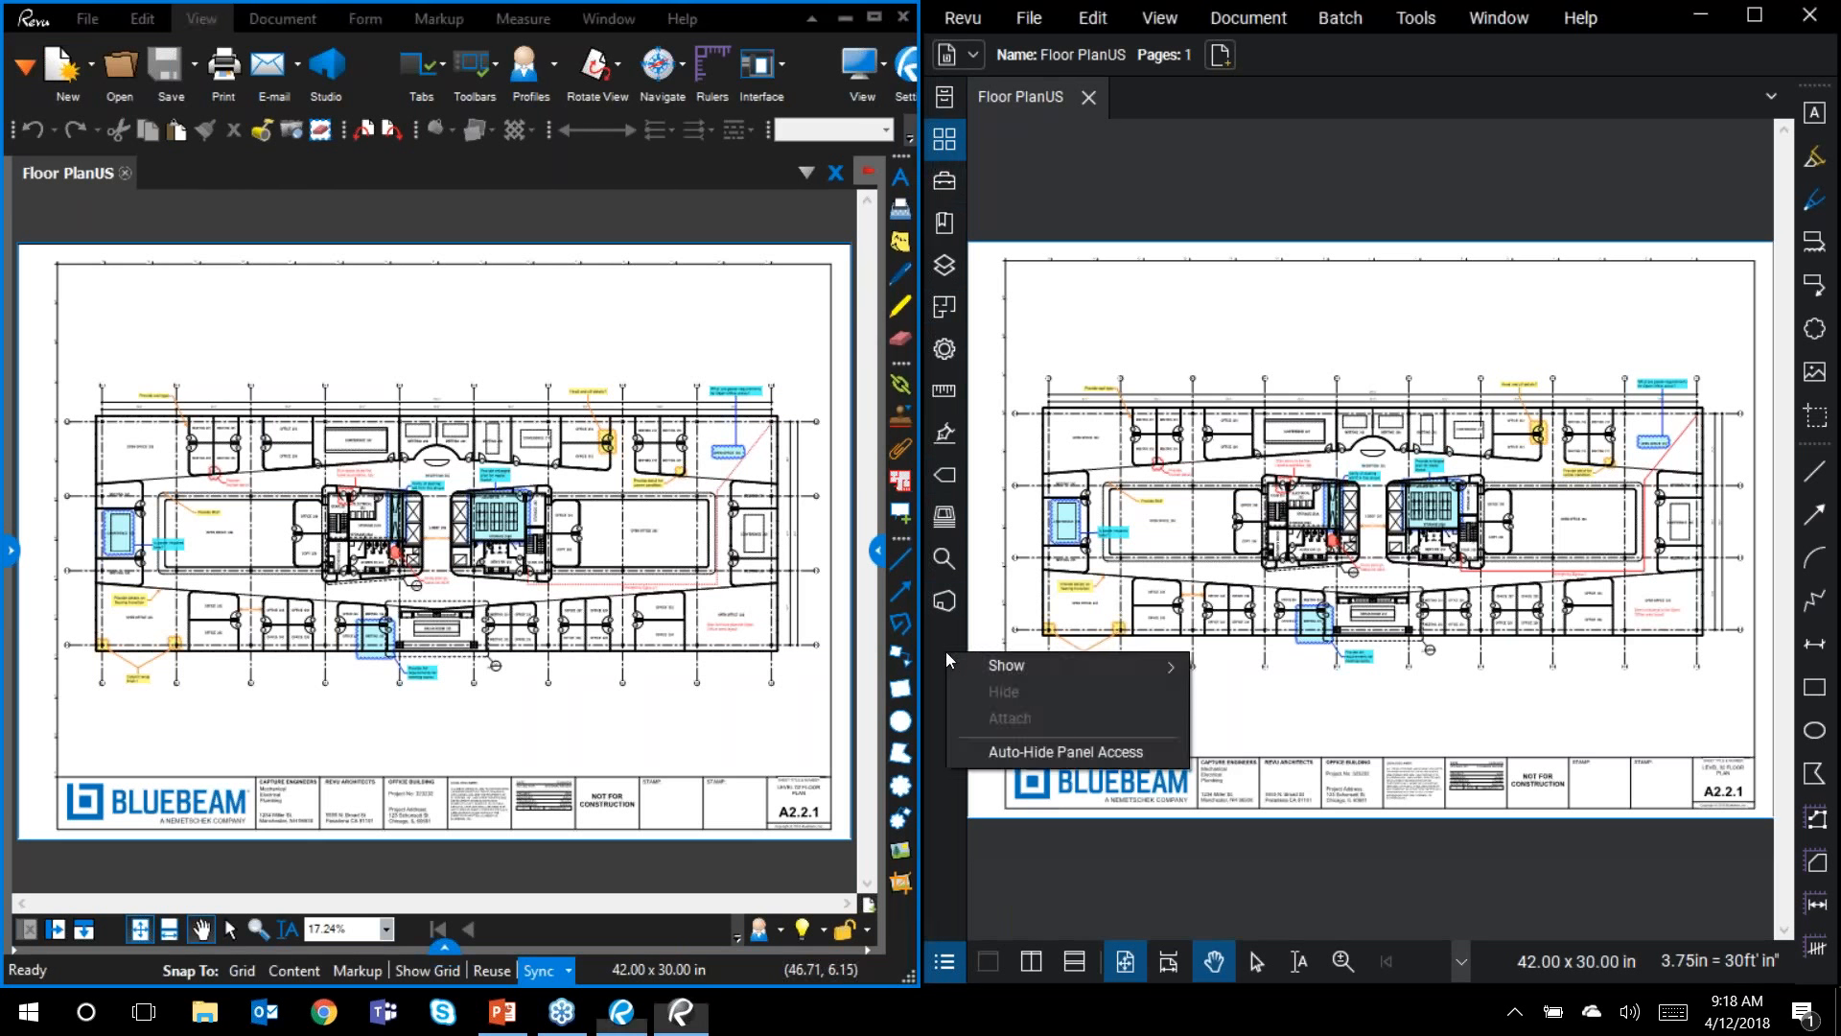
mouse_move(1014, 665)
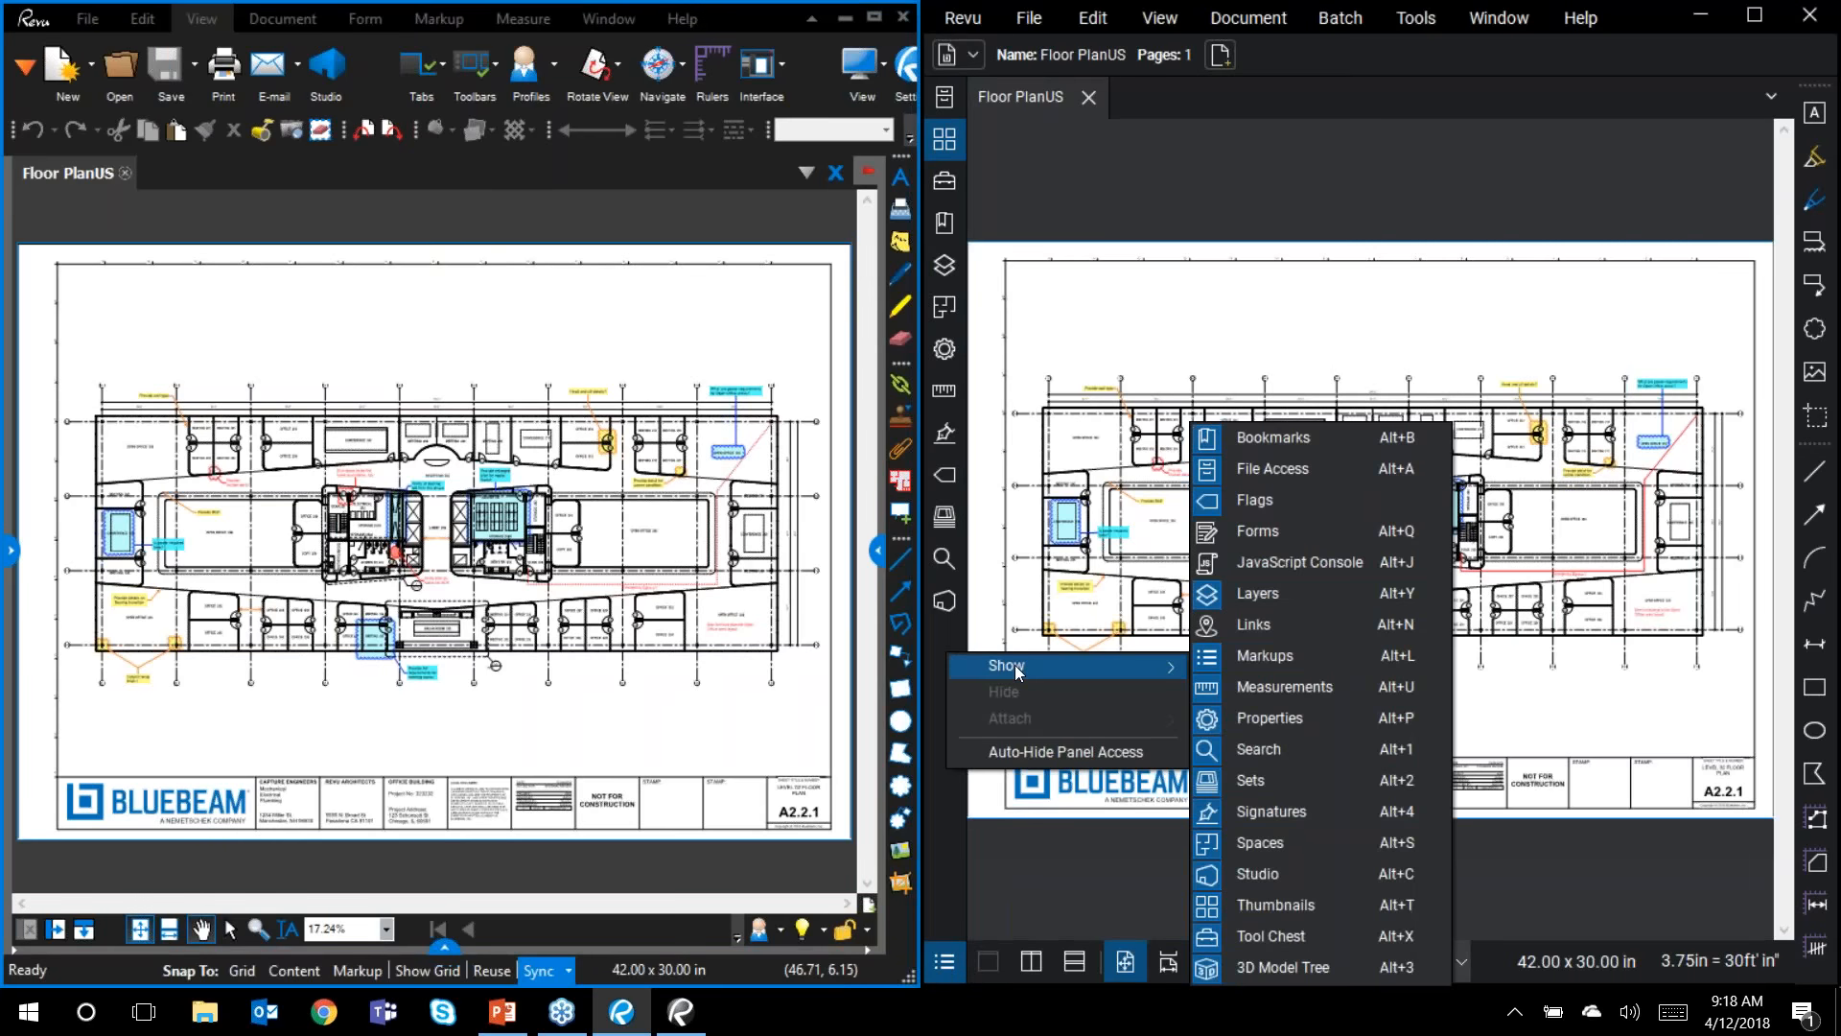
left_click(1303, 529)
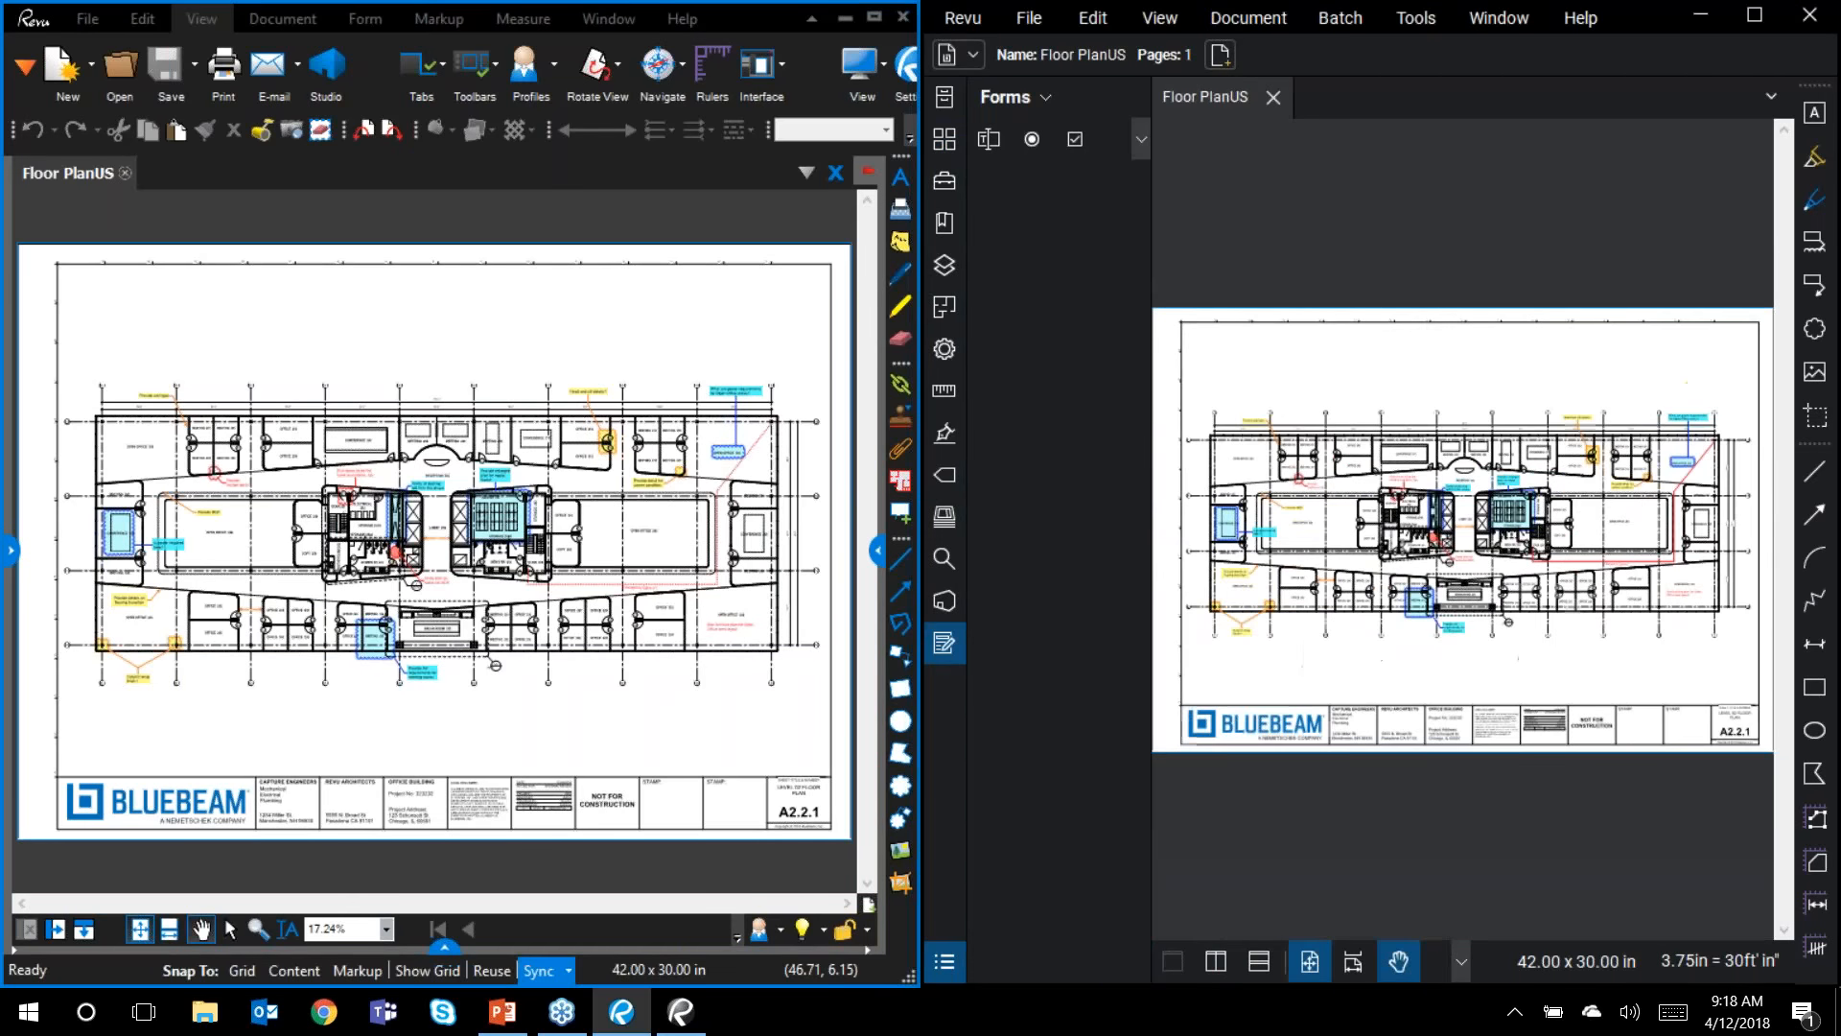
right_click(950, 651)
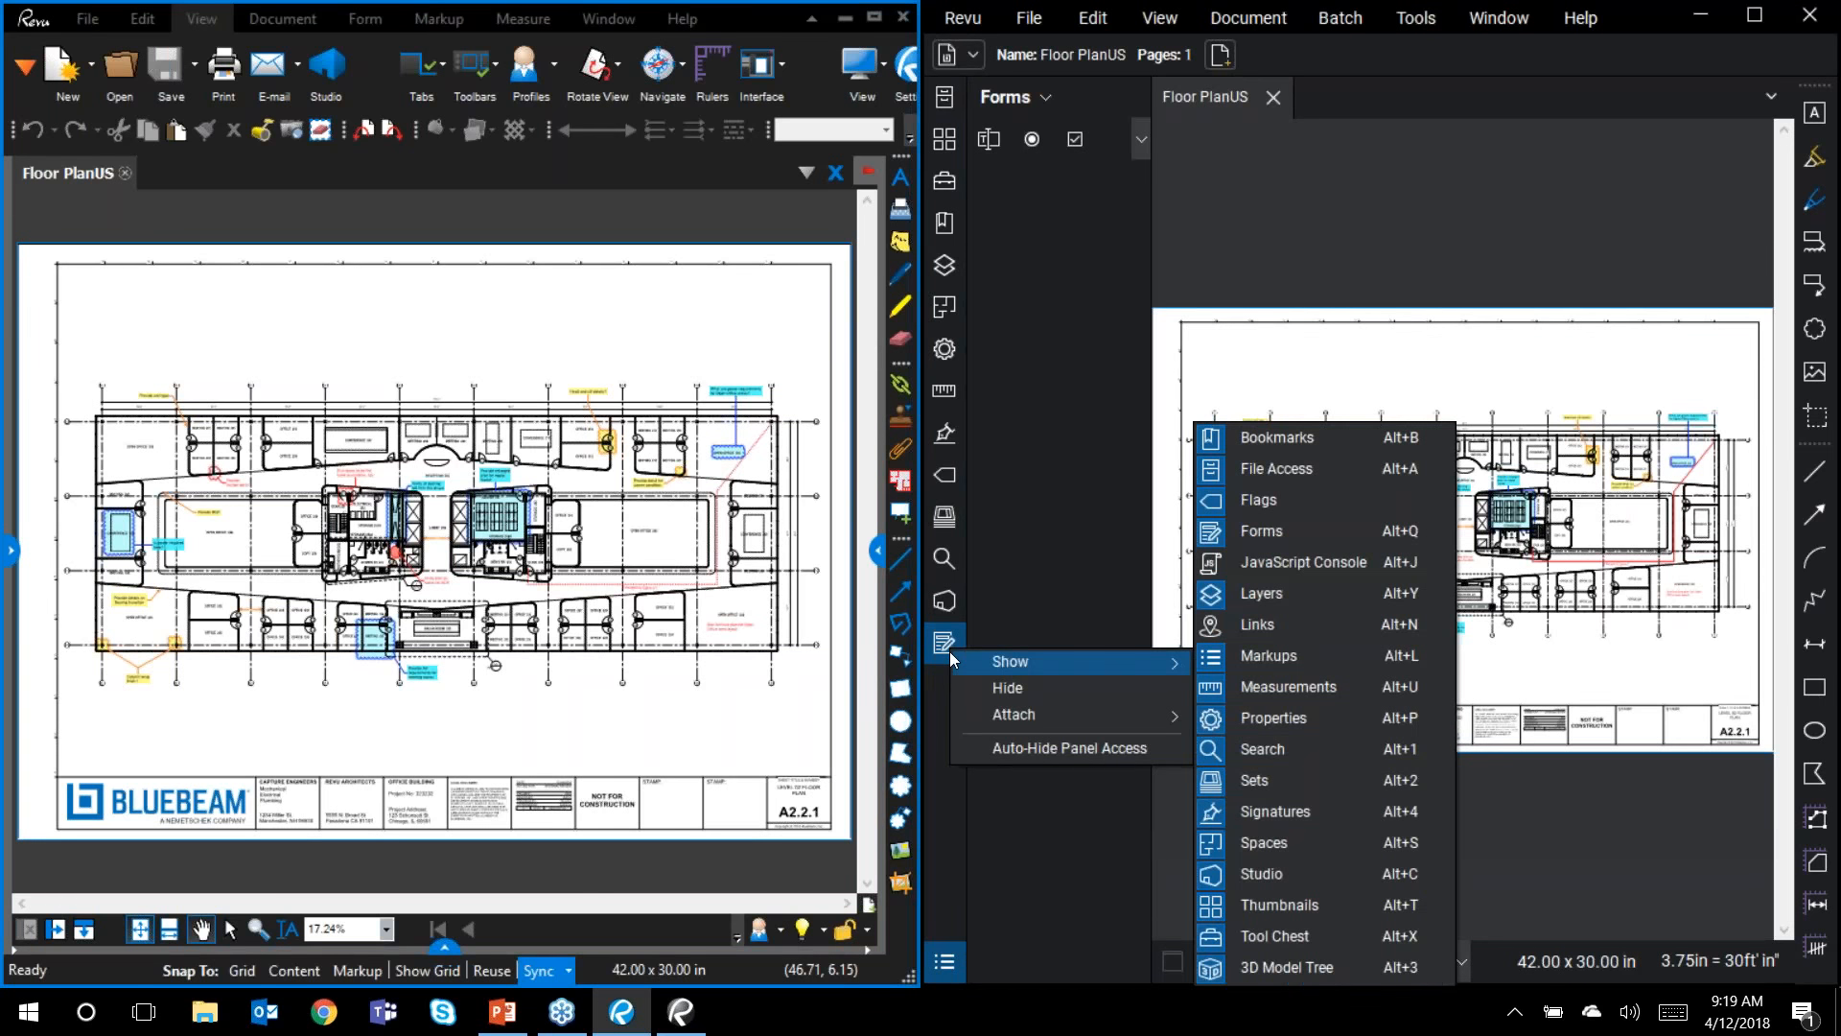
left_click(998, 687)
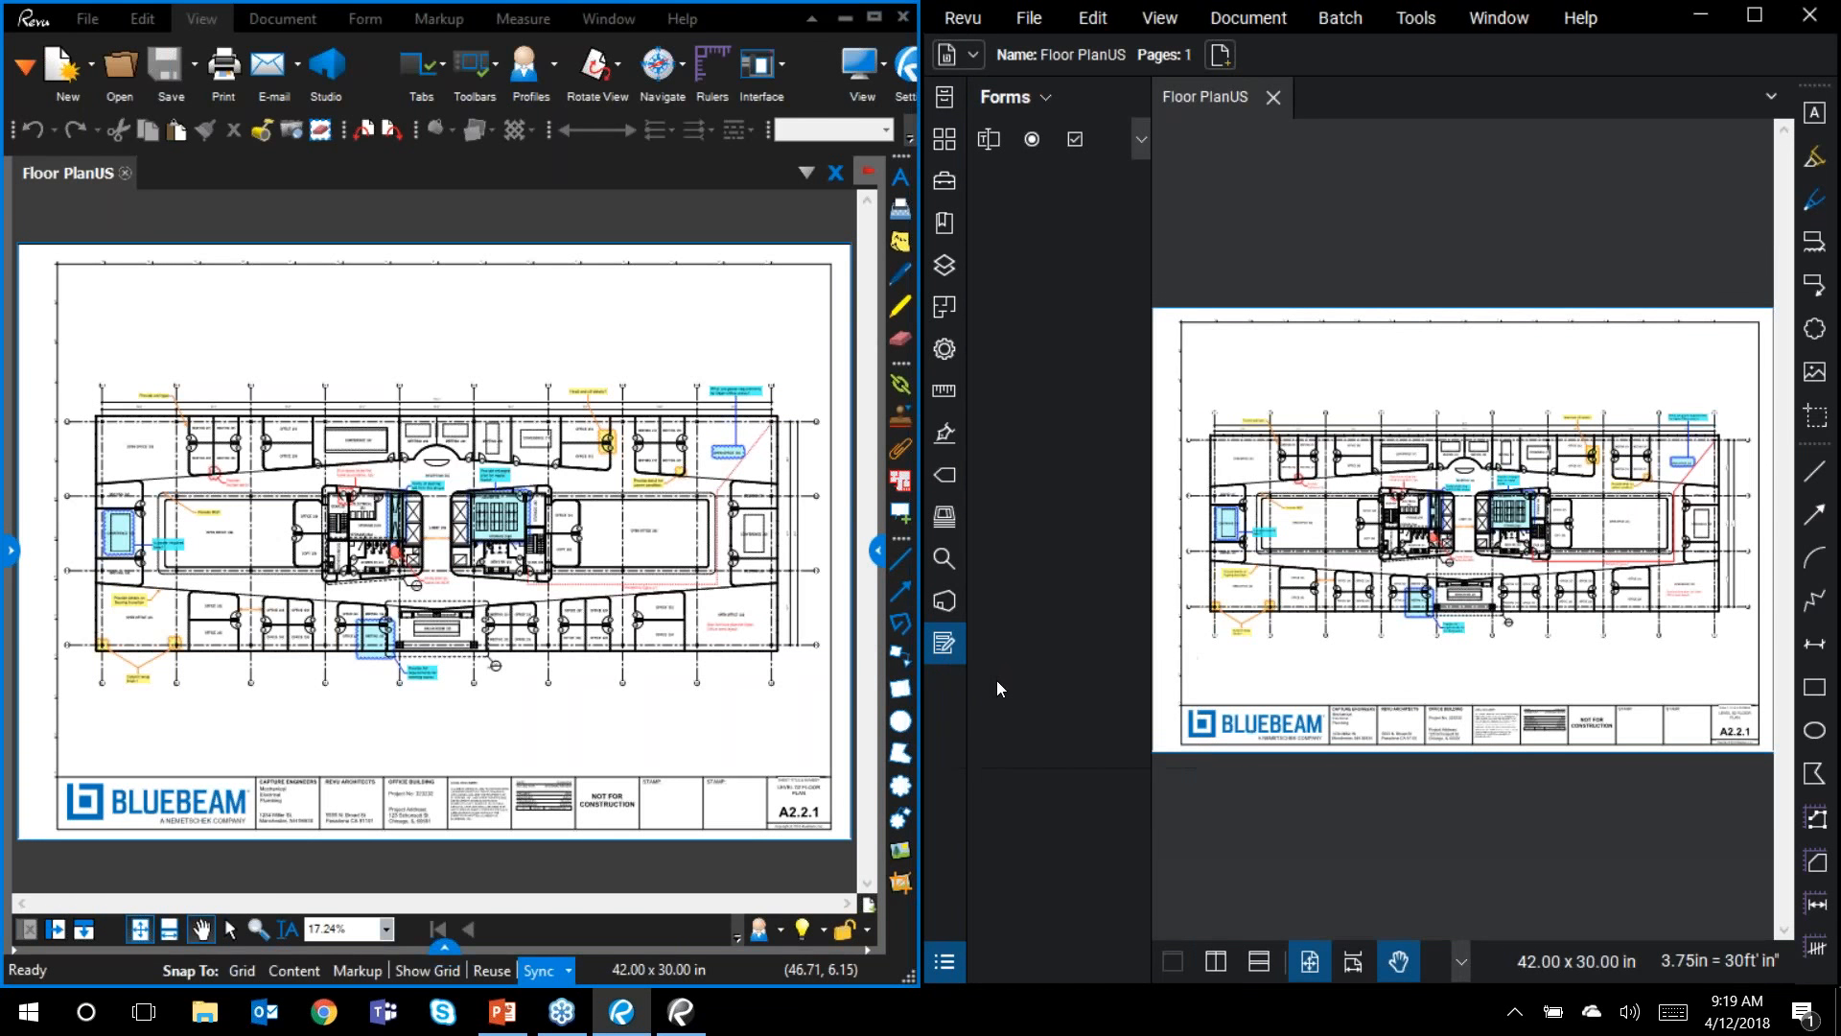
Step: Collapse the Forms panel in the newer Revu window, and show and hide the markups list in the older window
double_click(1152, 692)
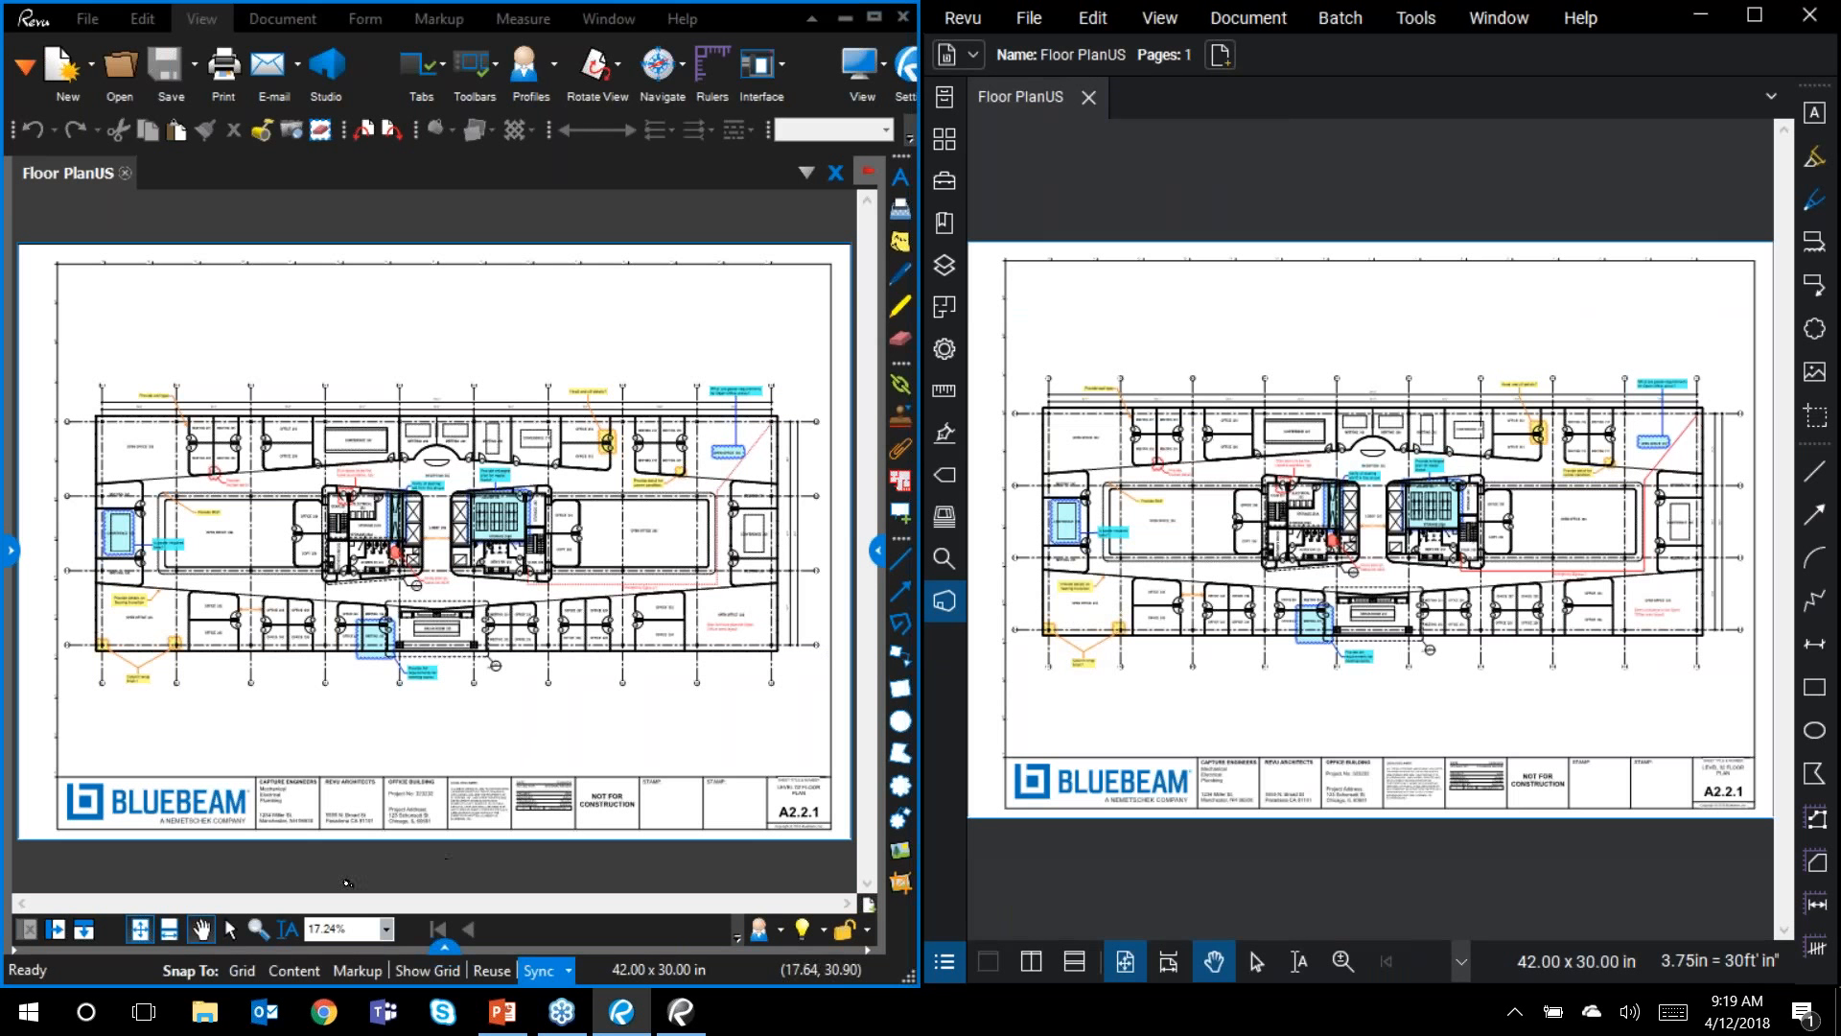
left_click(368, 858)
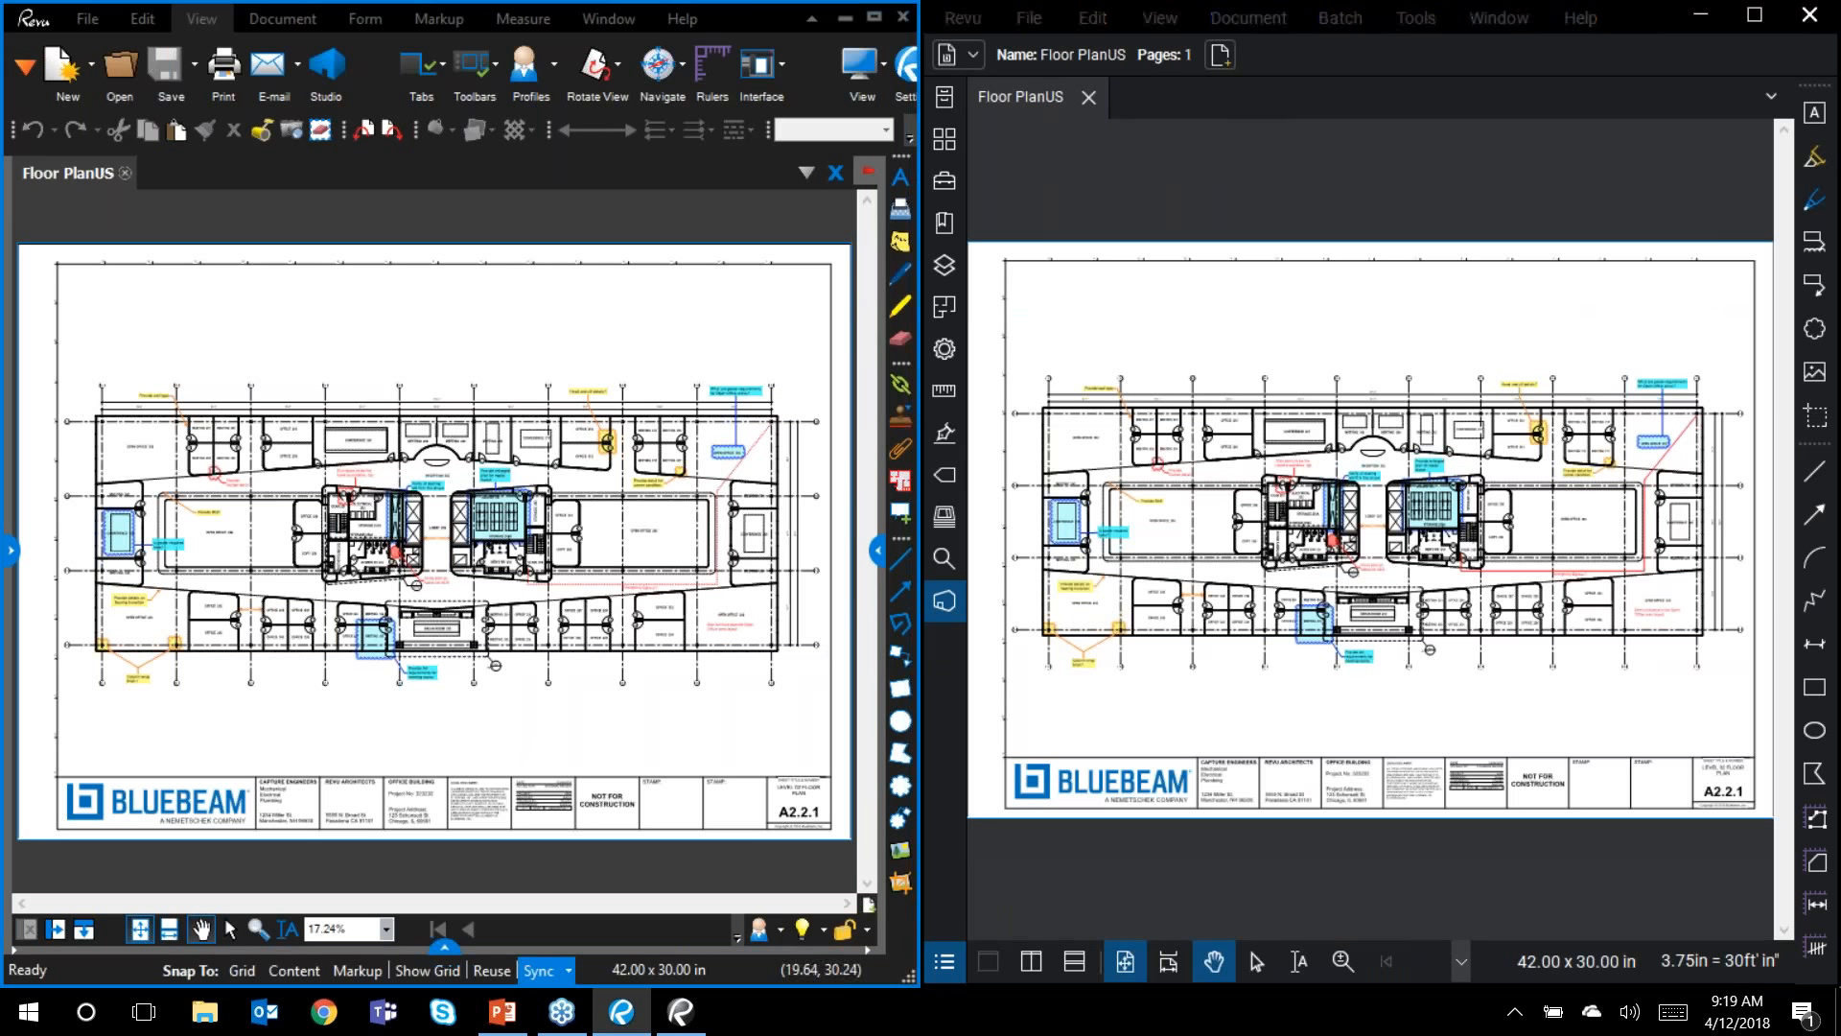
left_click(446, 944)
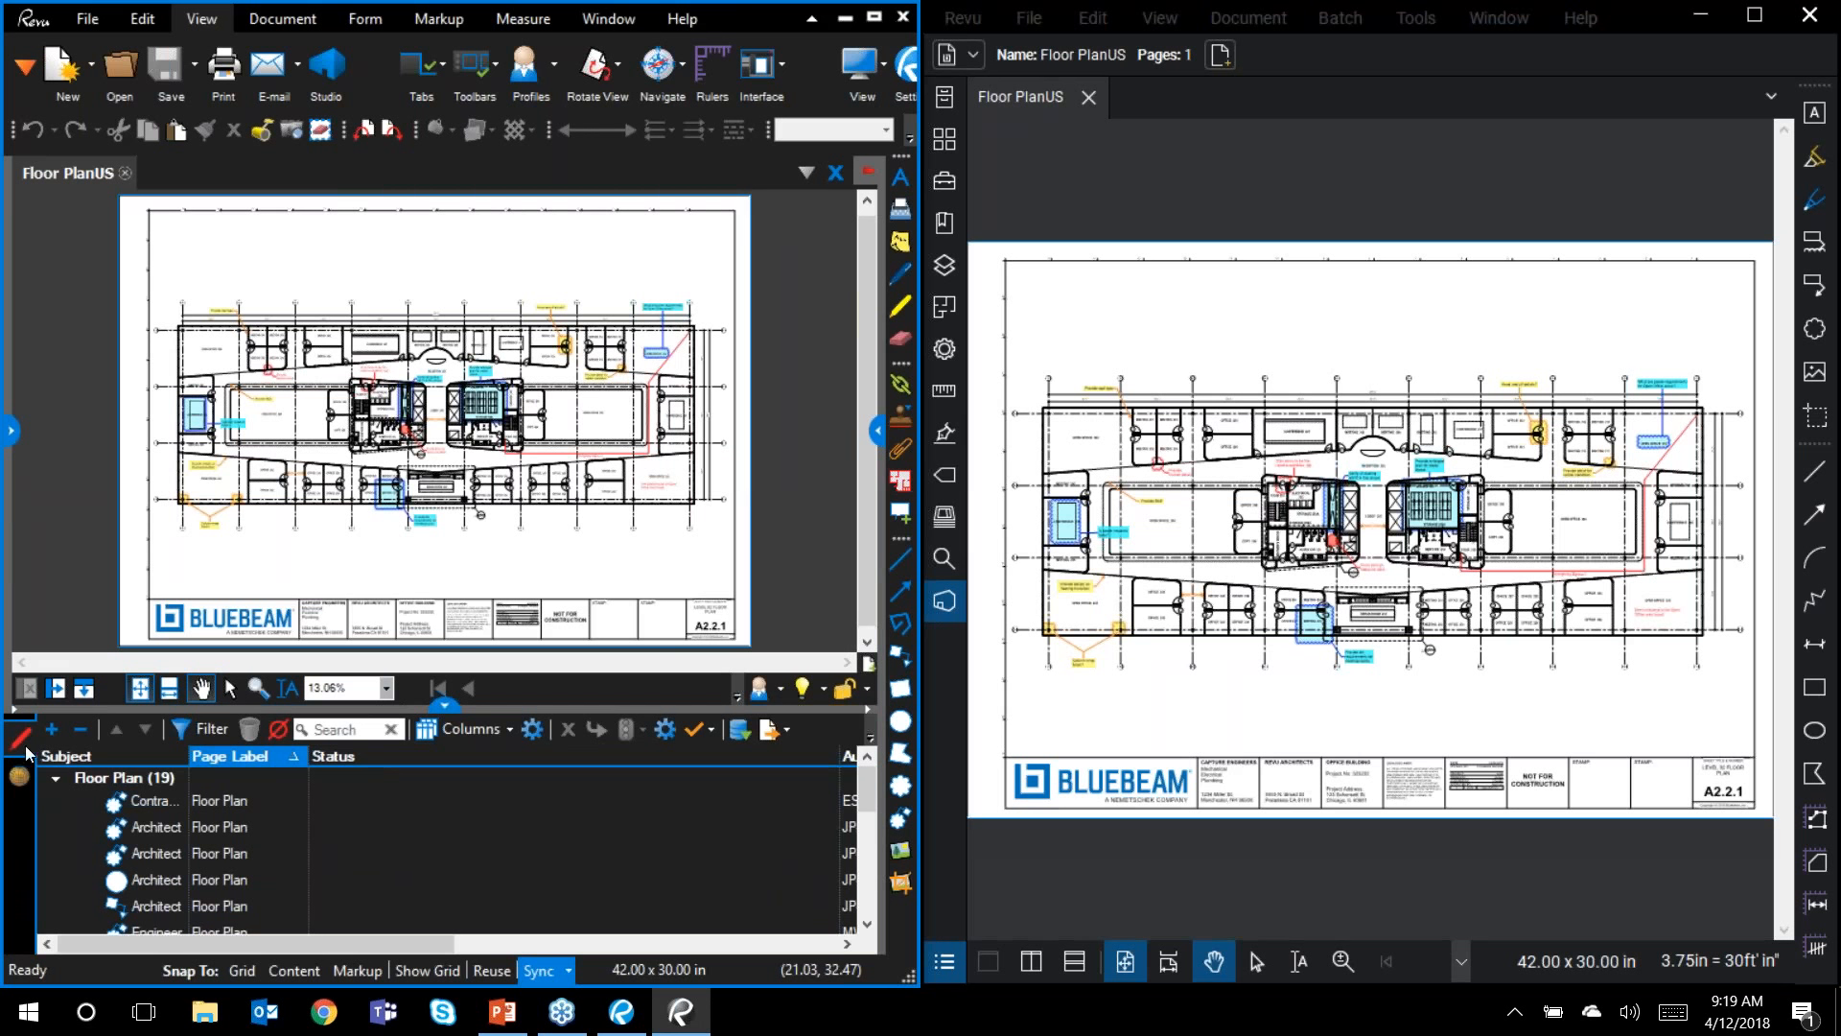
left_click(443, 711)
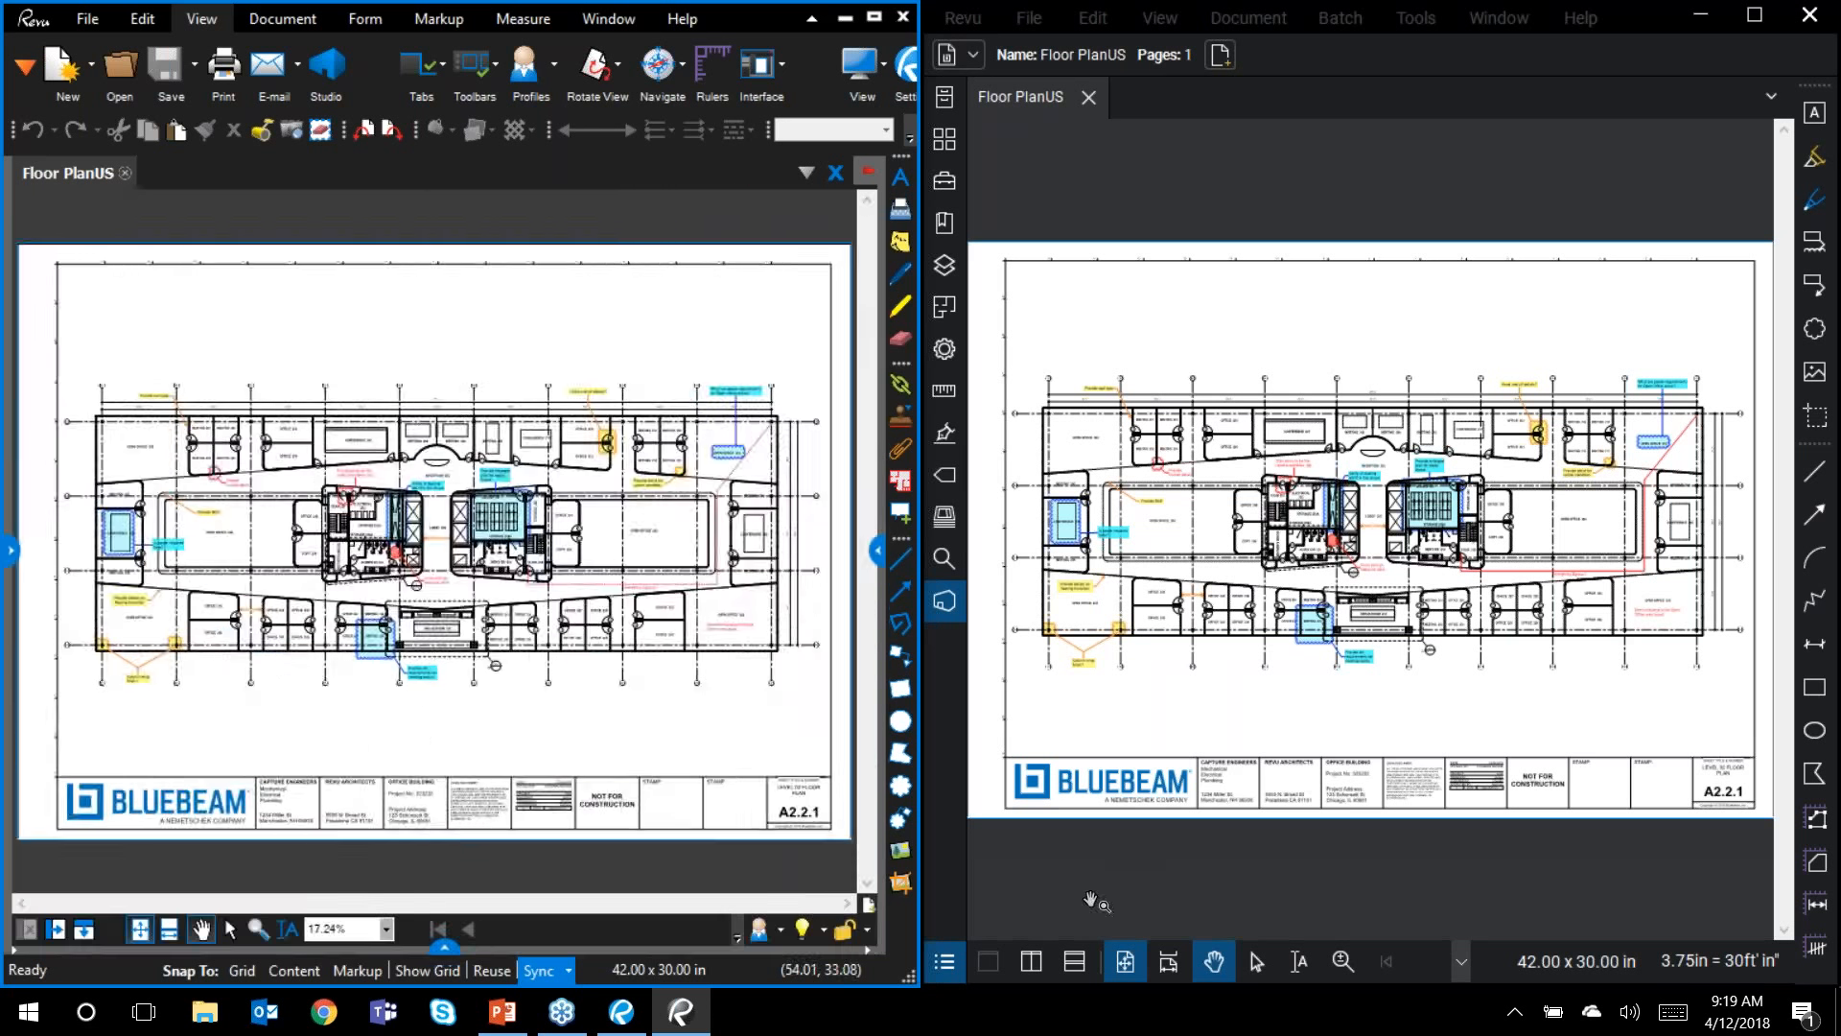
Step: Show the Markups List in the newer Revu window and collapse it again
left_click(943, 971)
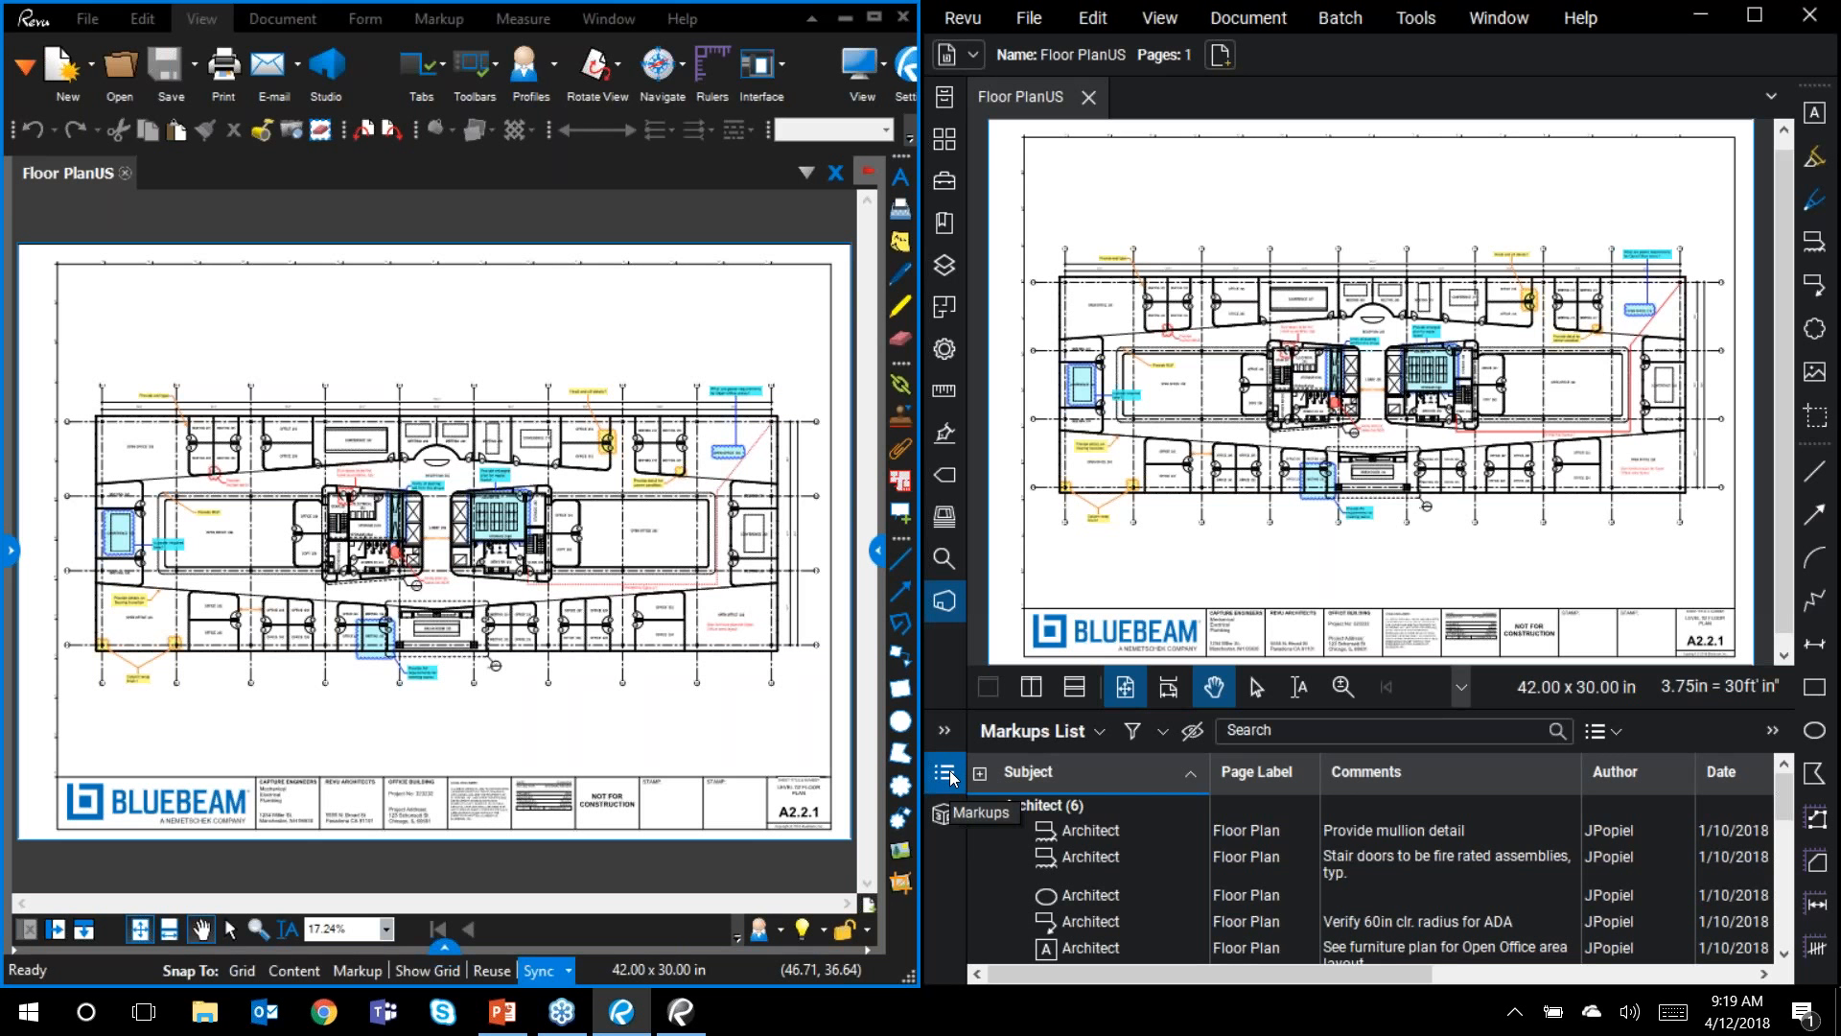
left_click(1461, 688)
left_click(1464, 698)
double_click(1465, 709)
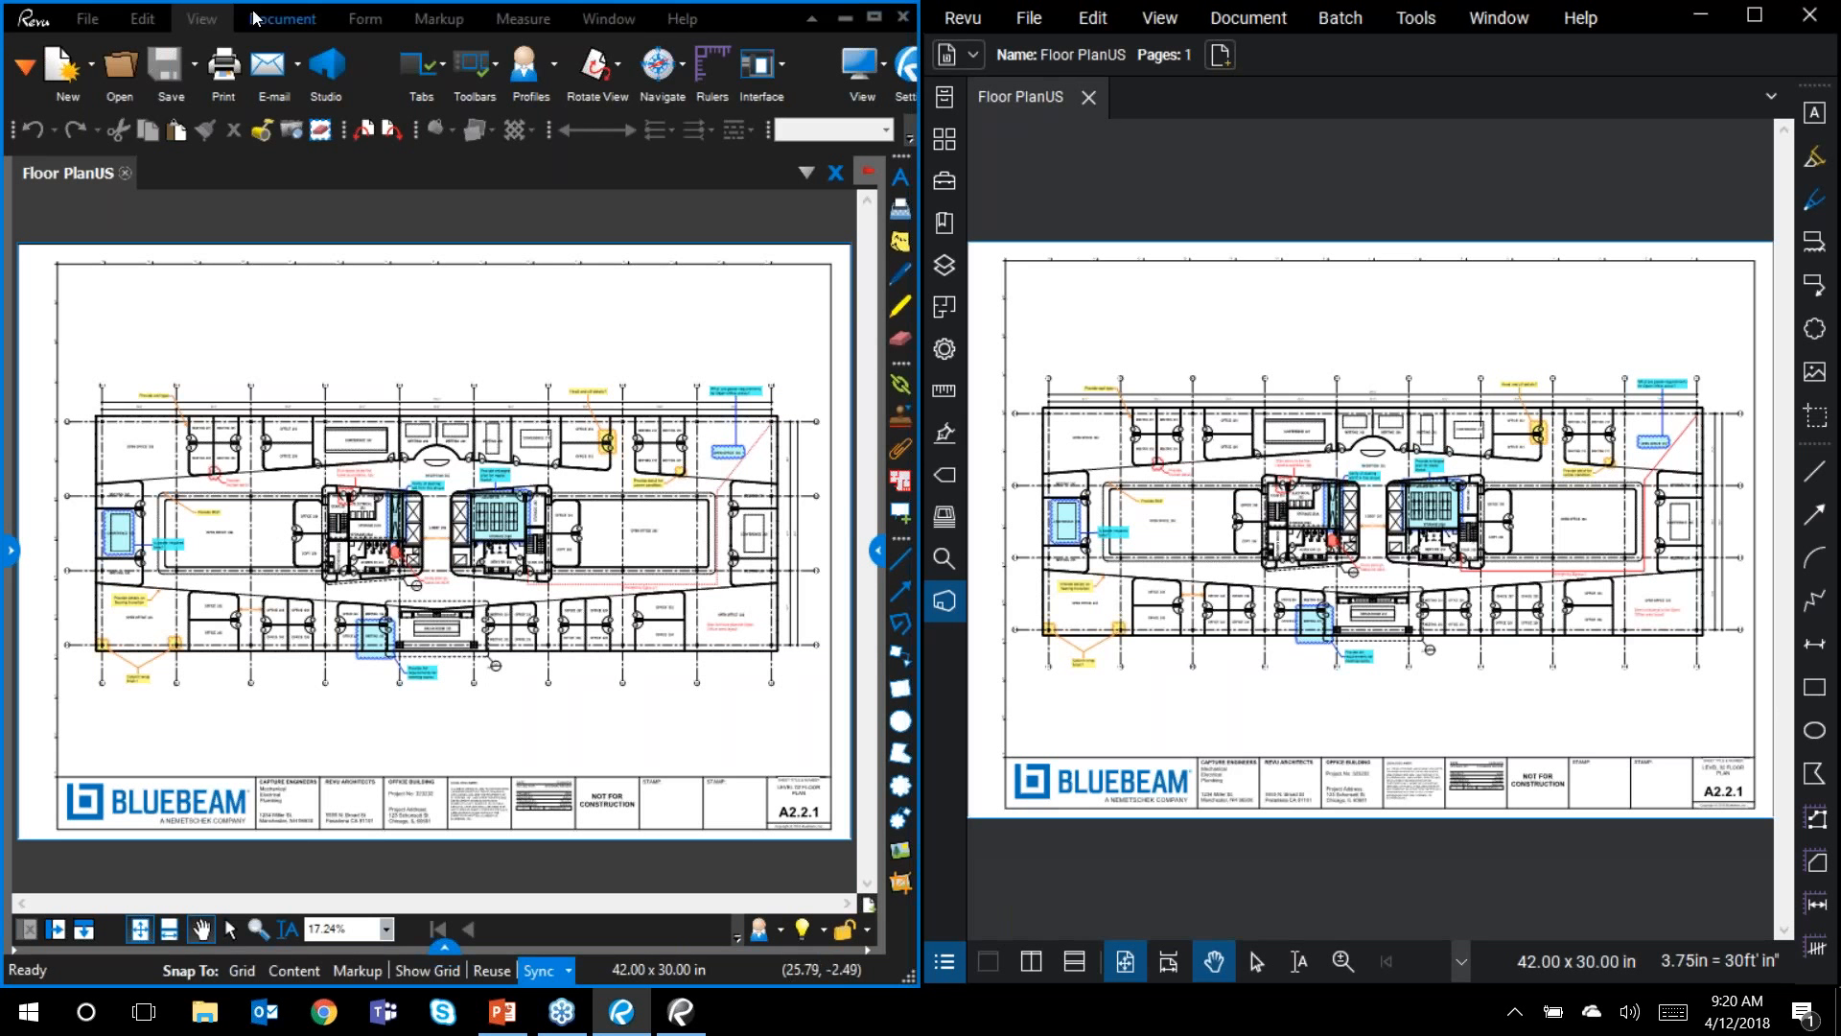
Step: Review the list of available profiles in the older Revu window and close it
left_click(197, 21)
left_click(554, 67)
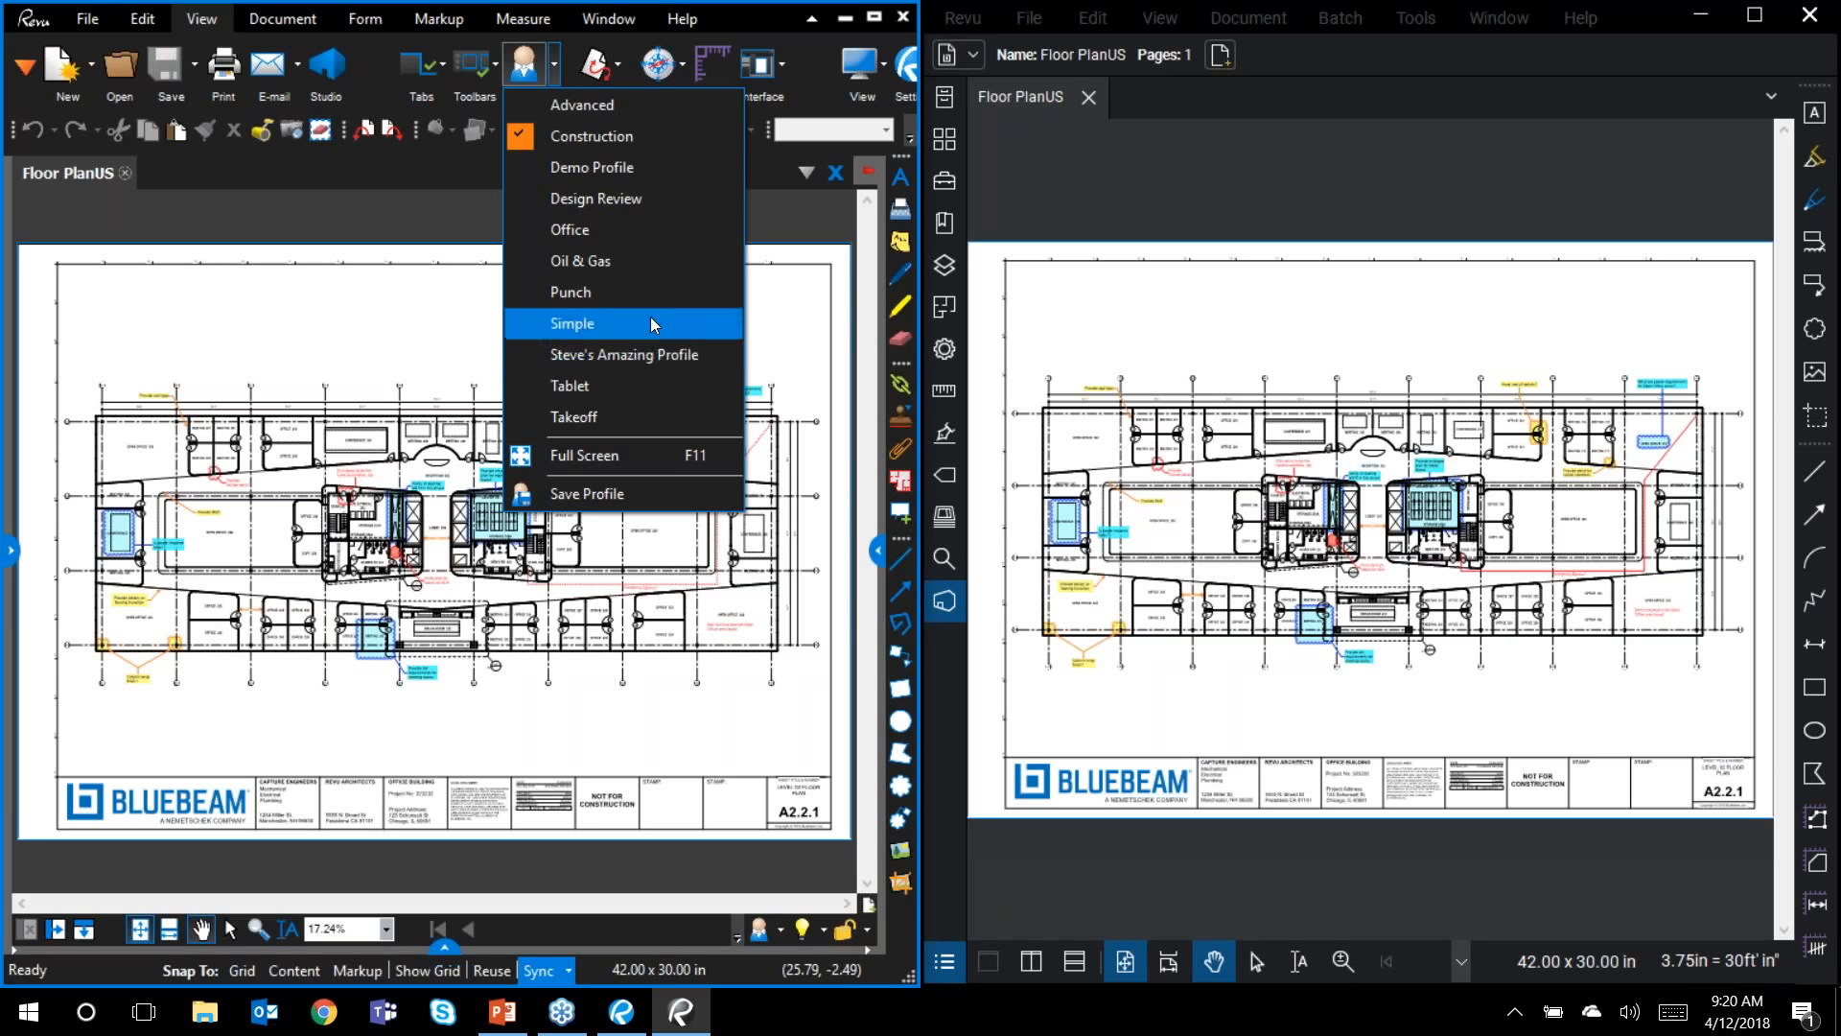
left_click(782, 196)
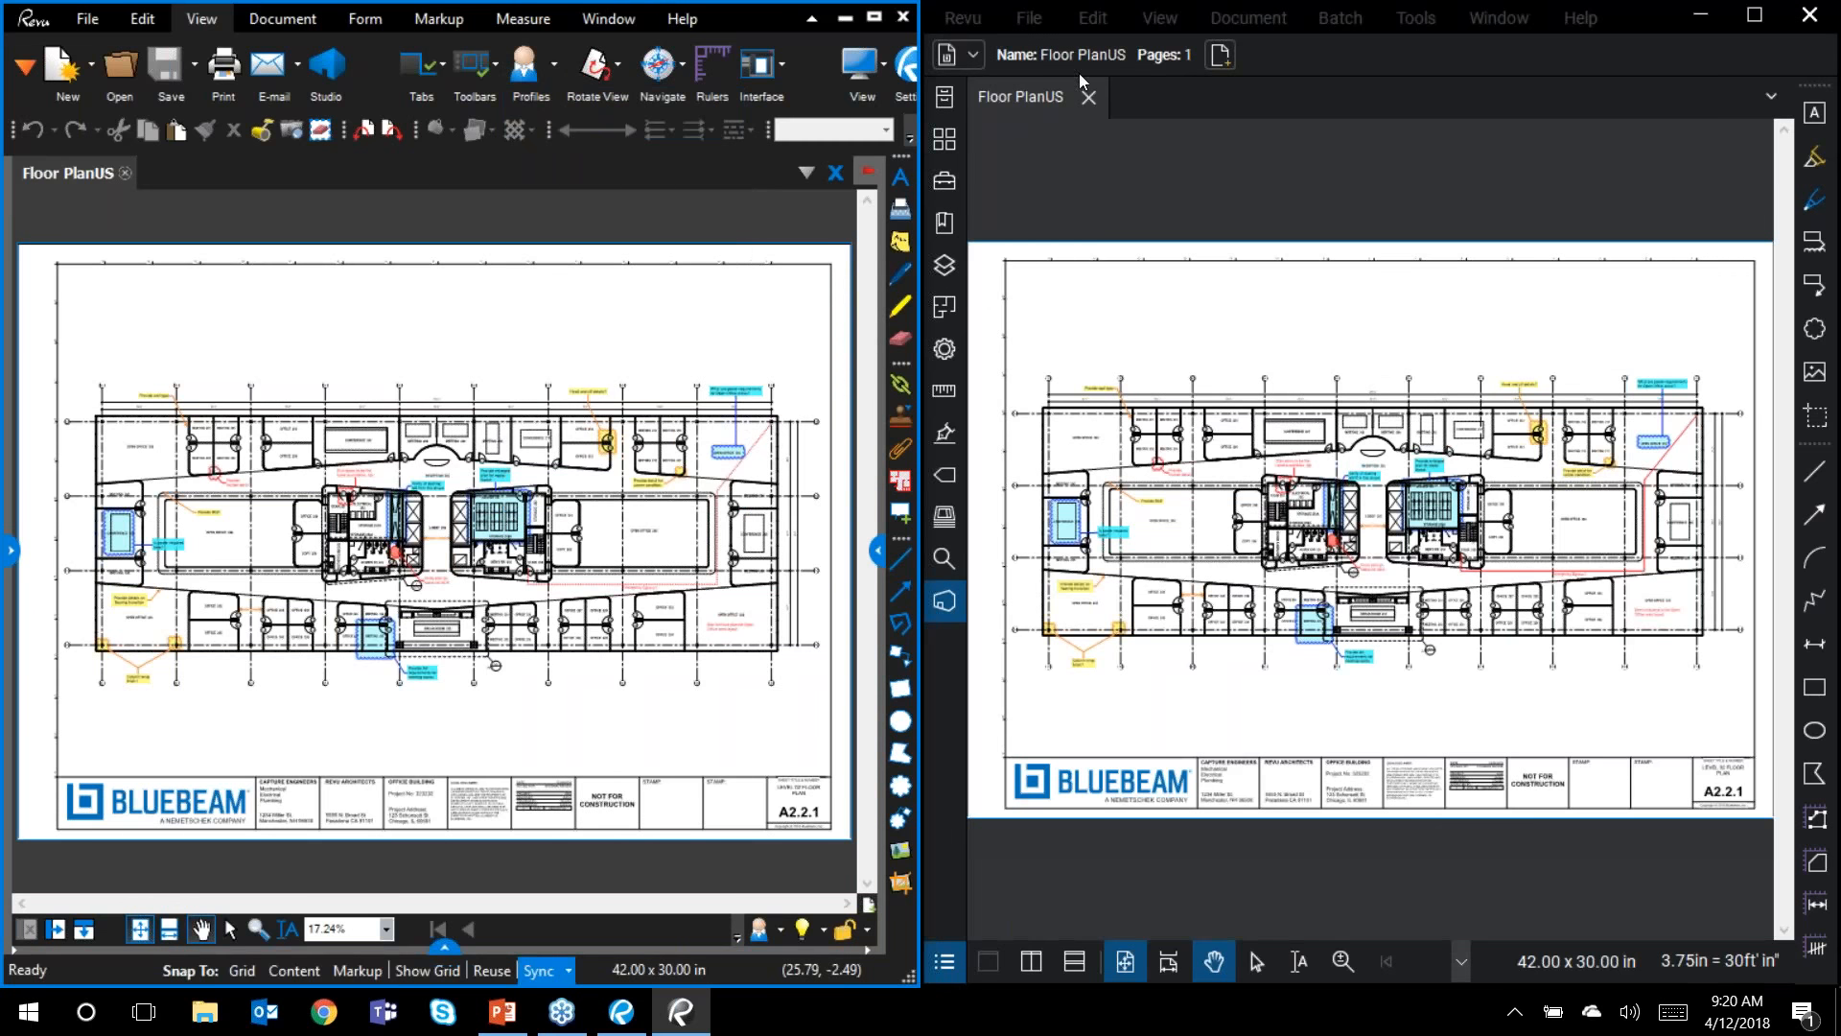
left_click(1143, 107)
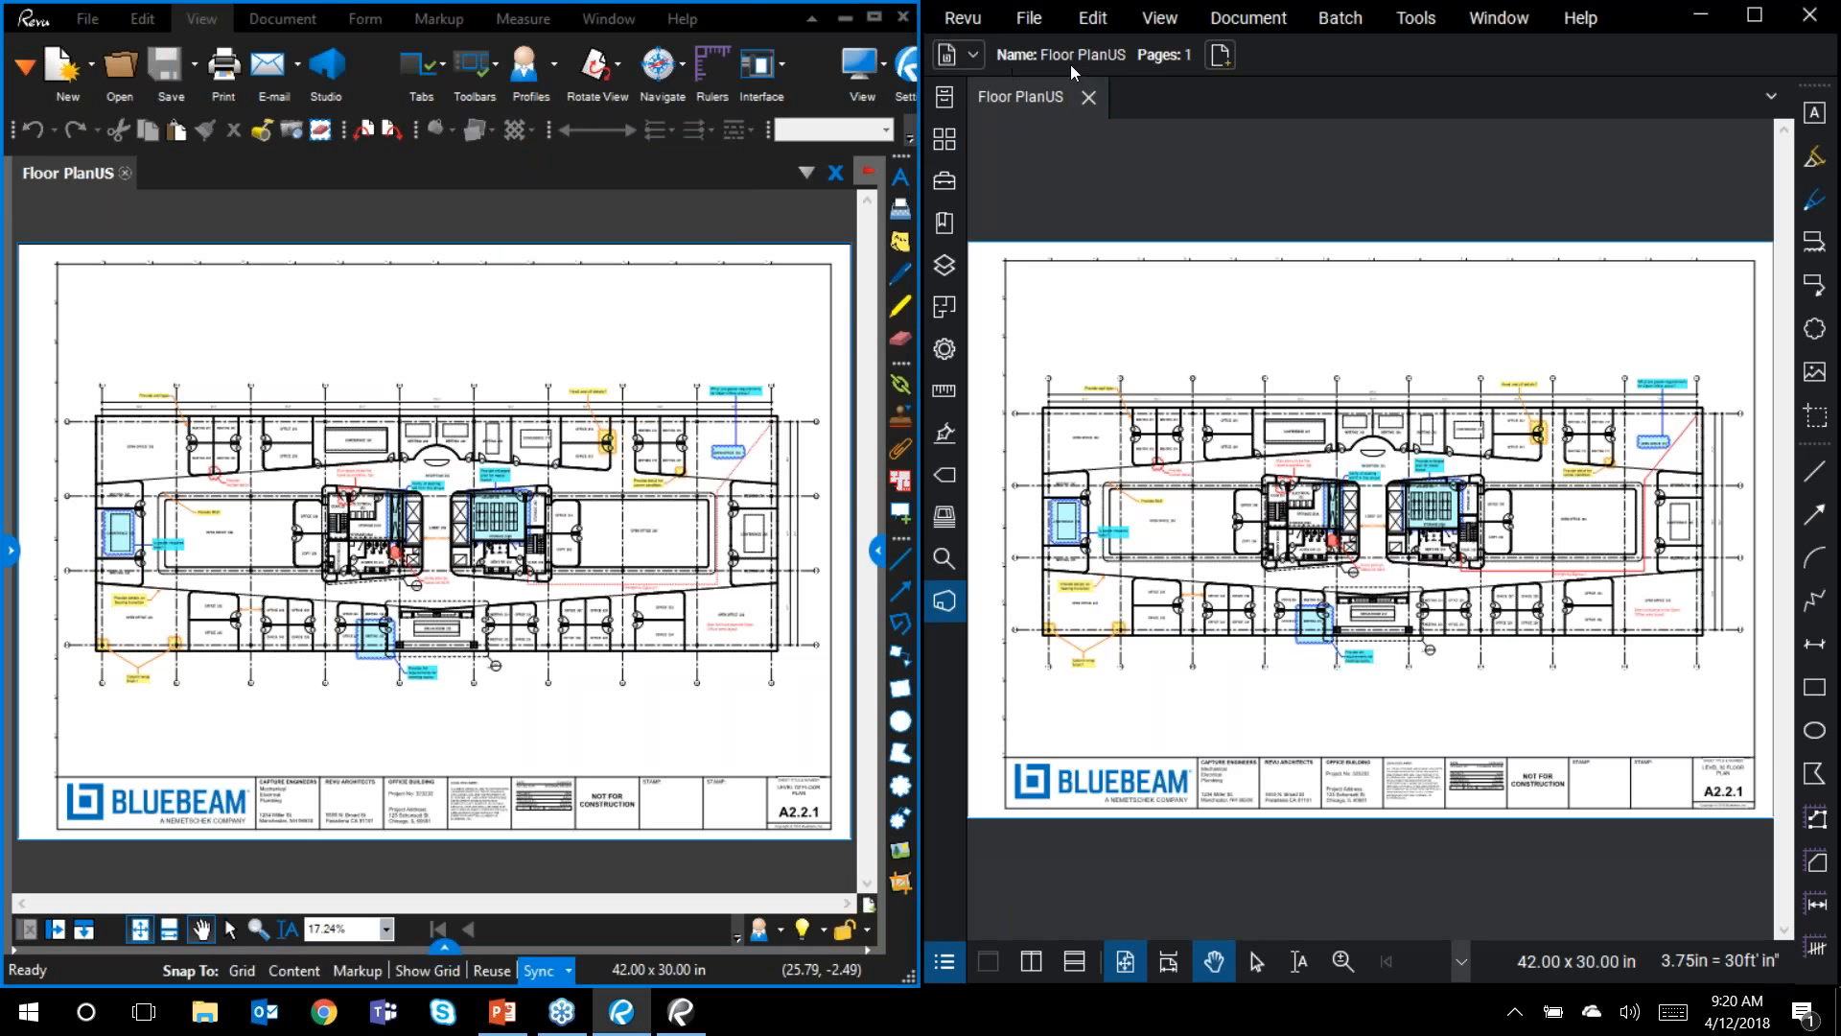
Step: Review the available profiles and profile management options in the newer Revu window and close the list
left_click(973, 22)
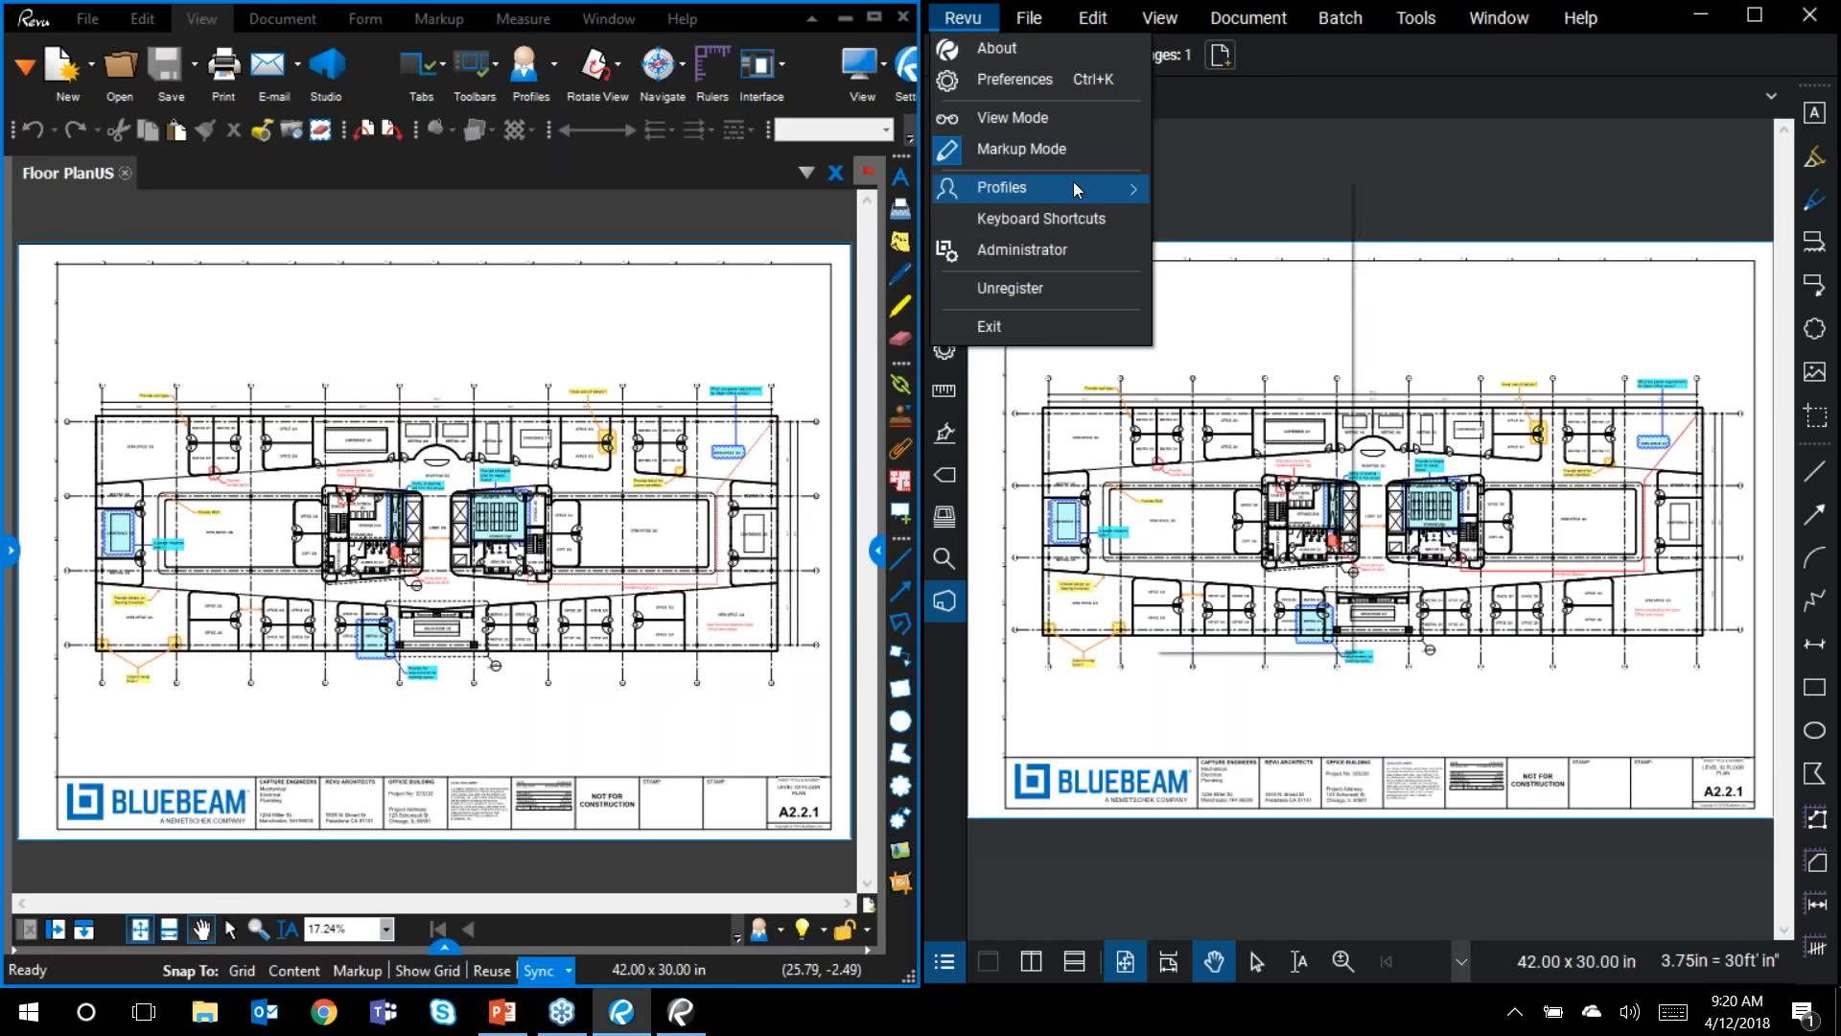
mouse_move(1074, 188)
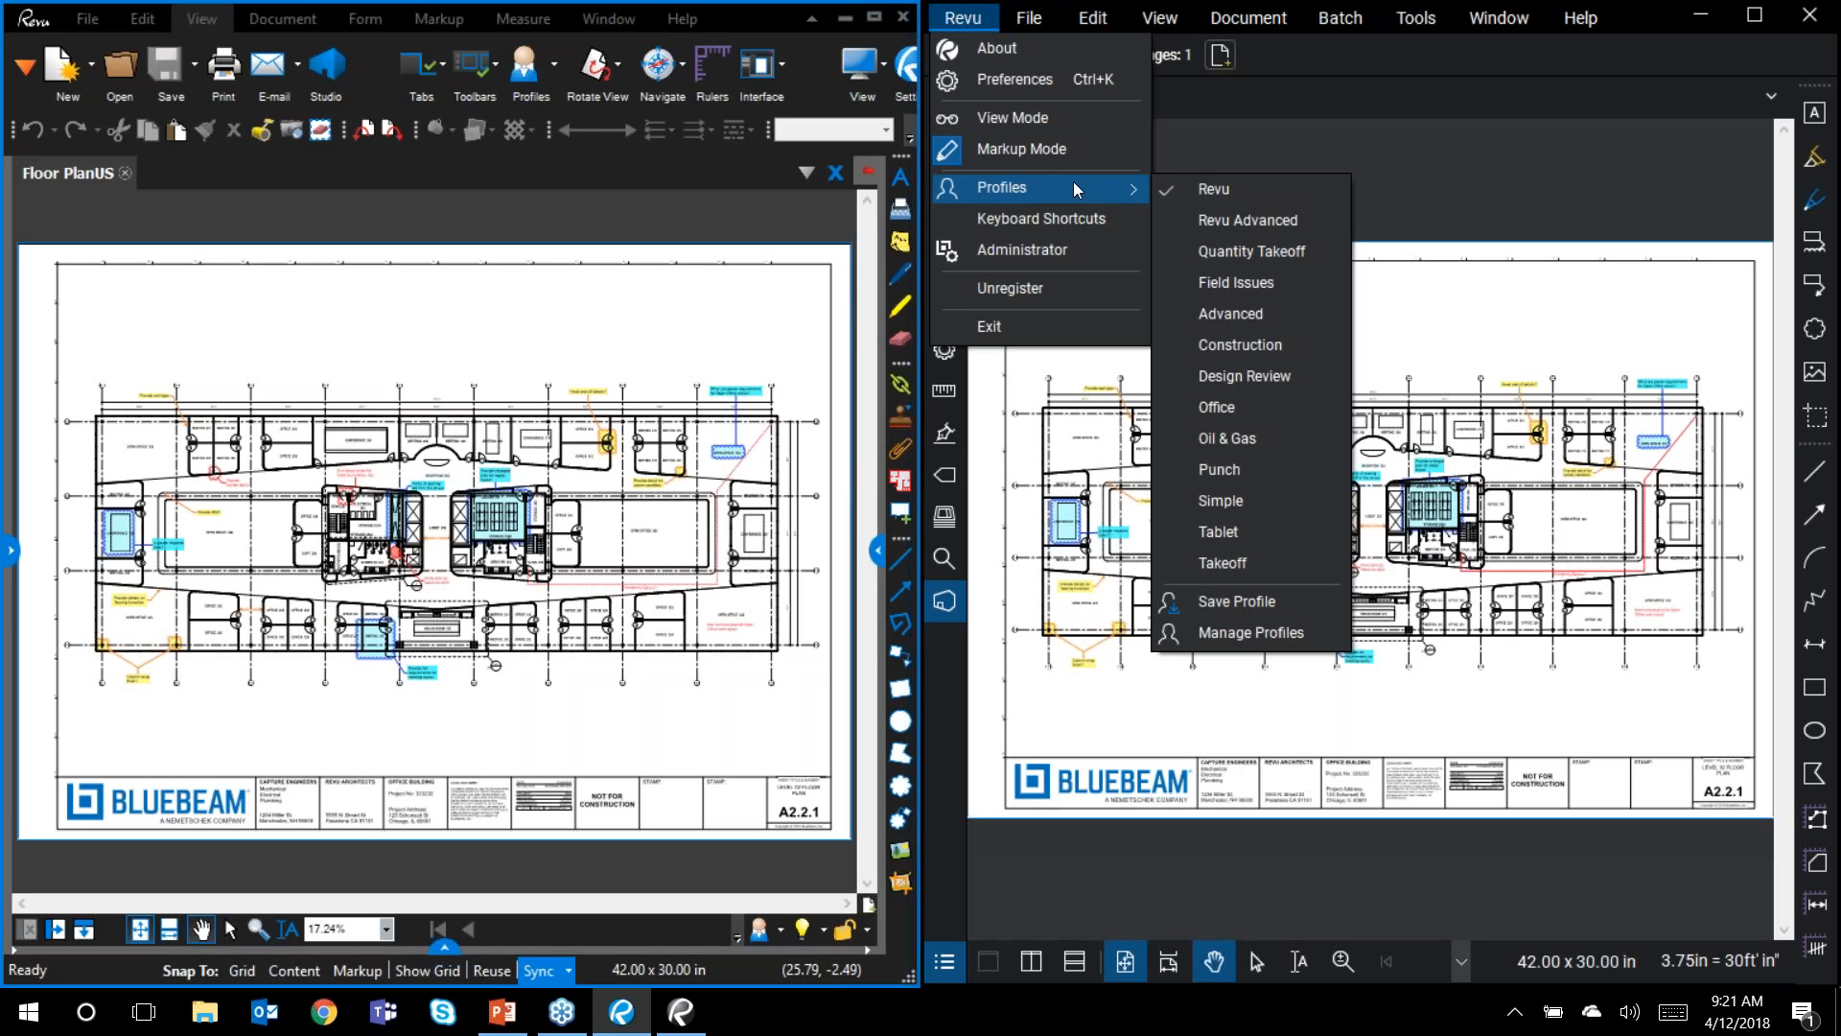
left_click(1350, 177)
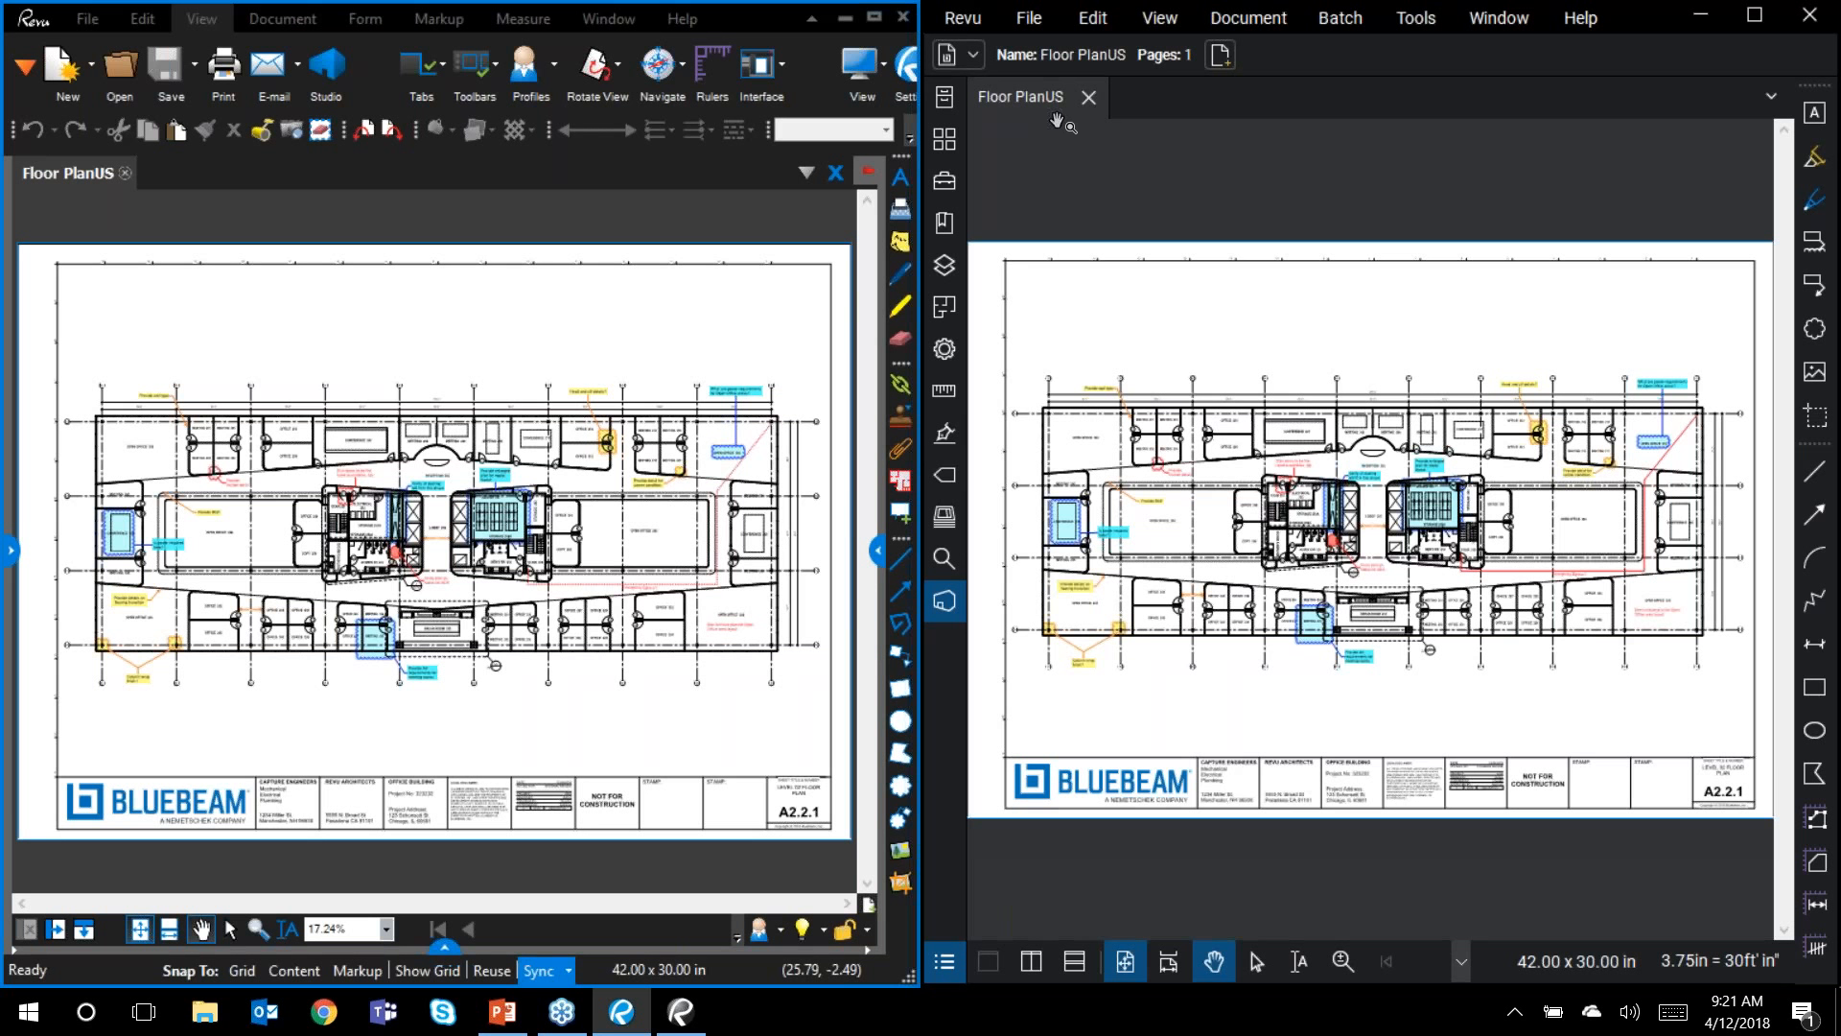
Step: Maximize the newer Revu window and view the Floor PlanUS document's file information summary
left_click(976, 58)
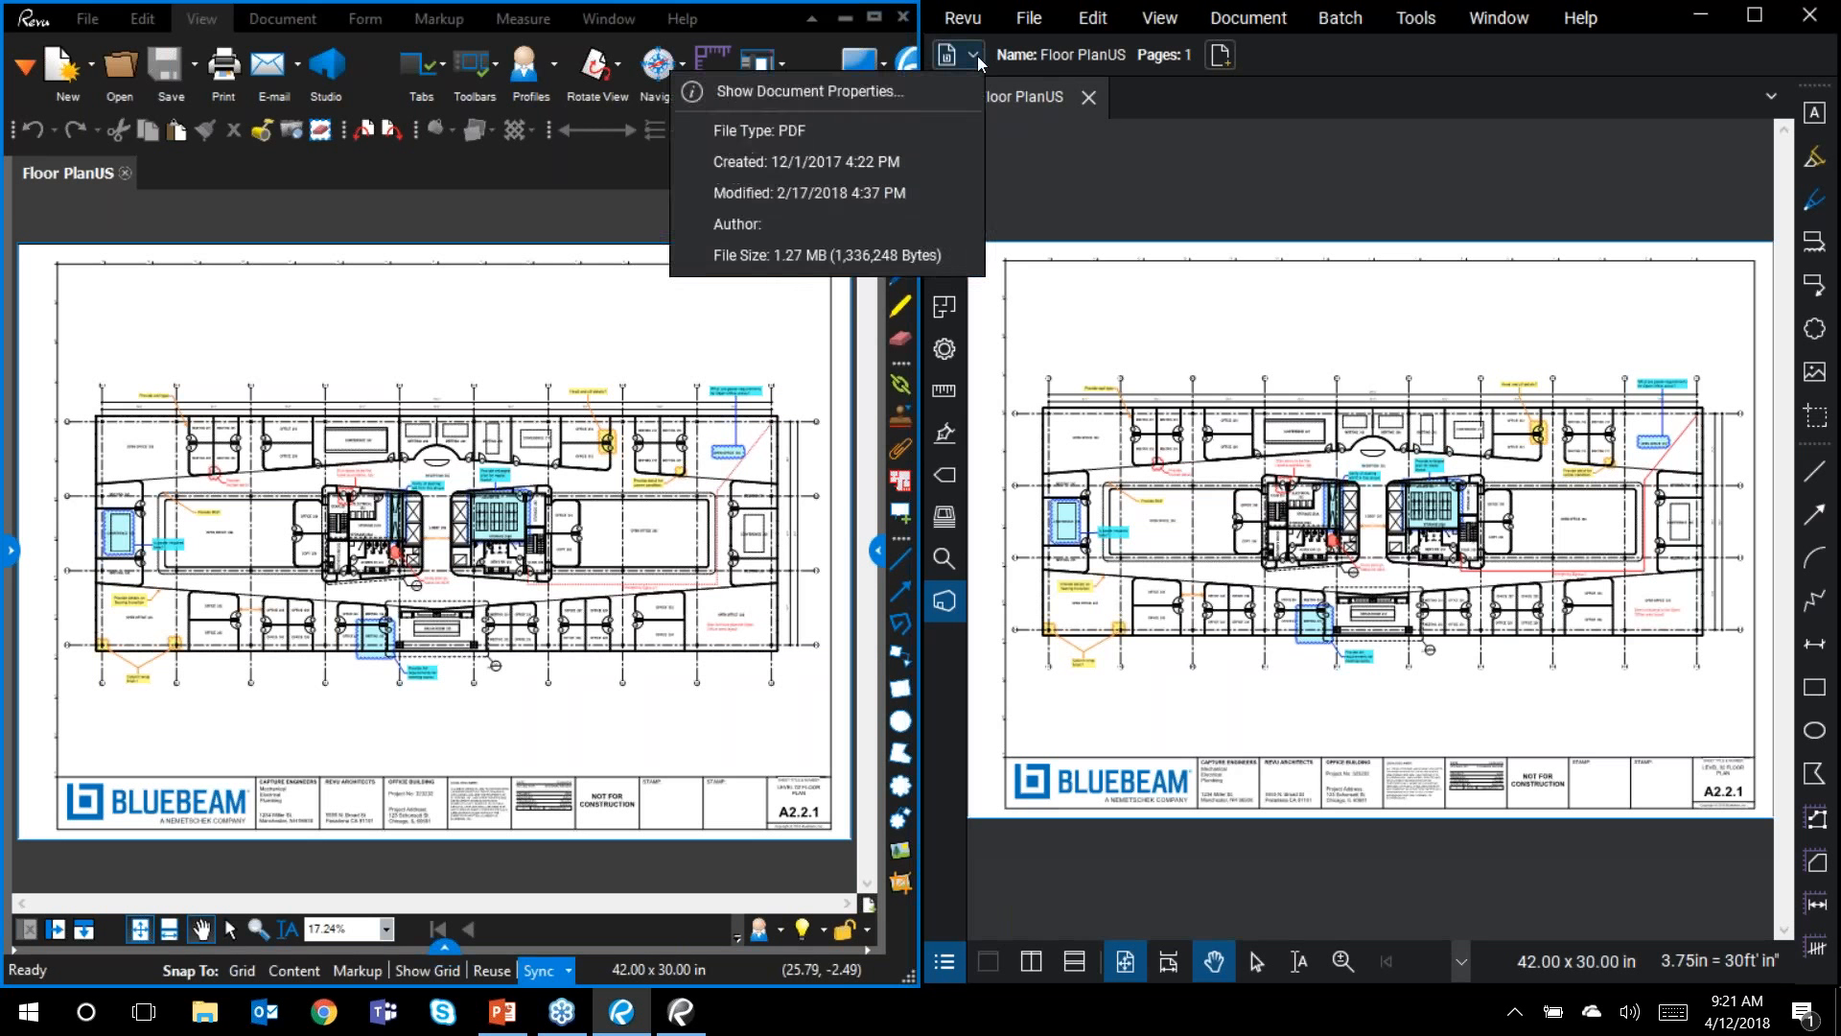
left_click(1754, 21)
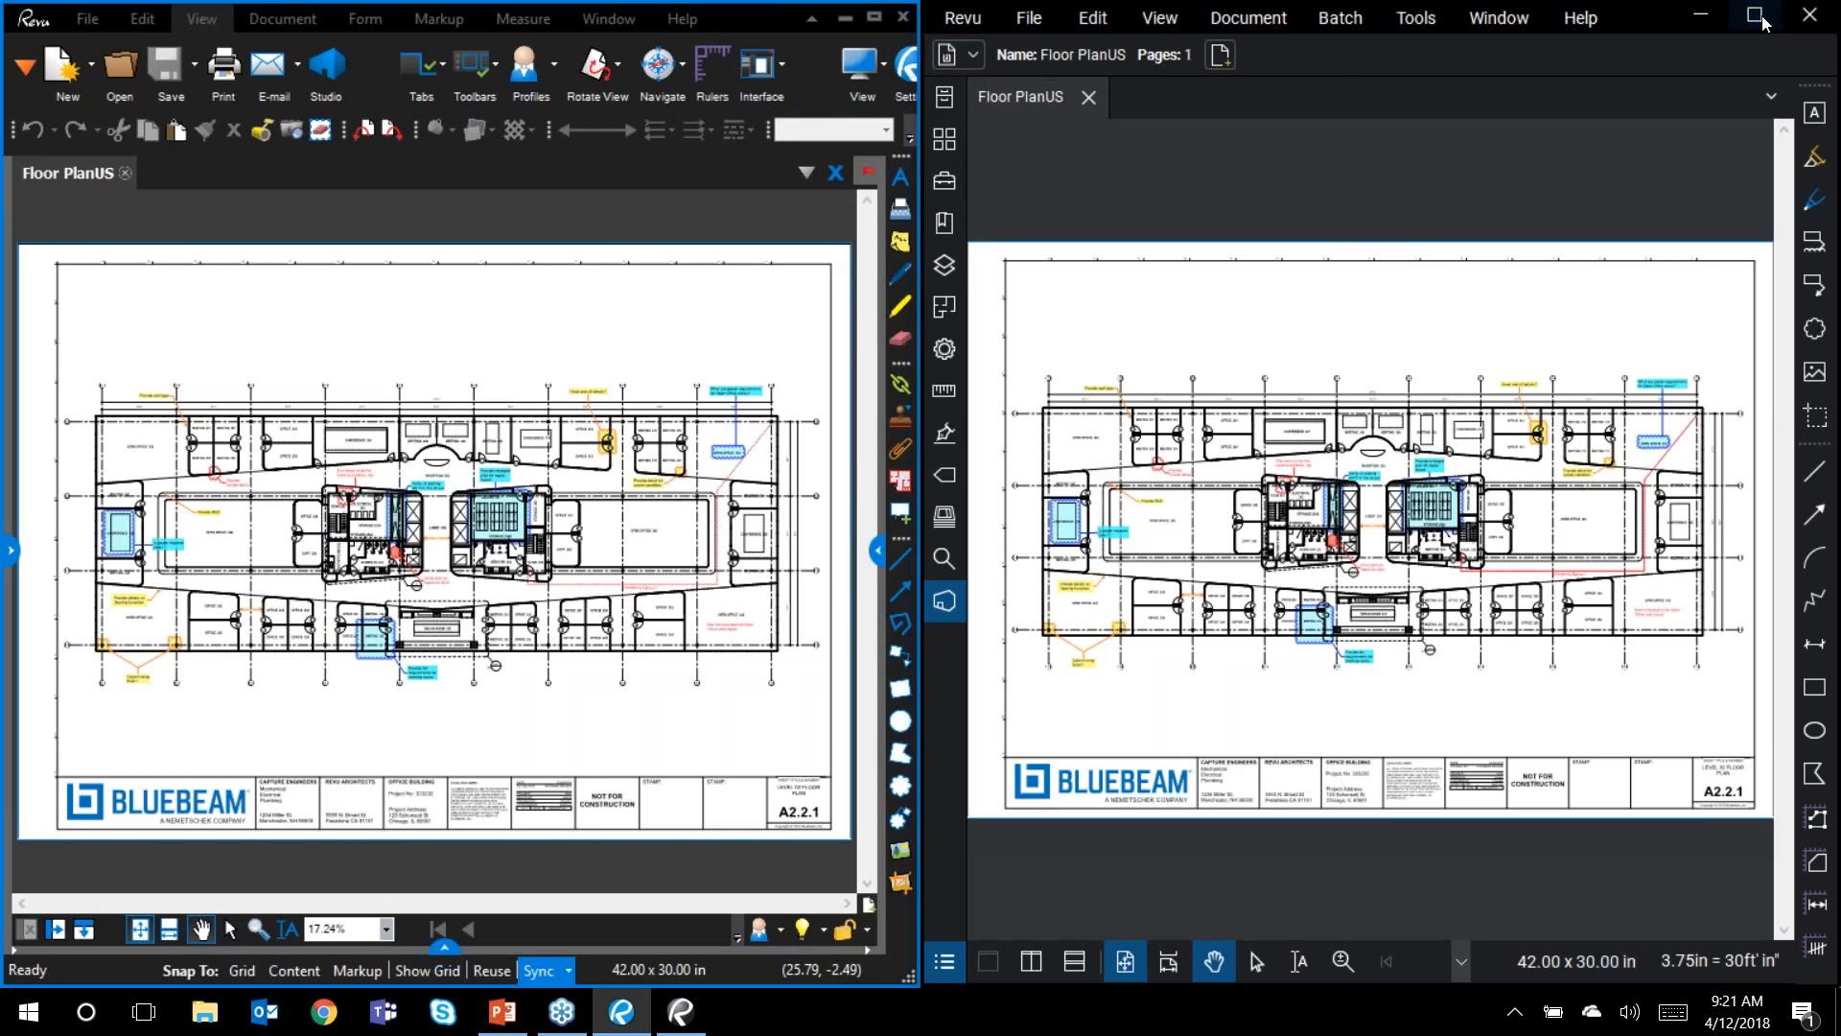
left_click(1755, 21)
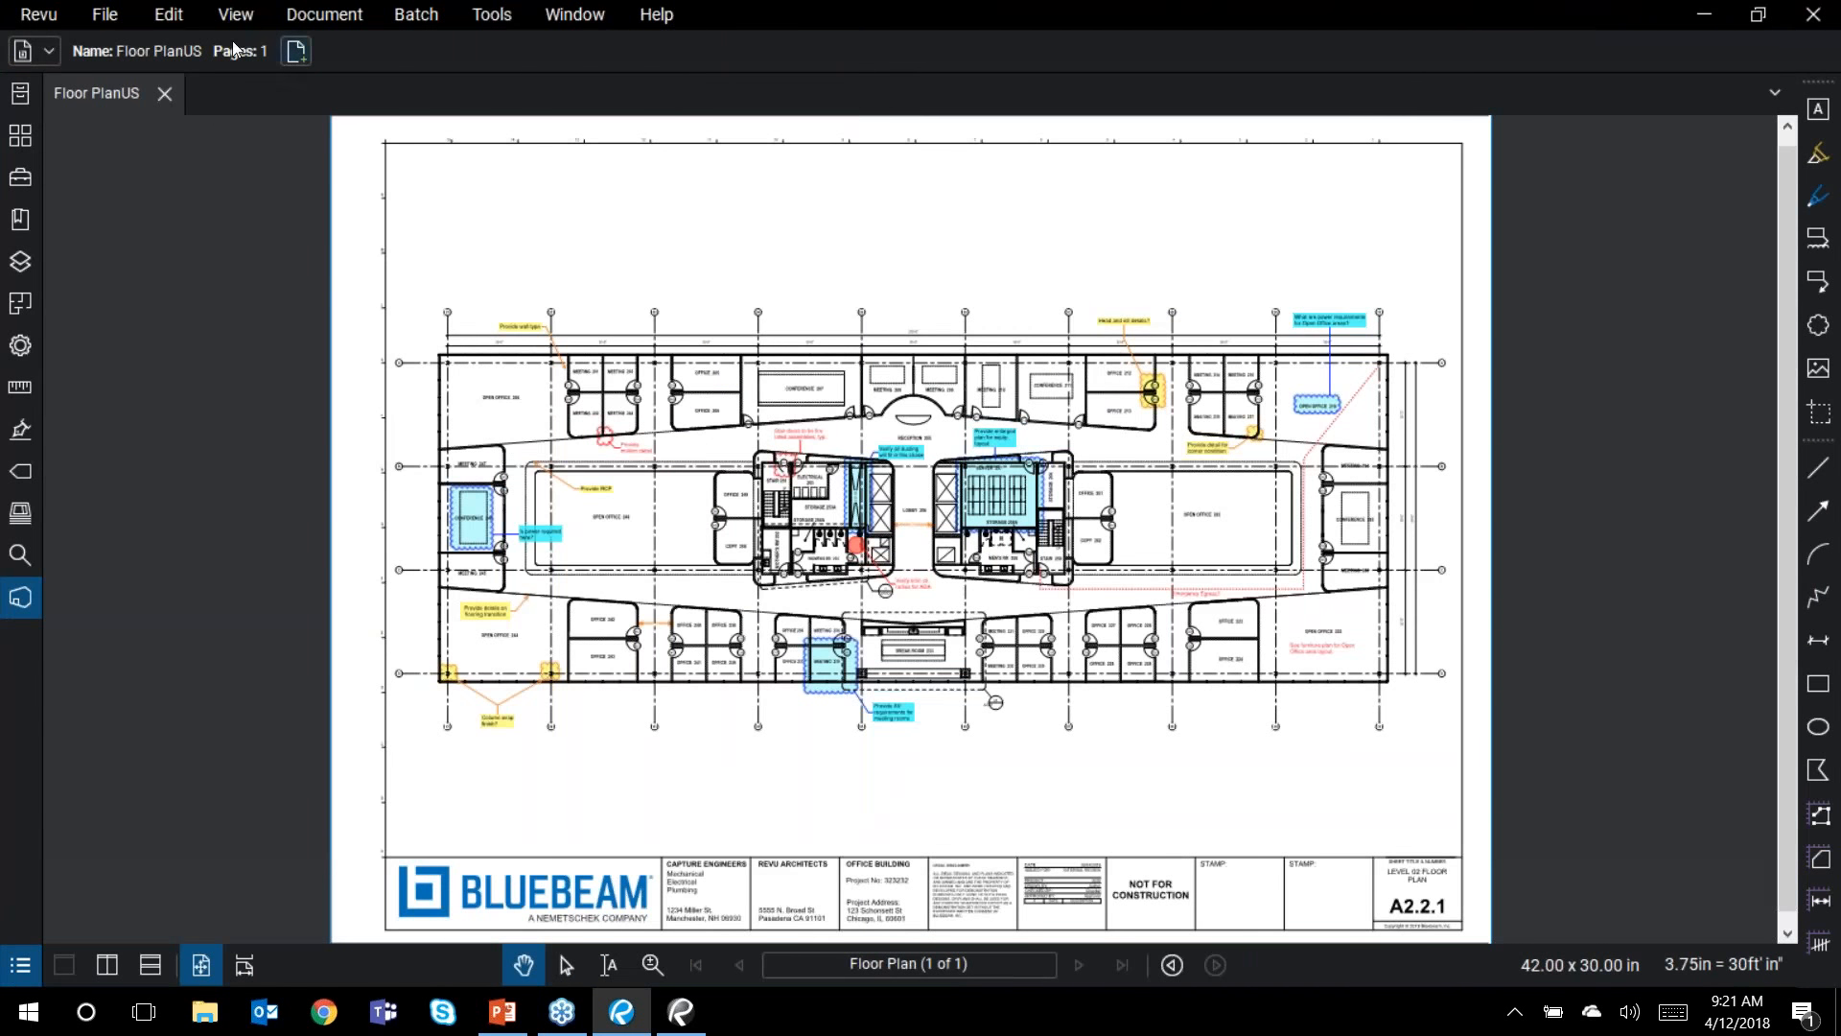
left_click(29, 51)
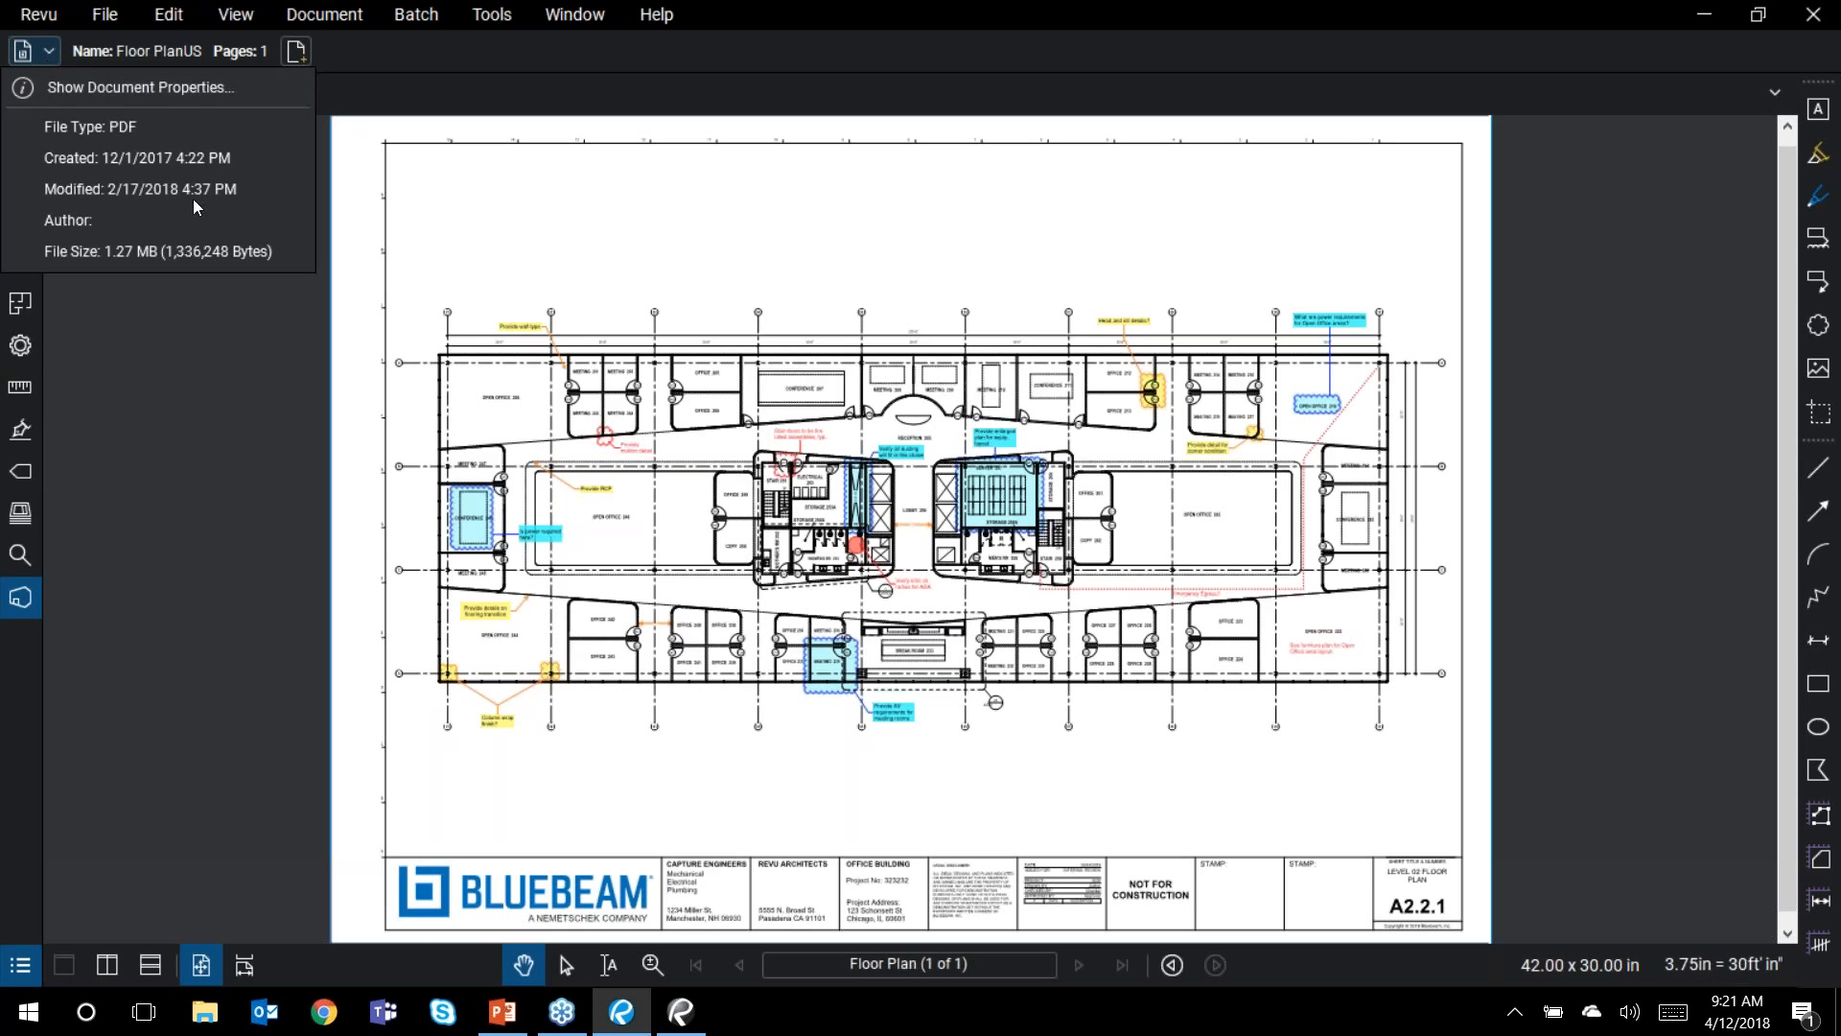
left_click(283, 436)
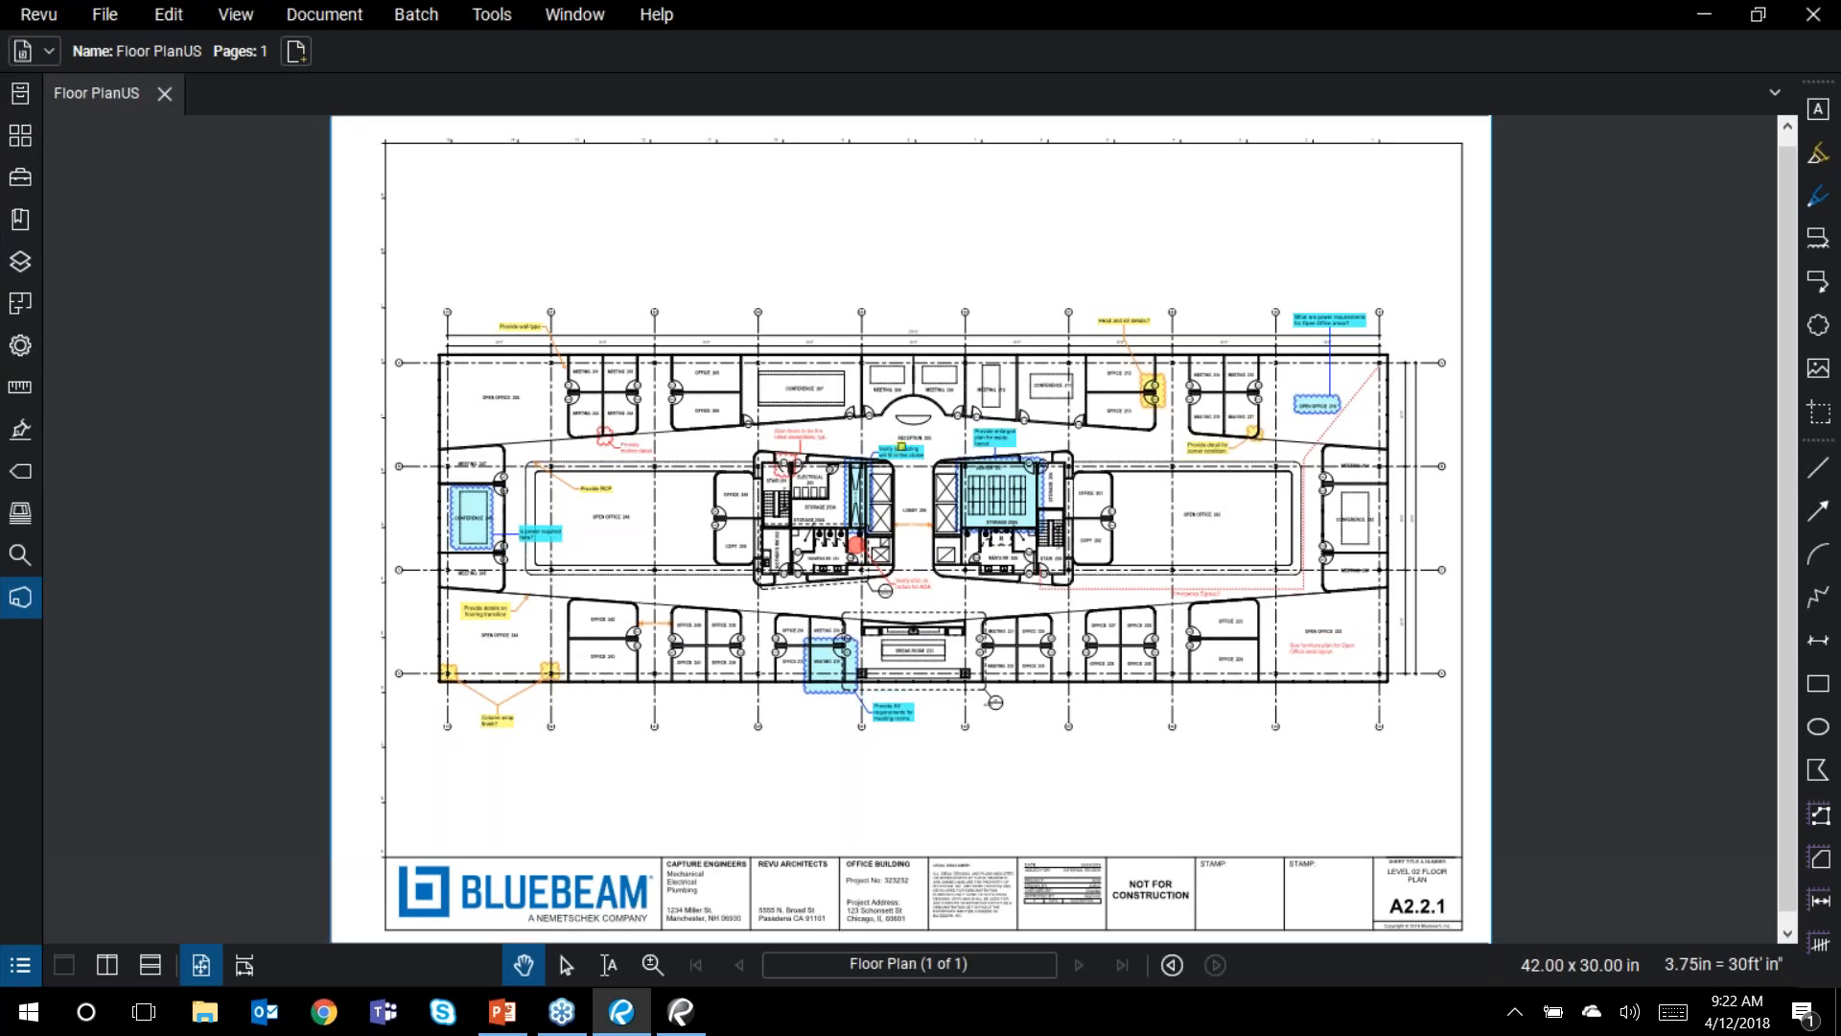
Step: Select the ducting callout near the reception area and review its subject and layer options
left_click(876, 499)
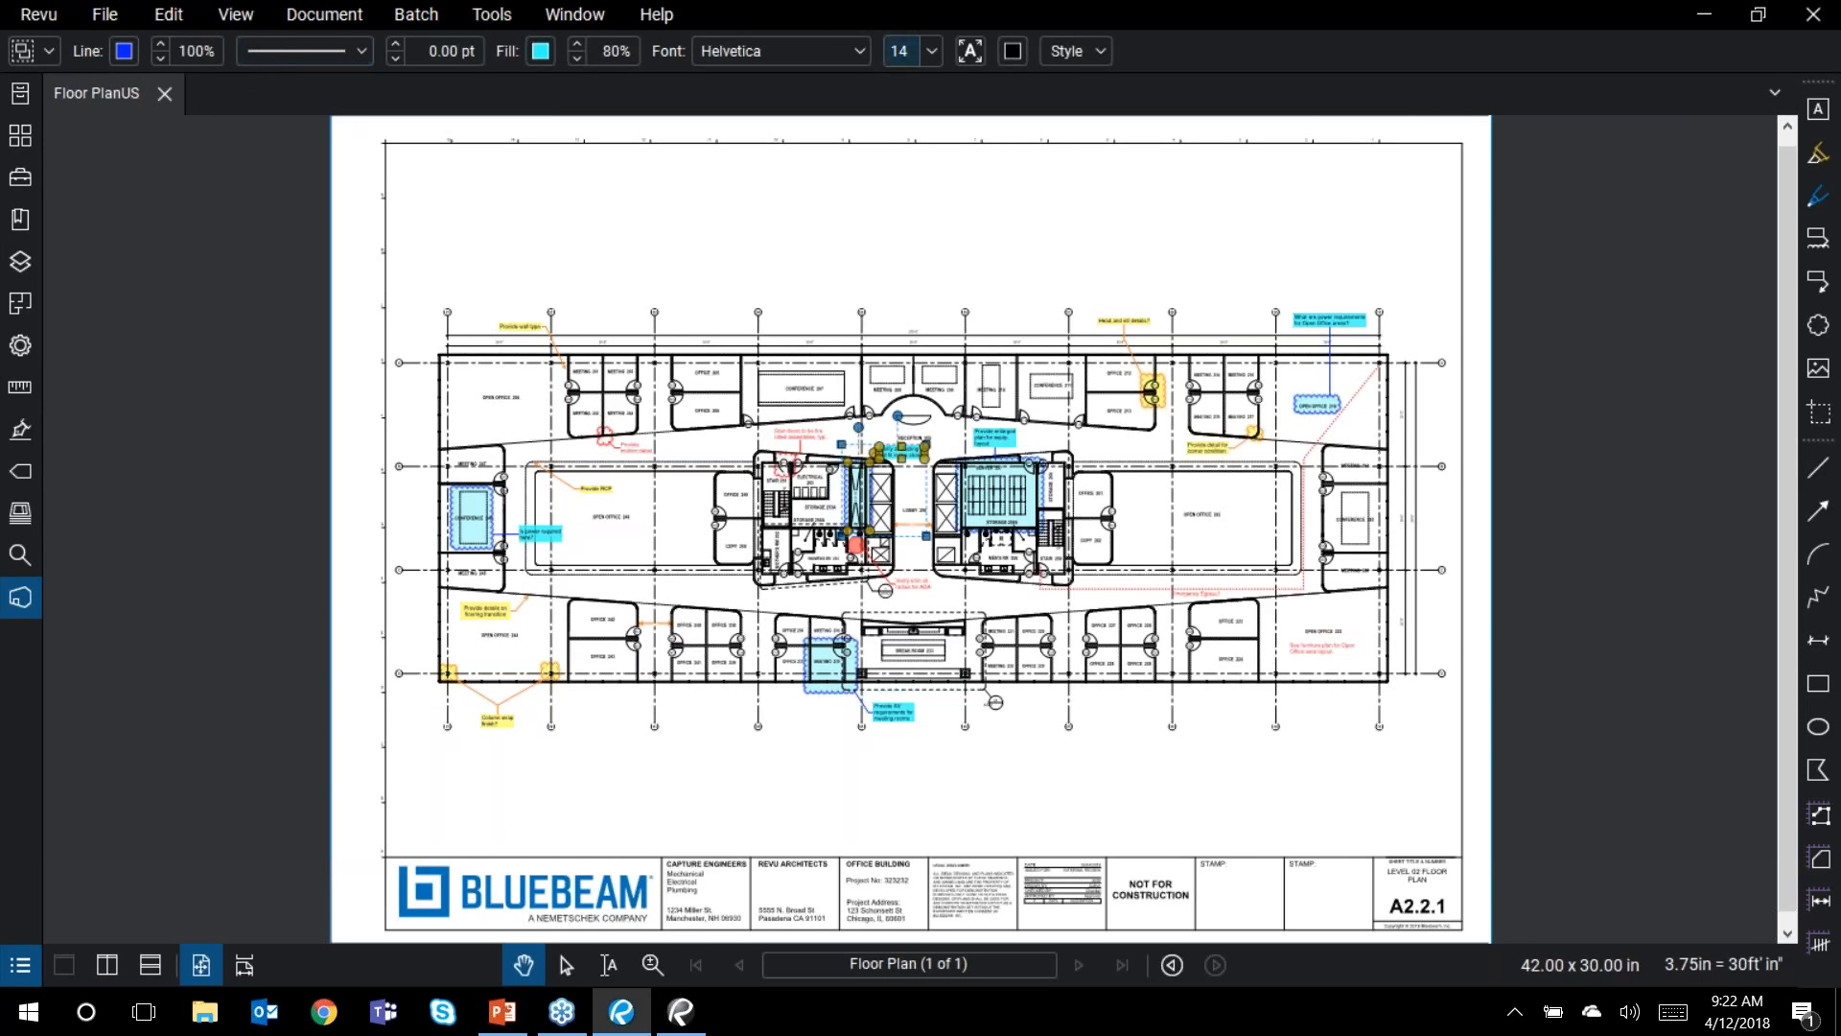
left_click(54, 52)
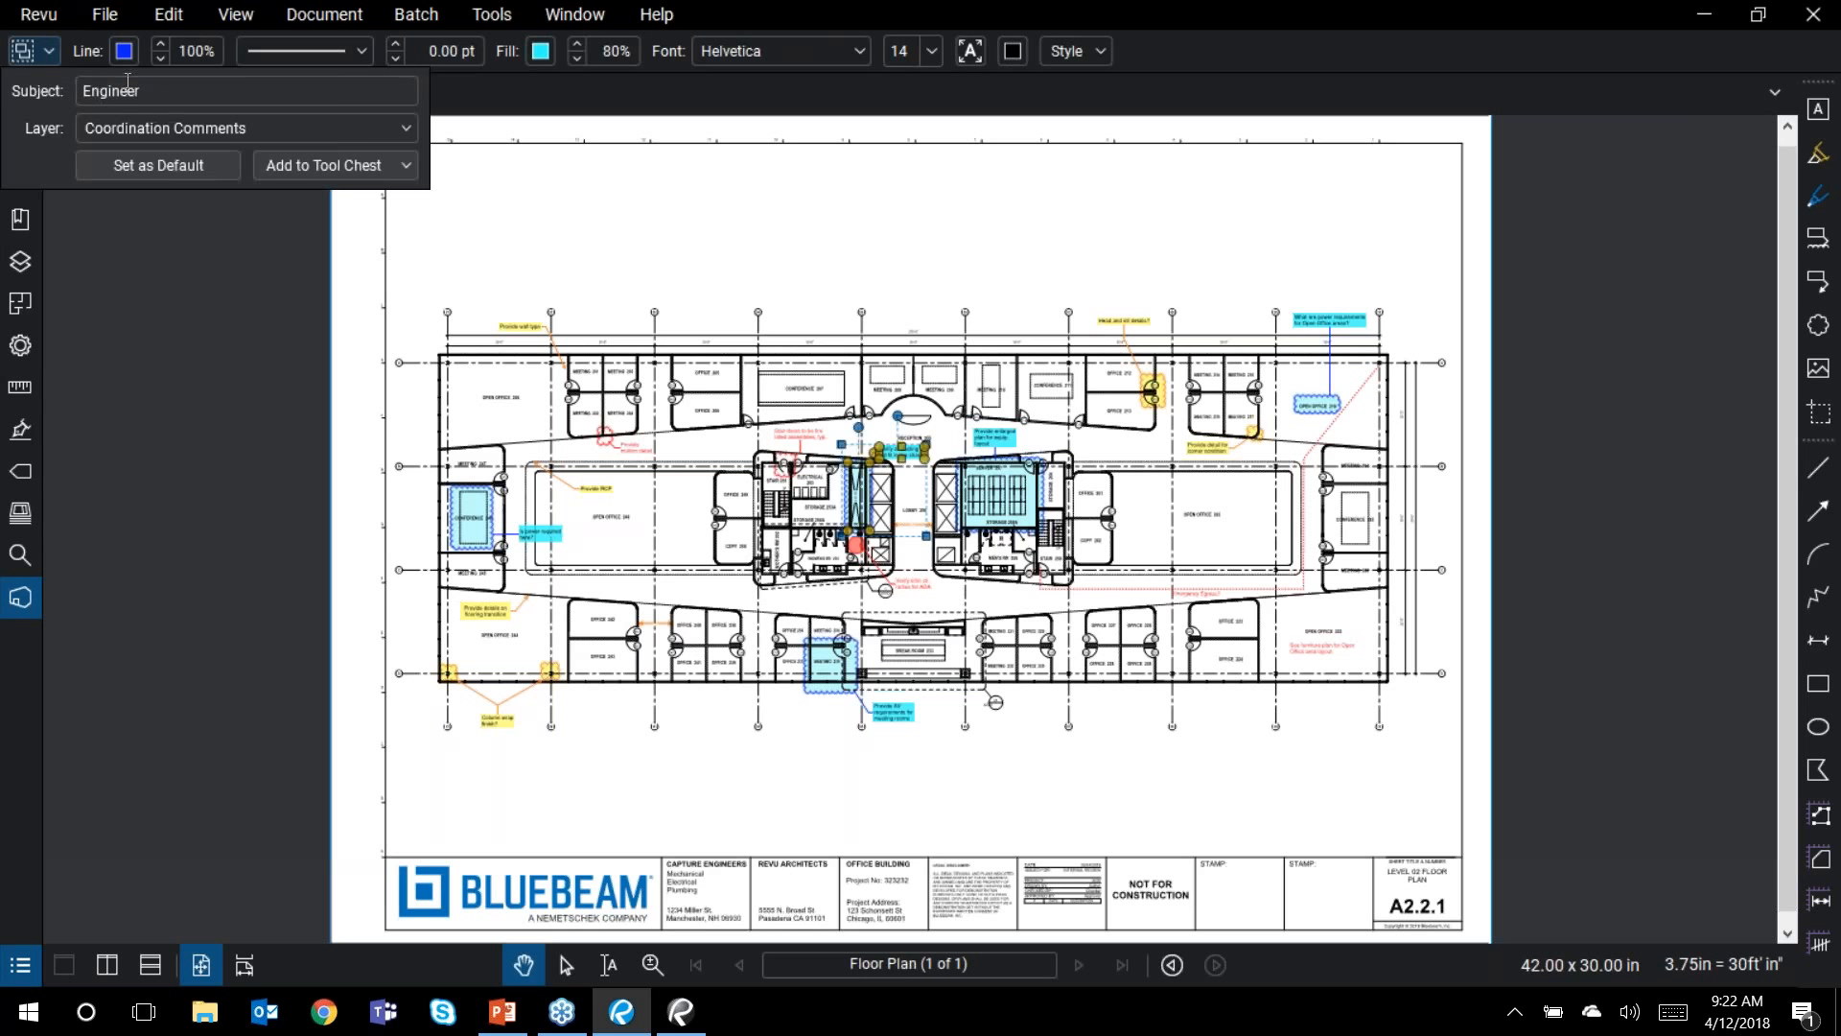
left_click(324, 128)
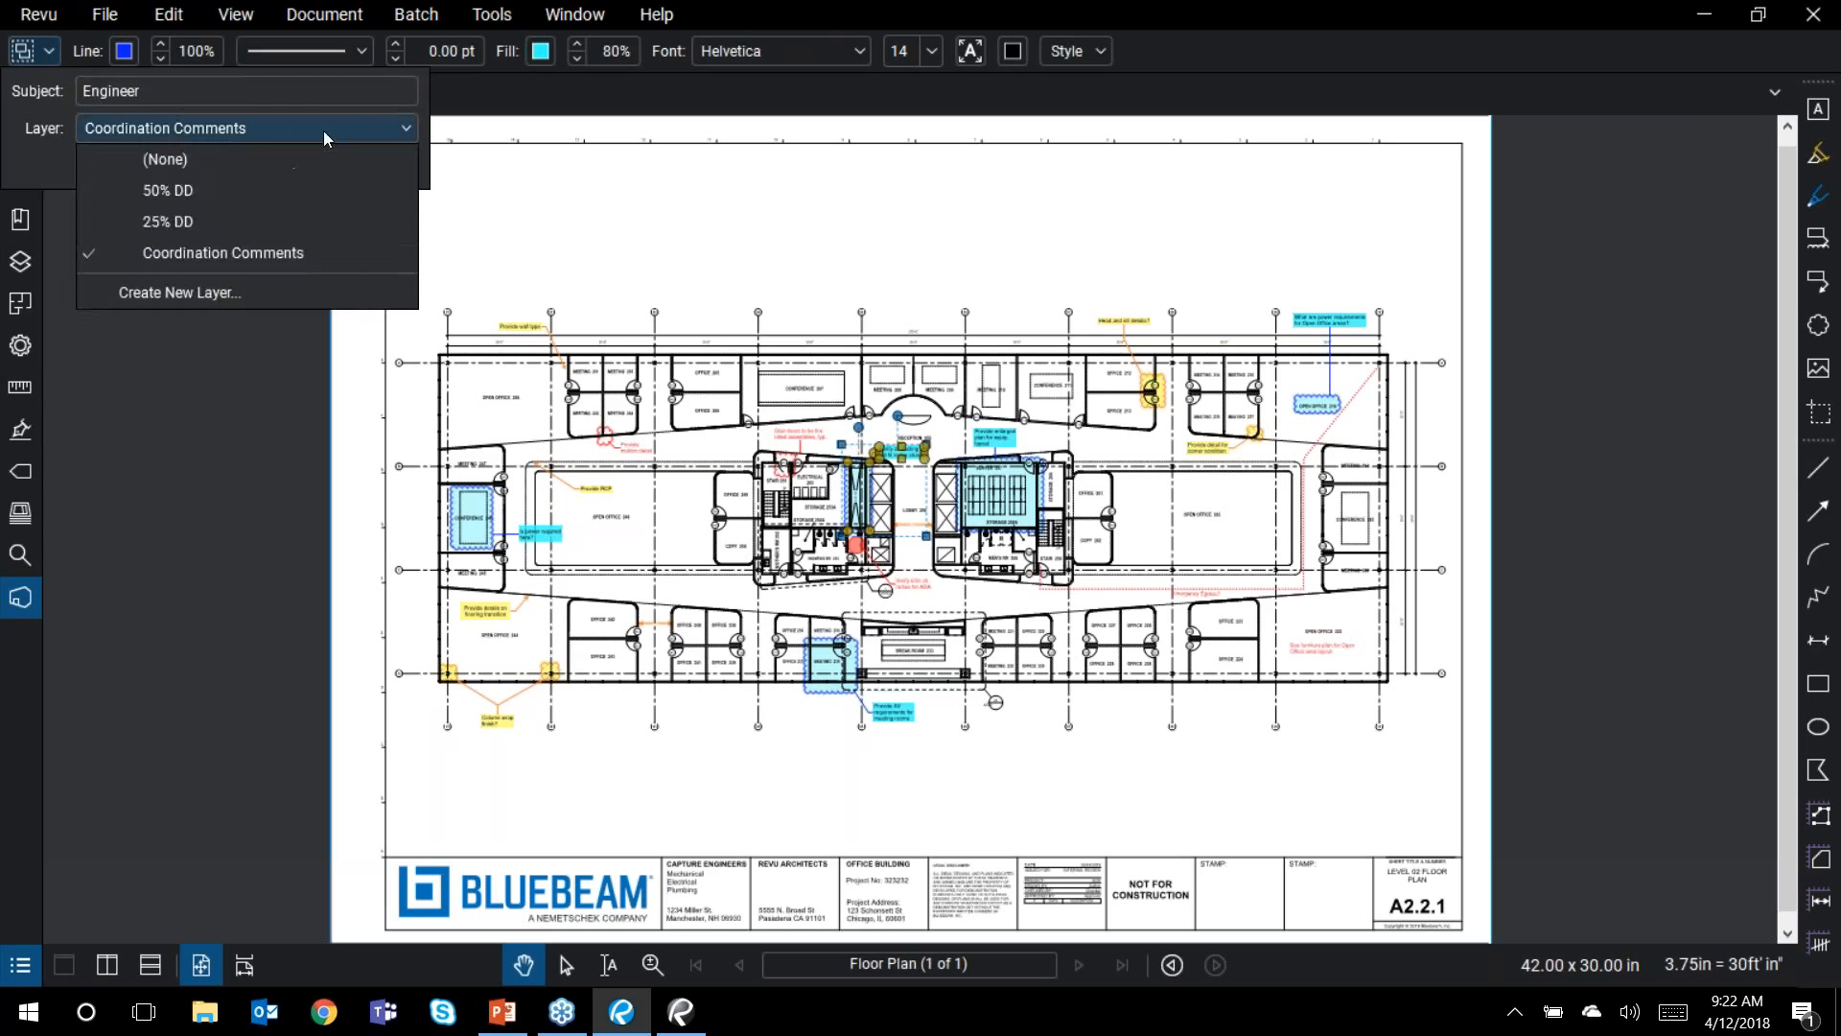
left_click(232, 604)
left_click(247, 573)
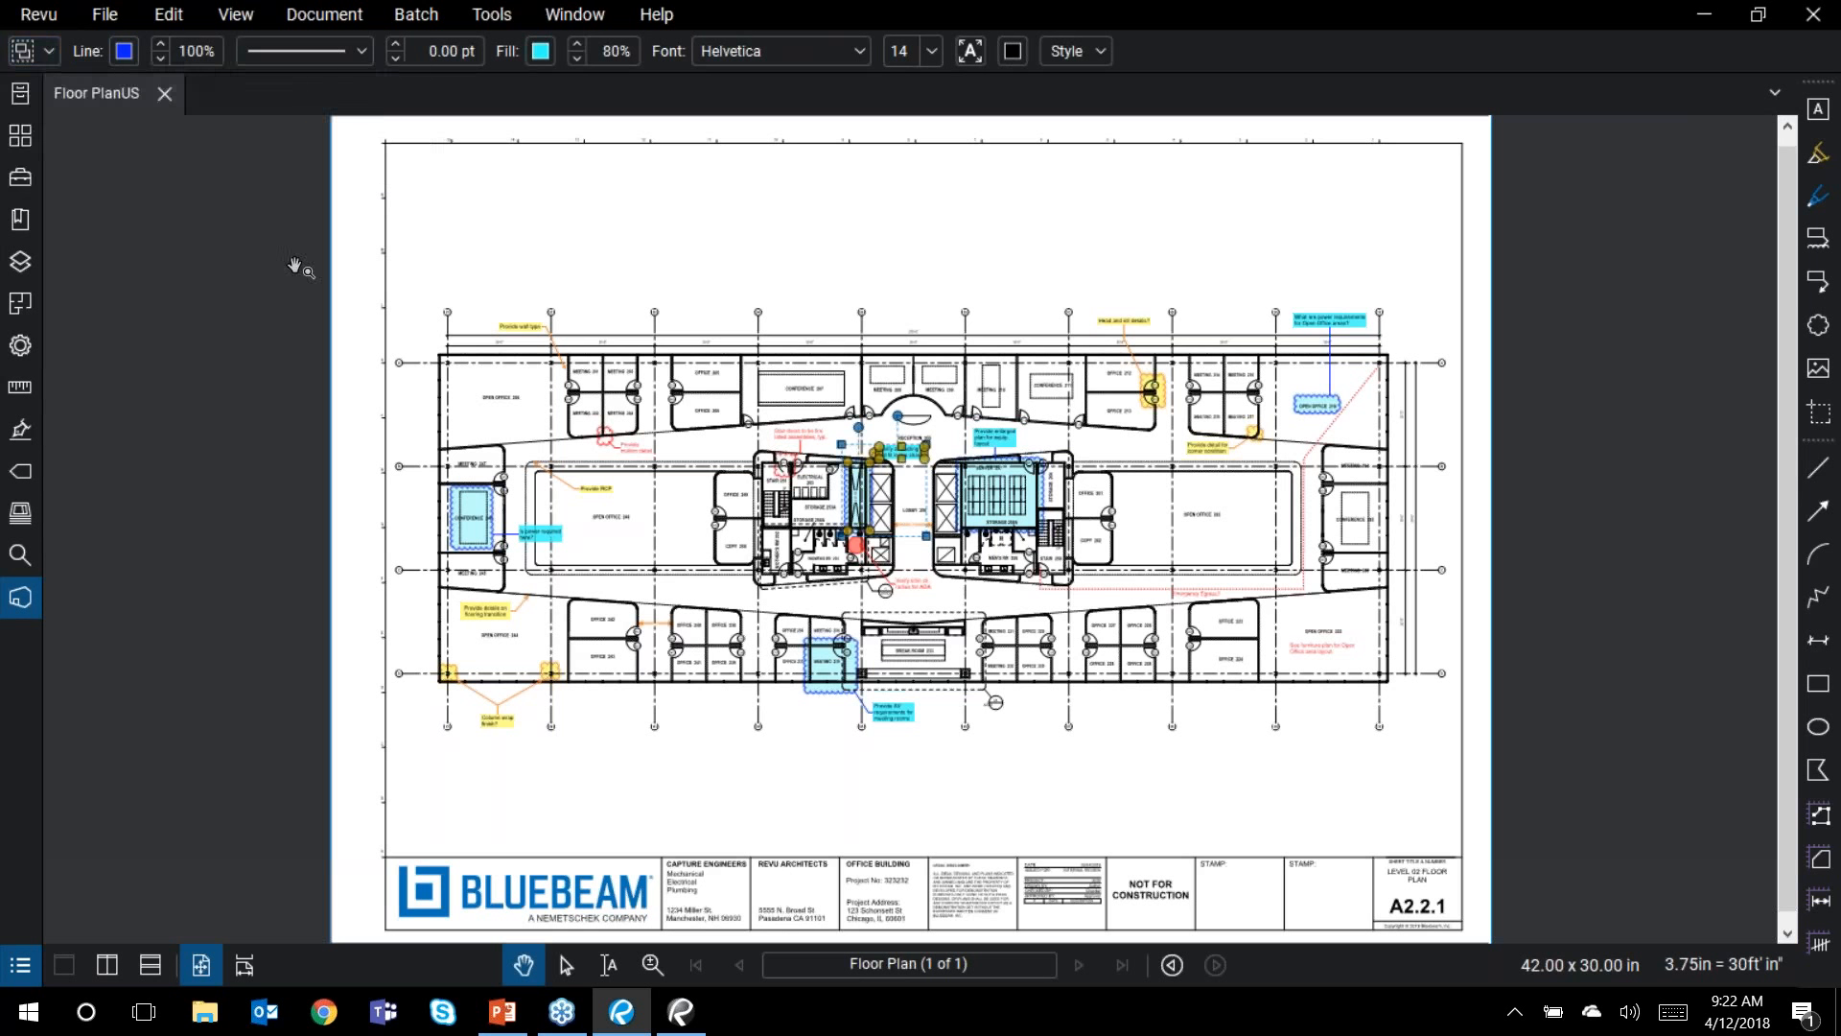
Step: Change the ducting callout's line color to dark magenta and its fill to green, and deselect it
left_click(126, 55)
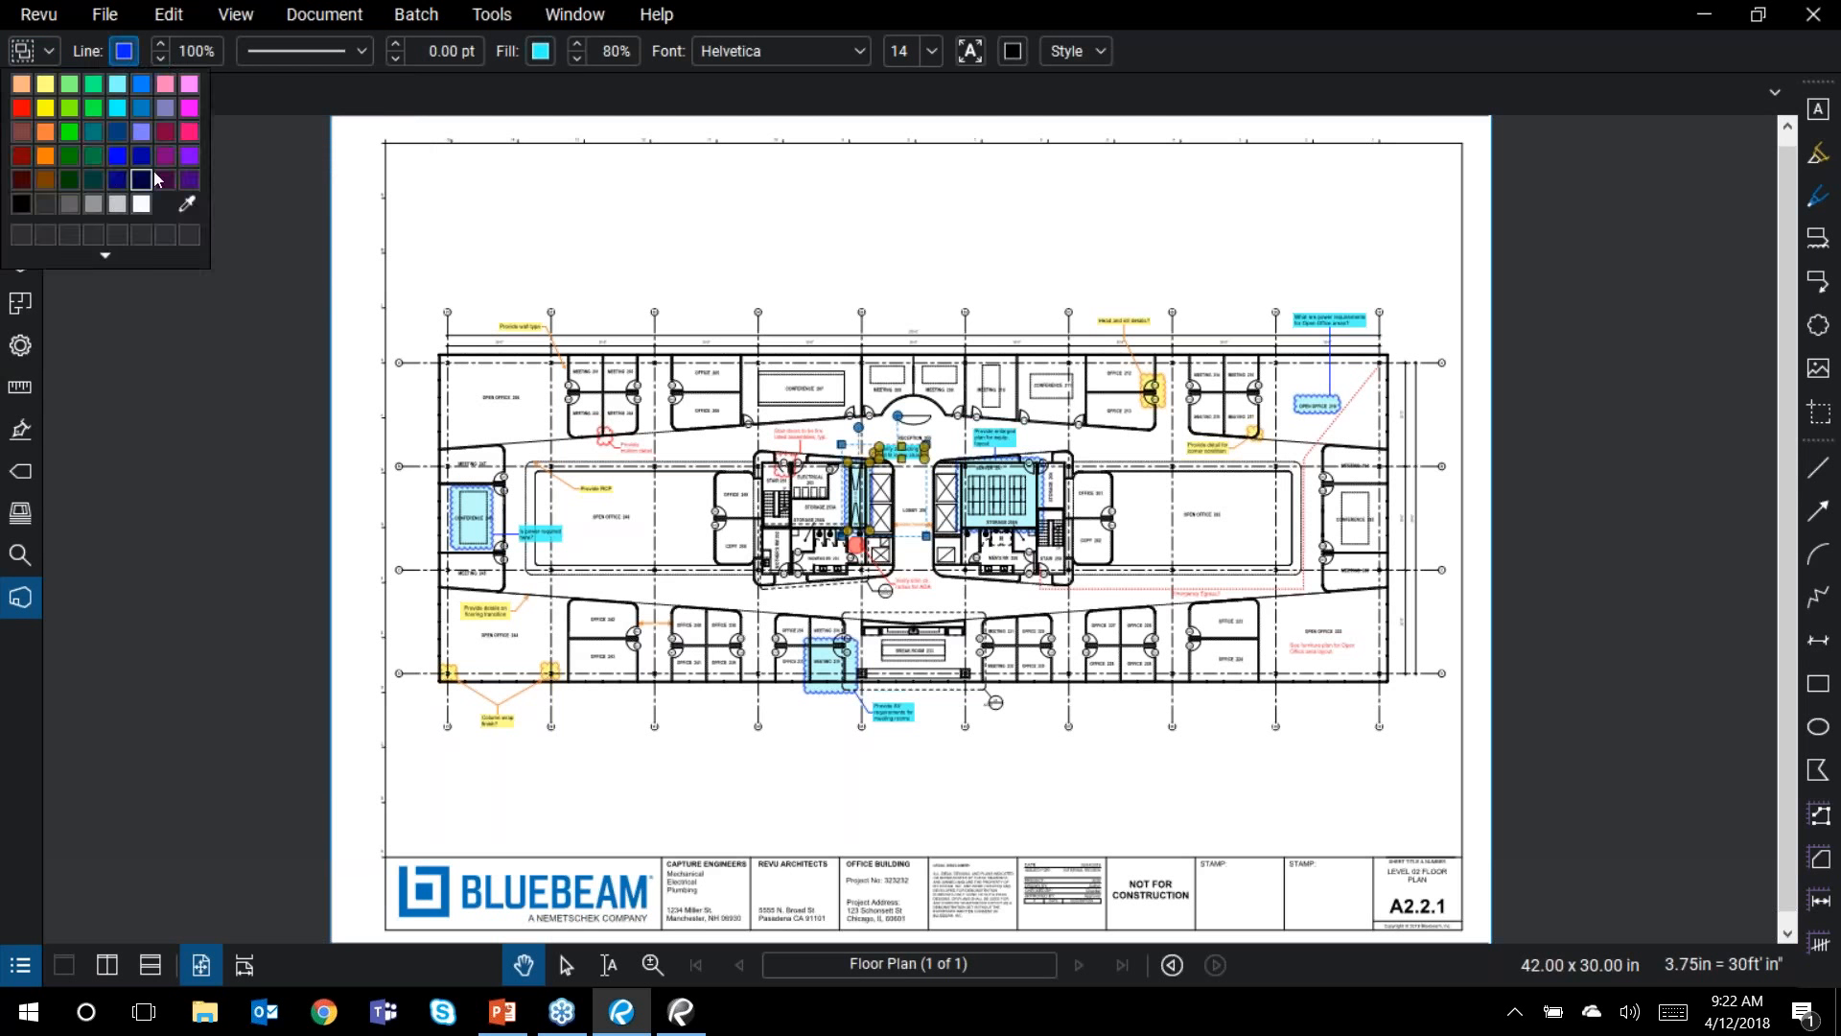
left_click(166, 153)
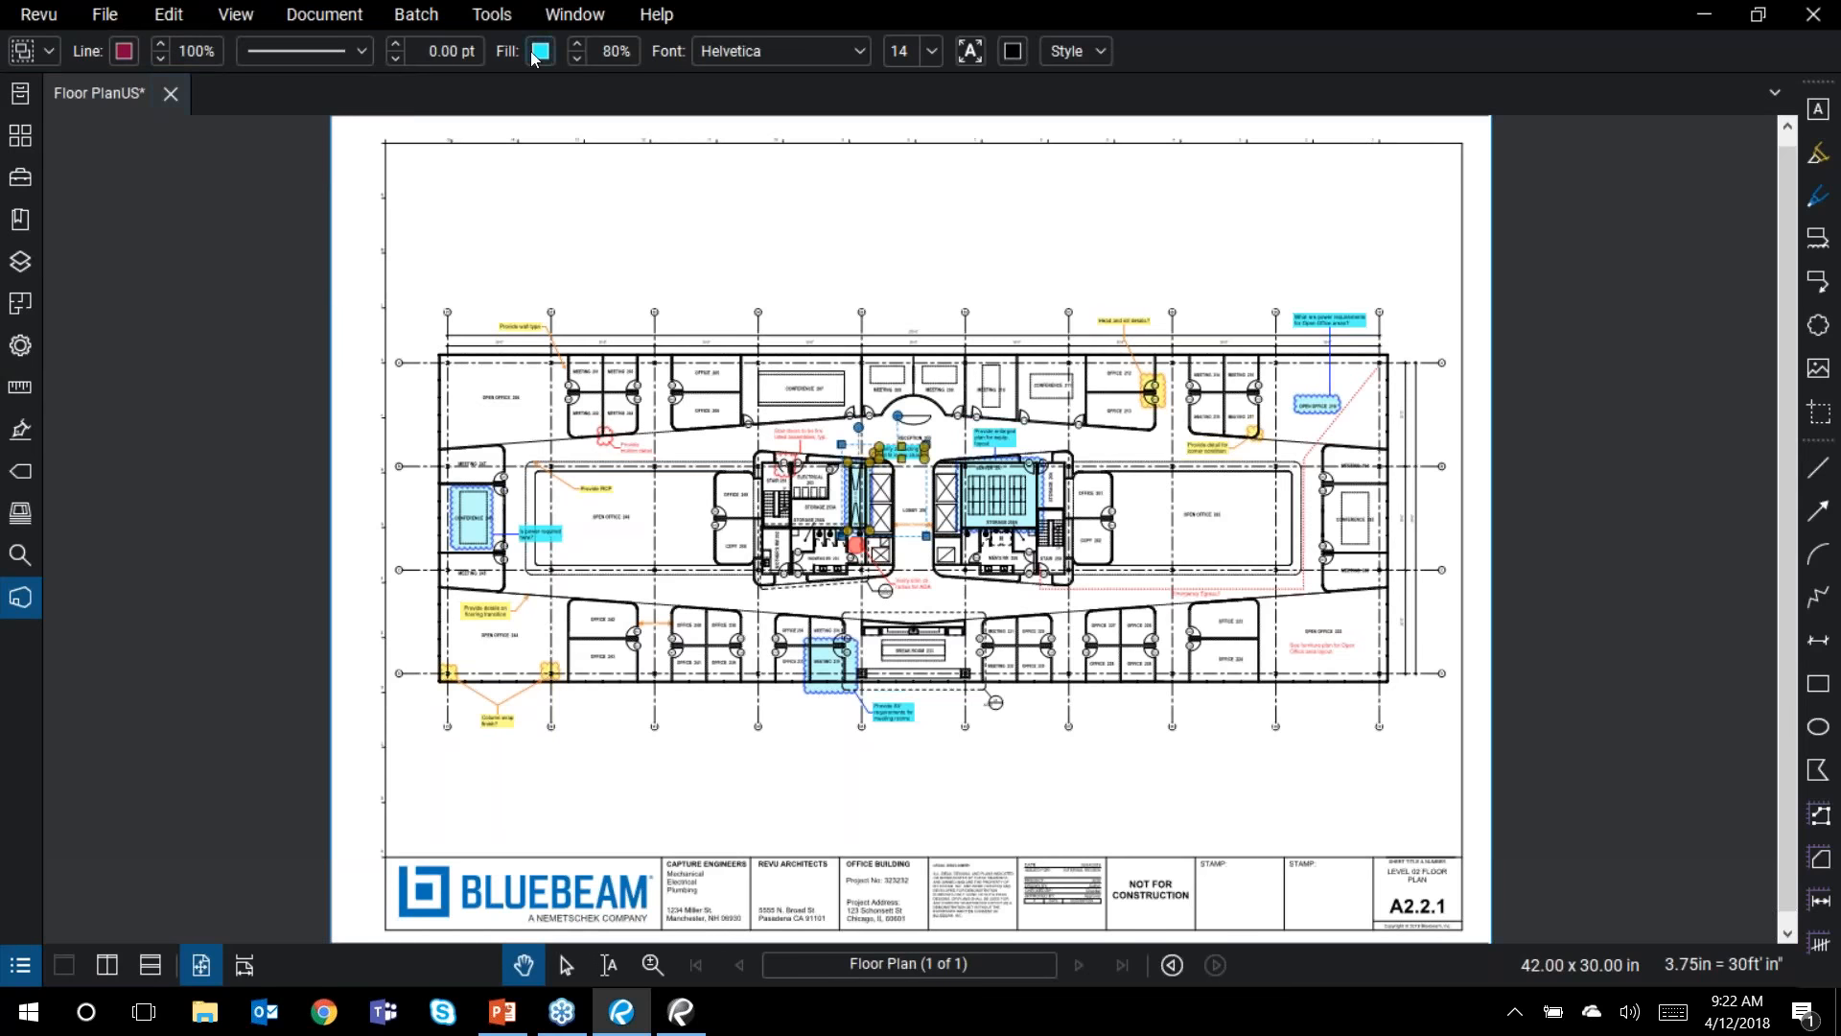
left_click(540, 51)
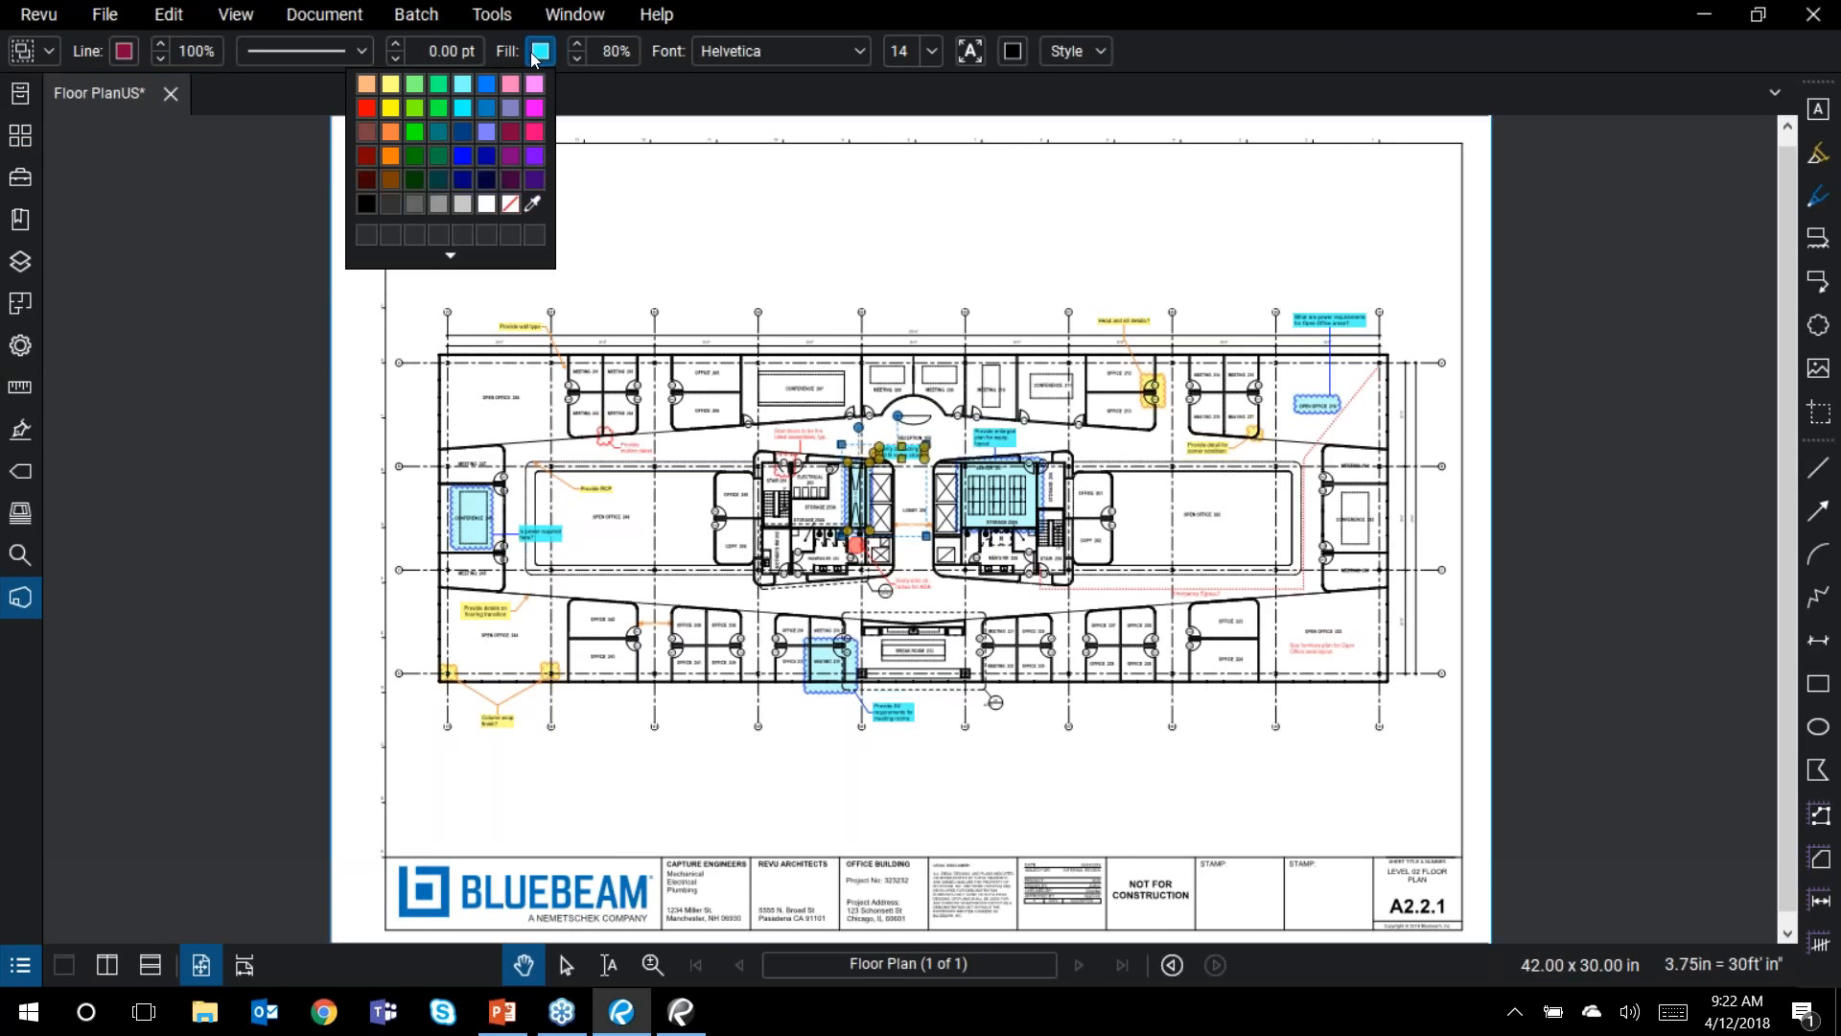
left_click(415, 132)
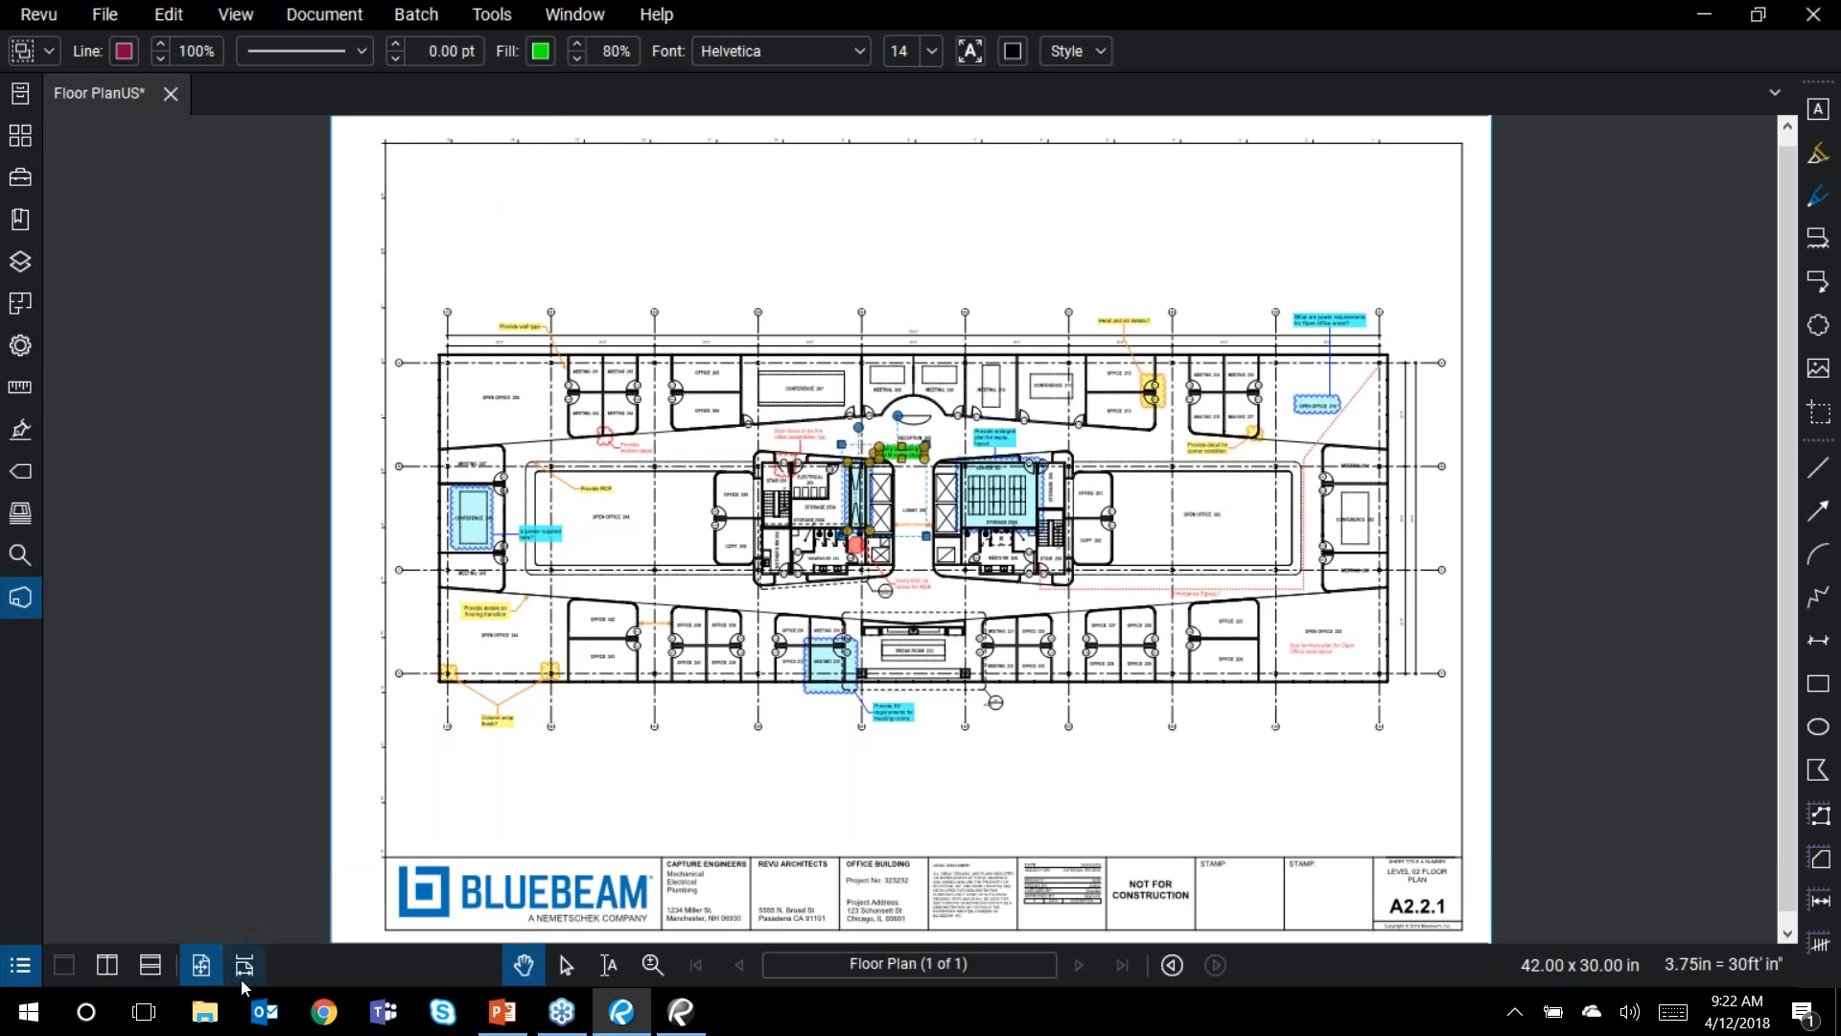
left_click(921, 343)
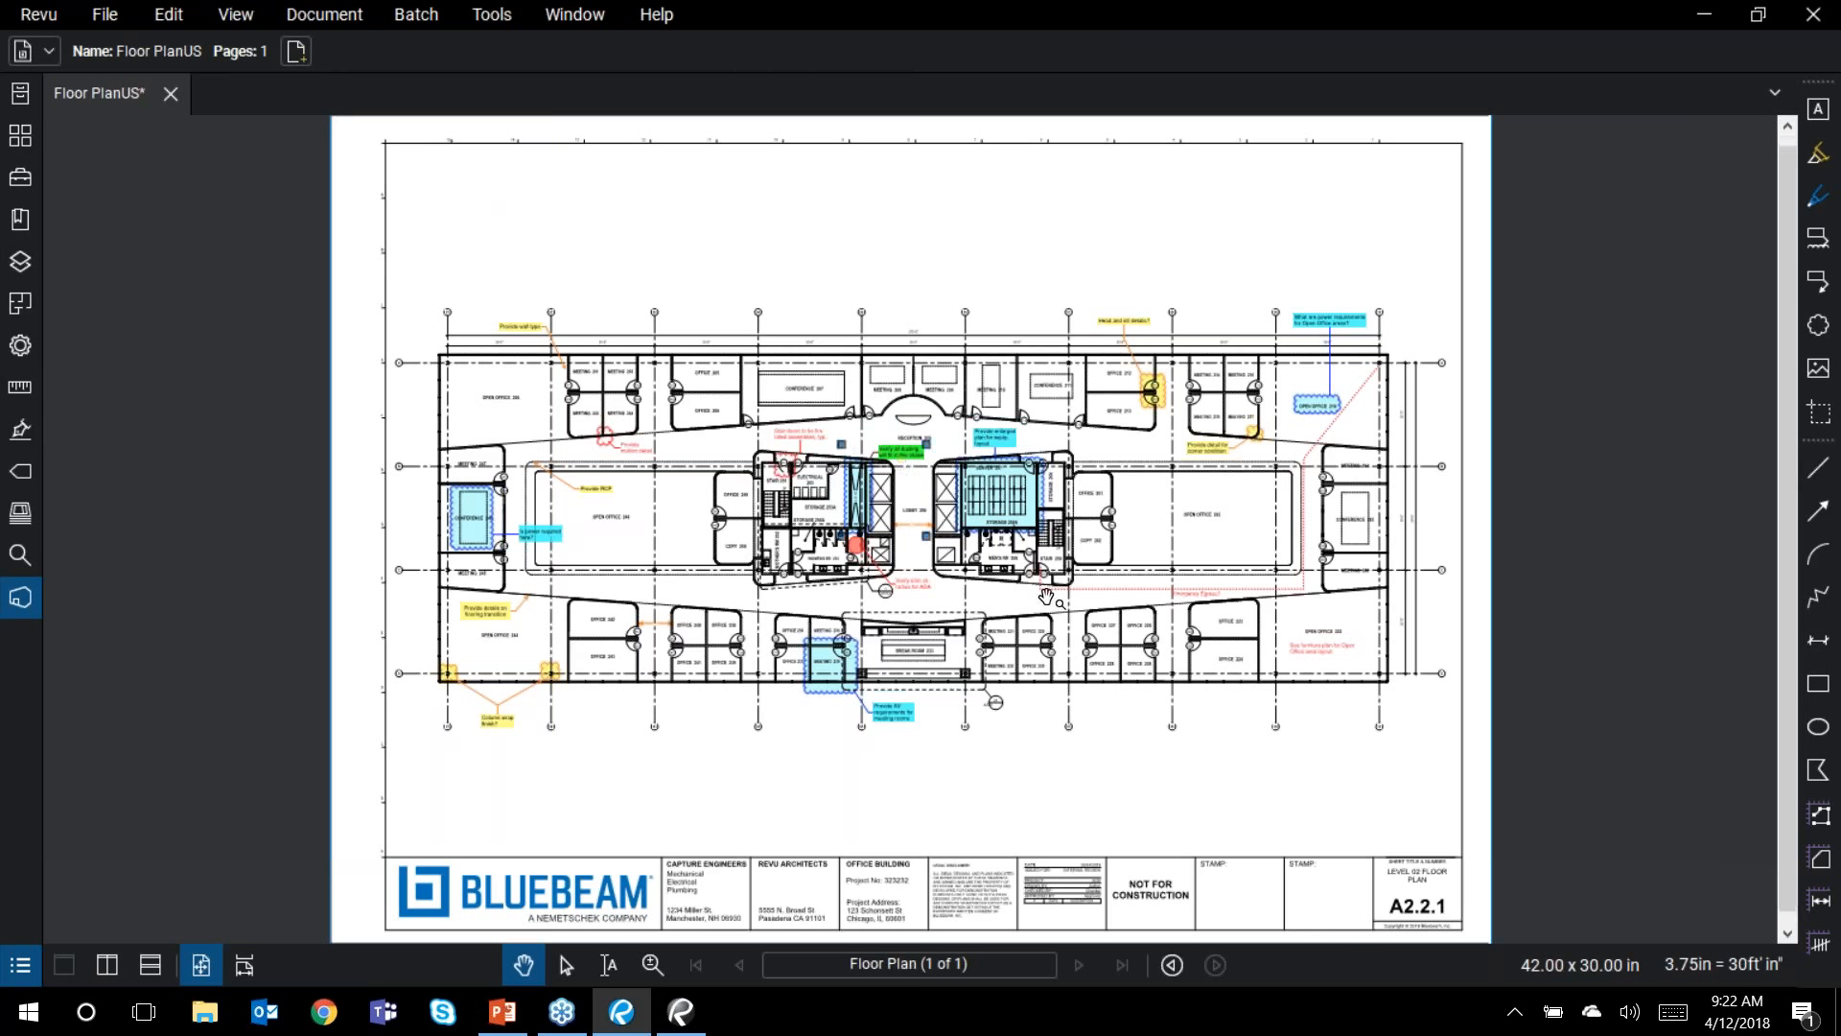
Step: Set the line width of the "Verify all ducting will fit in this chase" callout to 2.75 pt and deselect it
scroll(1030, 503, "up", 1)
scroll(879, 443, "up", 9)
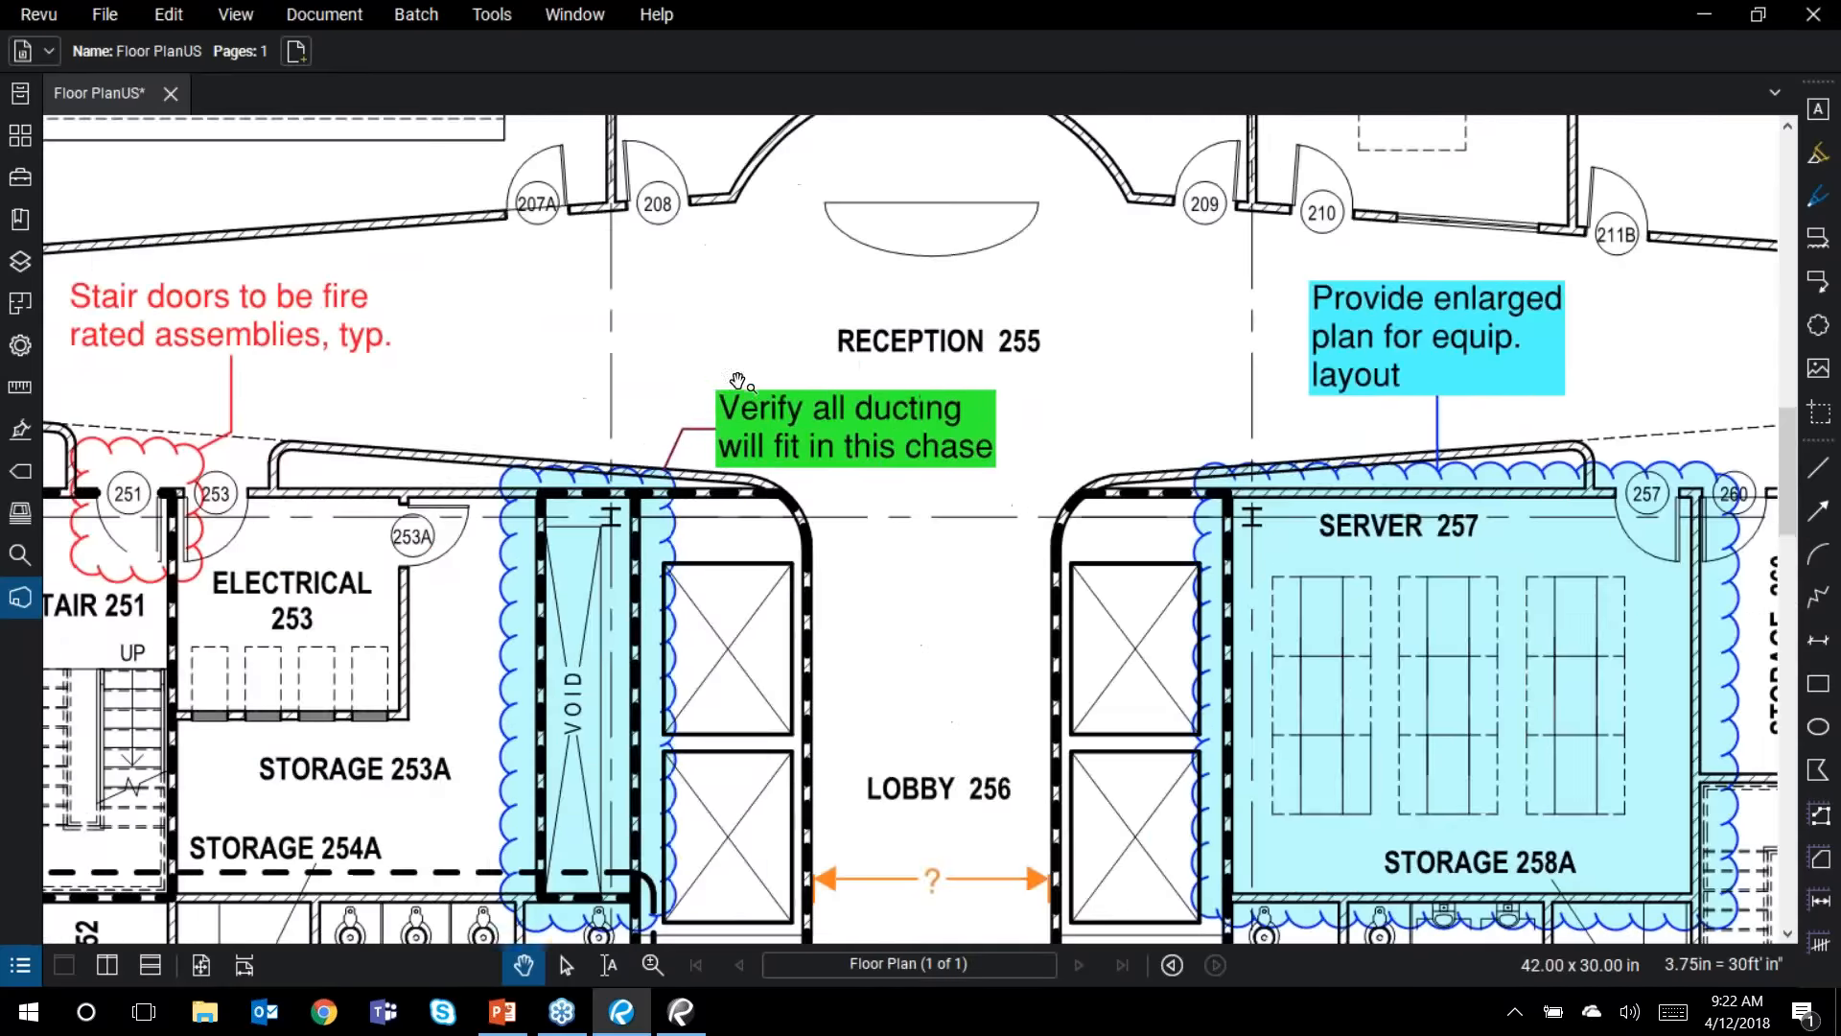
left_click(738, 382)
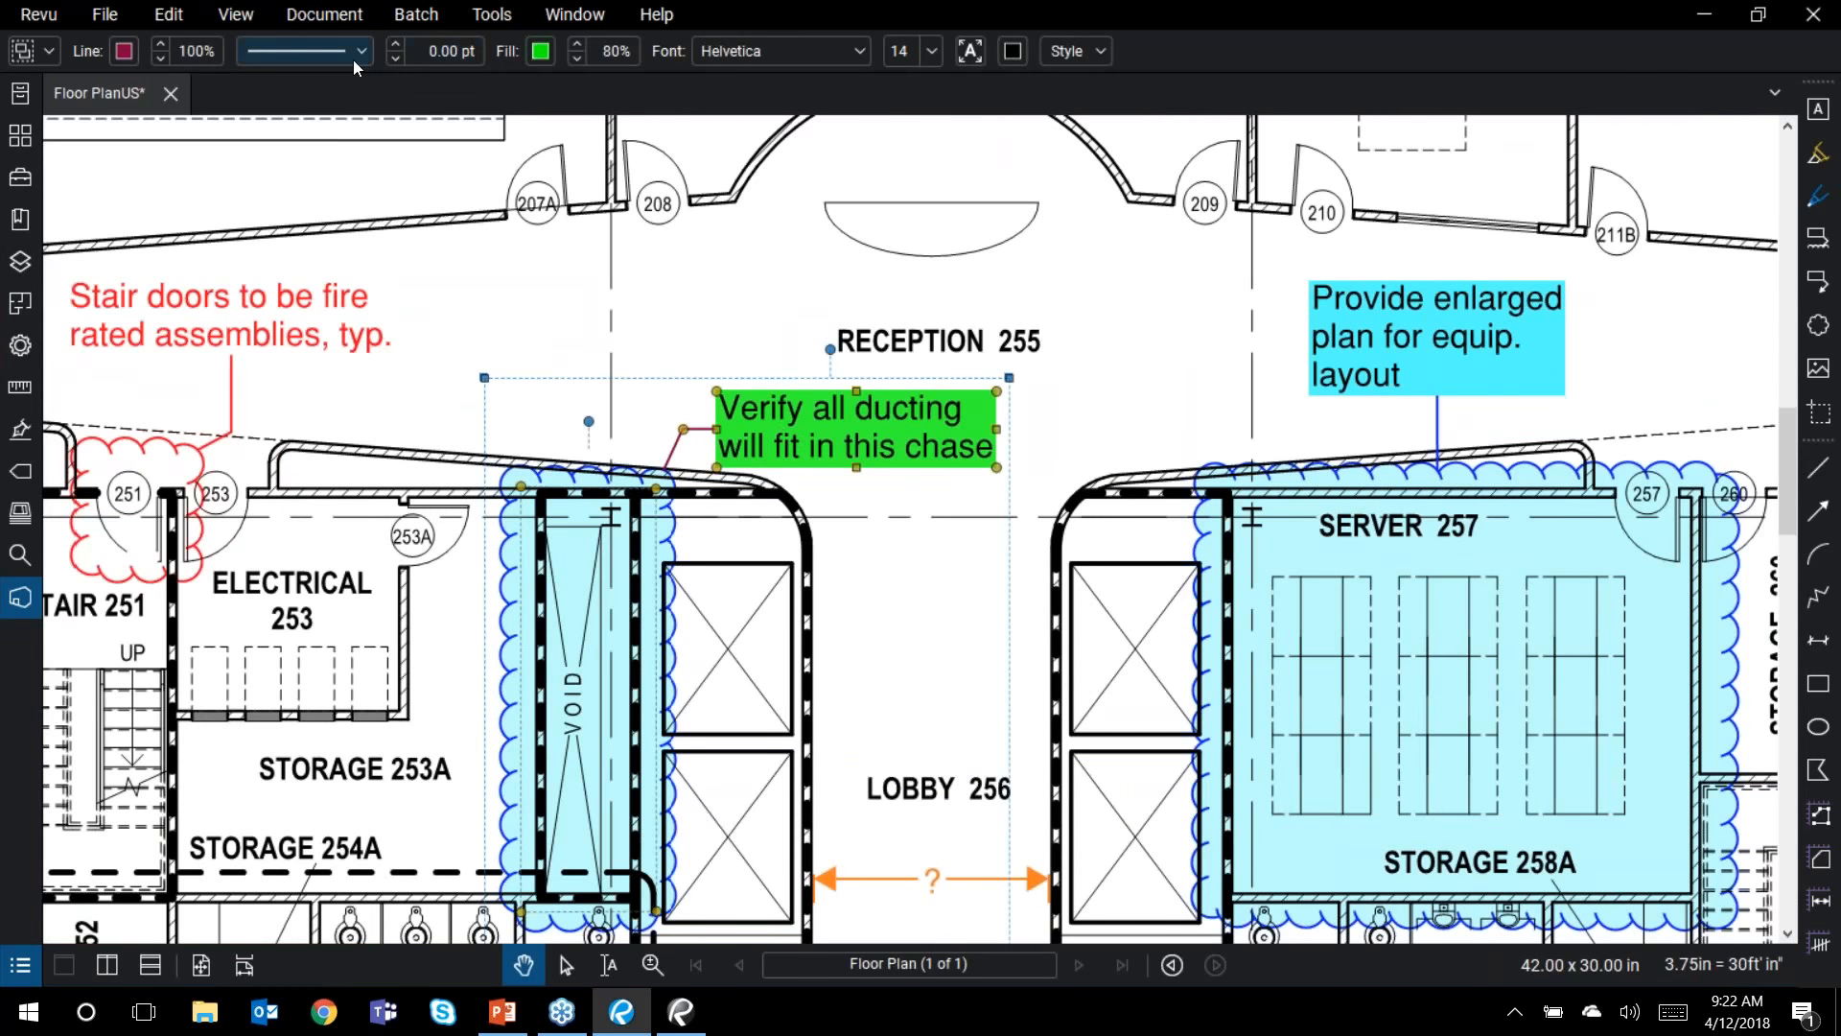
left_click(399, 45)
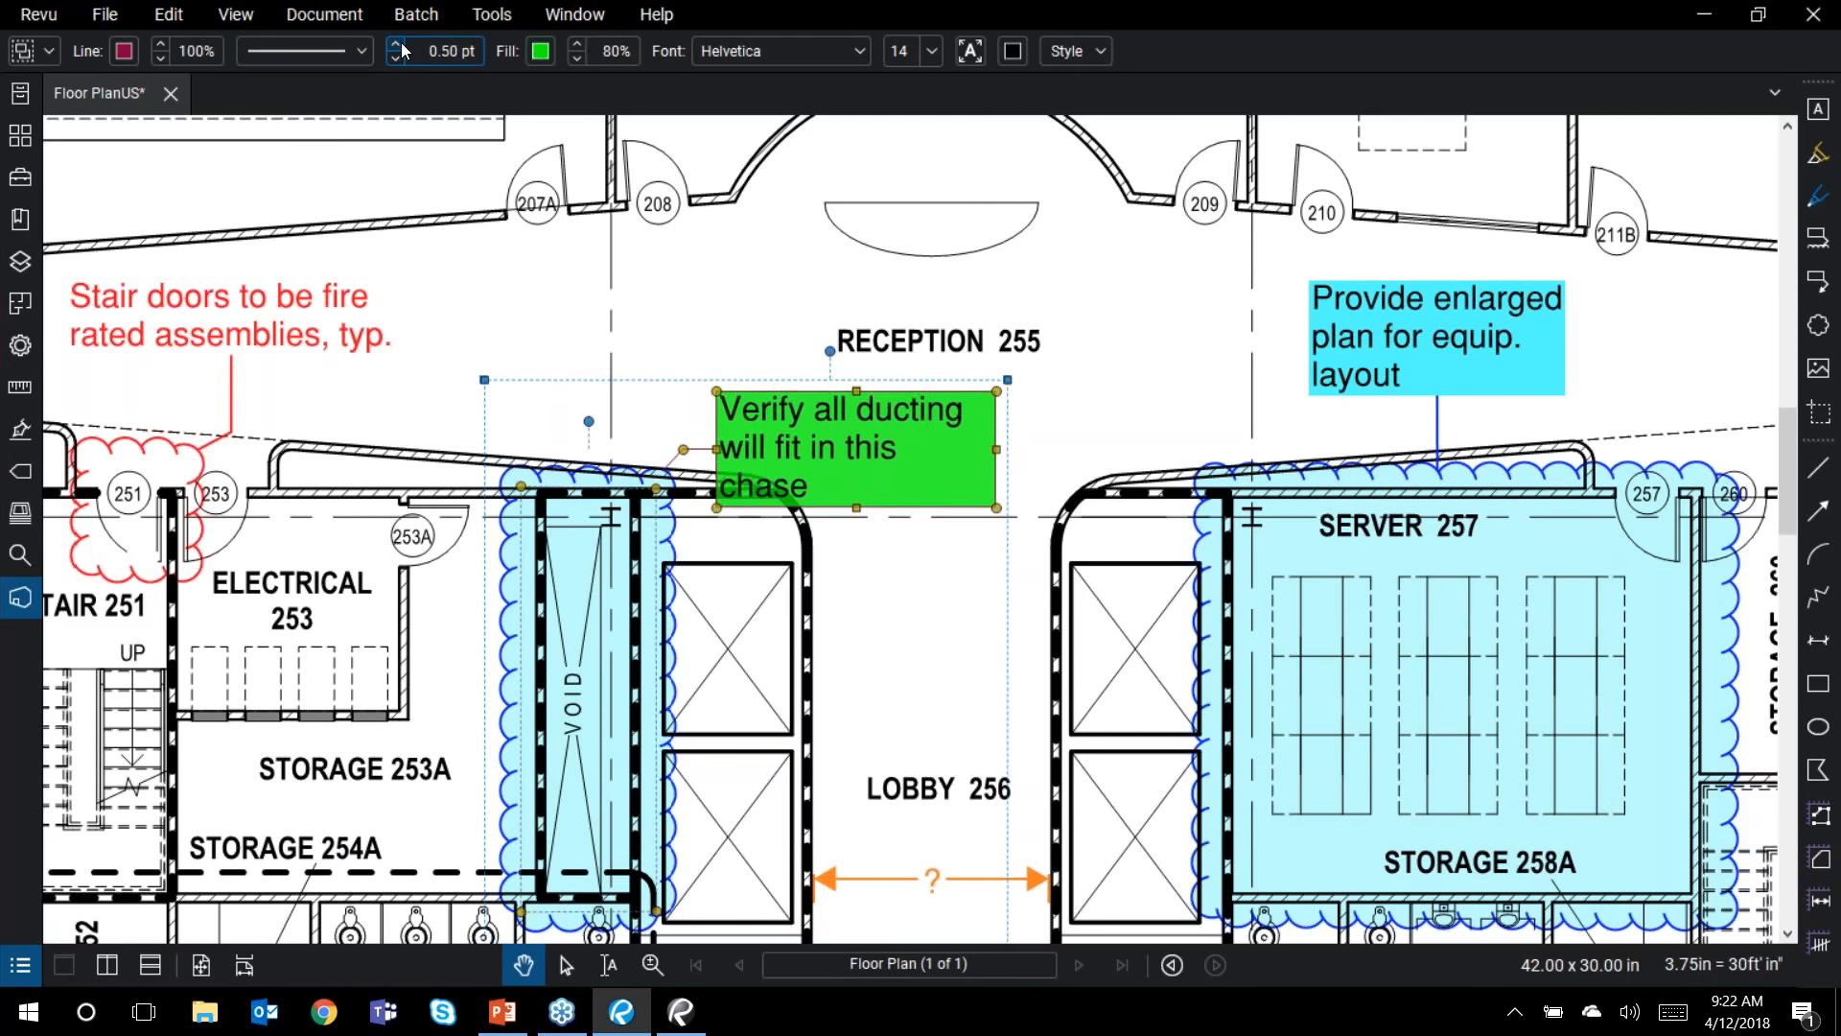
left_click(401, 45)
left_click(401, 45)
left_click(401, 45)
left_click(401, 45)
left_click(401, 45)
left_click(401, 45)
left_click(400, 45)
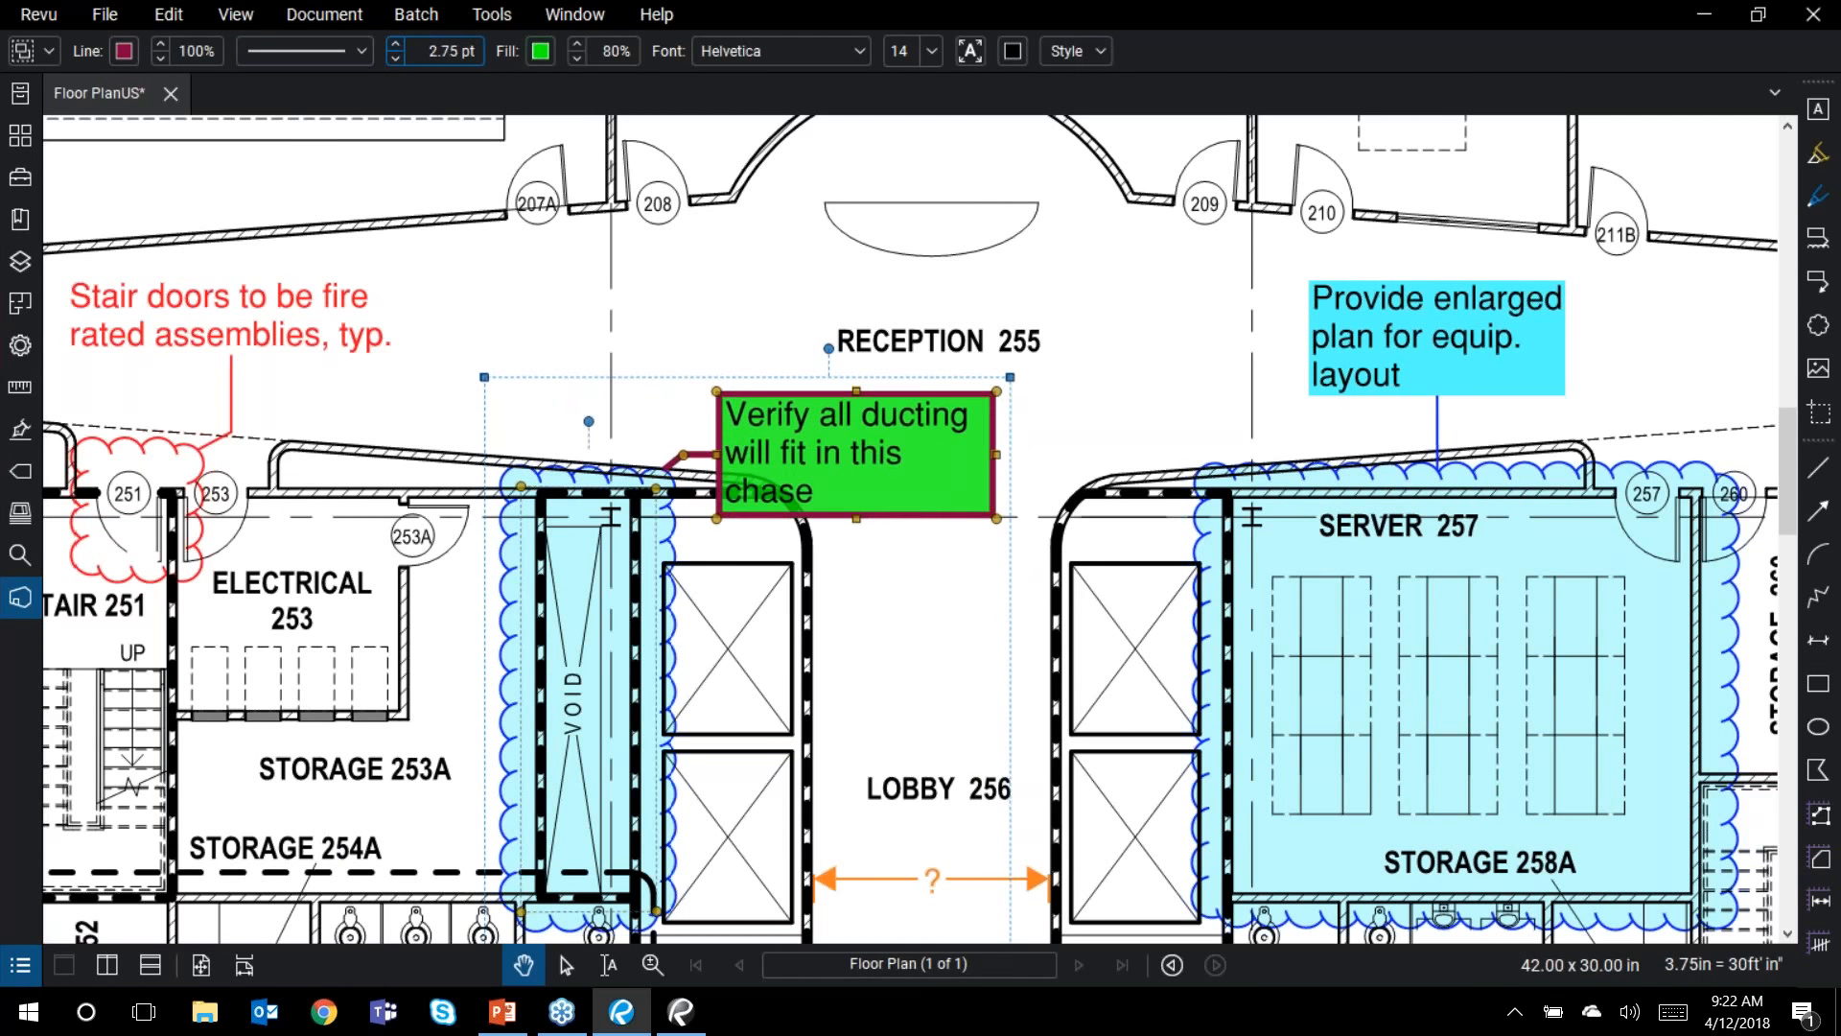
left_click(729, 283)
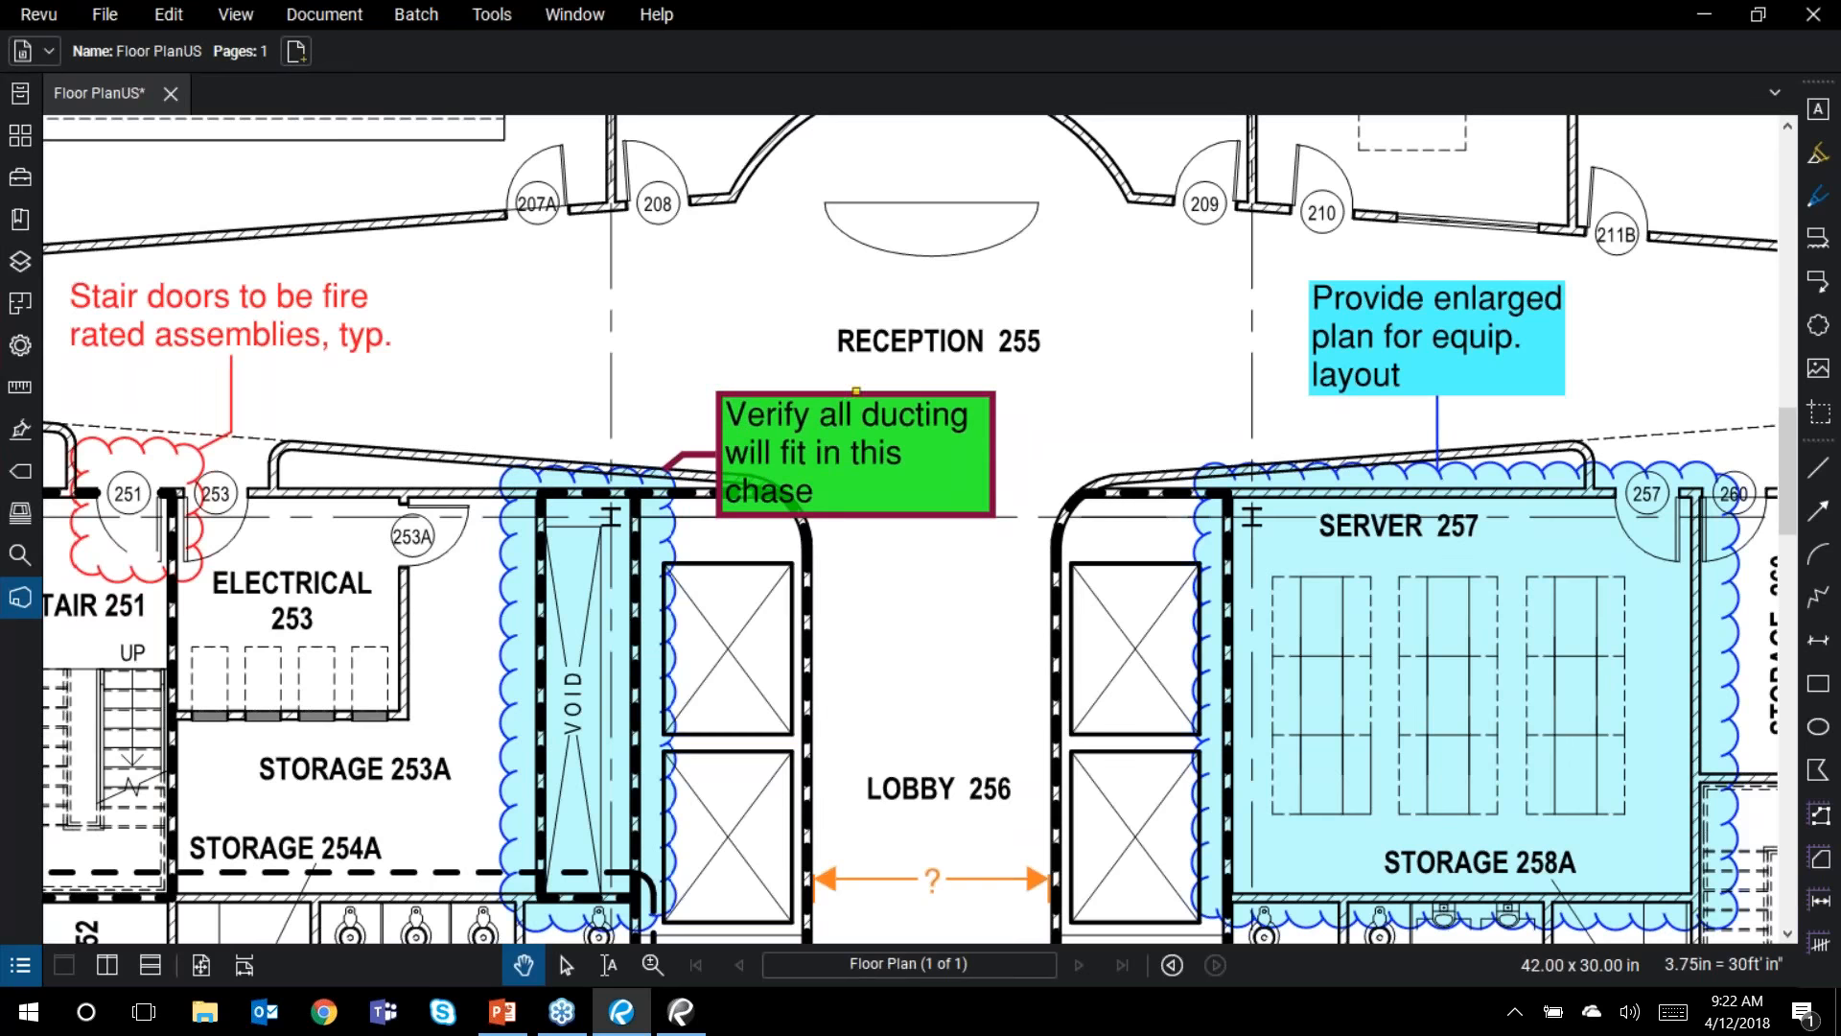
Step: Select the ducting callout, switch to the older Revu window and maximize it on the reception area of the floor plan
left_click(847, 407)
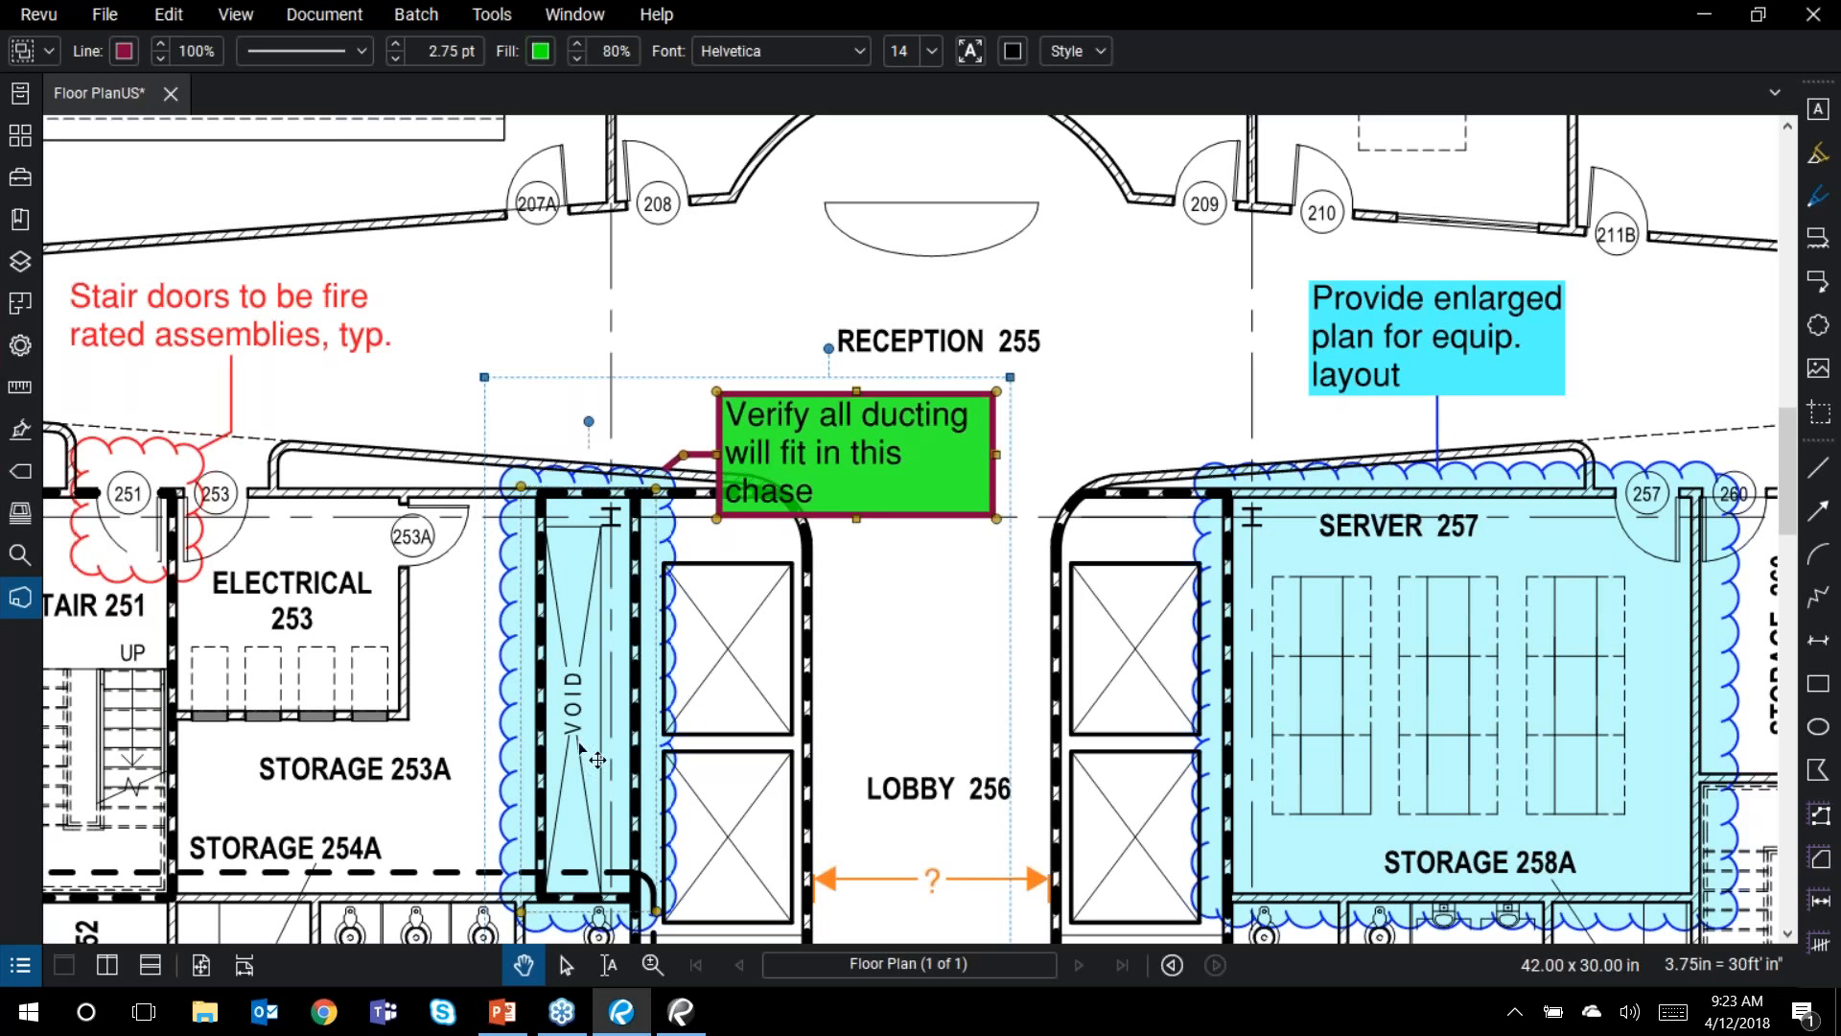
left_click(681, 1012)
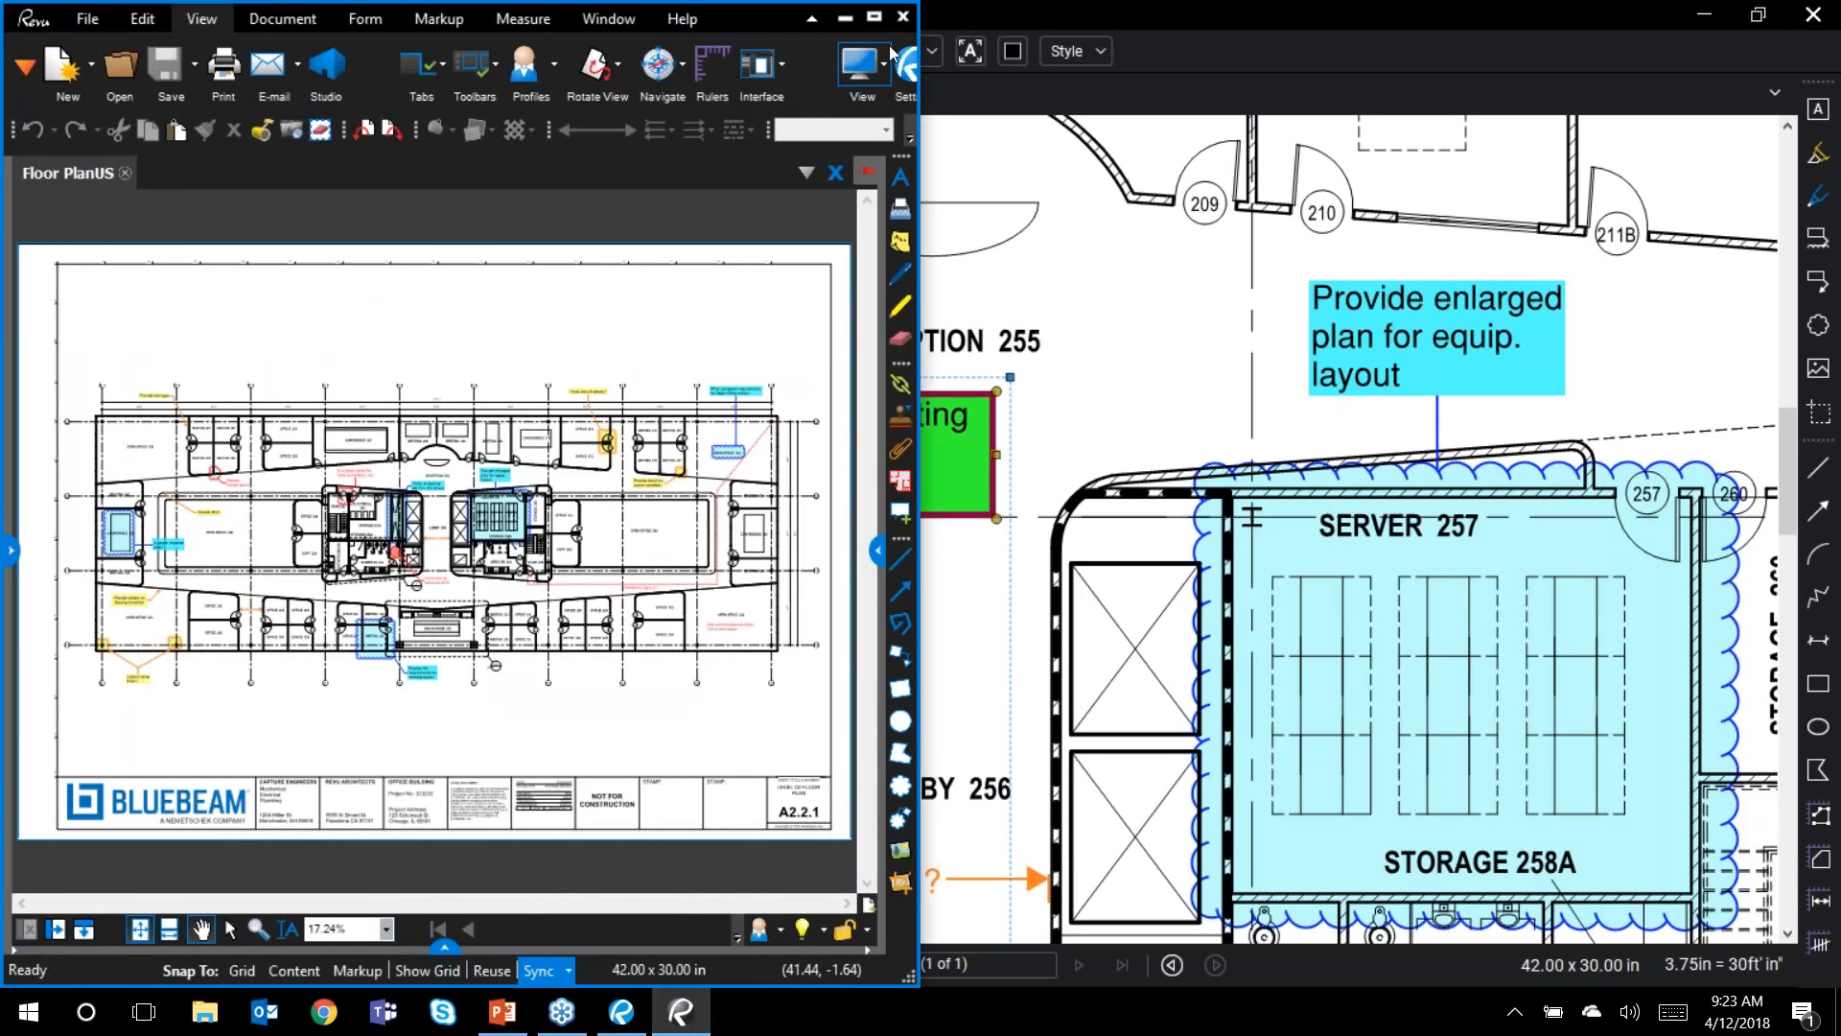
left_click(875, 18)
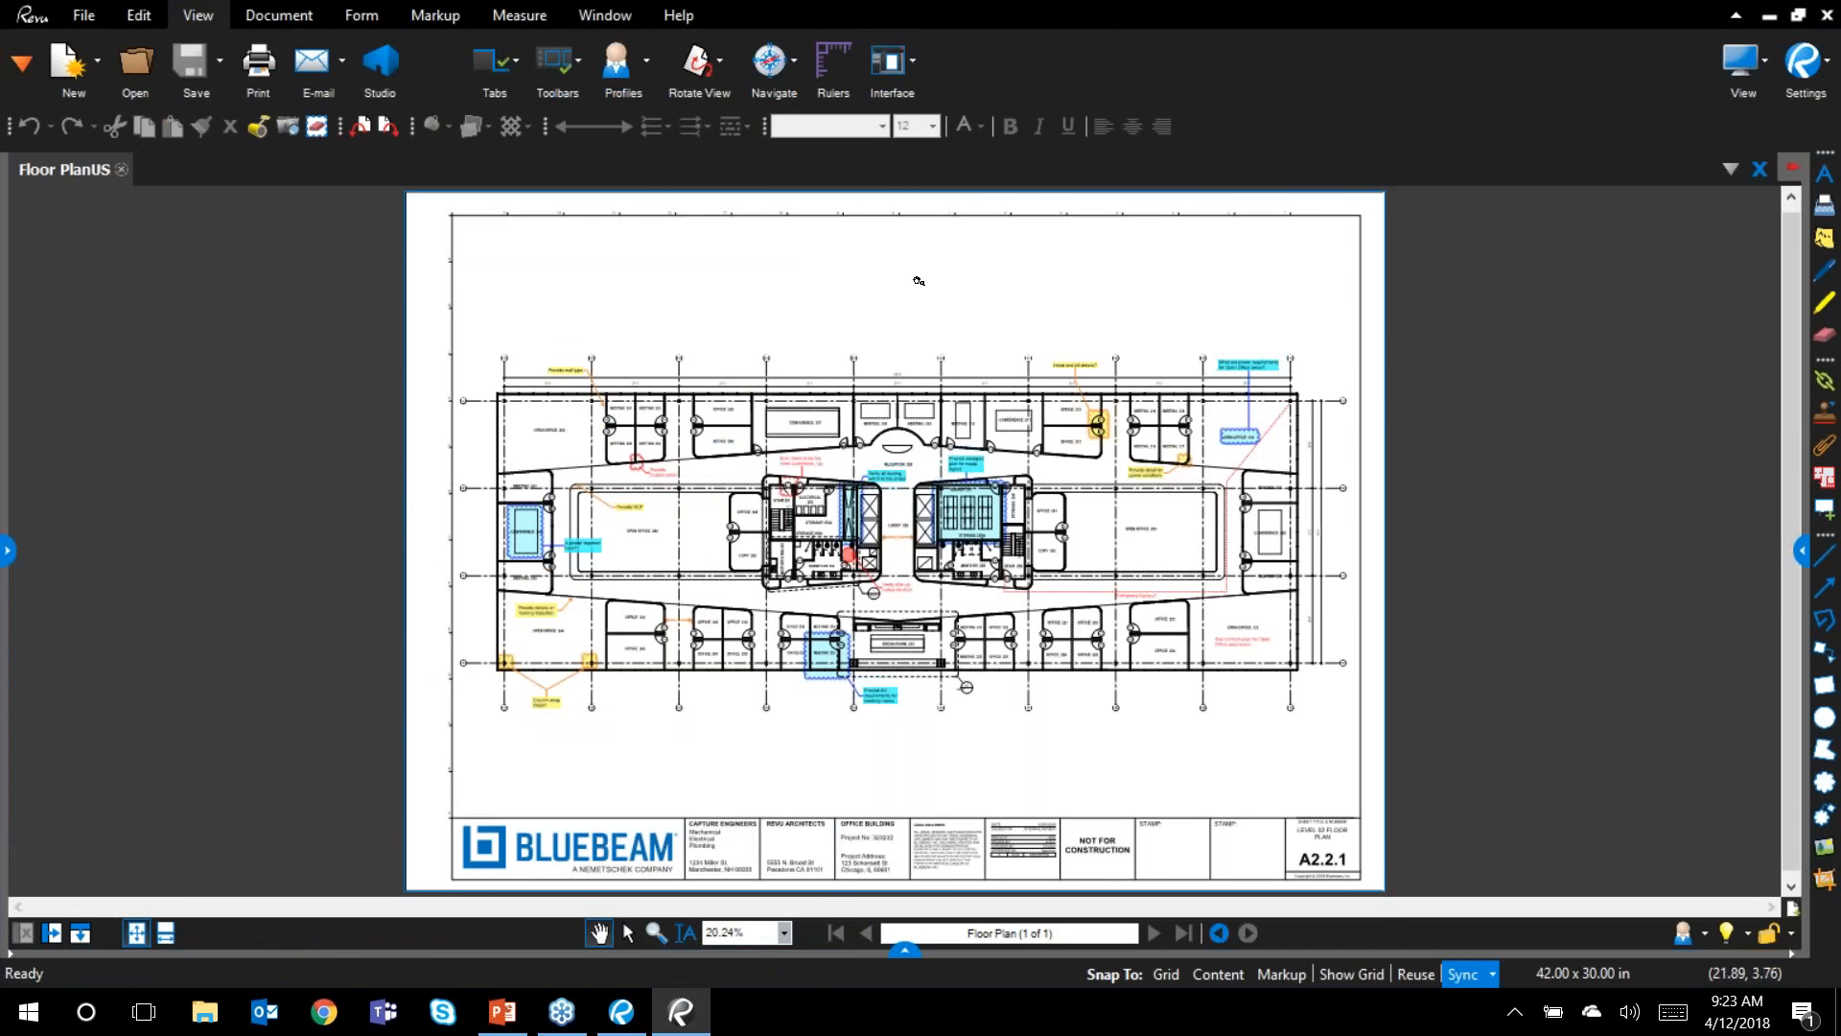
scroll(733, 471, "up", 10)
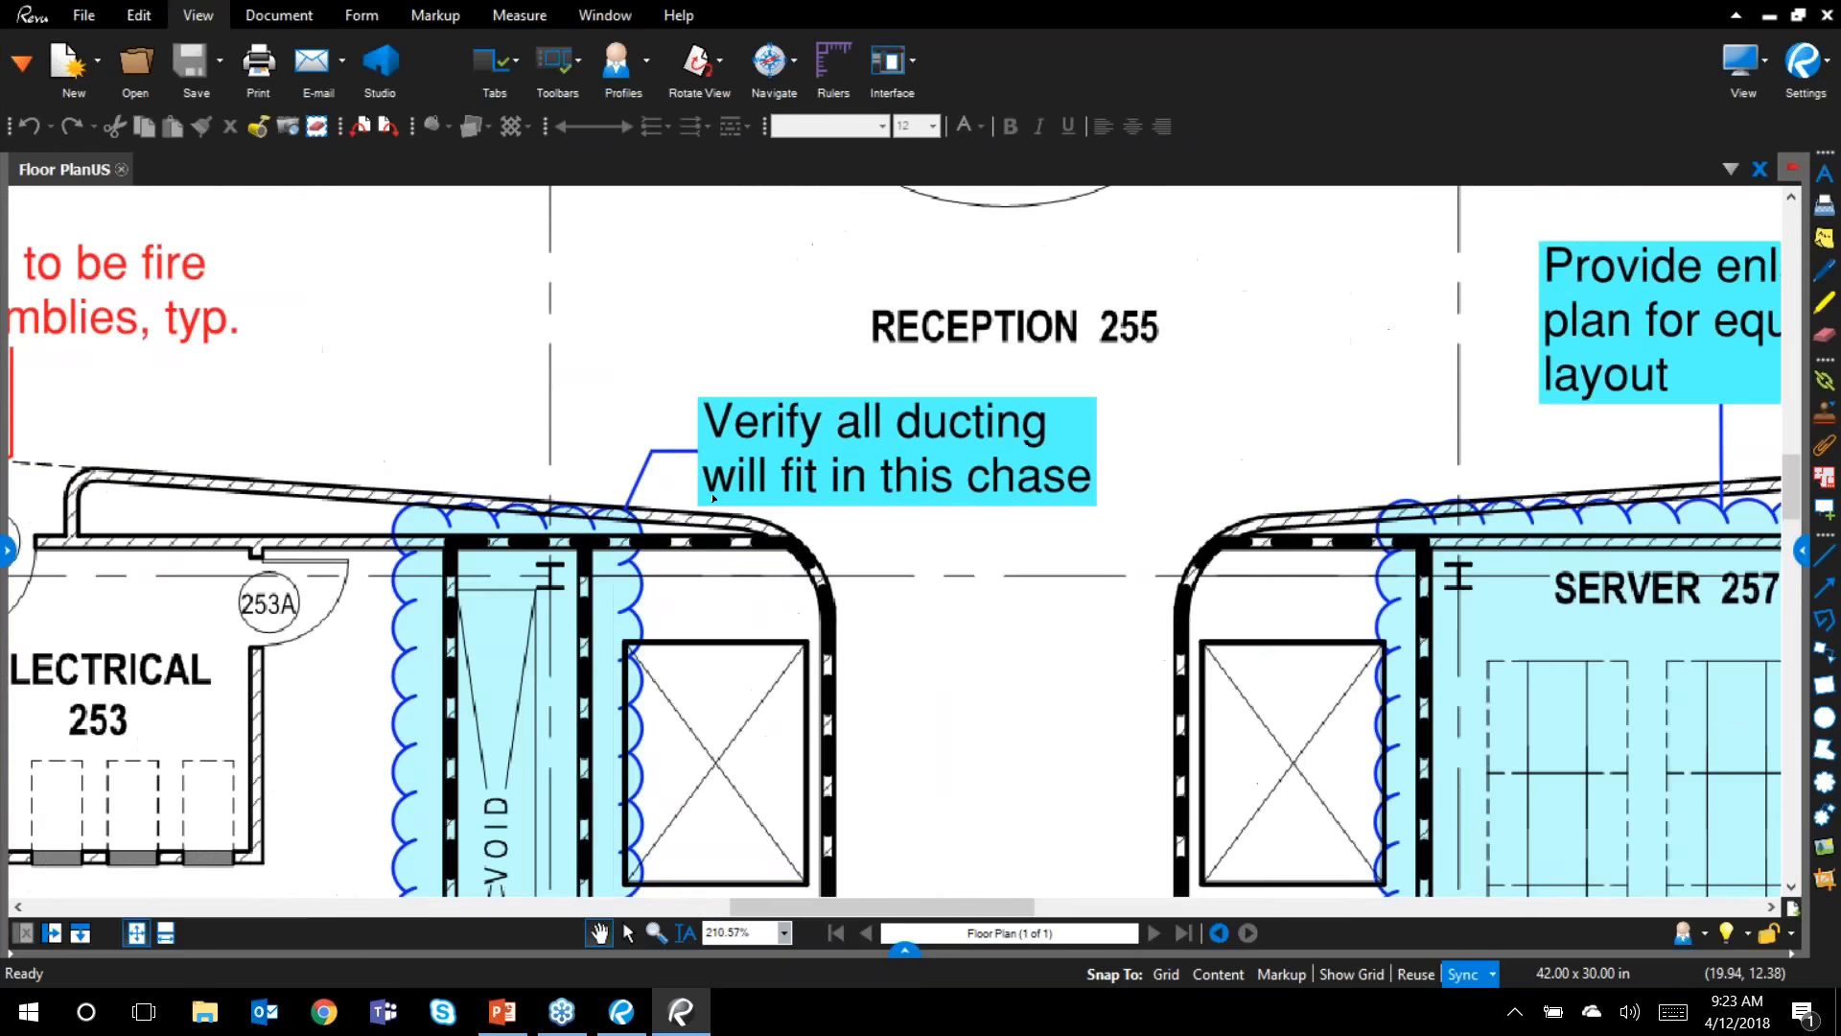
Step: Select the "Verify all ducting will fit in this chase" callout and show its Cloud+ properties
left_click(1070, 418)
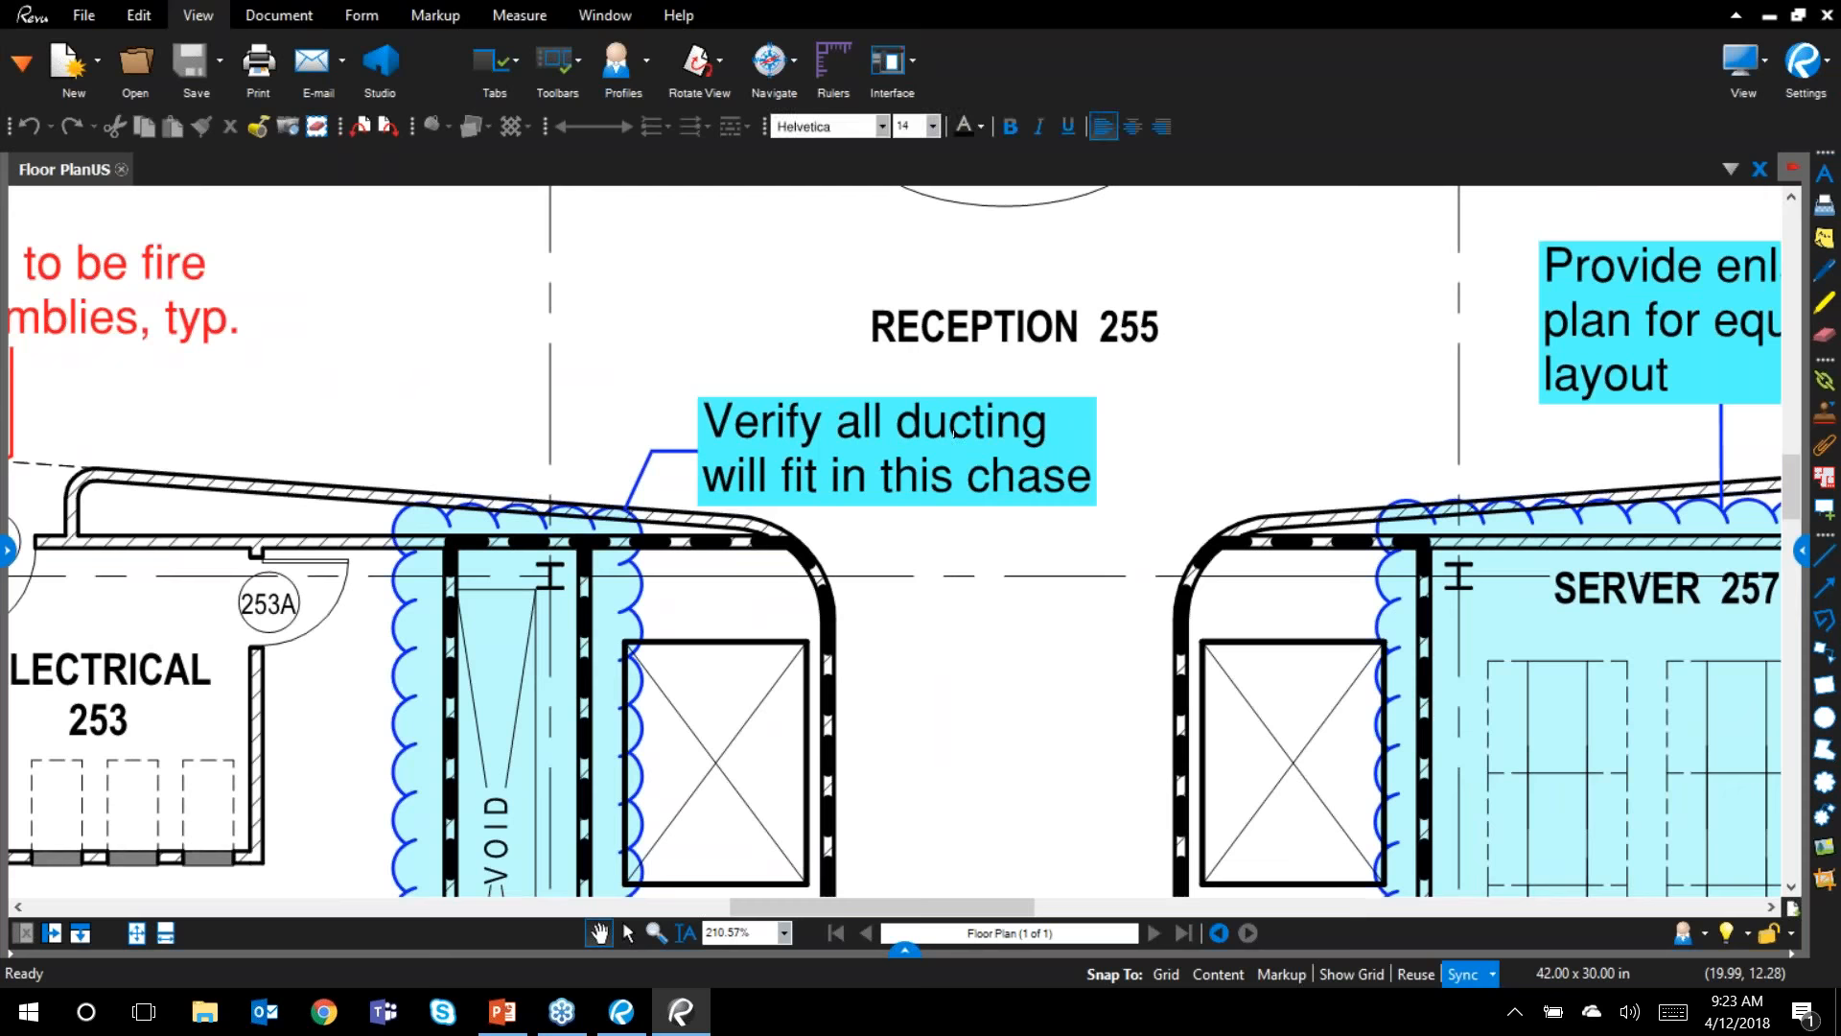
left_click(1801, 551)
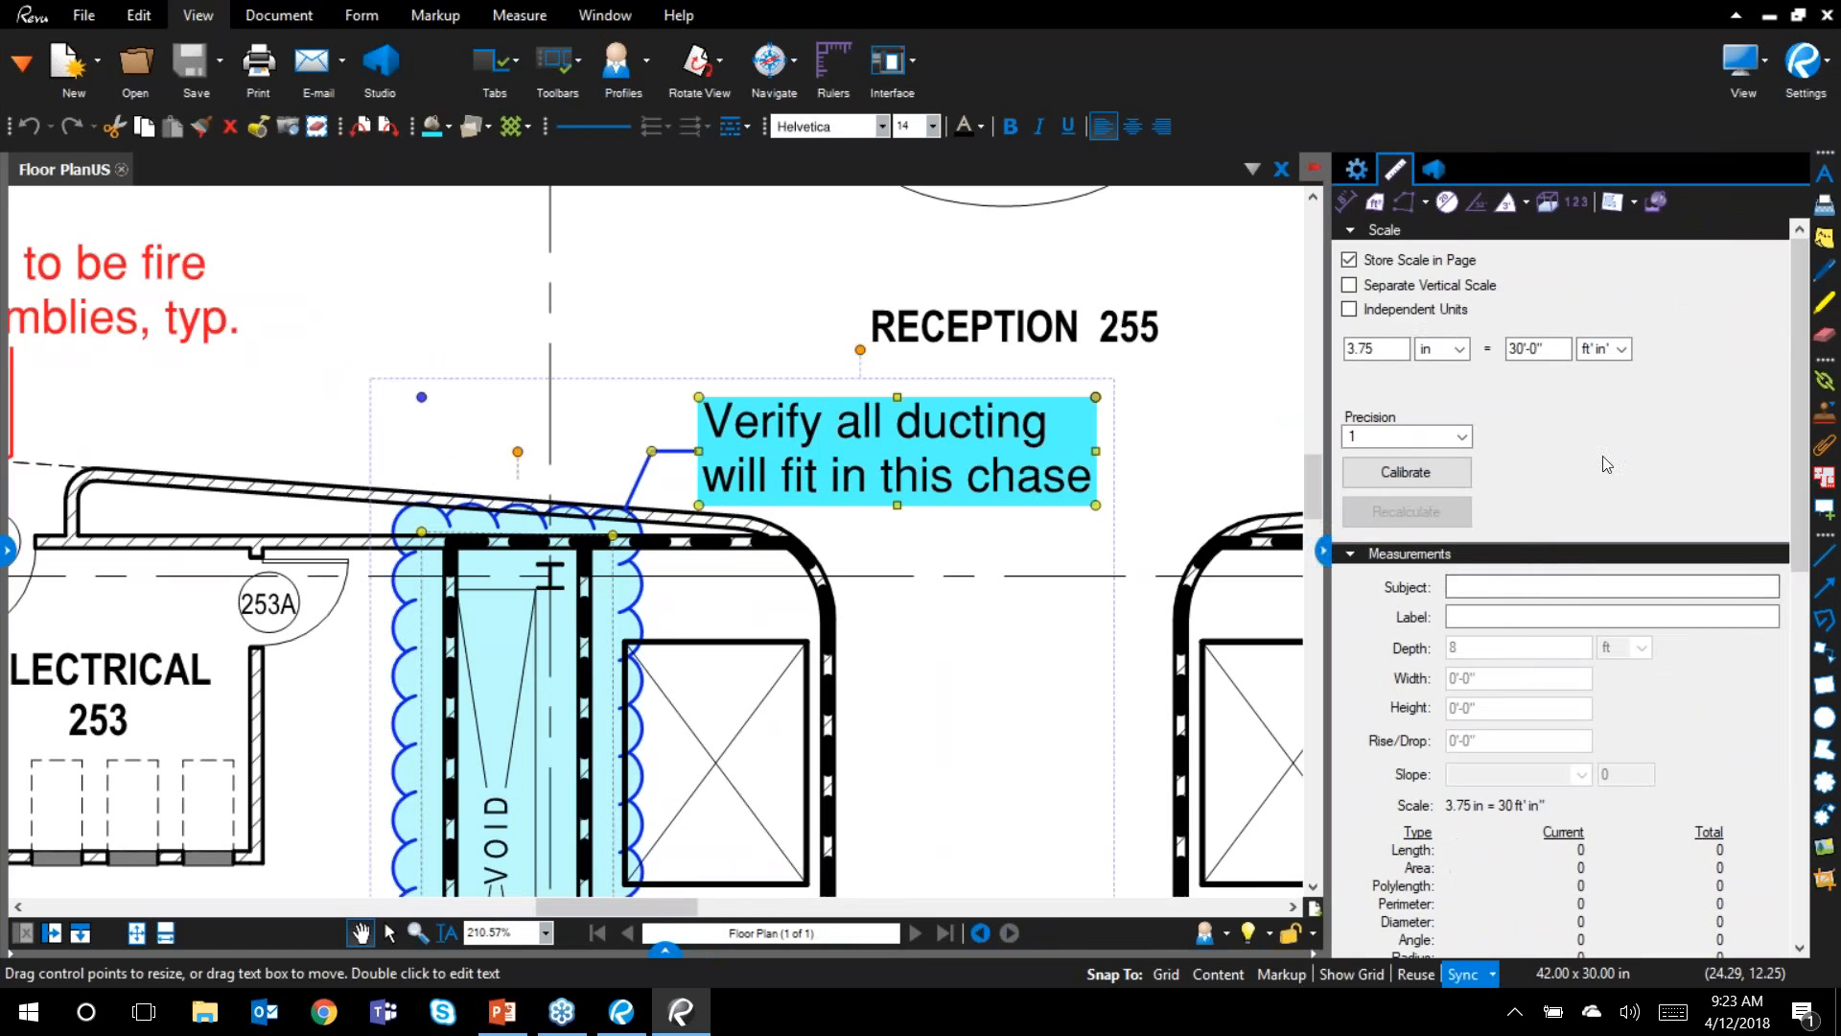
left_click(1355, 168)
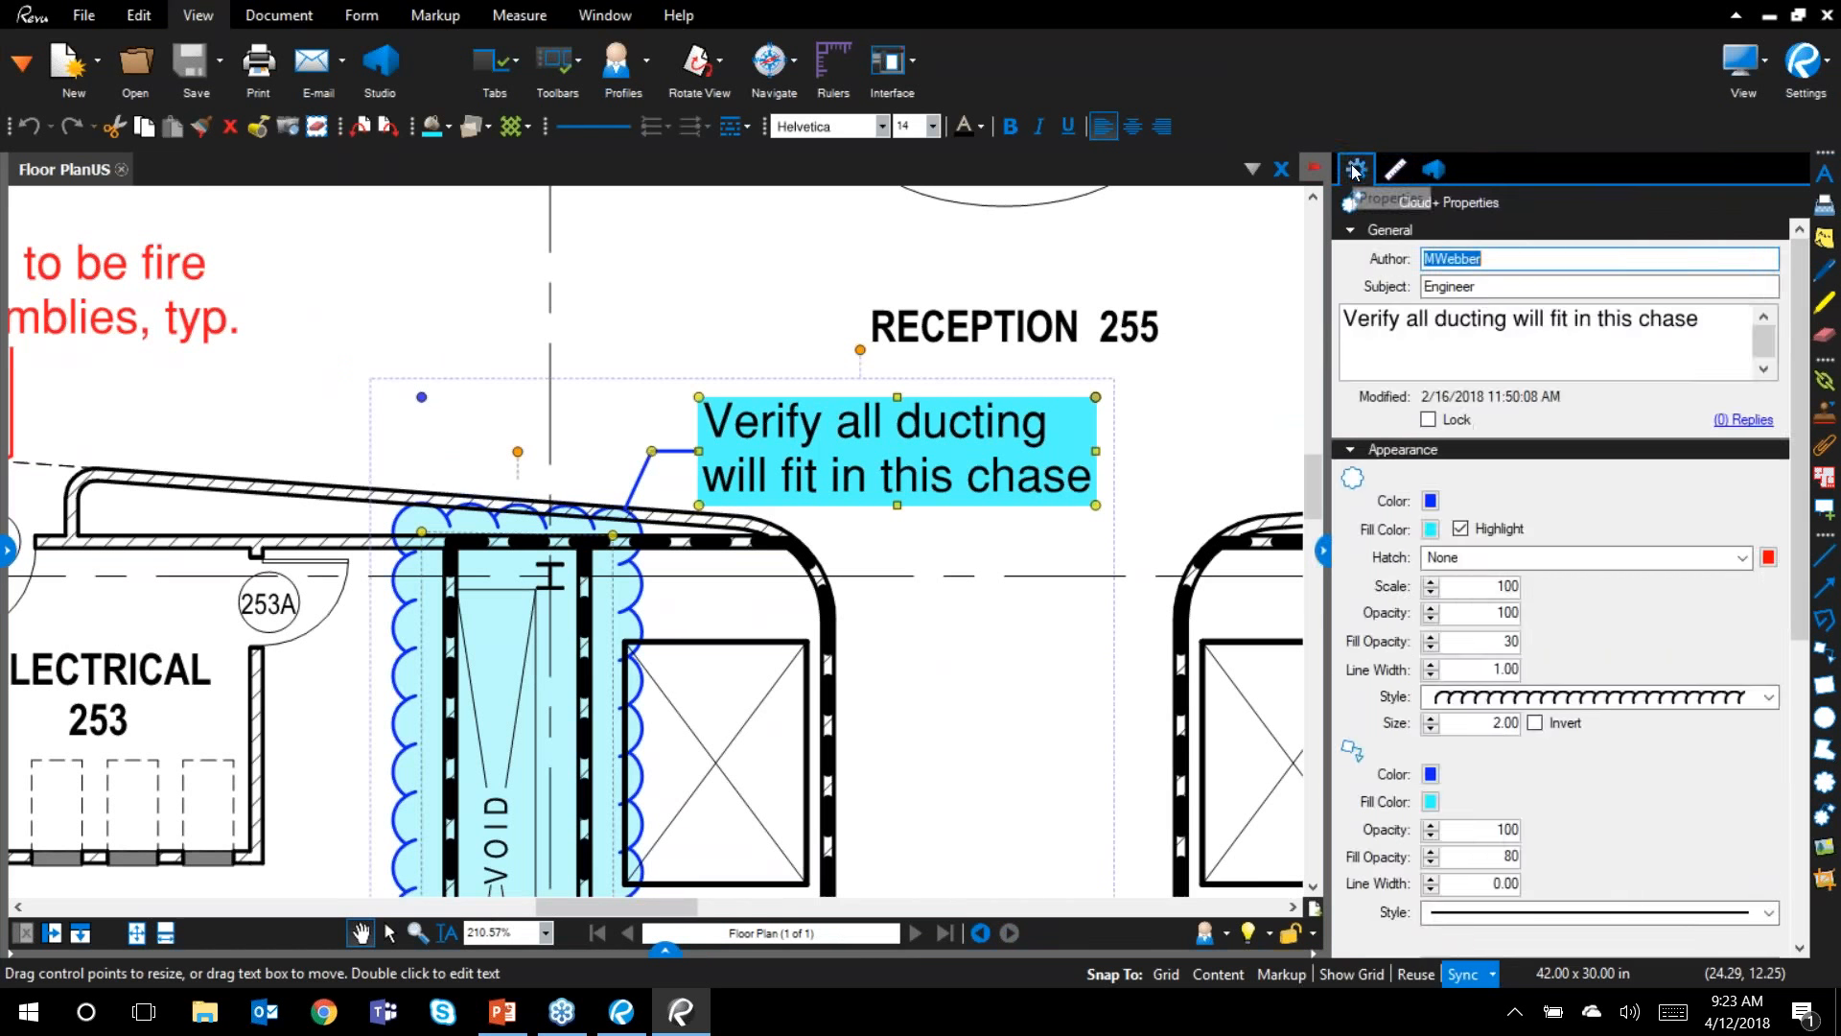
Step: Change the ducting callout's leader and text box line color to purple and its fill color to green
left_click(1430, 774)
left_click(1605, 860)
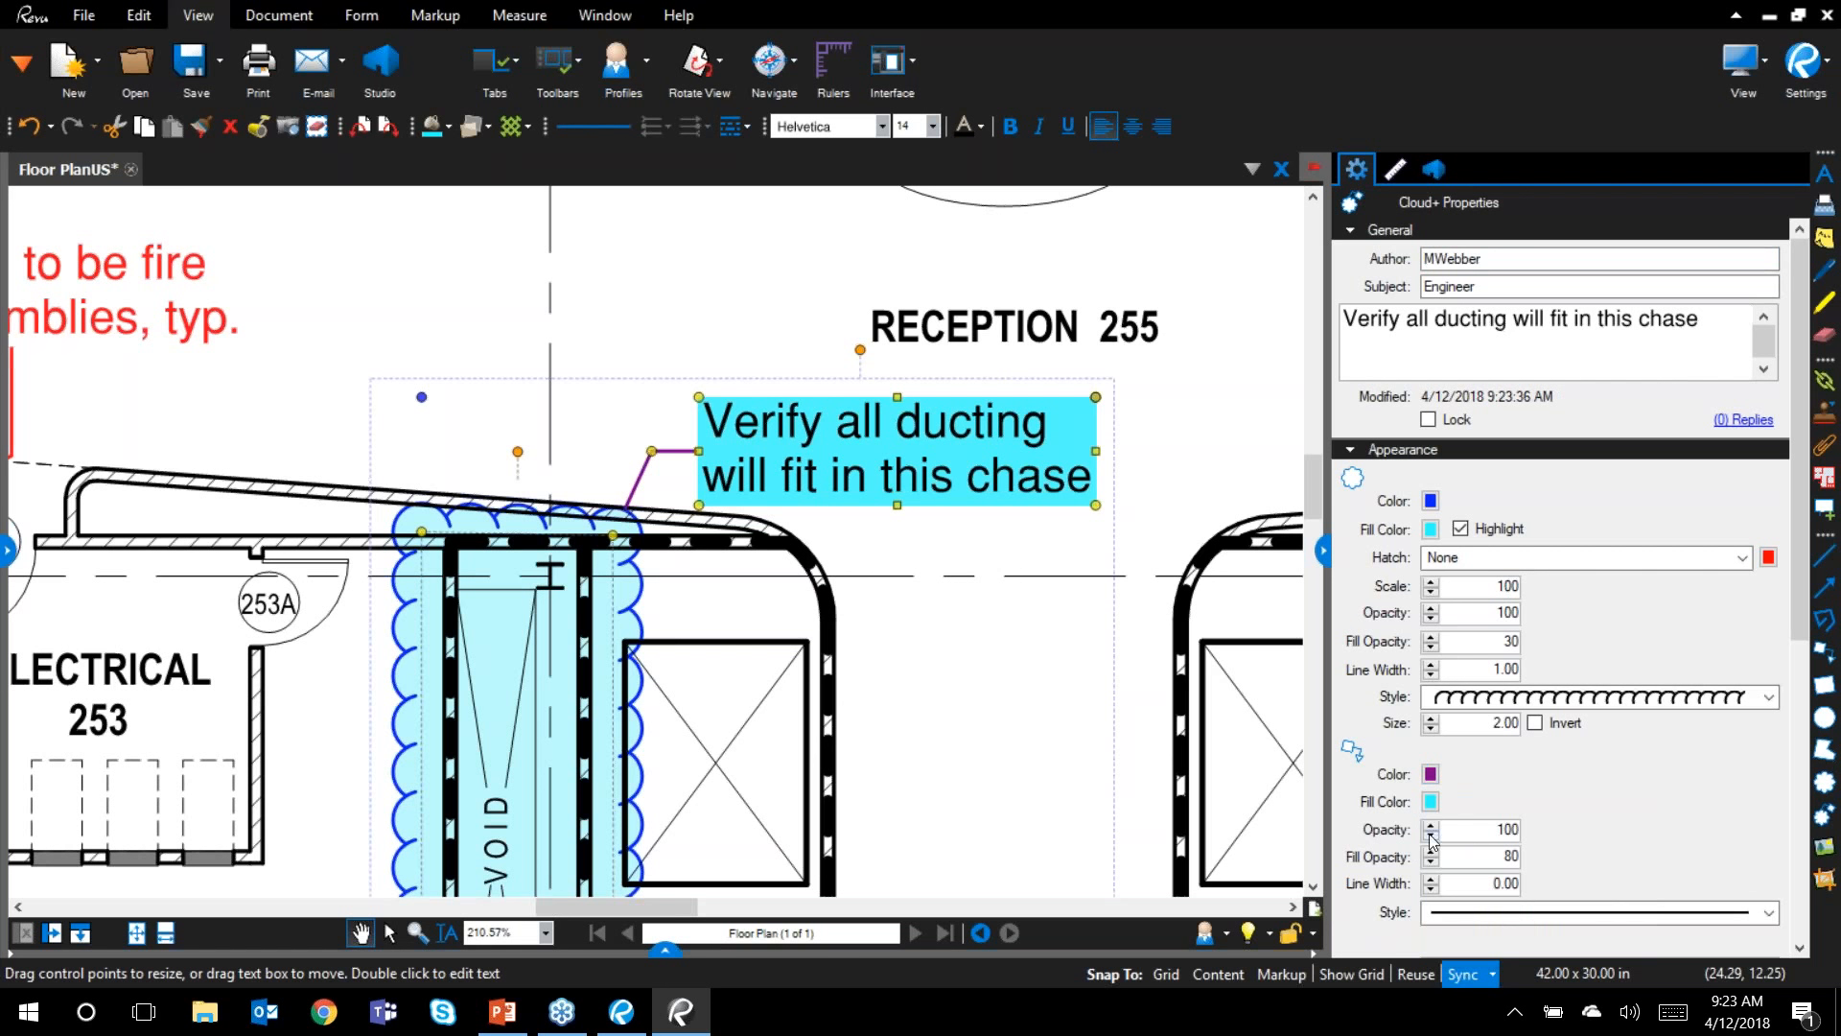
left_click(1431, 801)
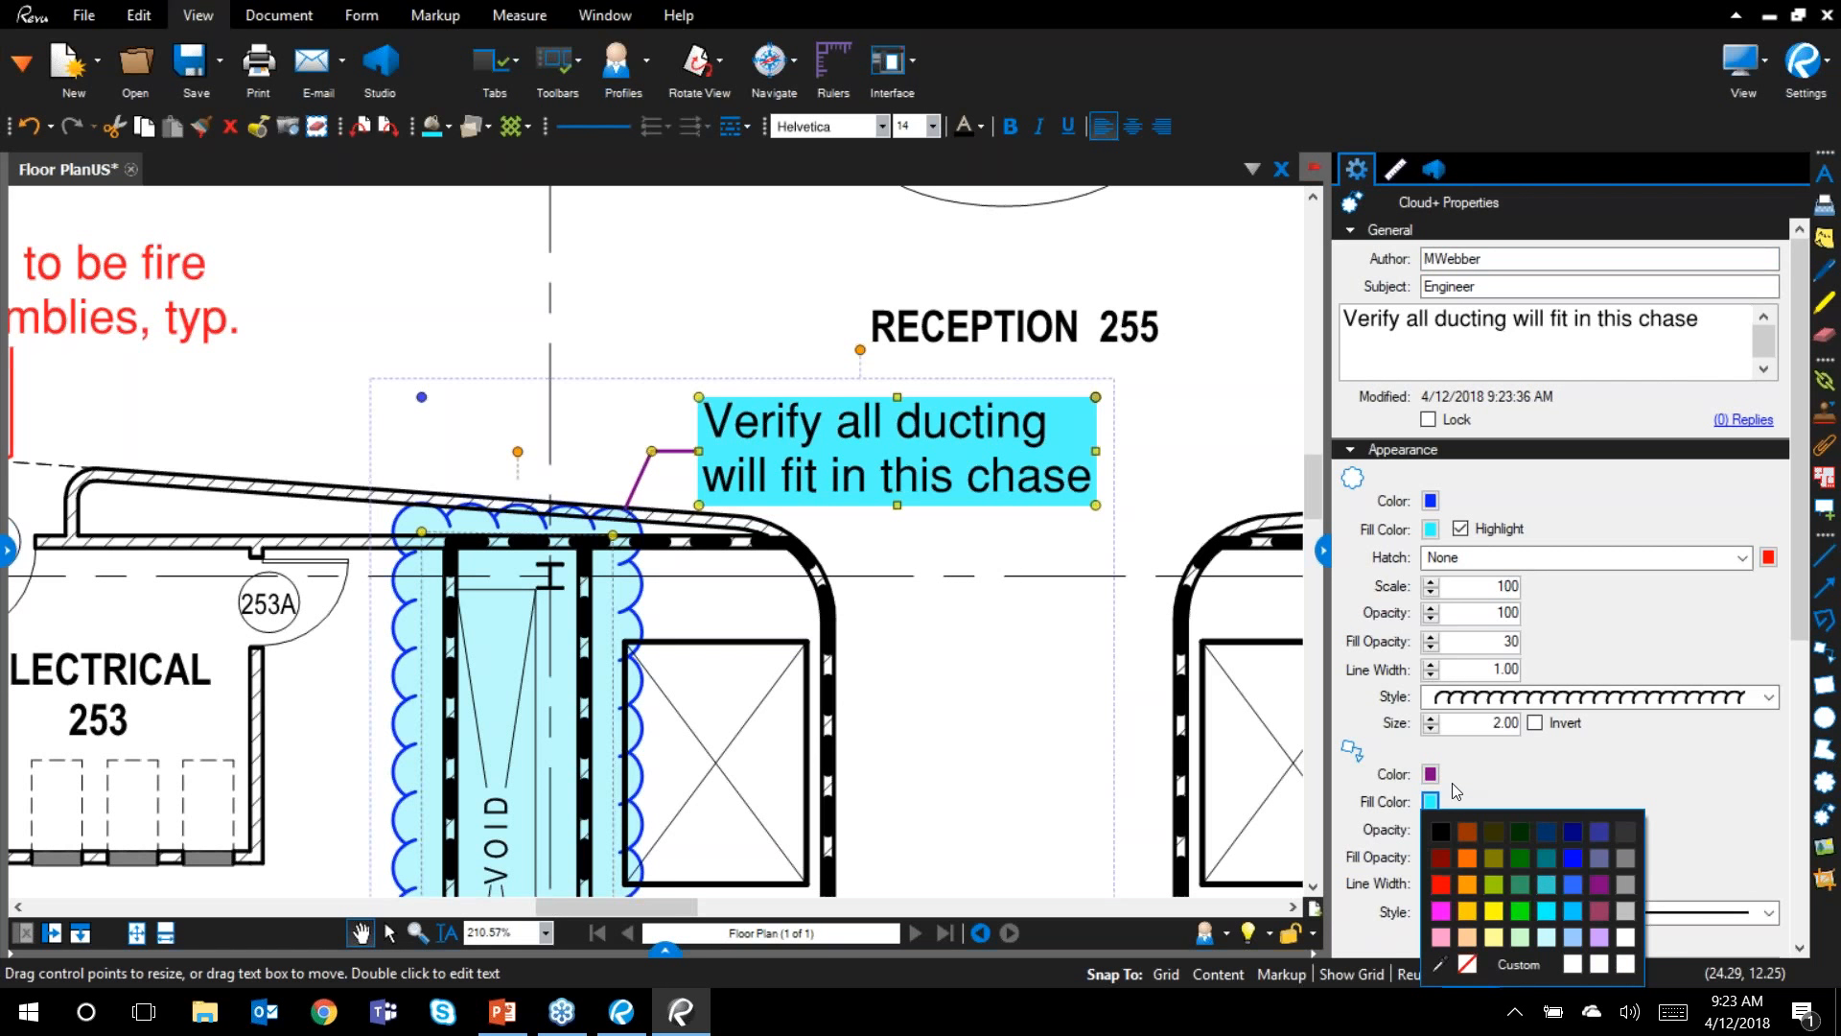
left_click(1525, 901)
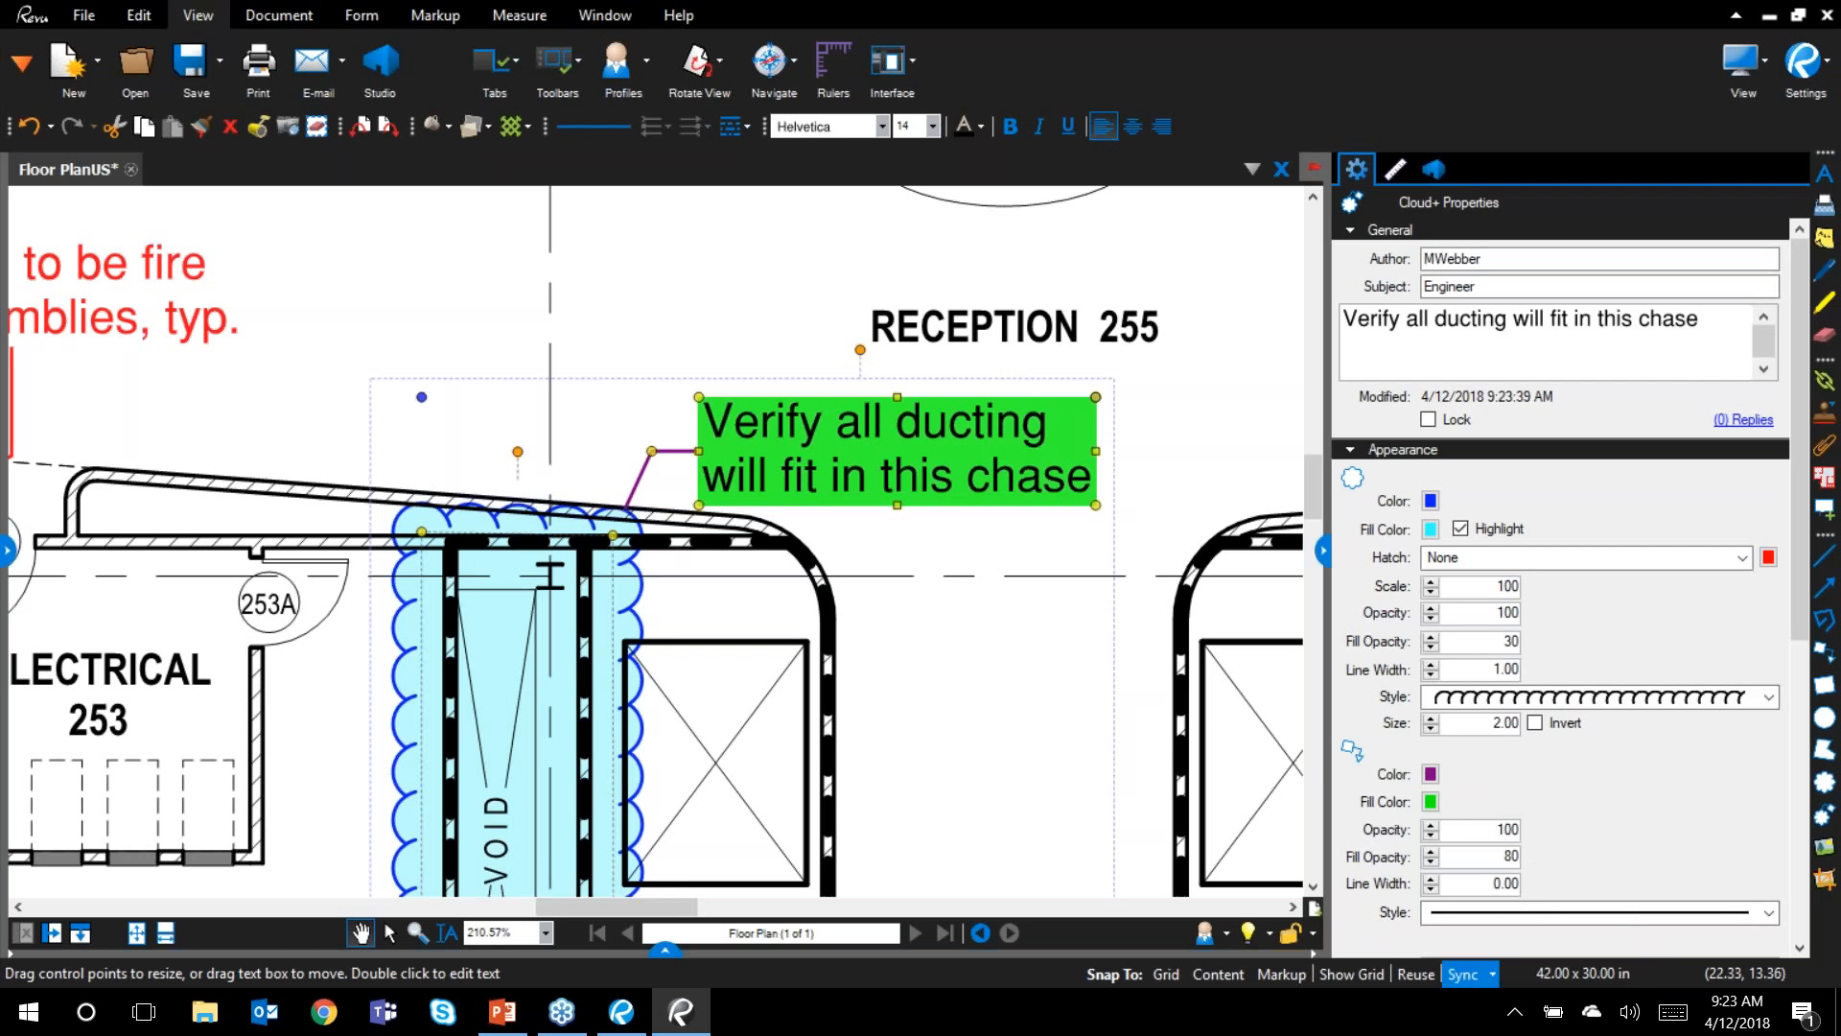
Step: Increase the line width of the ducting callout's text box and leader to 2.00
left_click(1431, 878)
left_click(1432, 879)
left_click(1431, 880)
left_click(1431, 879)
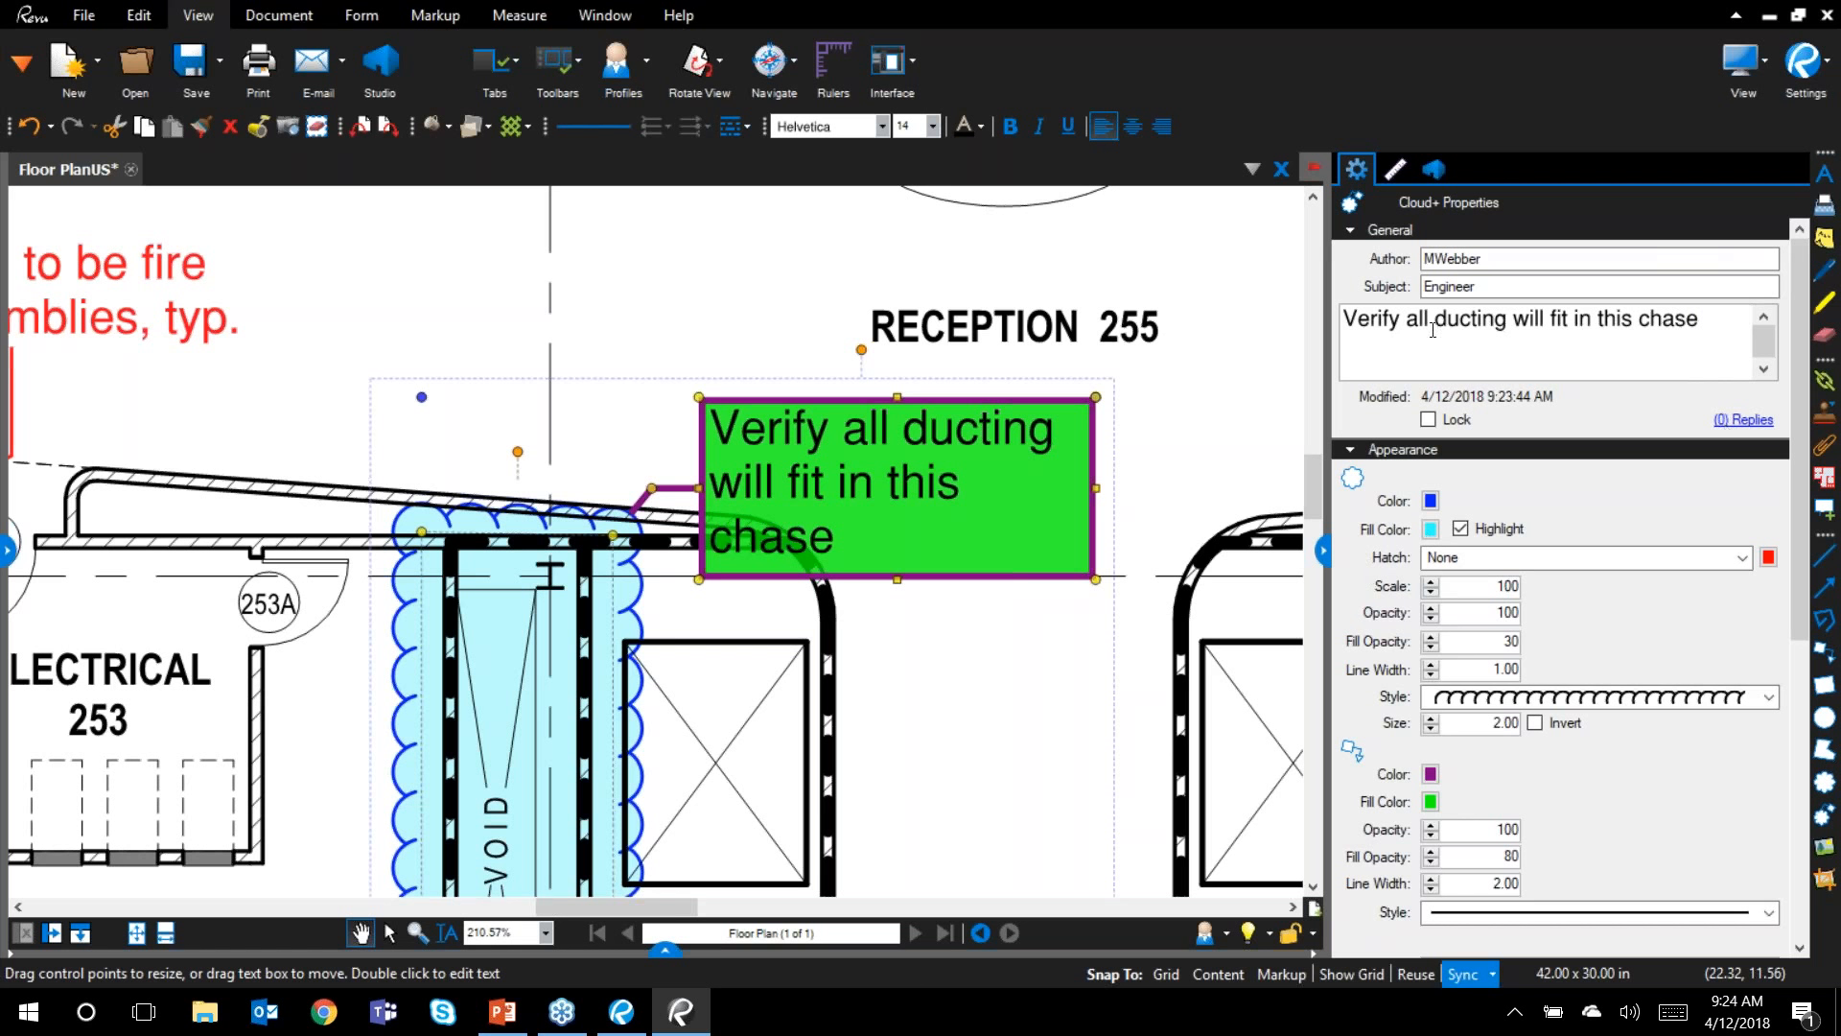
Step: Switch to the newer Revu window and give the "Provide enlarged plan for equip. layout" callout a dark magenta line and green fill
left_click(611, 1024)
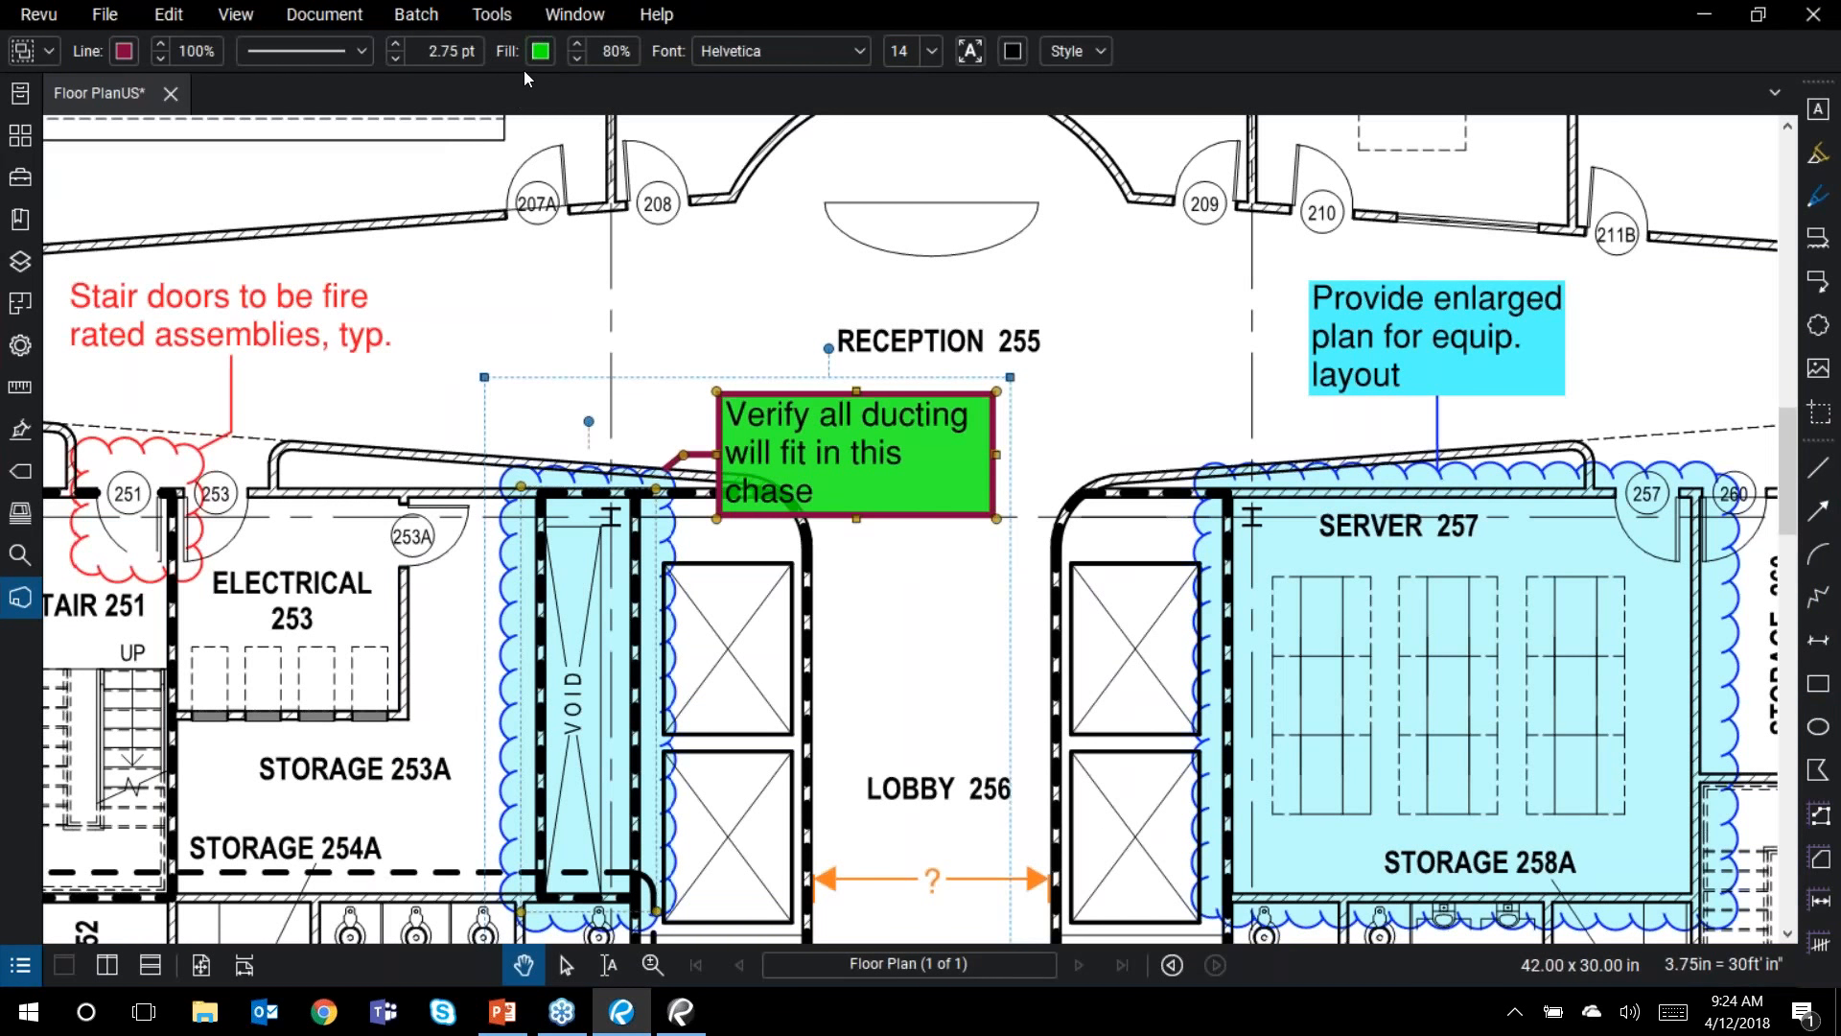
left_click_drag(575, 740, 572, 750)
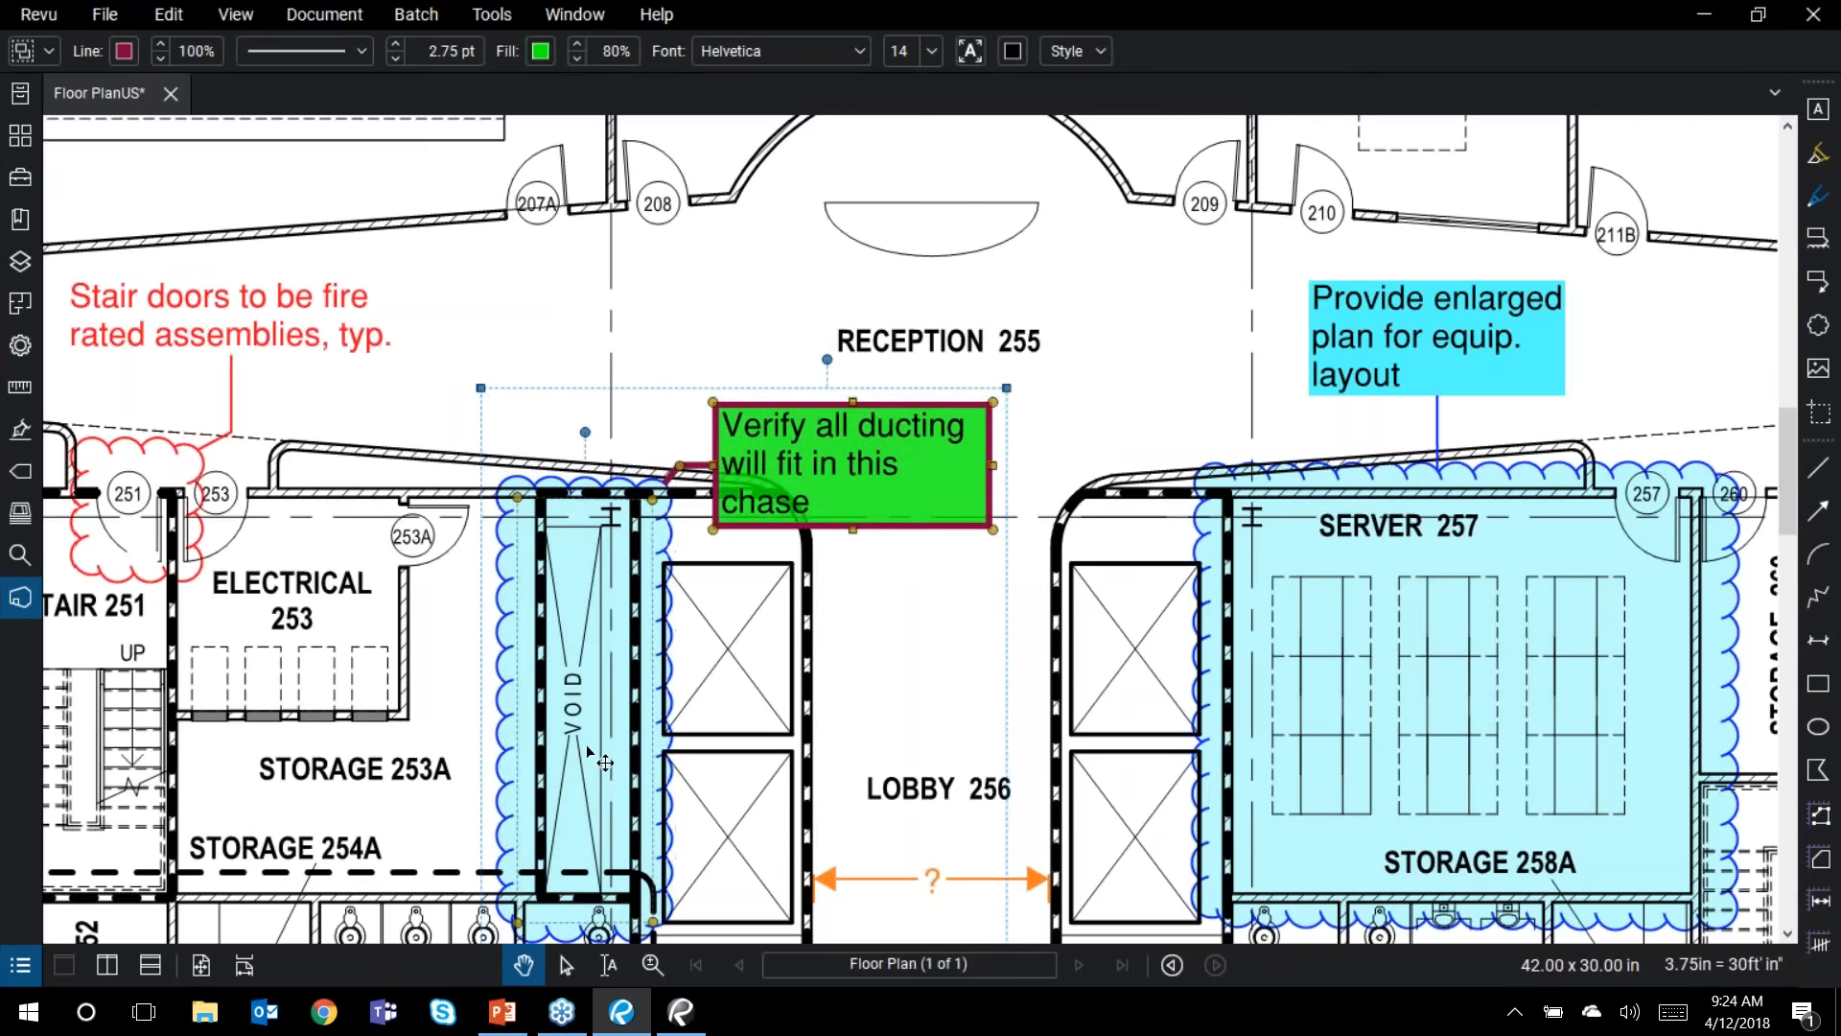
left_click(1234, 600)
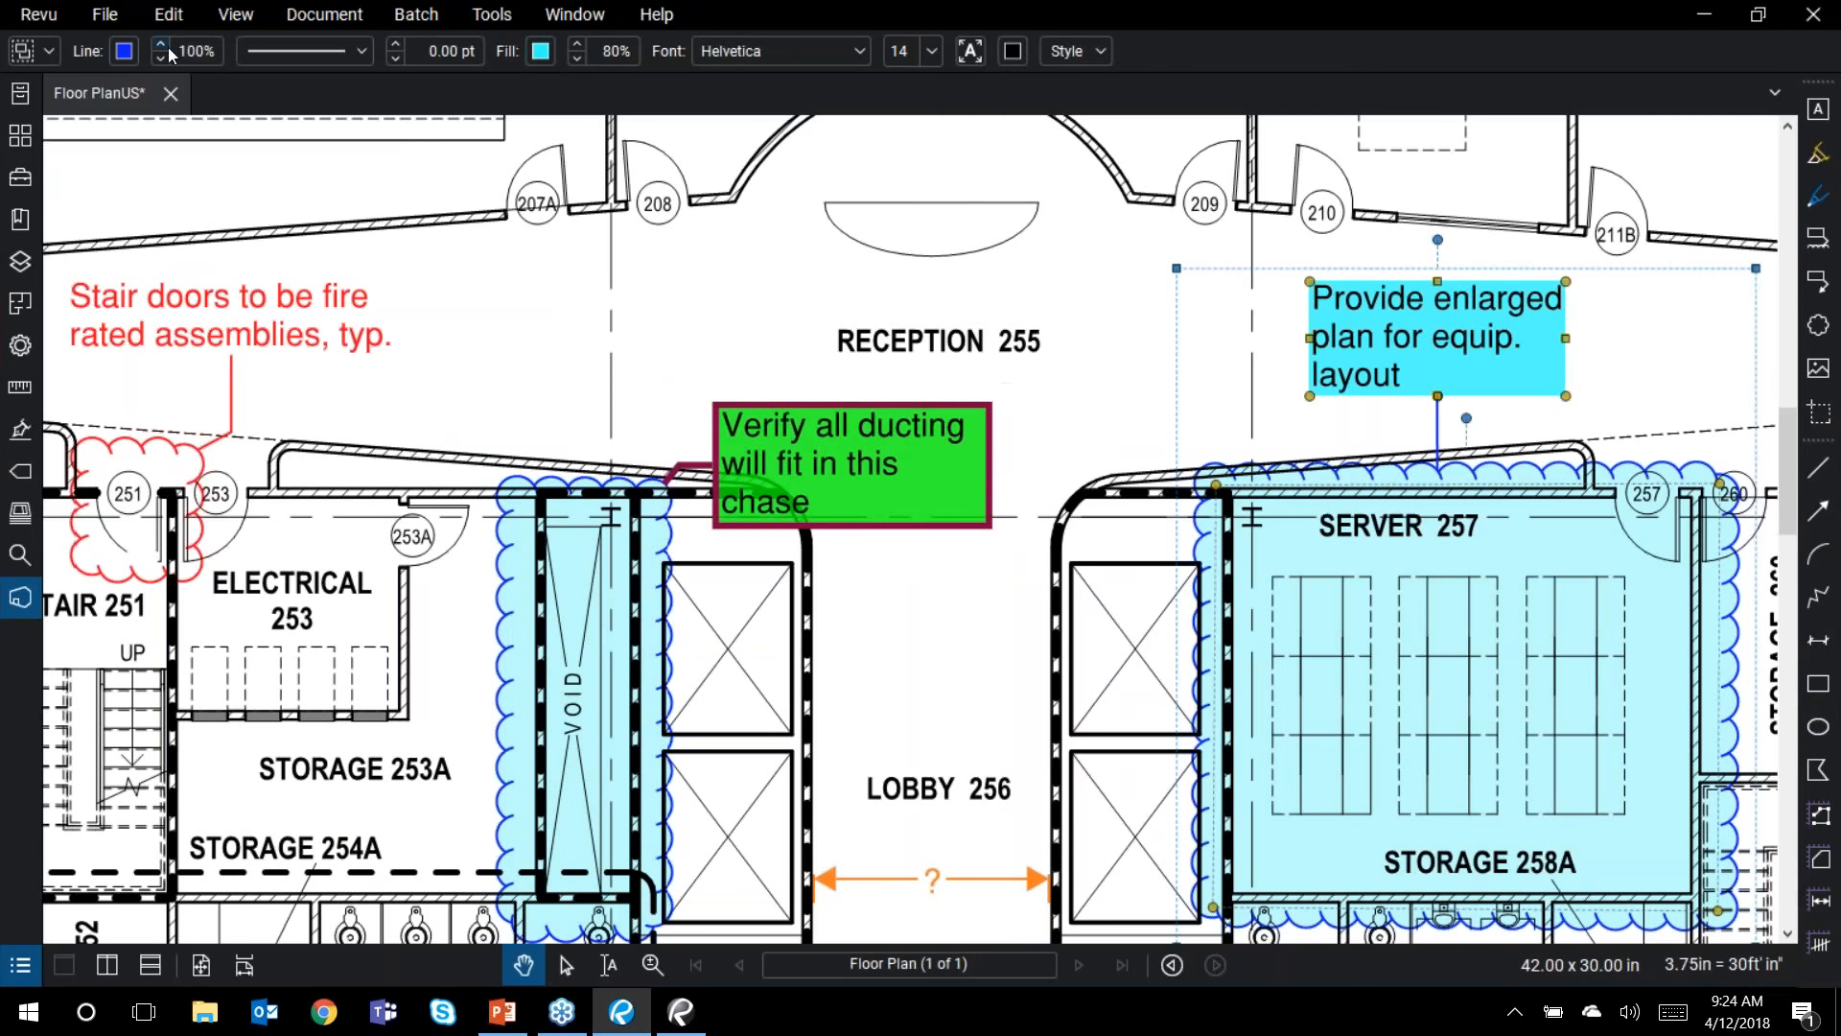
left_click(123, 51)
left_click(165, 131)
left_click(540, 51)
left_click(414, 131)
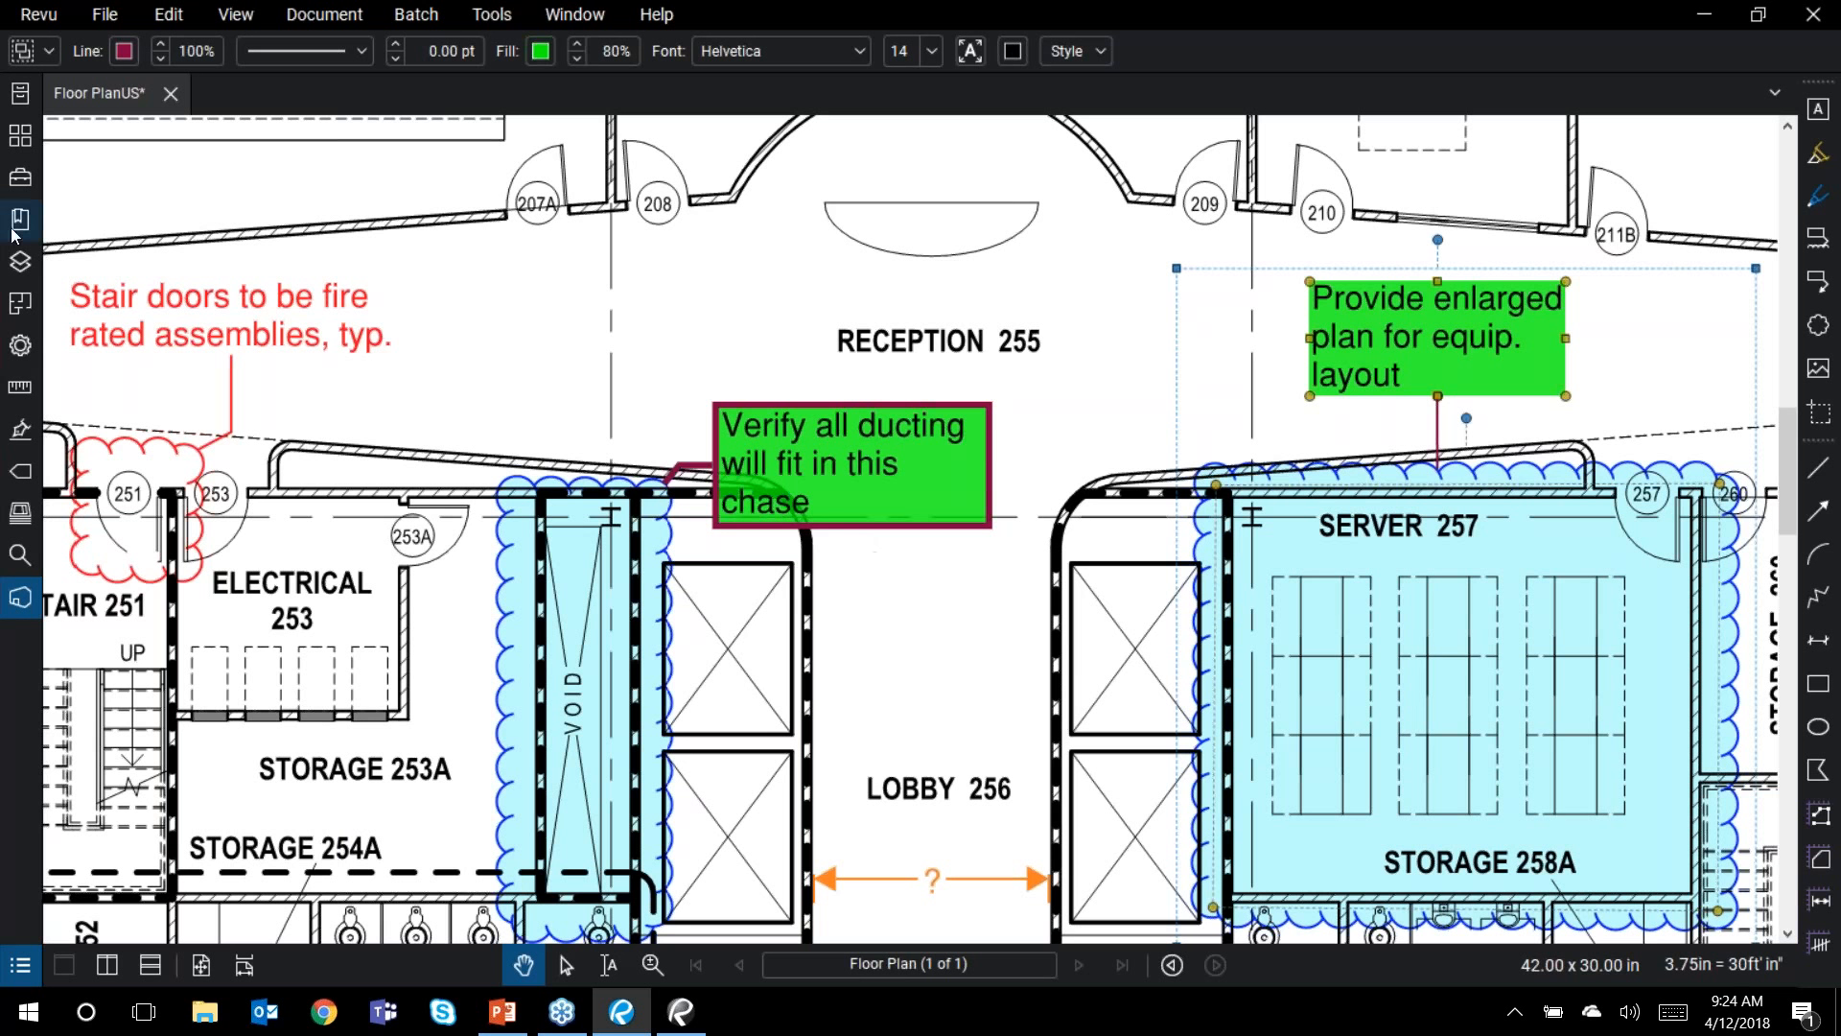
Step: Show the Tool Chest, widen it, and switch through the Thumbnails, Layers and Spaces panels to compare panel widths
left_click(21, 178)
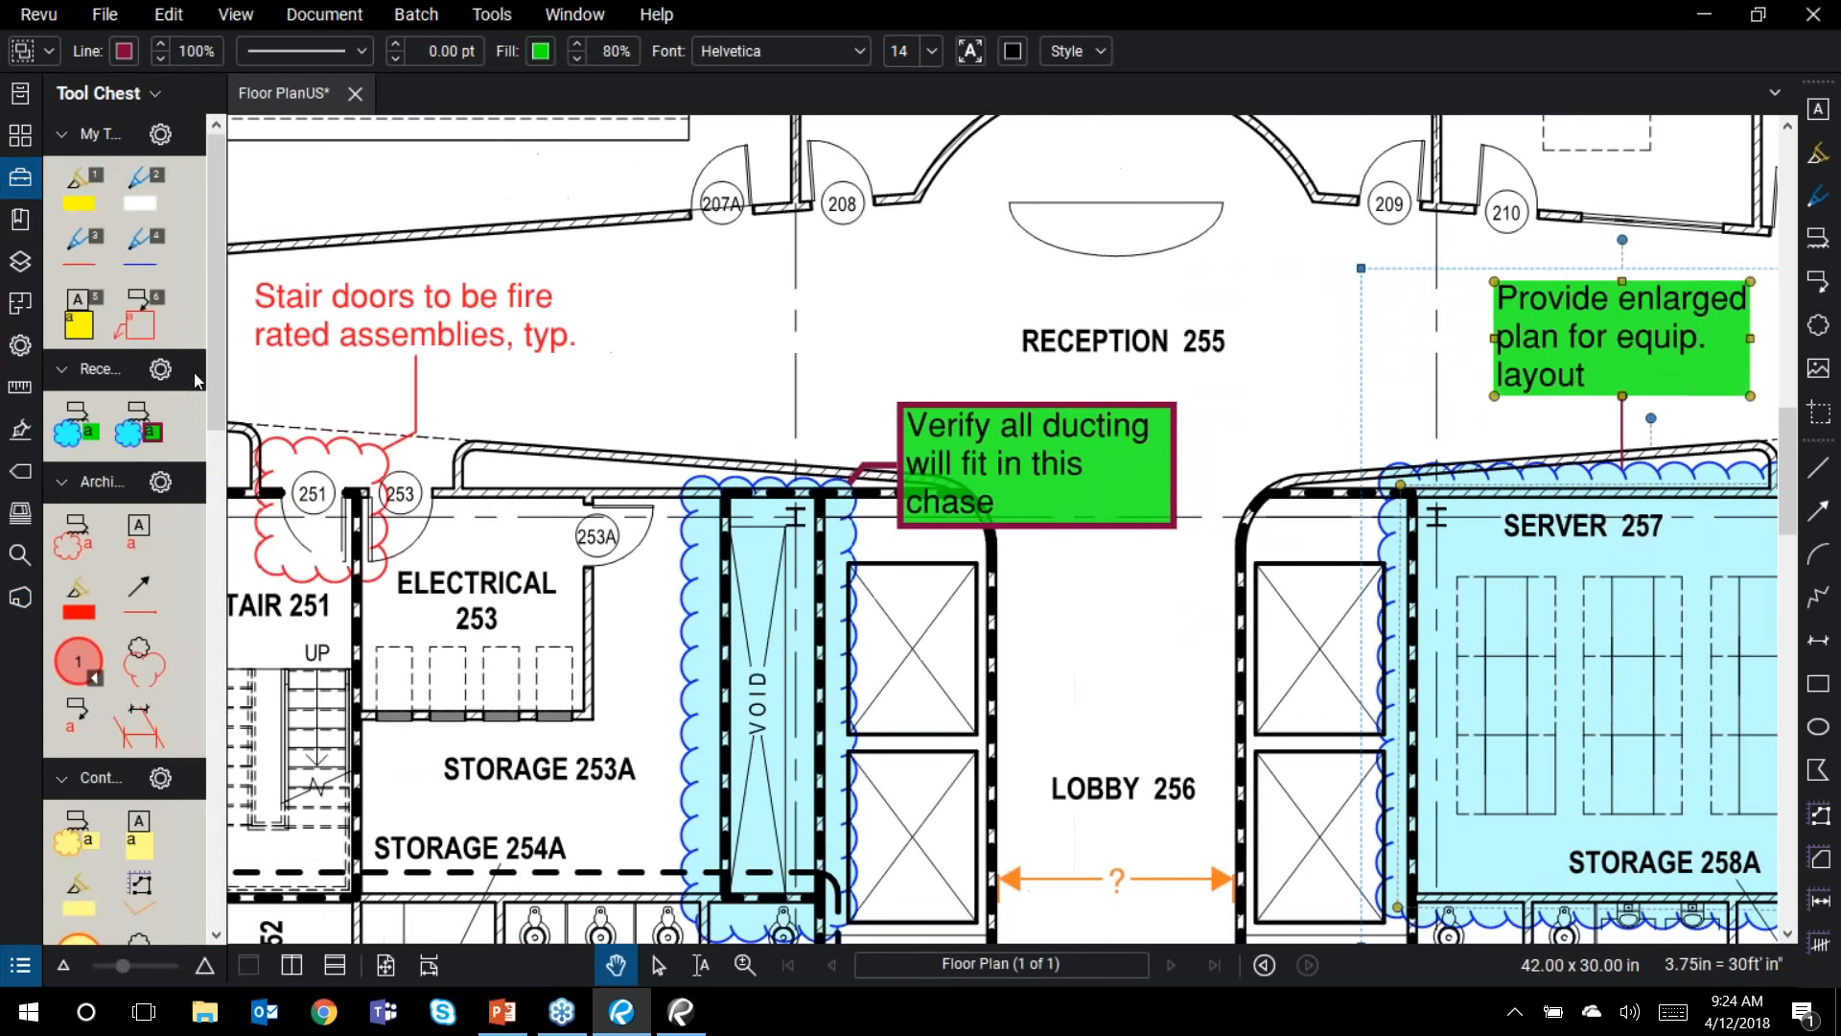
left_click_drag(222, 400, 296, 400)
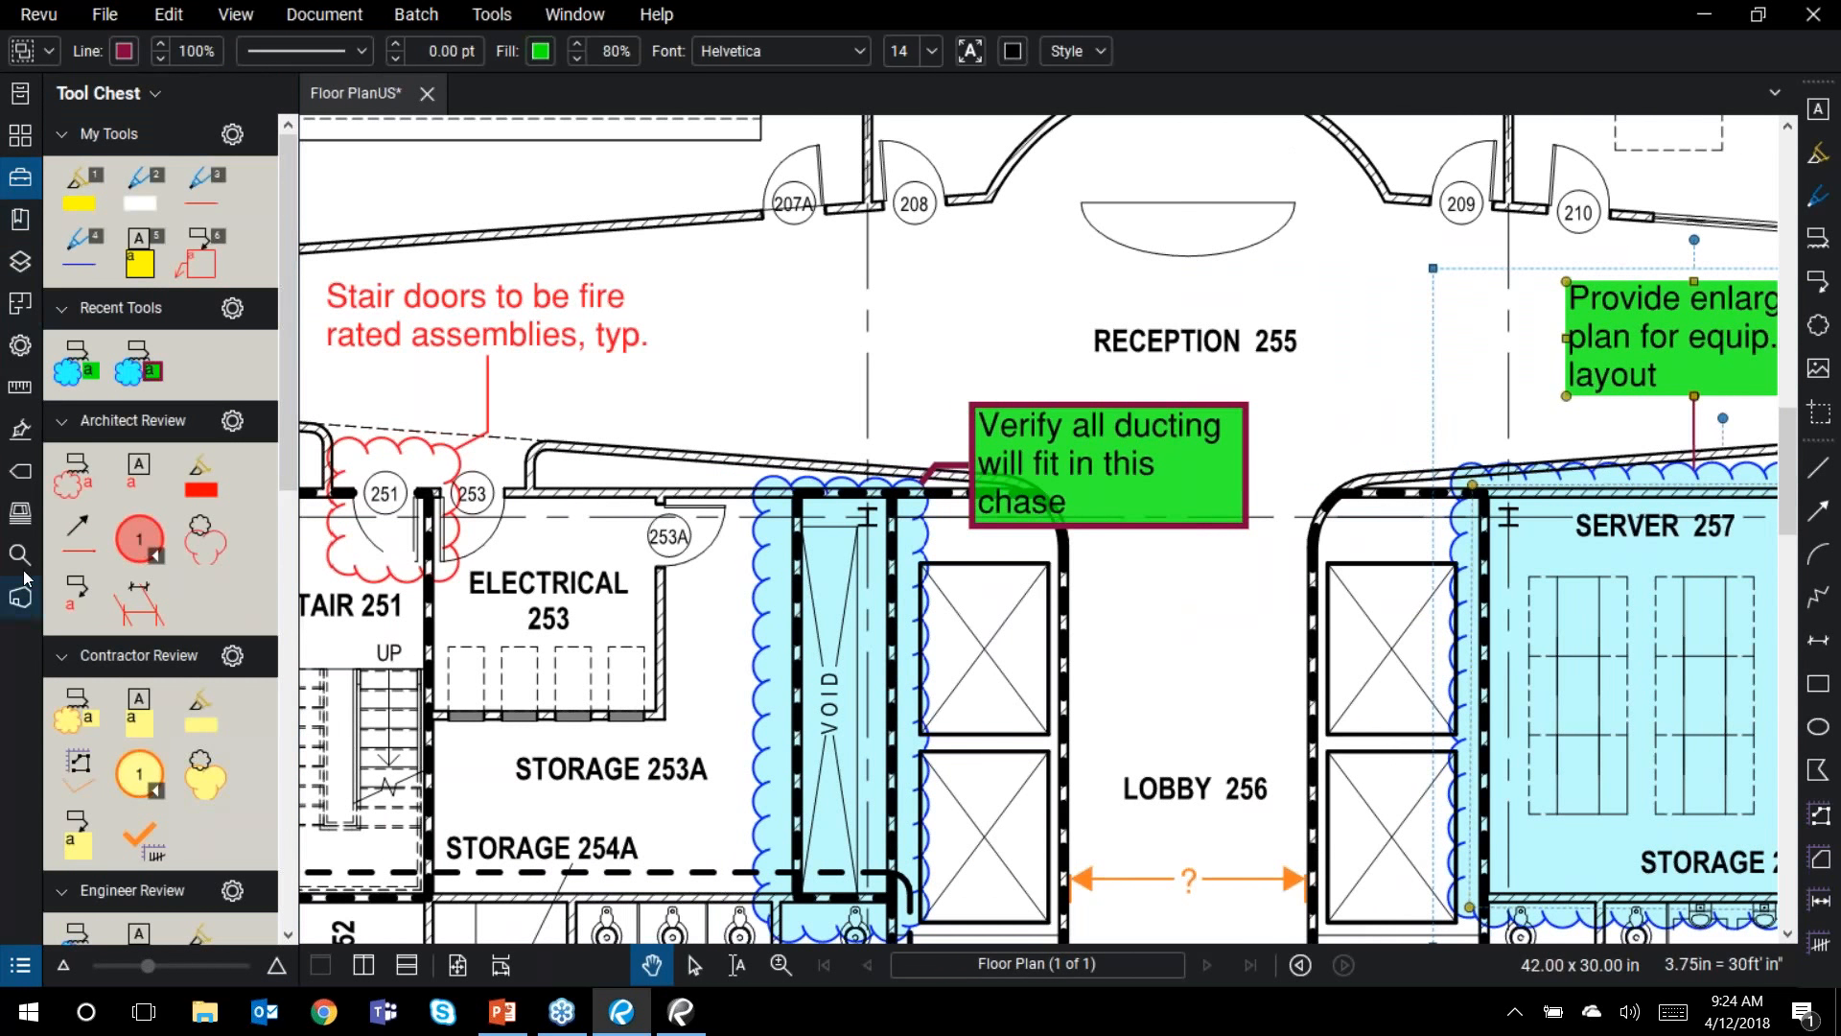
left_click(20, 137)
left_click(19, 178)
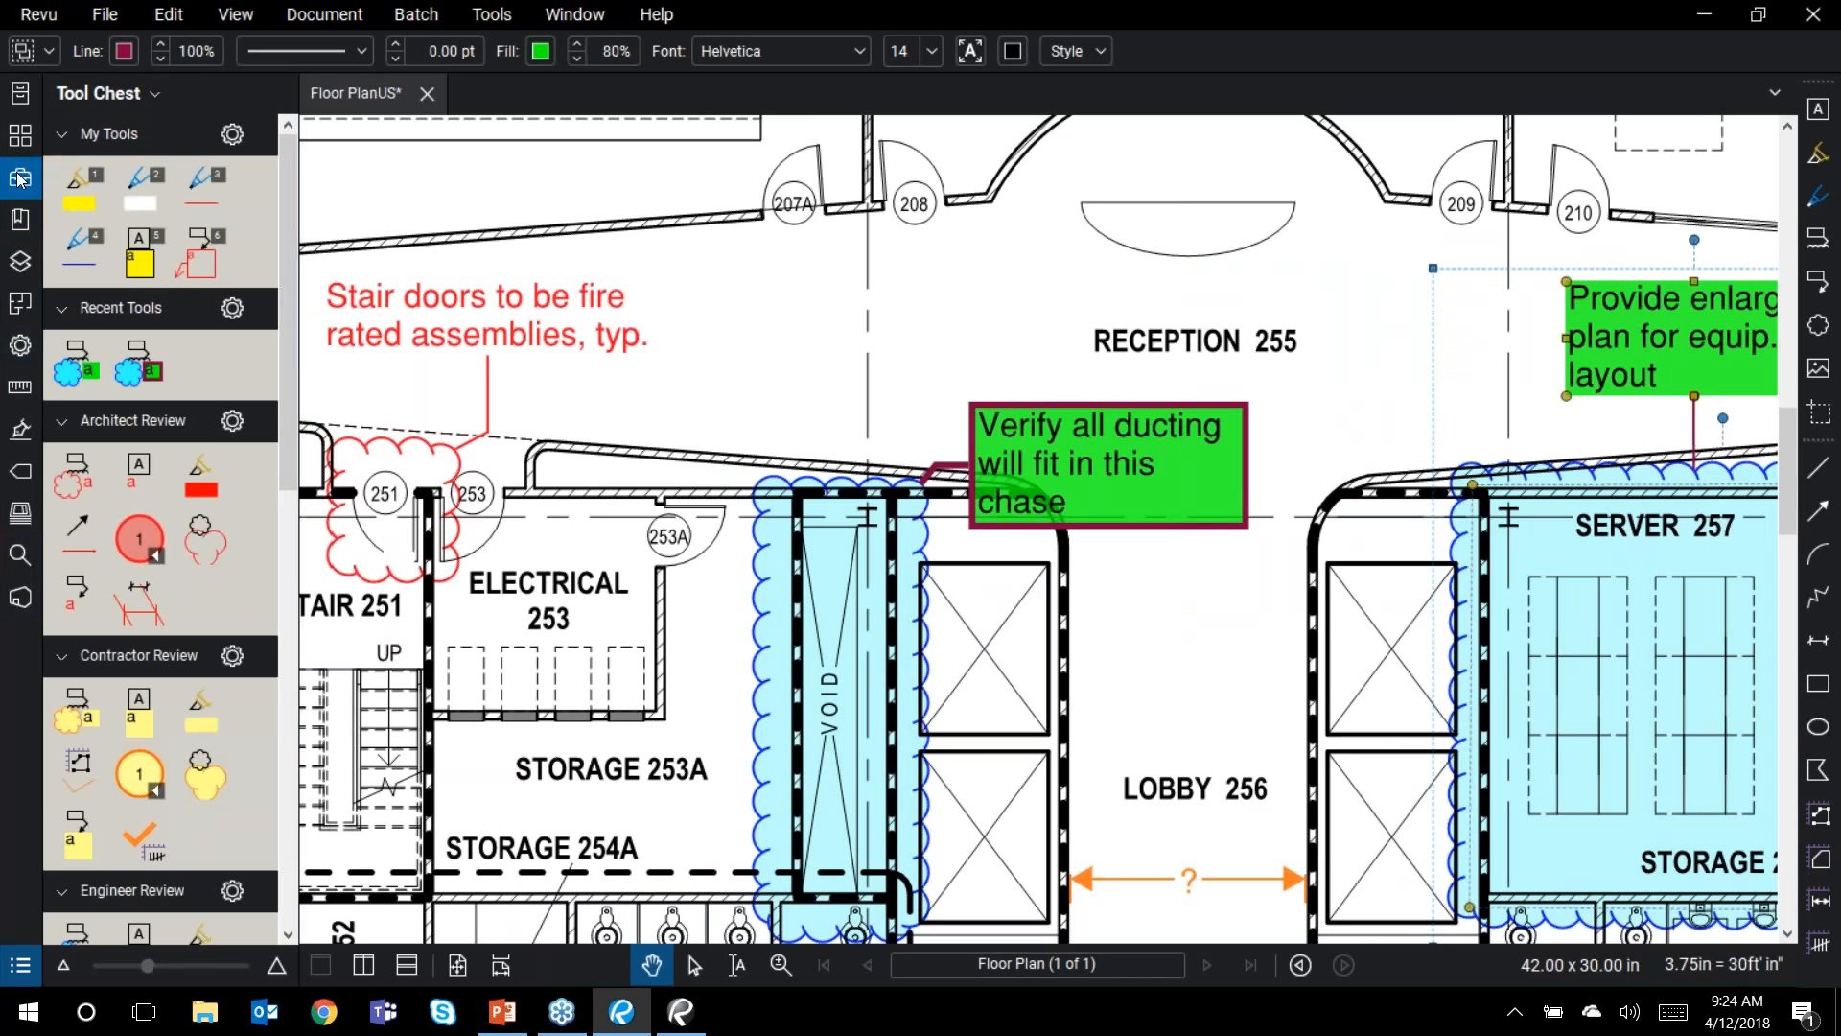
left_click(27, 273)
left_click(28, 310)
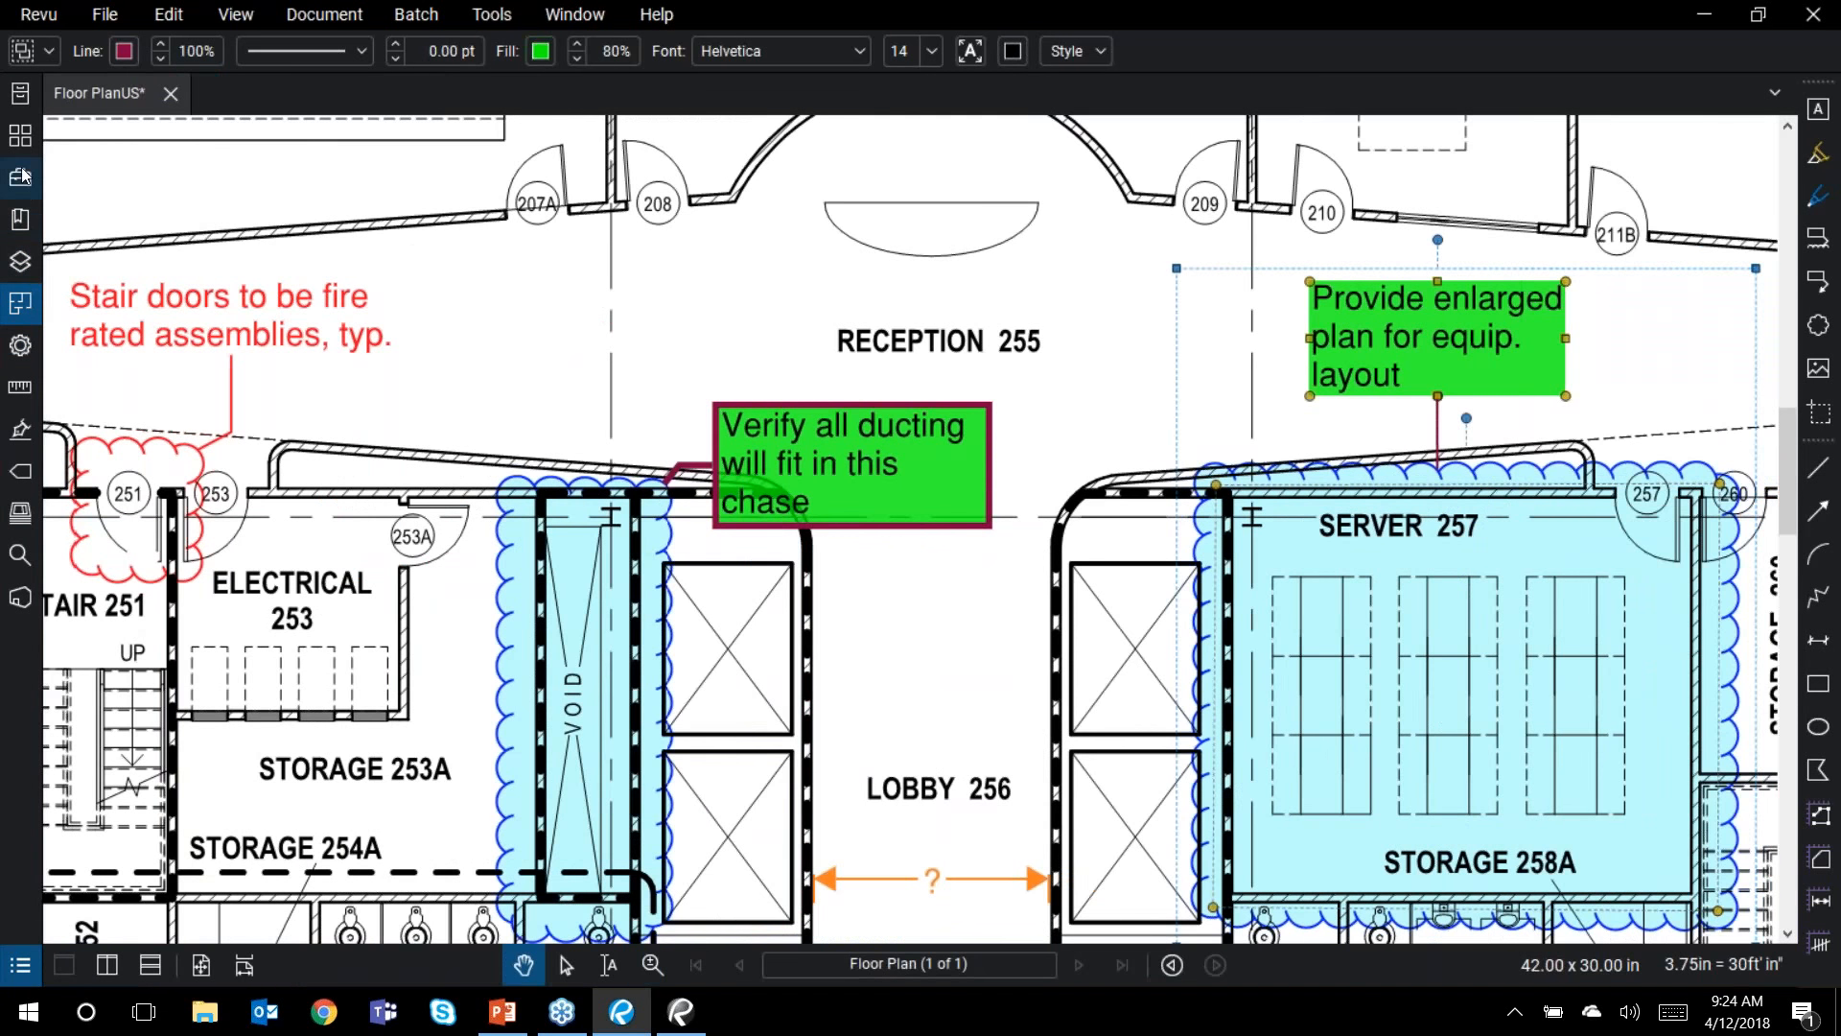
Step: Reopen the Tool Chest, widen it further and enlarge its tool icons slightly
left_click(22, 175)
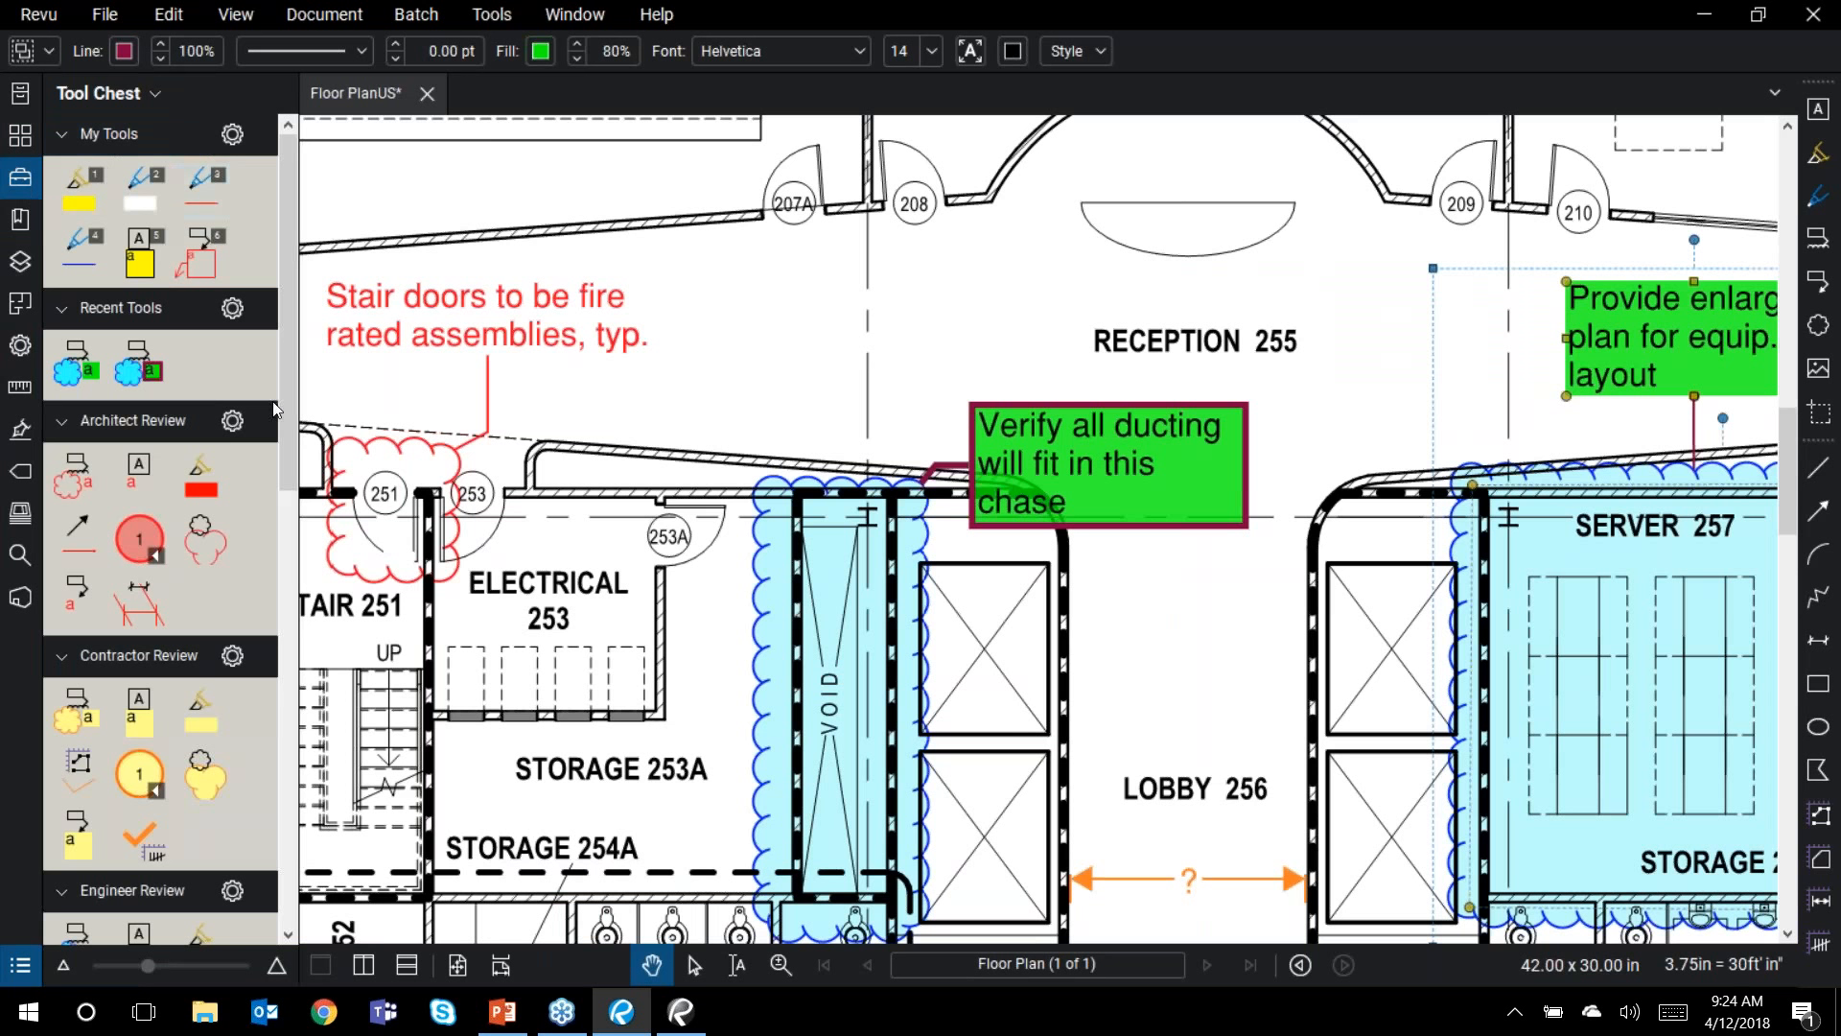
left_click_drag(298, 426, 380, 427)
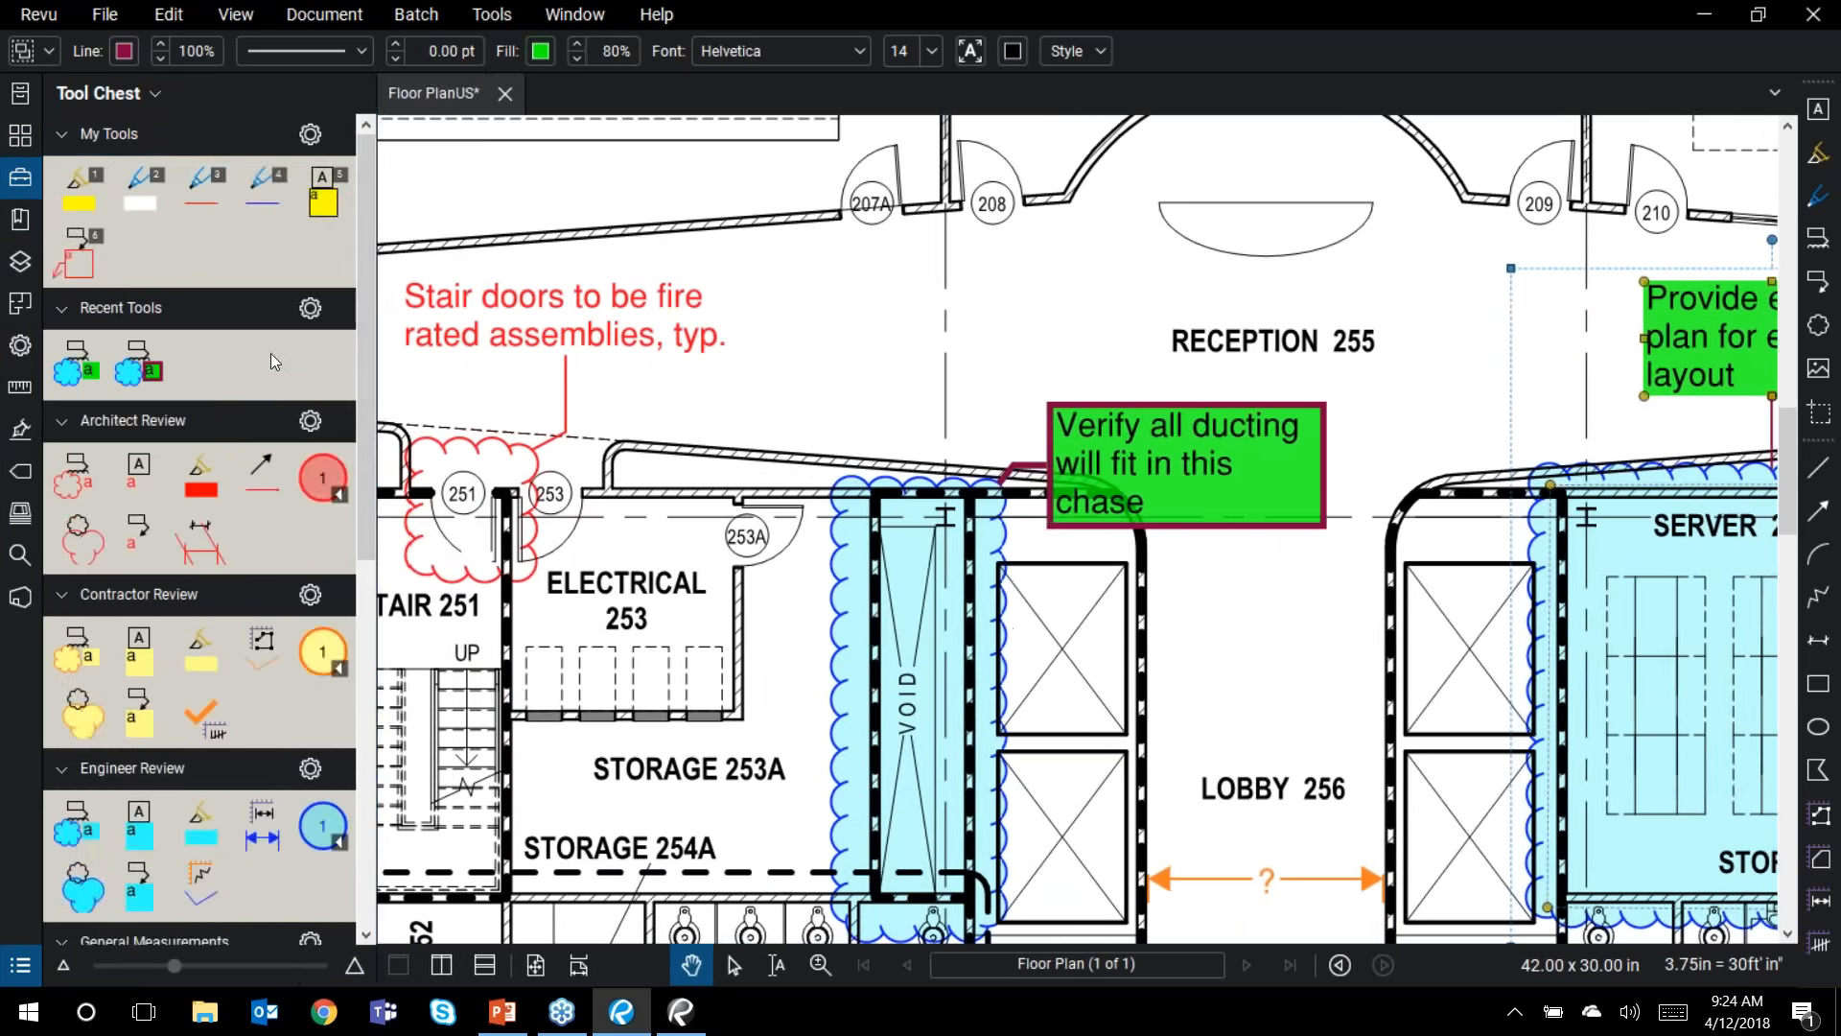
left_click(186, 973)
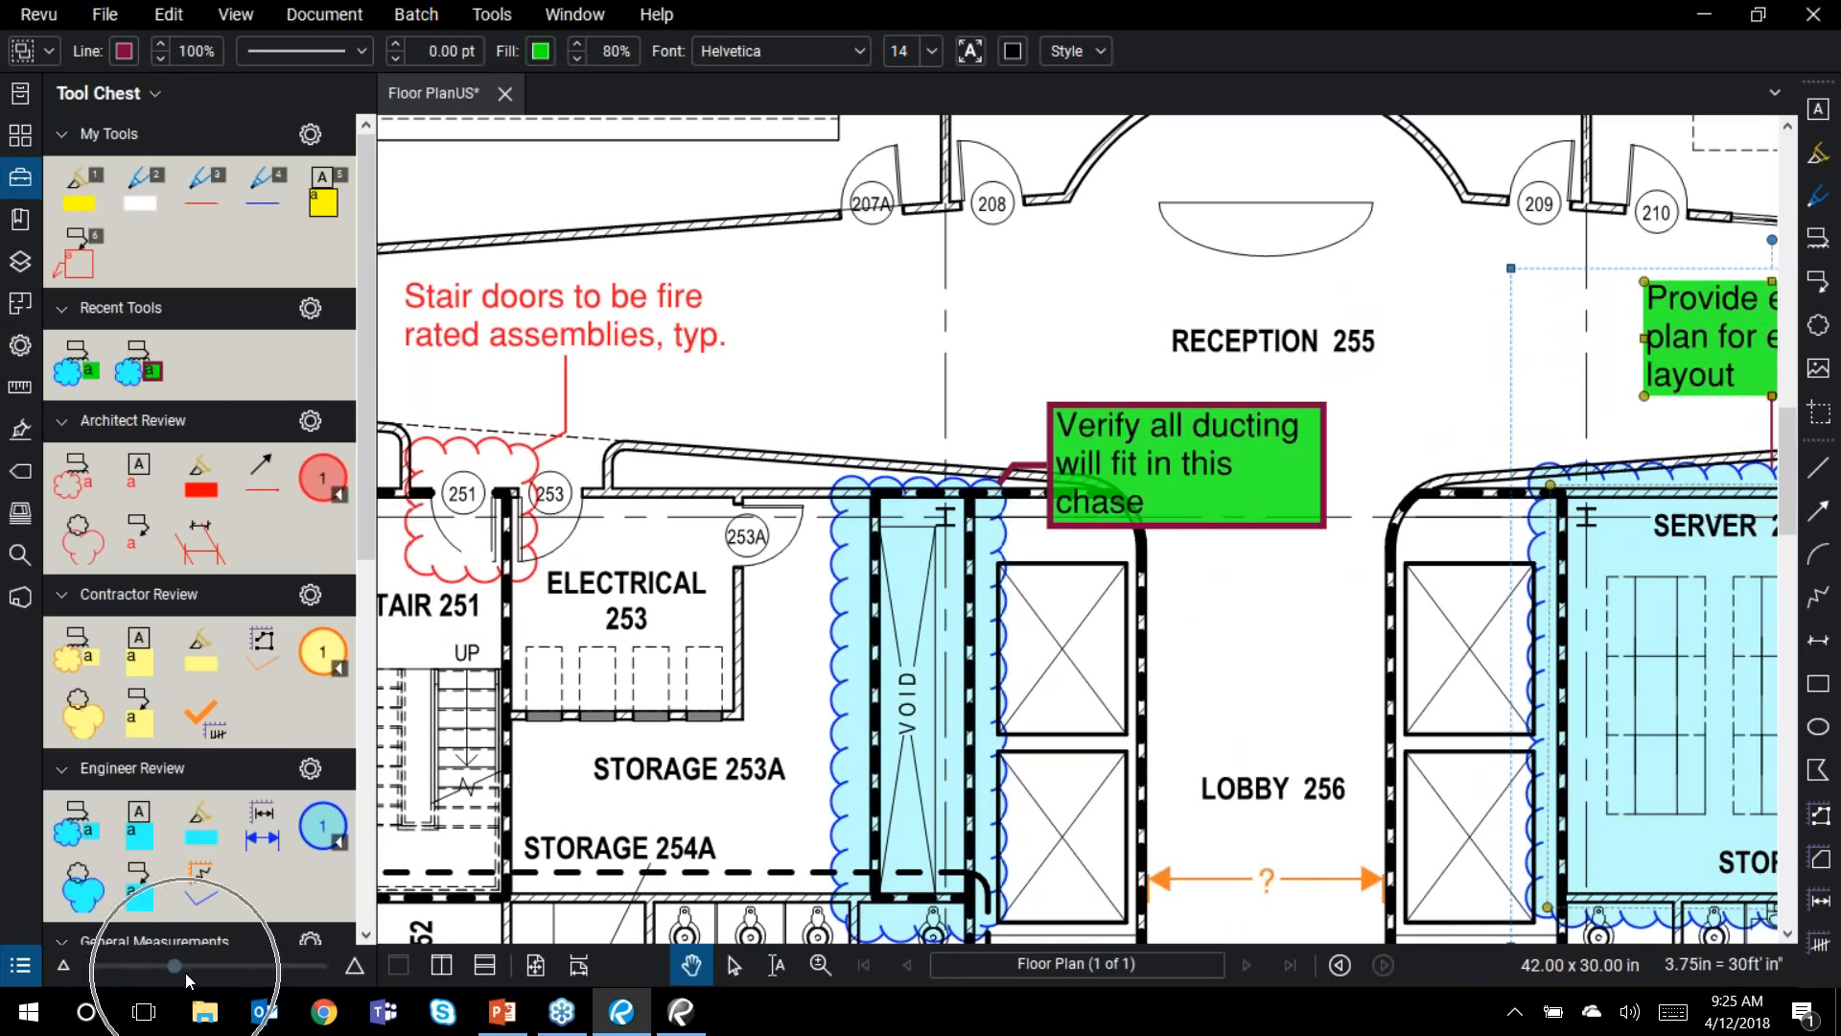
left_click(186, 972)
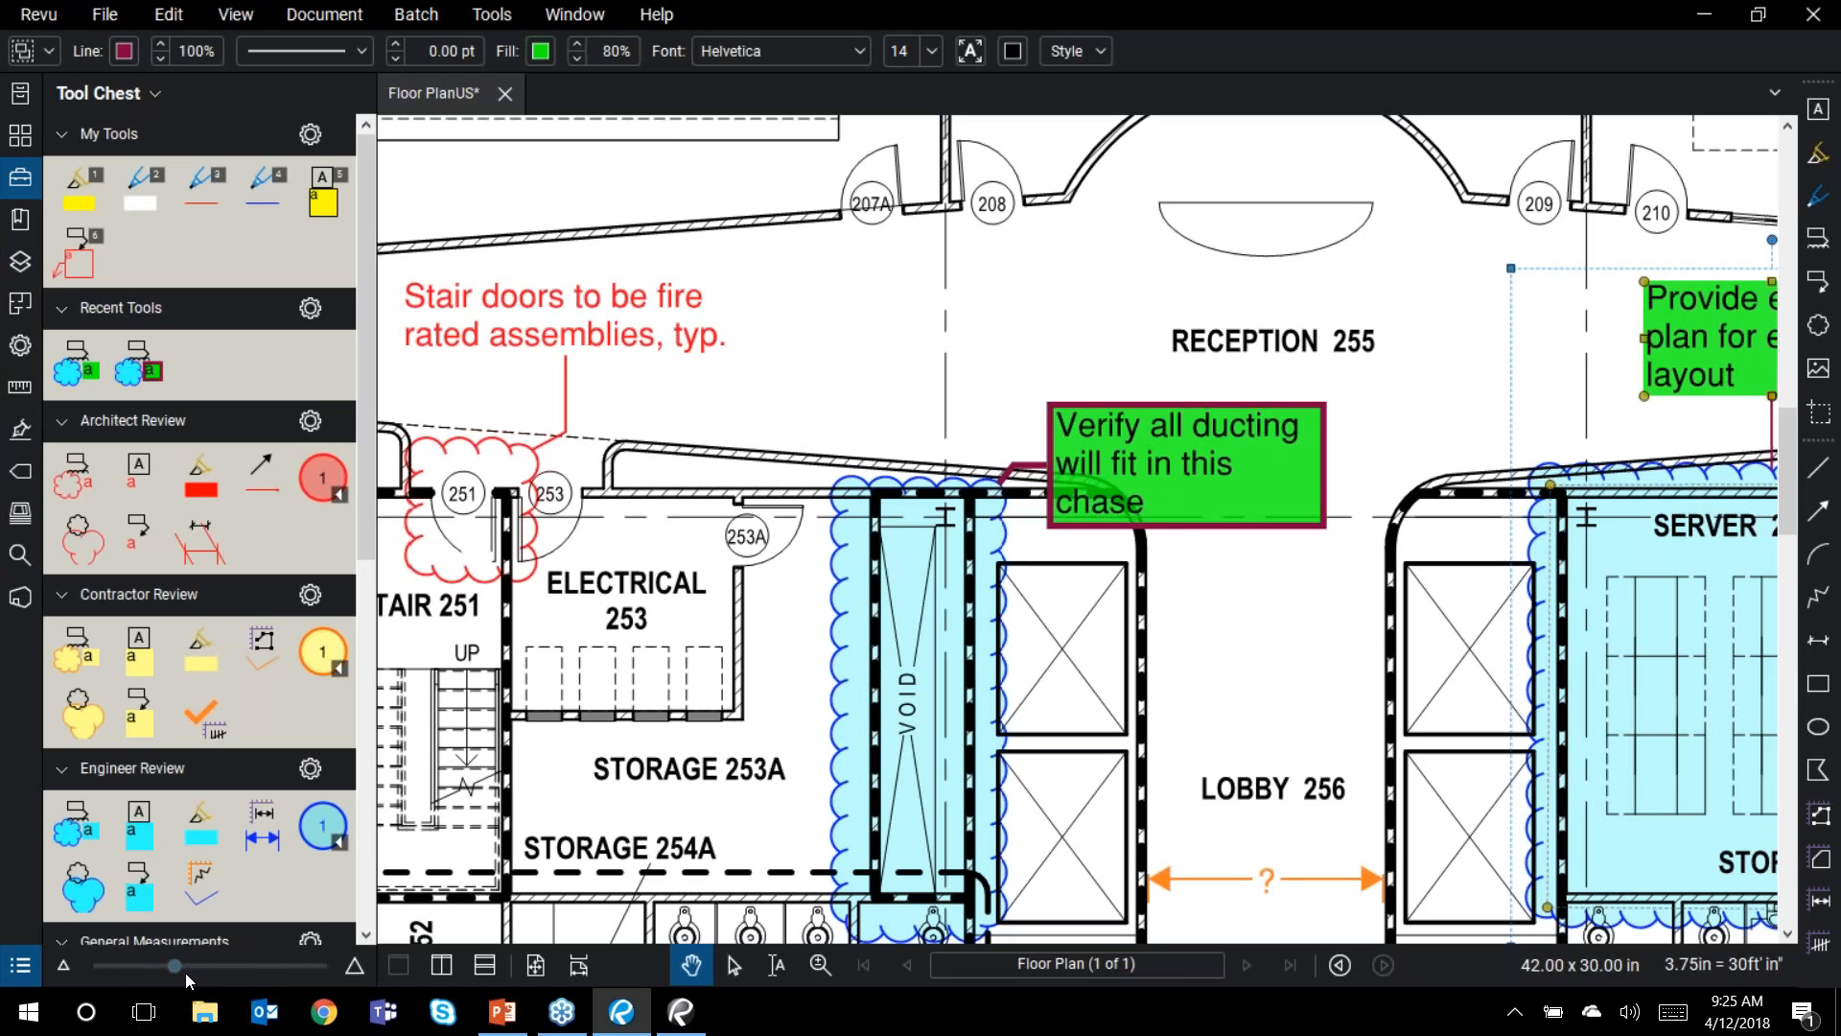
mouse_move(177, 970)
left_mouse_down()
mouse_move(99, 949)
mouse_move(312, 970)
mouse_move(141, 968)
mouse_move(204, 974)
left_mouse_up()
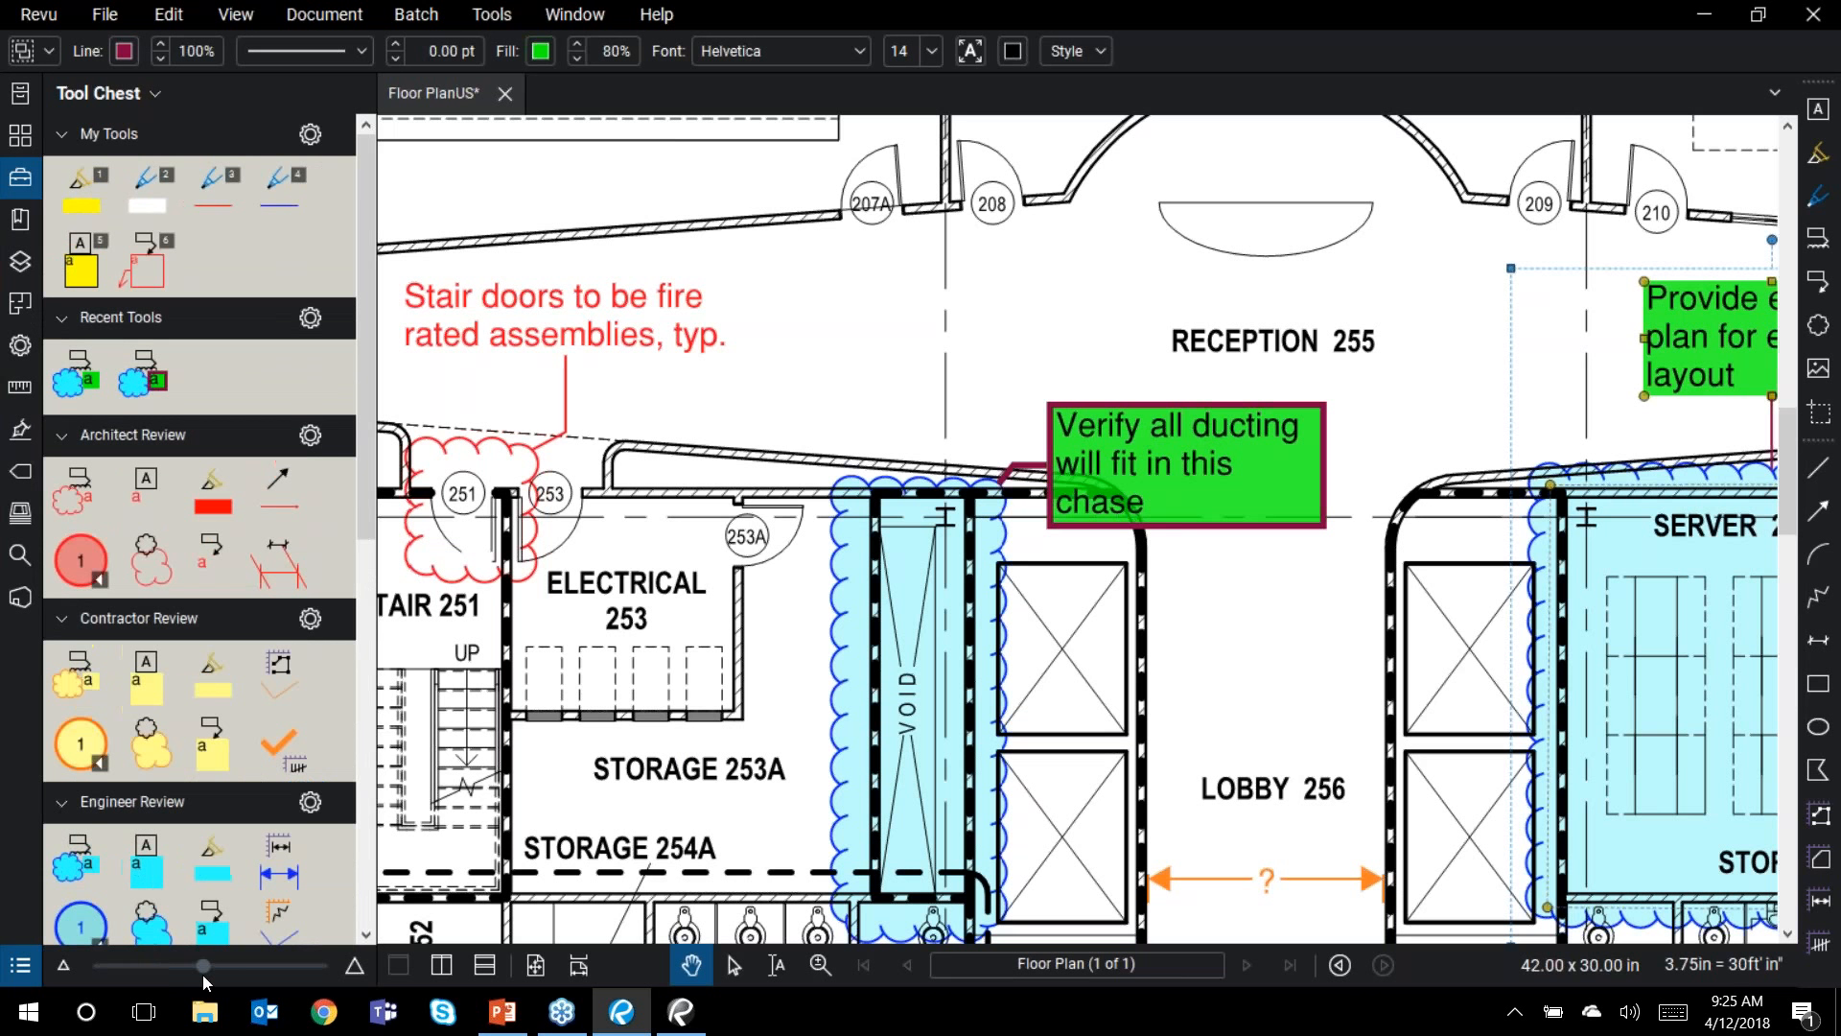
Step: Enlarge the page preview in Thumbnails, and reduce the tool icon size in the Tool Chest
left_click(23, 142)
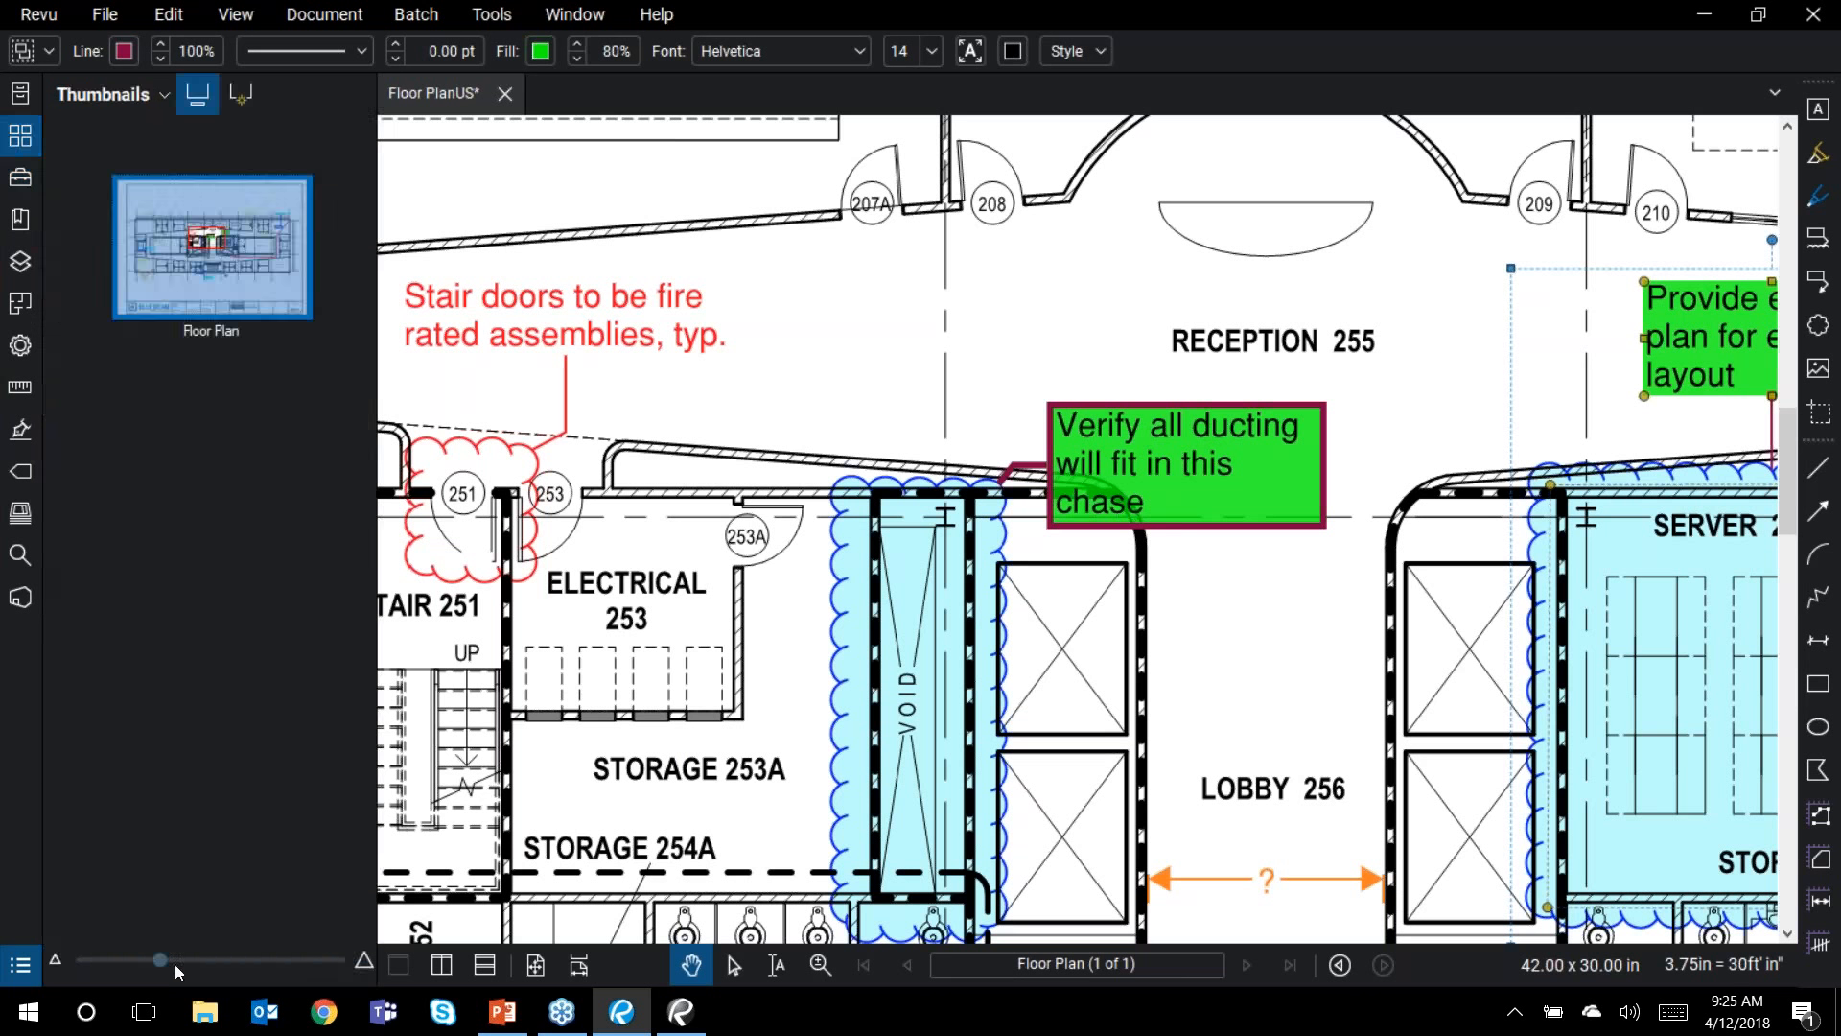
mouse_move(163, 959)
left_mouse_down()
mouse_move(272, 958)
mouse_move(142, 963)
mouse_move(187, 953)
left_mouse_up()
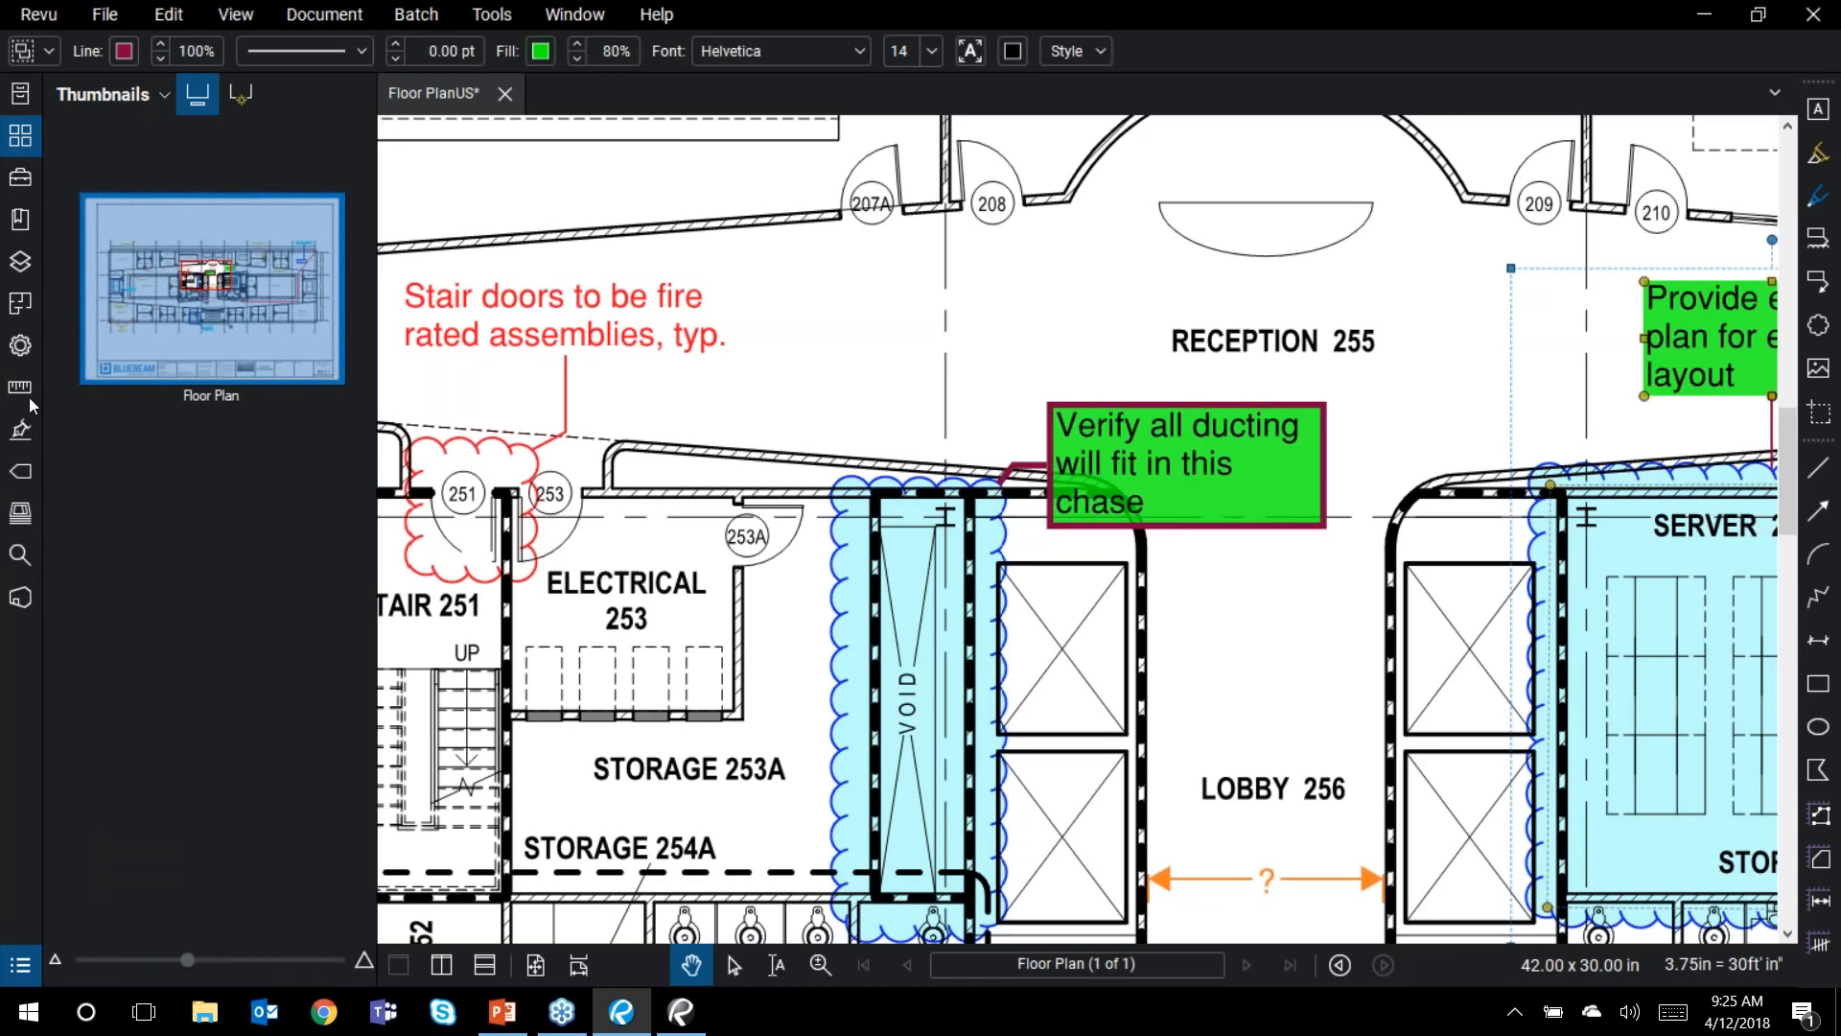
left_click(21, 180)
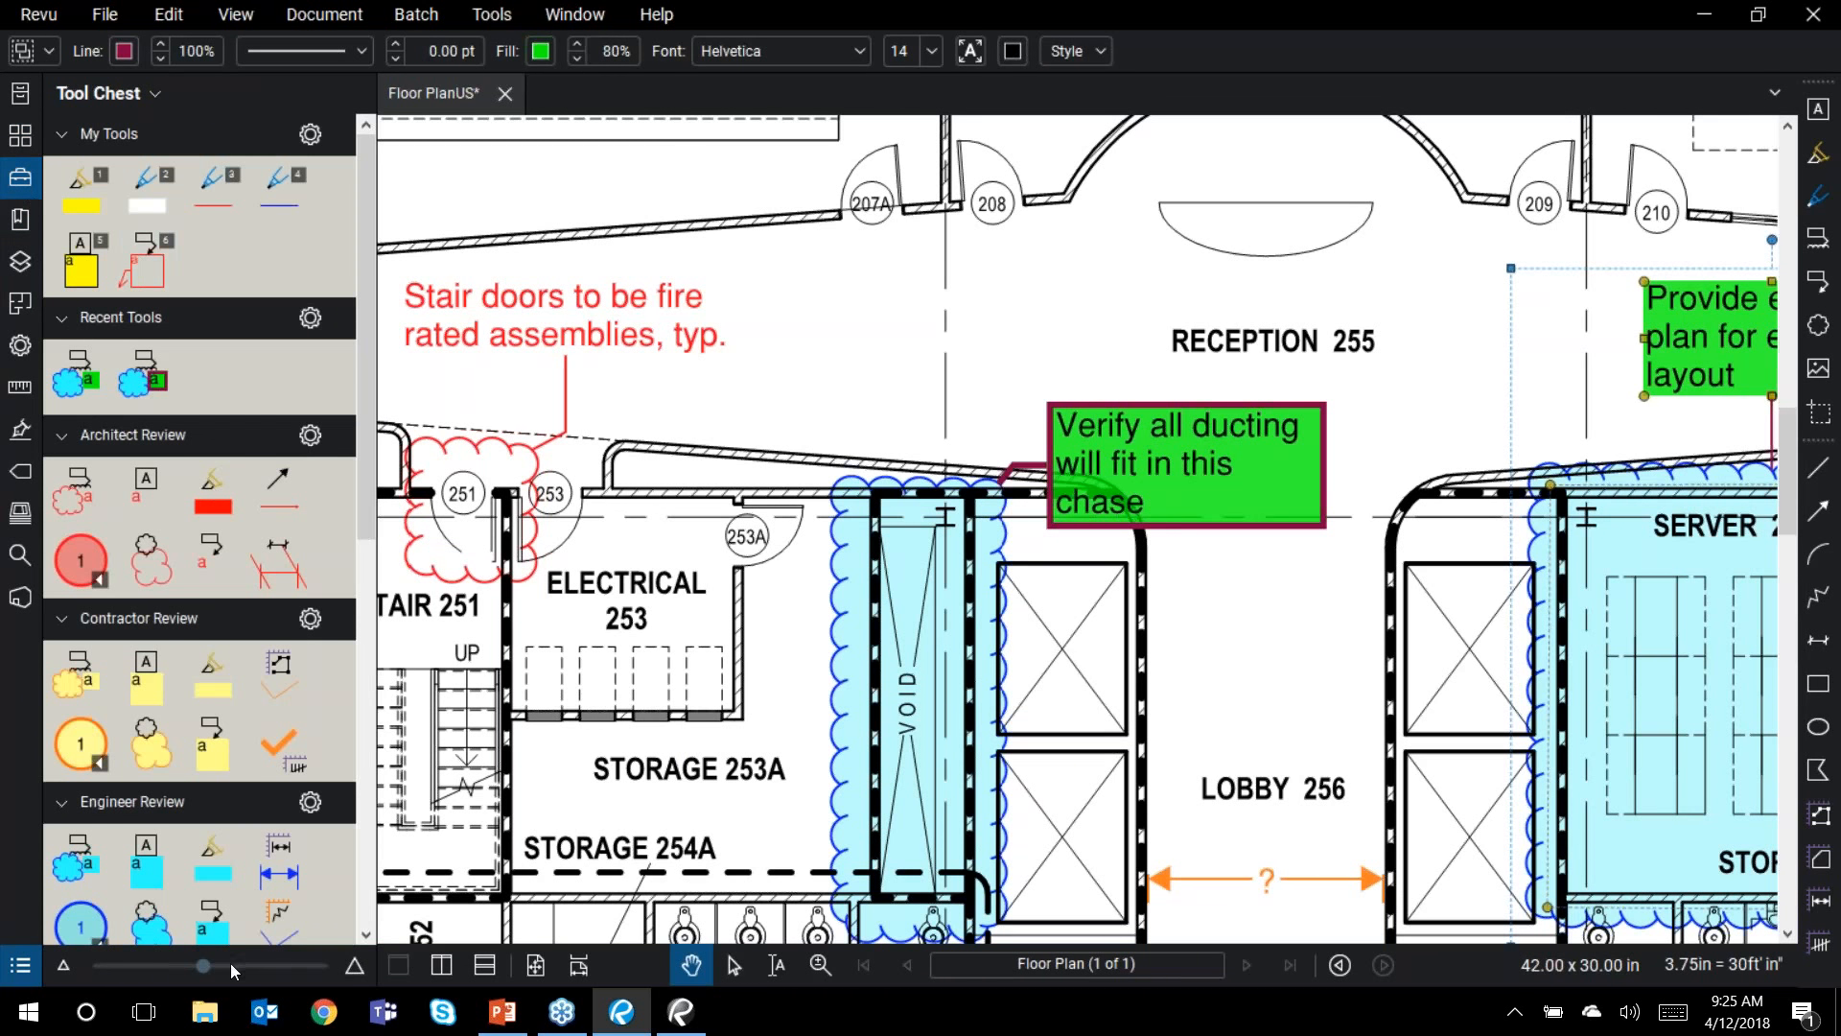
left_click_drag(203, 959, 183, 960)
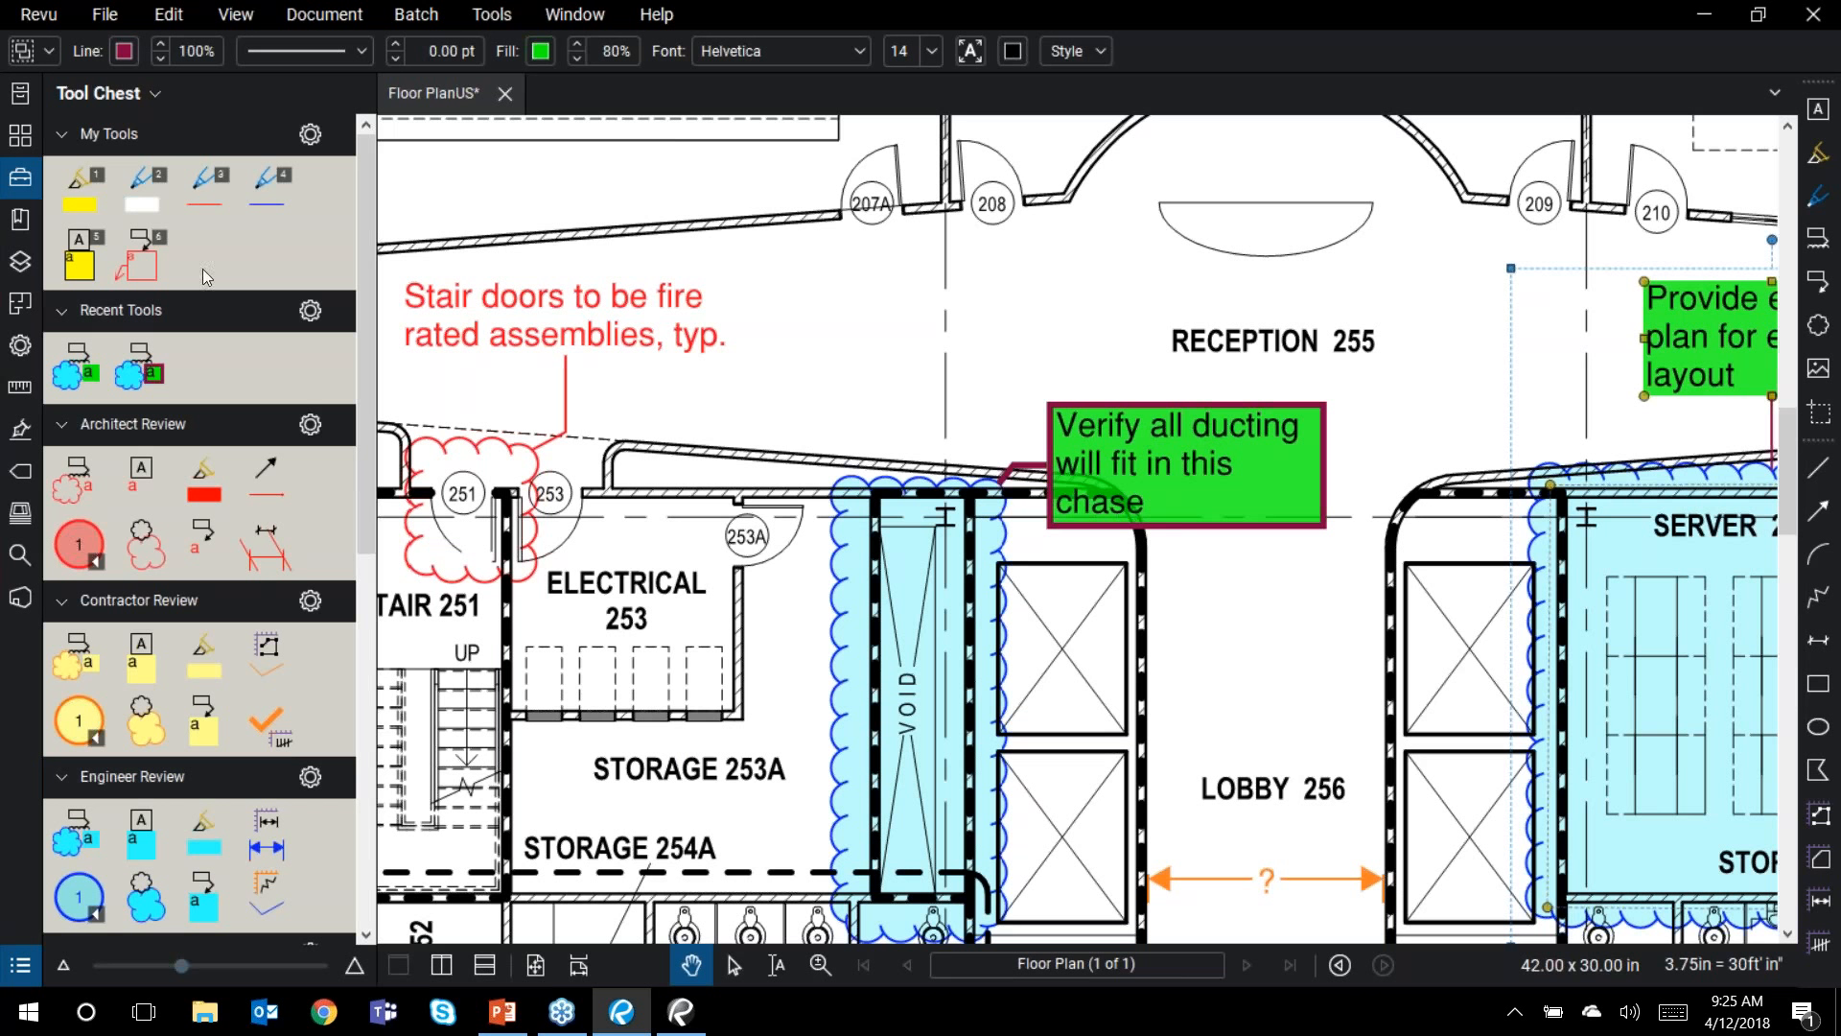
Step: Hide the General Measurements, Engineer Review, Contractor Review and Architect Review tool sets in the Tool Chest
left_click(154, 94)
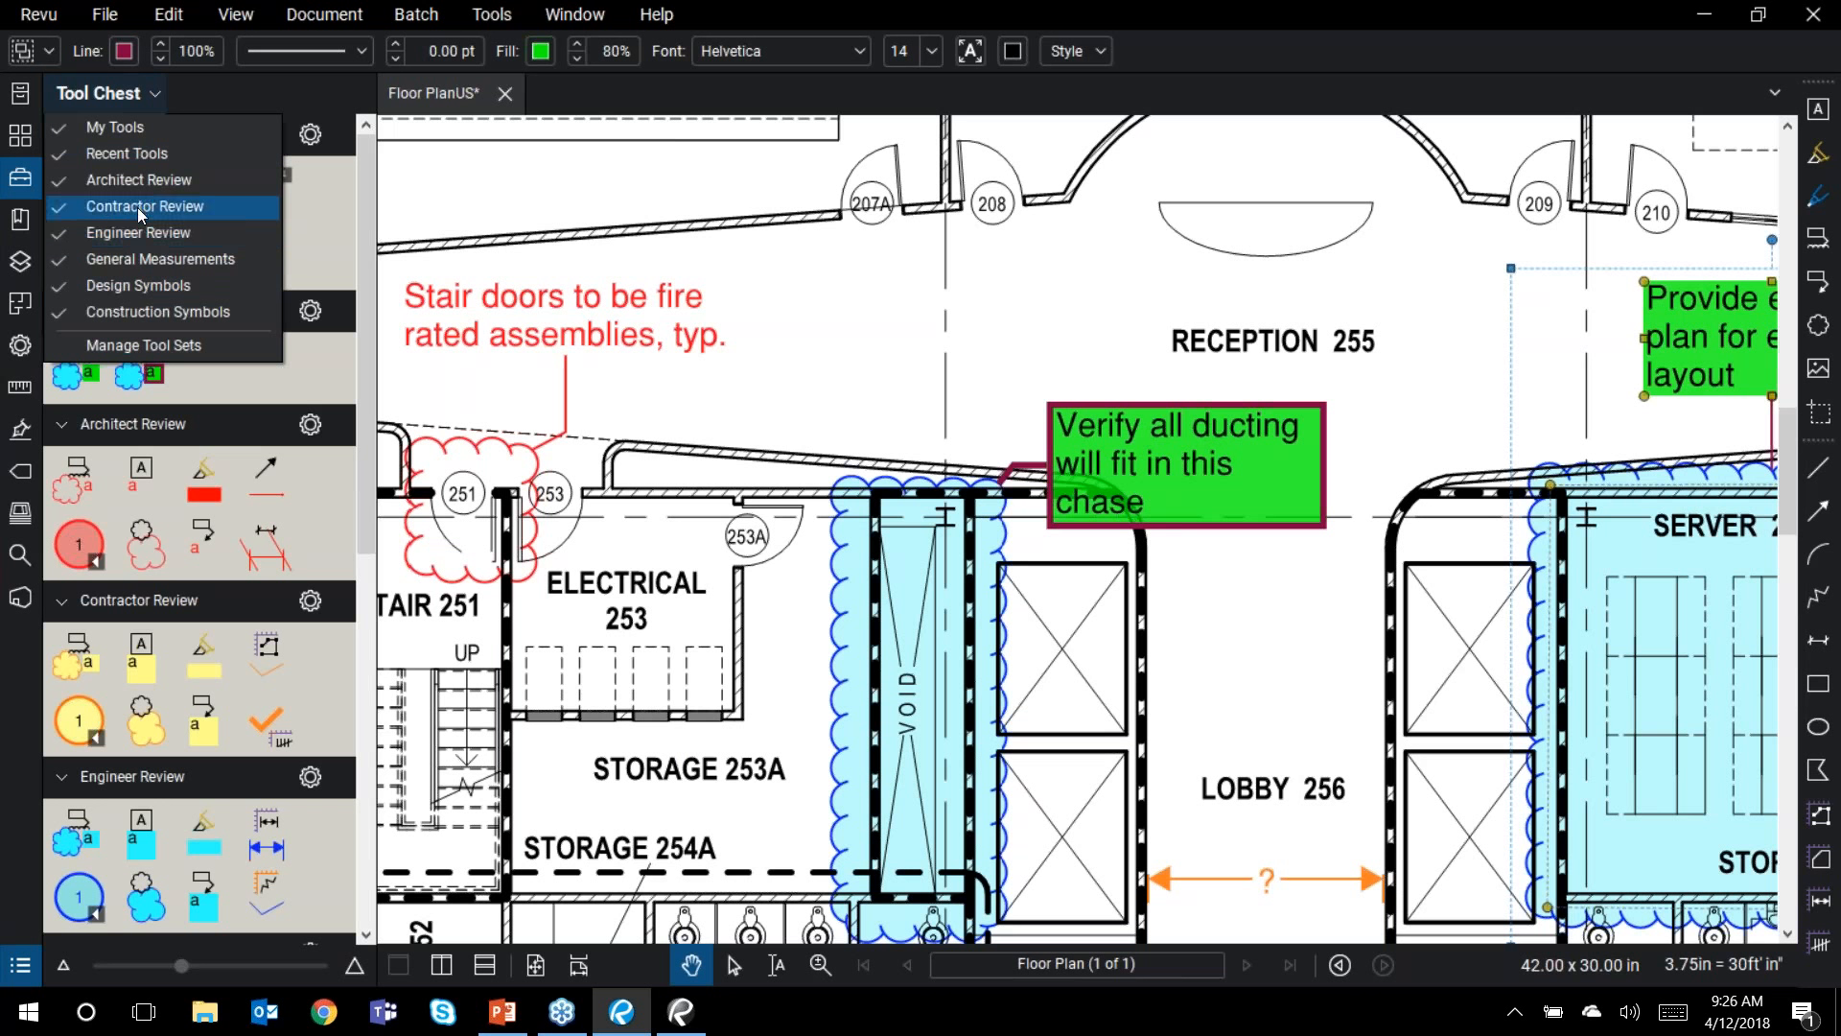
left_click(150, 258)
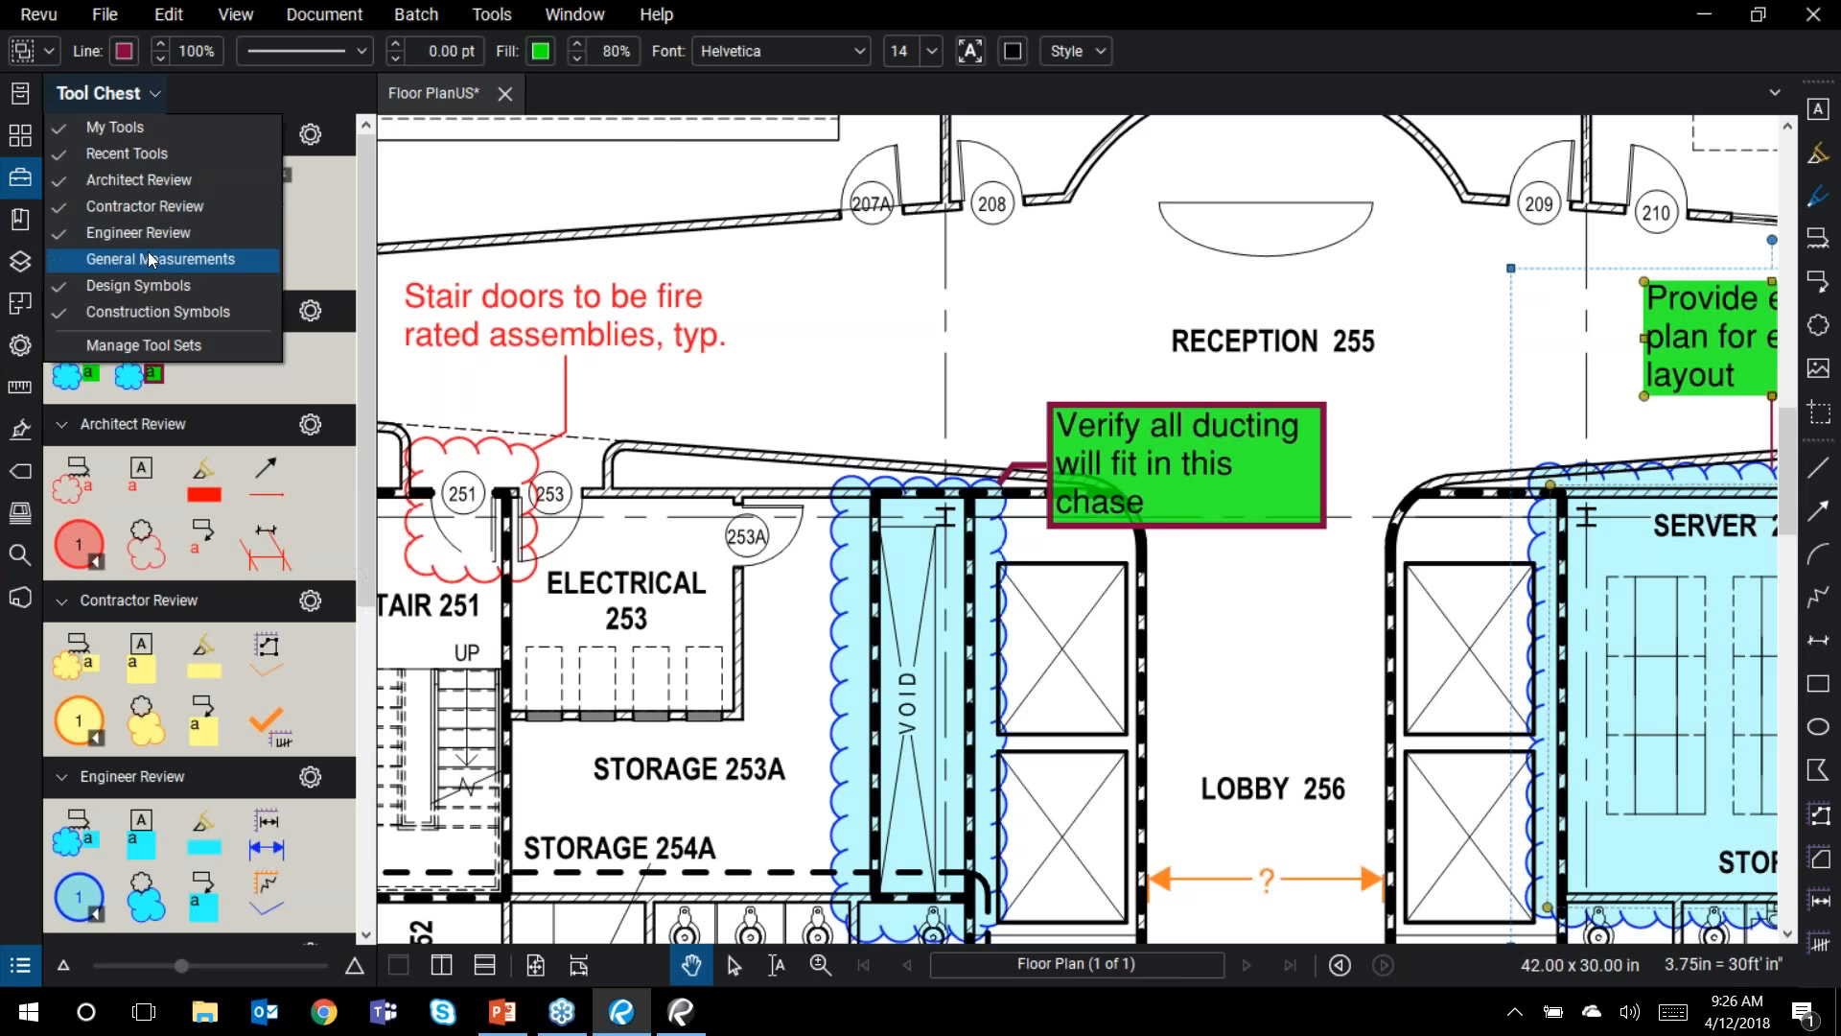
left_click(148, 234)
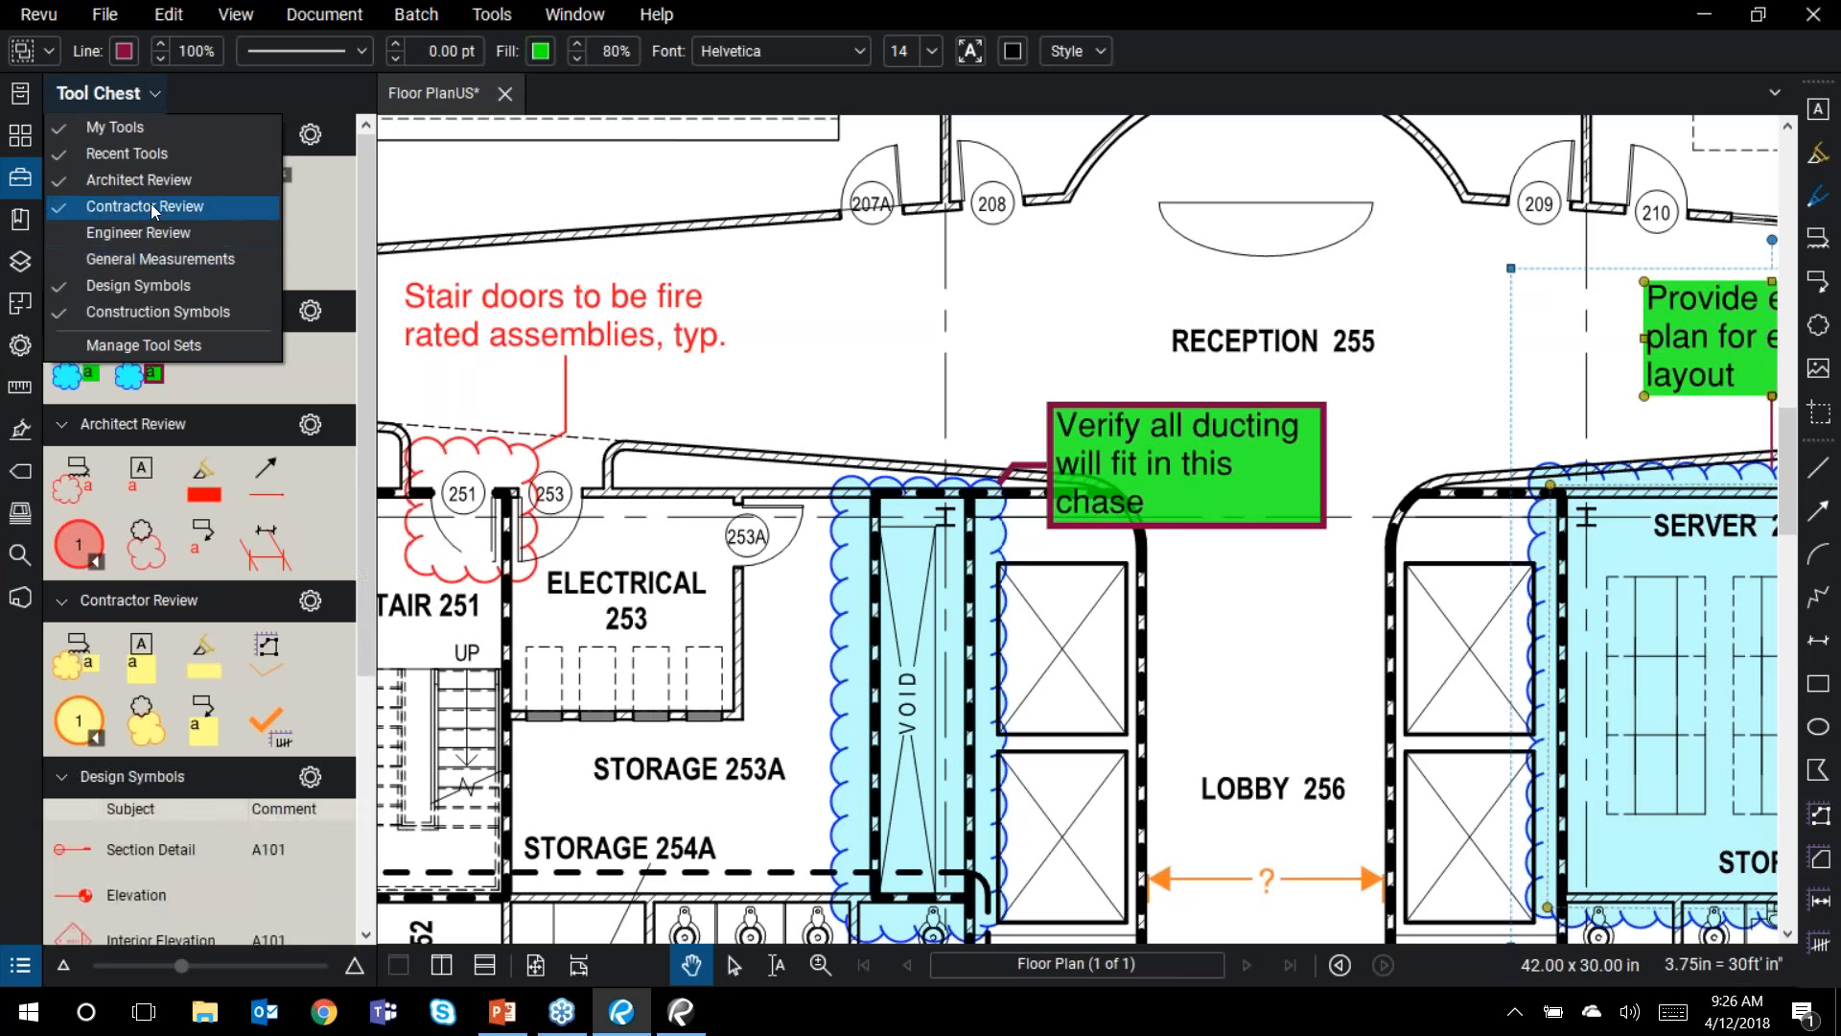
left_click(151, 203)
left_click(151, 180)
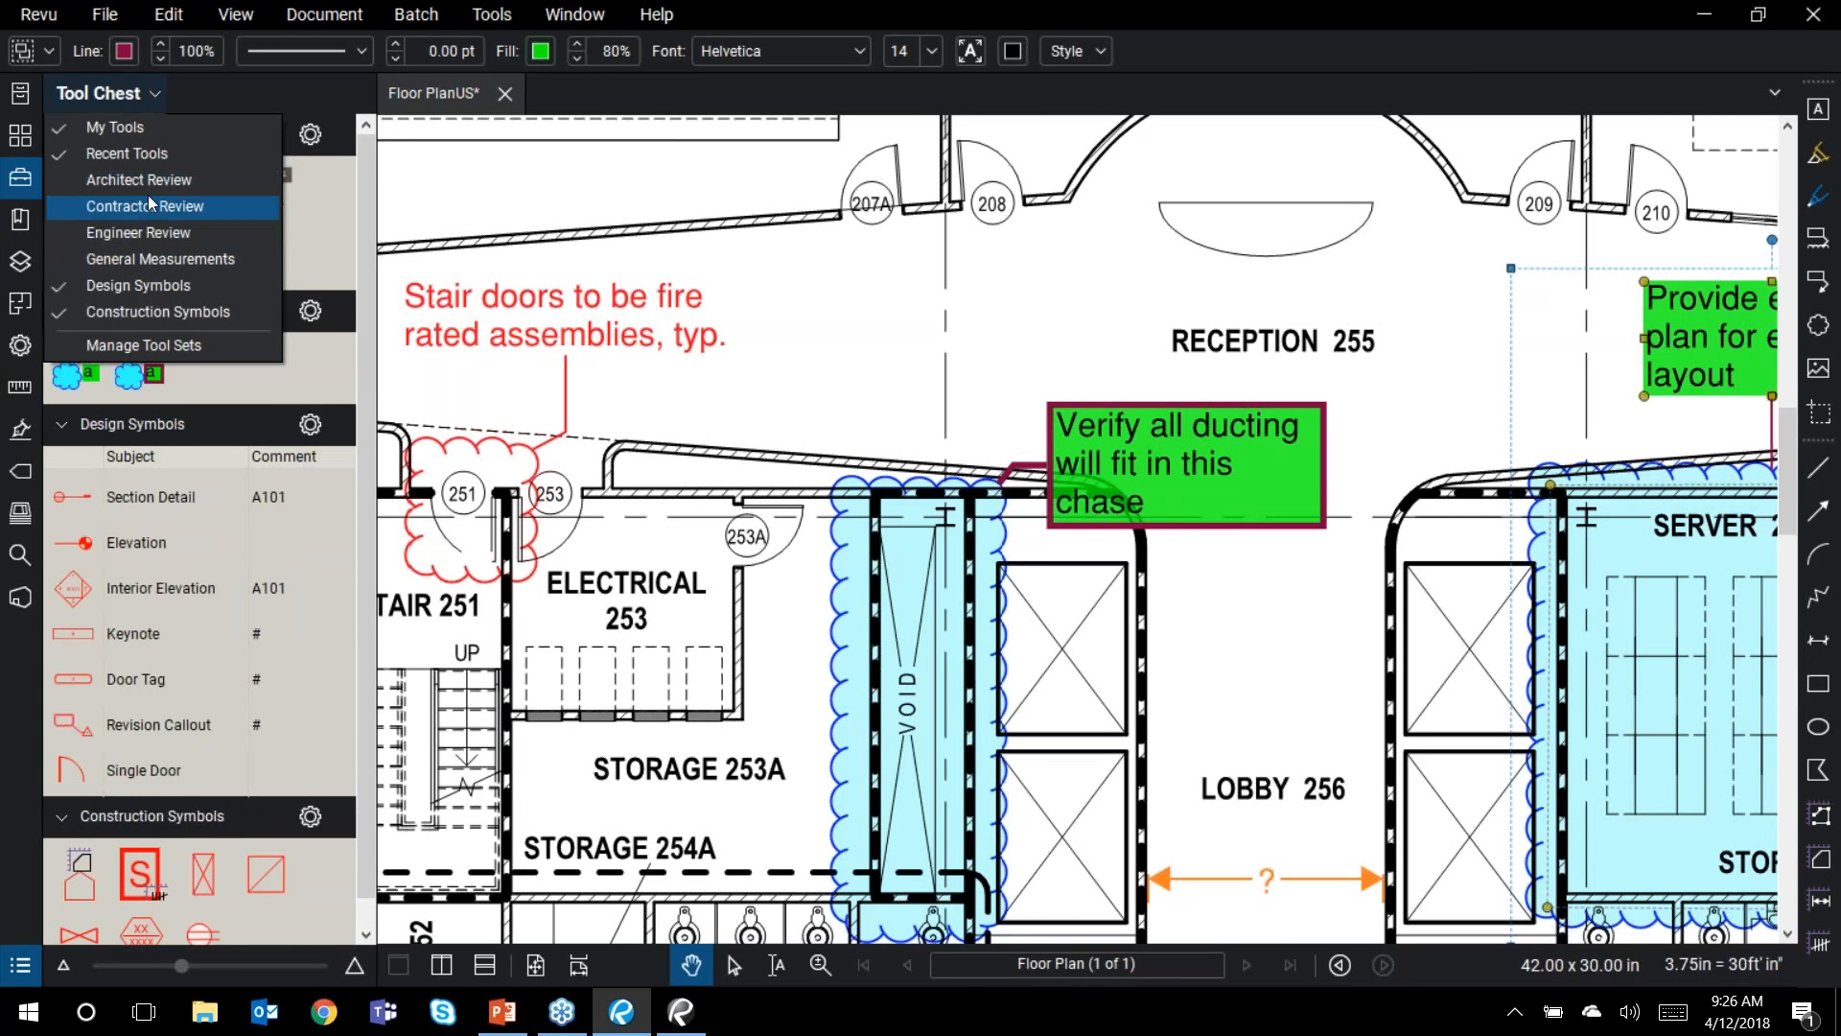
Step: Show the Contractor Review, Engineer Review, General Measurements and Architect Review tool sets again in the Tool Chest
left_click(148, 203)
left_click(149, 232)
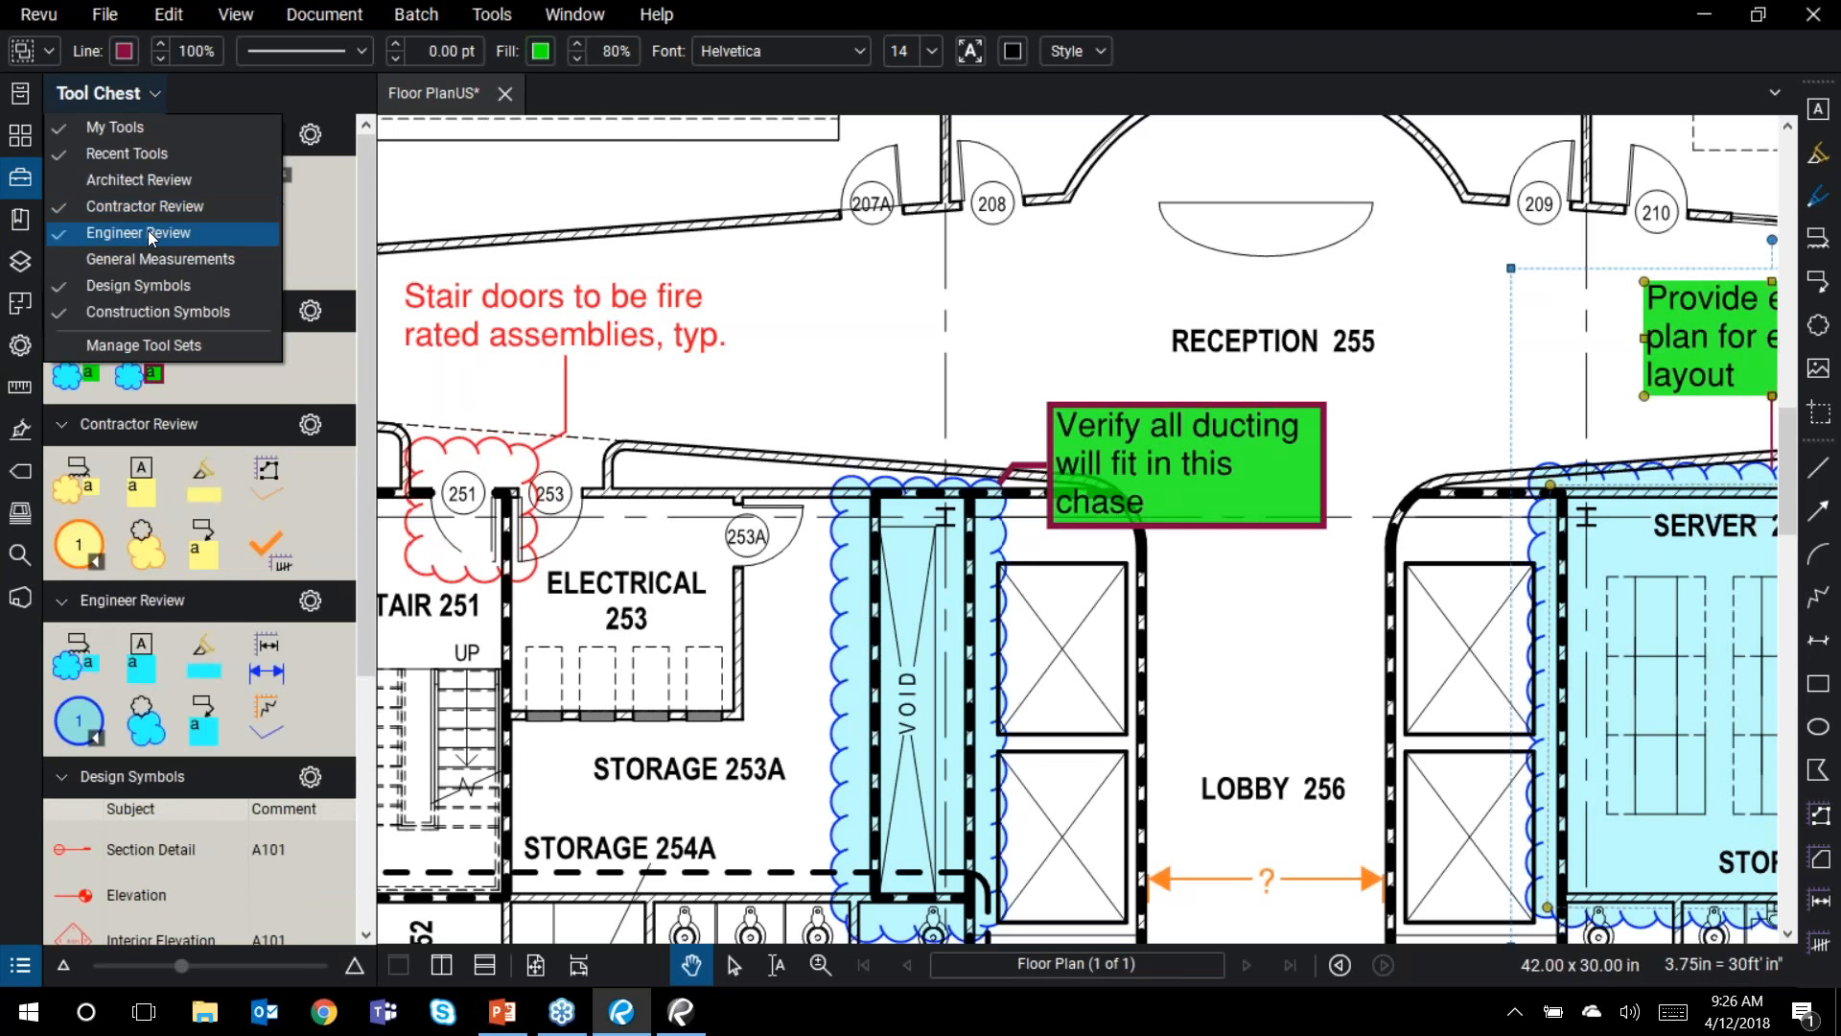
left_click(148, 257)
left_click(140, 180)
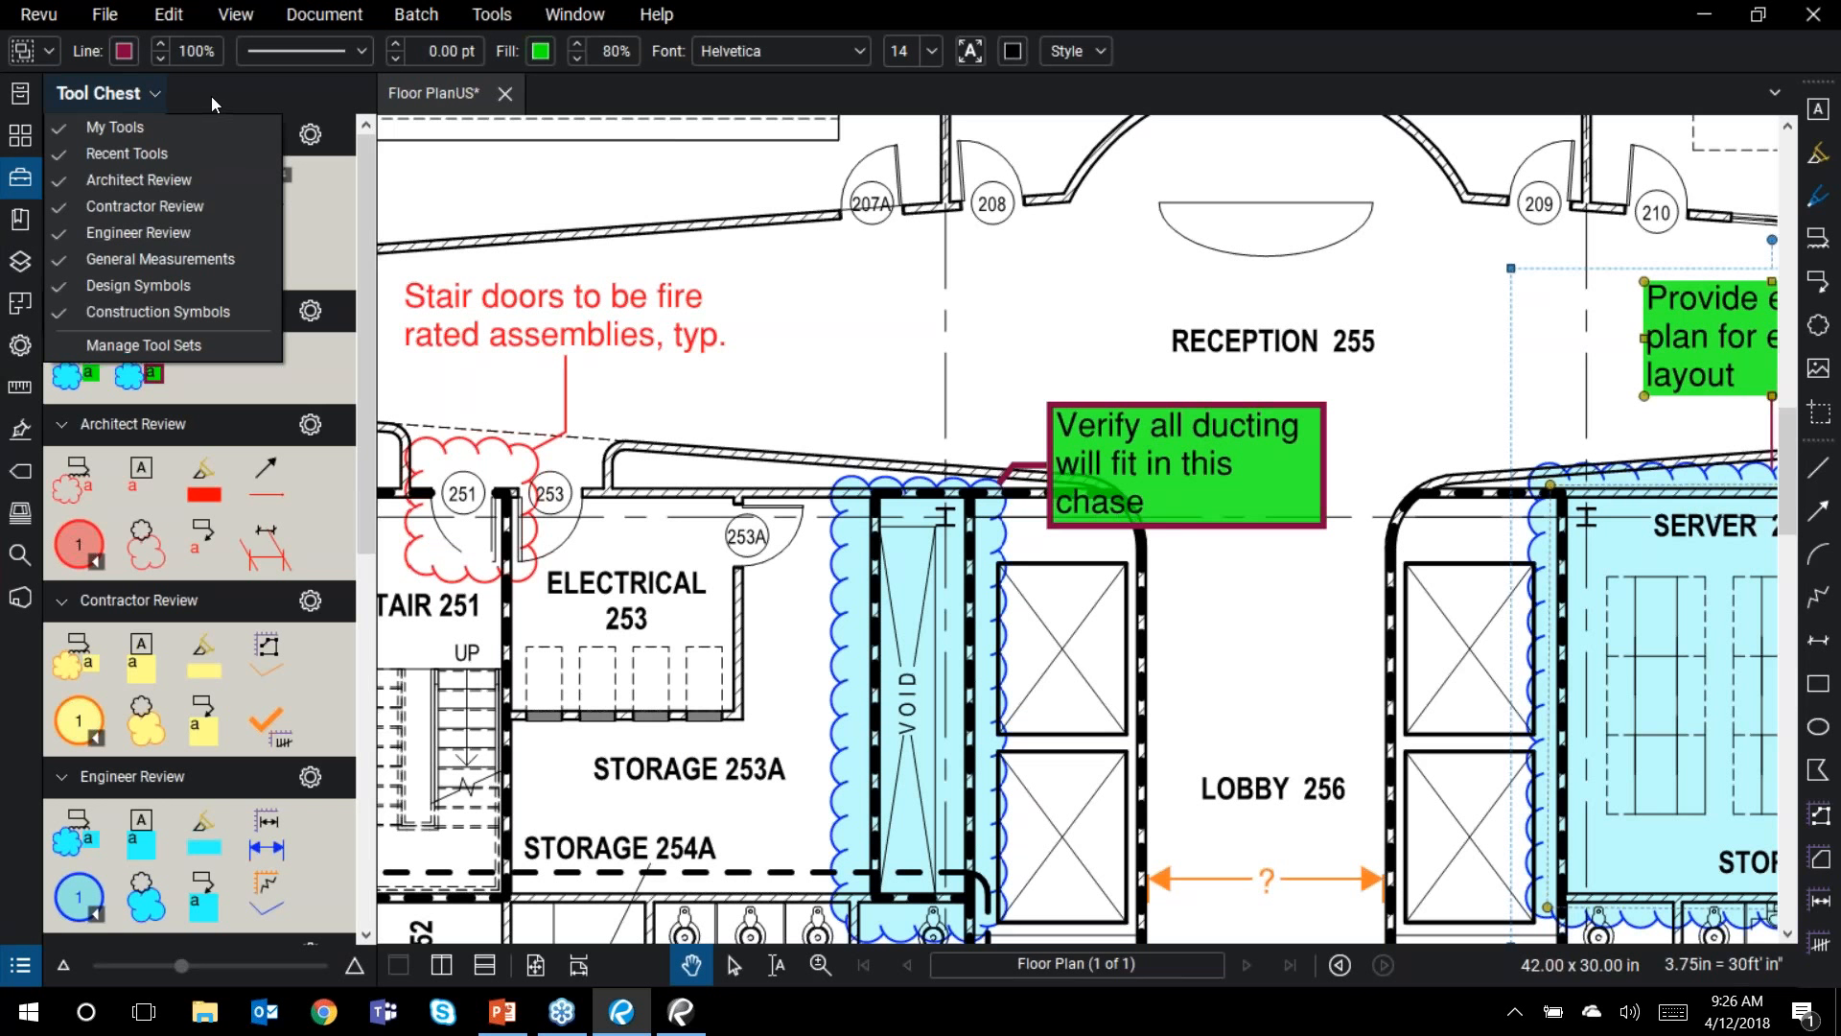
left_click(281, 95)
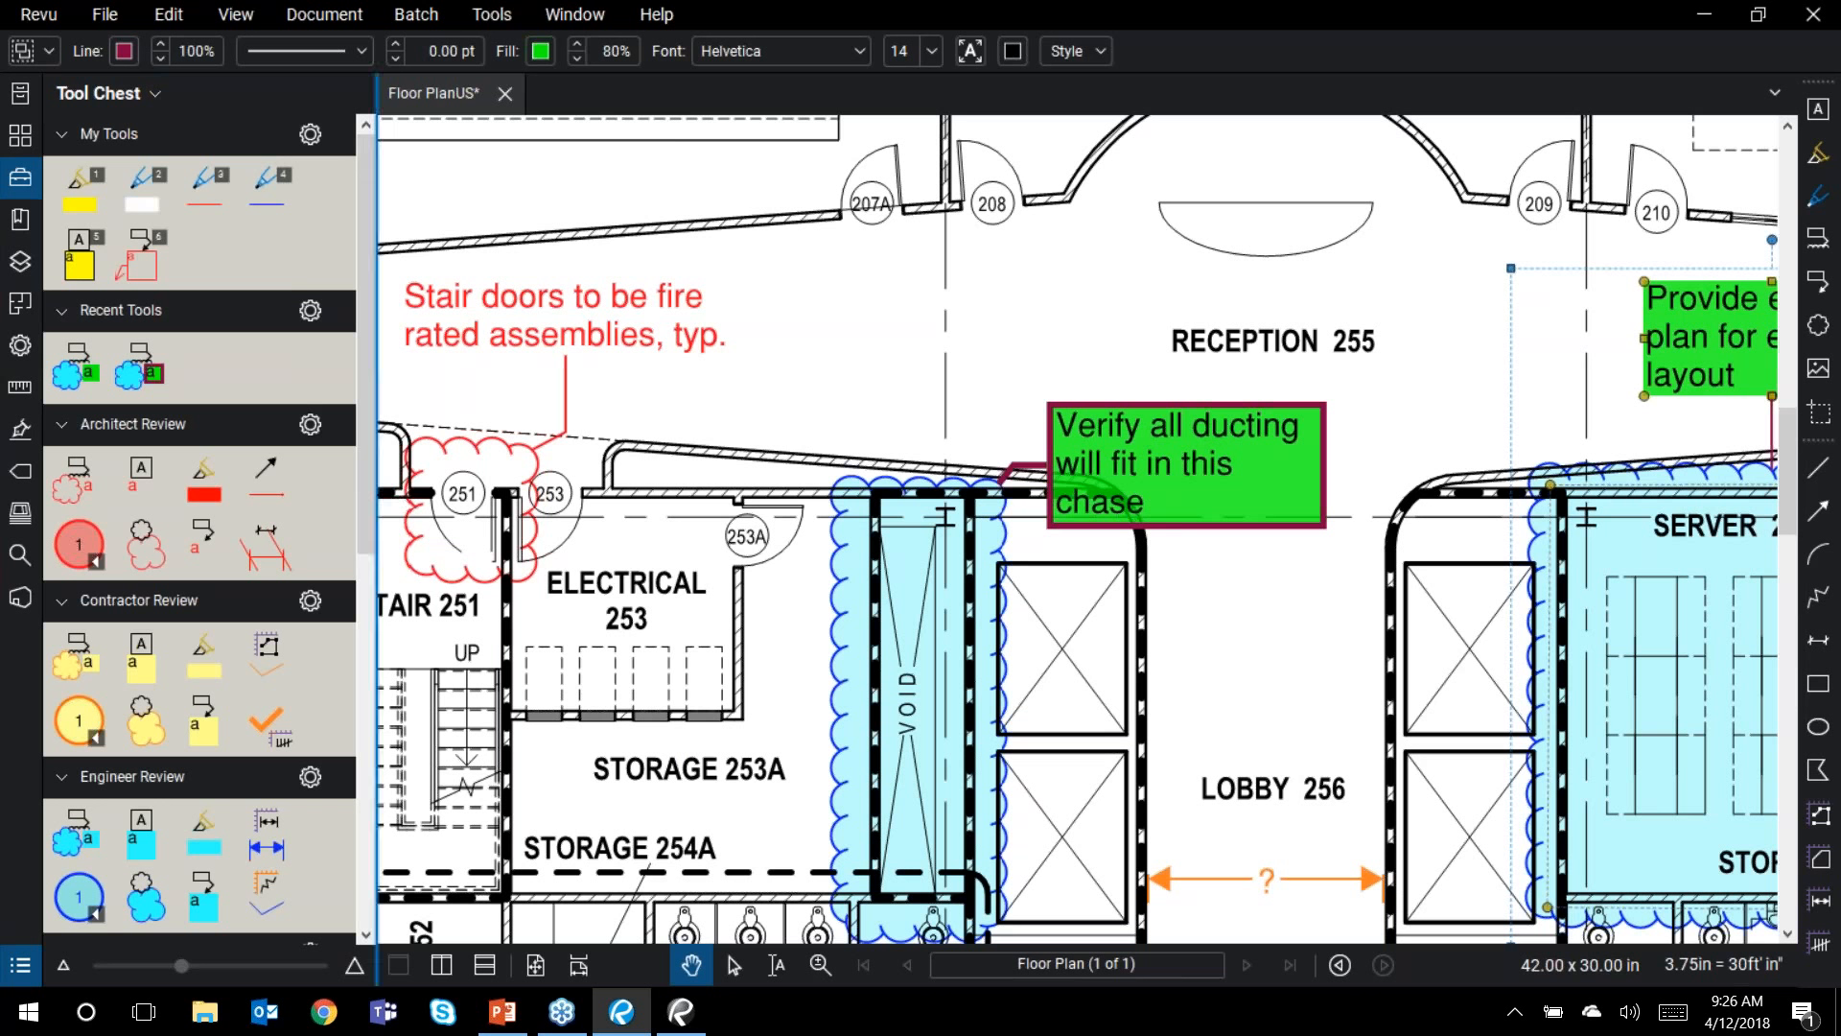
Step: Collapse the Tool Chest, open the Markups List and make it taller
double_click(377, 458)
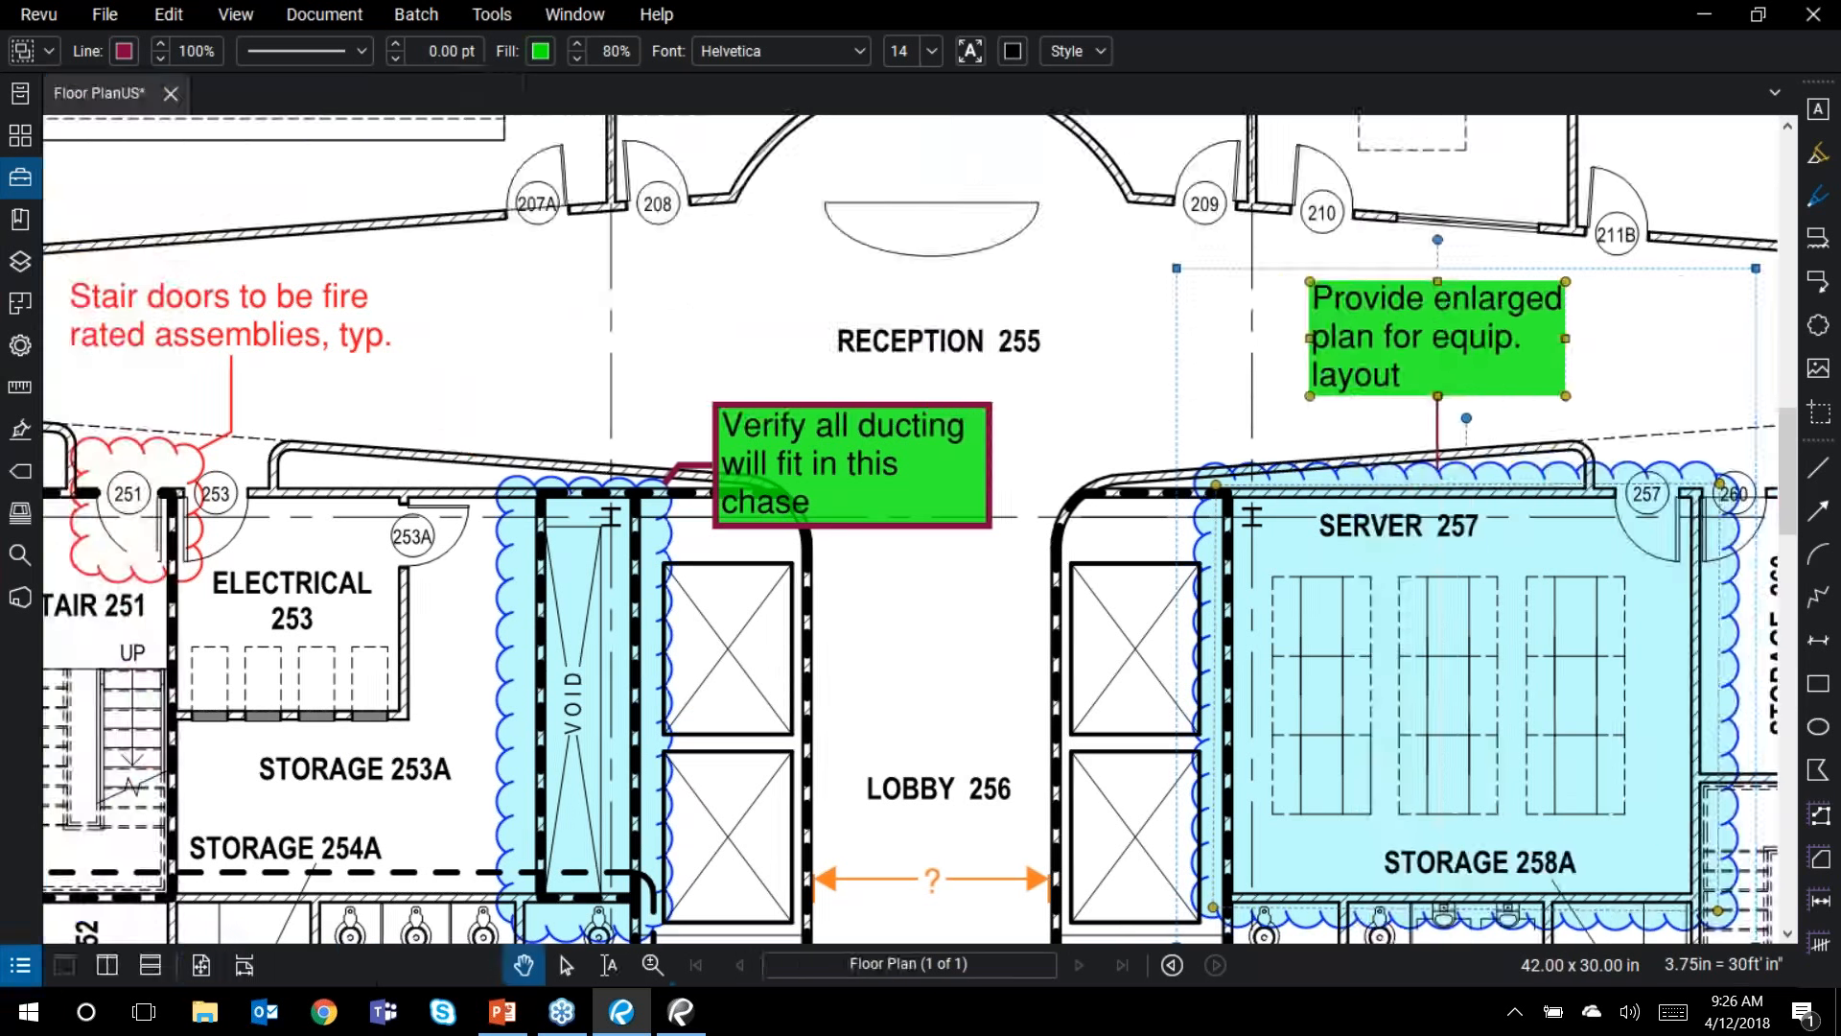
left_click(20, 968)
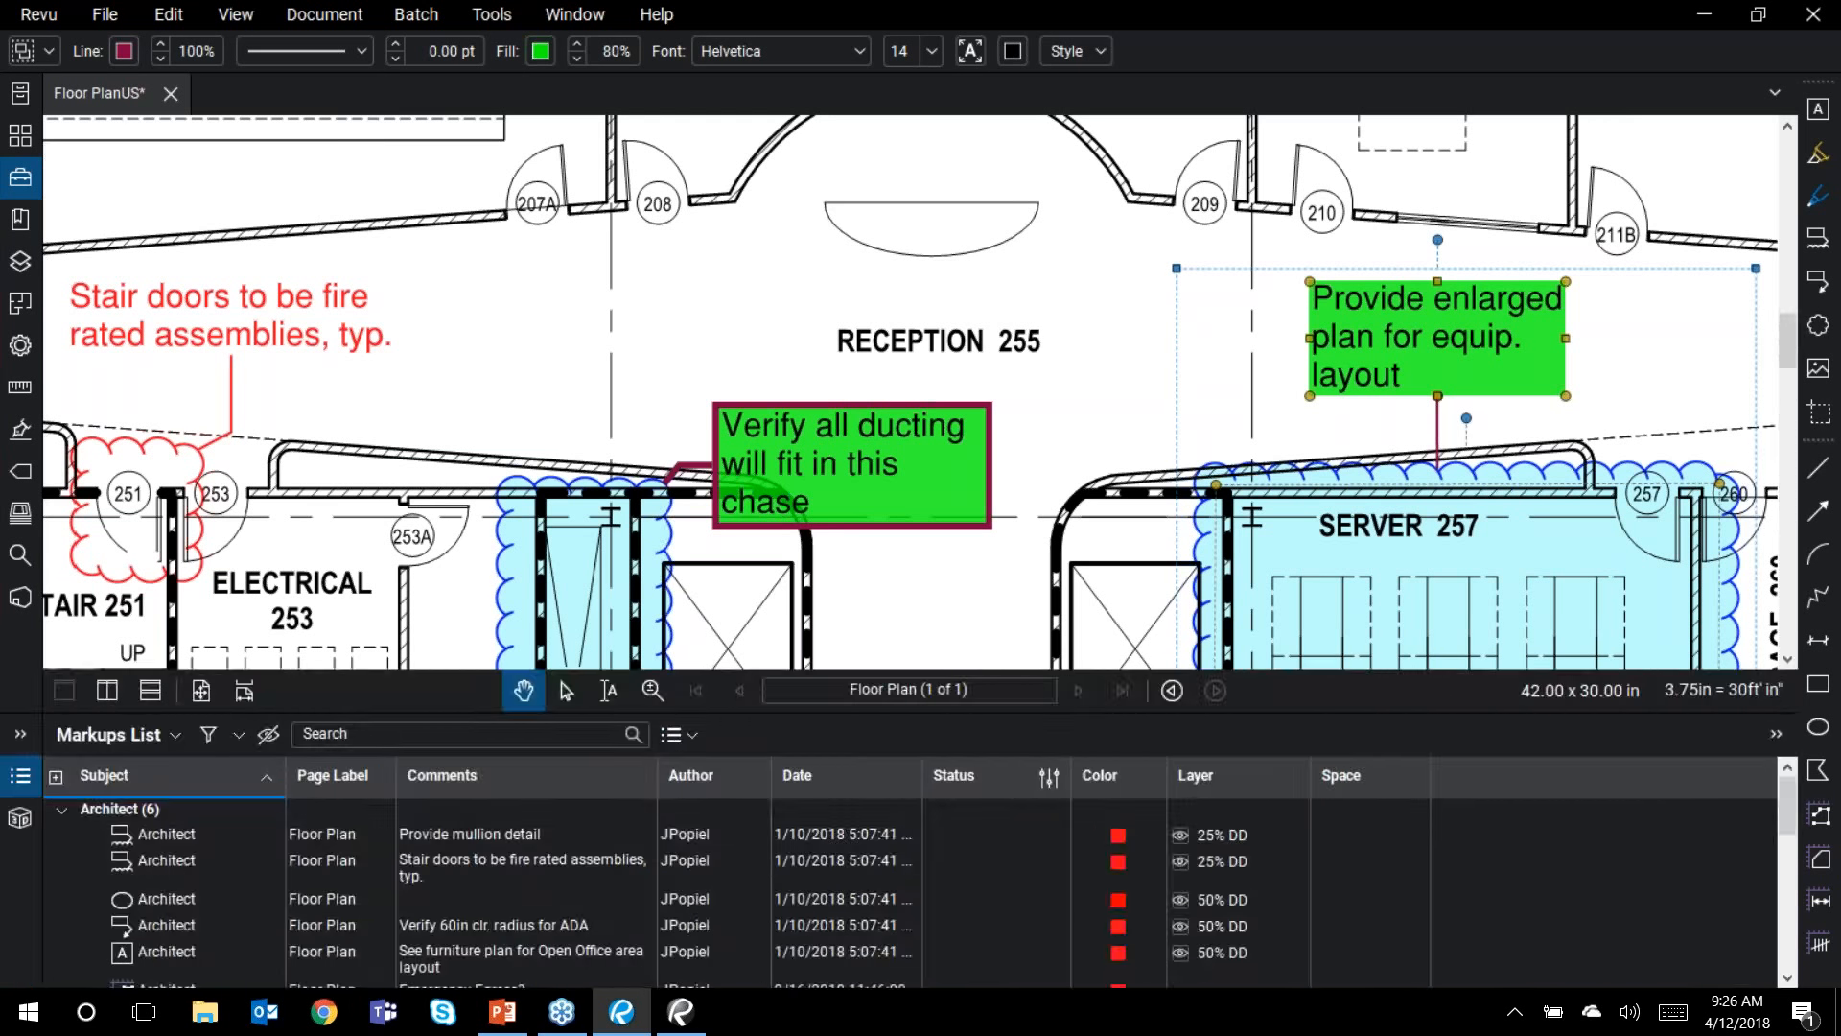
left_click_drag(890, 712, 888, 543)
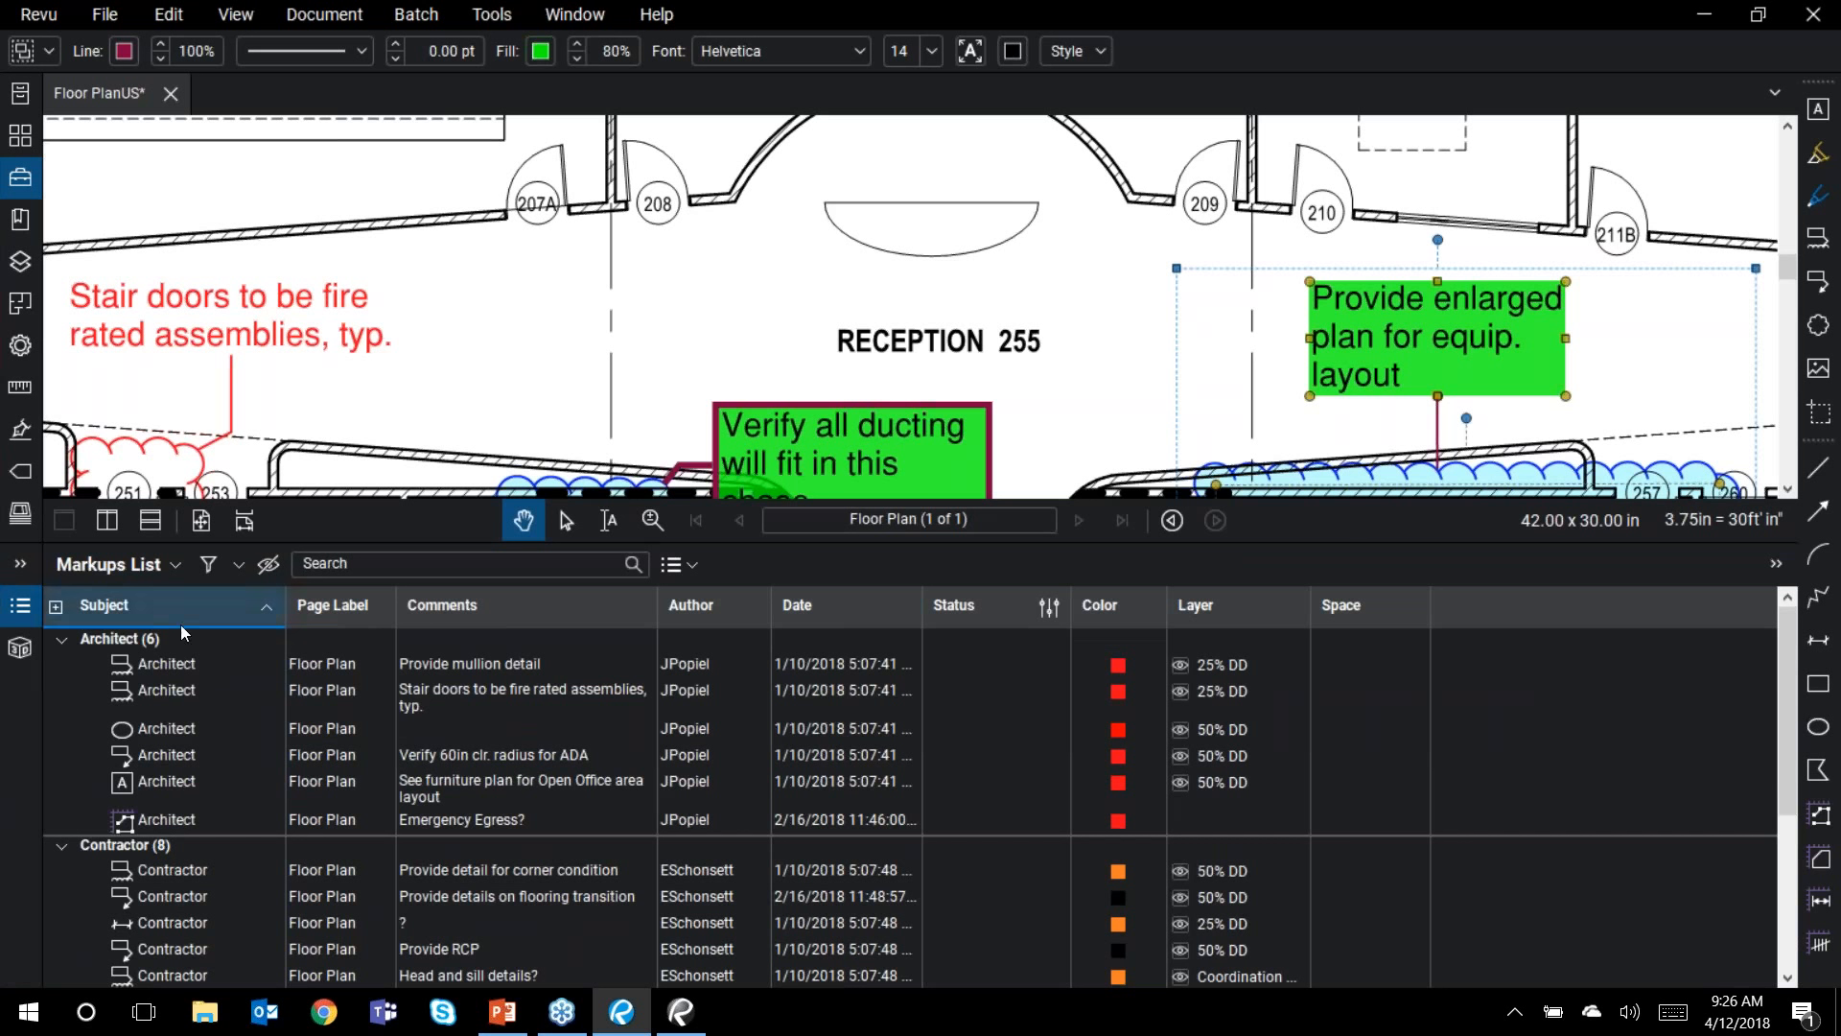
Step: Hide the Color and Space columns and show the Area column in the Markups List
left_click(179, 566)
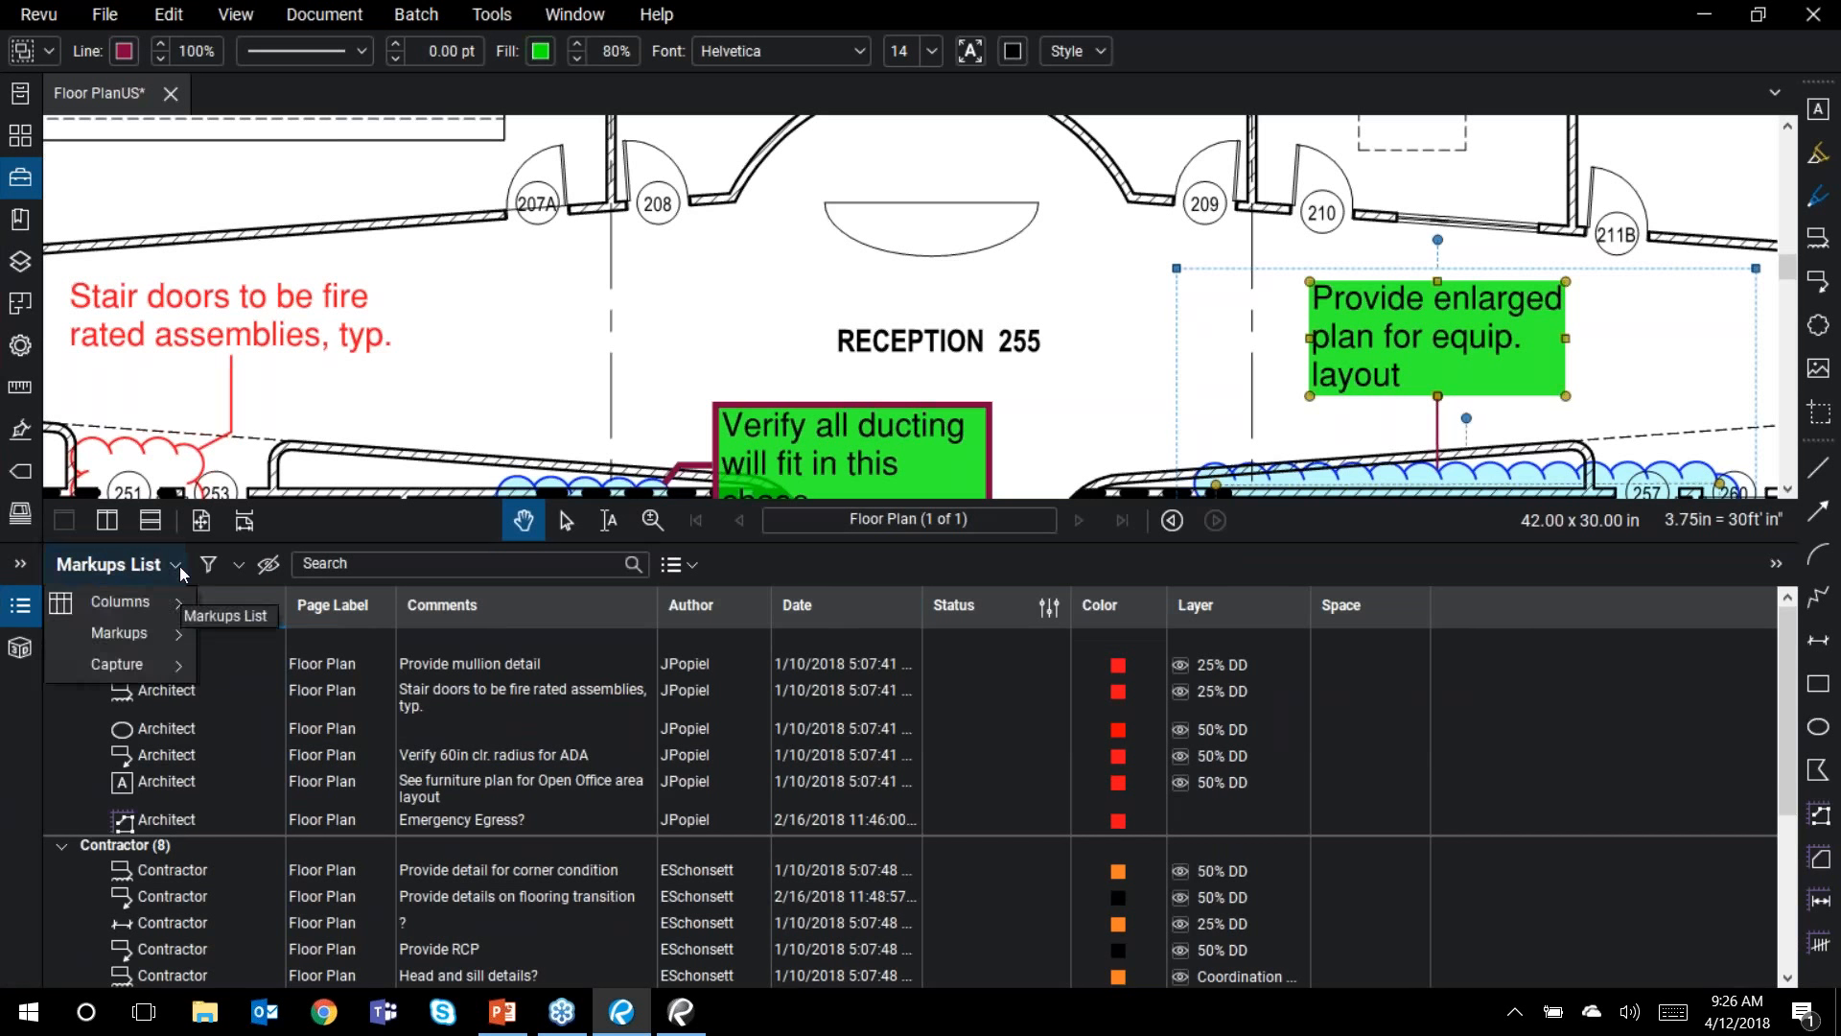
mouse_move(167, 609)
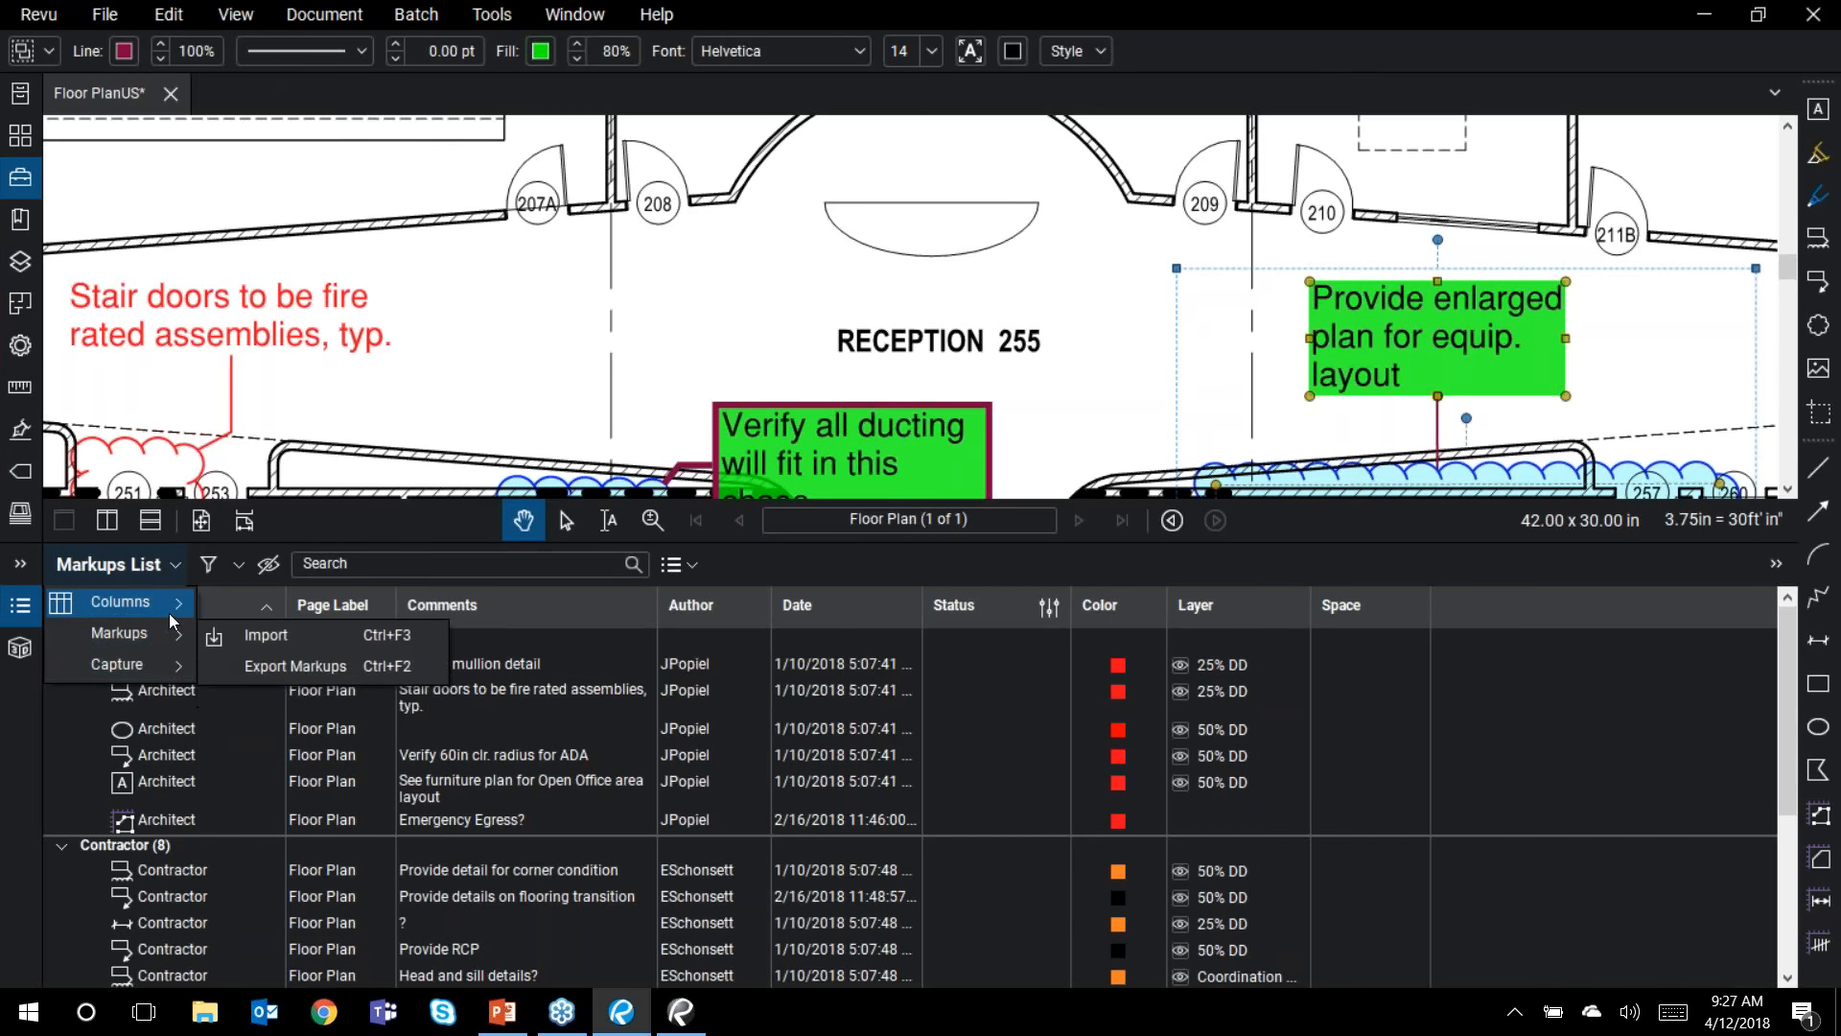
mouse_move(170, 616)
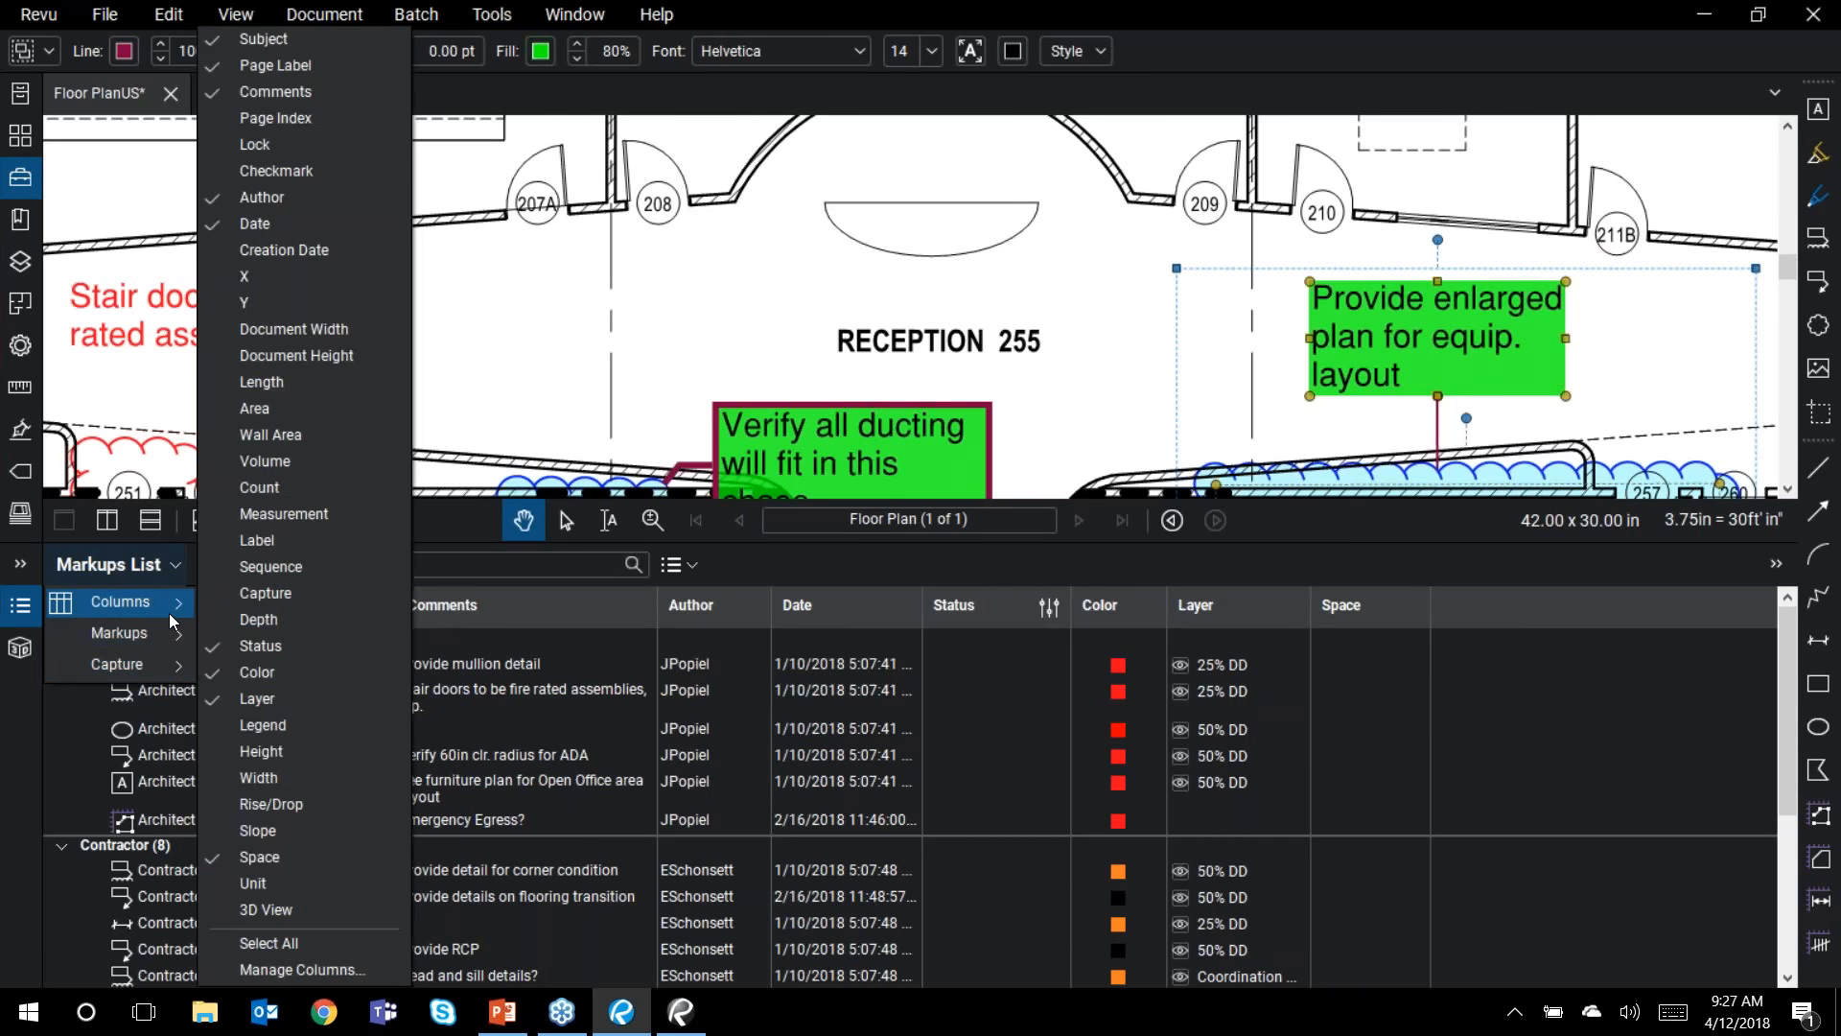
left_click(286, 676)
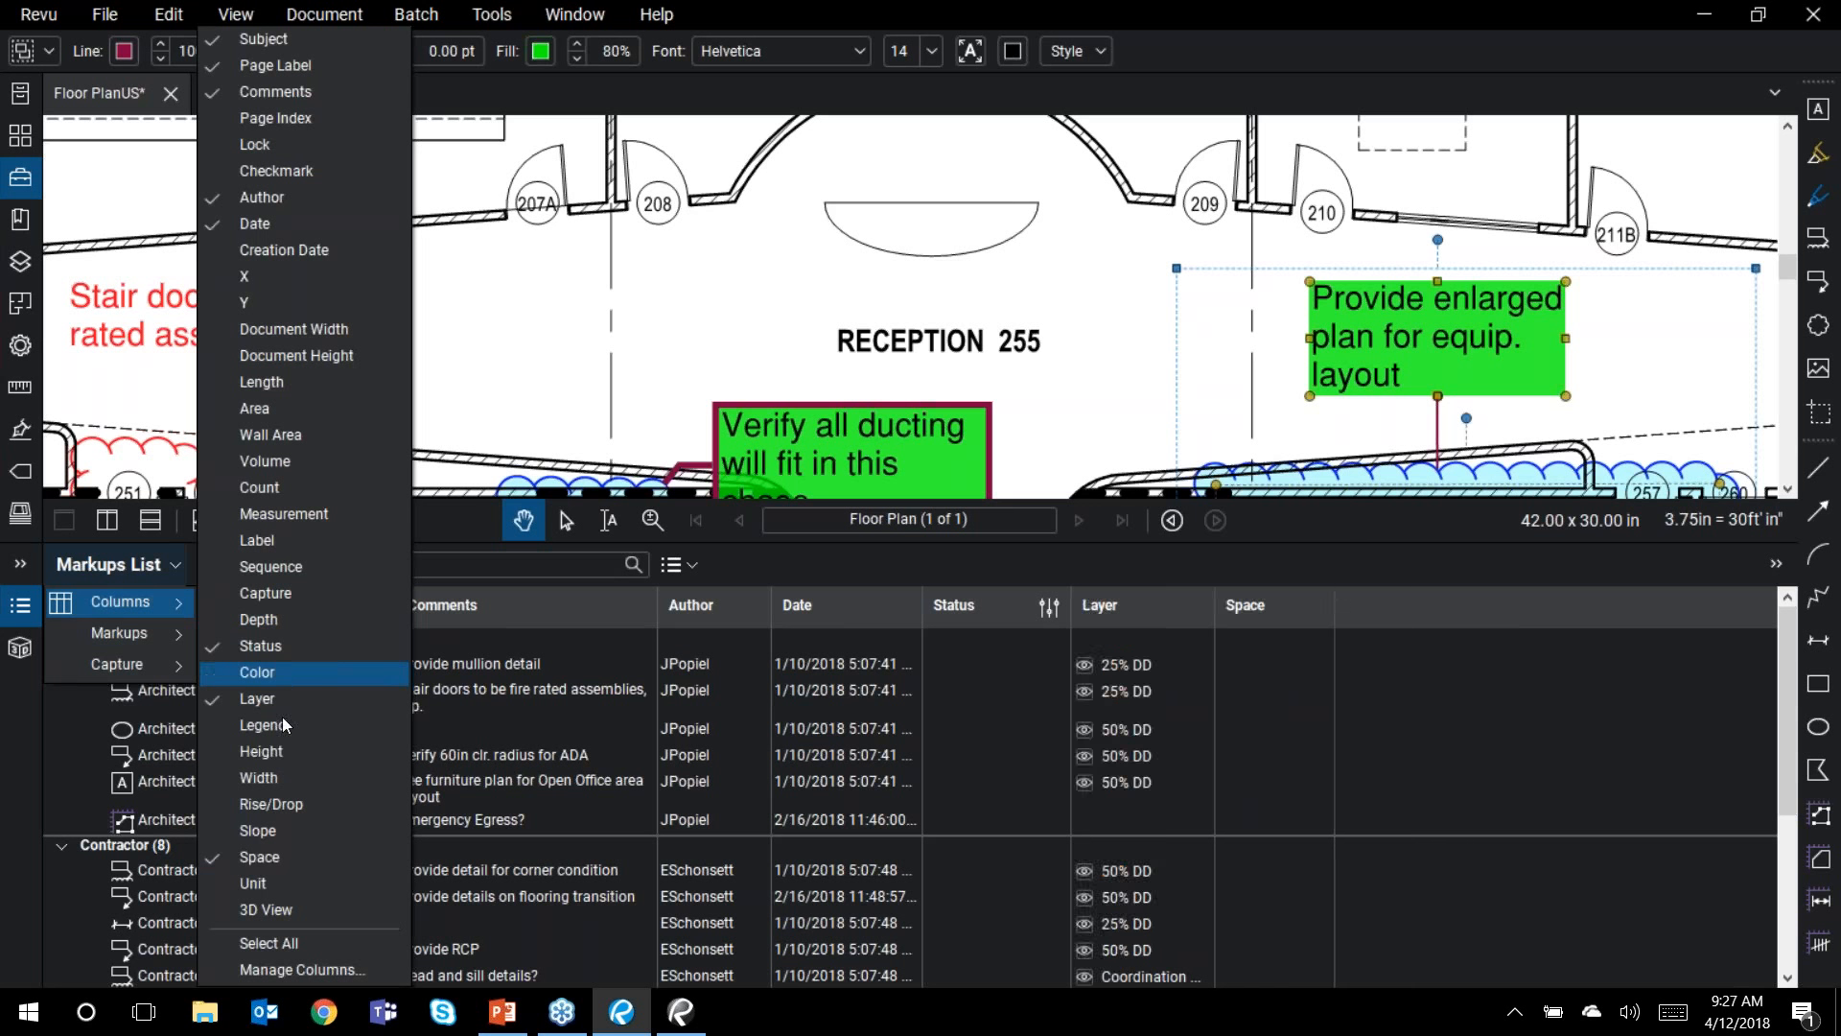
left_click(307, 861)
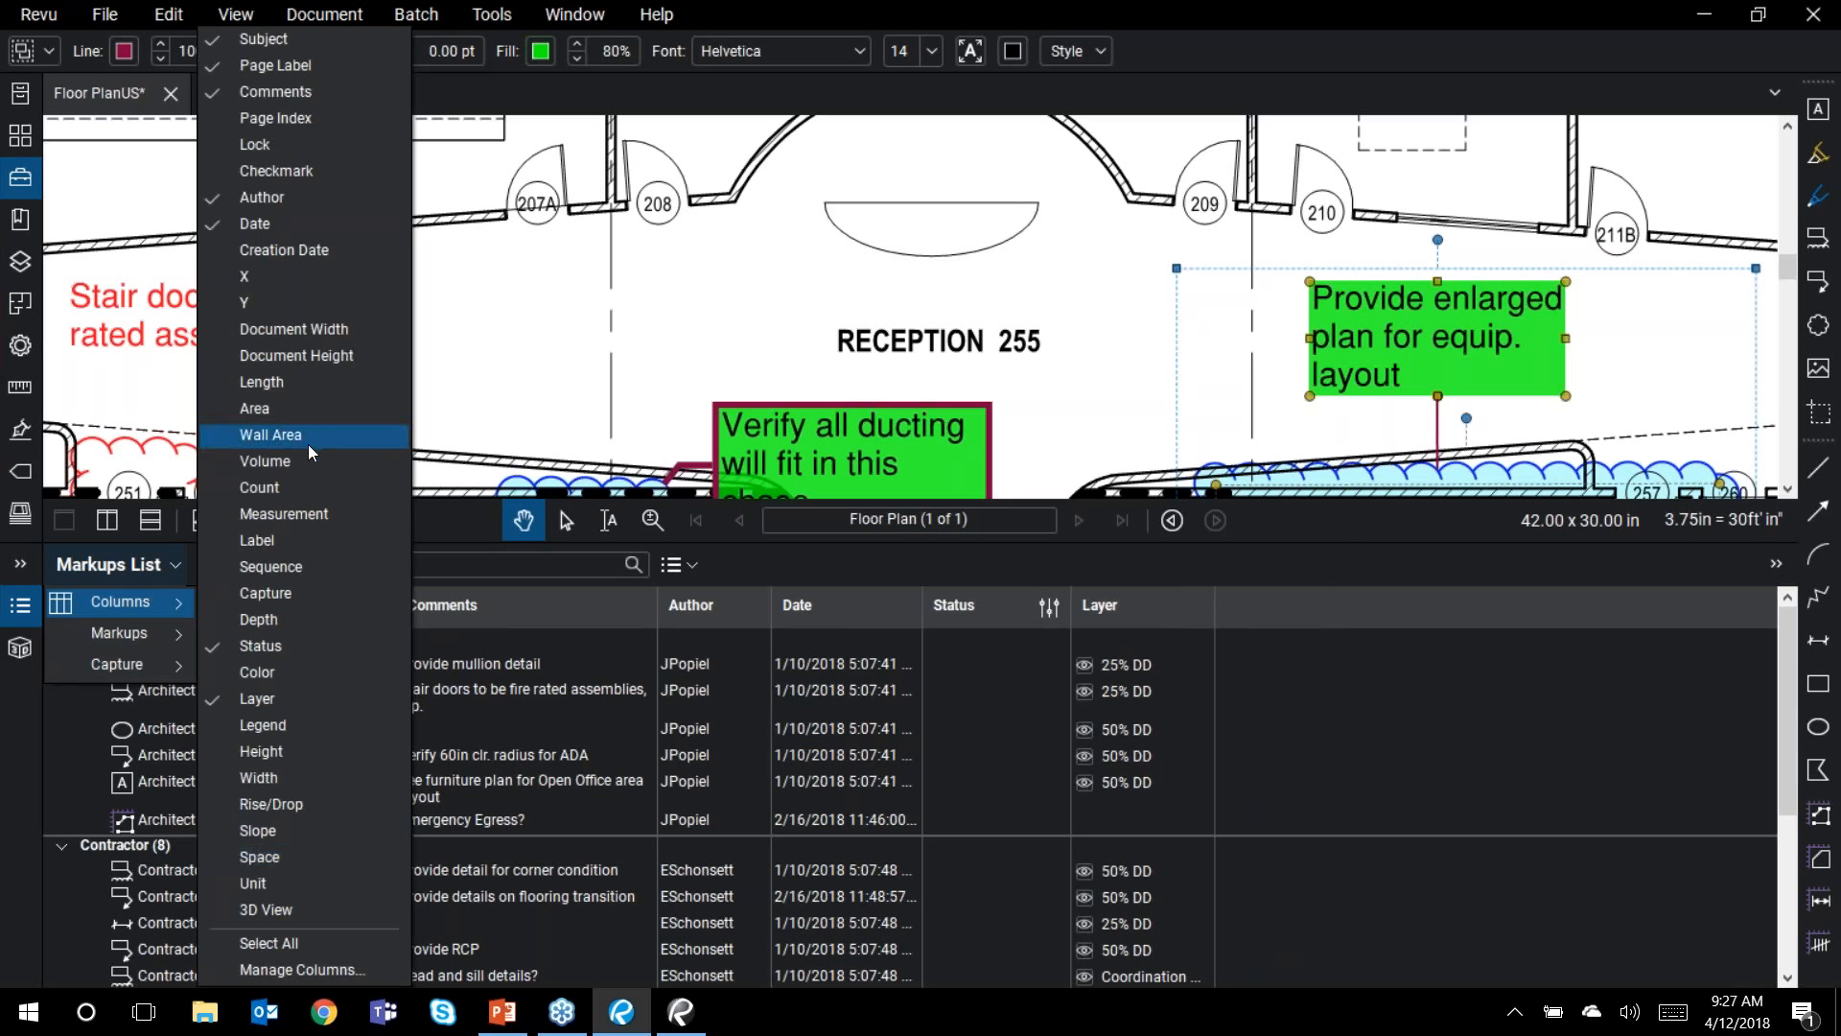
left_click(308, 414)
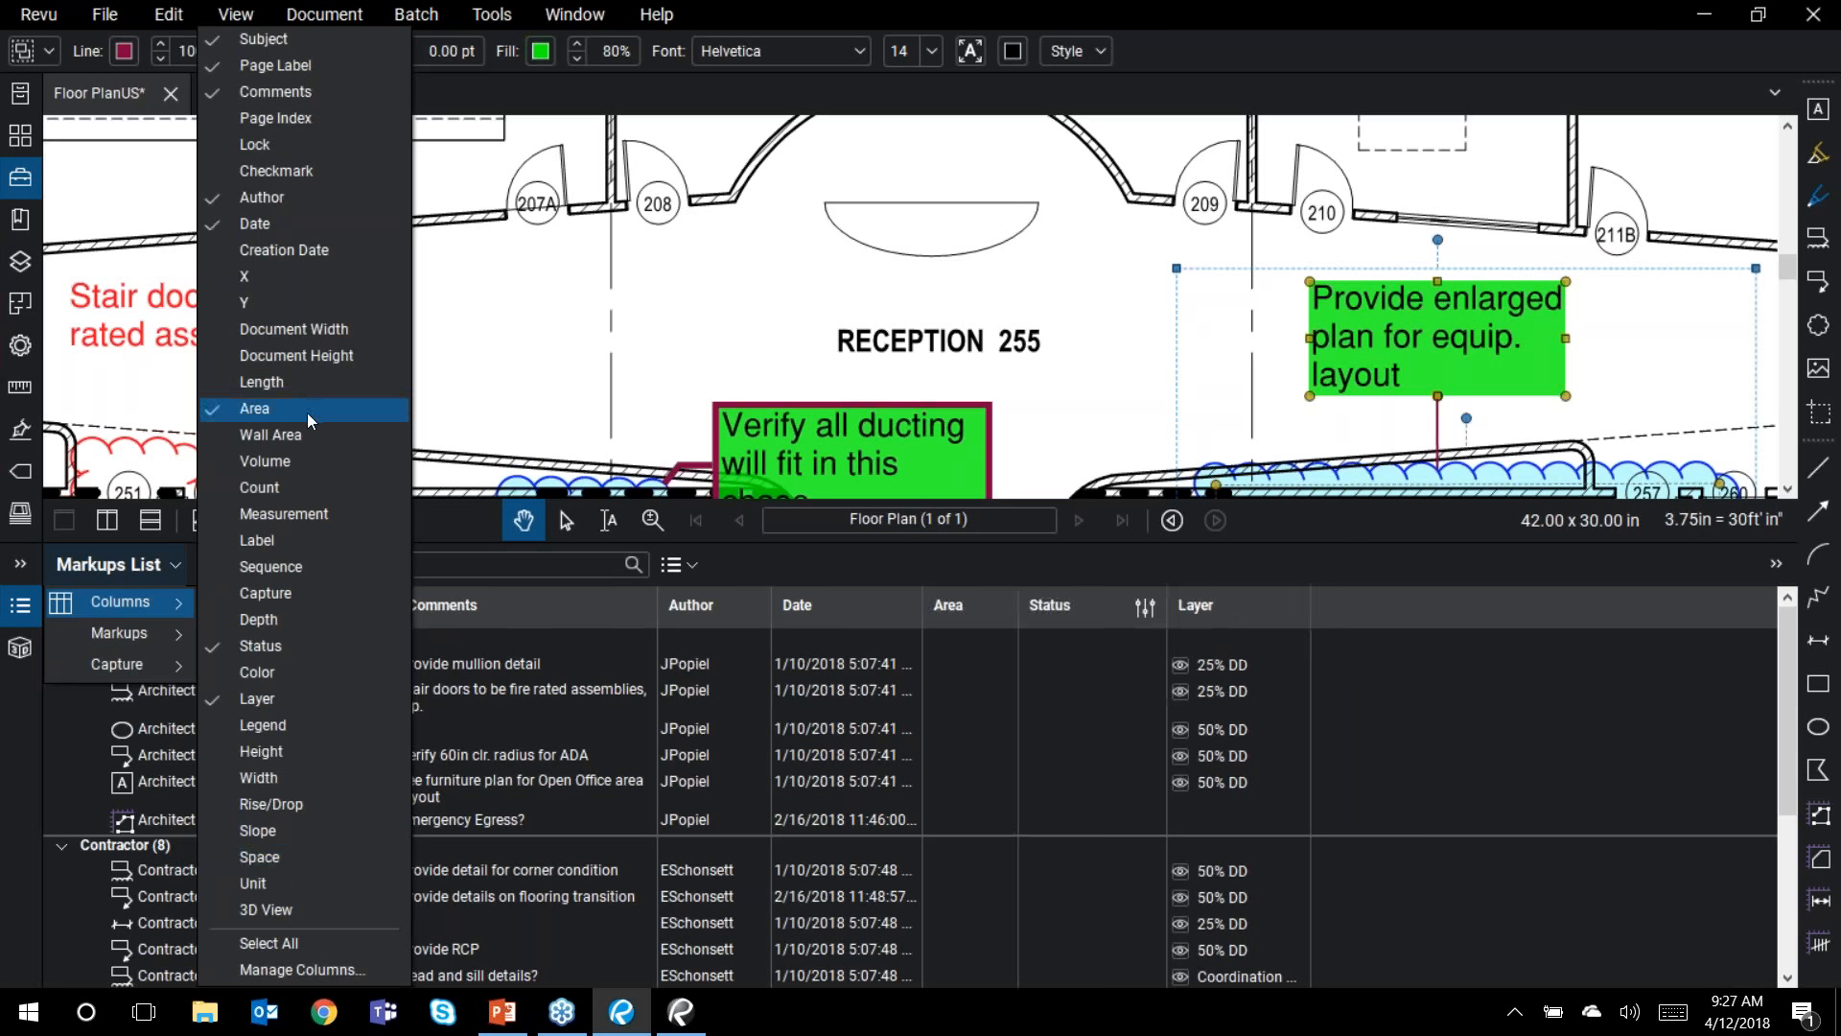
Step: Select the Architect ellipse markup in the list and move the Status column after Layer
left_click(1524, 729)
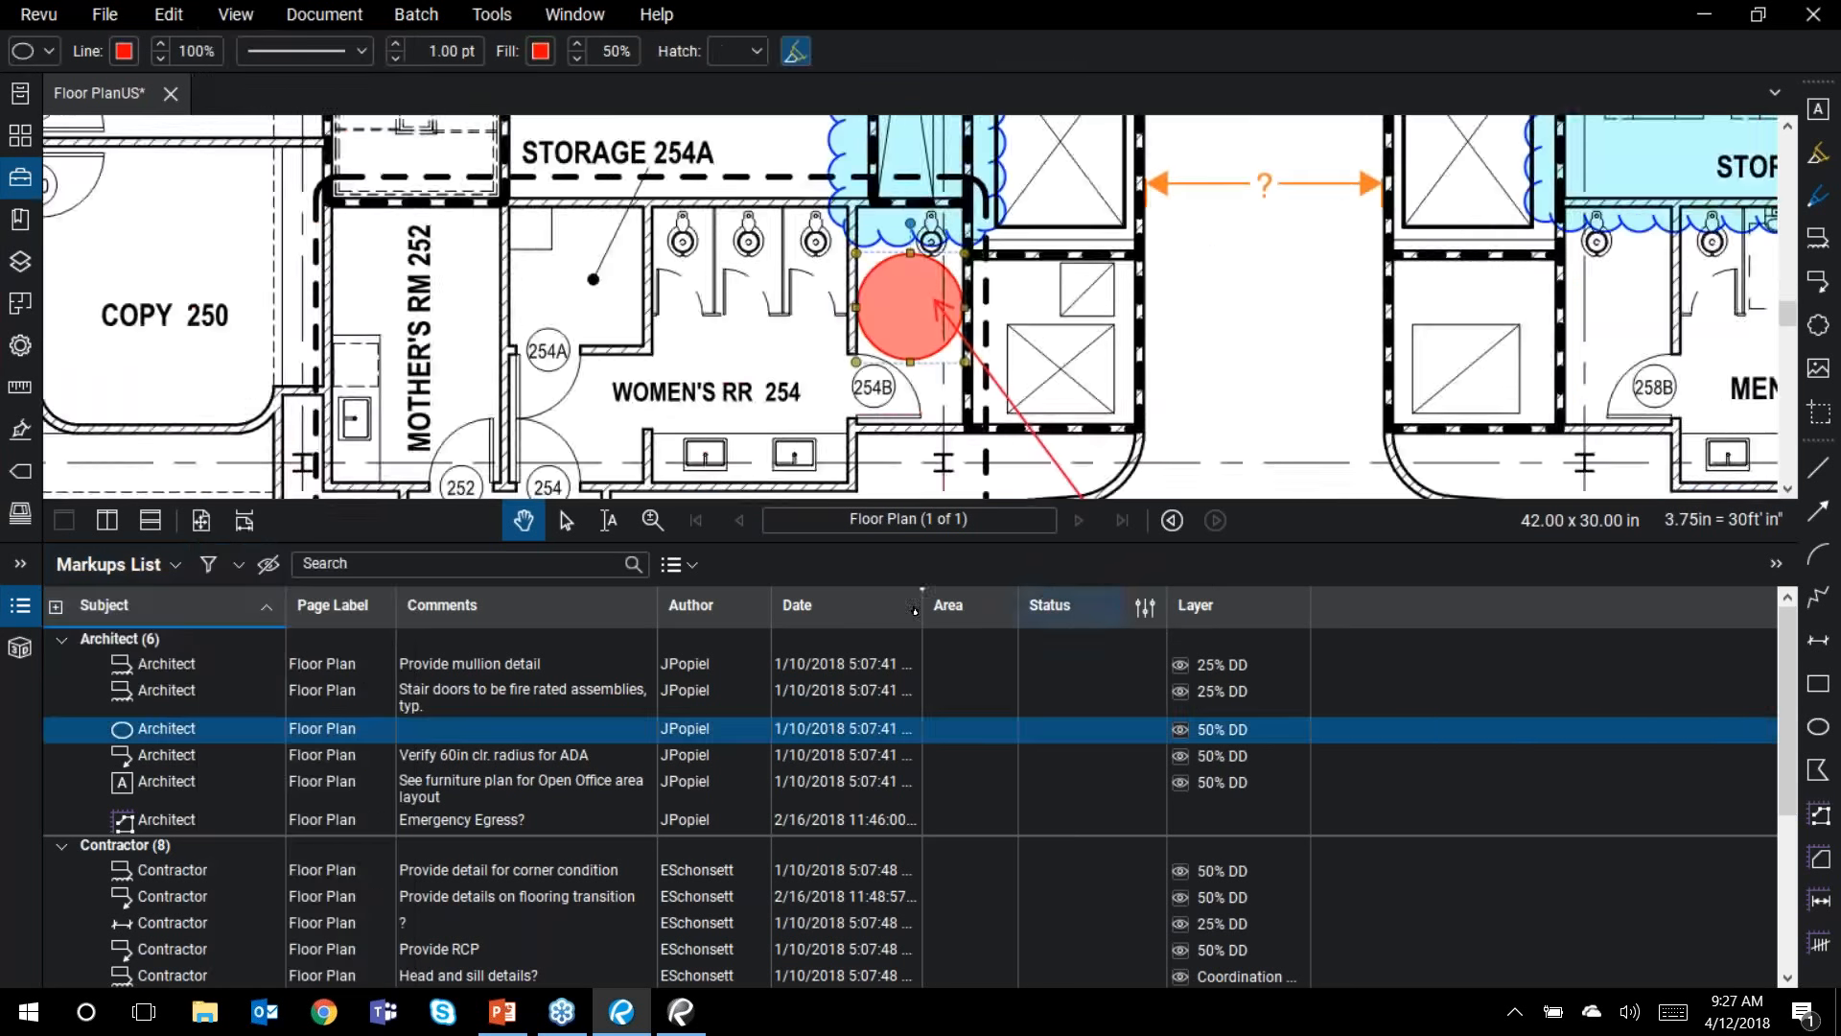
left_click_drag(915, 610, 1012, 597)
left_click_drag(1266, 678, 1186, 671)
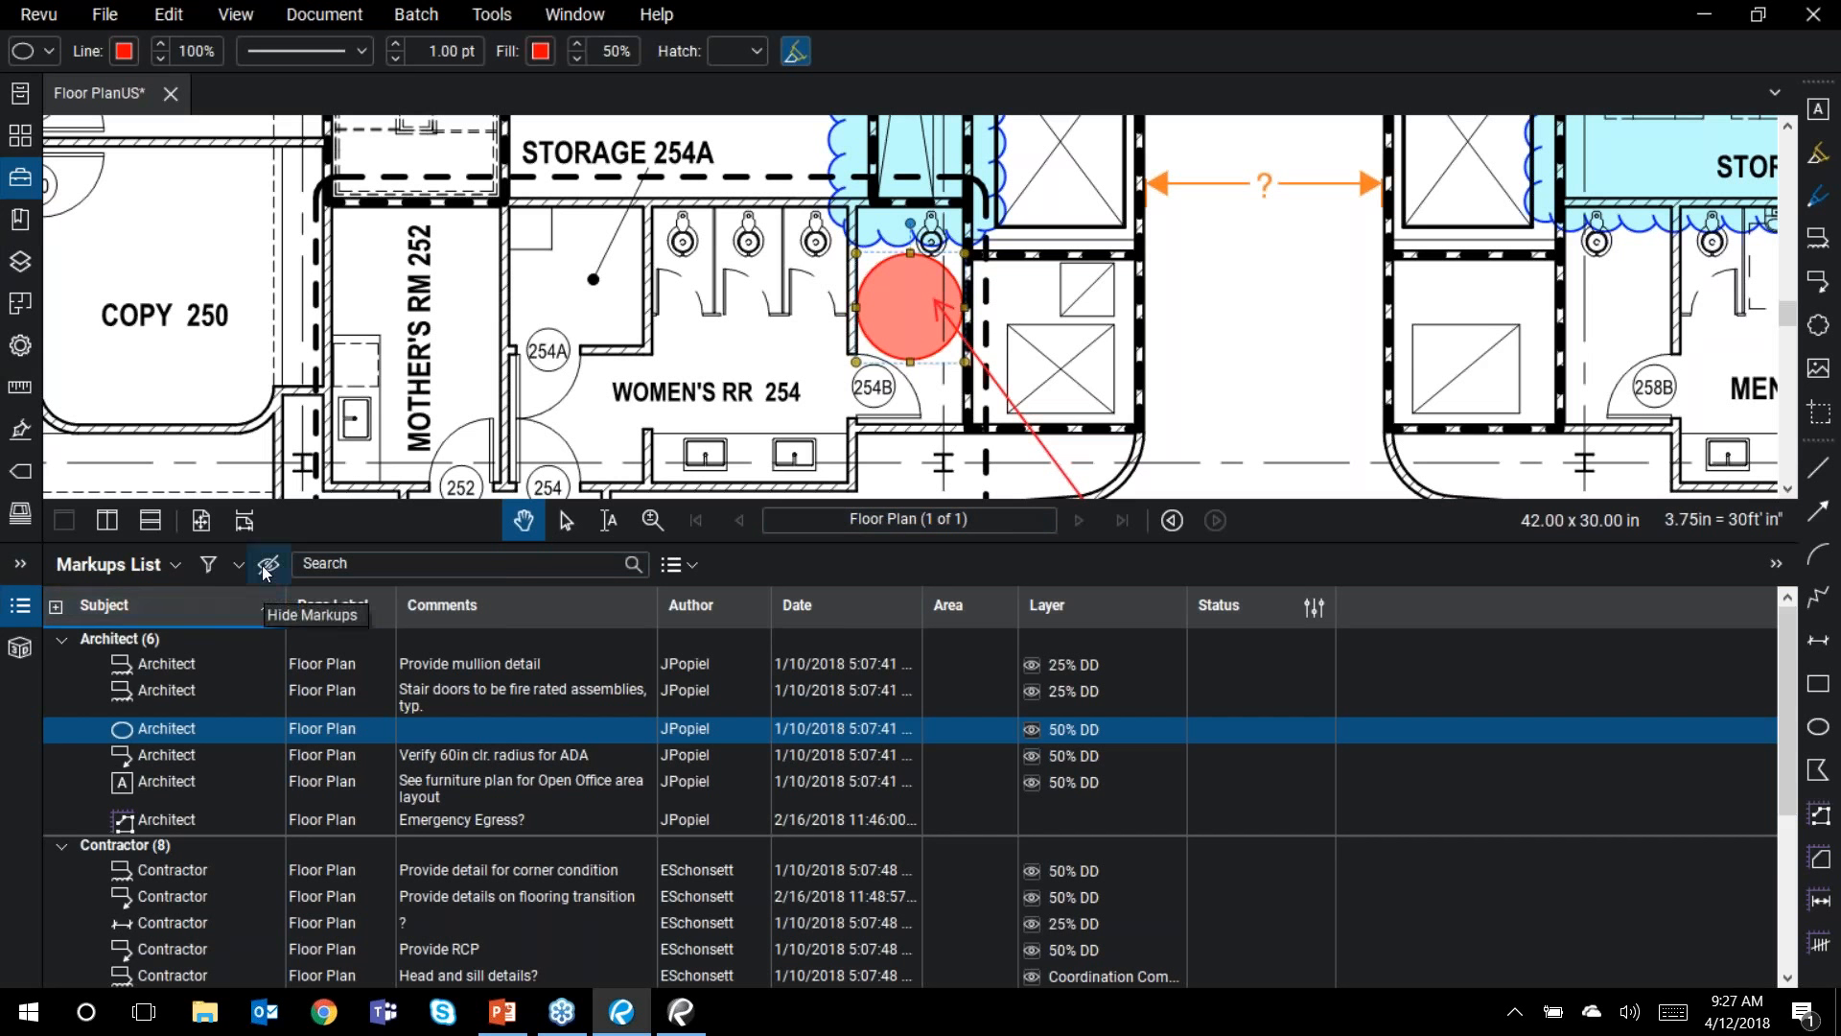
Step: Shorten the Markups List to show the whole floor plan, and hide all markups and show them again
left_click_drag(1139, 542, 1126, 803)
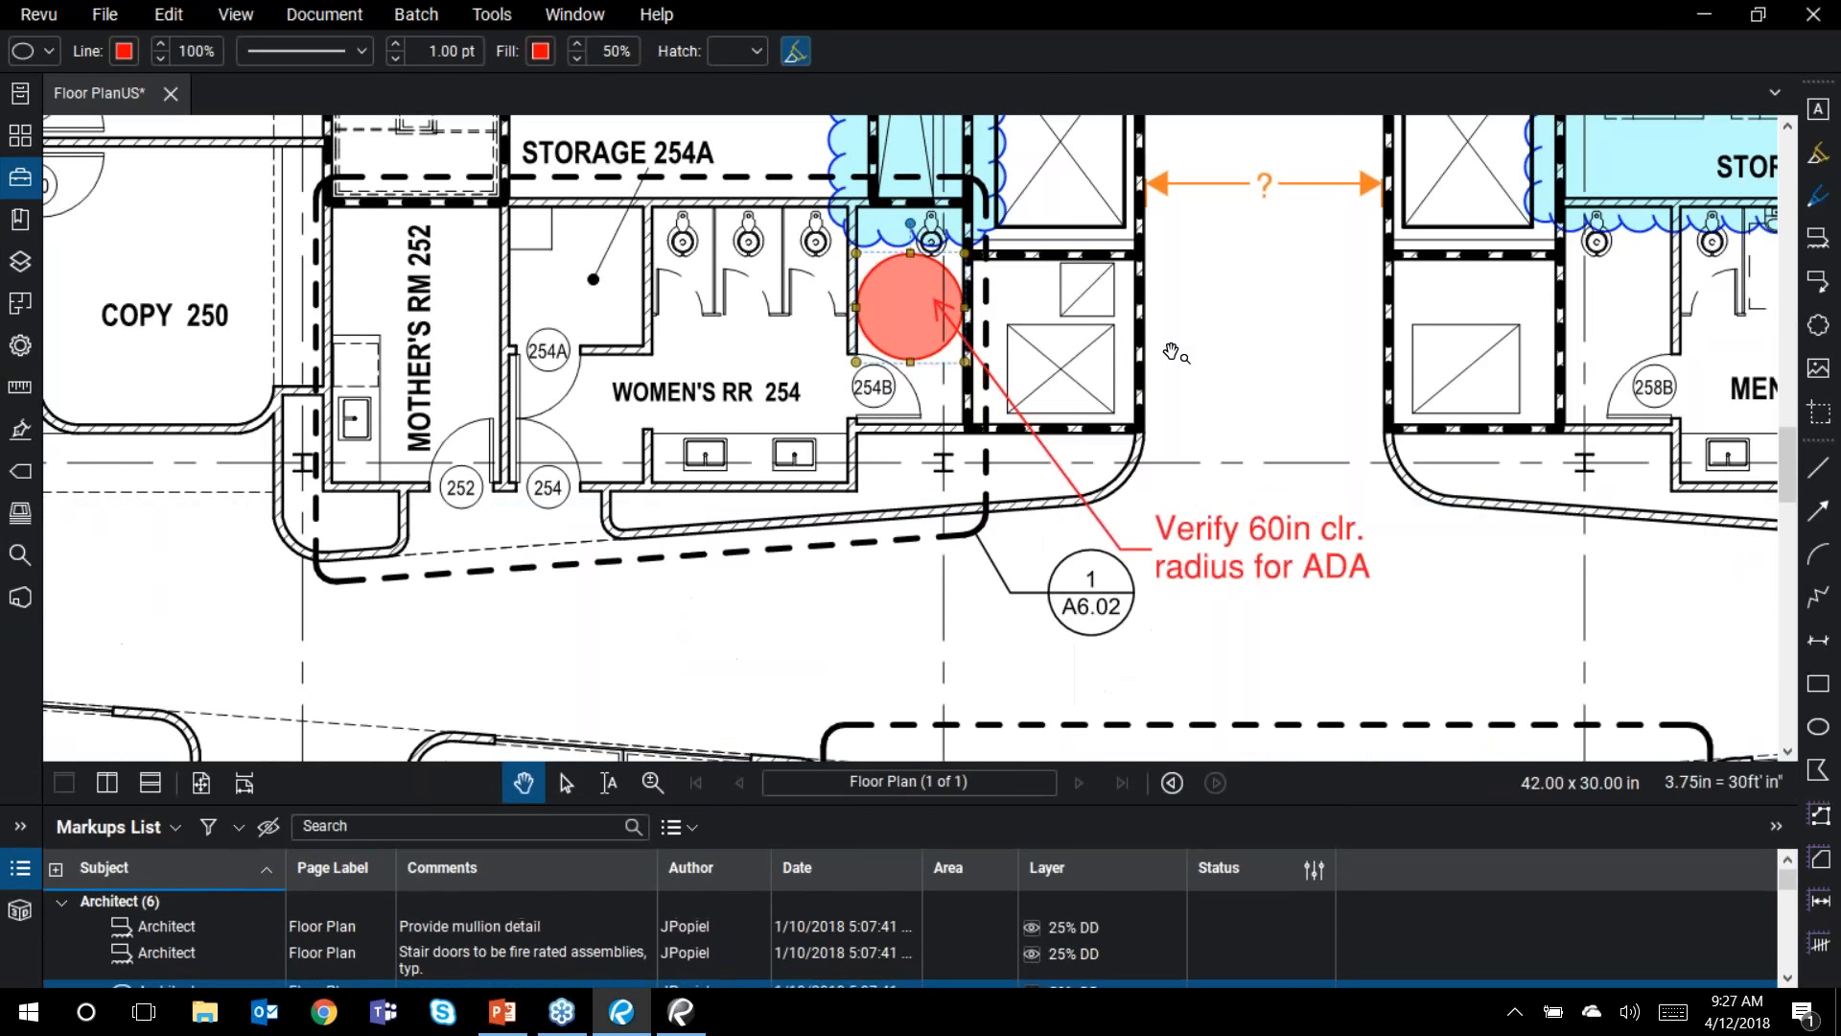
key("ctrl+0")
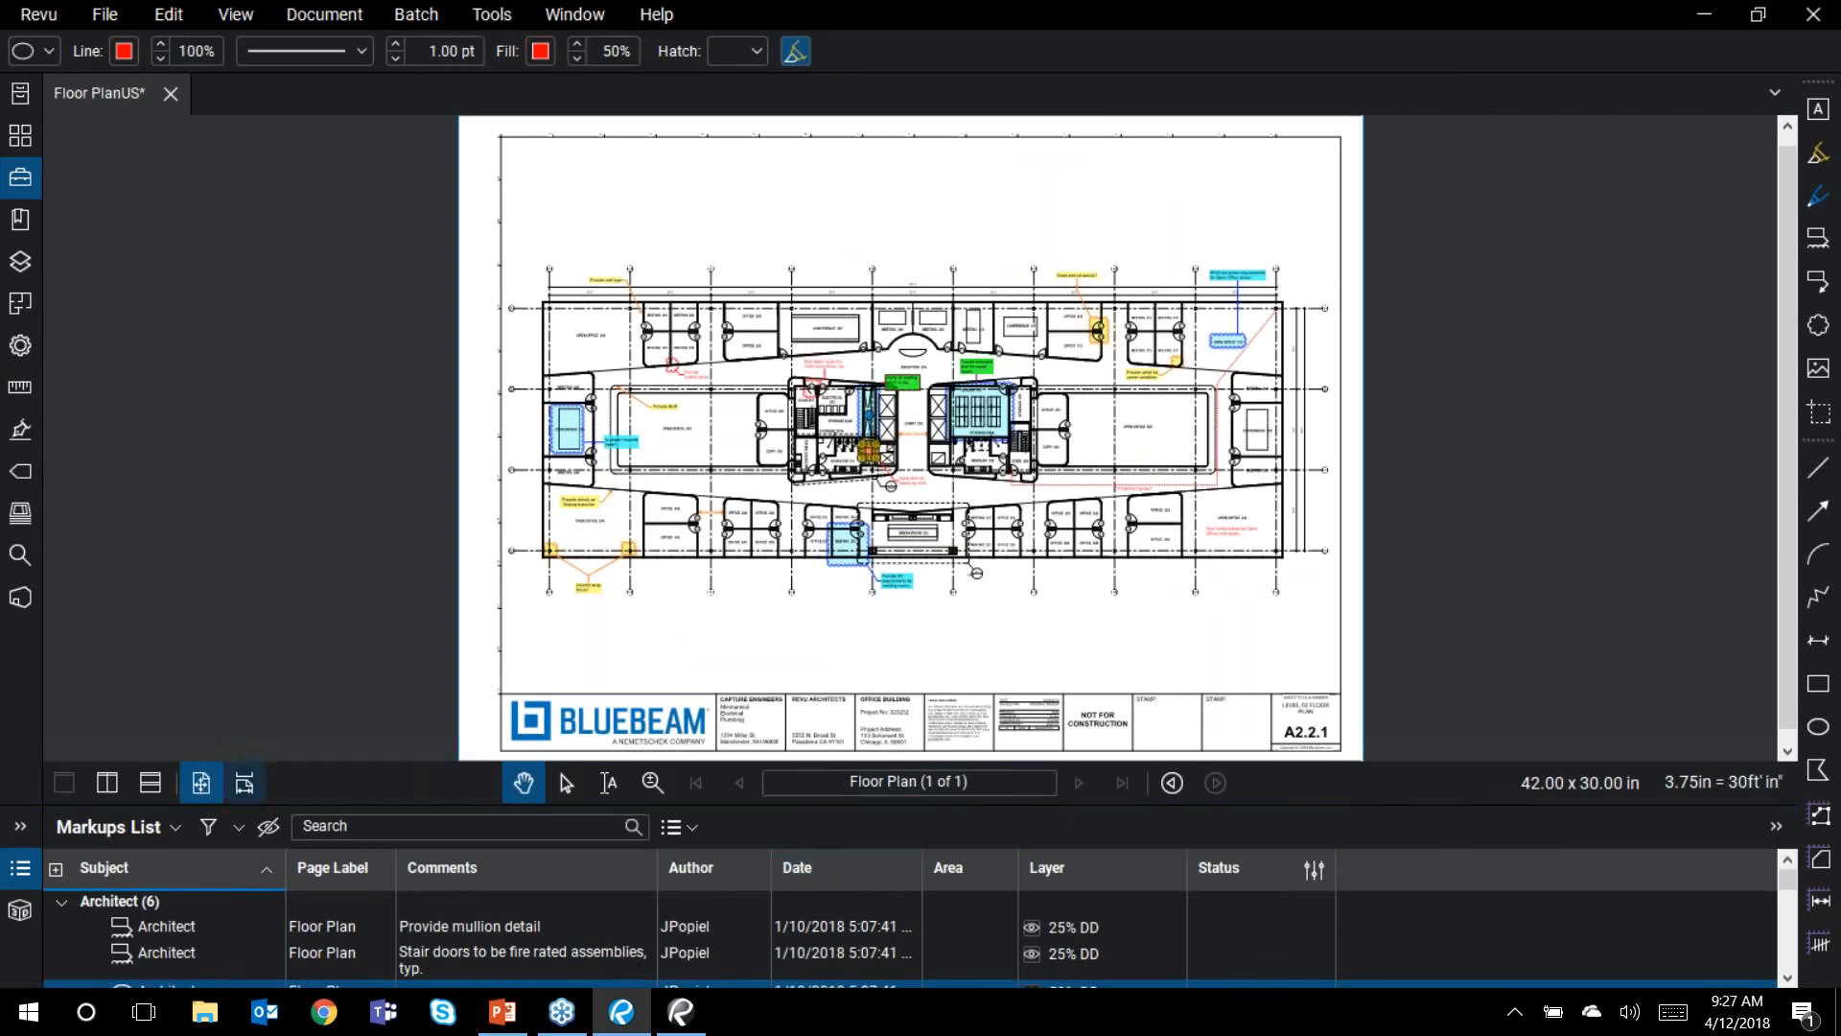
left_click(268, 828)
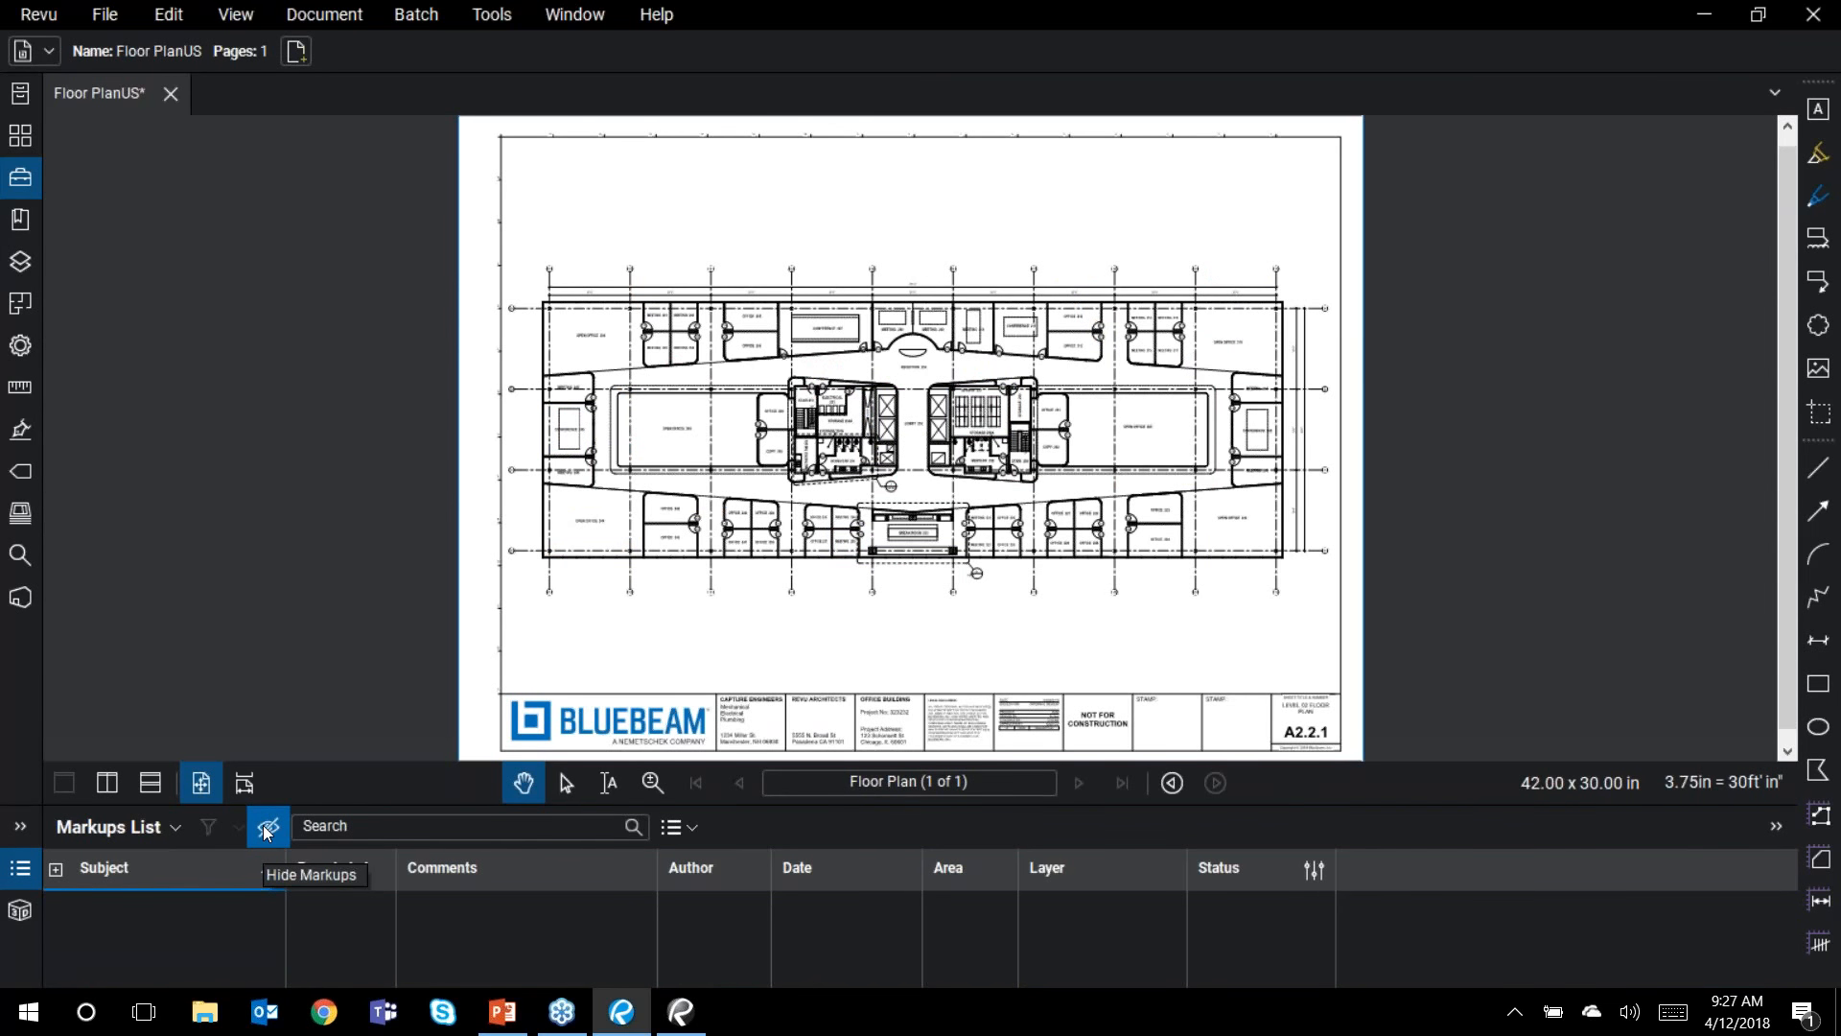
left_click(267, 828)
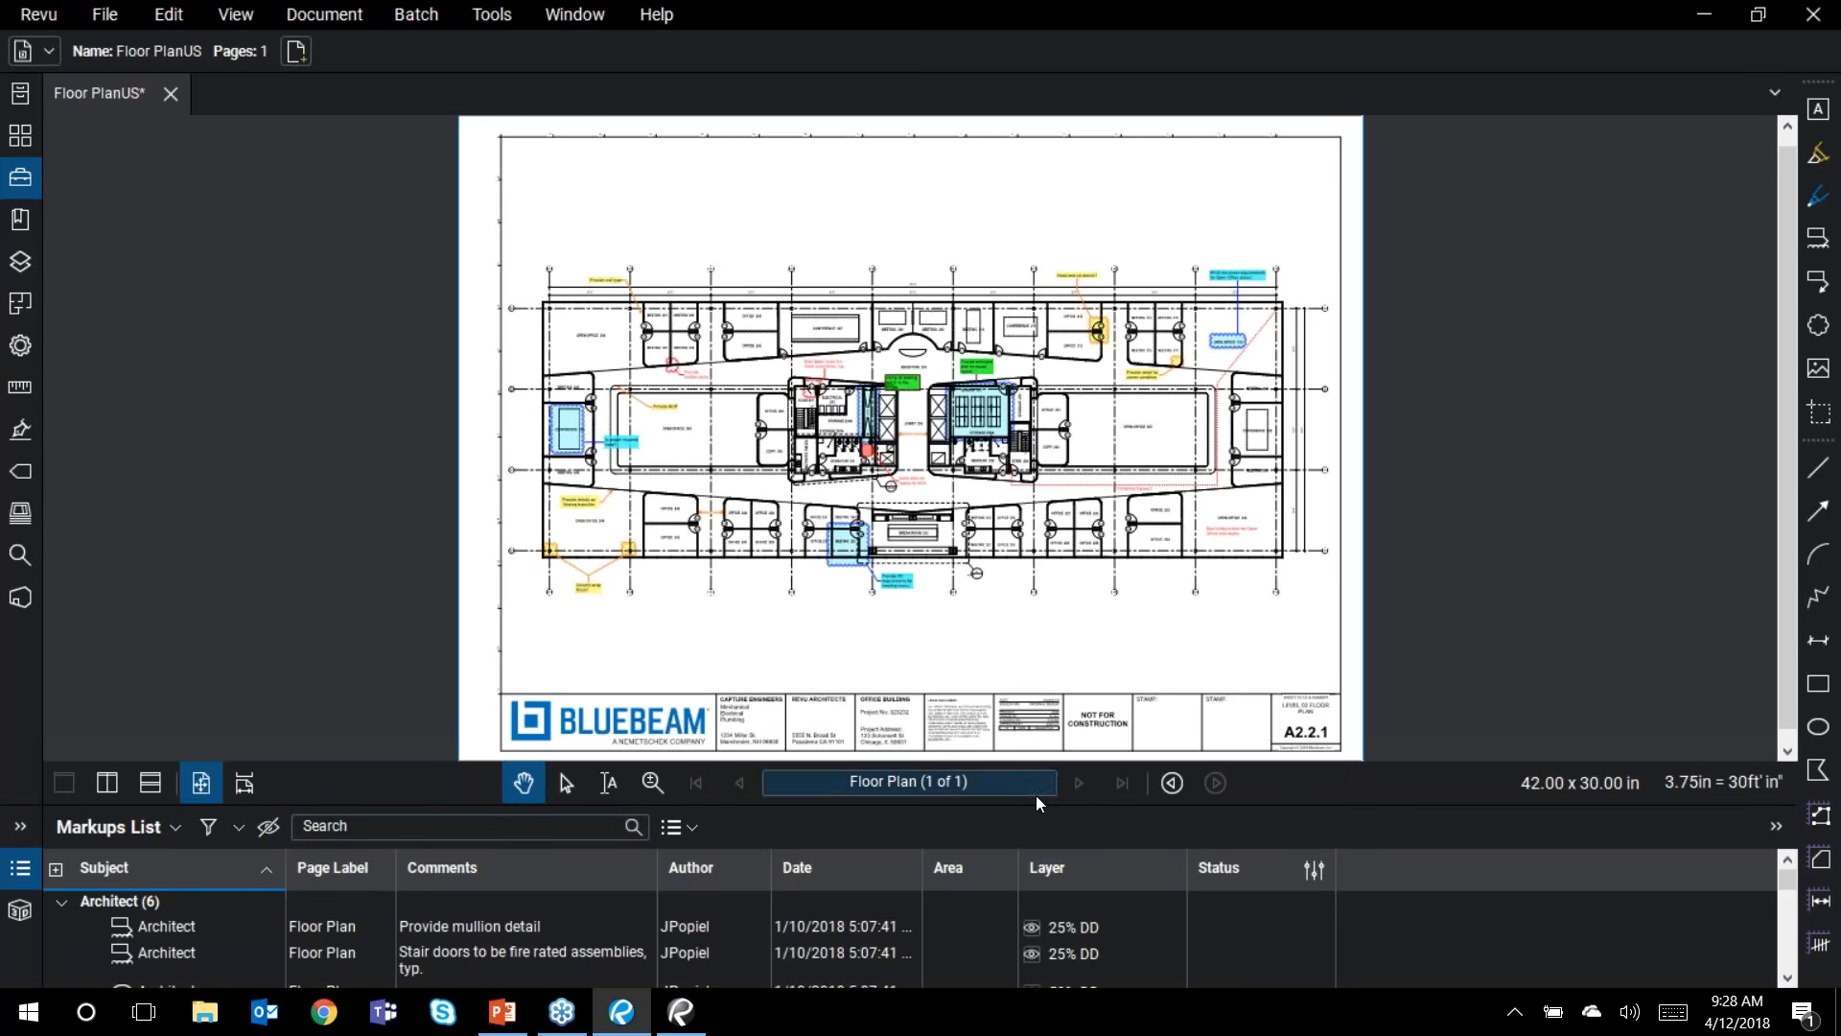
Step: Enlarge the Markups List and filter its Subject column to Engineer
left_click_drag(1034, 805, 1034, 606)
mouse_move(1042, 439)
left_mouse_down()
mouse_move(1042, 337)
mouse_move(1042, 391)
mouse_move(983, 407)
mouse_move(986, 470)
left_mouse_up()
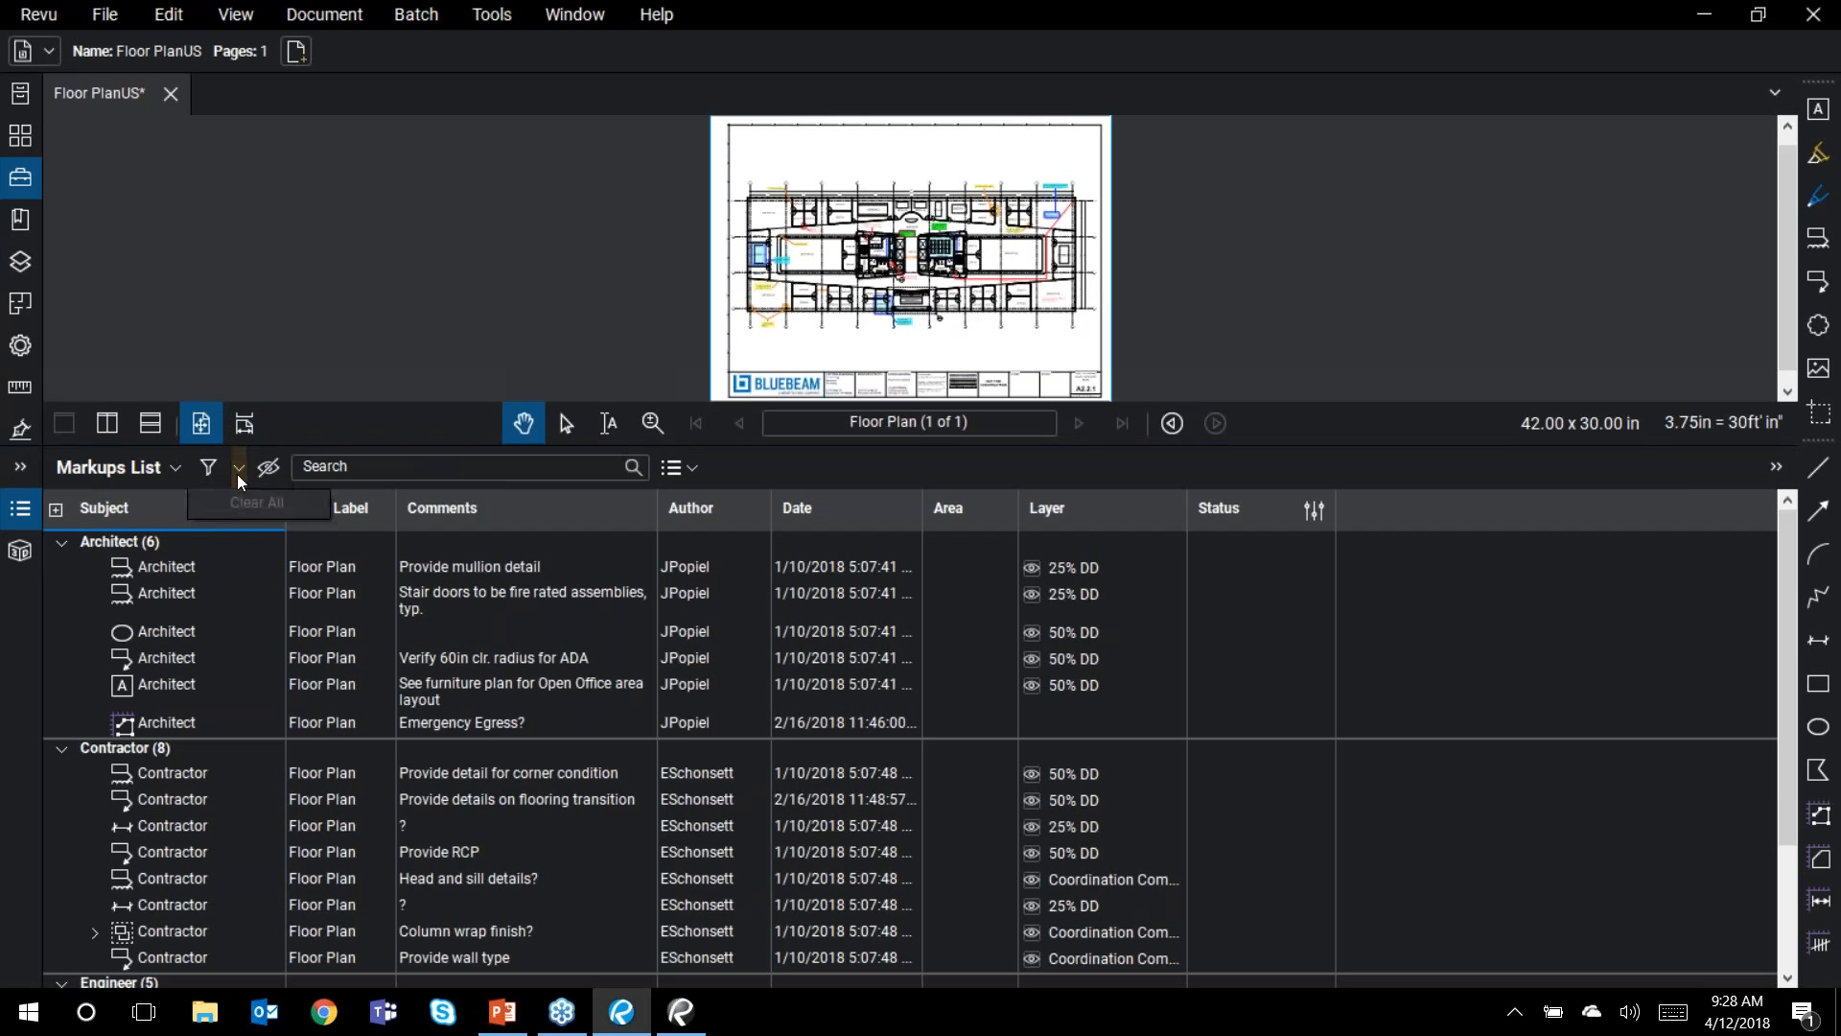
left_click(208, 468)
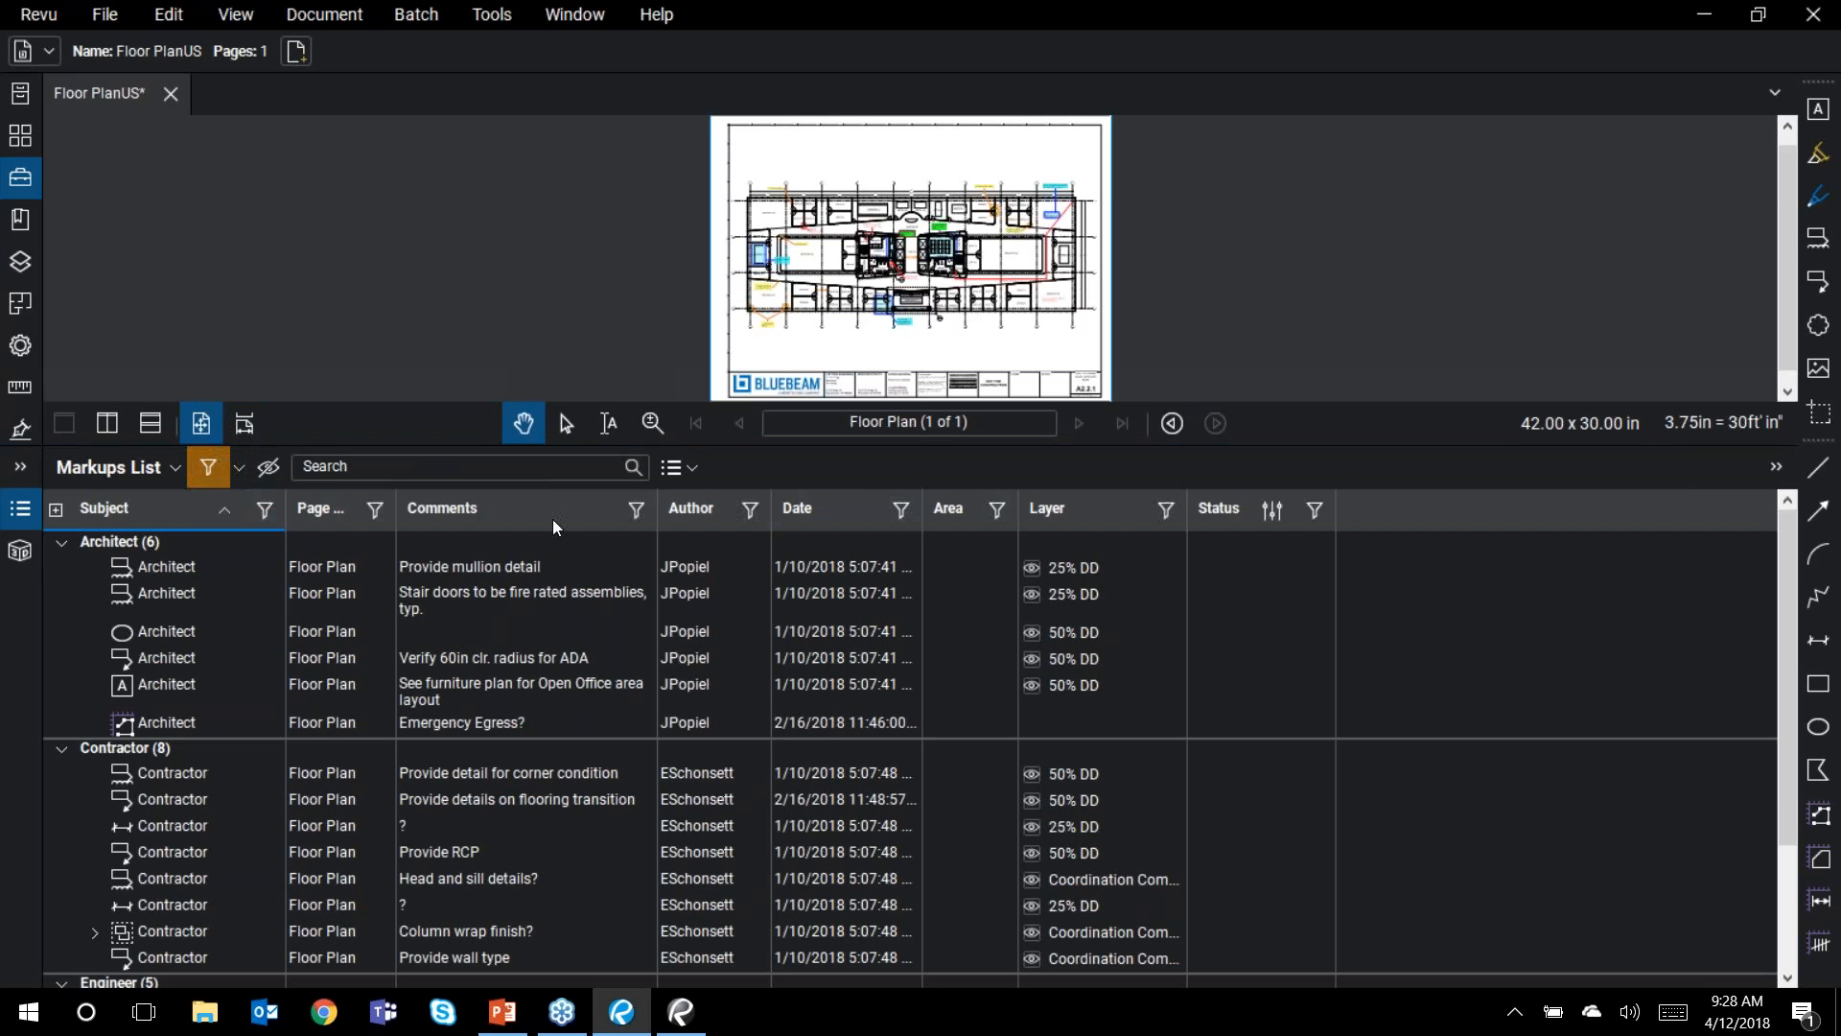
left_click(266, 511)
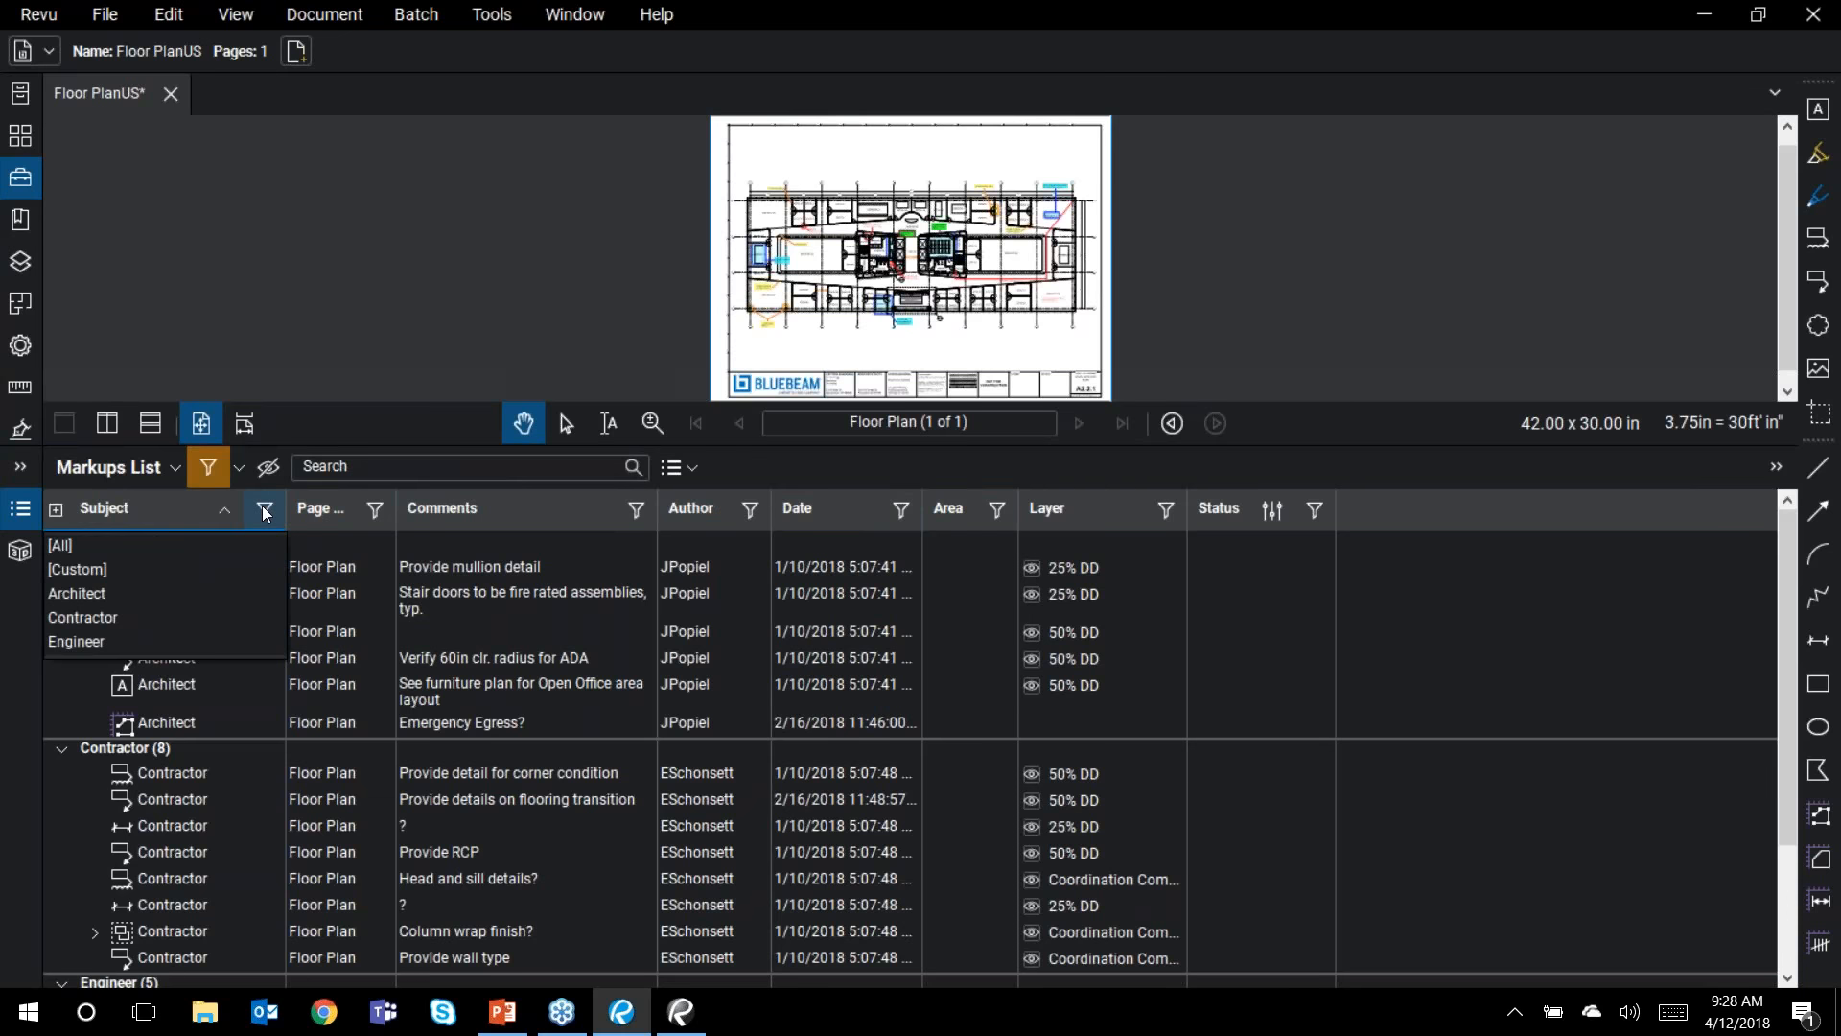
left_click(165, 641)
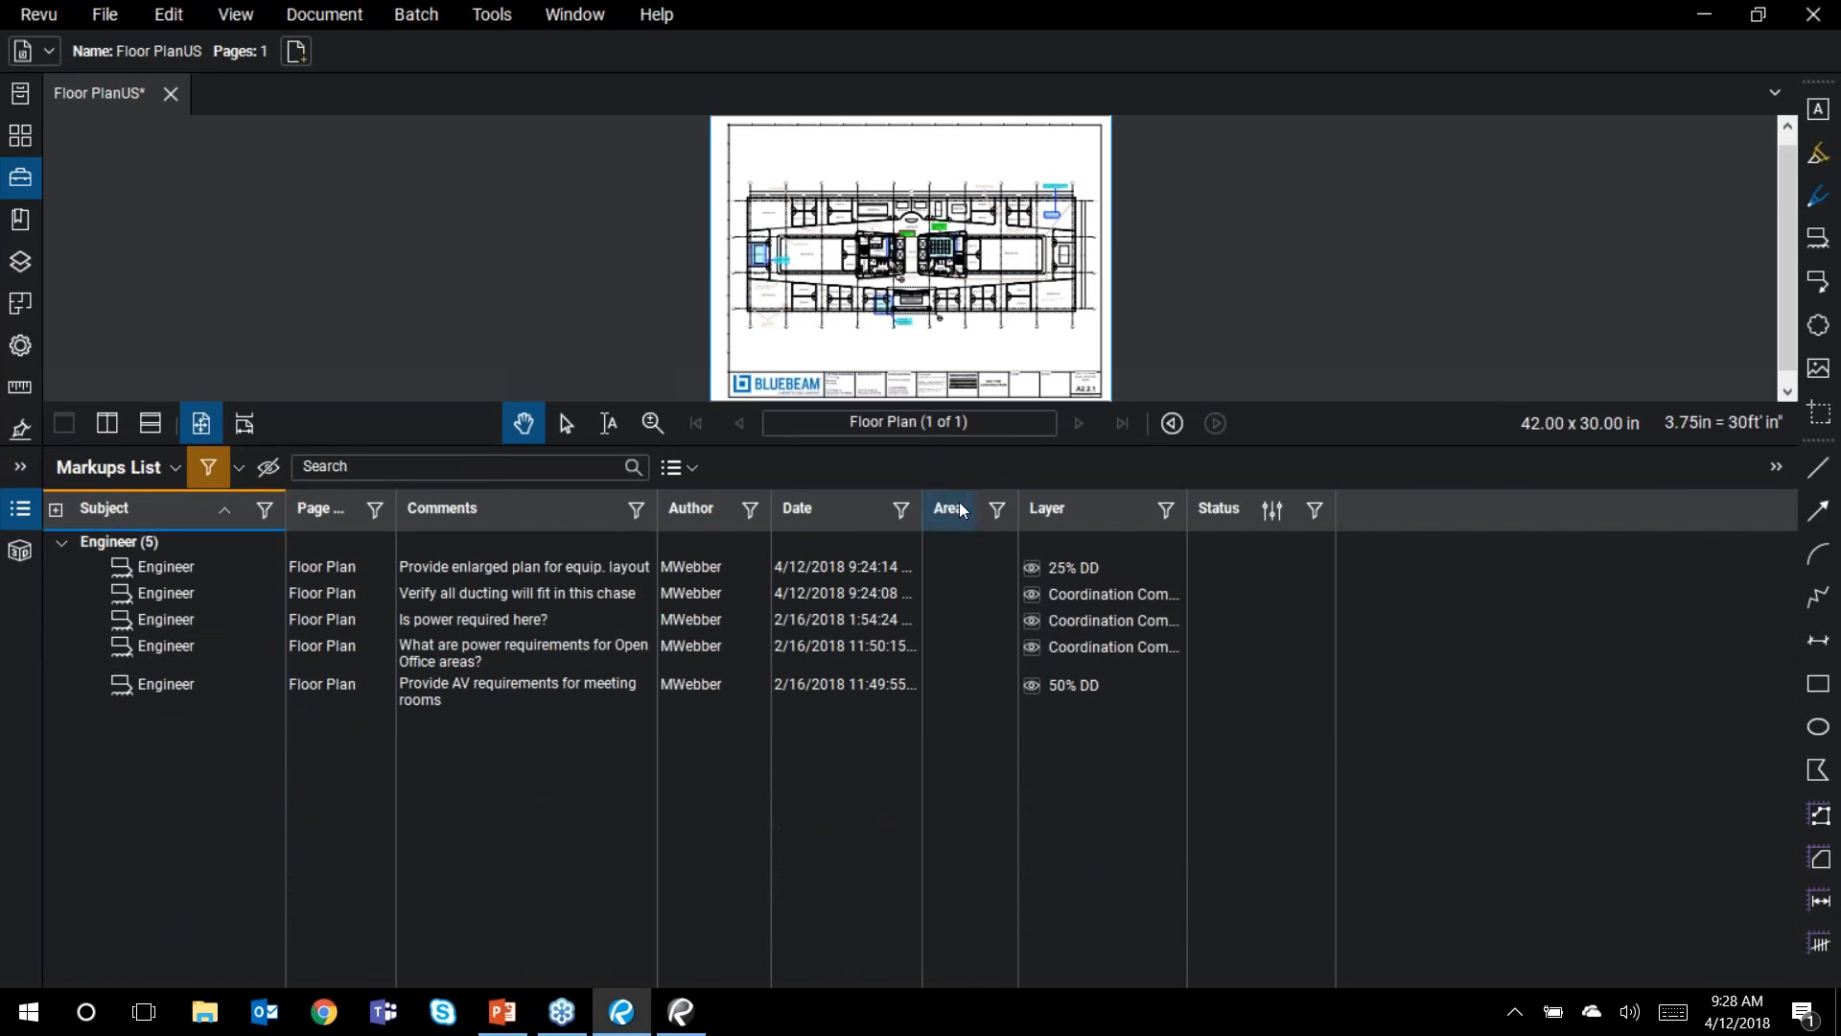
Step: Examine the filtered Engineer markups and the greyed-out ones across the floor plan, and turn the filter off
left_click_drag(950, 446, 949, 797)
scroll(961, 515, "up", 2)
scroll(739, 560, "up", 5)
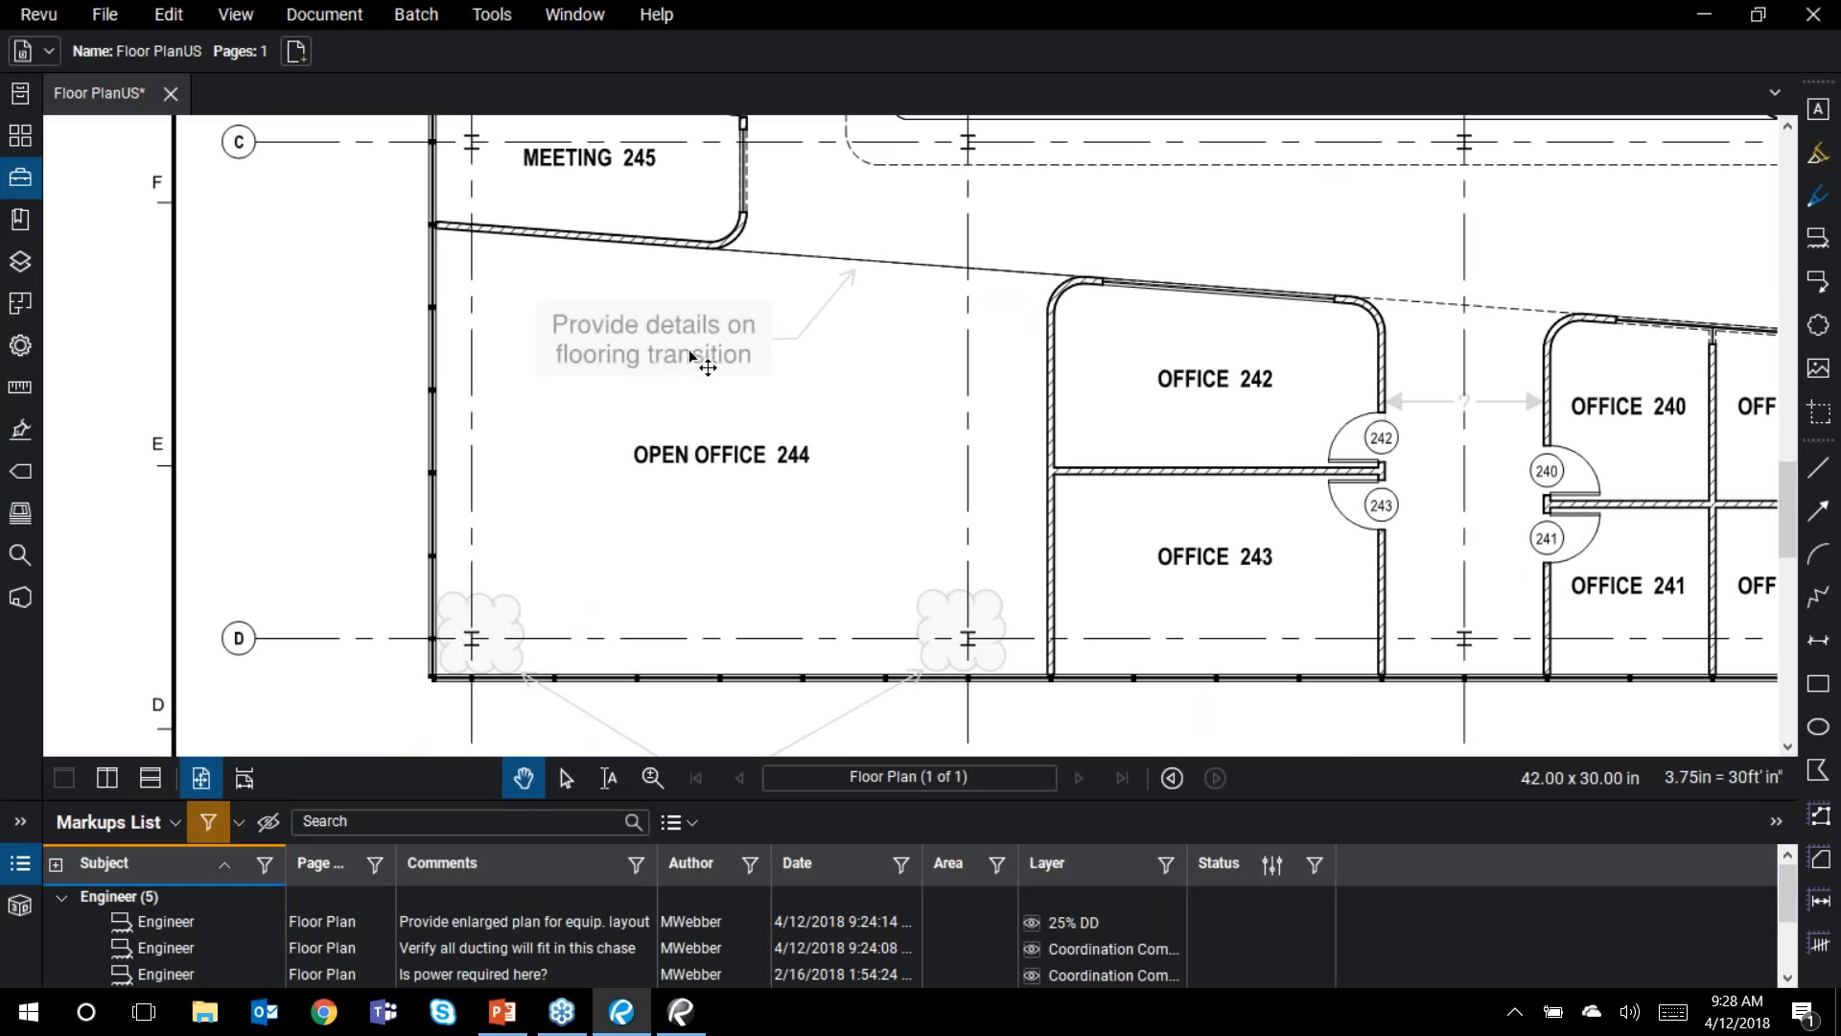
scroll(1035, 329, "down", 2)
scroll(1035, 329, "down", 2)
left_click_drag(1209, 309, 1192, 581)
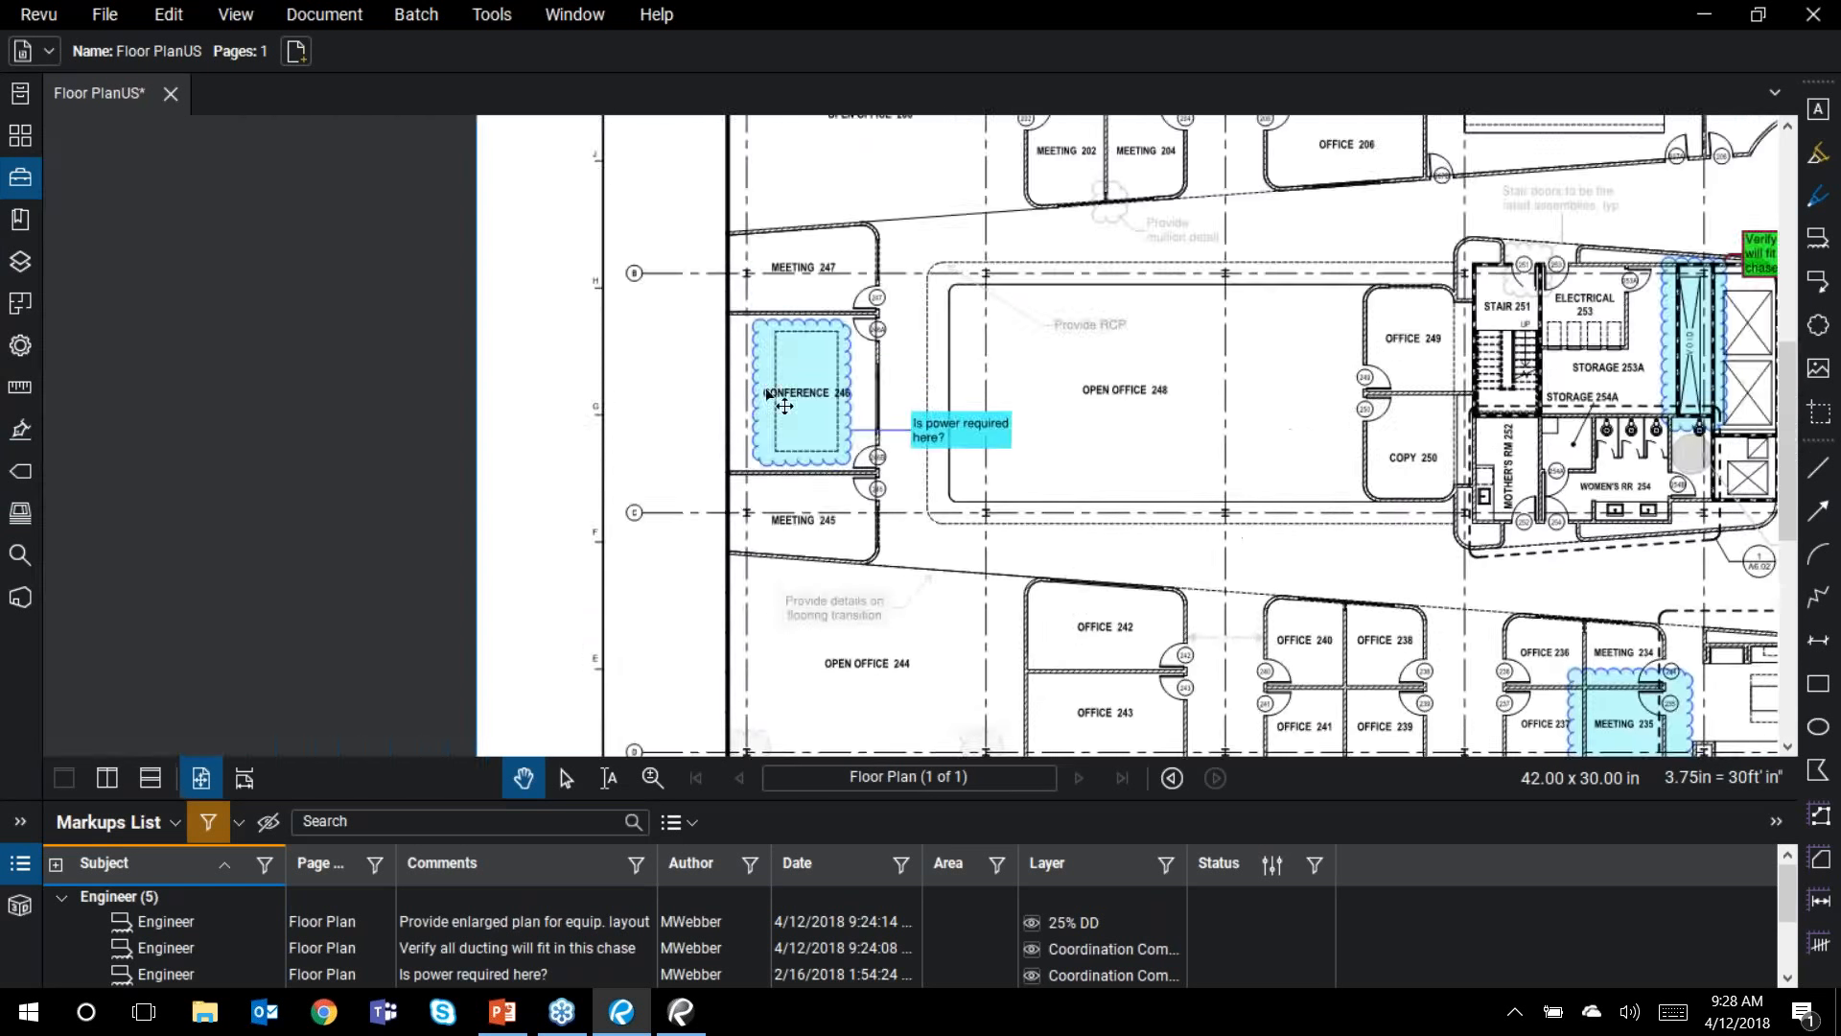
scroll(768, 391, "up", 3)
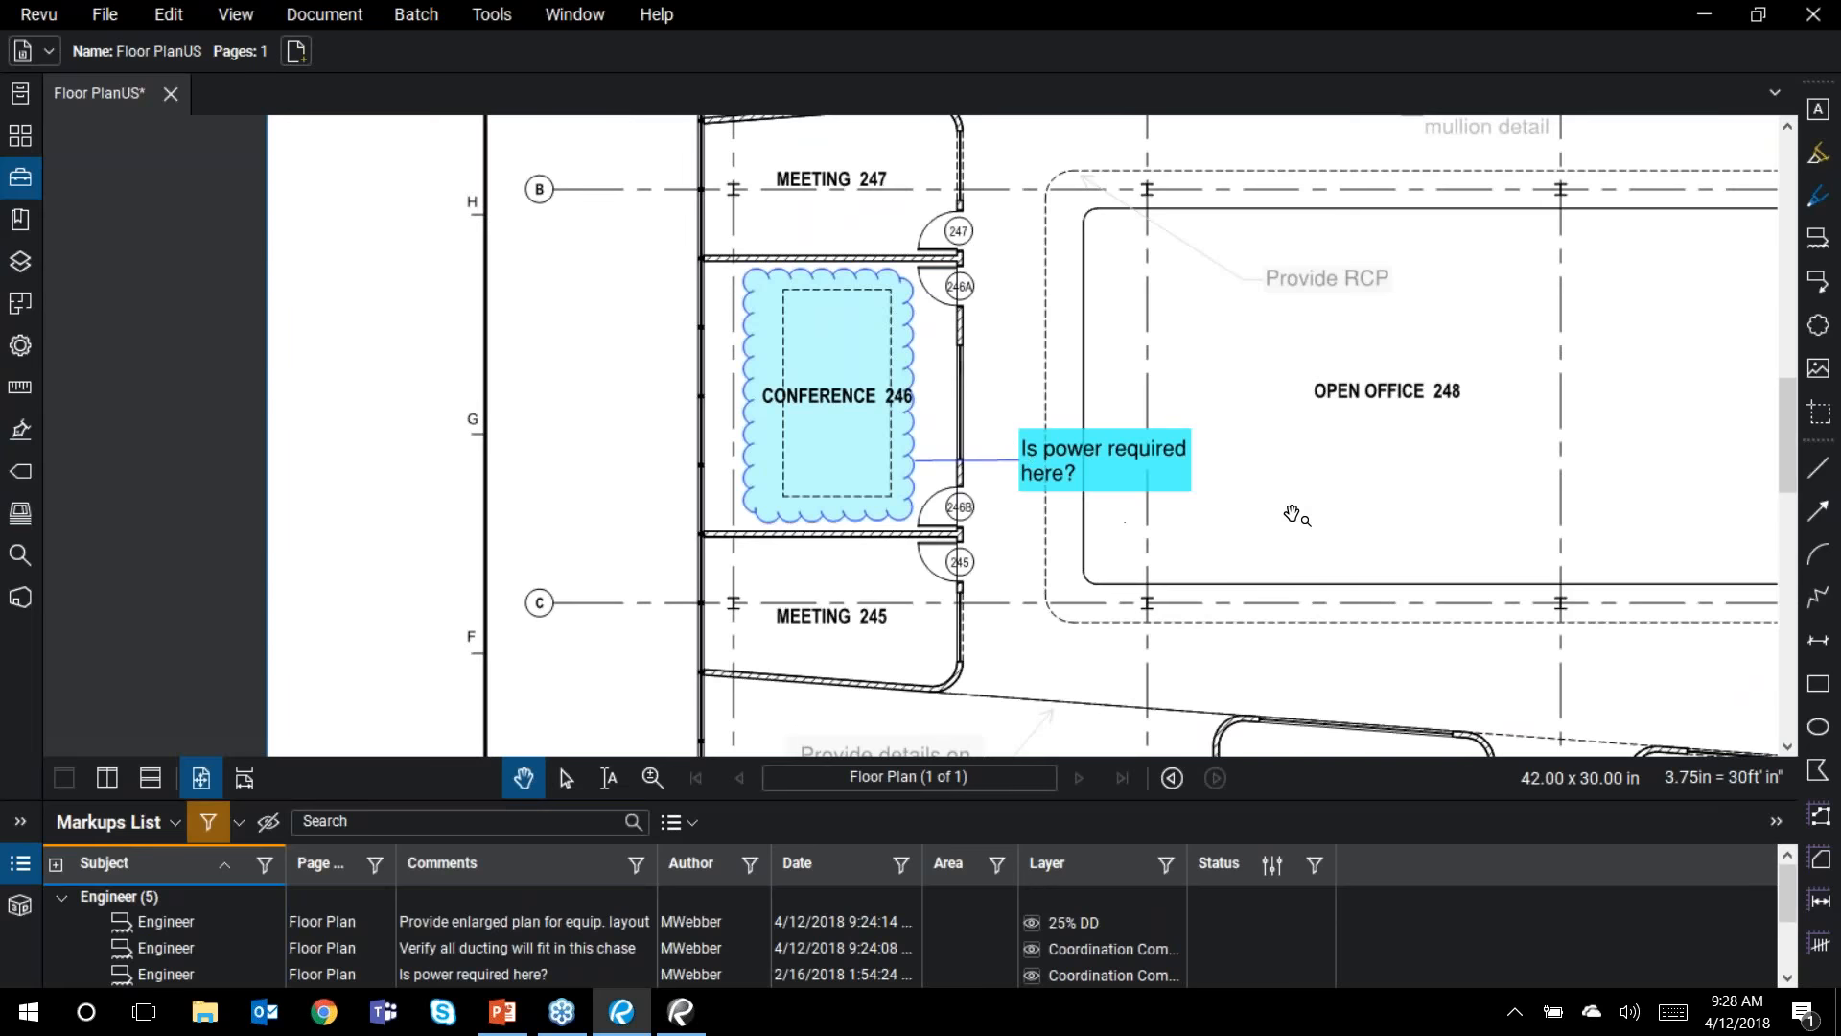
scroll(1342, 525, "down", 3)
left_click_drag(1482, 512, 199, 613)
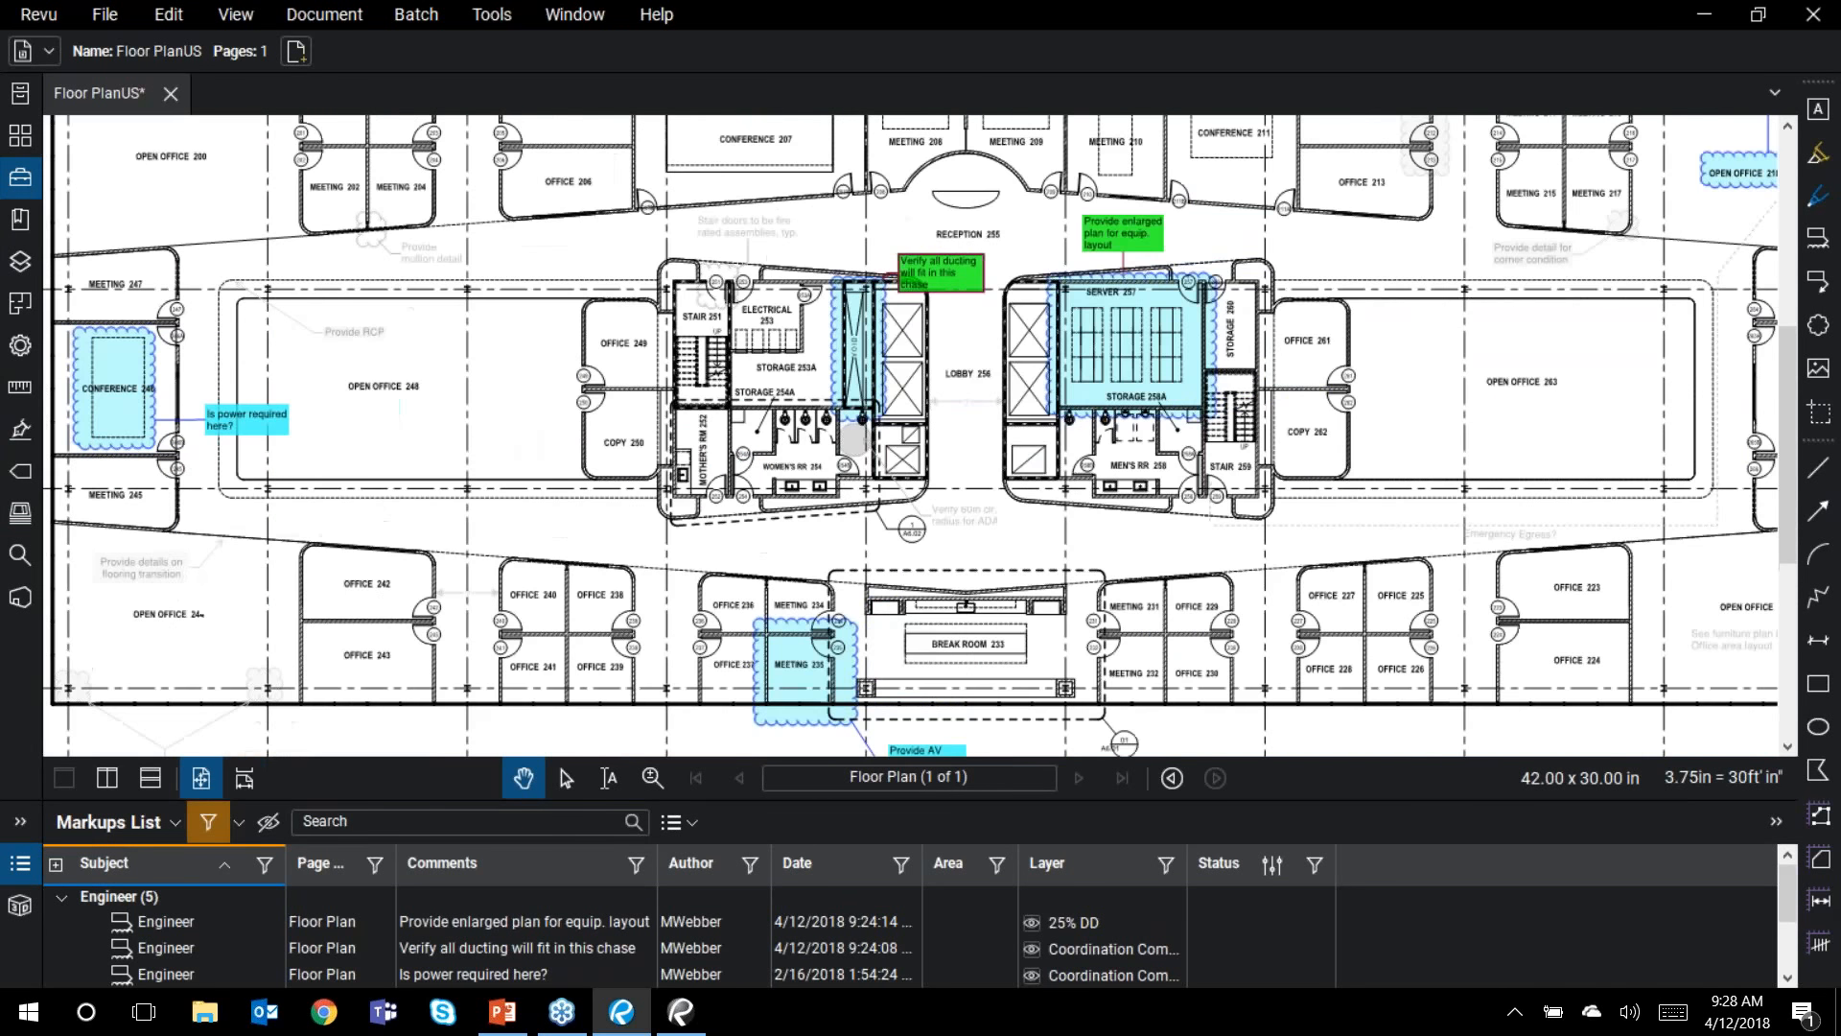
left_click(209, 820)
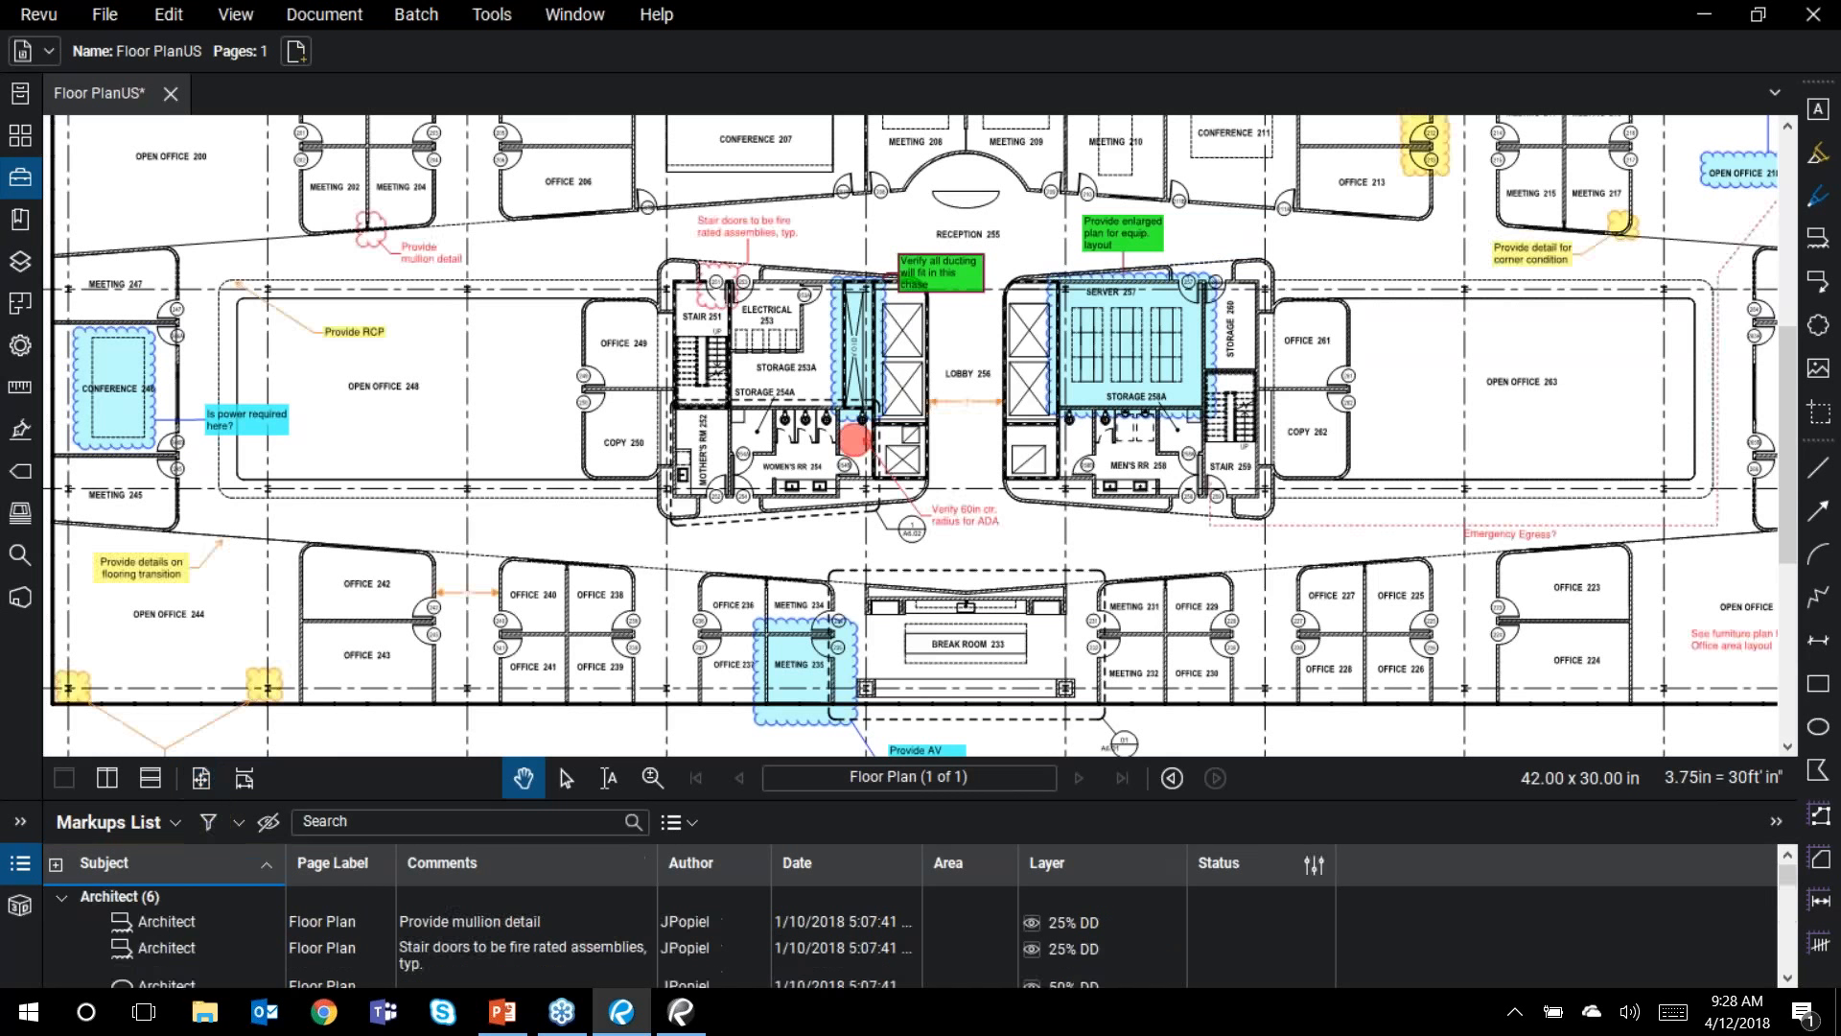
Step: Start a PDF summary of the markups and view the choices for adding more files to it
left_click(687, 822)
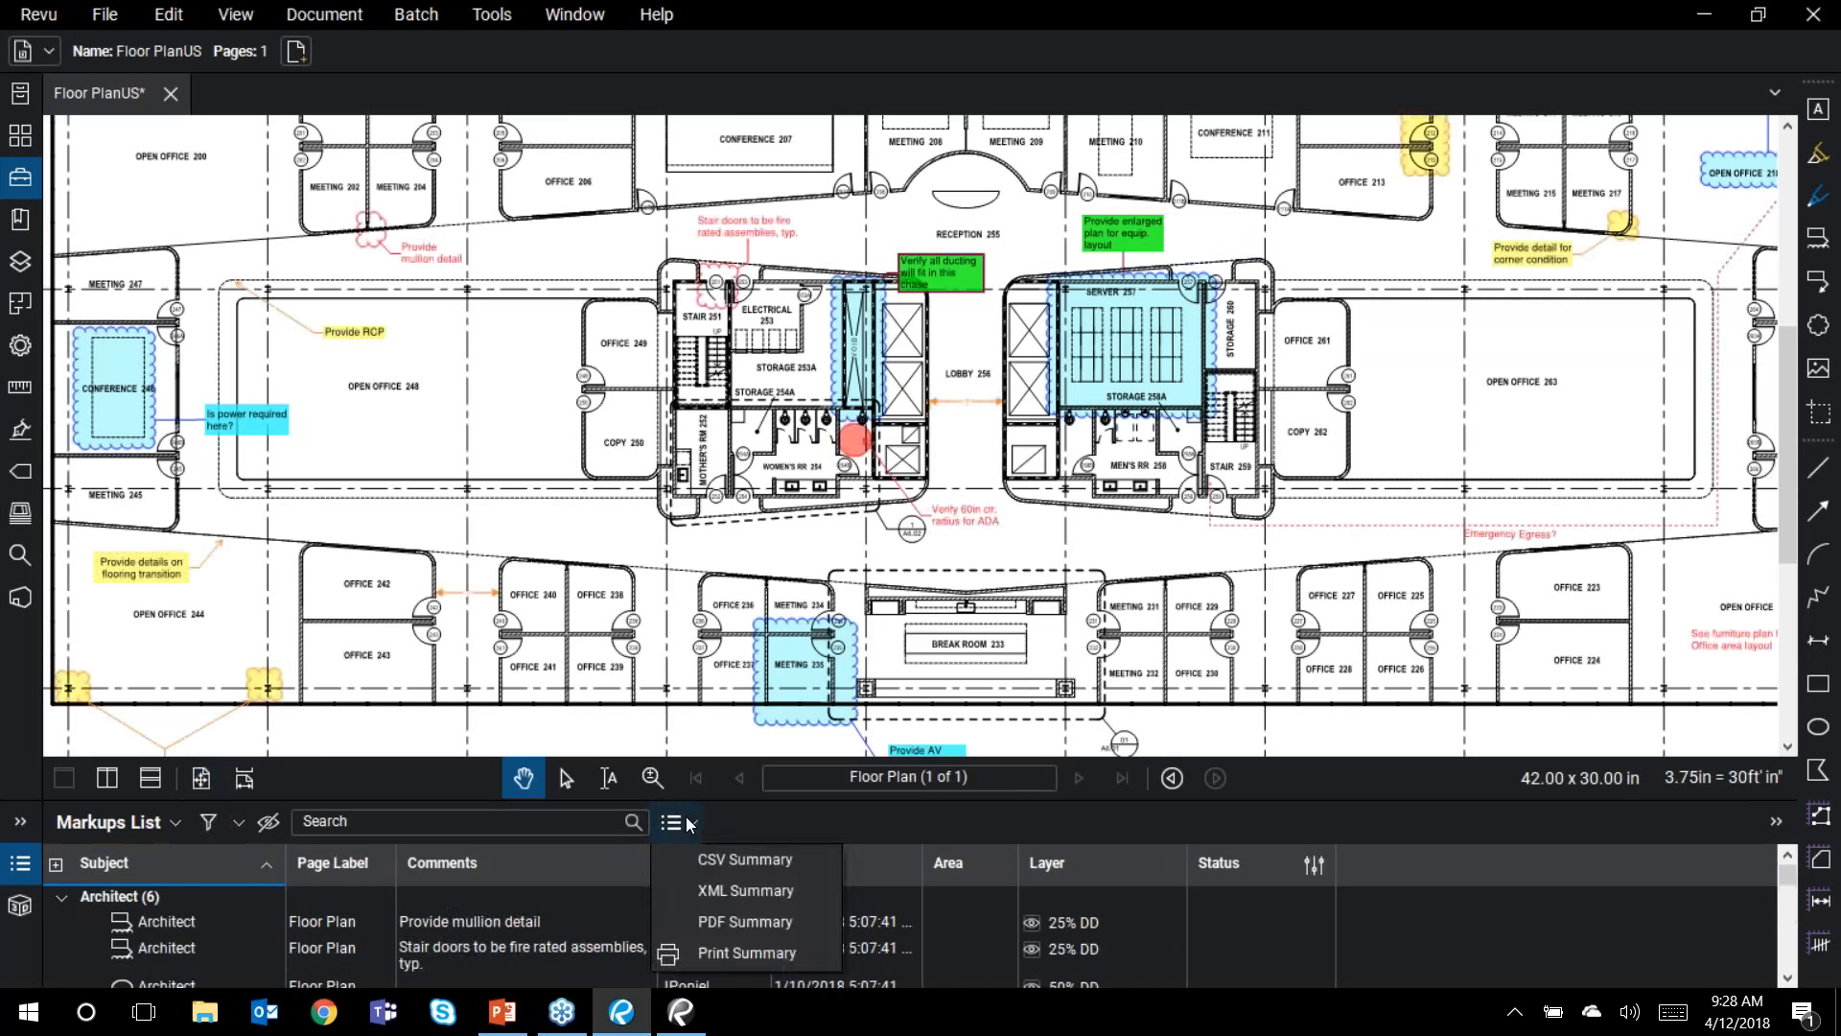
left_click(728, 921)
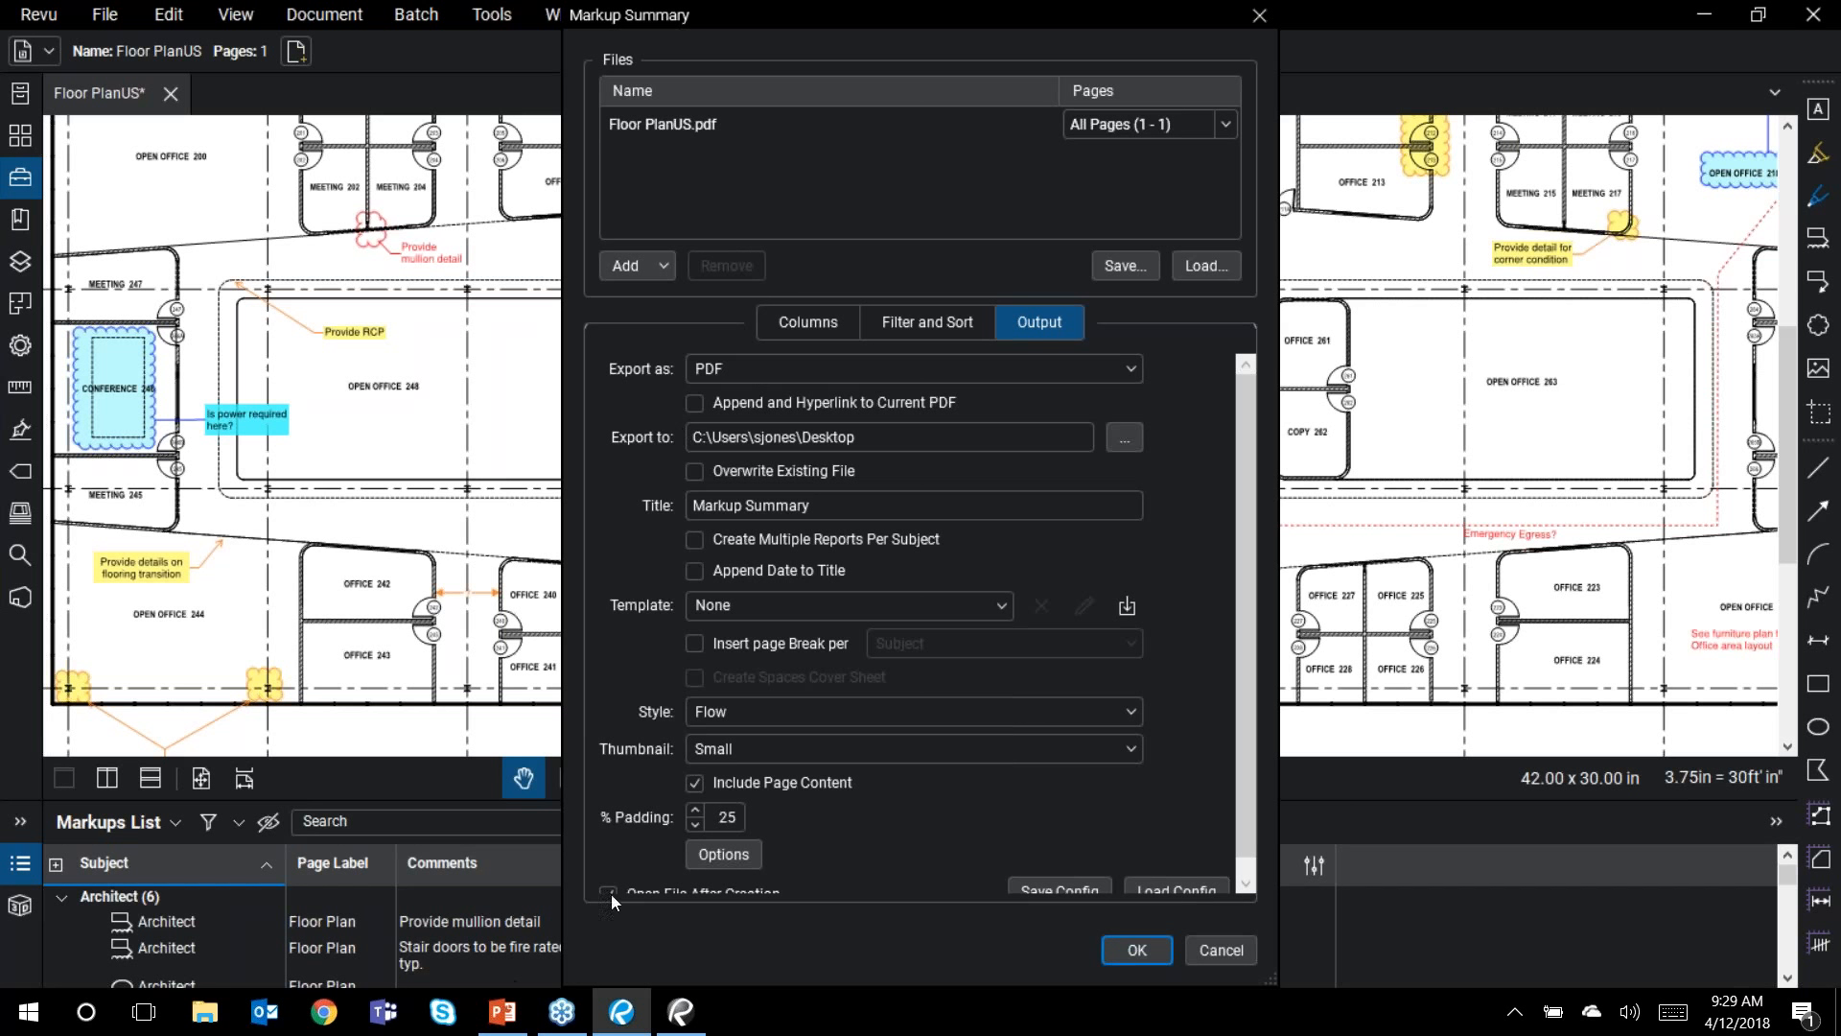
left_click(665, 264)
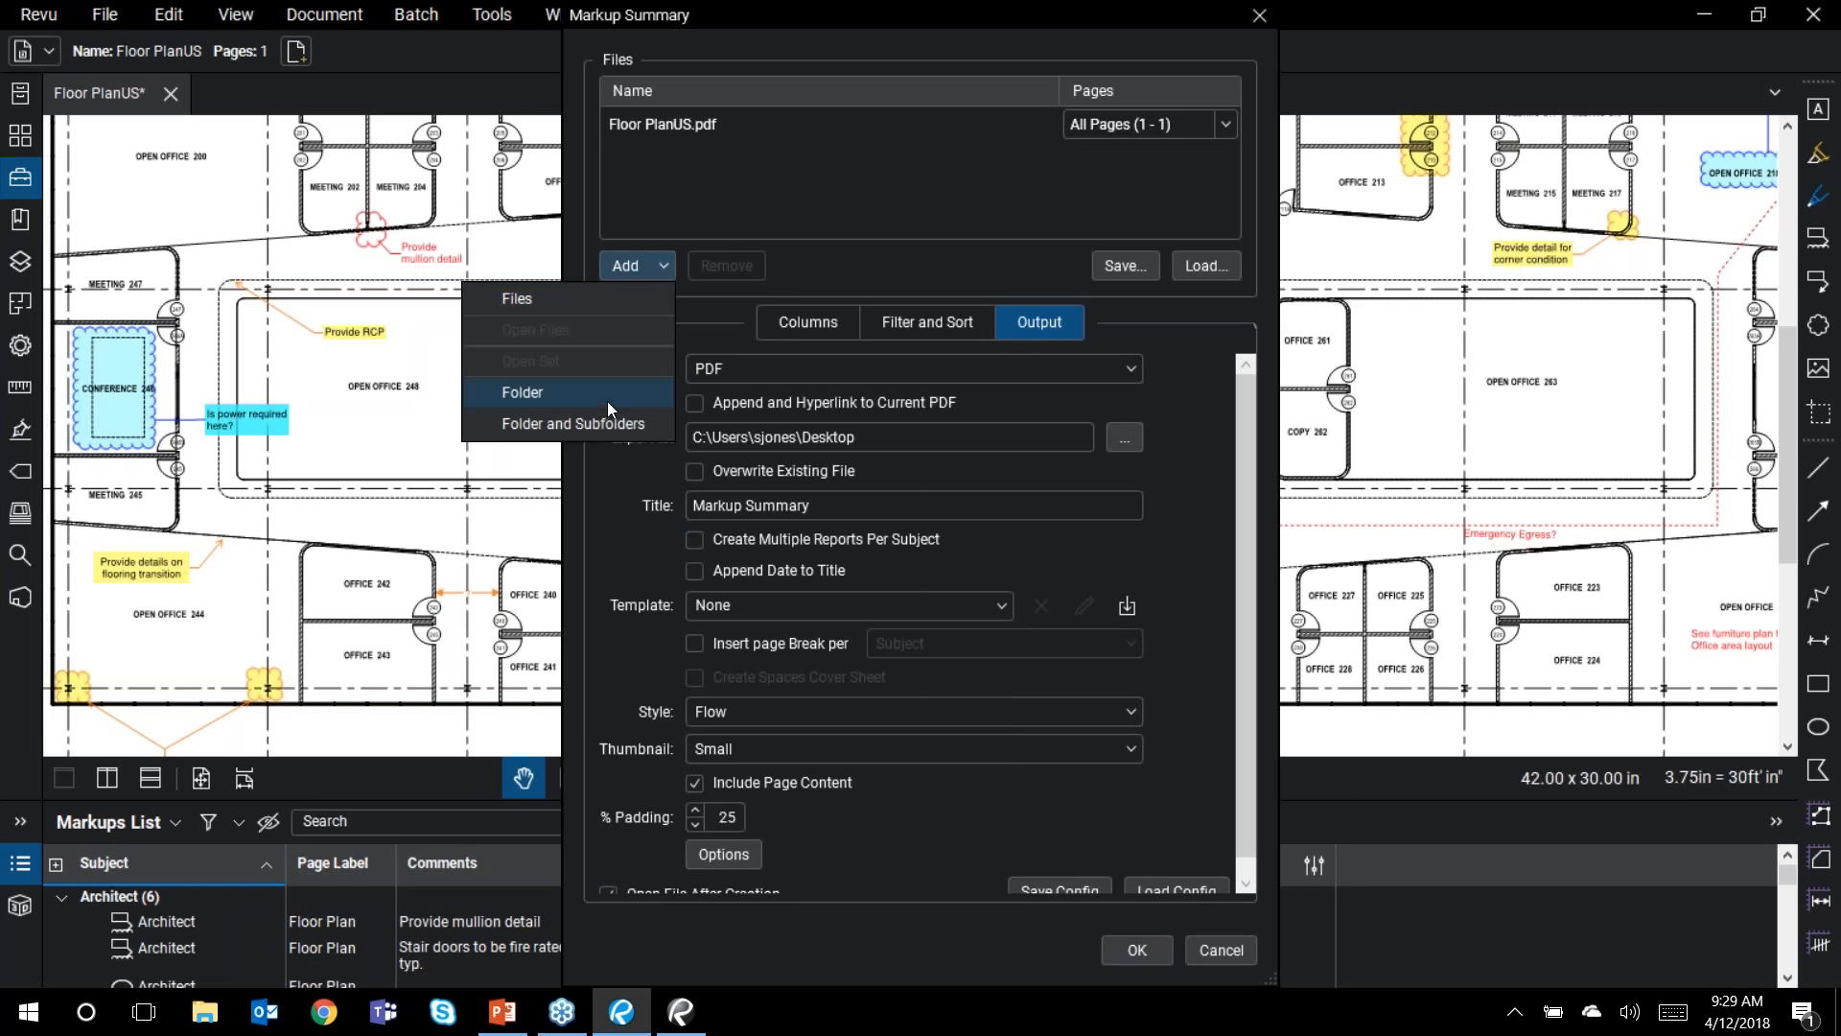
left_click(714, 314)
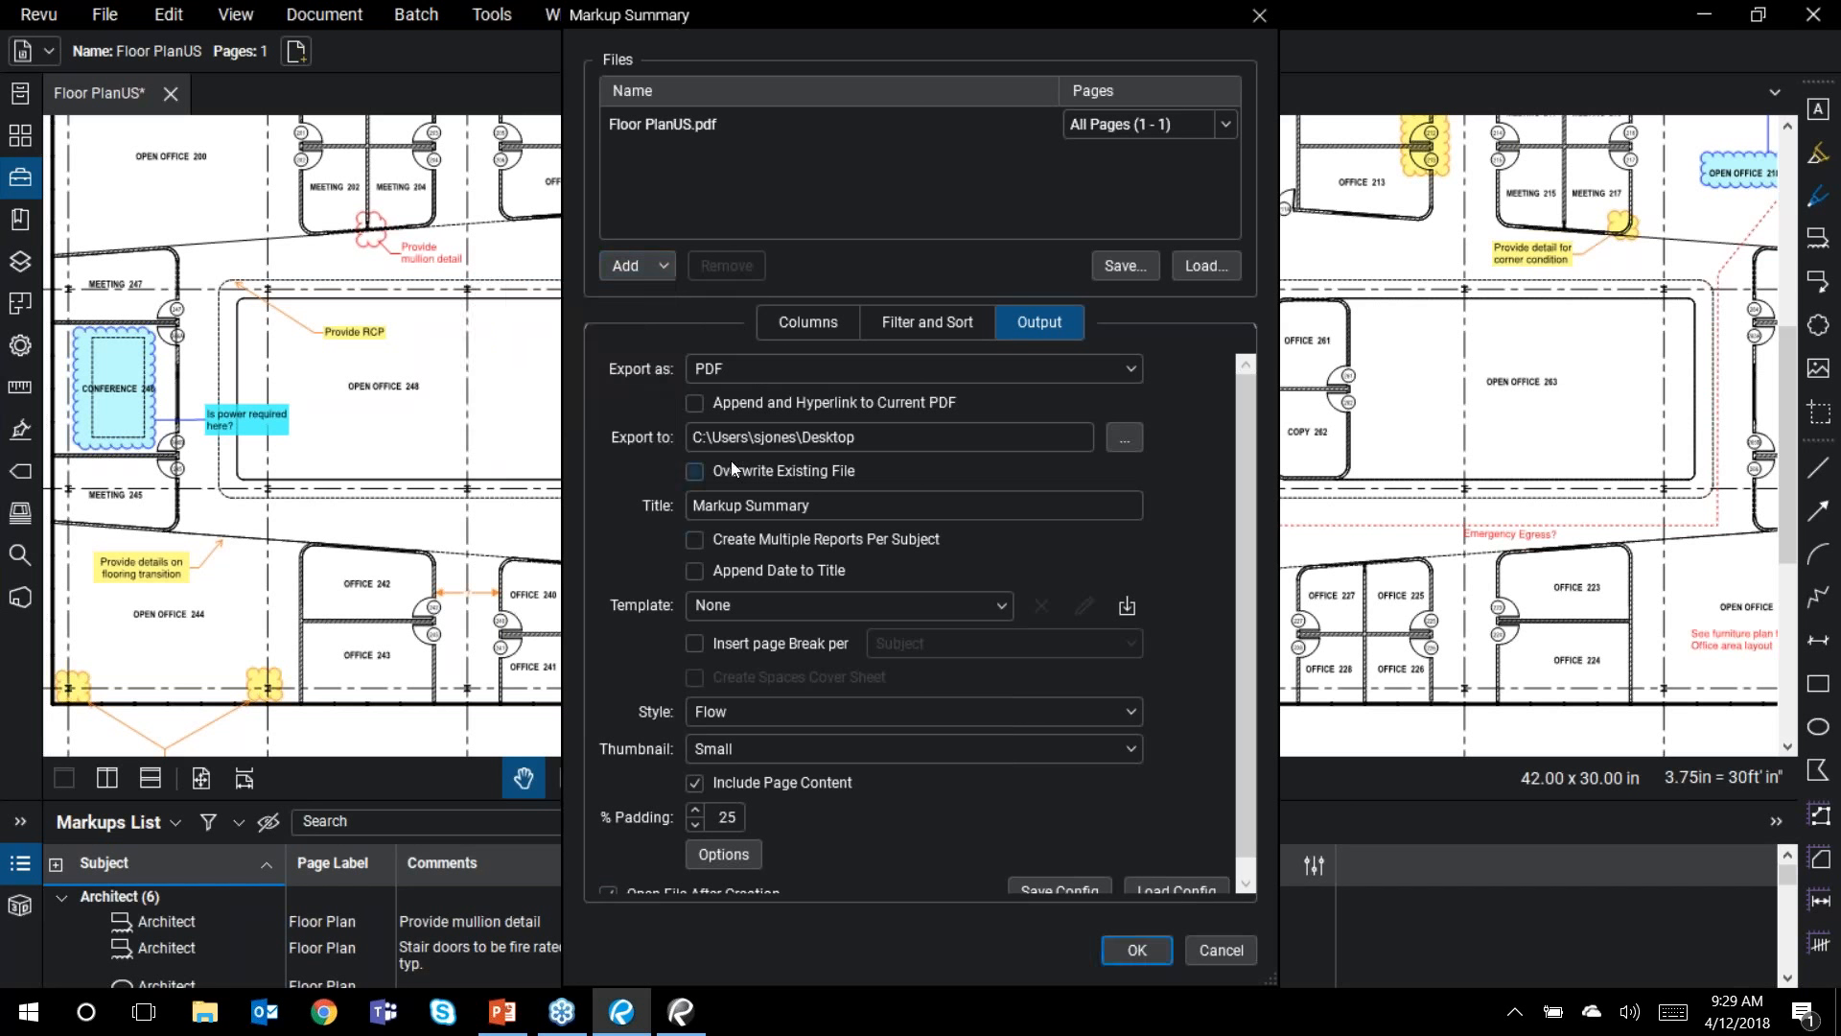
Step: Include the Page Index and Lock columns in the markup summary, leaving out Checkmark
left_click(819, 331)
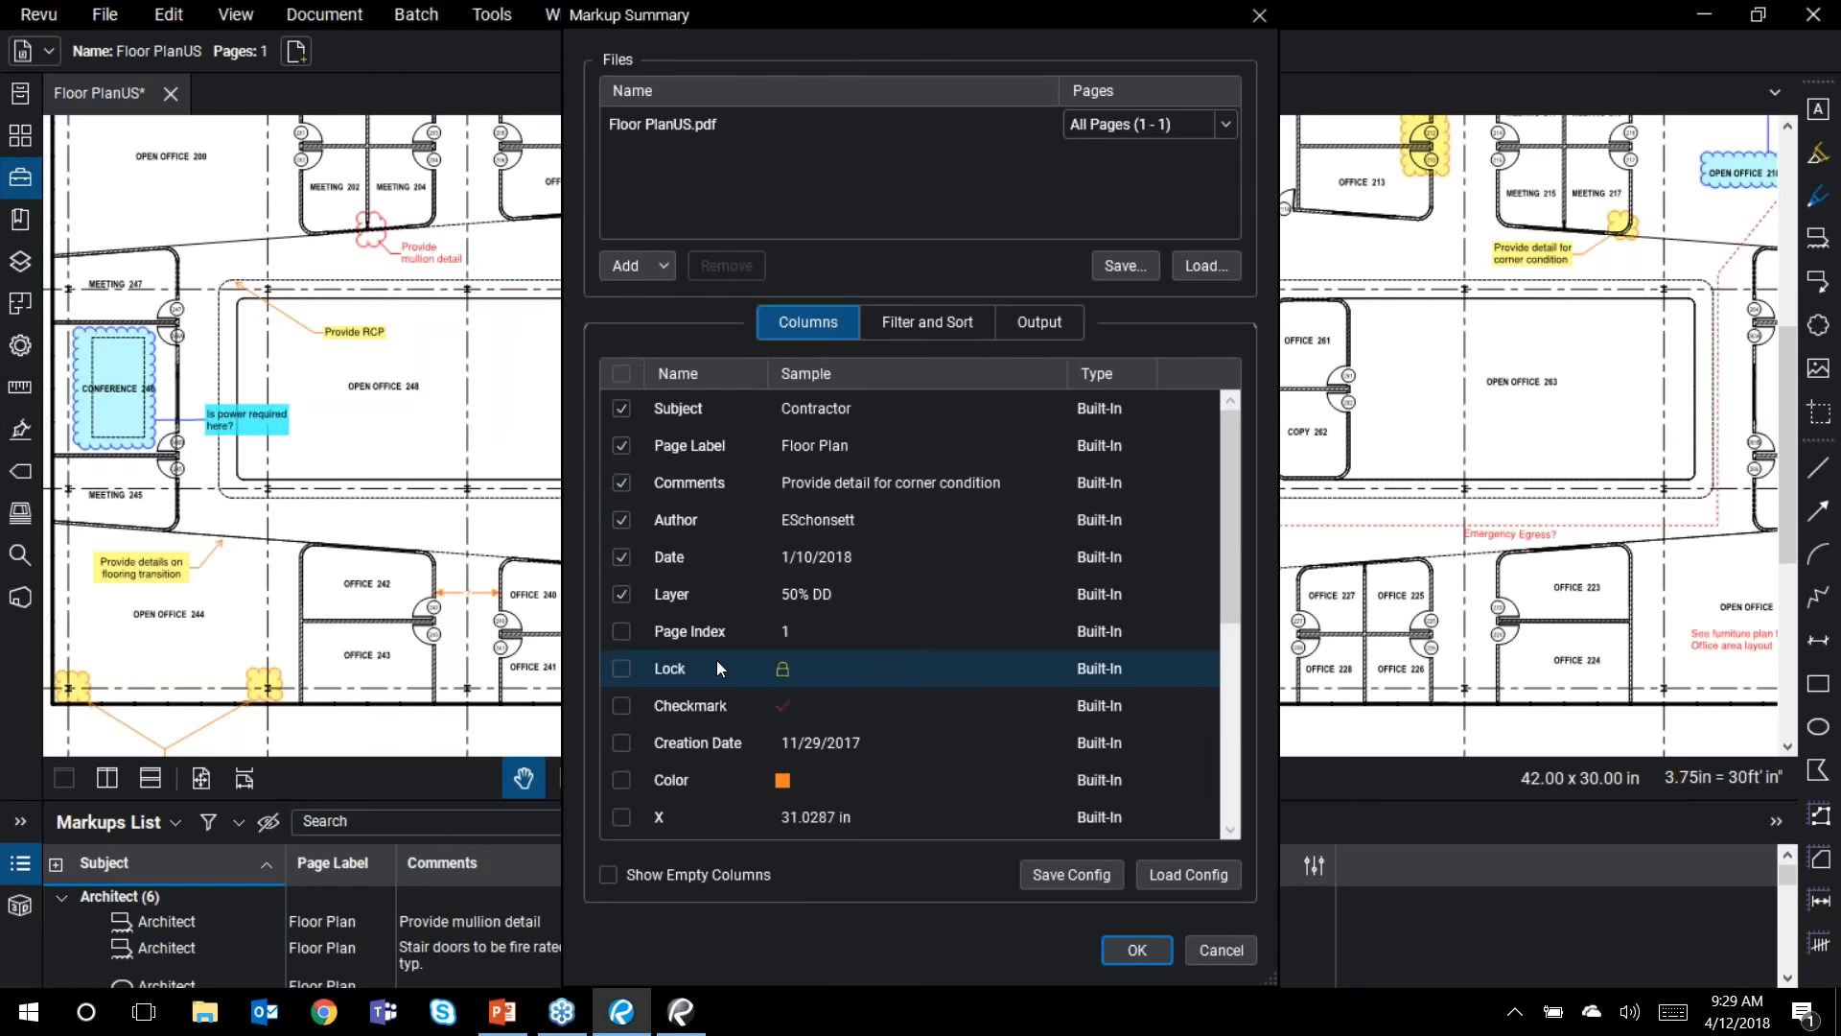
scroll(719, 642, "down", 4)
scroll(694, 617, "up", 4)
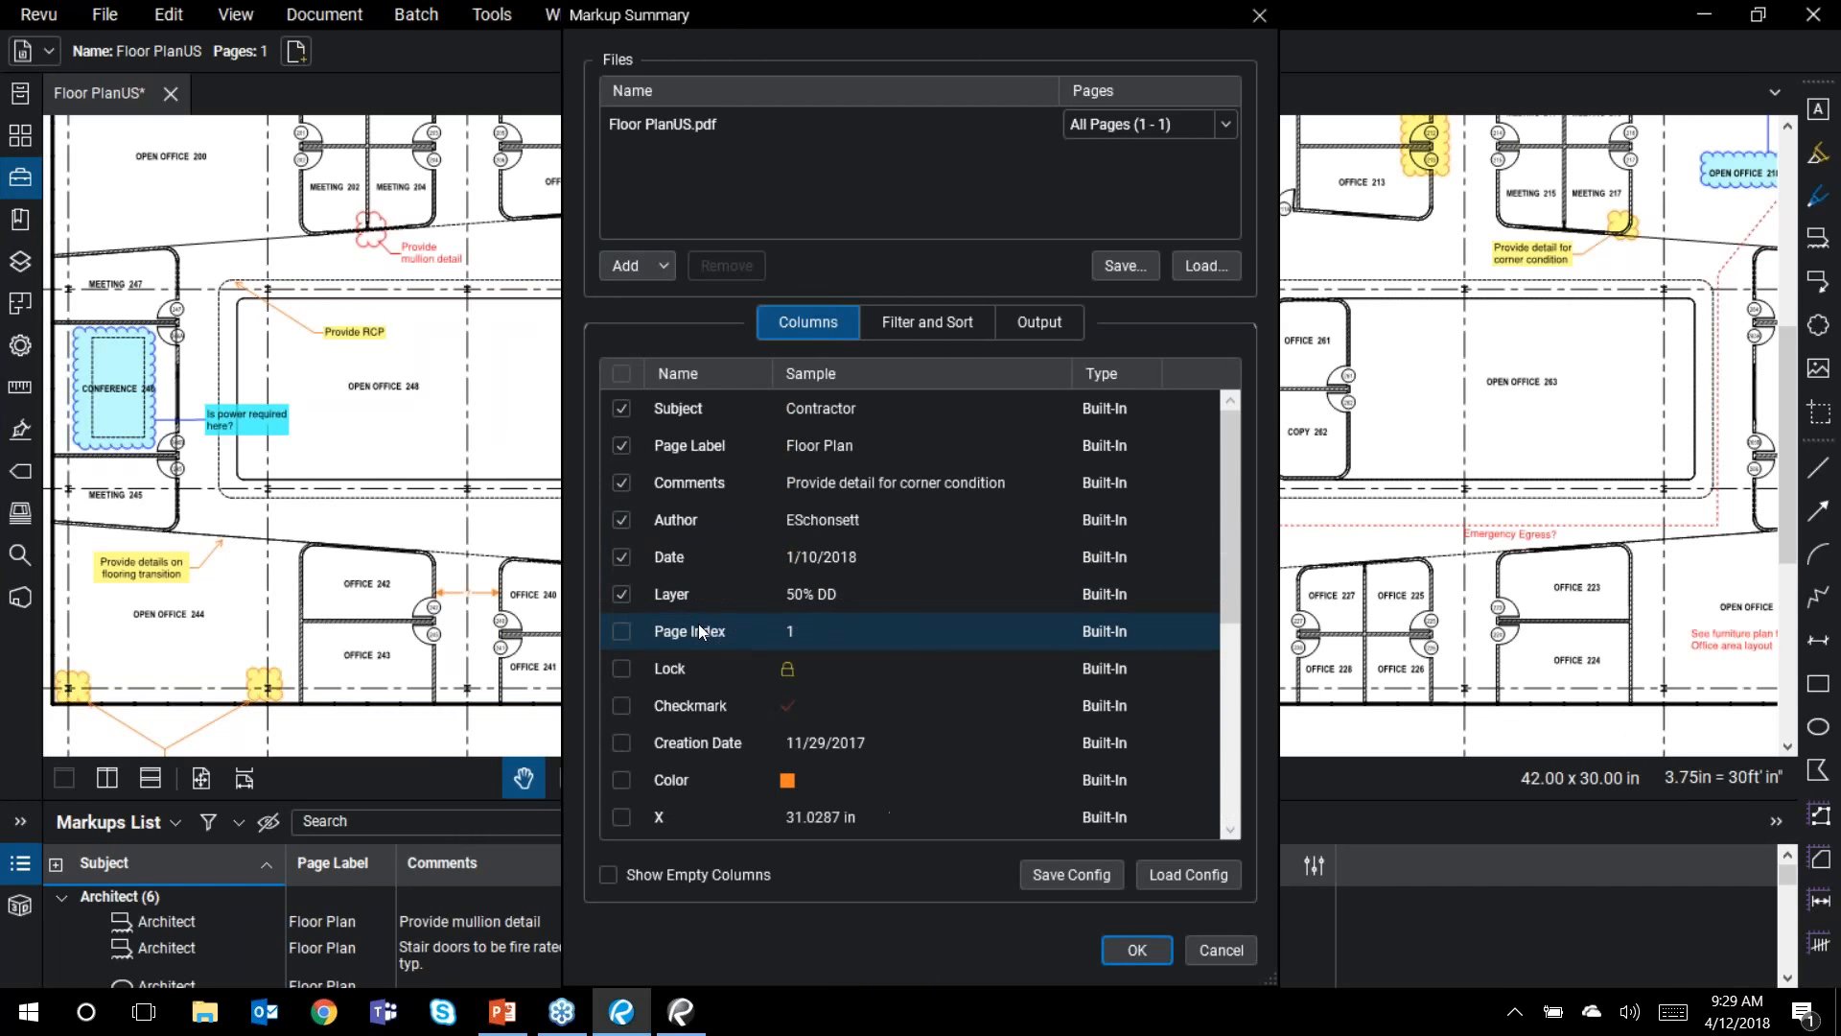
left_click(621, 631)
left_click(625, 668)
left_click(628, 708)
left_click(623, 668)
left_click(624, 710)
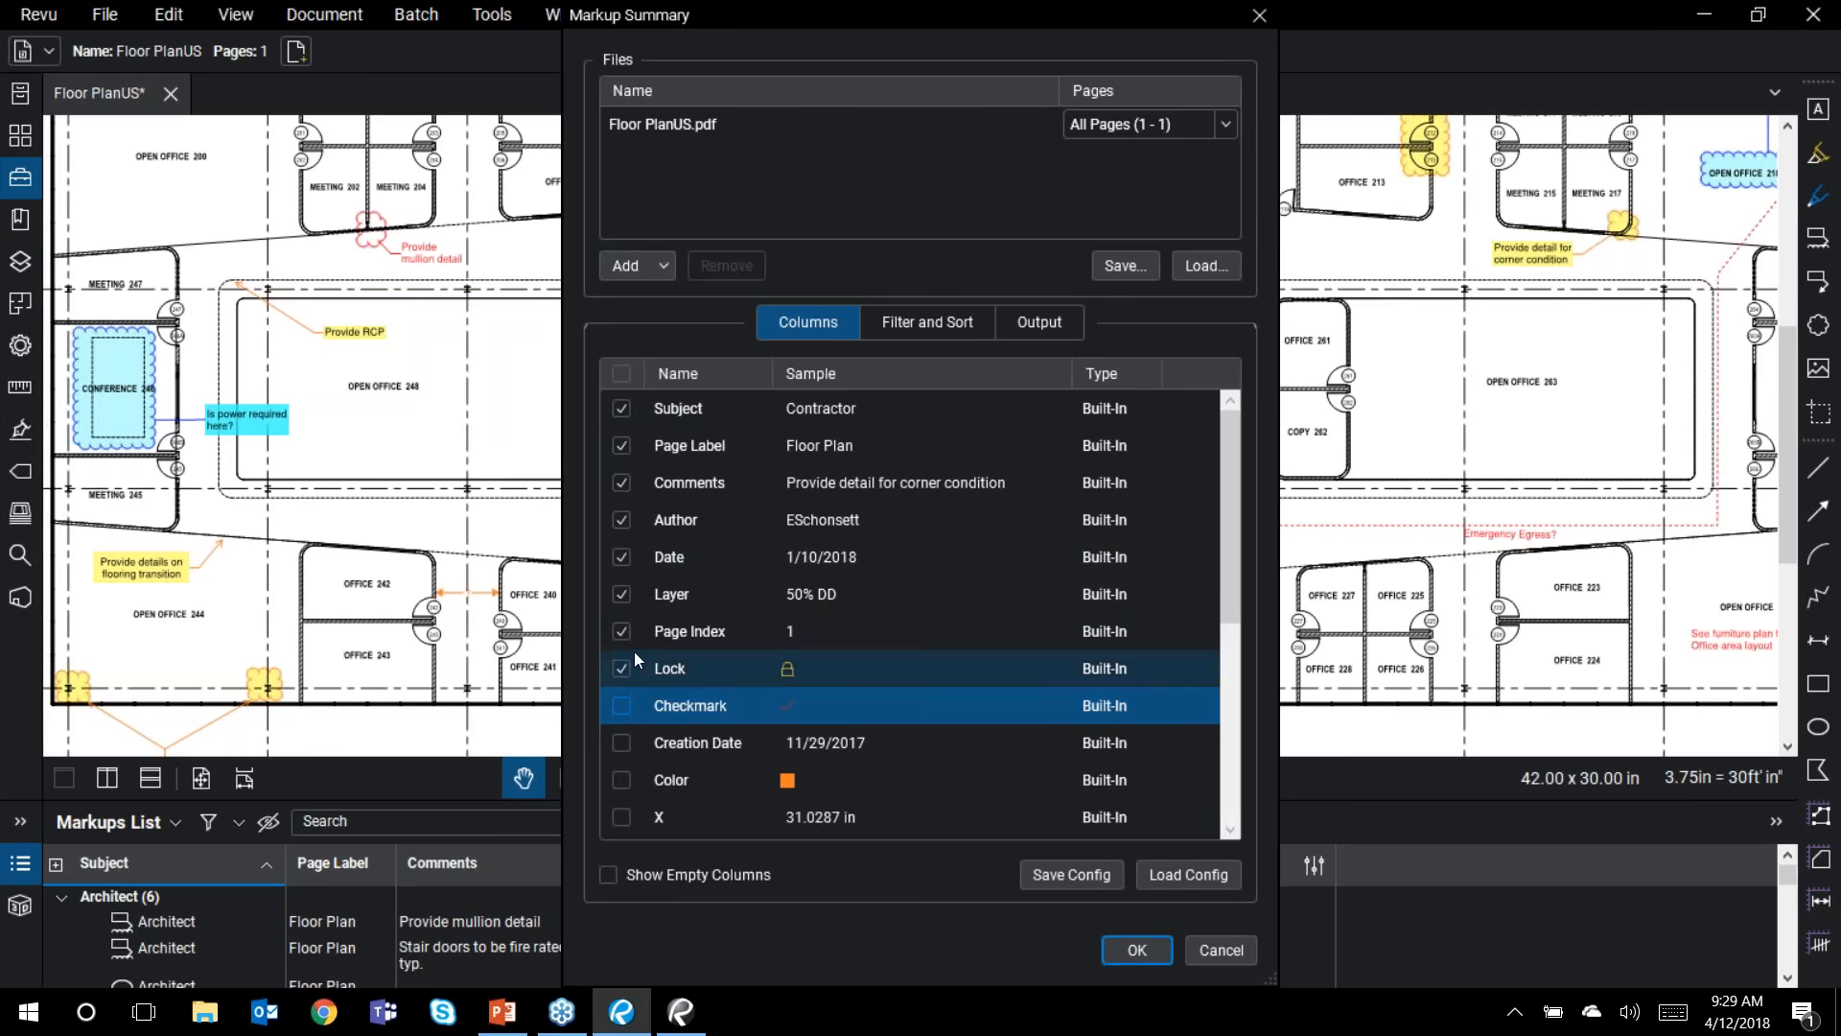
Step: Review the Subject filter choices and the output options of the markup summary
left_click(905, 332)
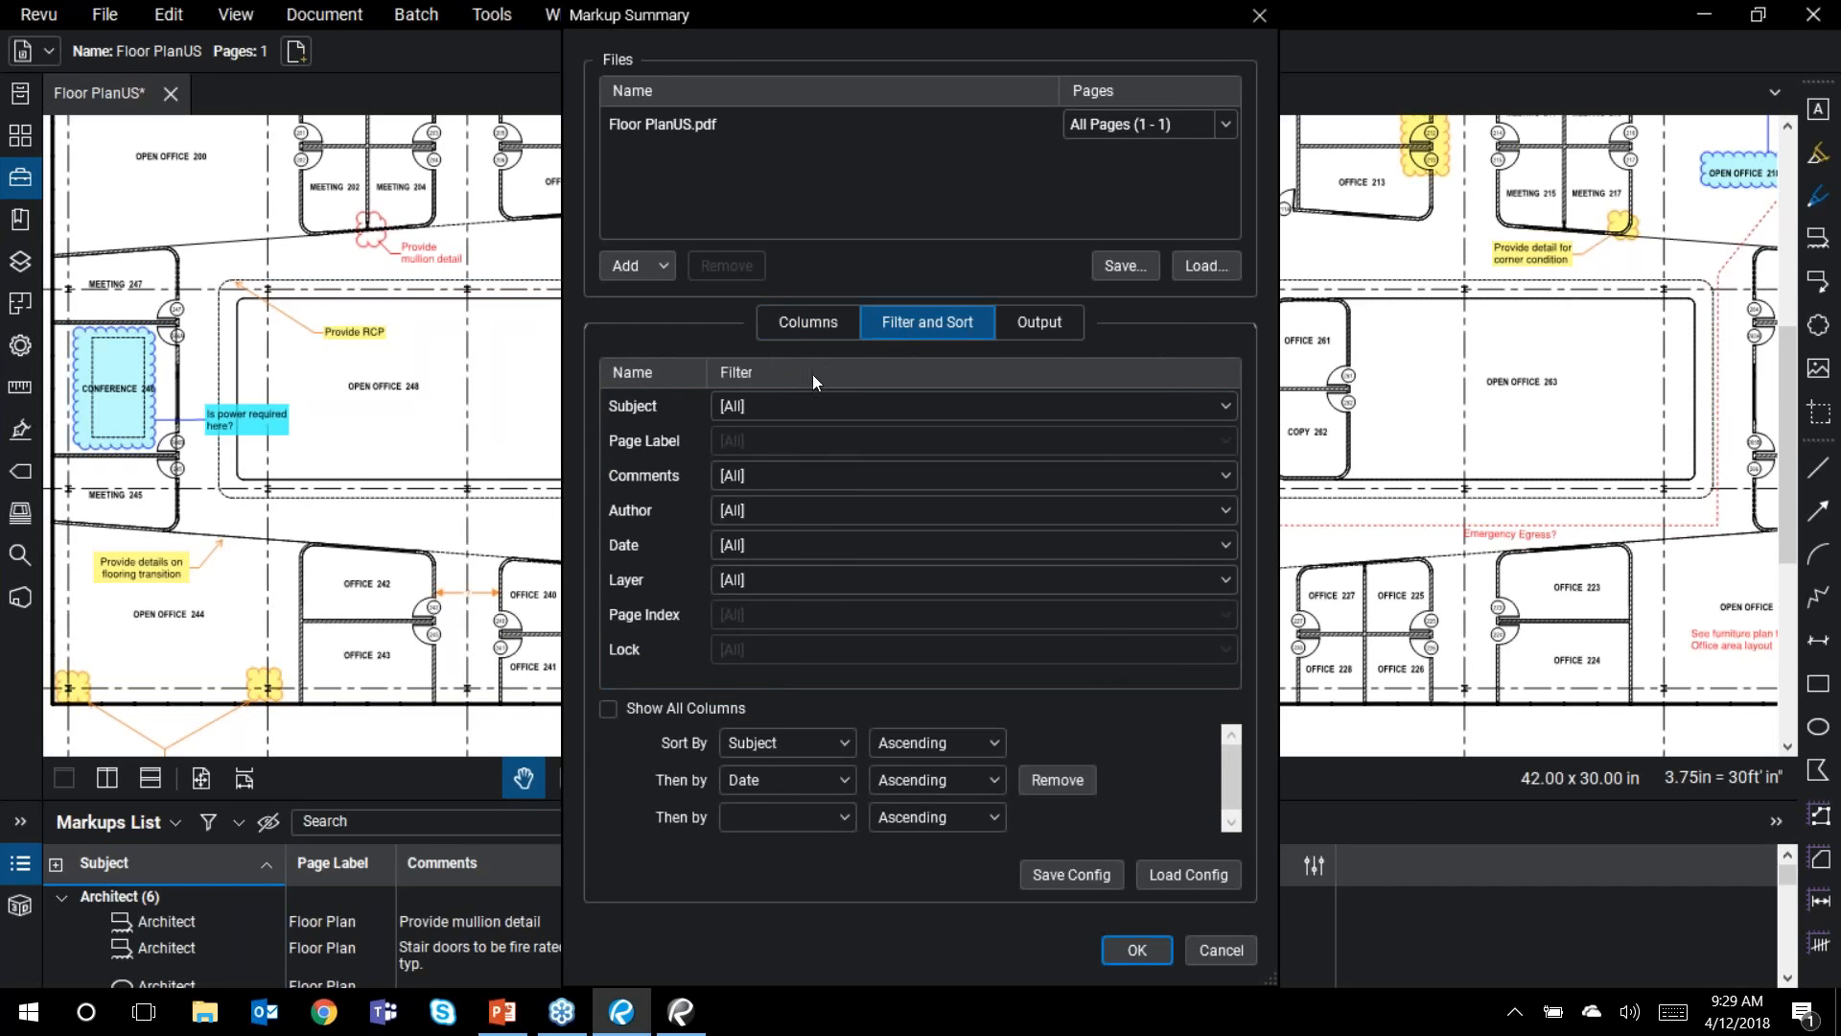
left_click(774, 406)
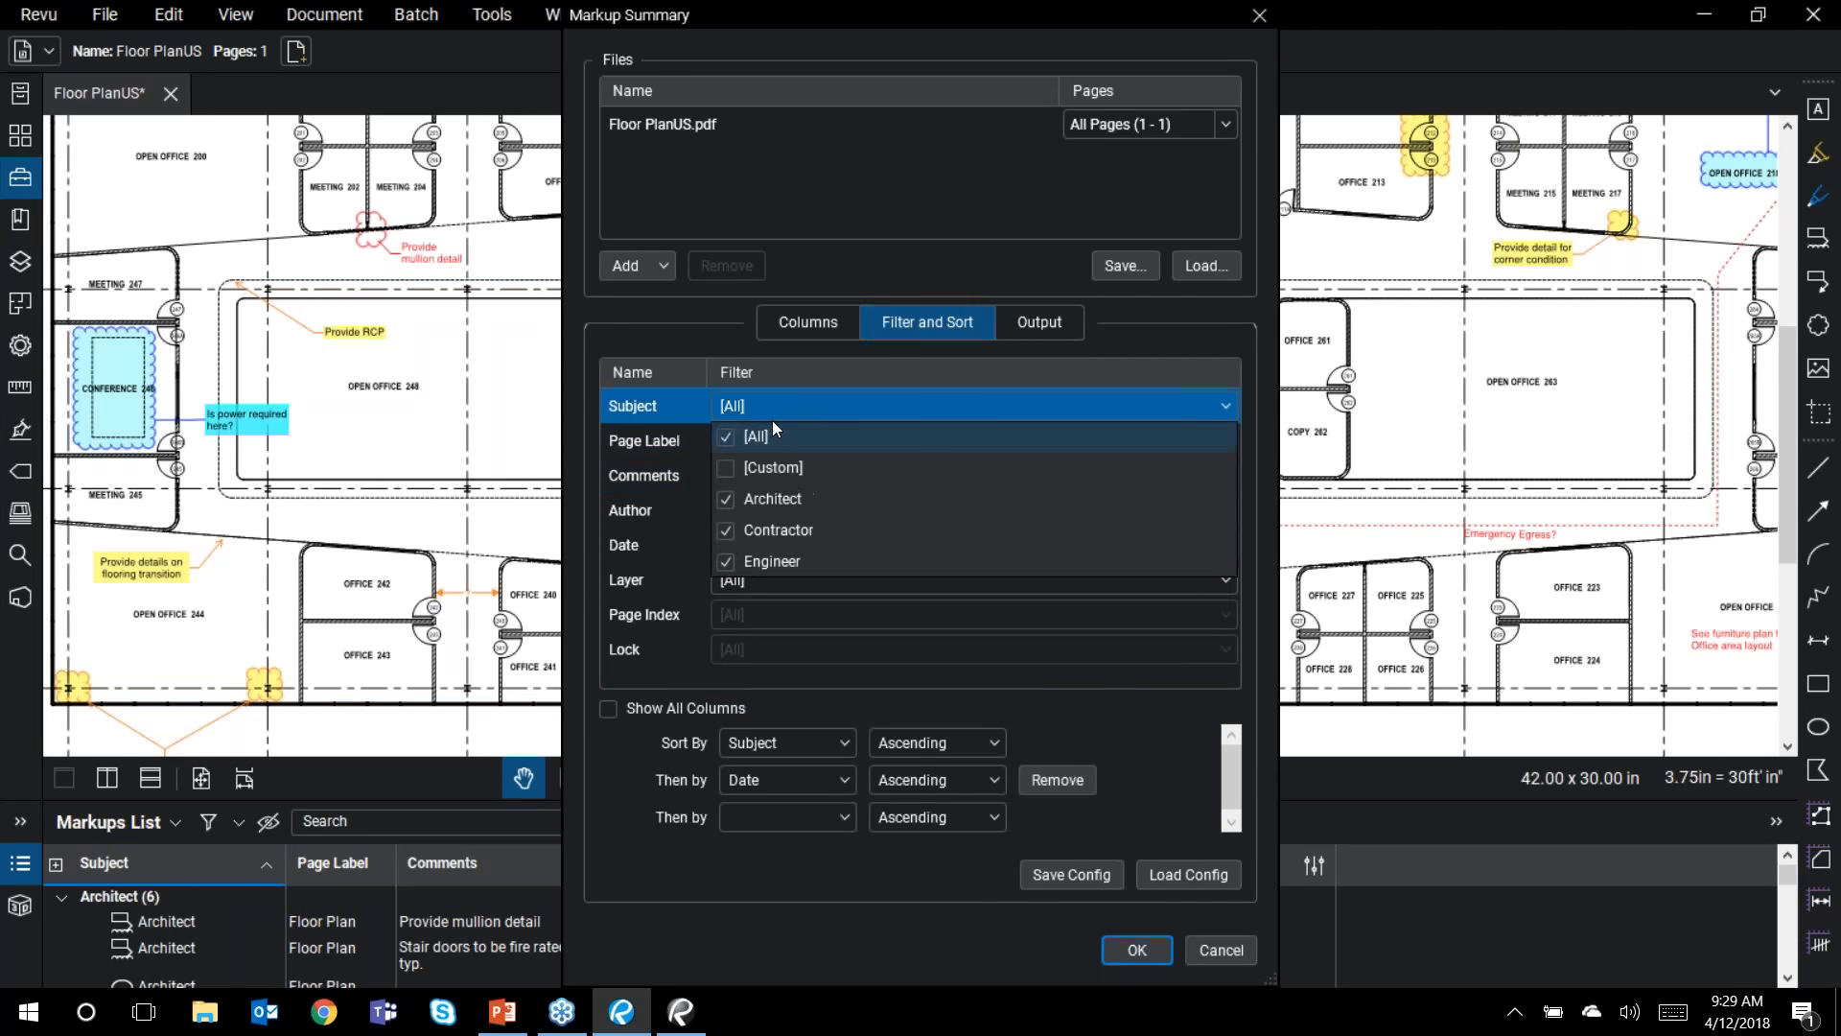
left_click(774, 407)
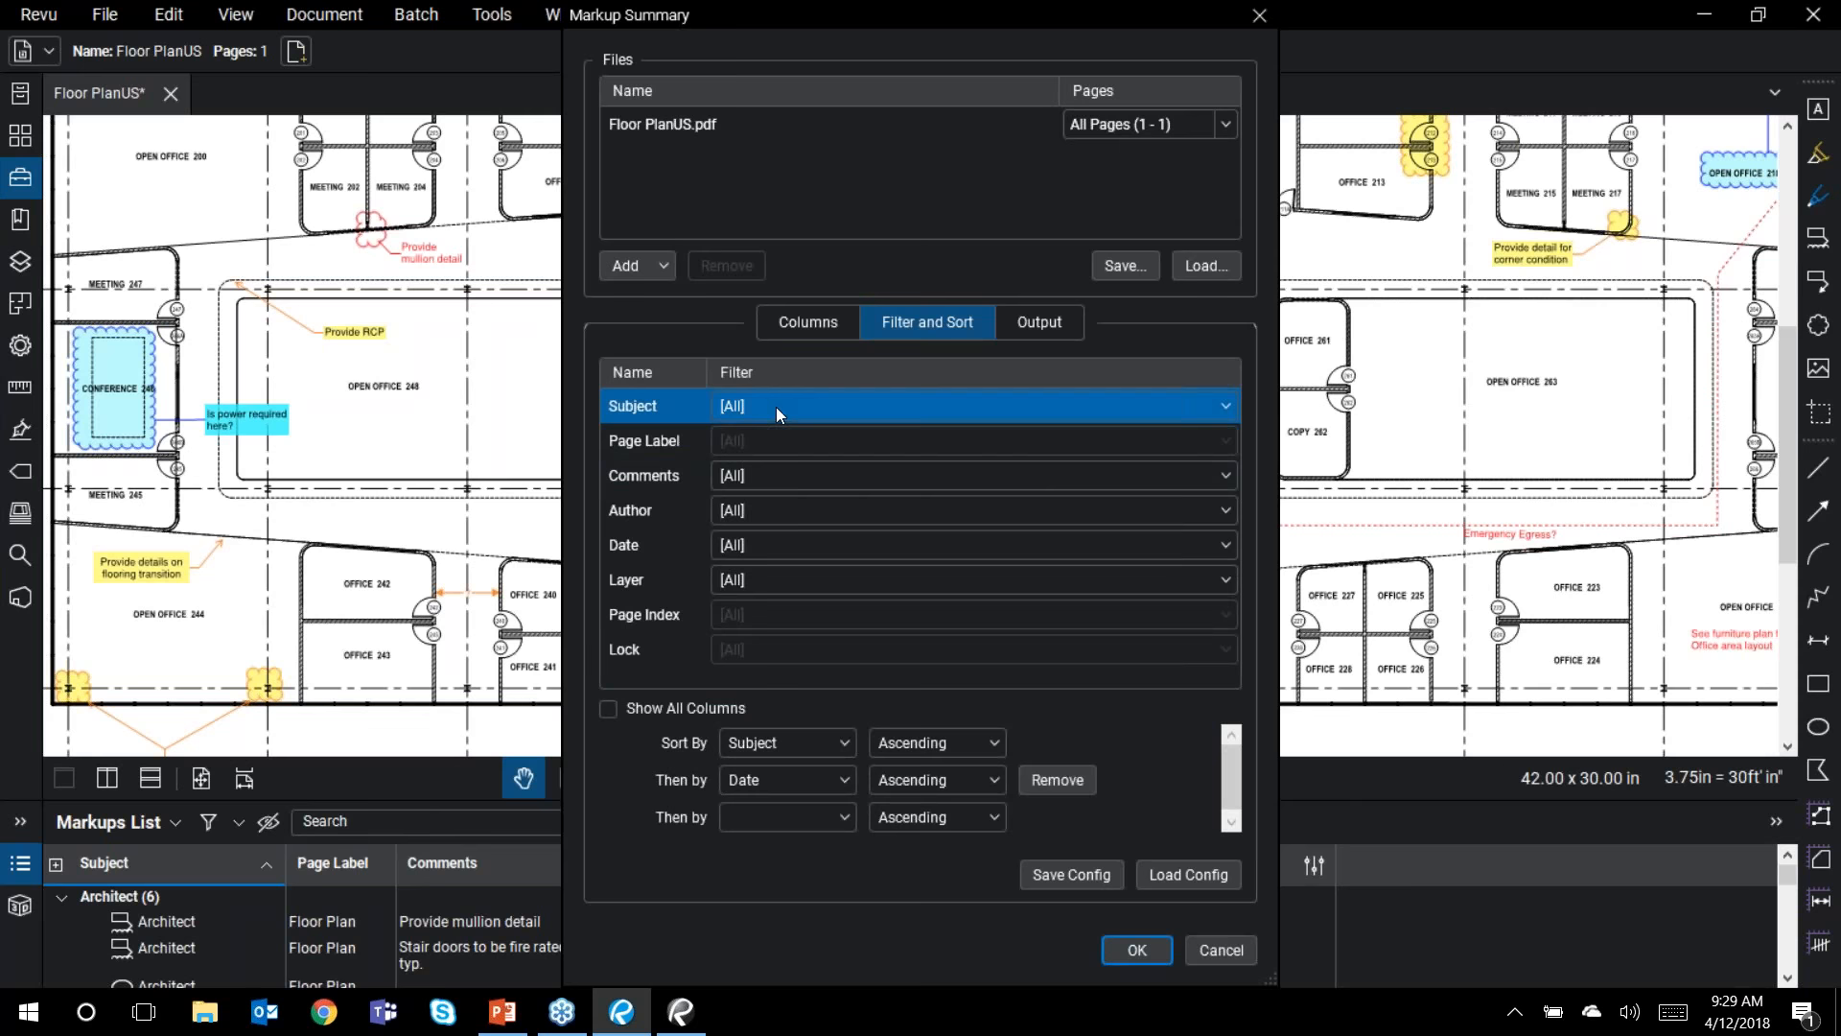
left_click(1024, 321)
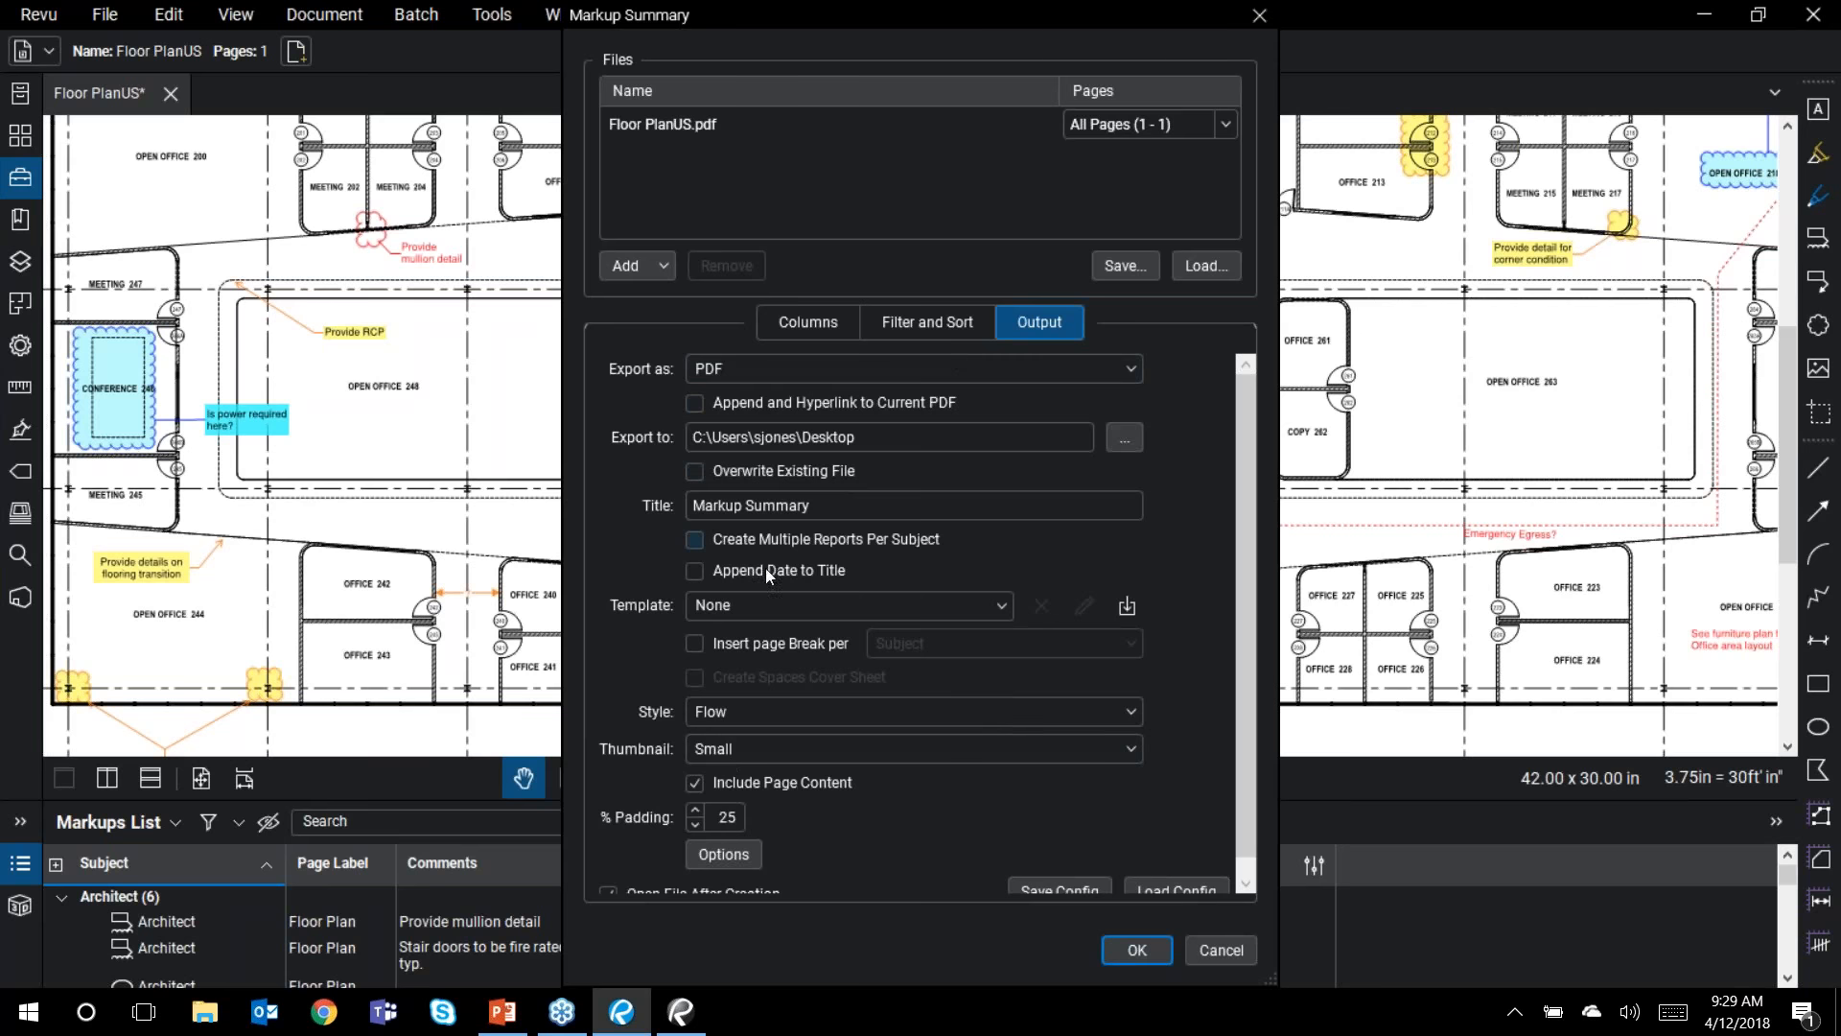
Step: Check the markup summary's remaining output options and its column choices, and cancel the summary
scroll(759, 678, "down", 2)
scroll(767, 671, "up", 2)
left_click(909, 324)
left_click(842, 324)
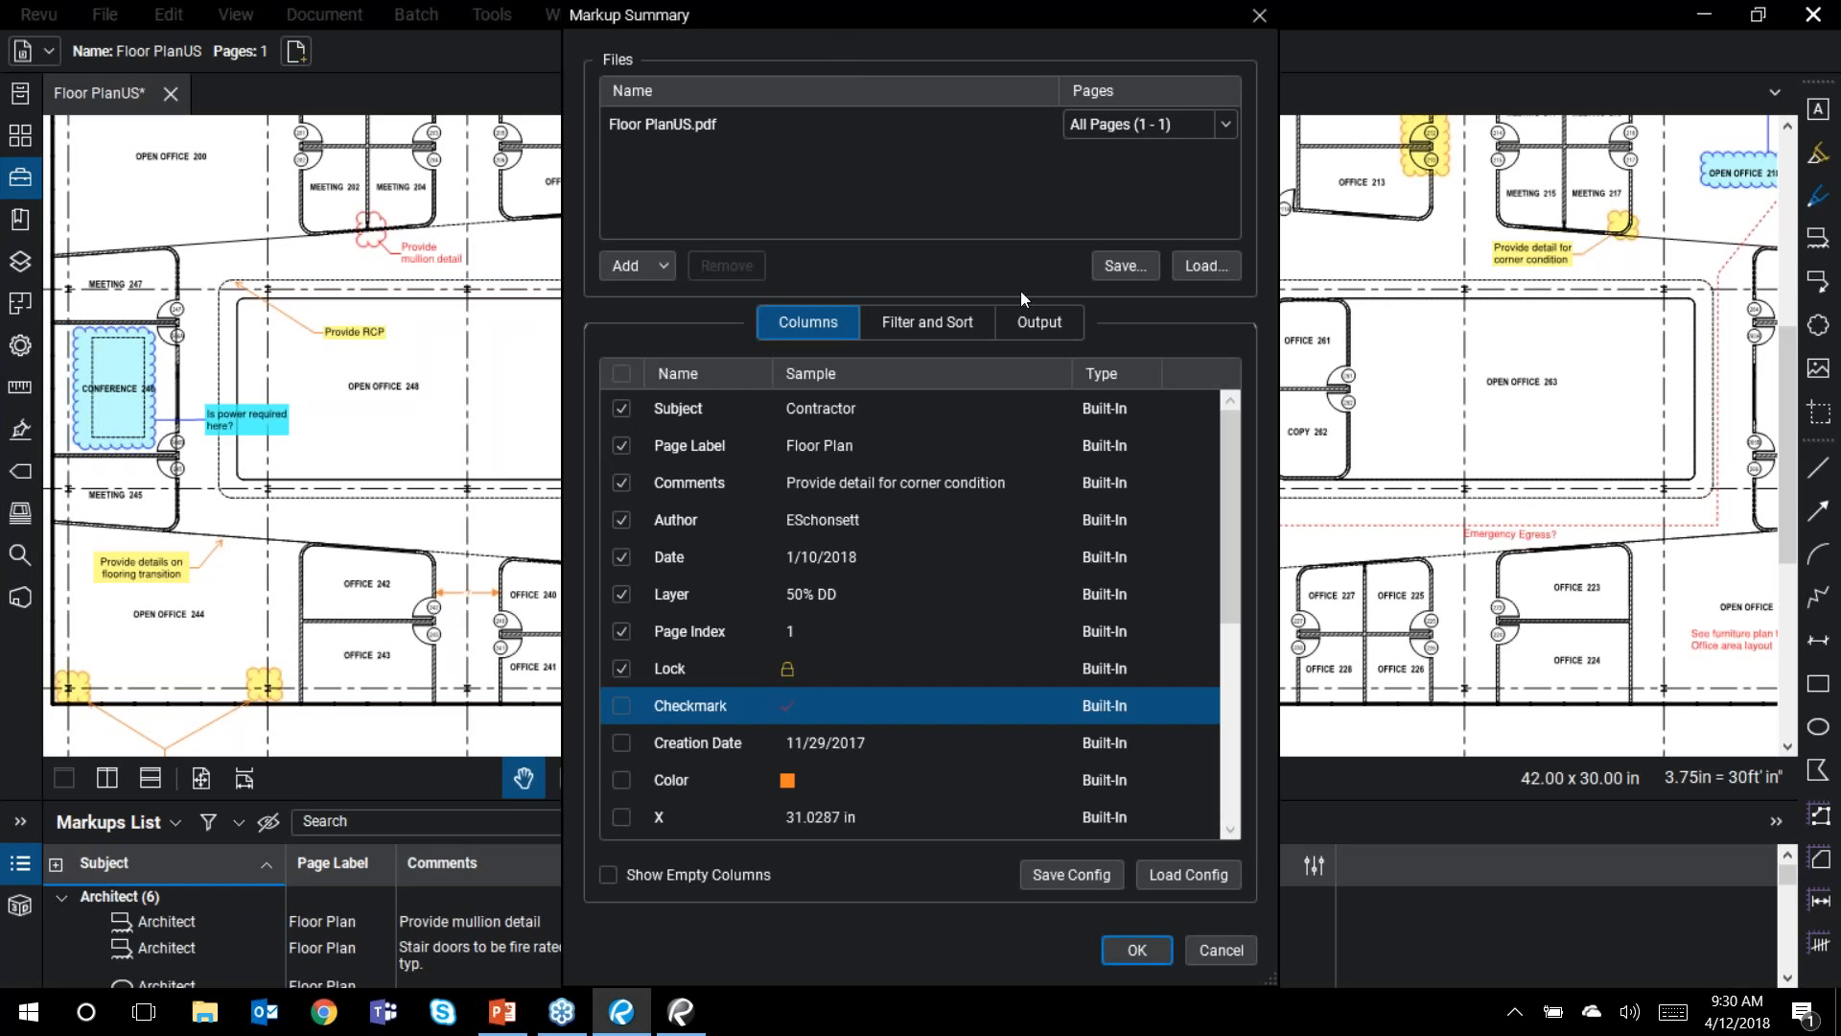
left_click(1235, 952)
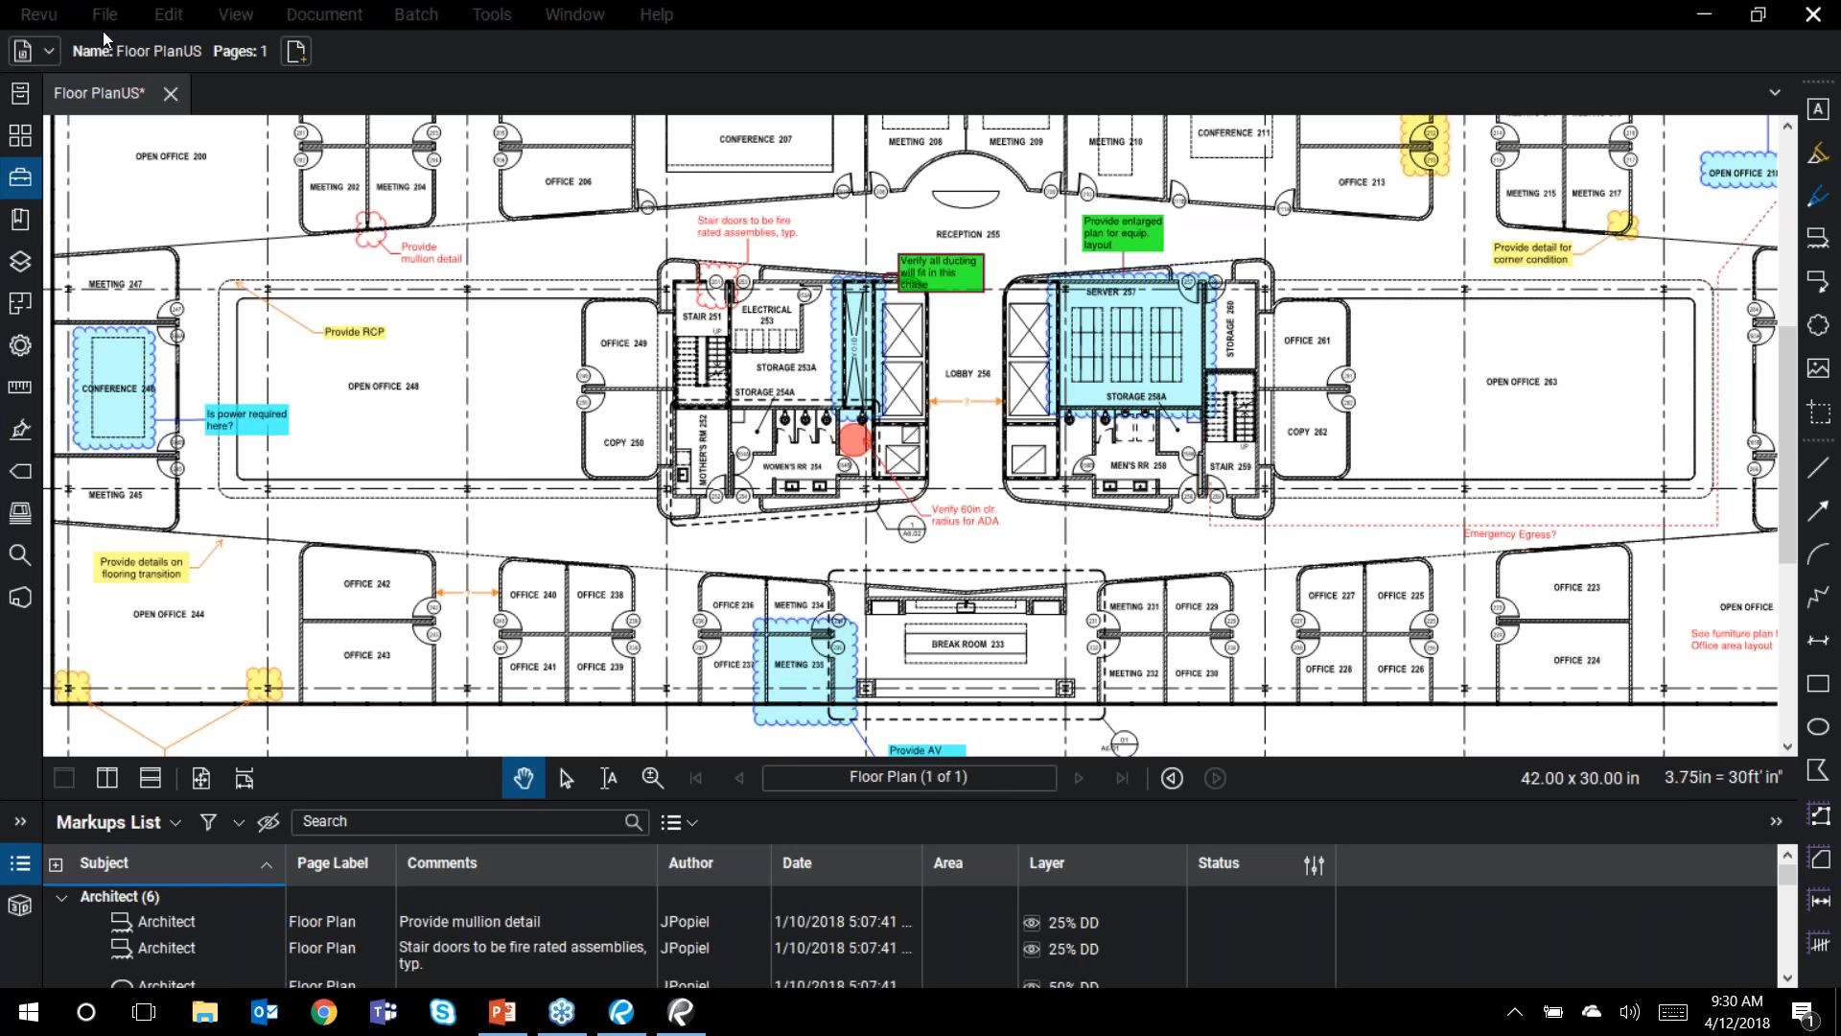
left_click(852, 10)
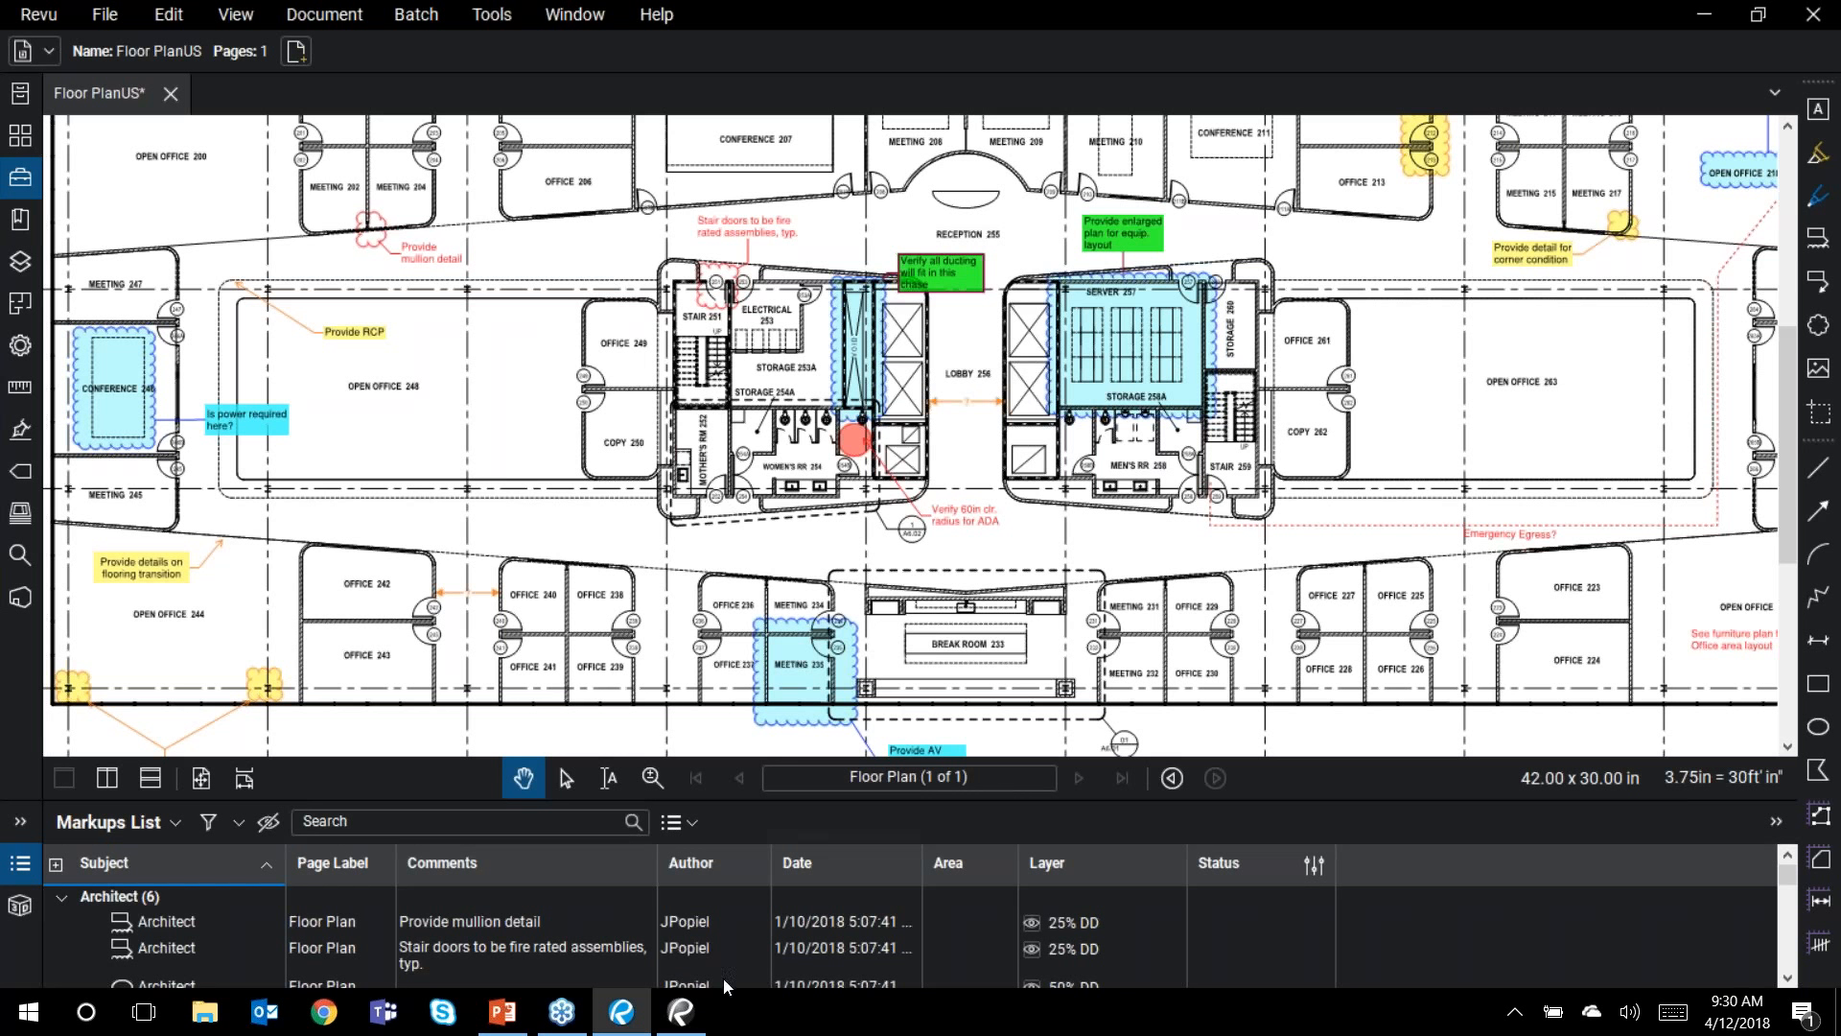
Step: Switch to the older Revu window and show its Studio panel, widened to cover about a third of the screen
mouse_move(682, 1028)
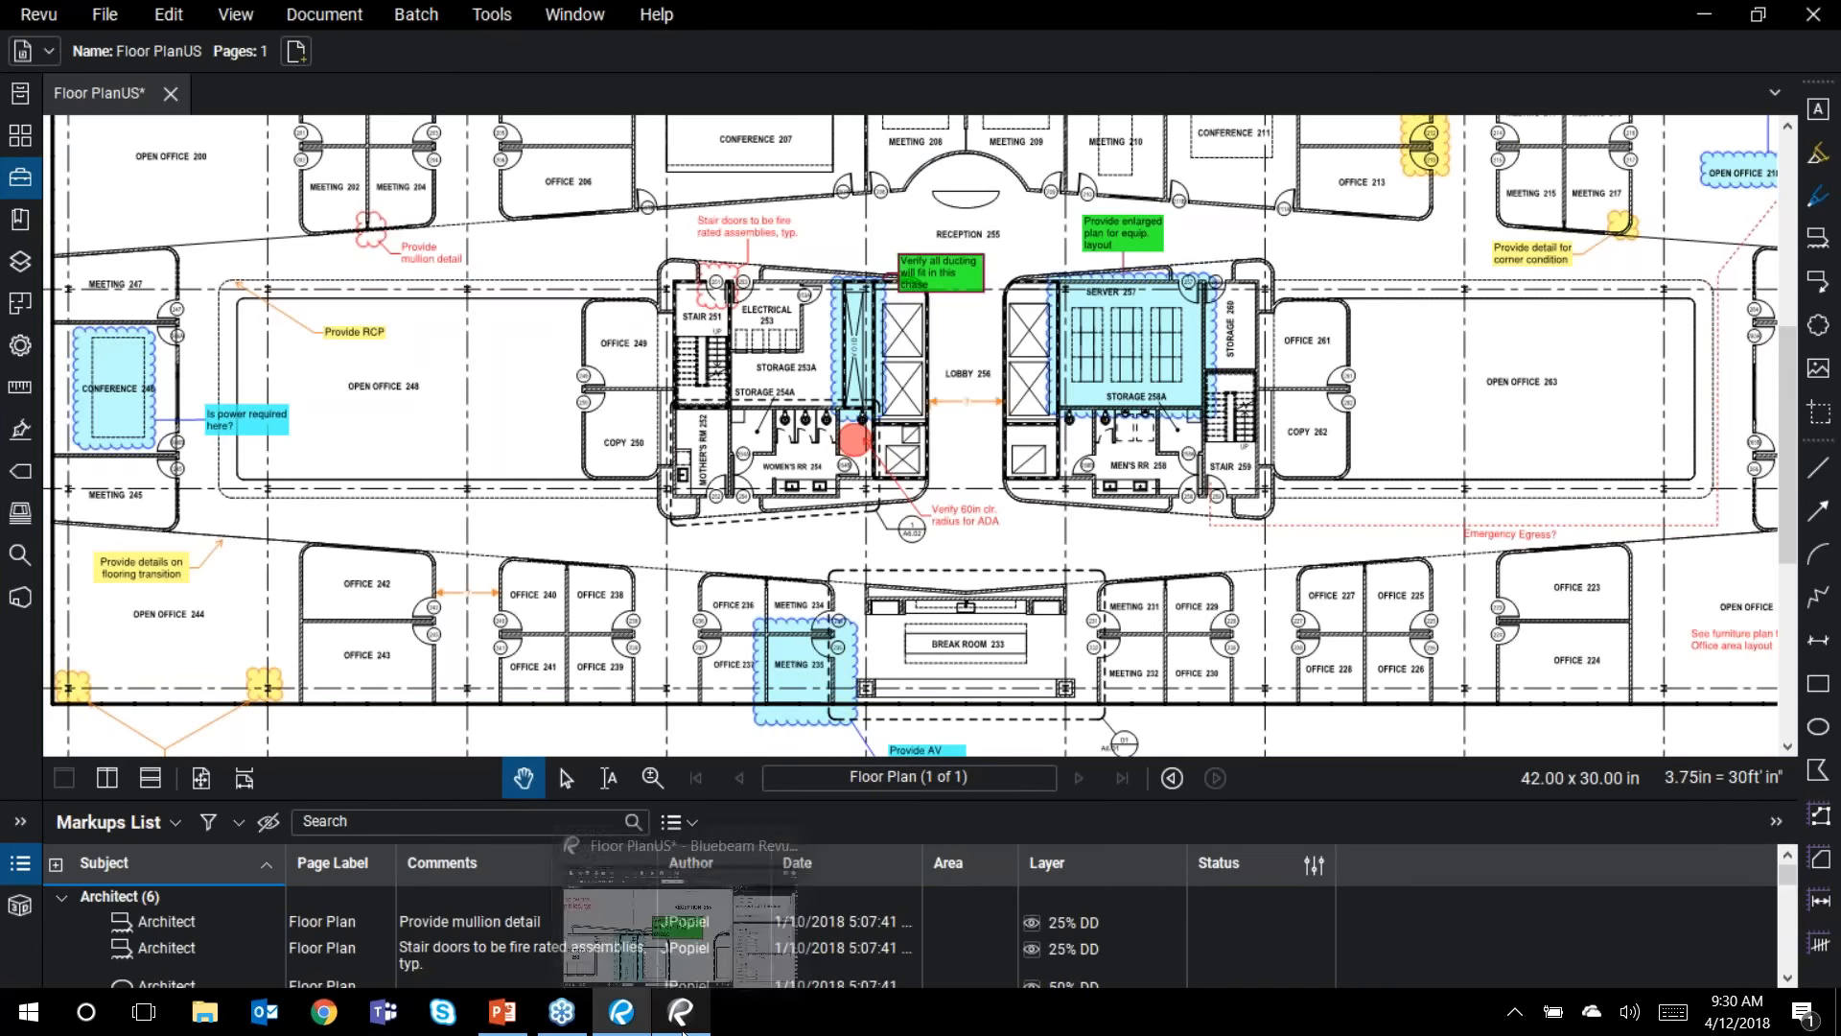
left_click(635, 1016)
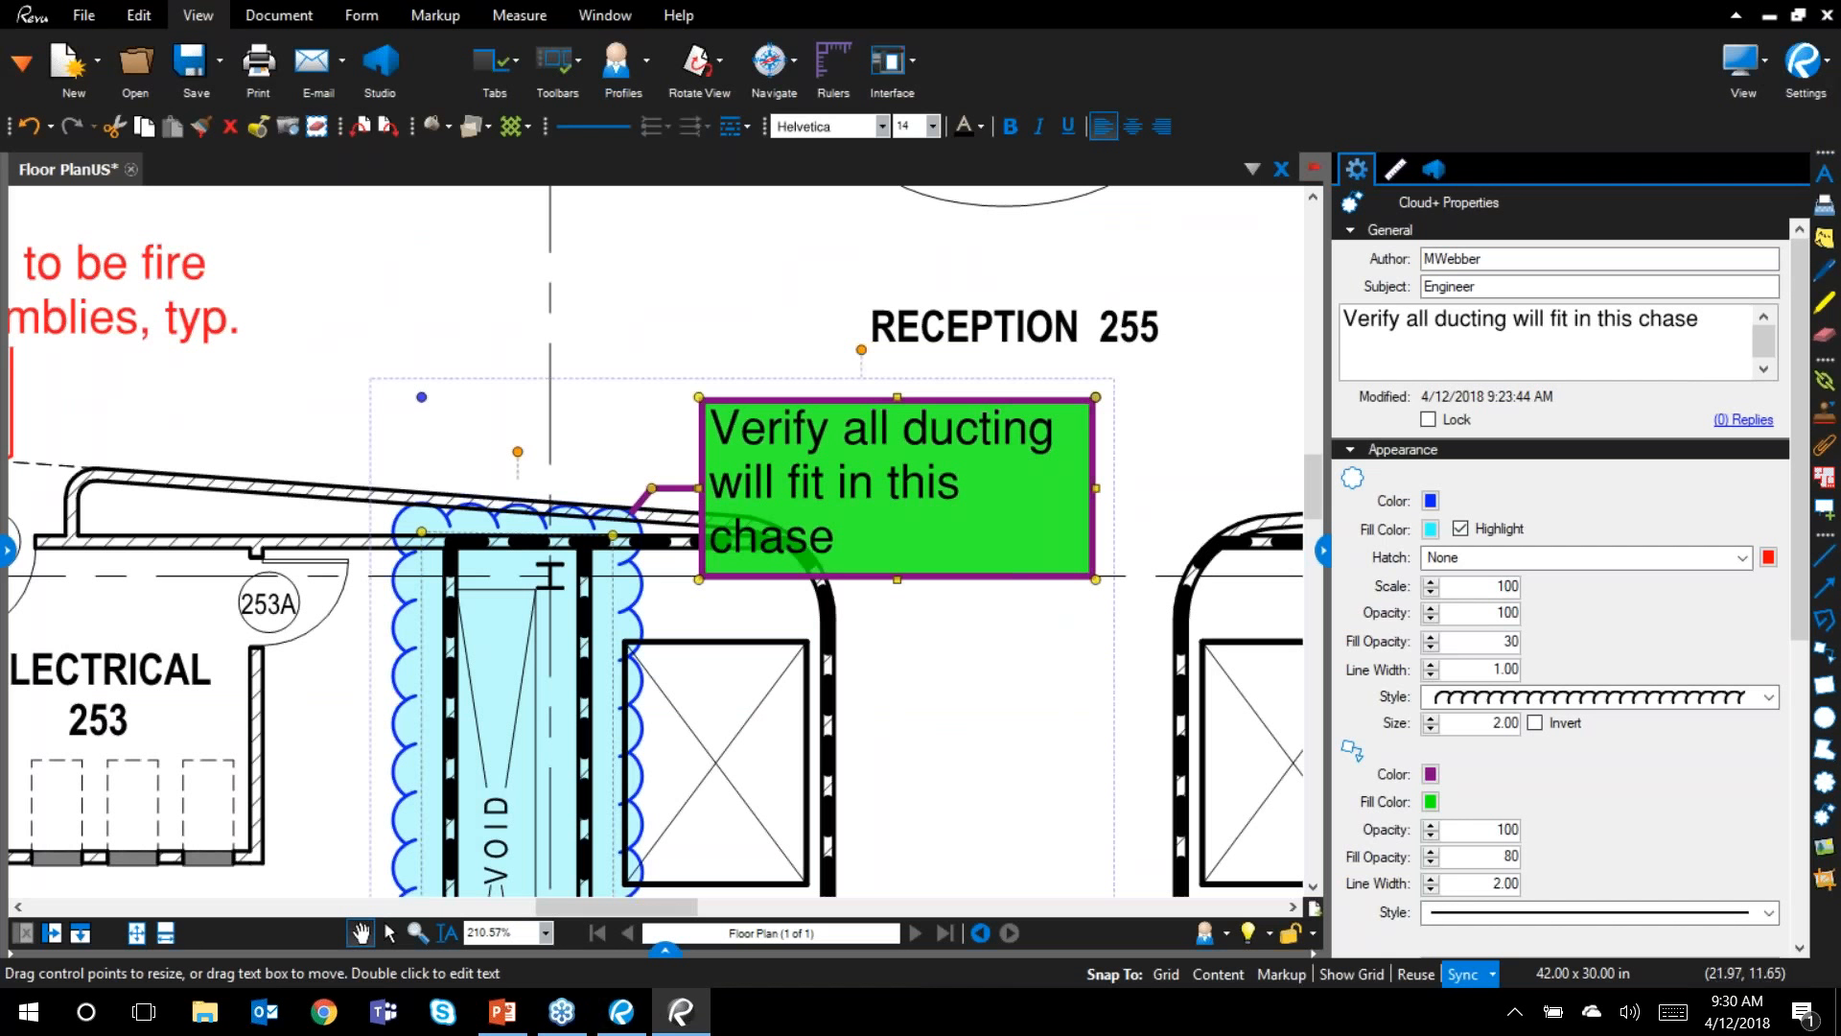
left_click(1435, 169)
left_click_drag(1330, 564, 1161, 564)
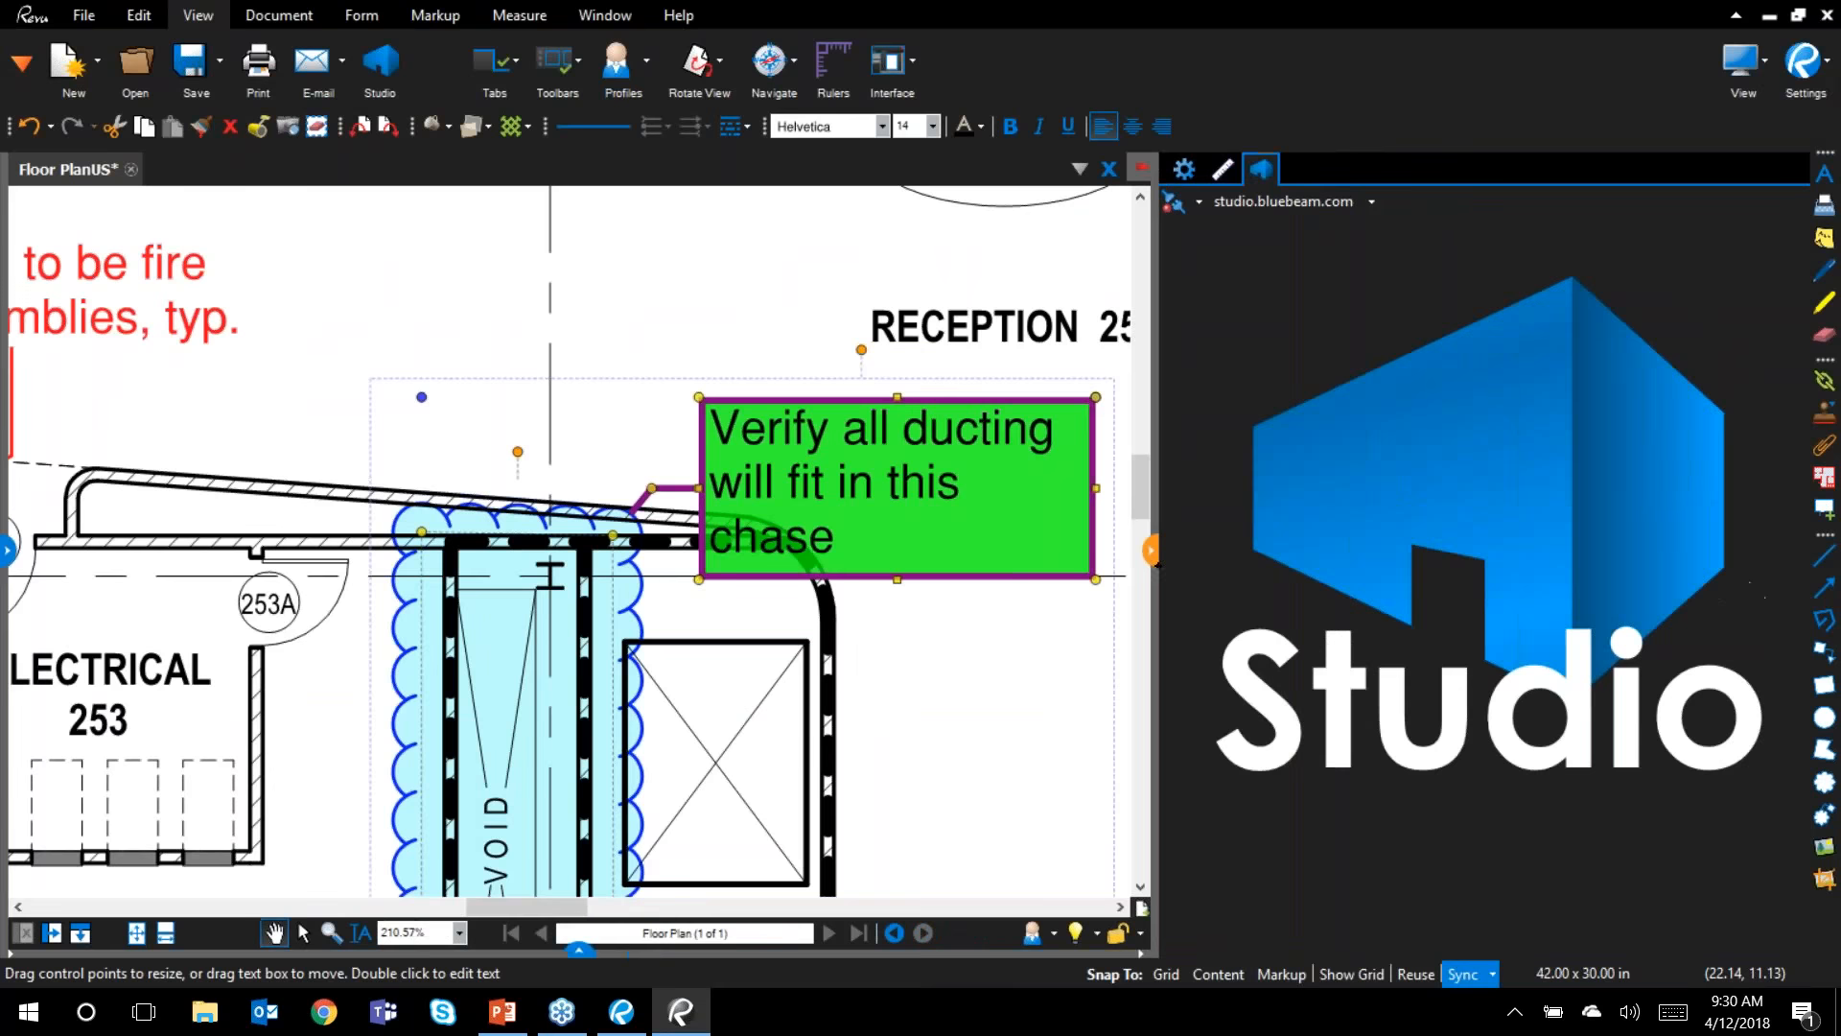
Step: Sign in to the studio.bluebeam.com server by entering the account password
left_click(1207, 201)
left_click(1217, 226)
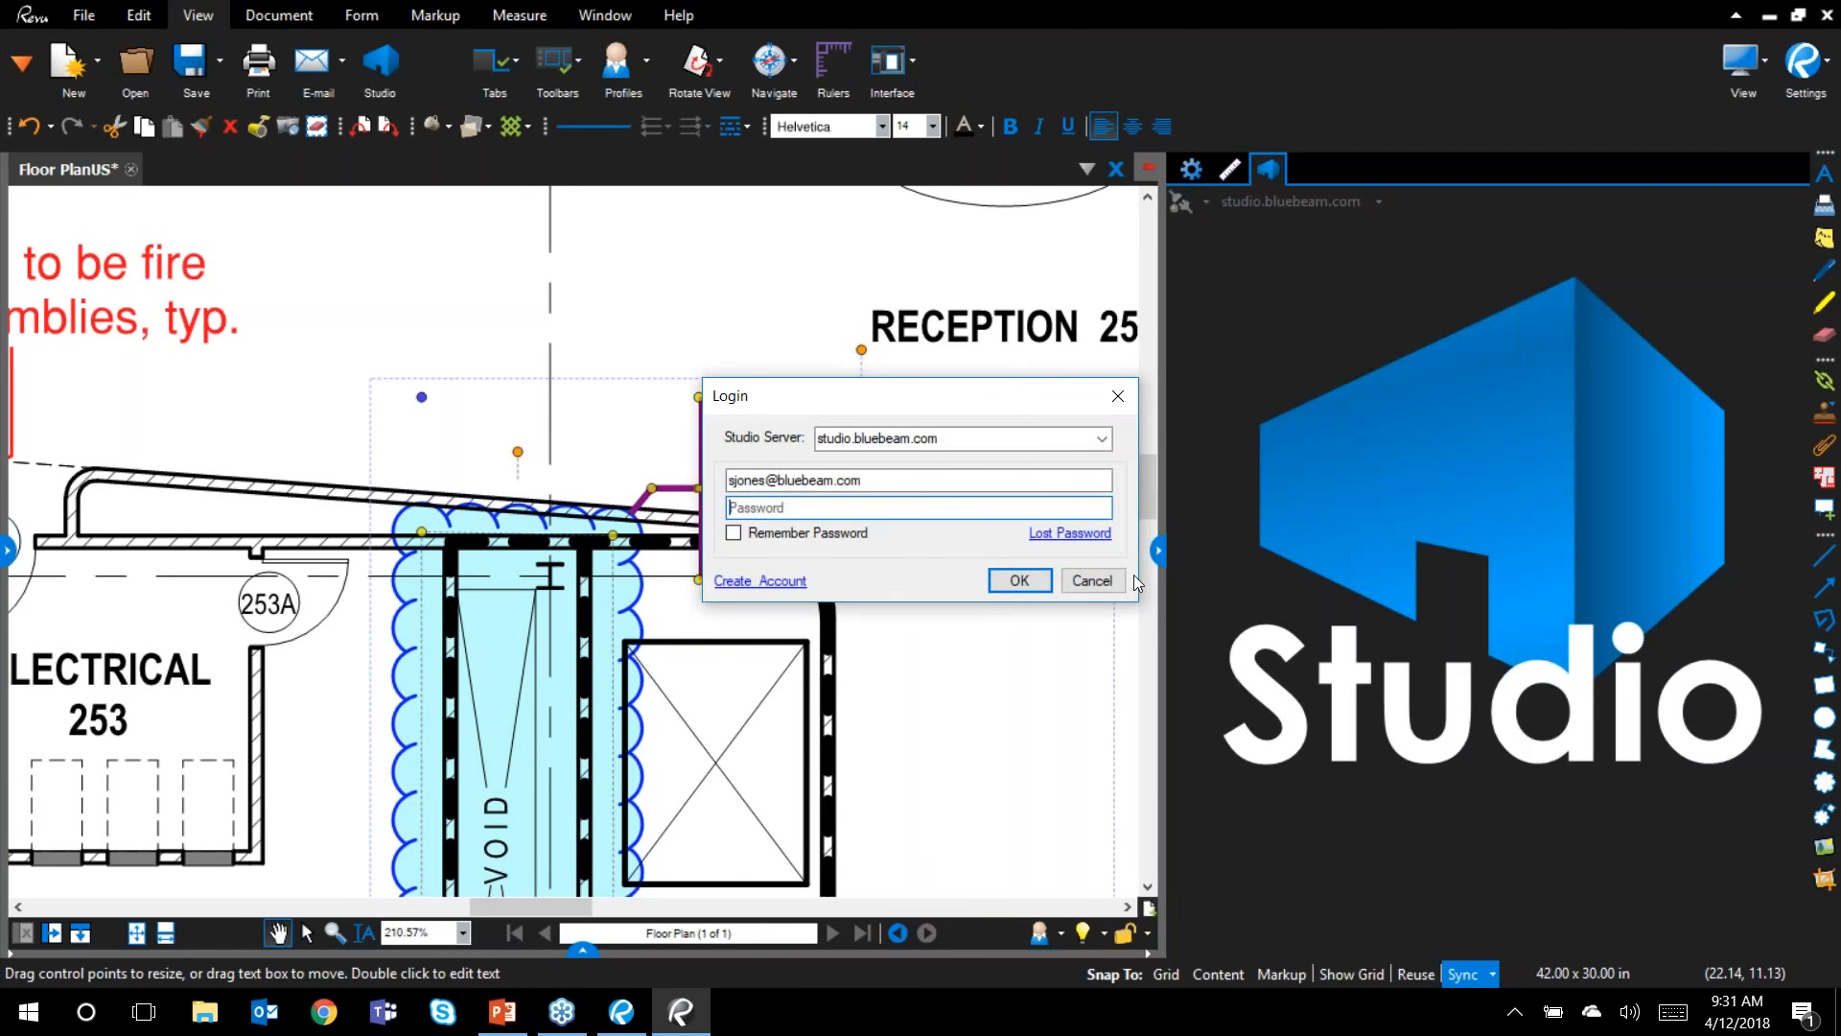
type("•••••••••")
key("Return")
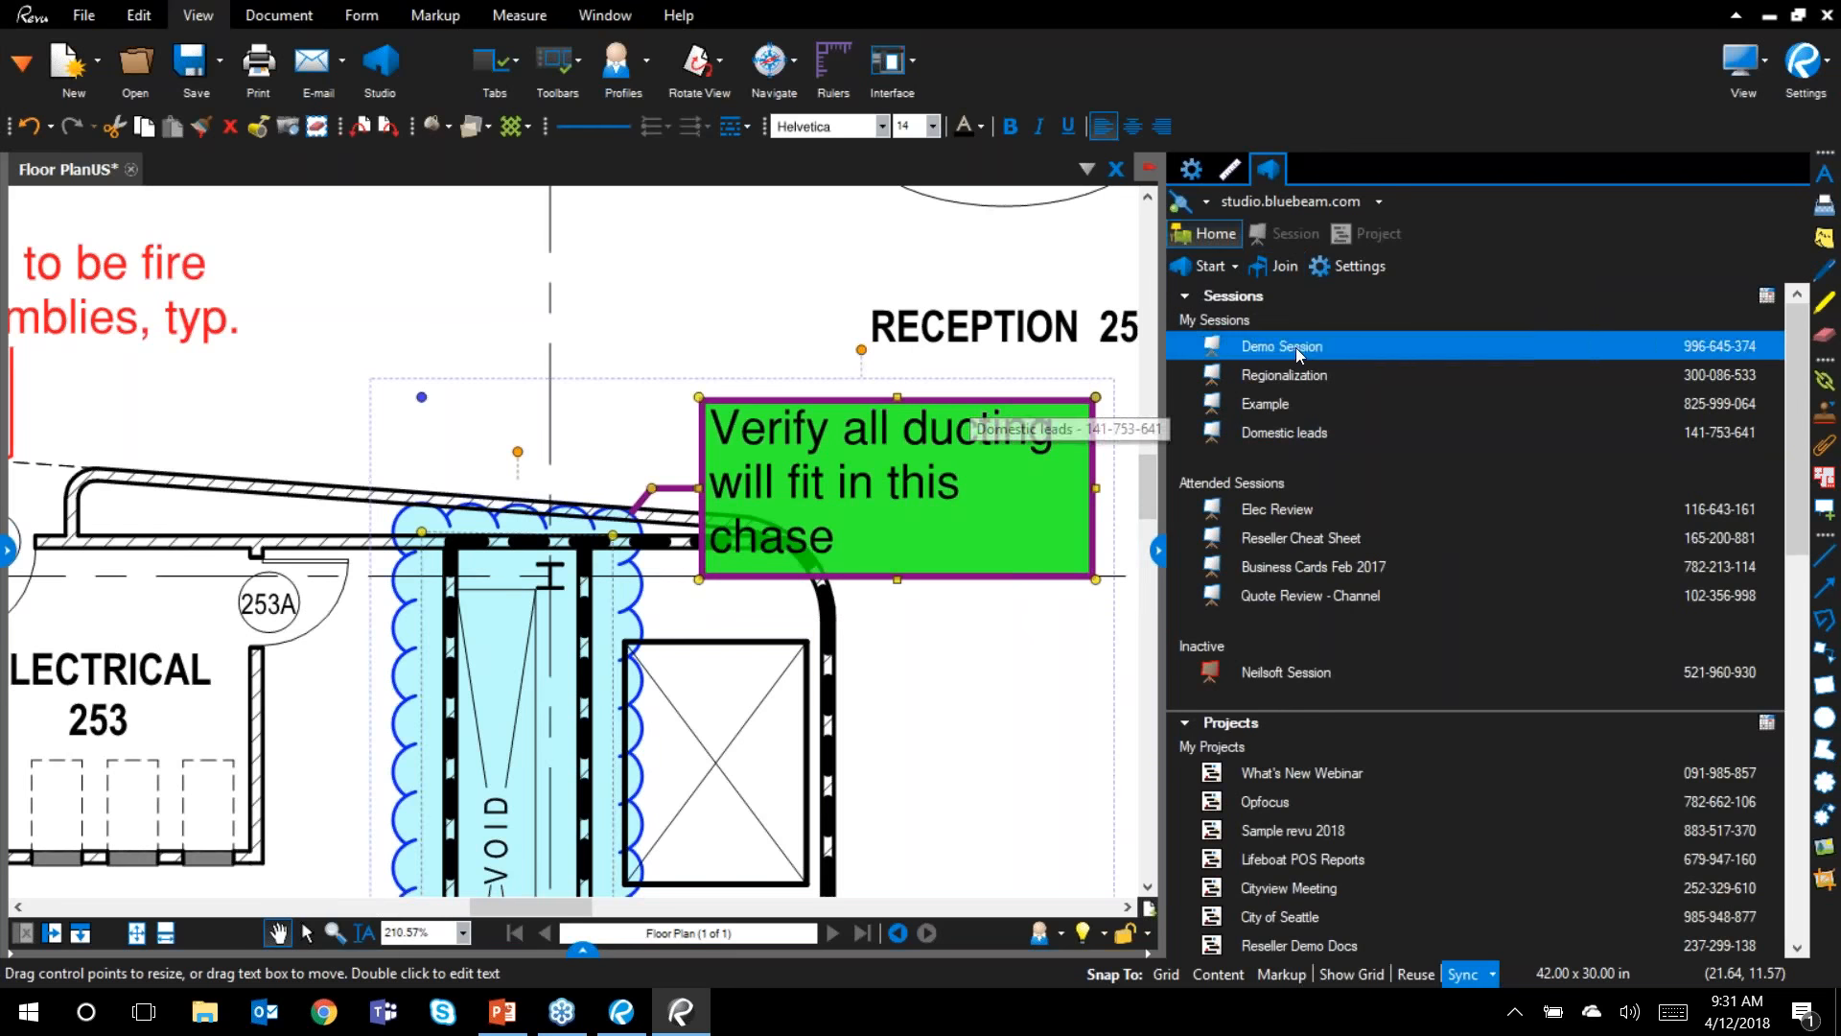
Step: Open the What's New Webinar project and expand its Demo Documents and Plan_Set folders
scroll(1333, 715, "down", 1)
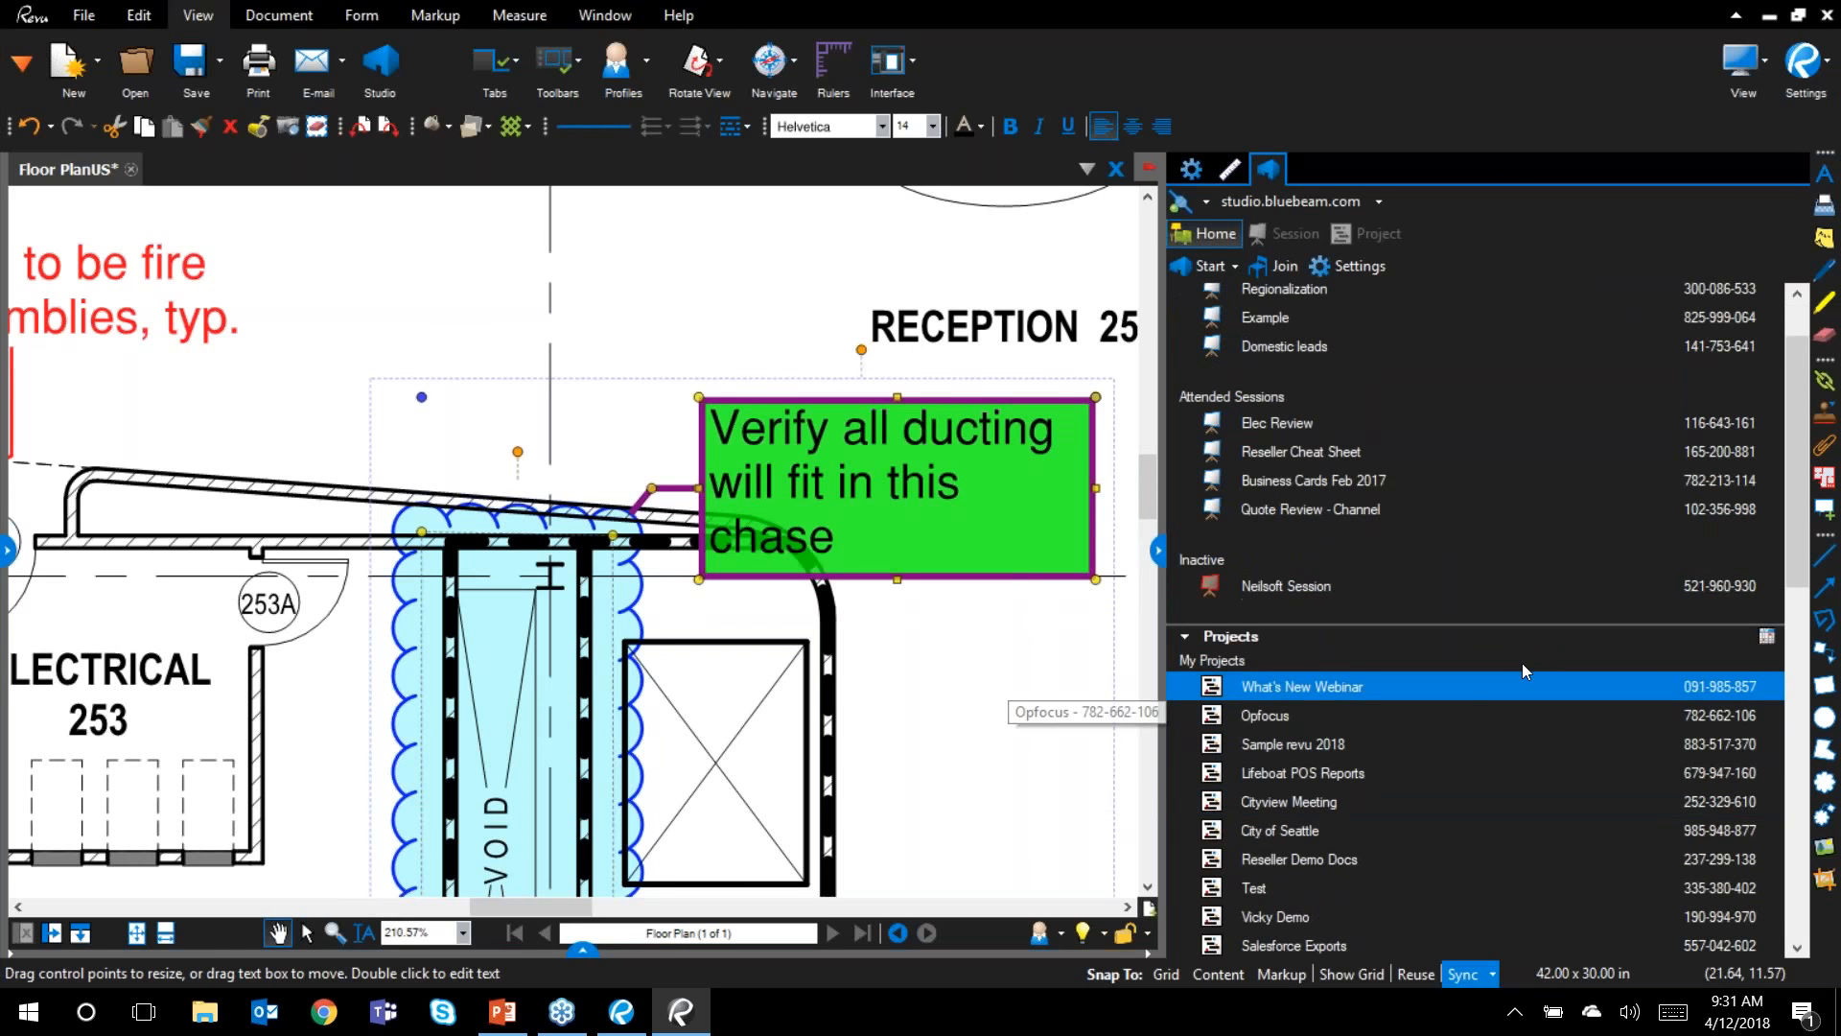
double_click(1383, 686)
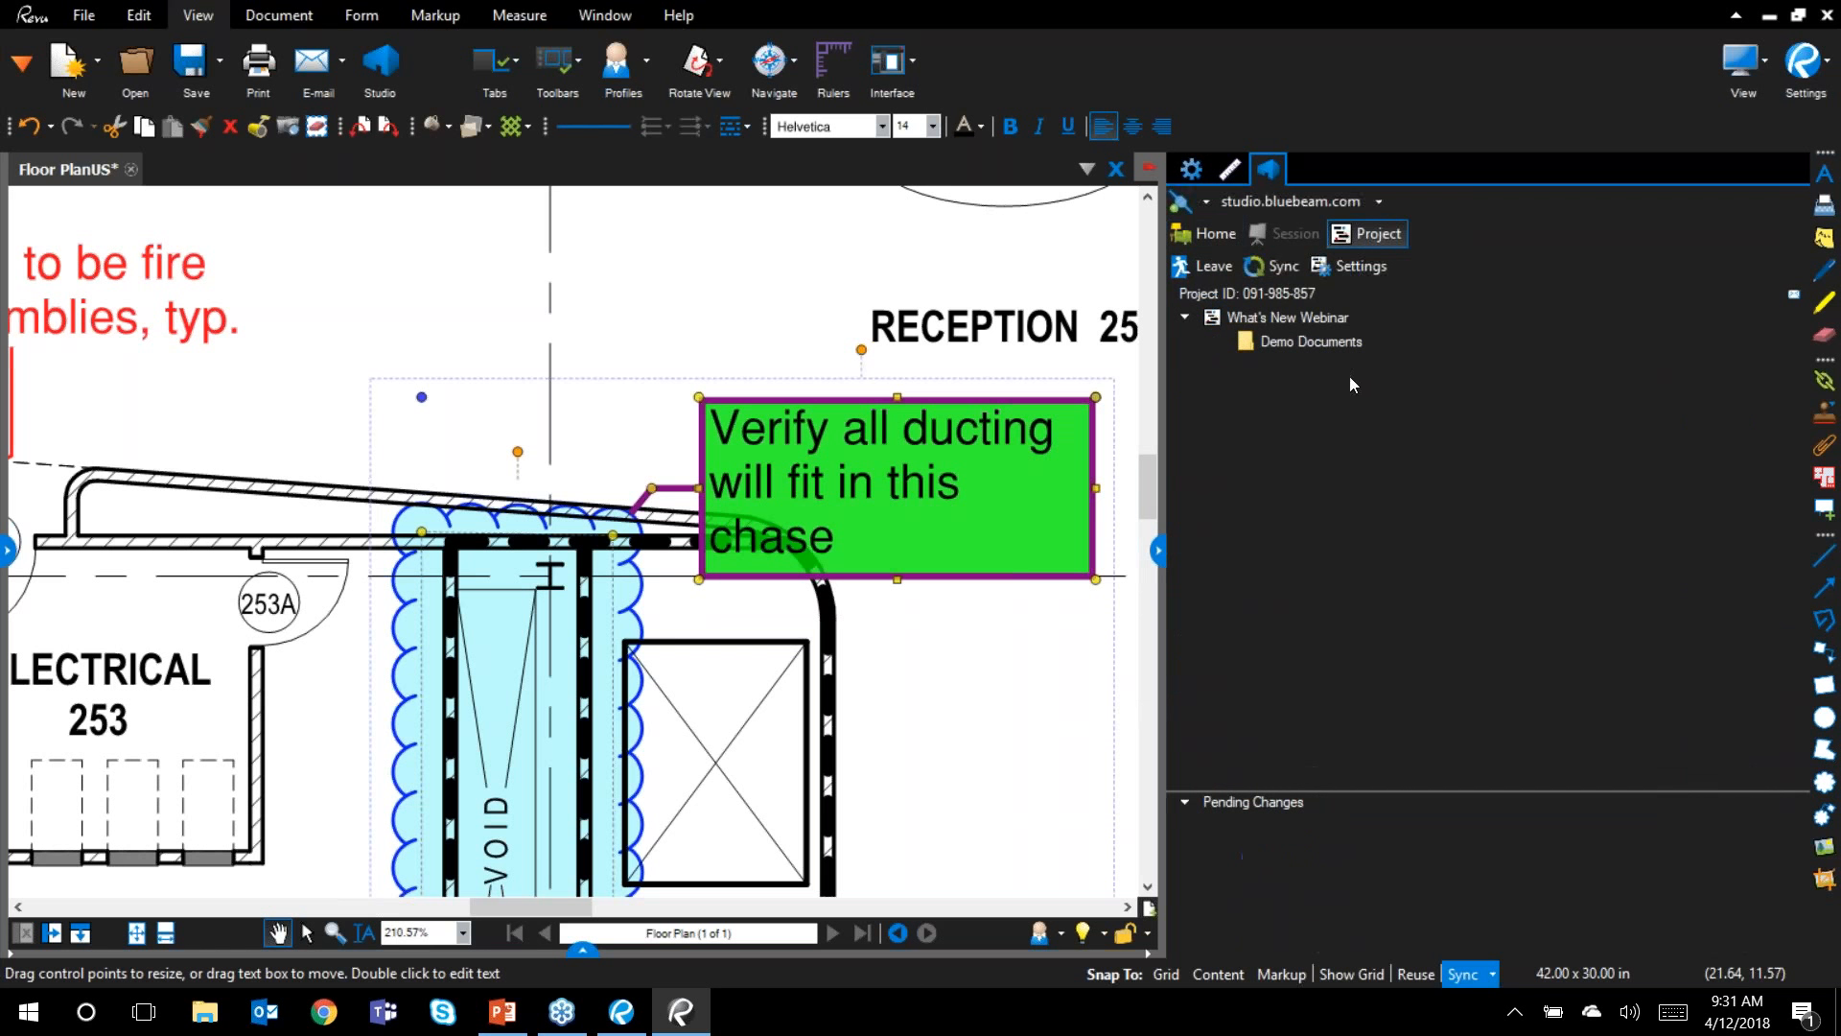
left_click(1341, 341)
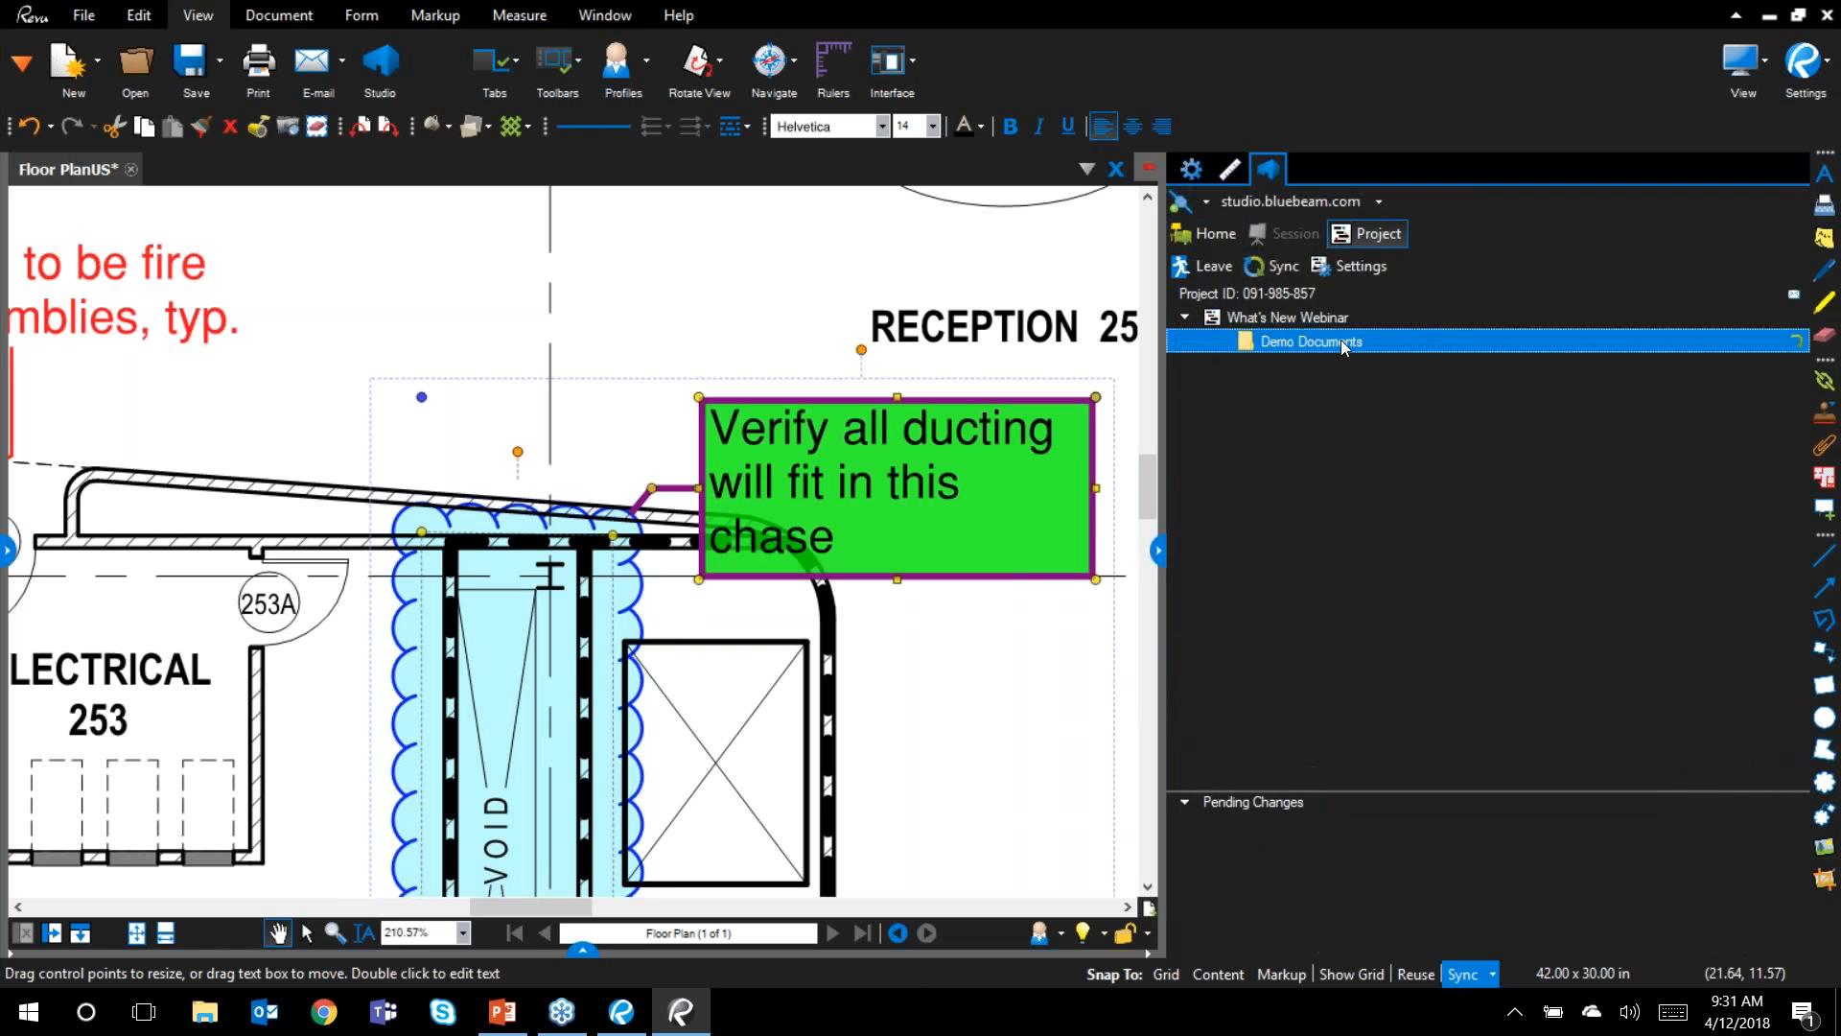
double_click(1340, 341)
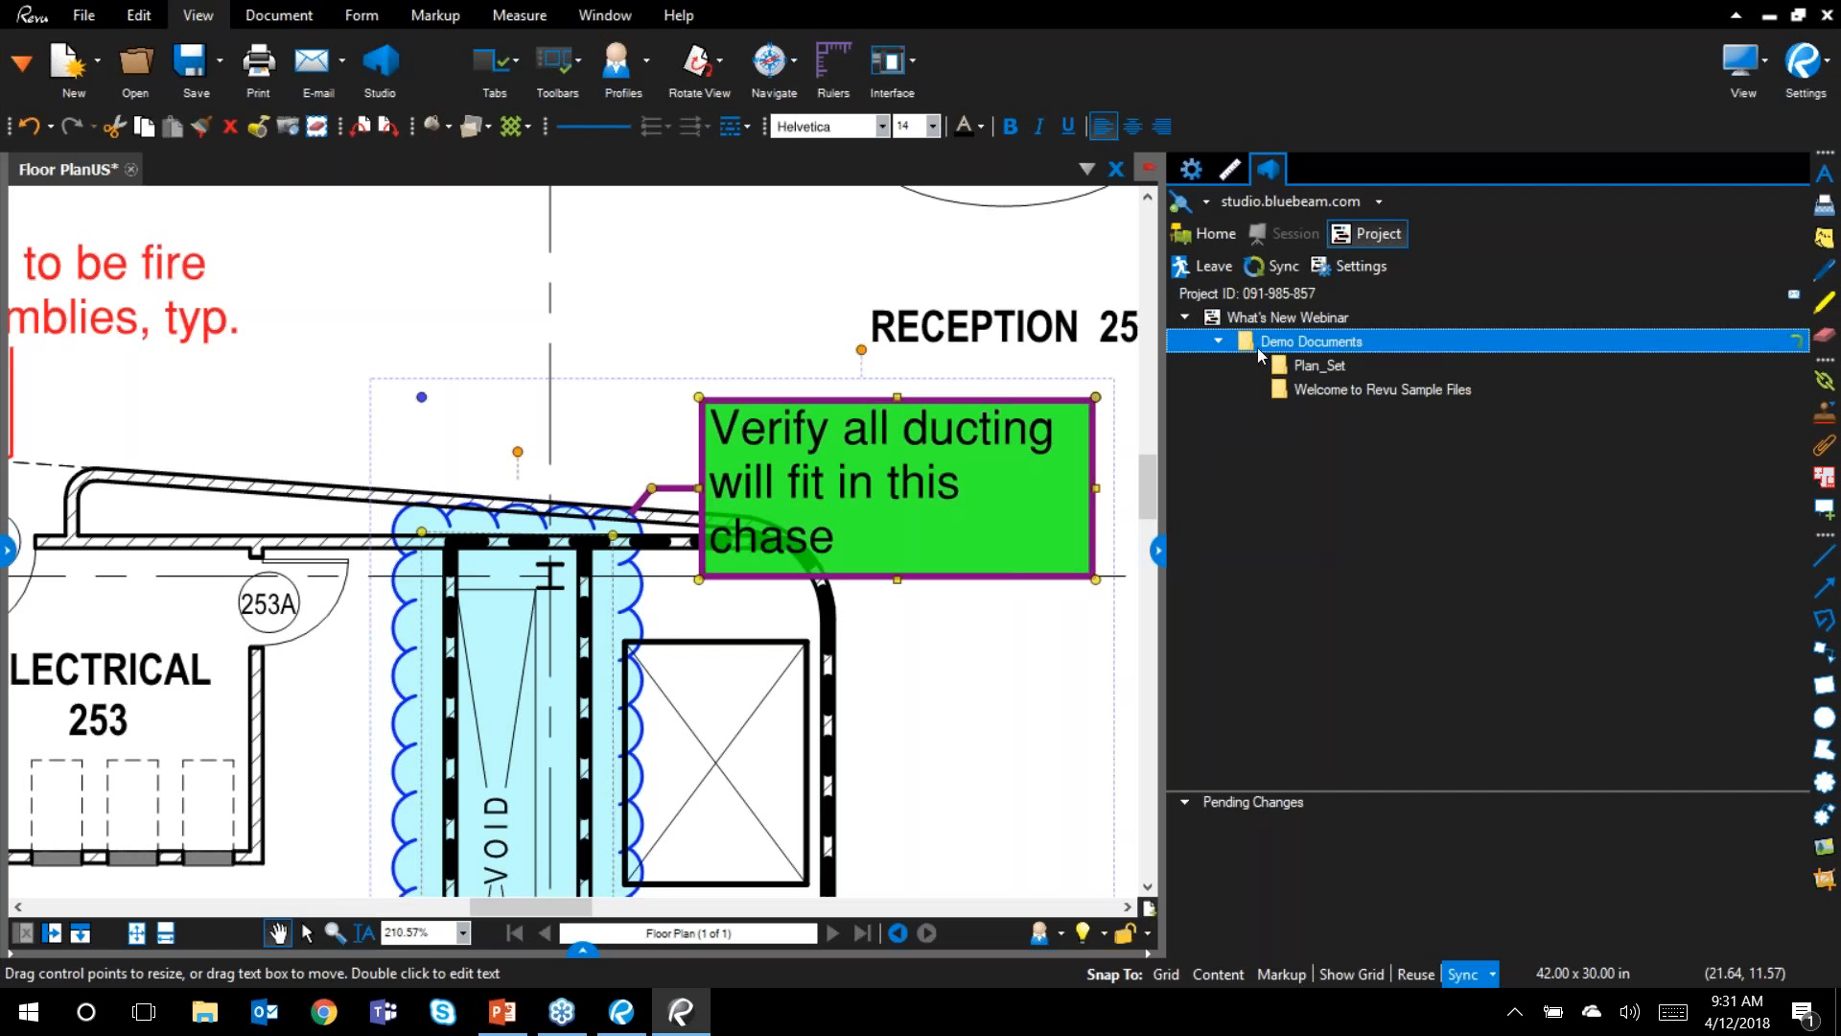
left_click(1341, 365)
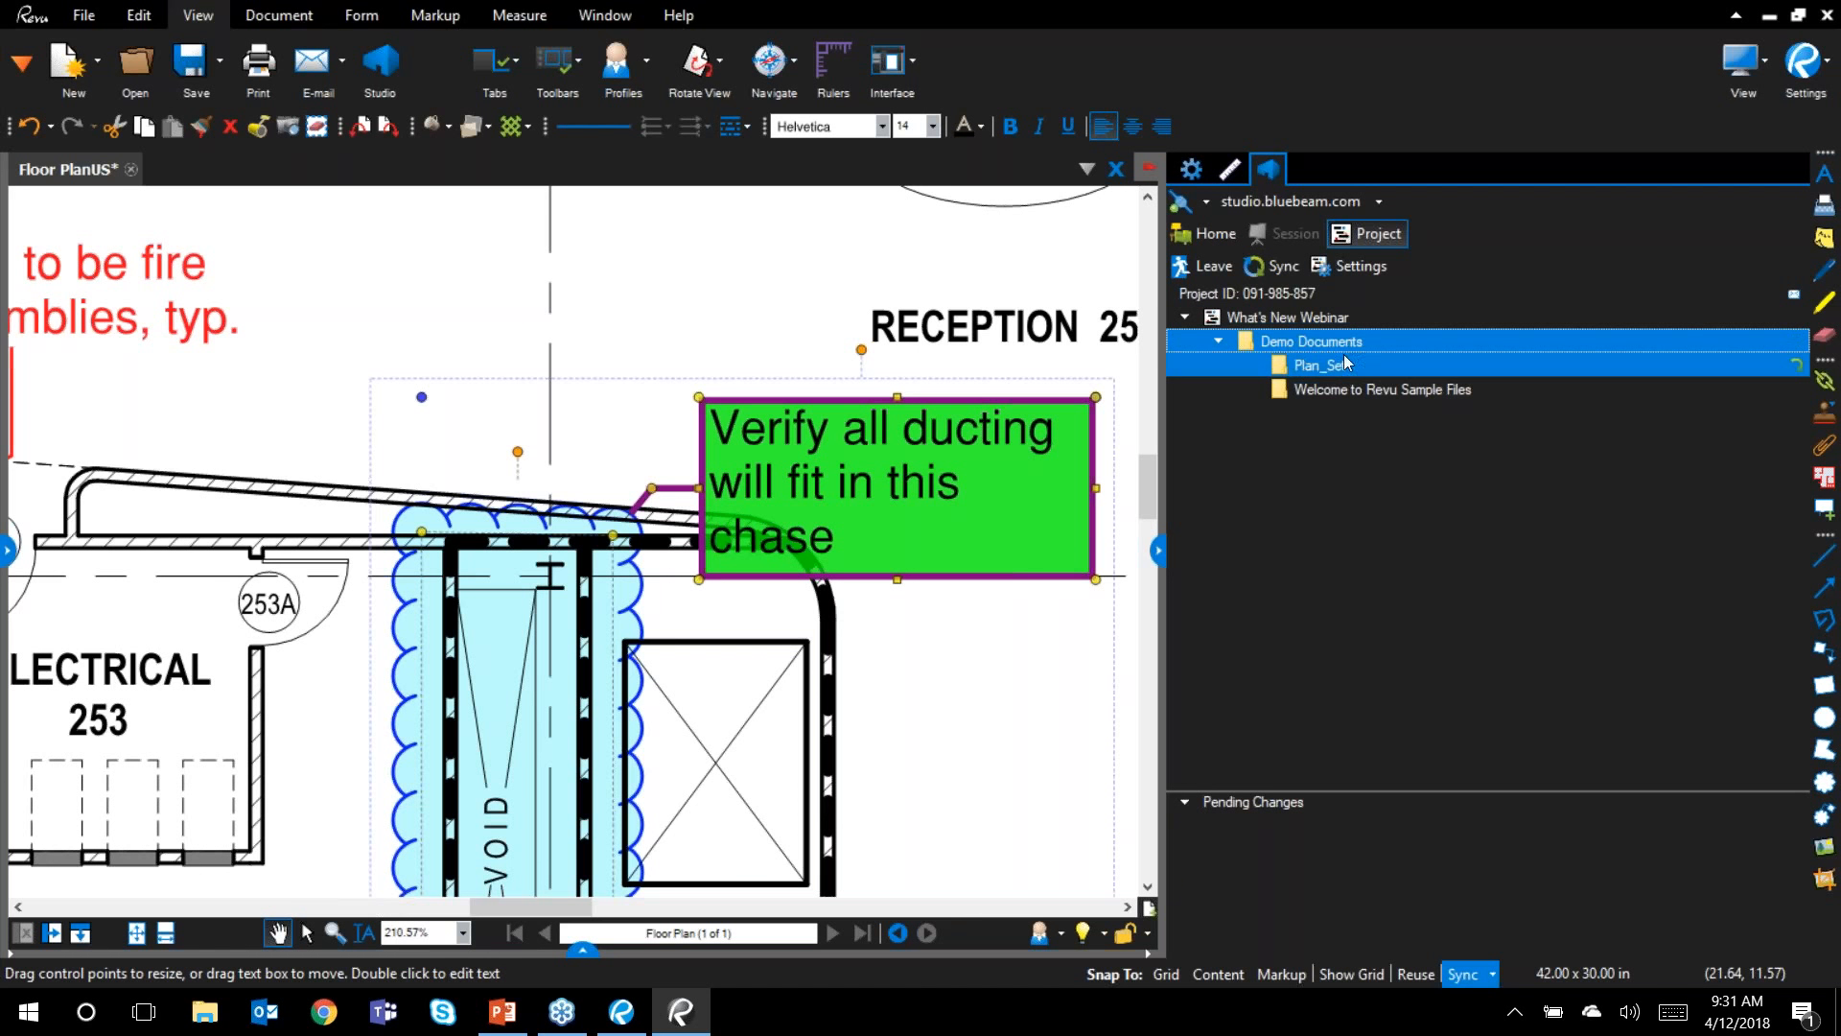
double_click(1340, 365)
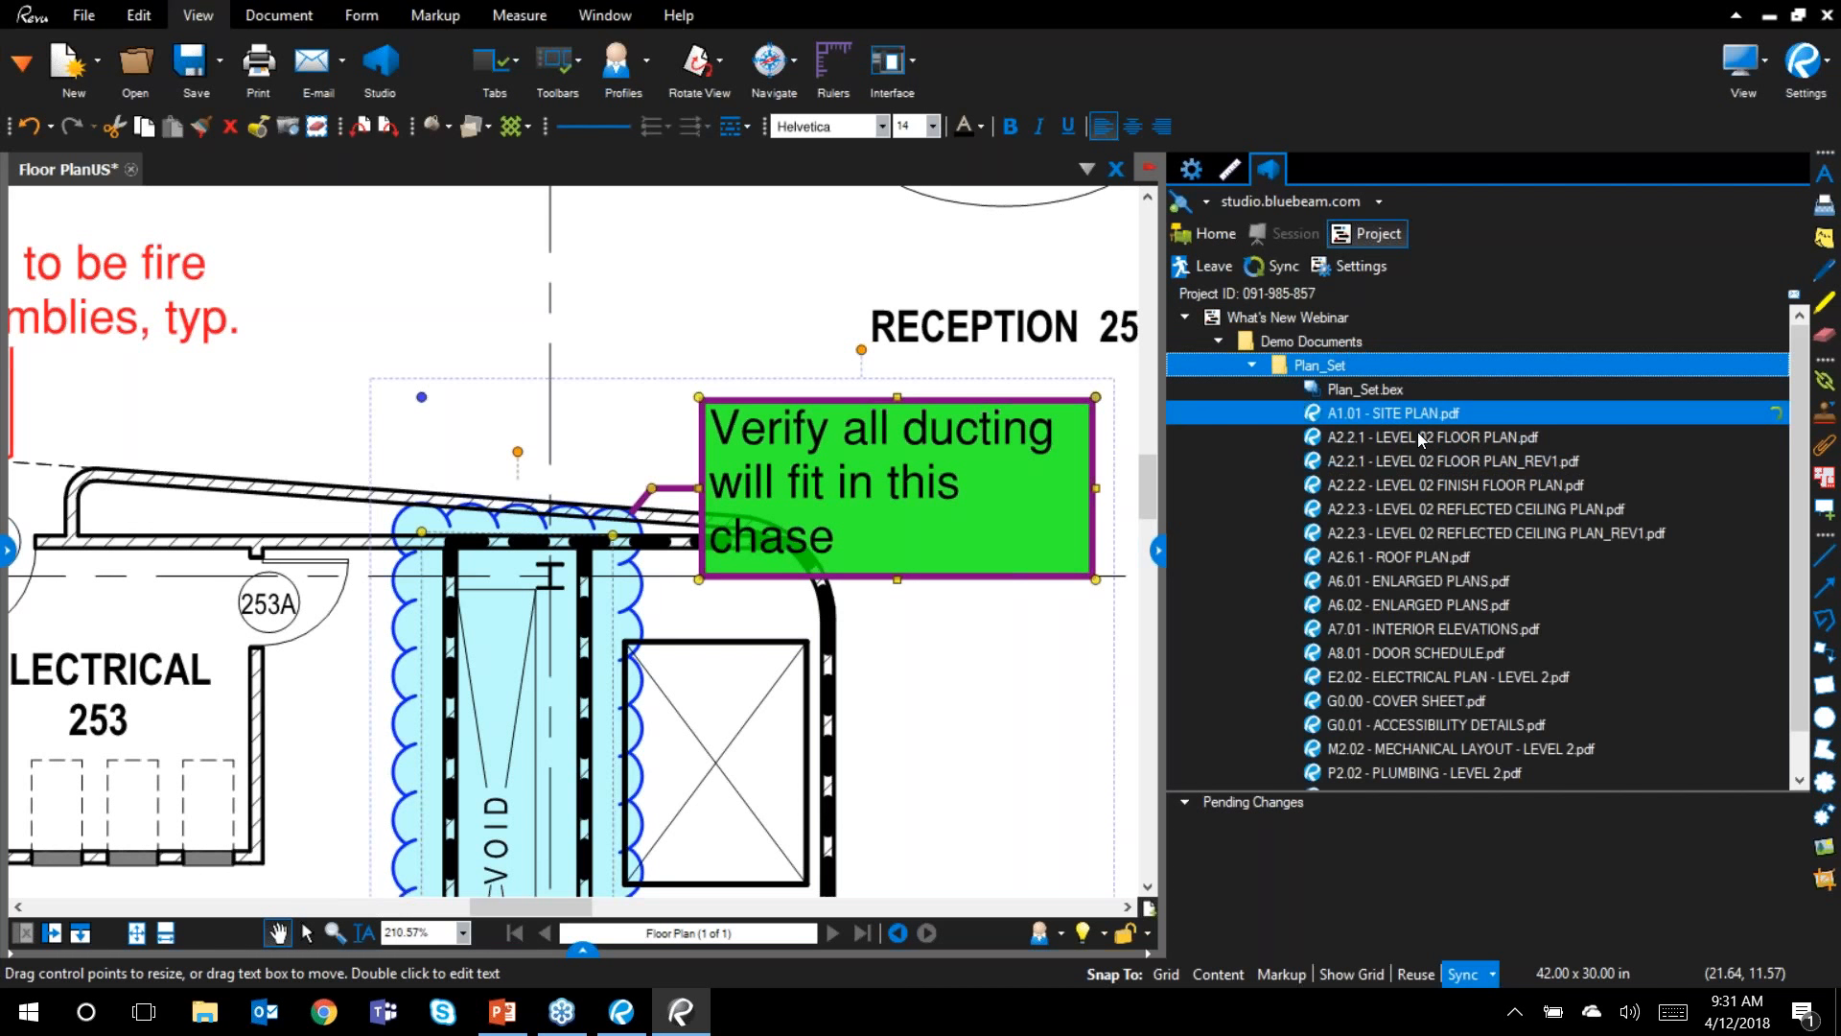
Step: Look through the PDFs in the Plan_Set folder and view the folder's management commands
scroll(1407, 512, "down", 1)
left_click(1363, 776)
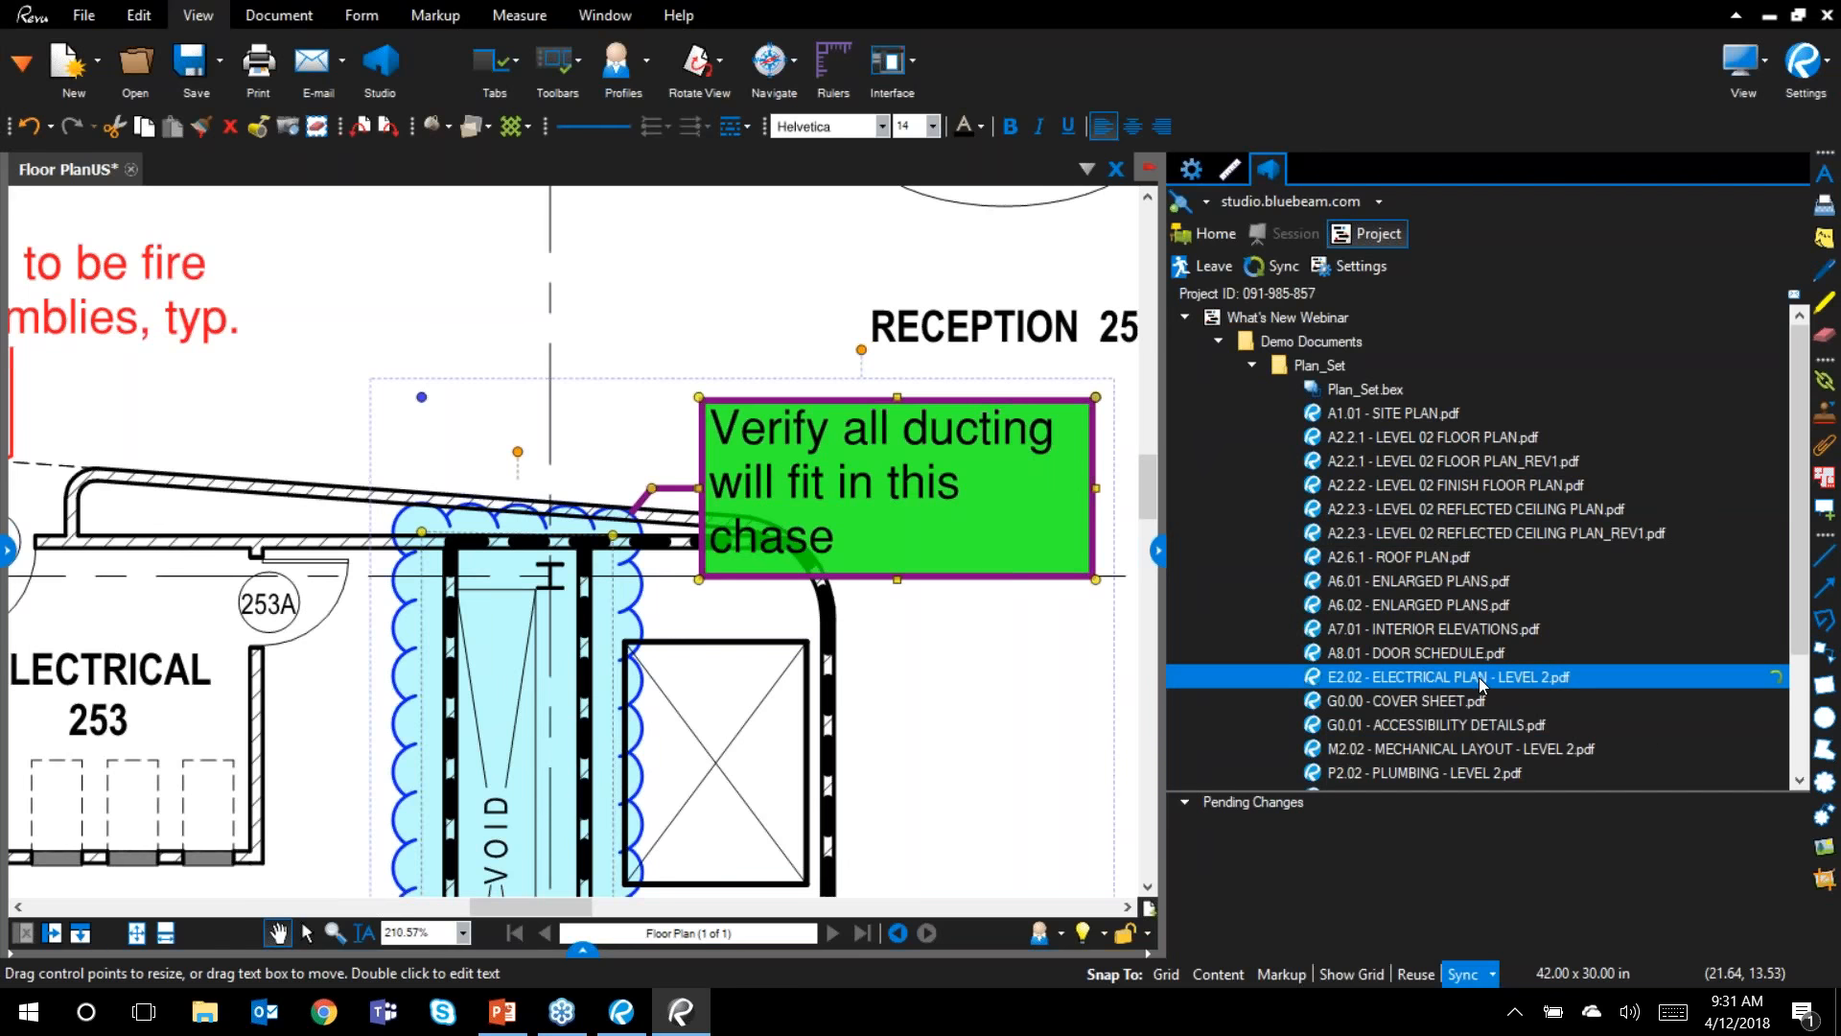
double_click(1414, 744)
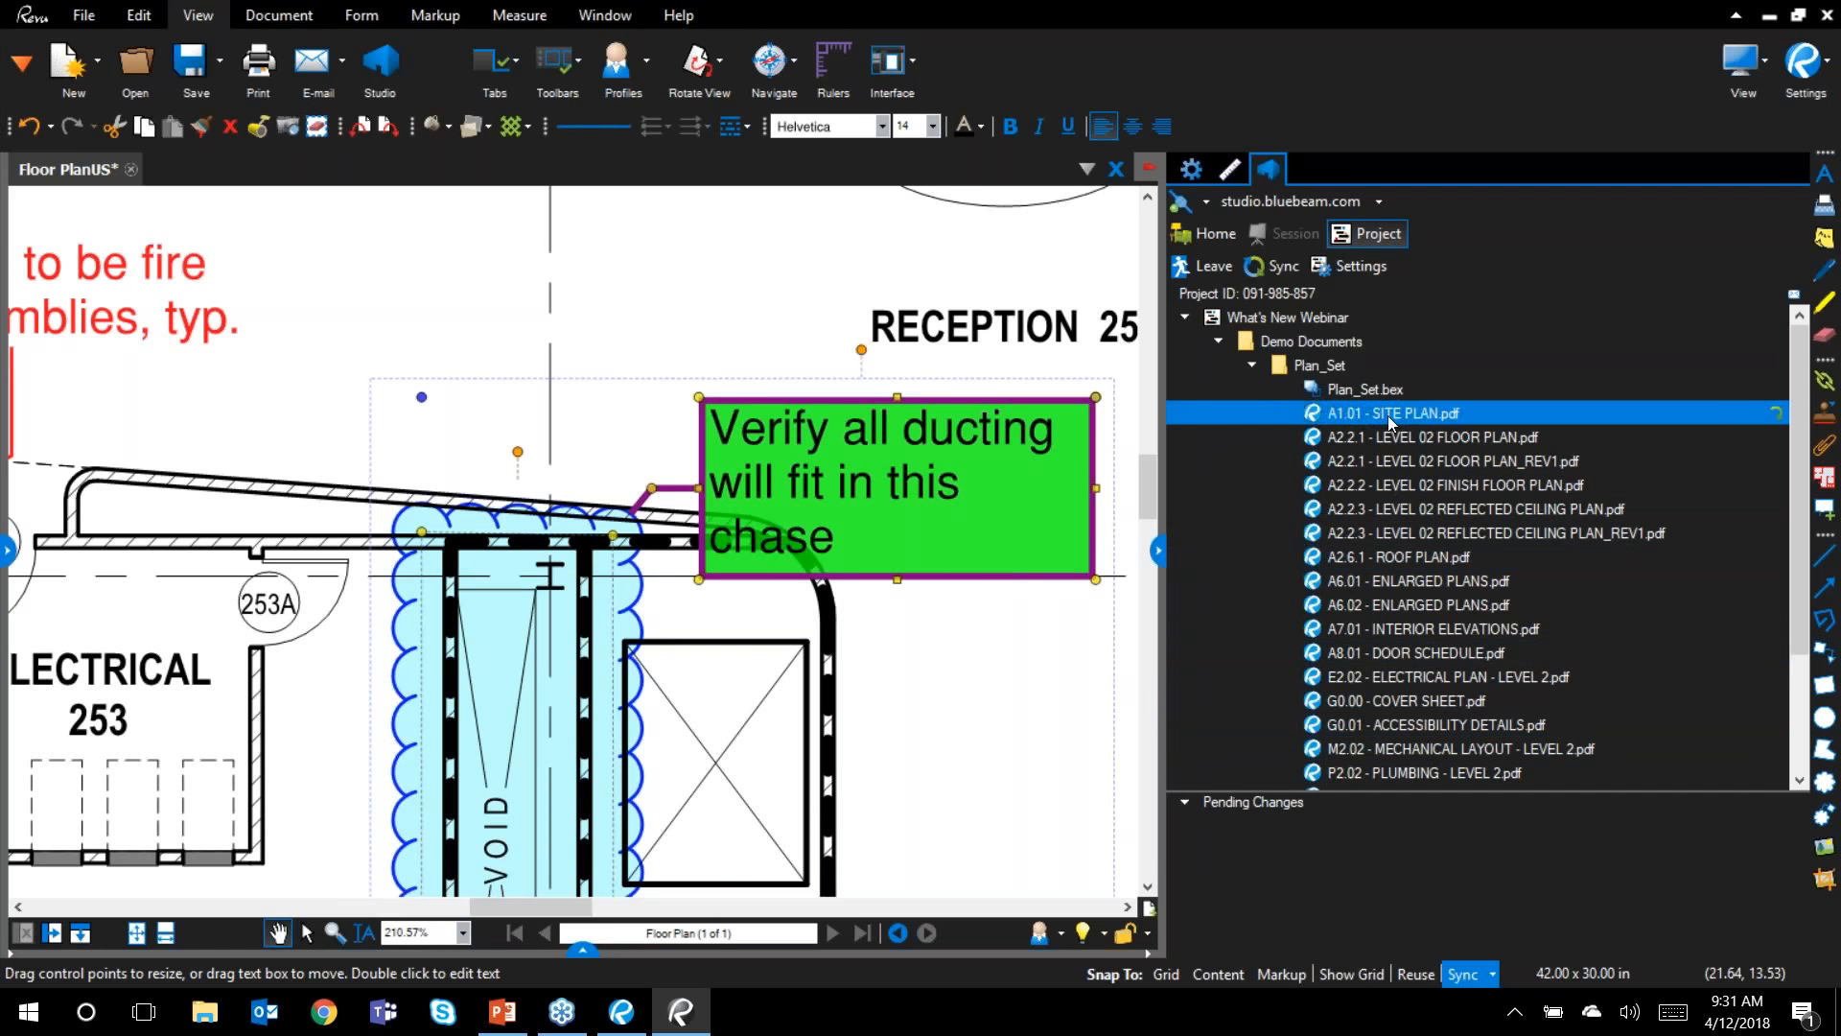
right_click(1378, 370)
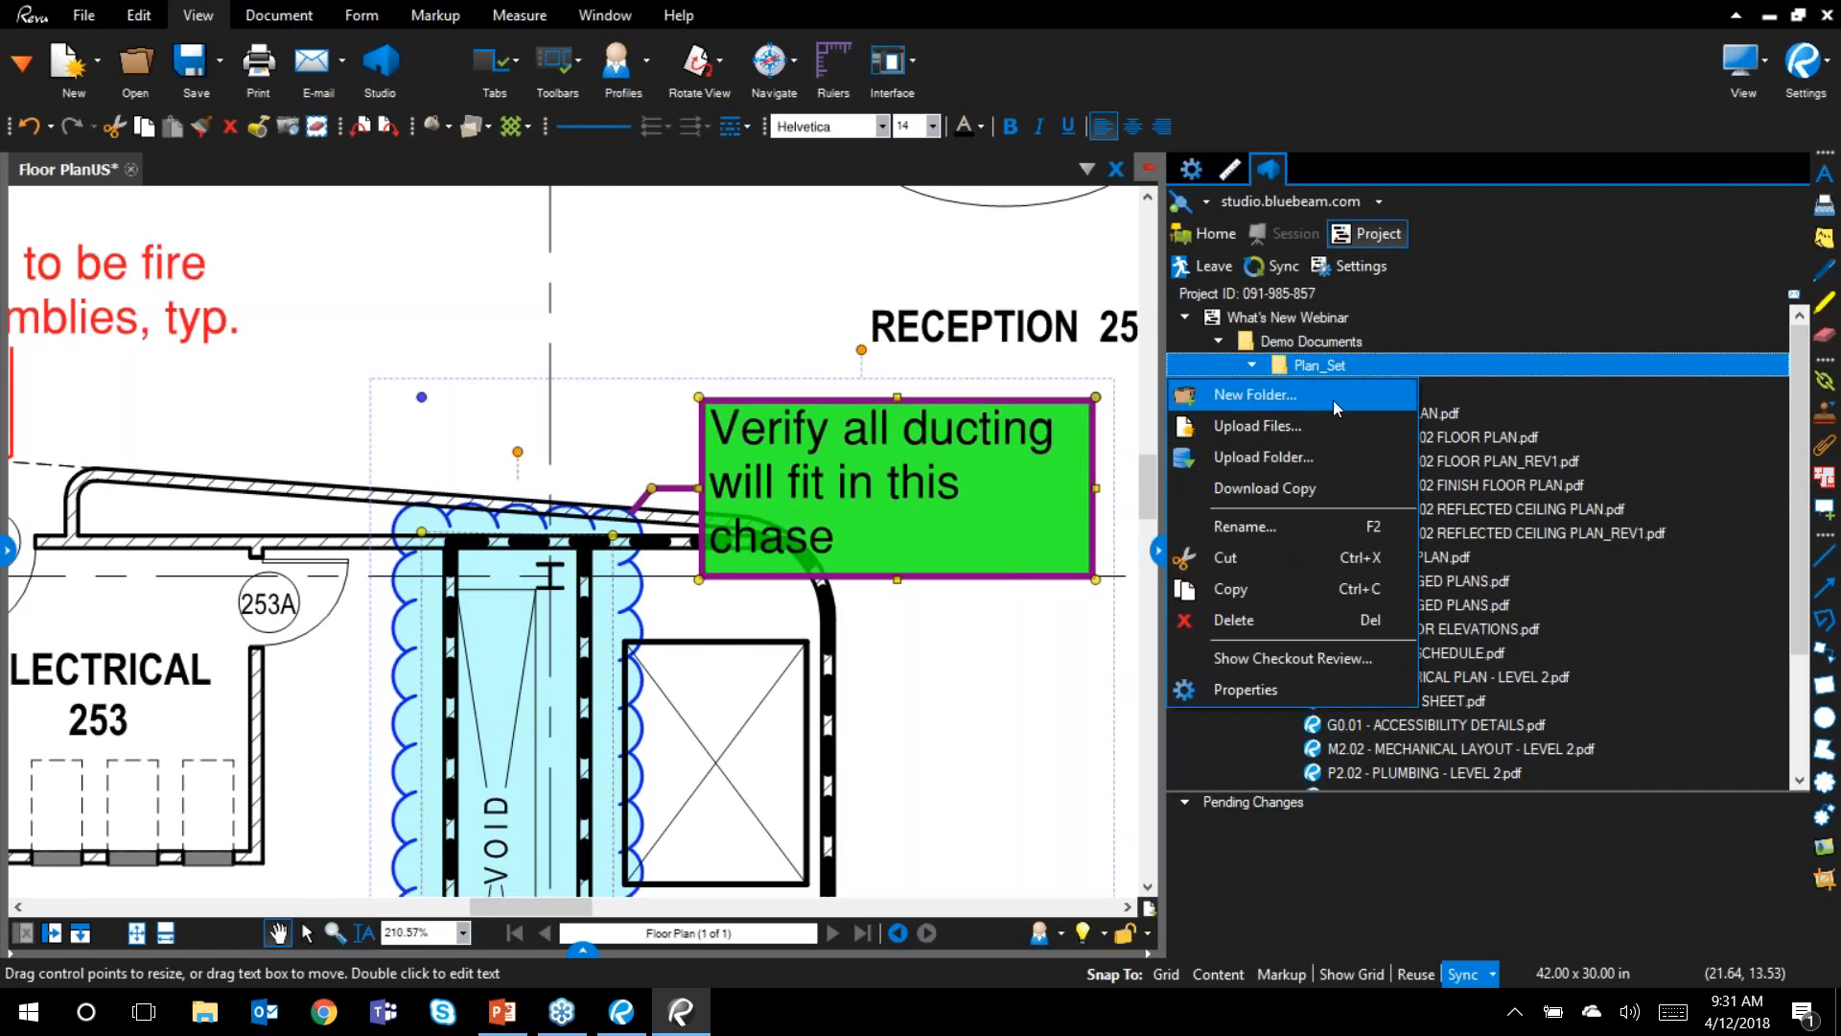
left_click(1422, 3)
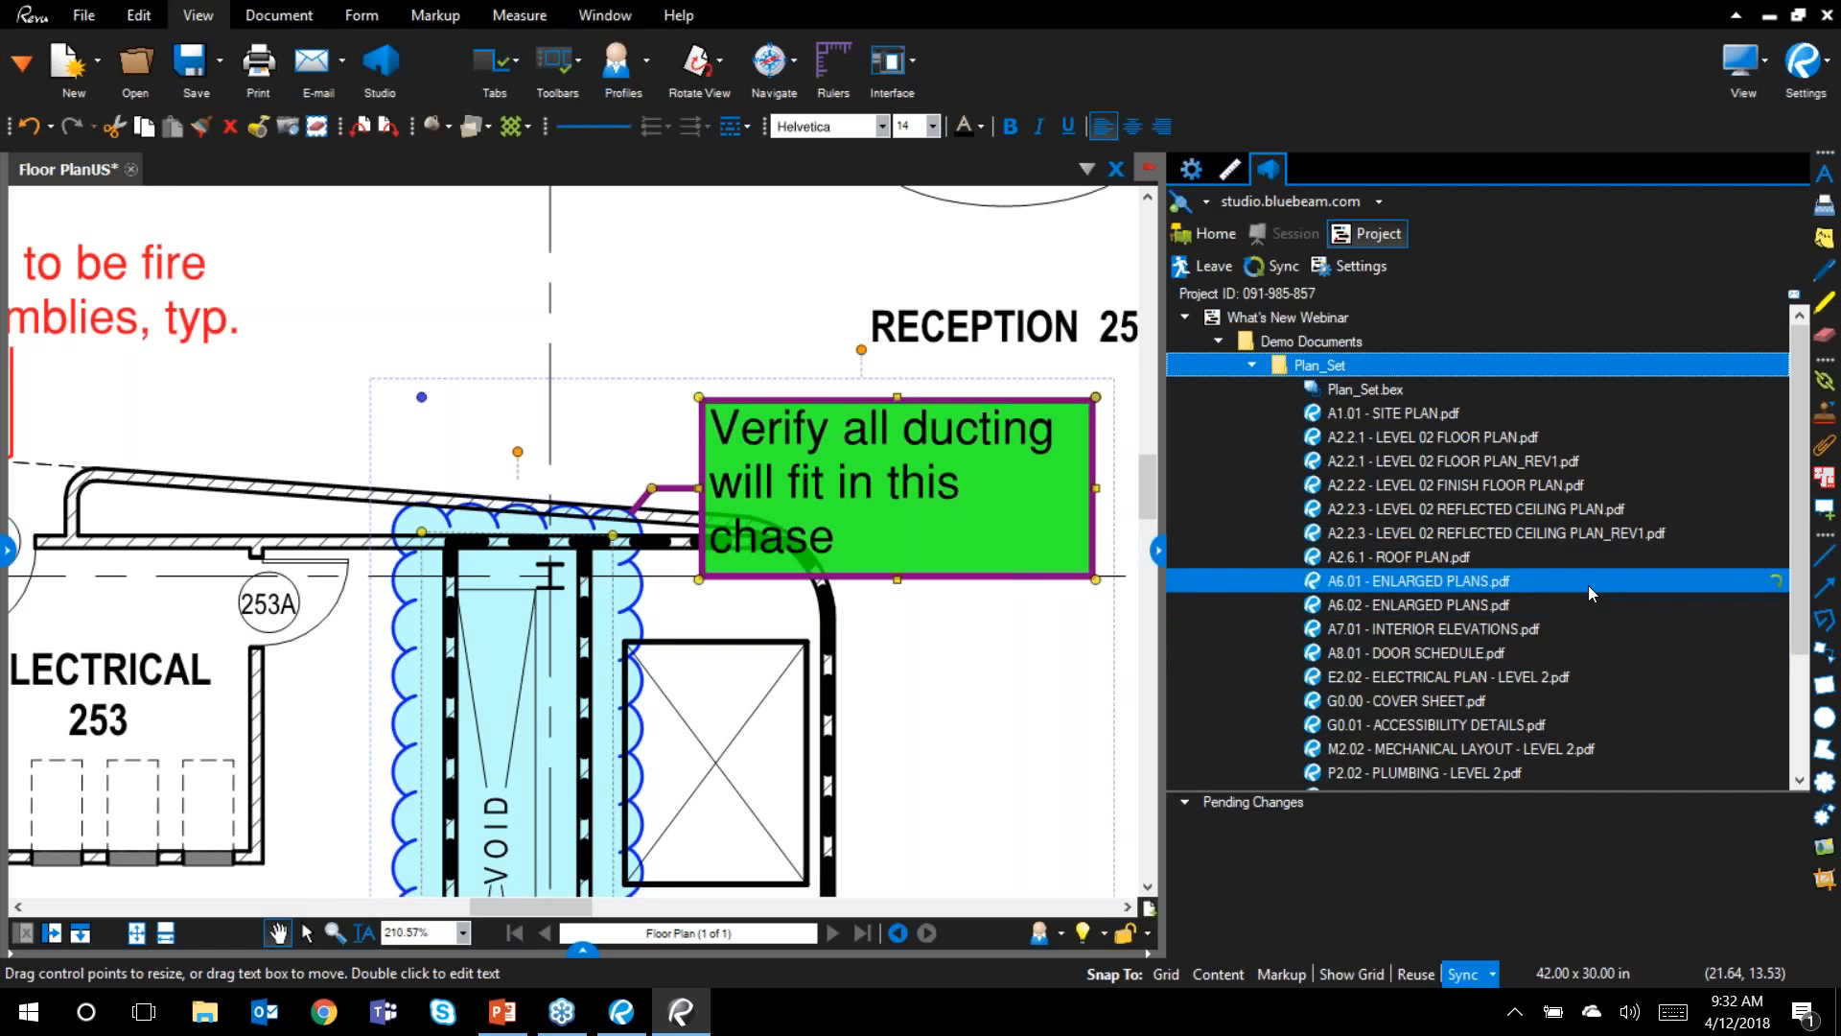
Step: Switch to the newer Revu window, hide the Markups List, and show its Studio panel slightly widened
left_click(623, 1026)
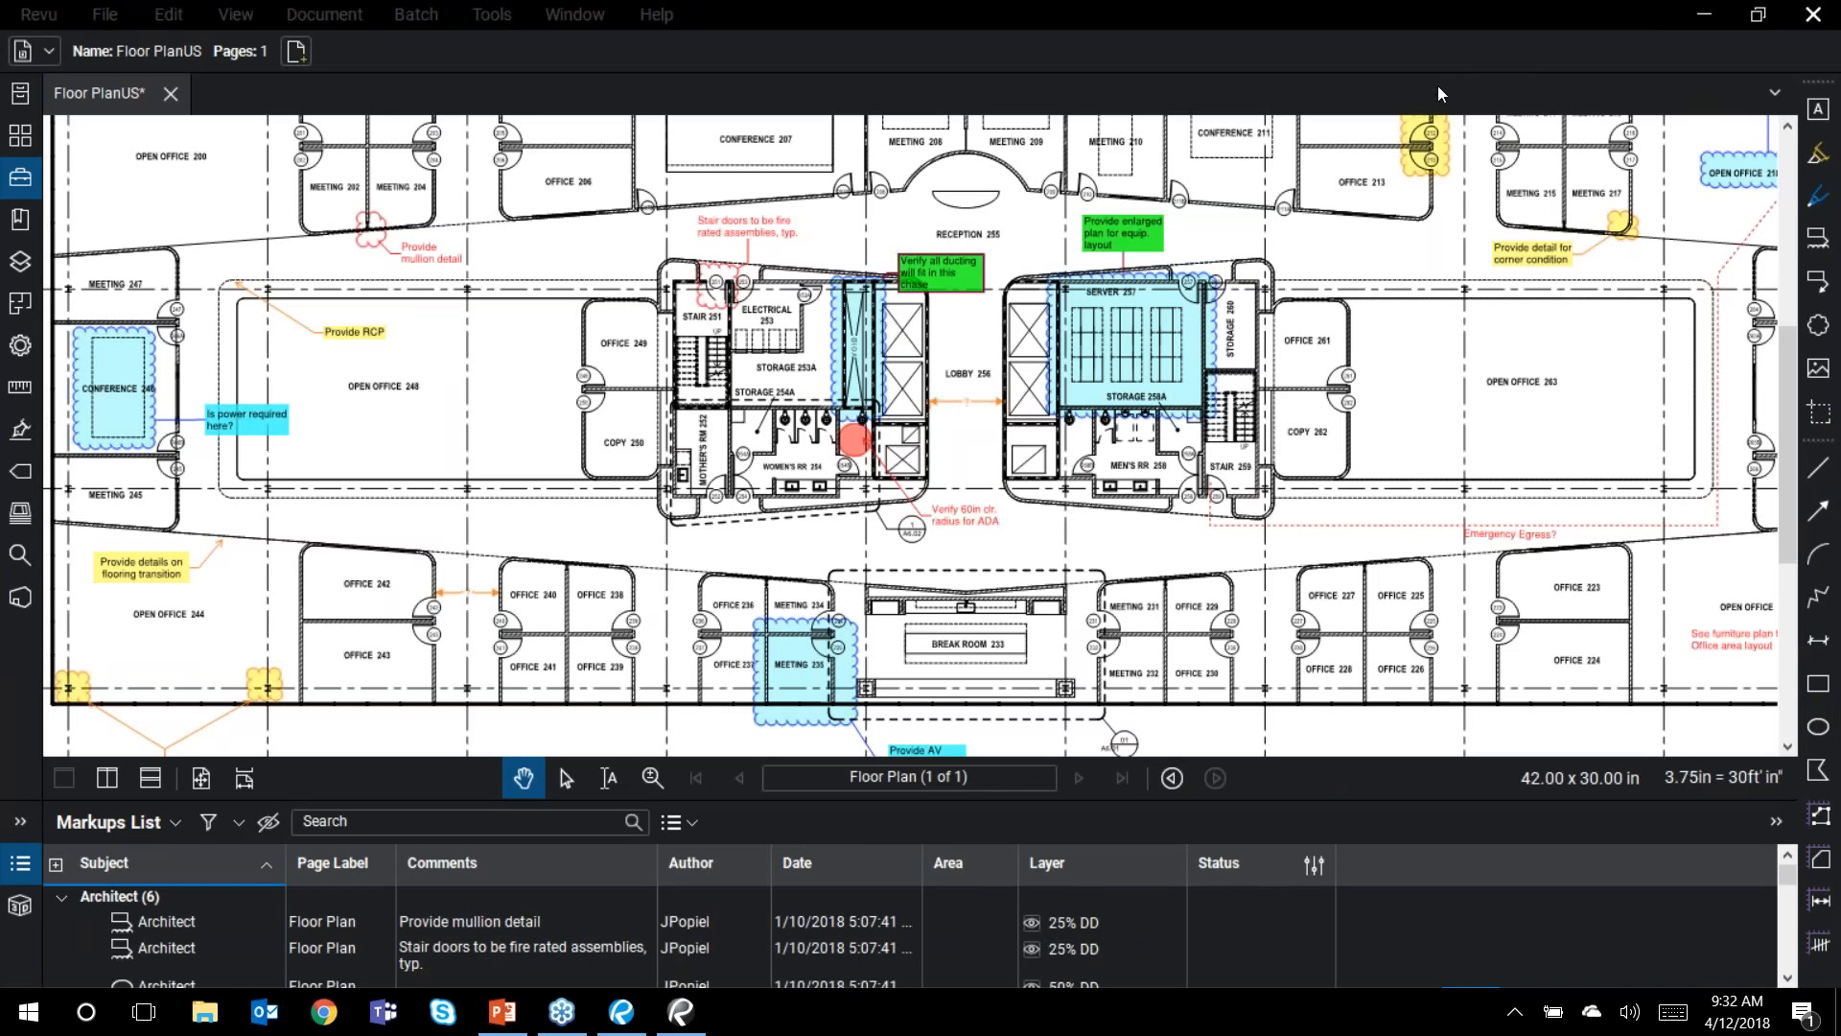
left_click(20, 596)
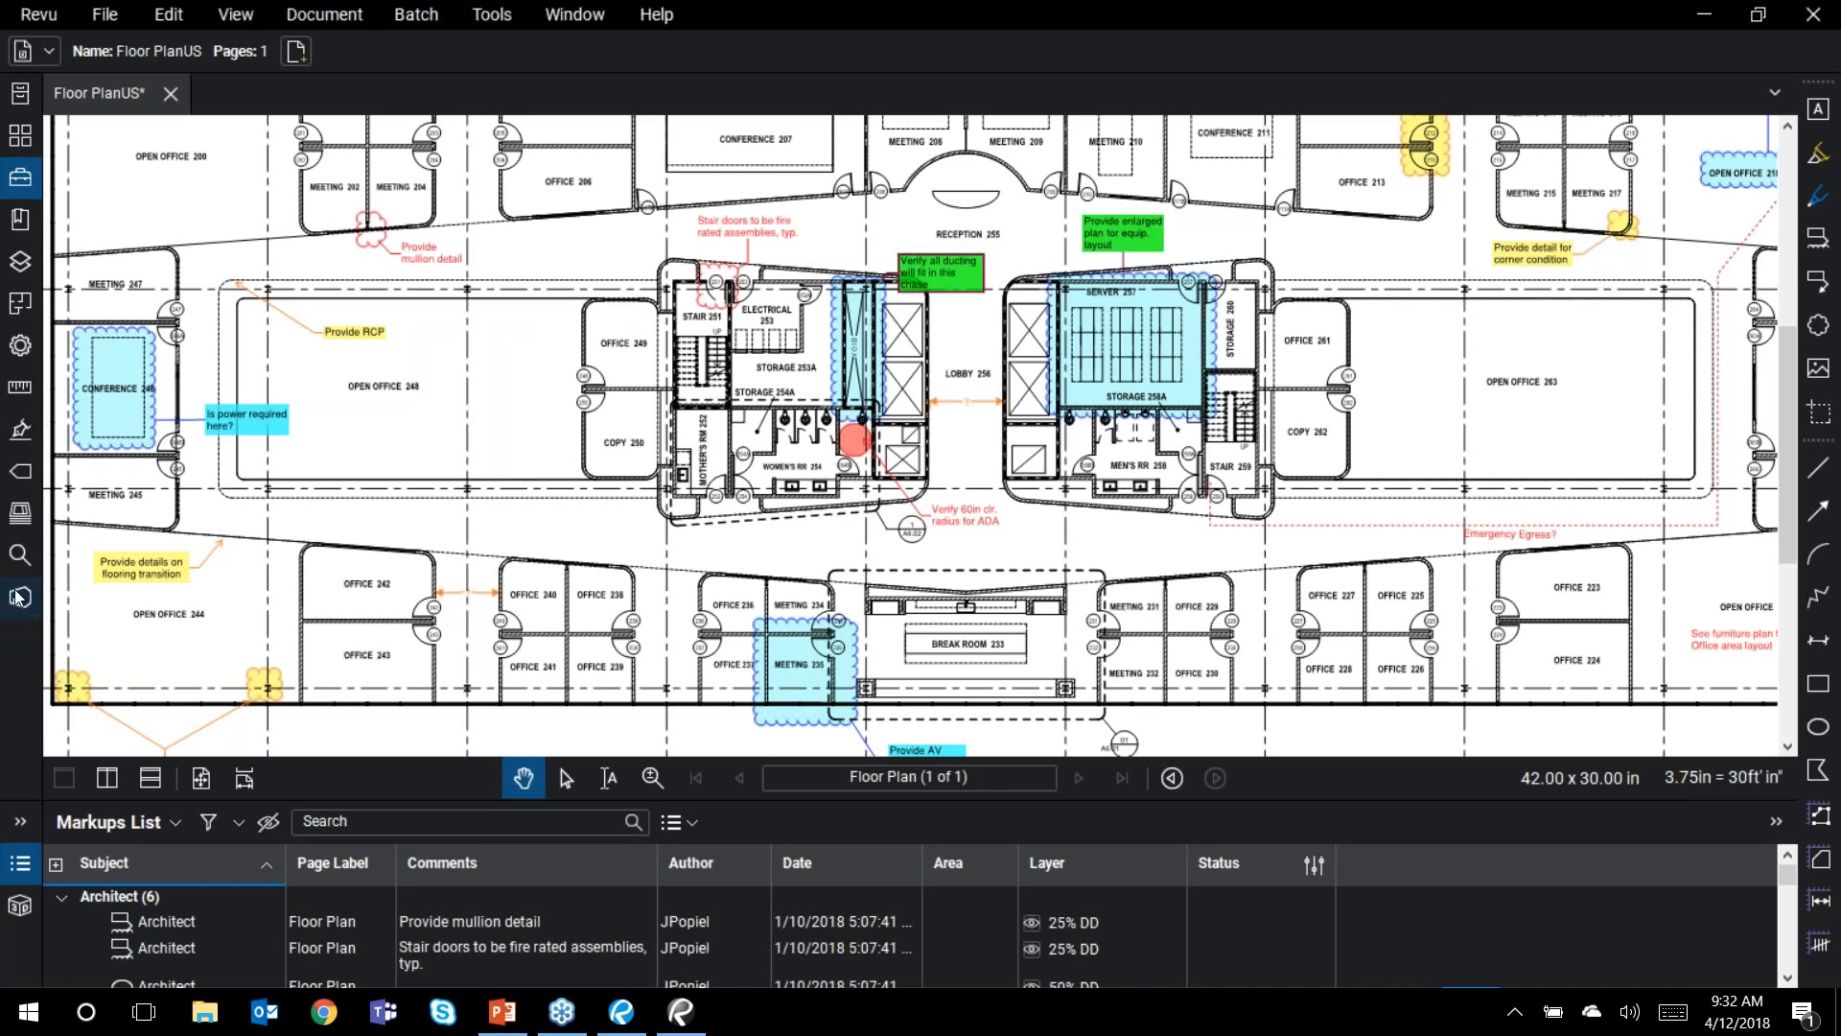
double_click(931, 801)
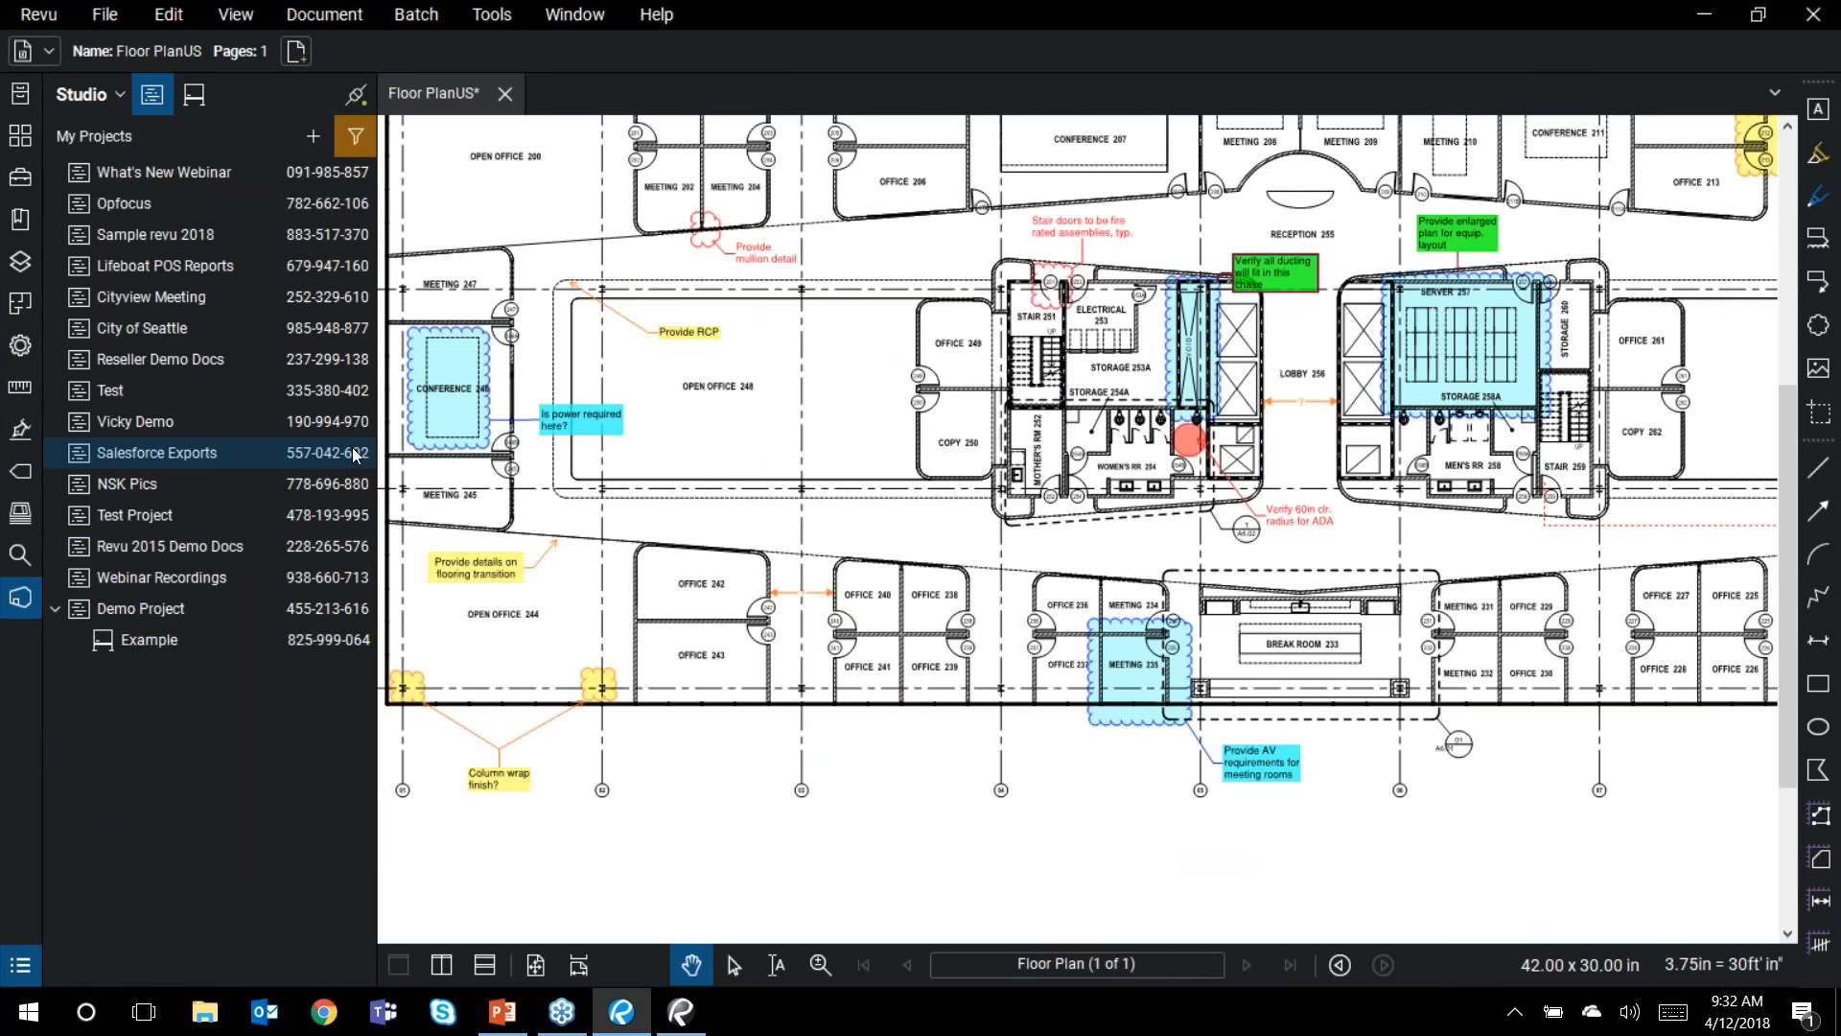
left_click_drag(377, 454, 423, 455)
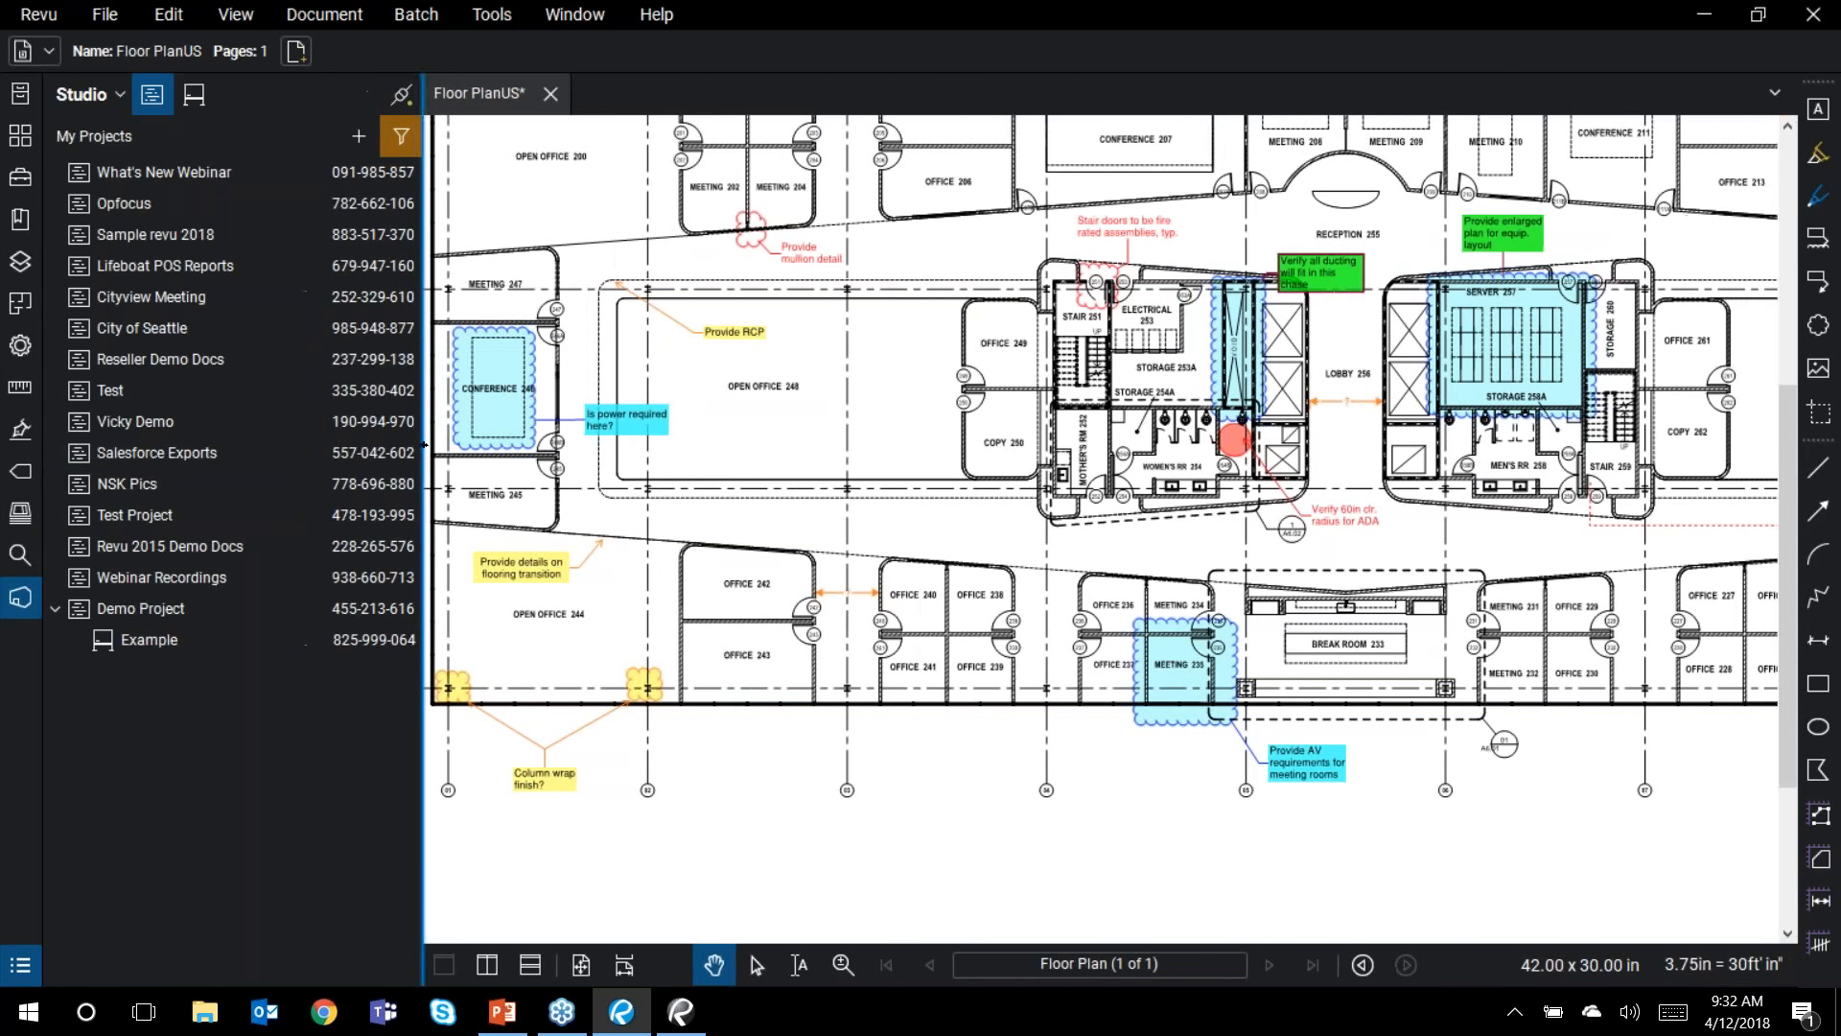
Step: Compare the Studio Sessions and Projects lists, and view the project filter, sort, creation and joining choices
left_click(188, 101)
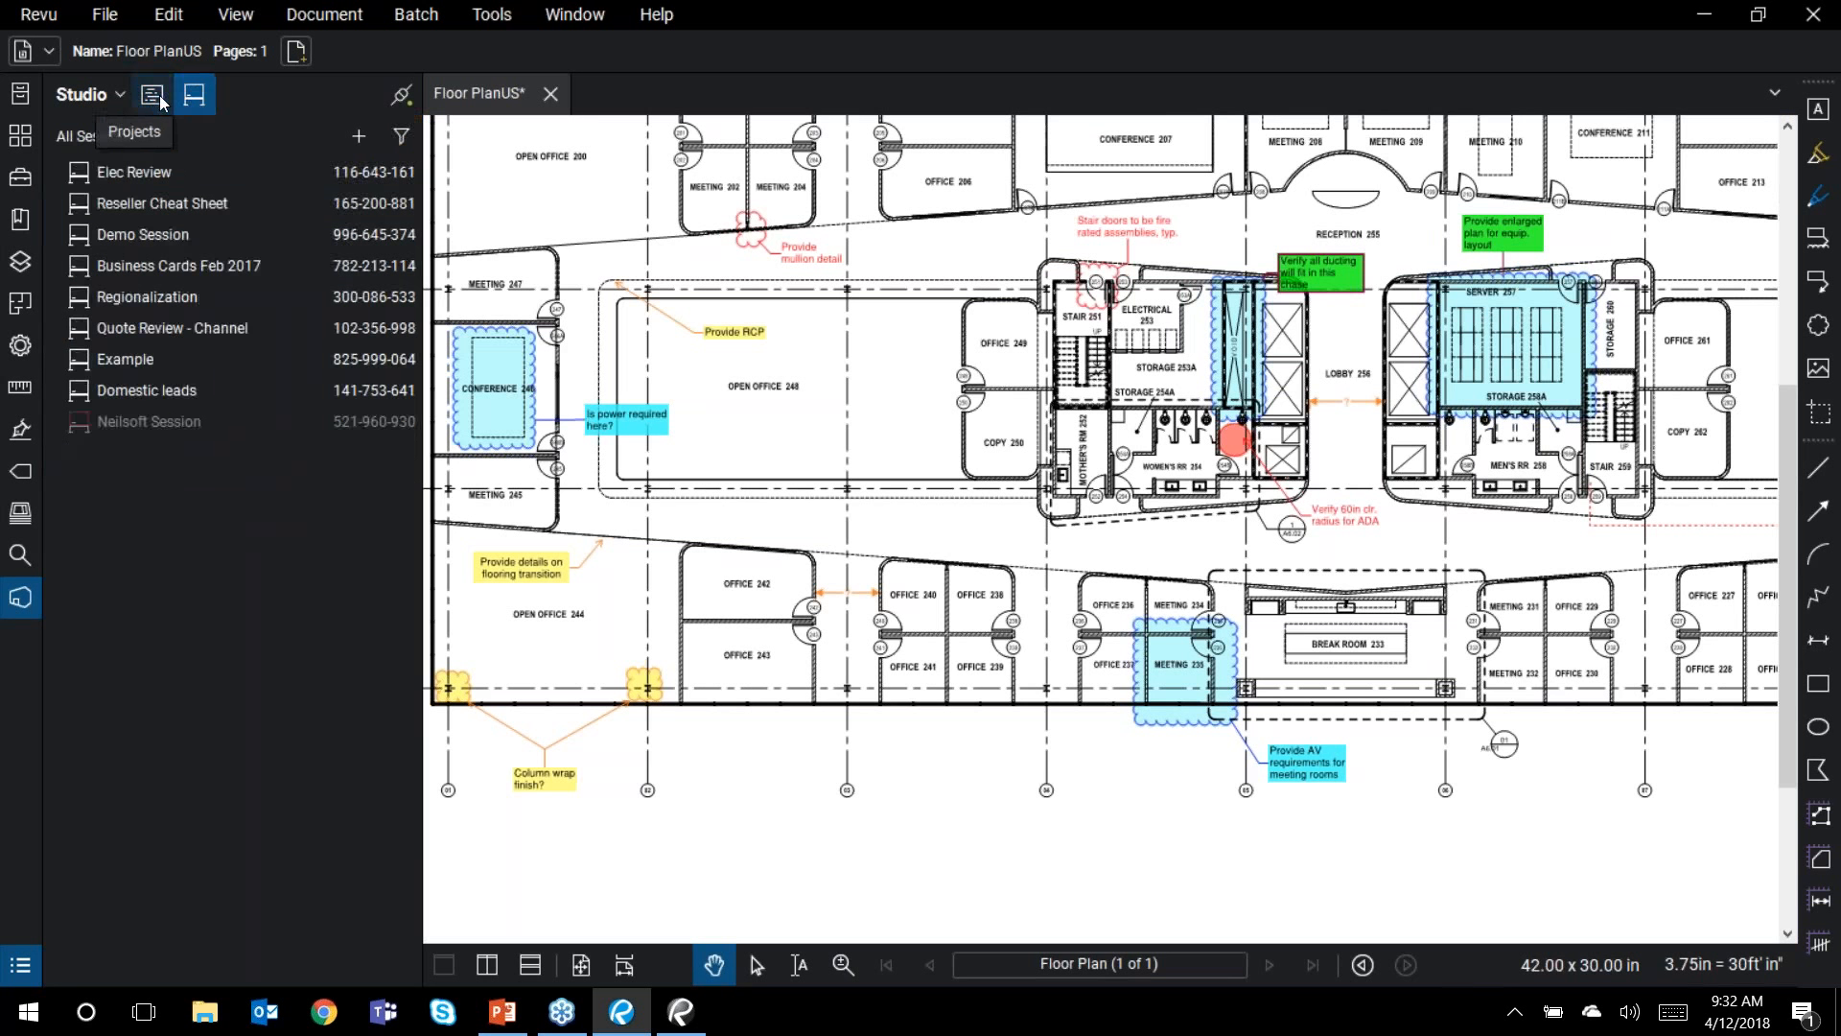
left_click(157, 100)
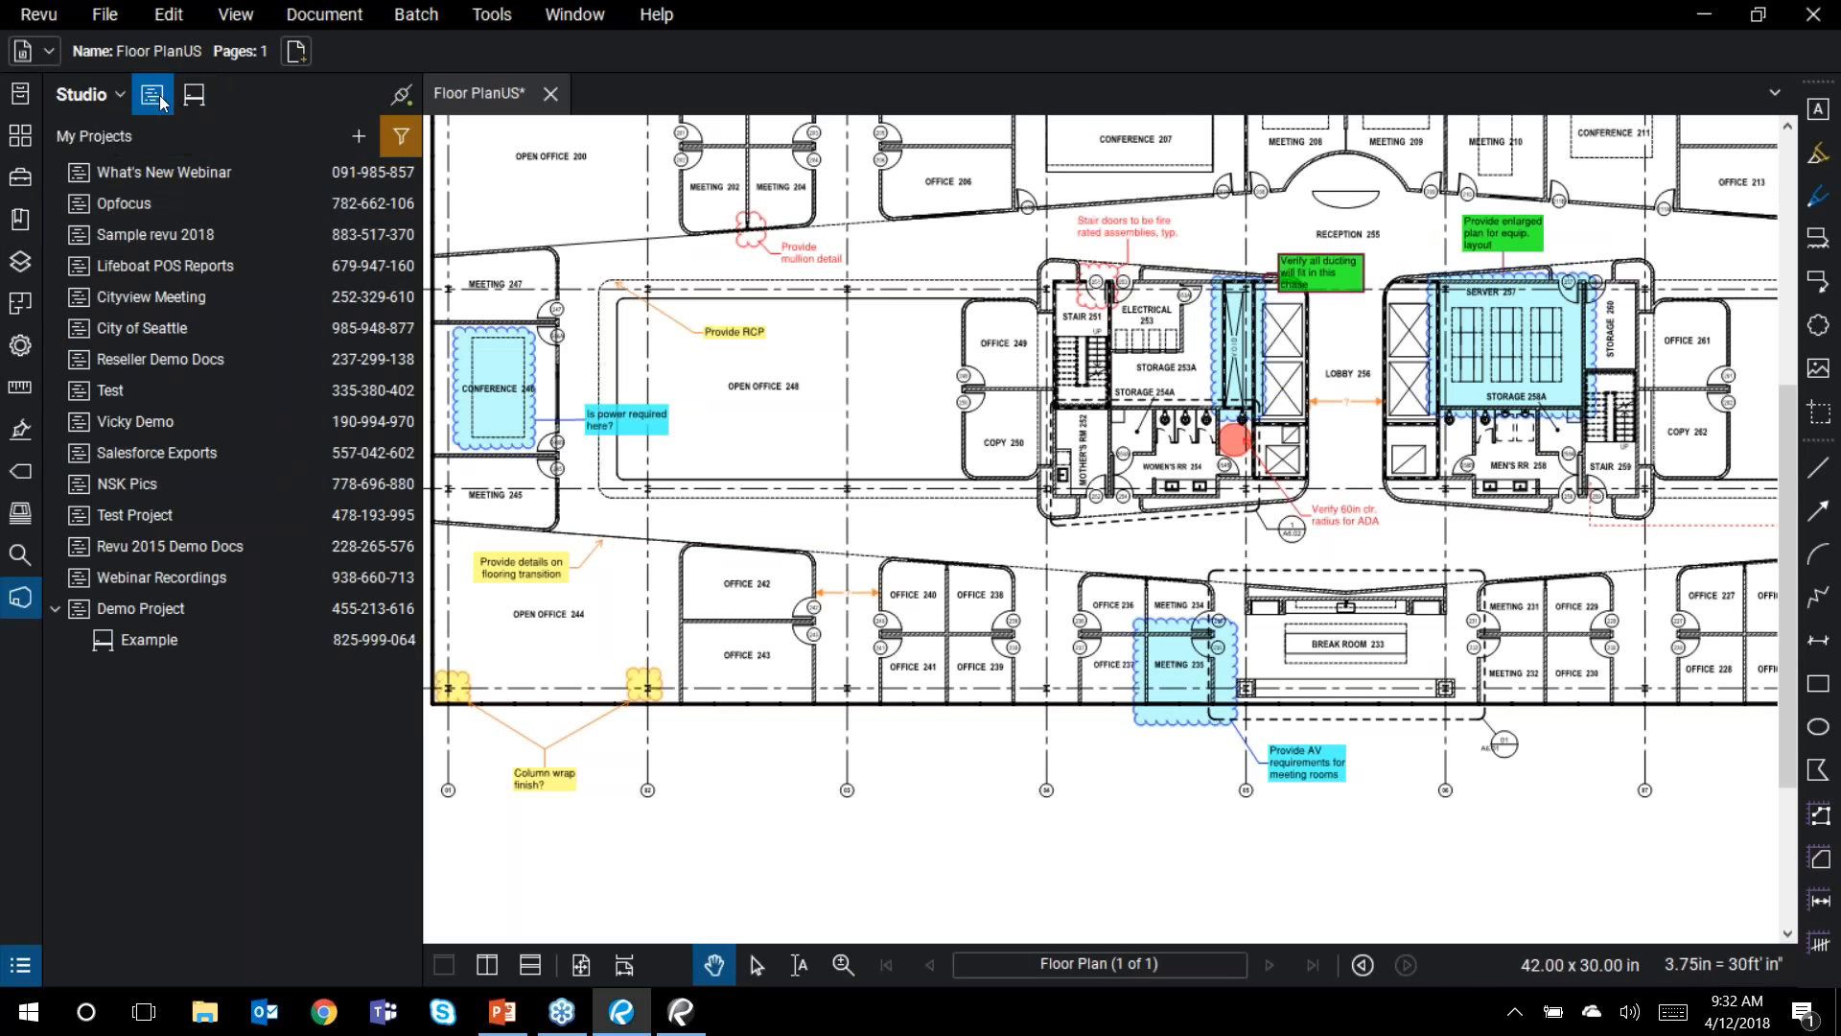
left_click(395, 135)
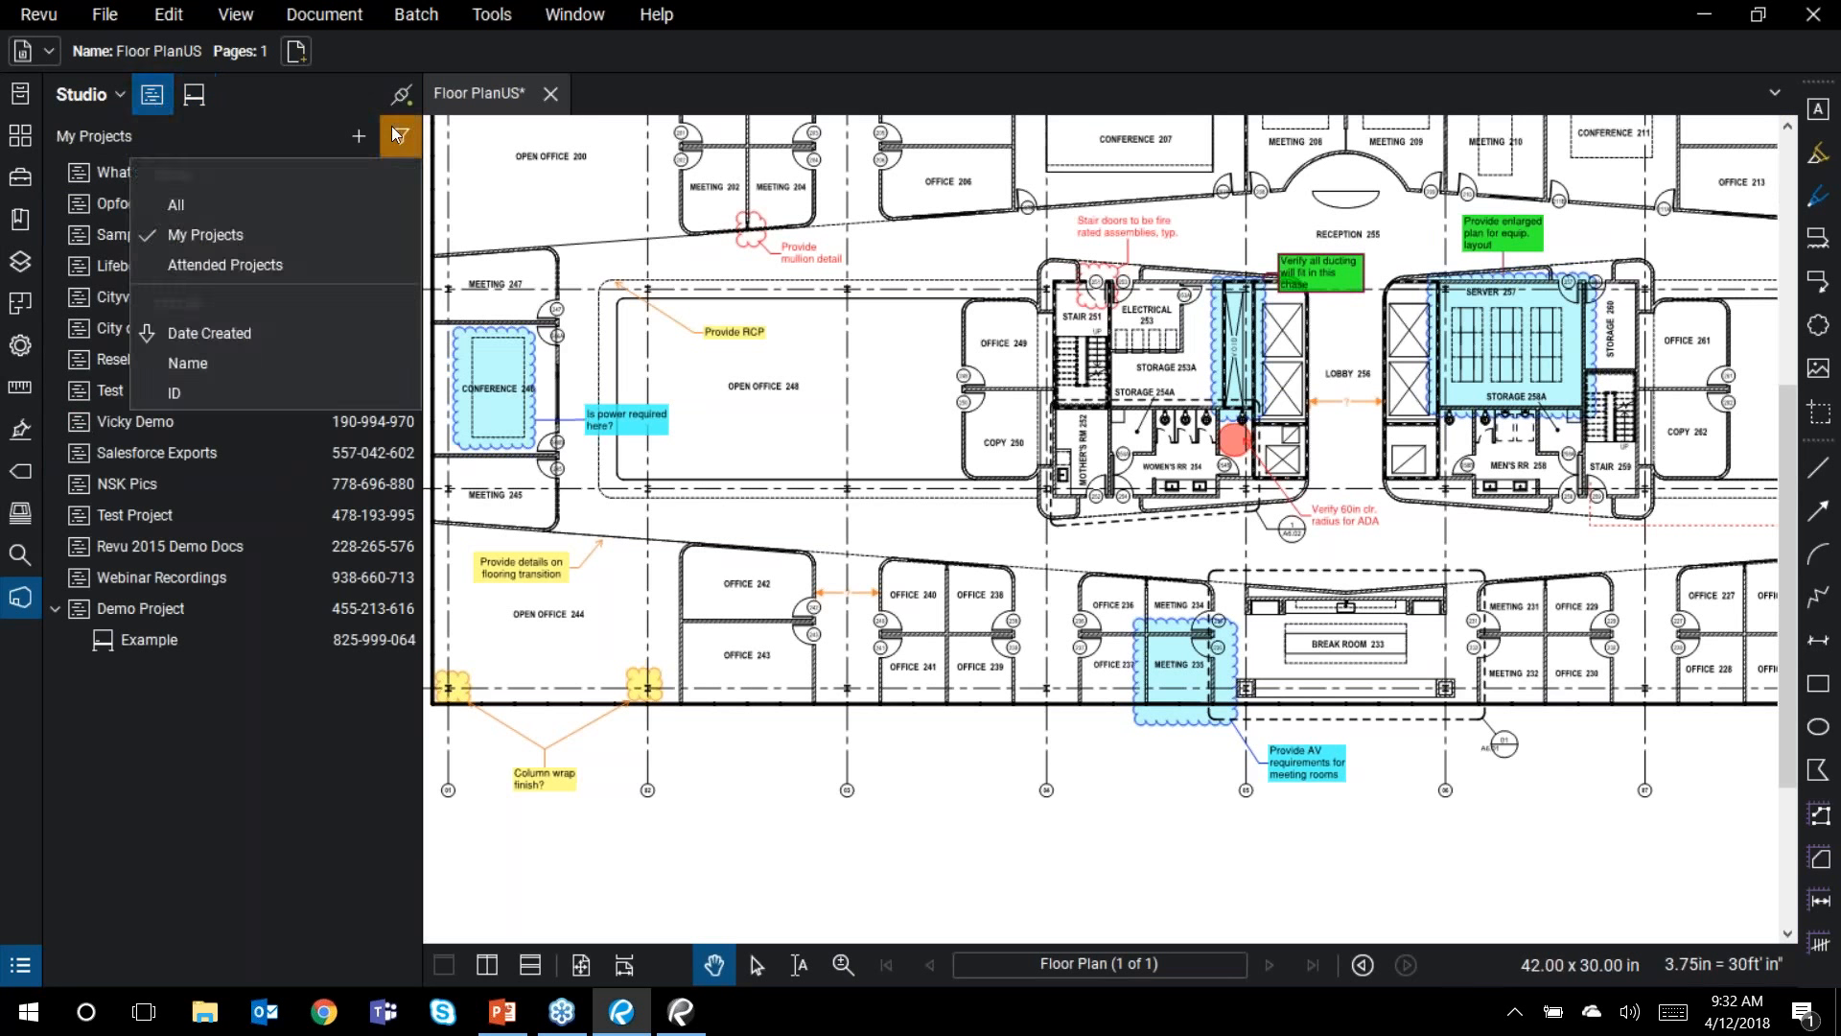
left_click(395, 134)
left_click(397, 136)
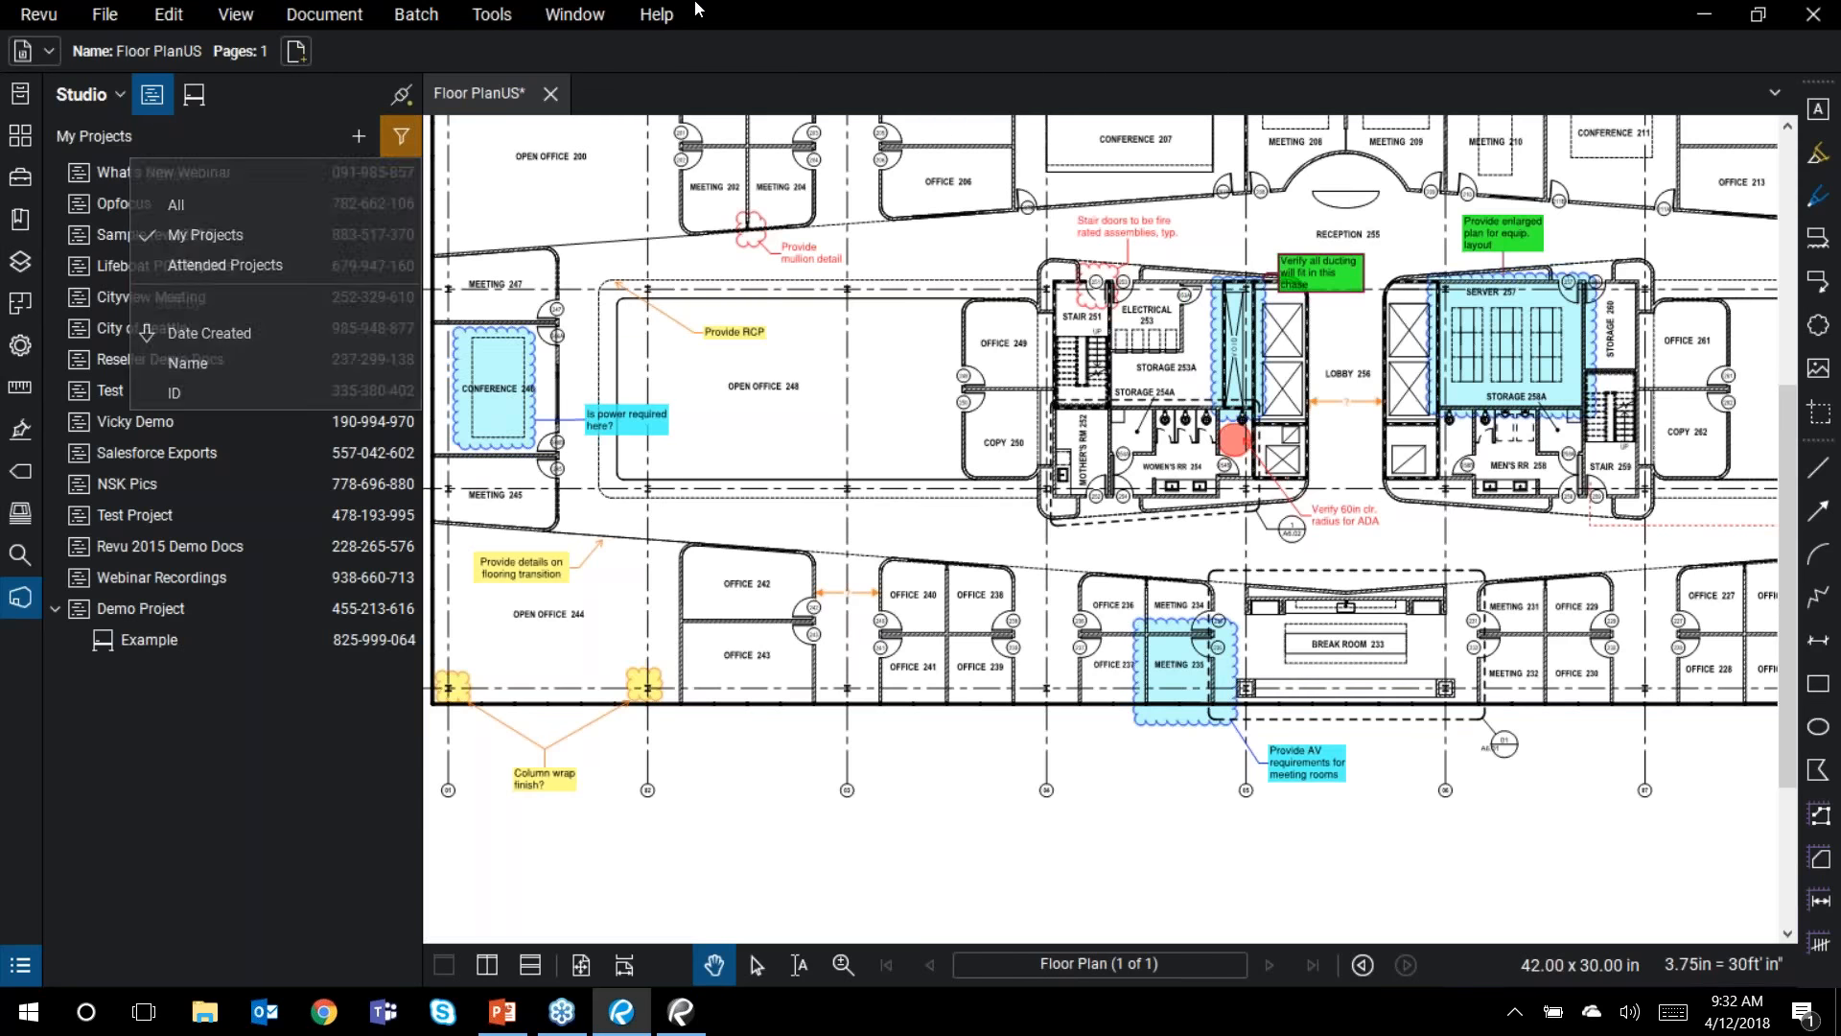
left_click(354, 136)
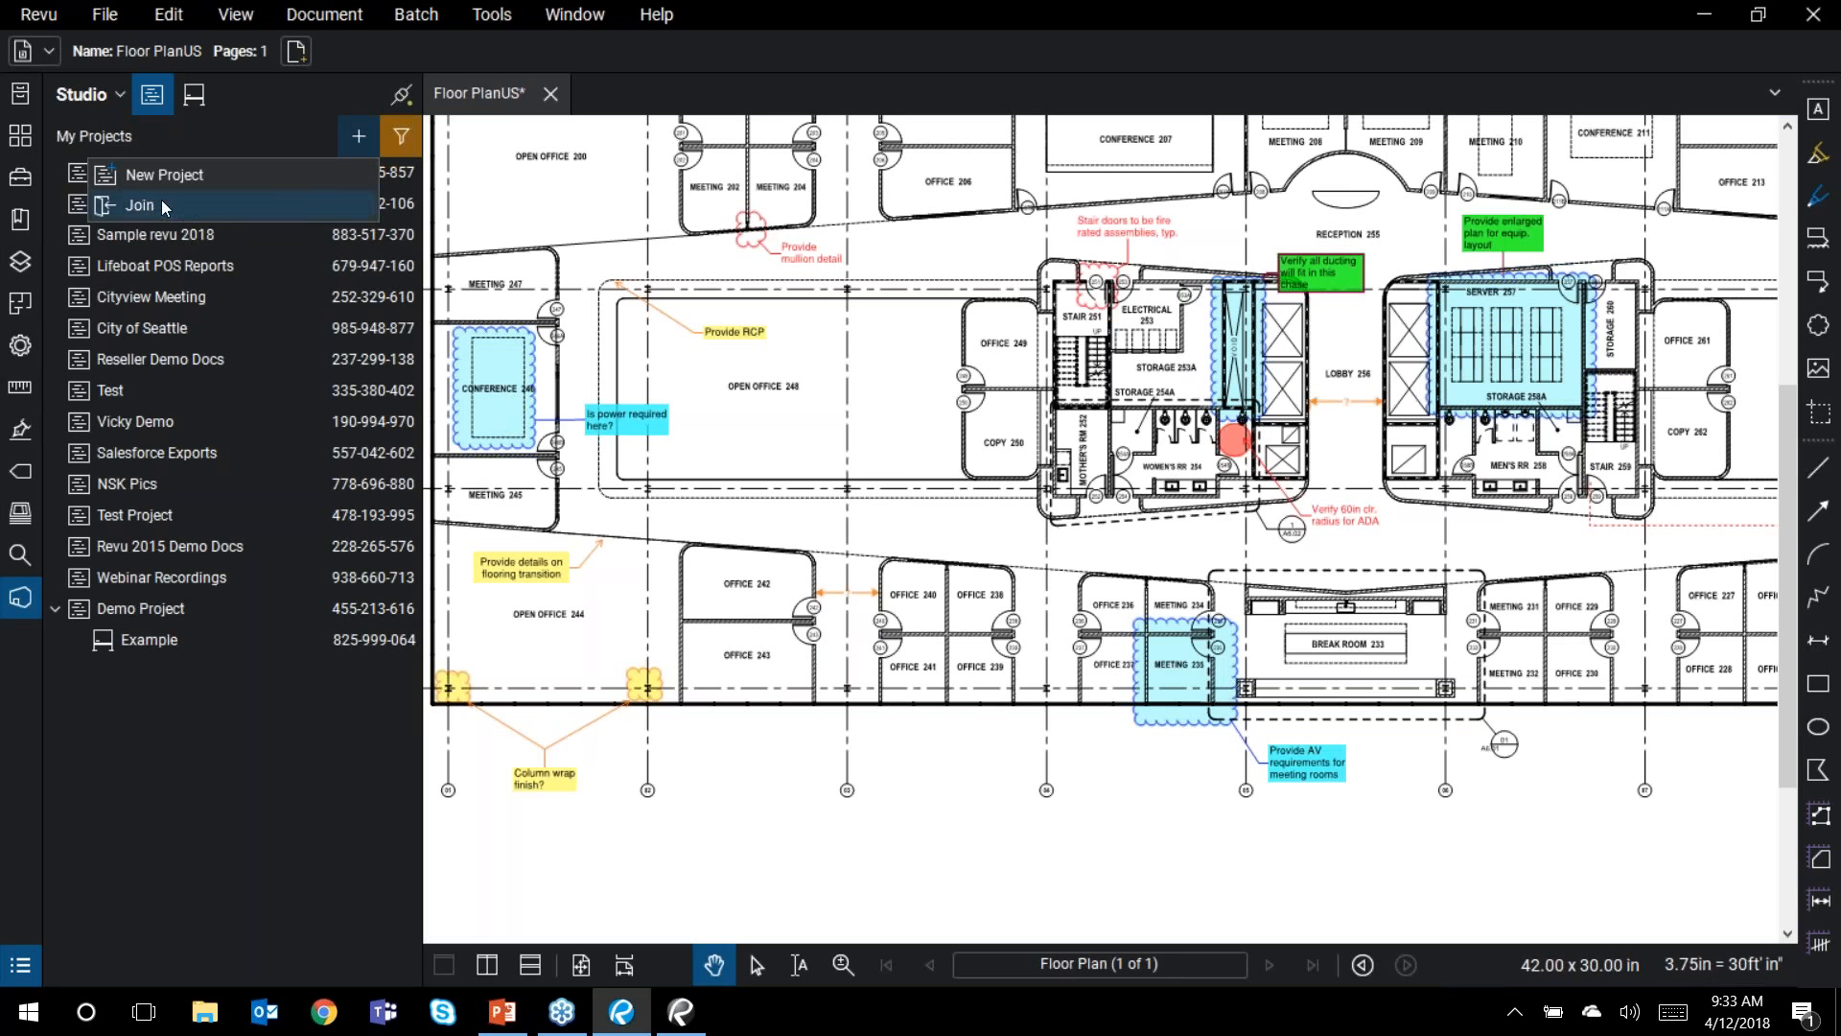
left_click(255, 113)
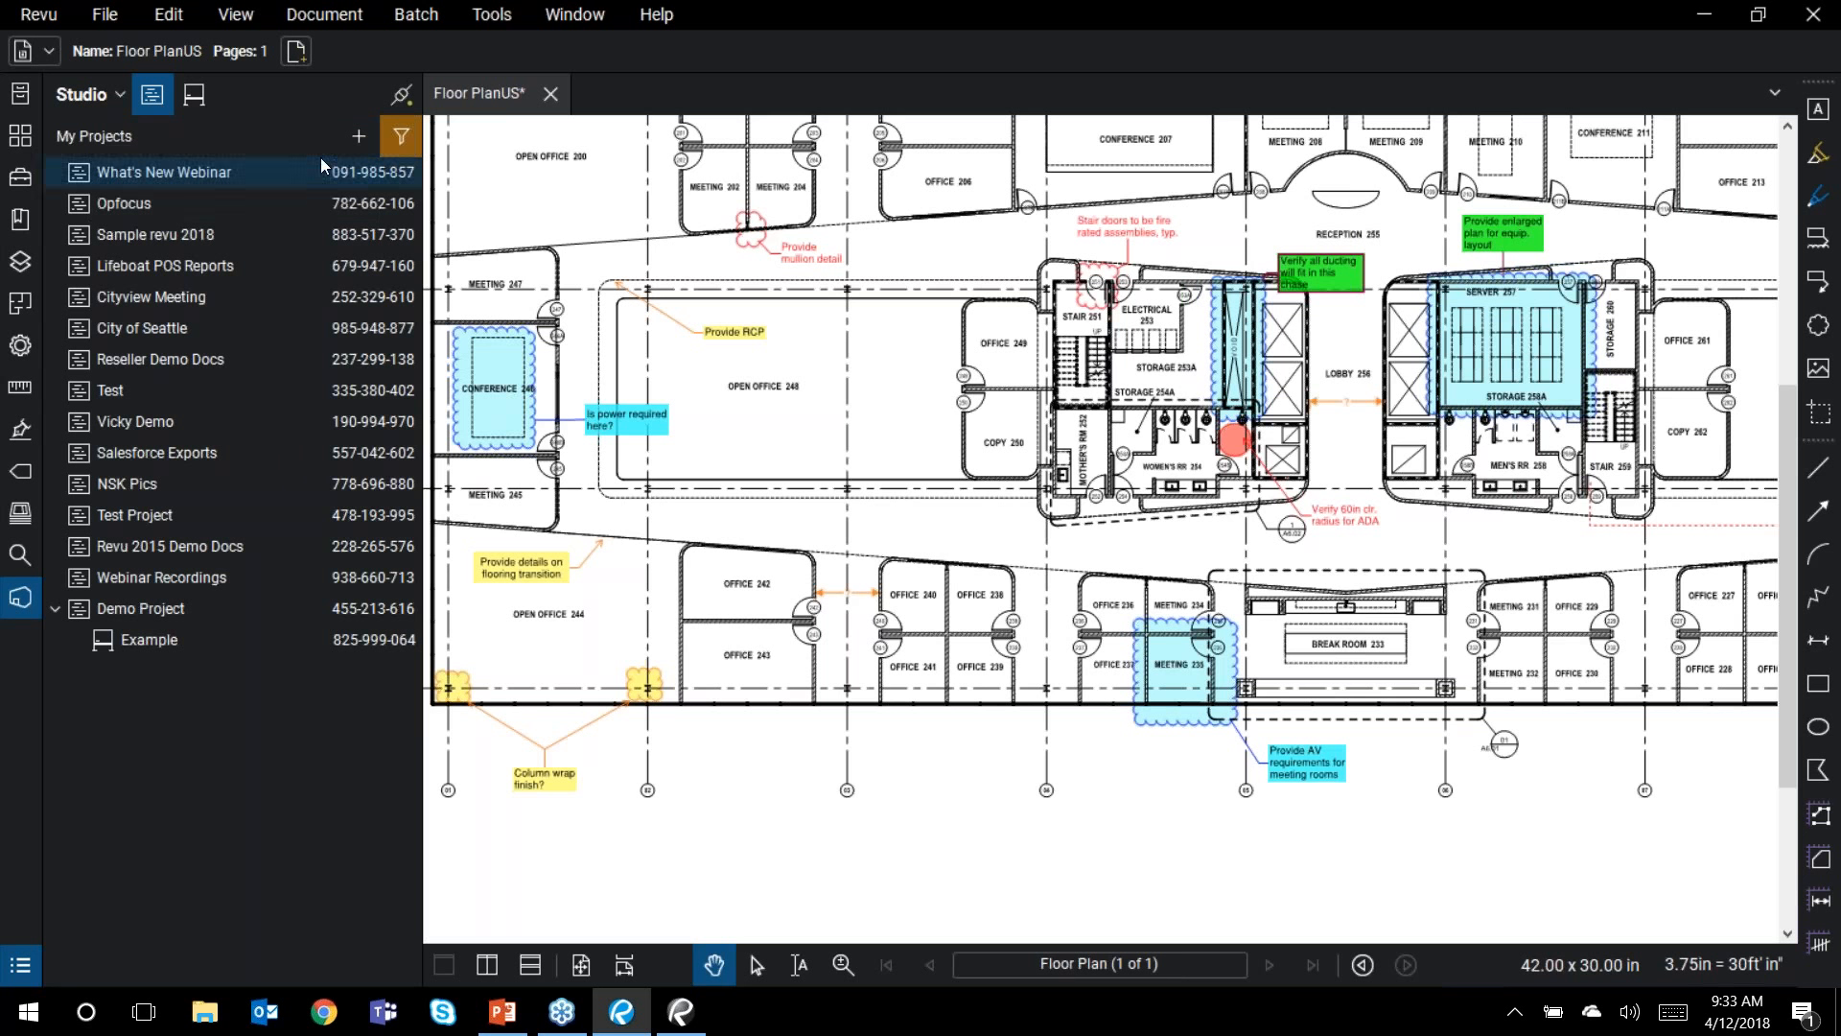
Step: Open the What's New Webinar project, narrow the Studio panel, and close the Floor PlanUS drawing without saving
double_click(194, 163)
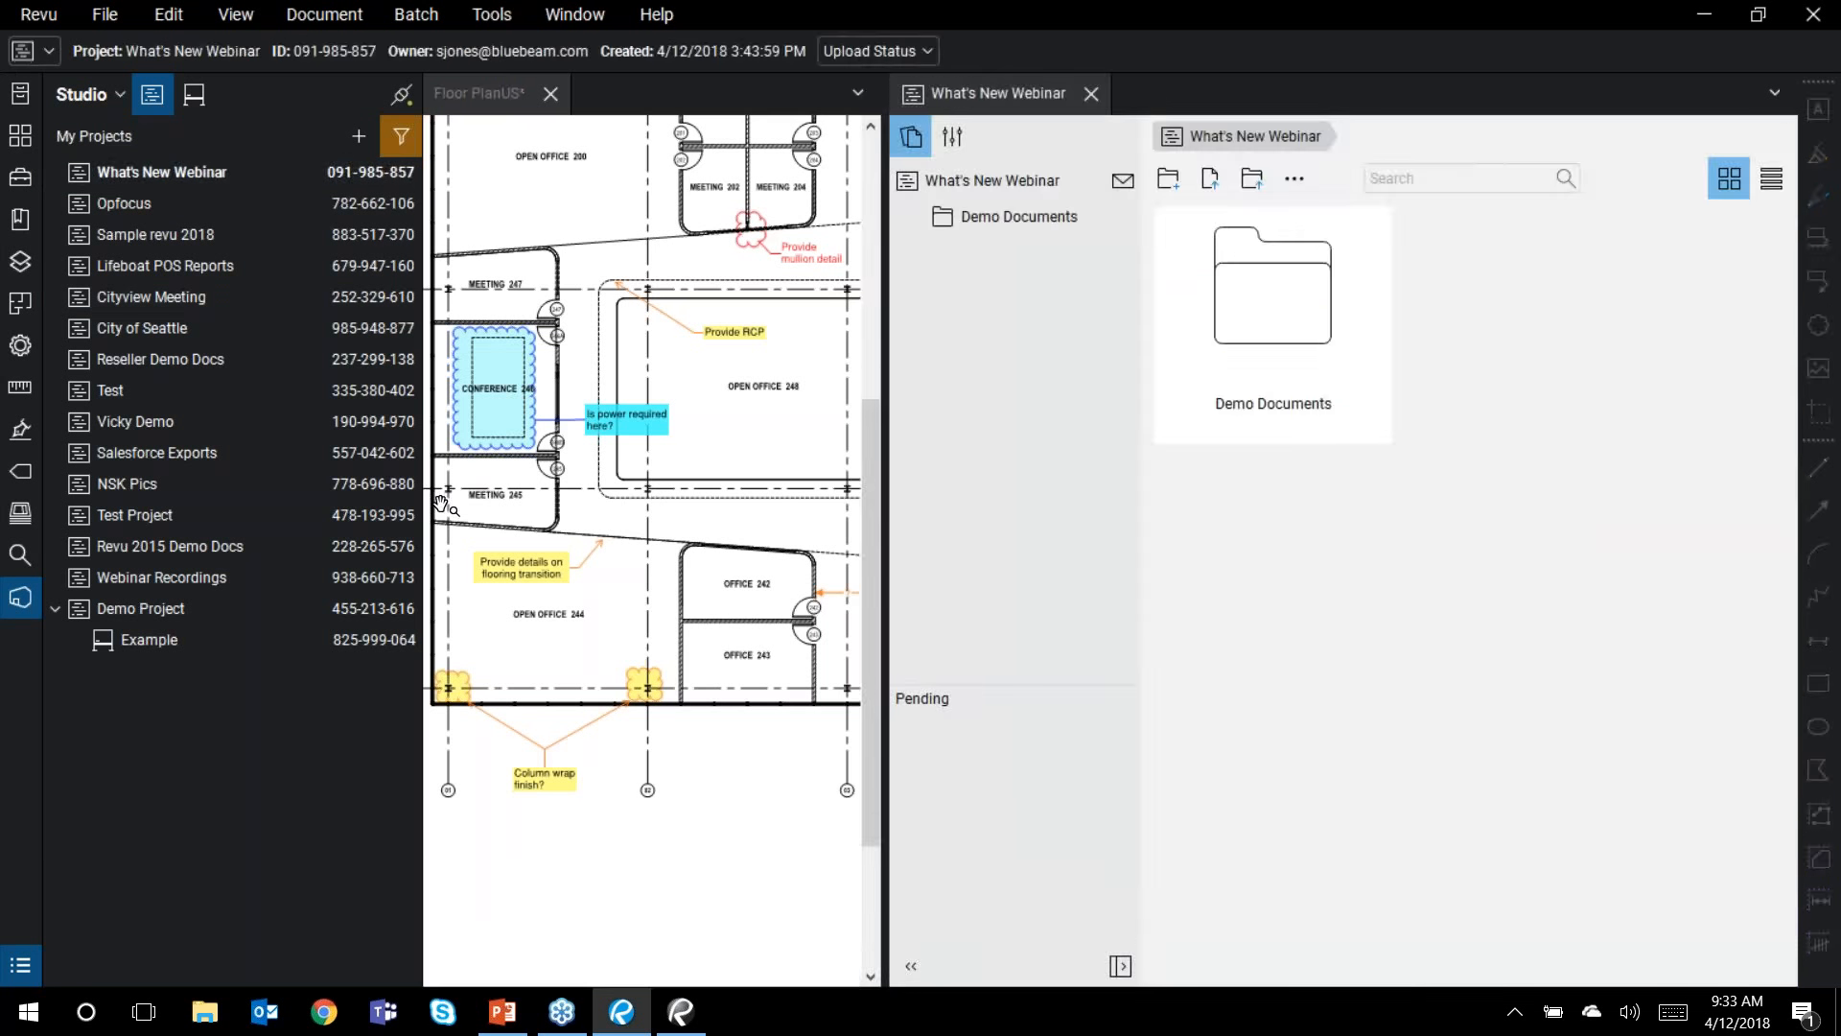
left_click_drag(429, 396, 246, 404)
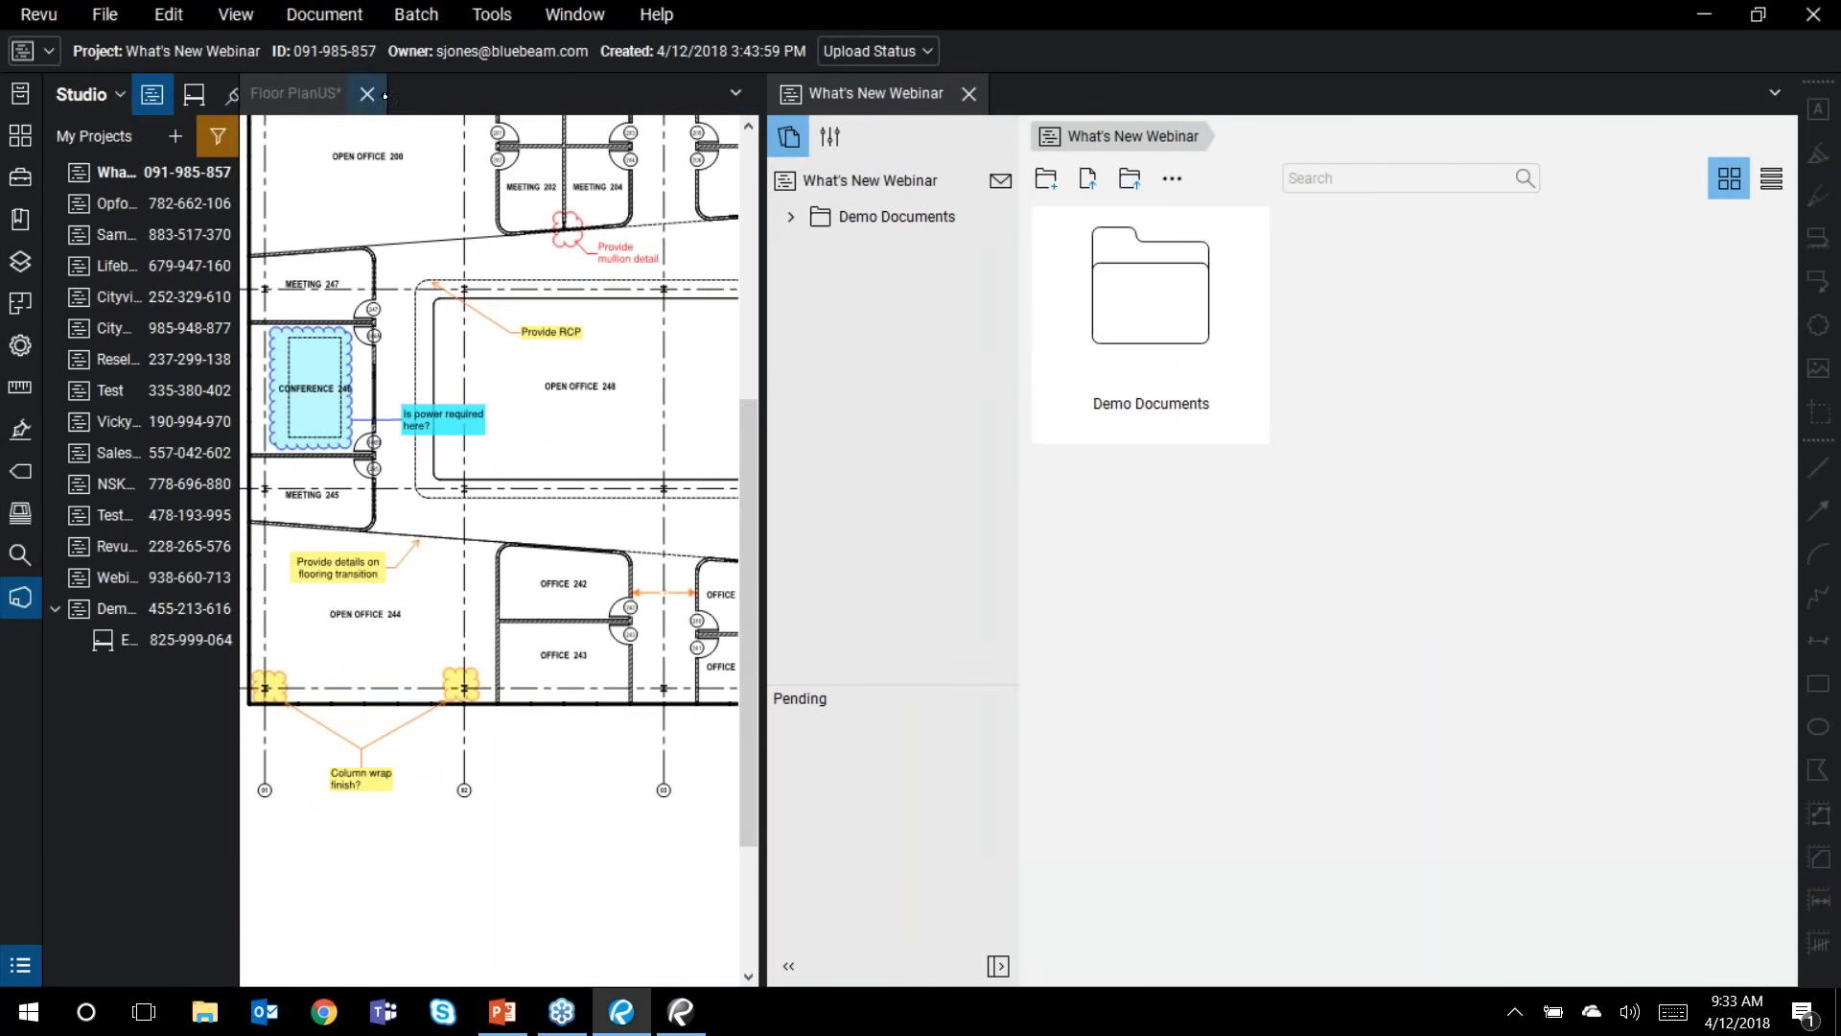
left_click(367, 94)
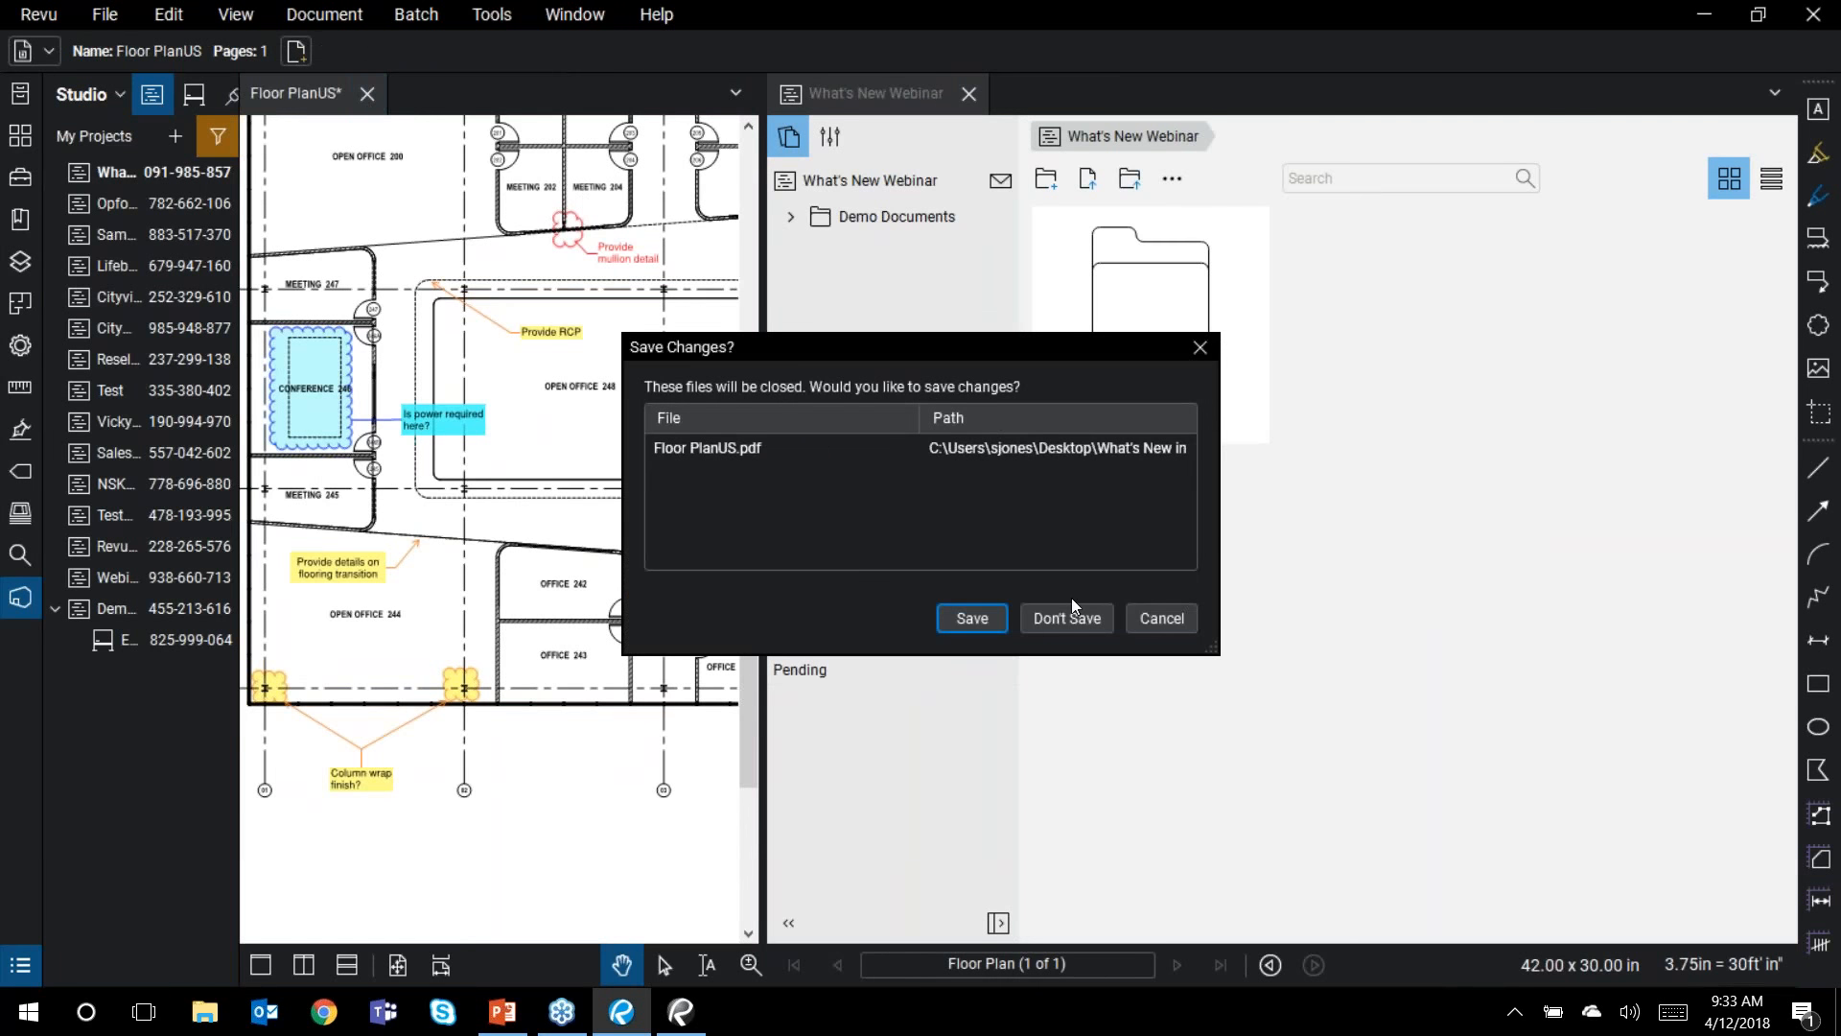
left_click(1069, 614)
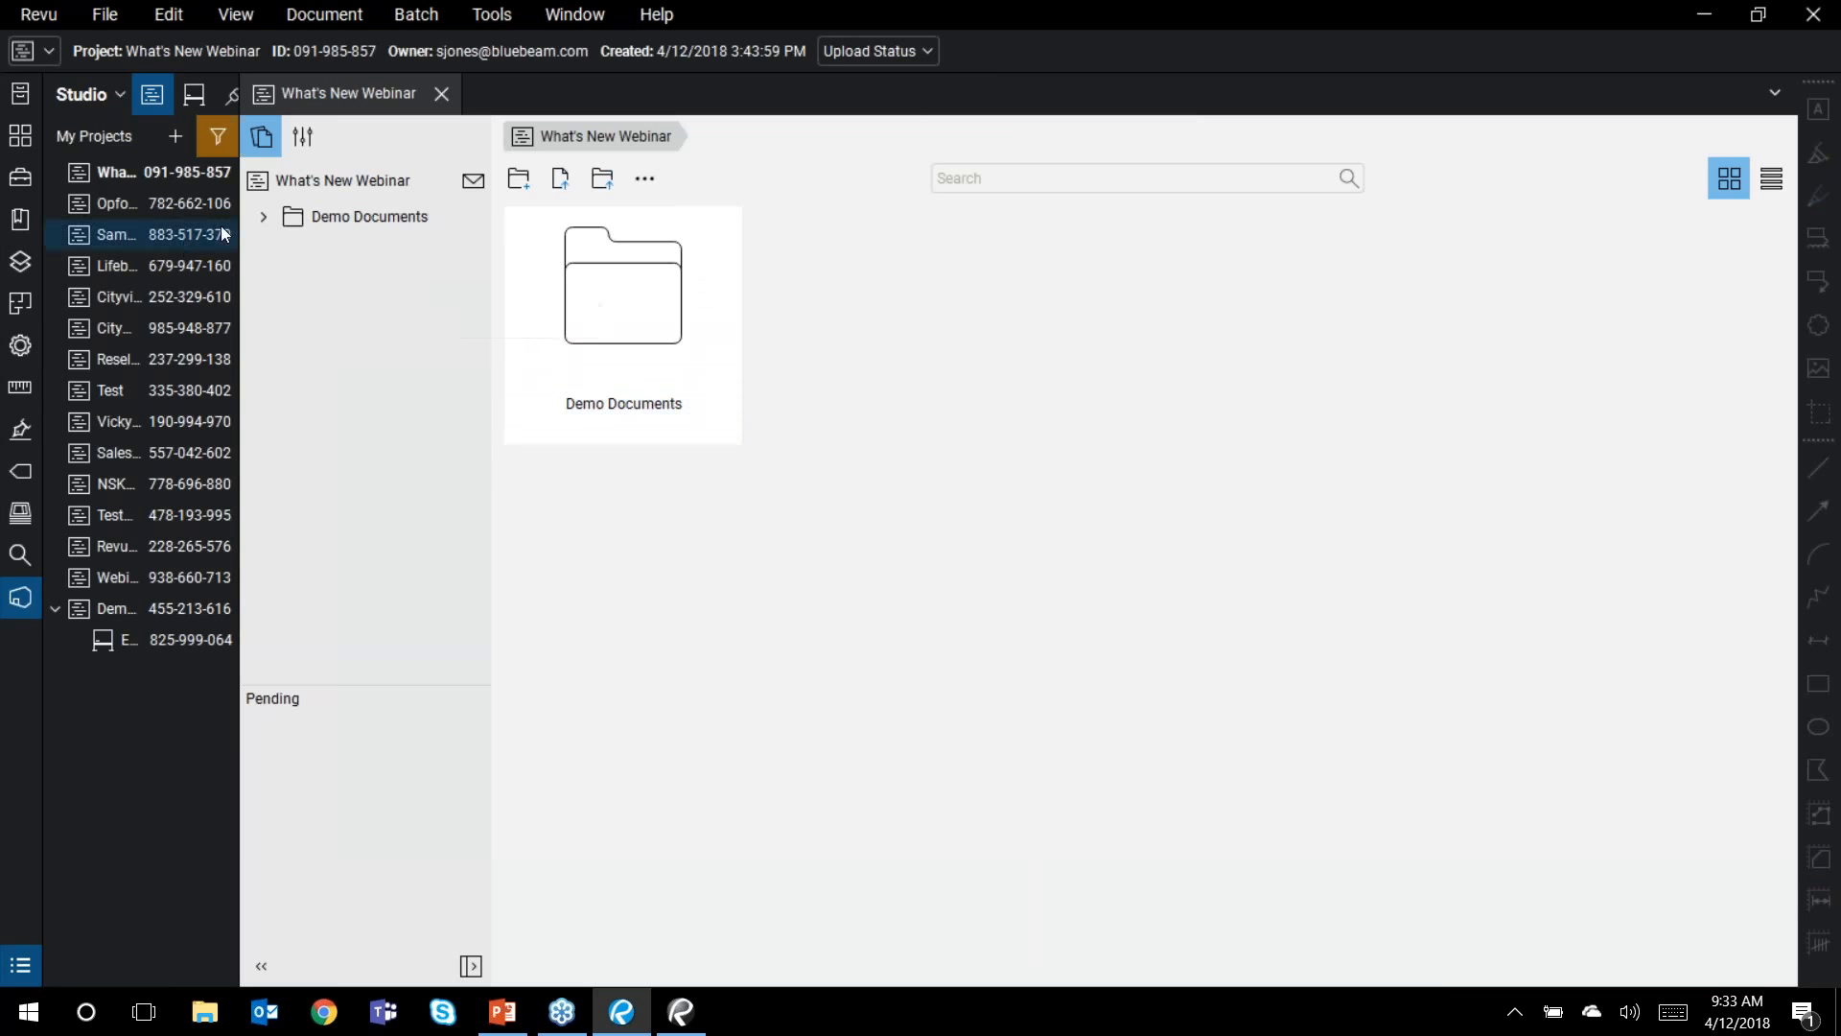
Step: Expand Demo Documents in the project's folder tree and open its Plan_Set folder in the thumbnail view
left_click(262, 217)
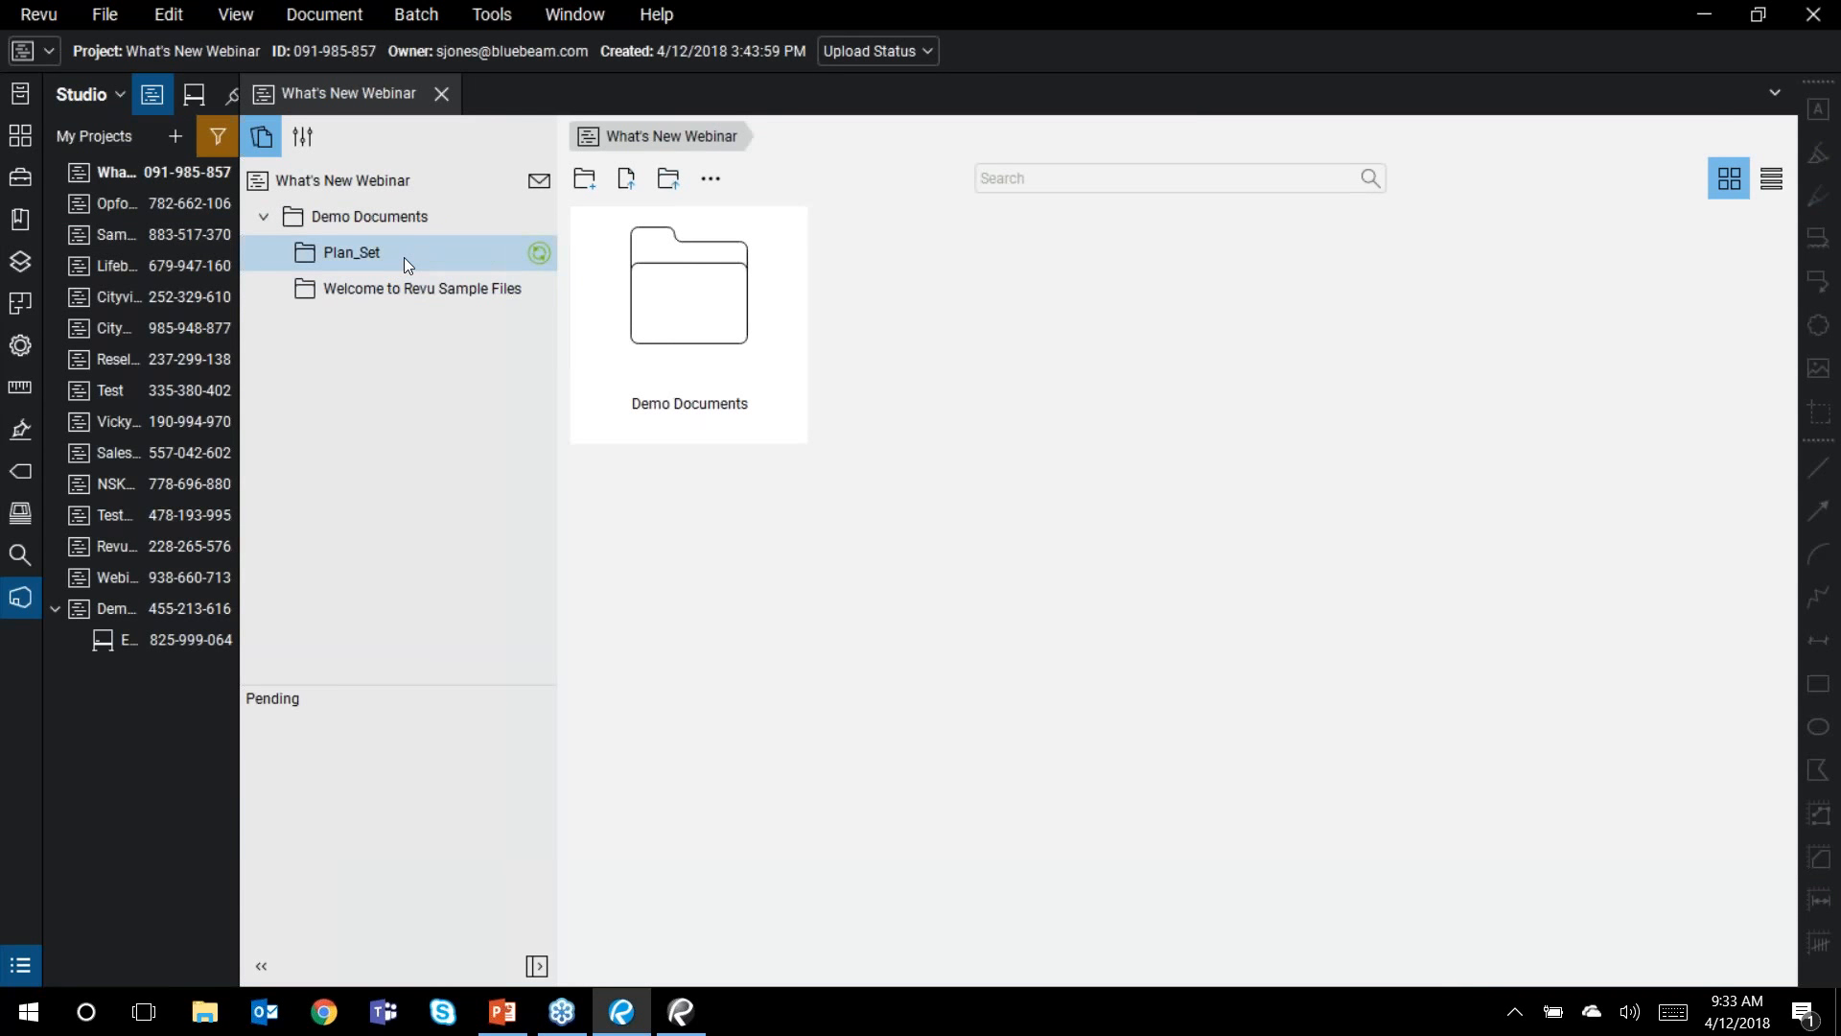
left_click(718, 321)
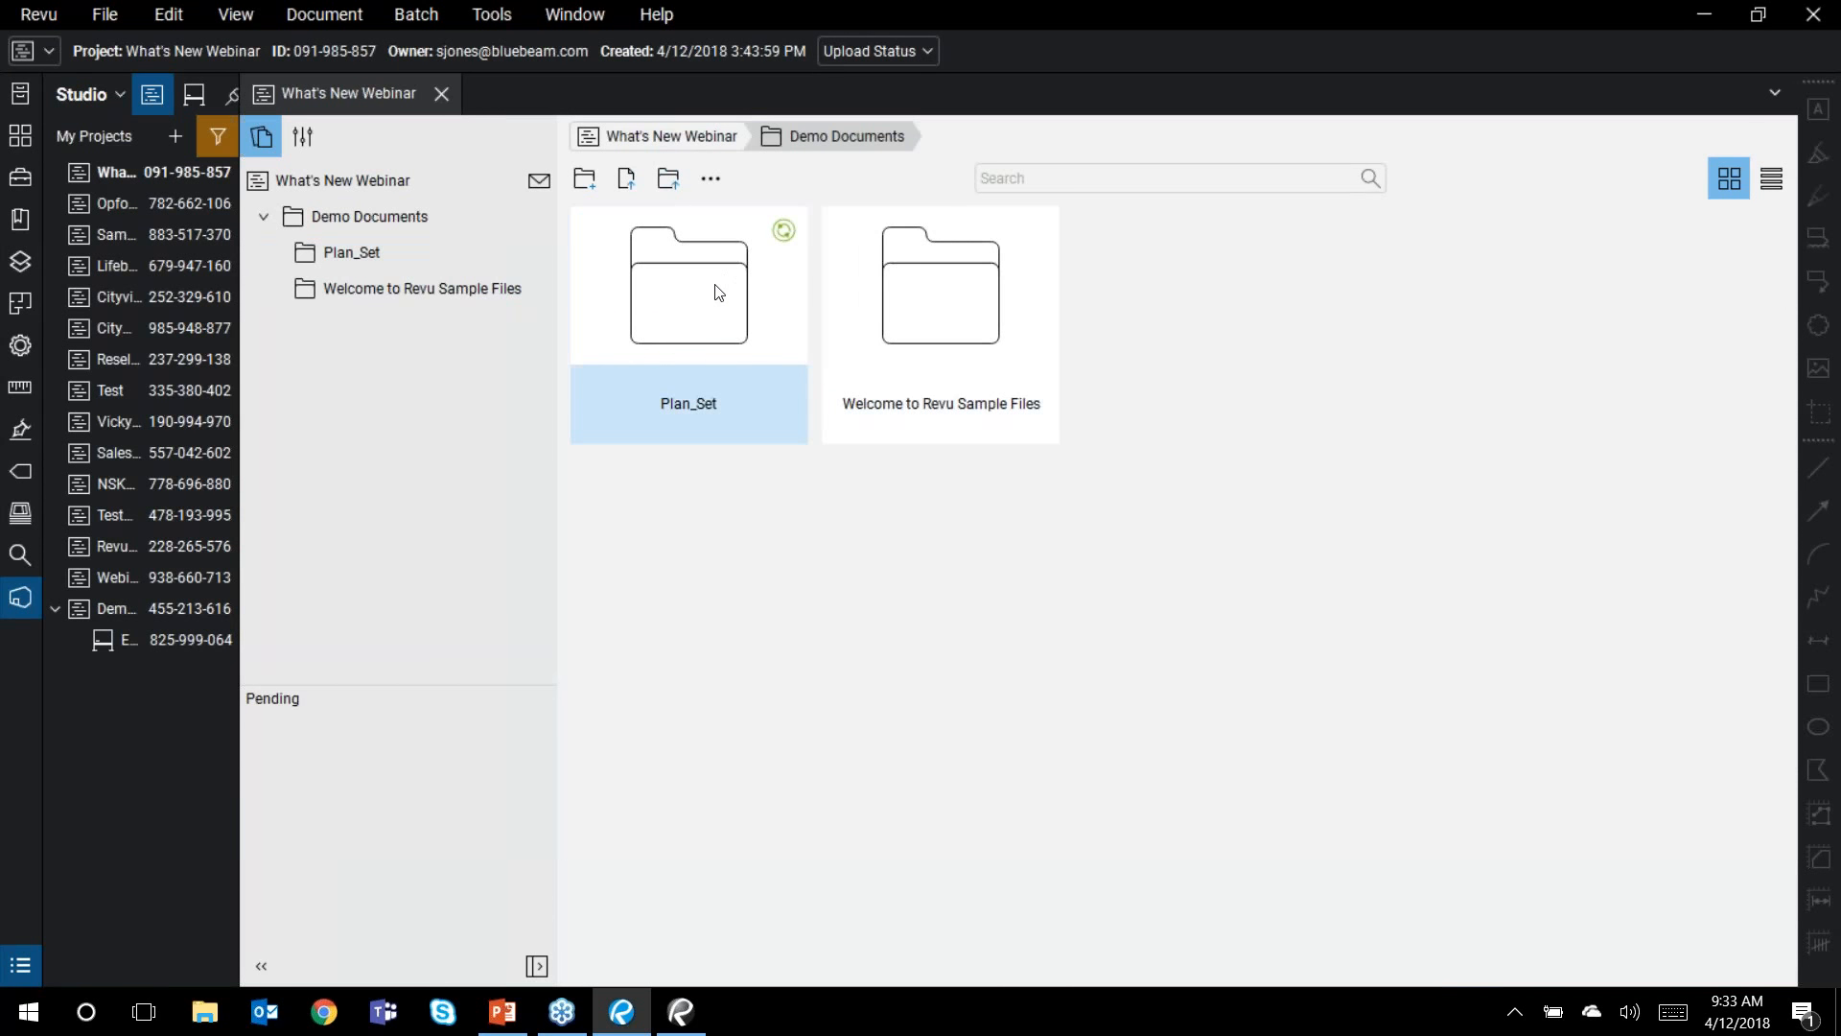
double_click(739, 297)
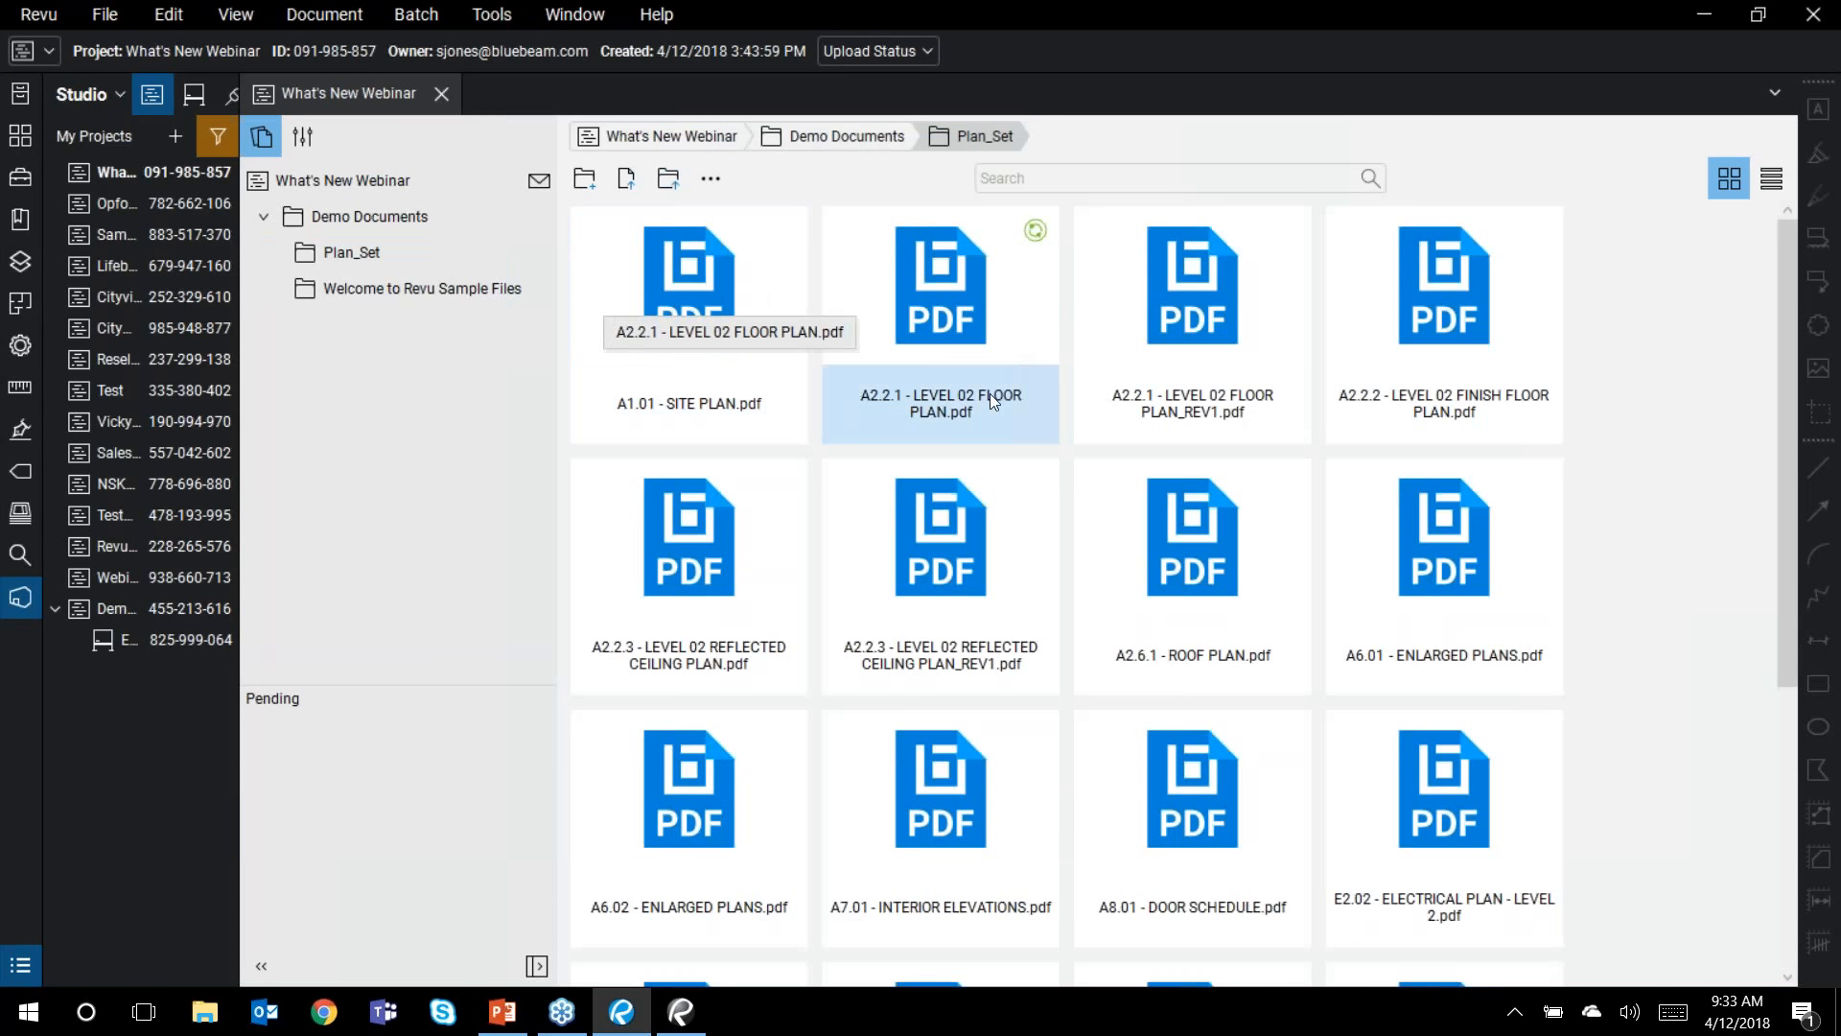
Step: Open A1.01 - SITE PLAN.pdf from the Plan_Set folder and view its check-out, revision history and properties choices
scroll(1022, 401, "down", 1)
scroll(1016, 414, "down", 4)
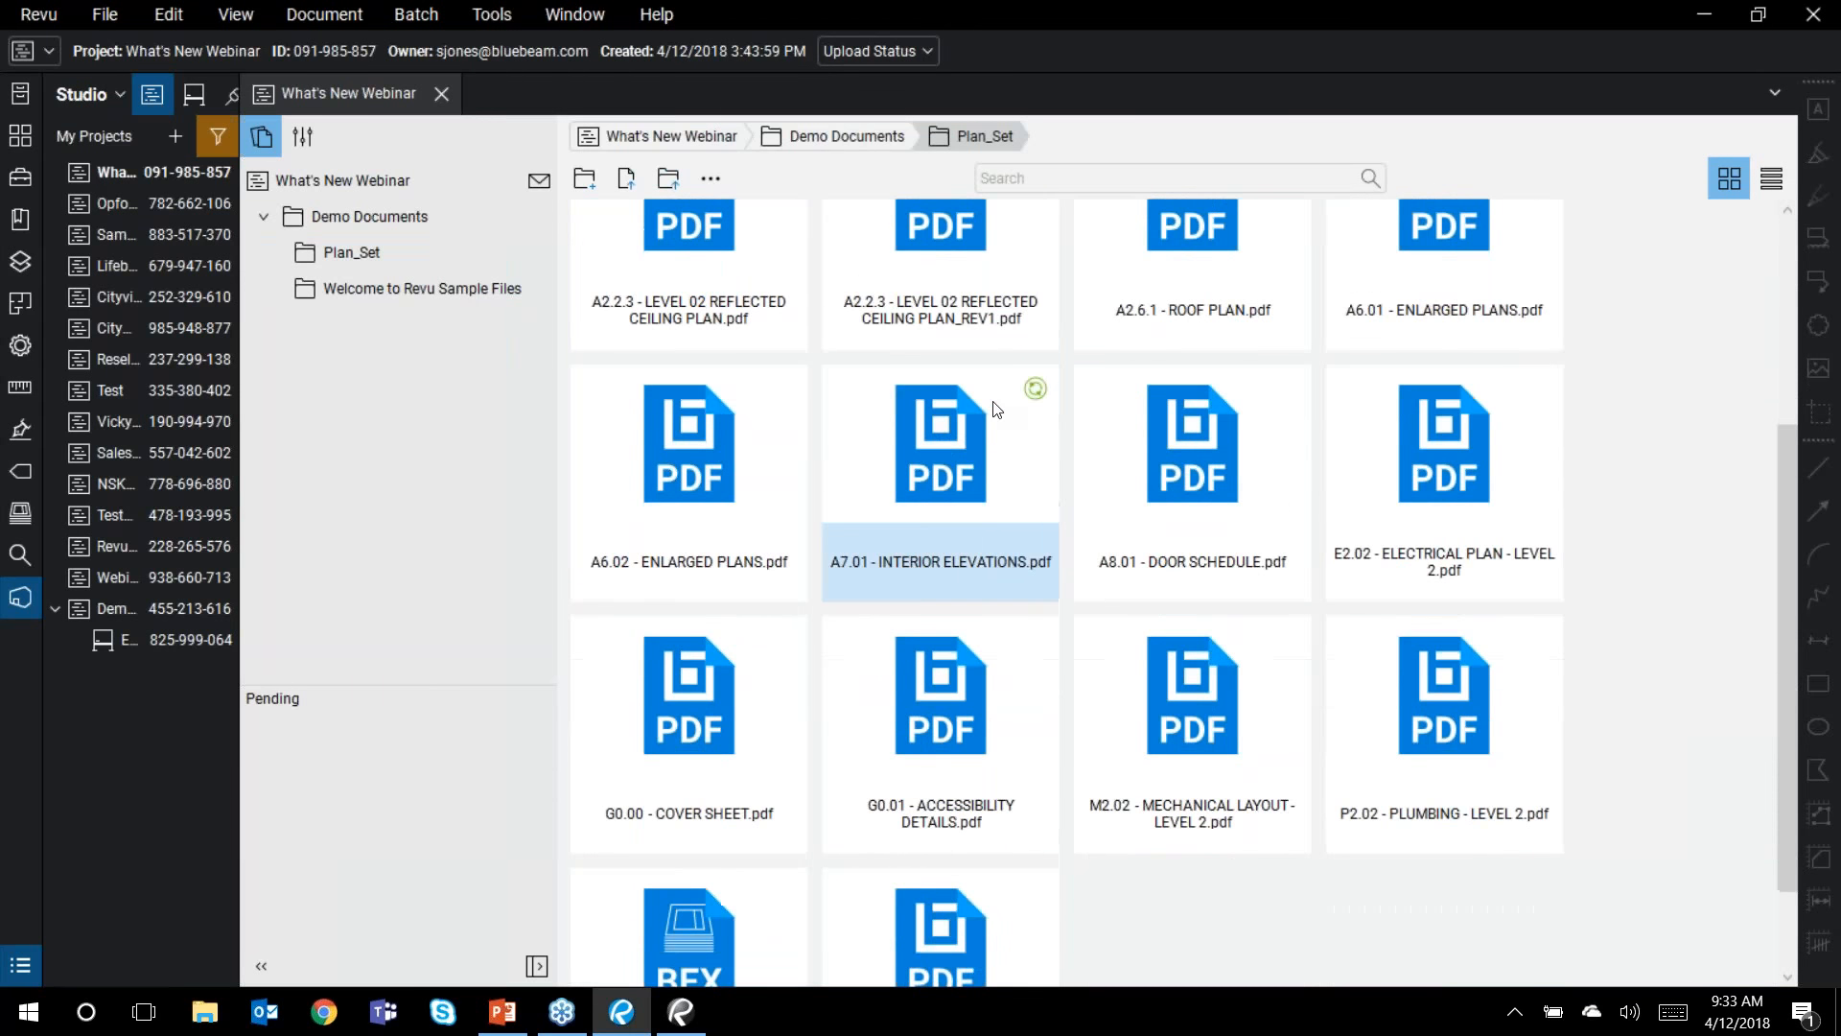
scroll(977, 432, "up", 5)
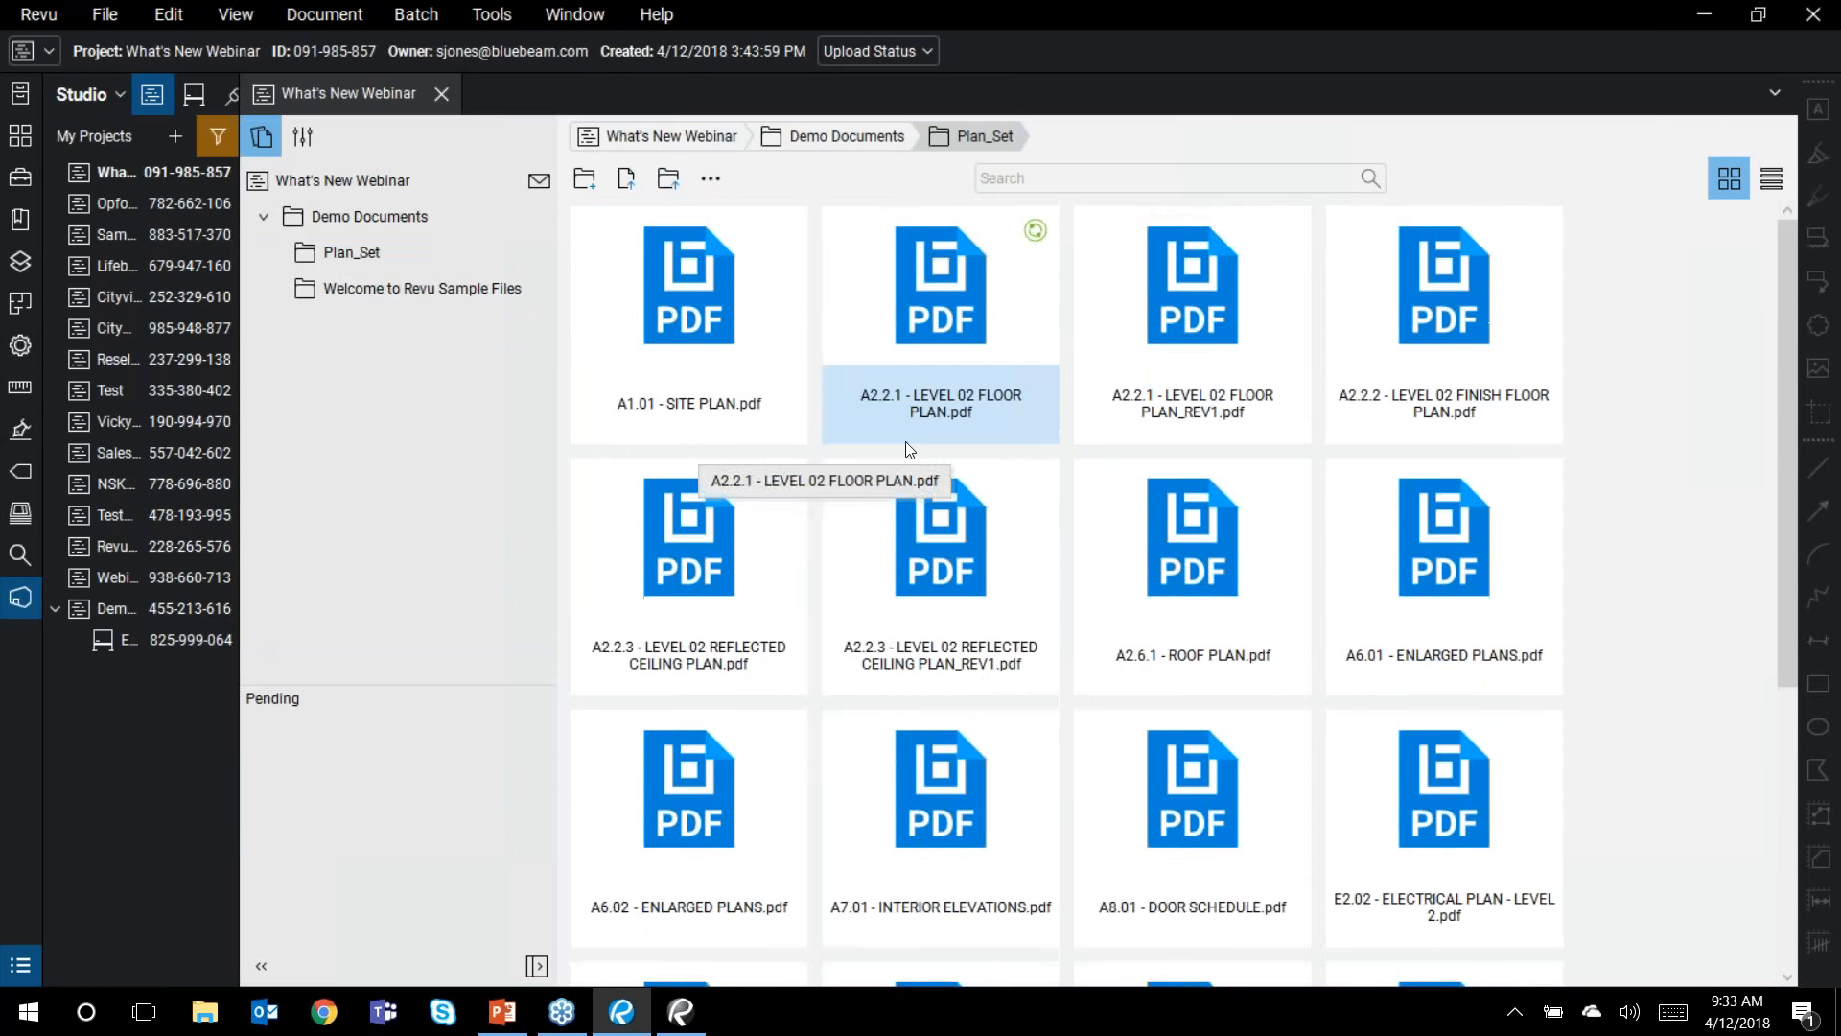
double_click(709, 303)
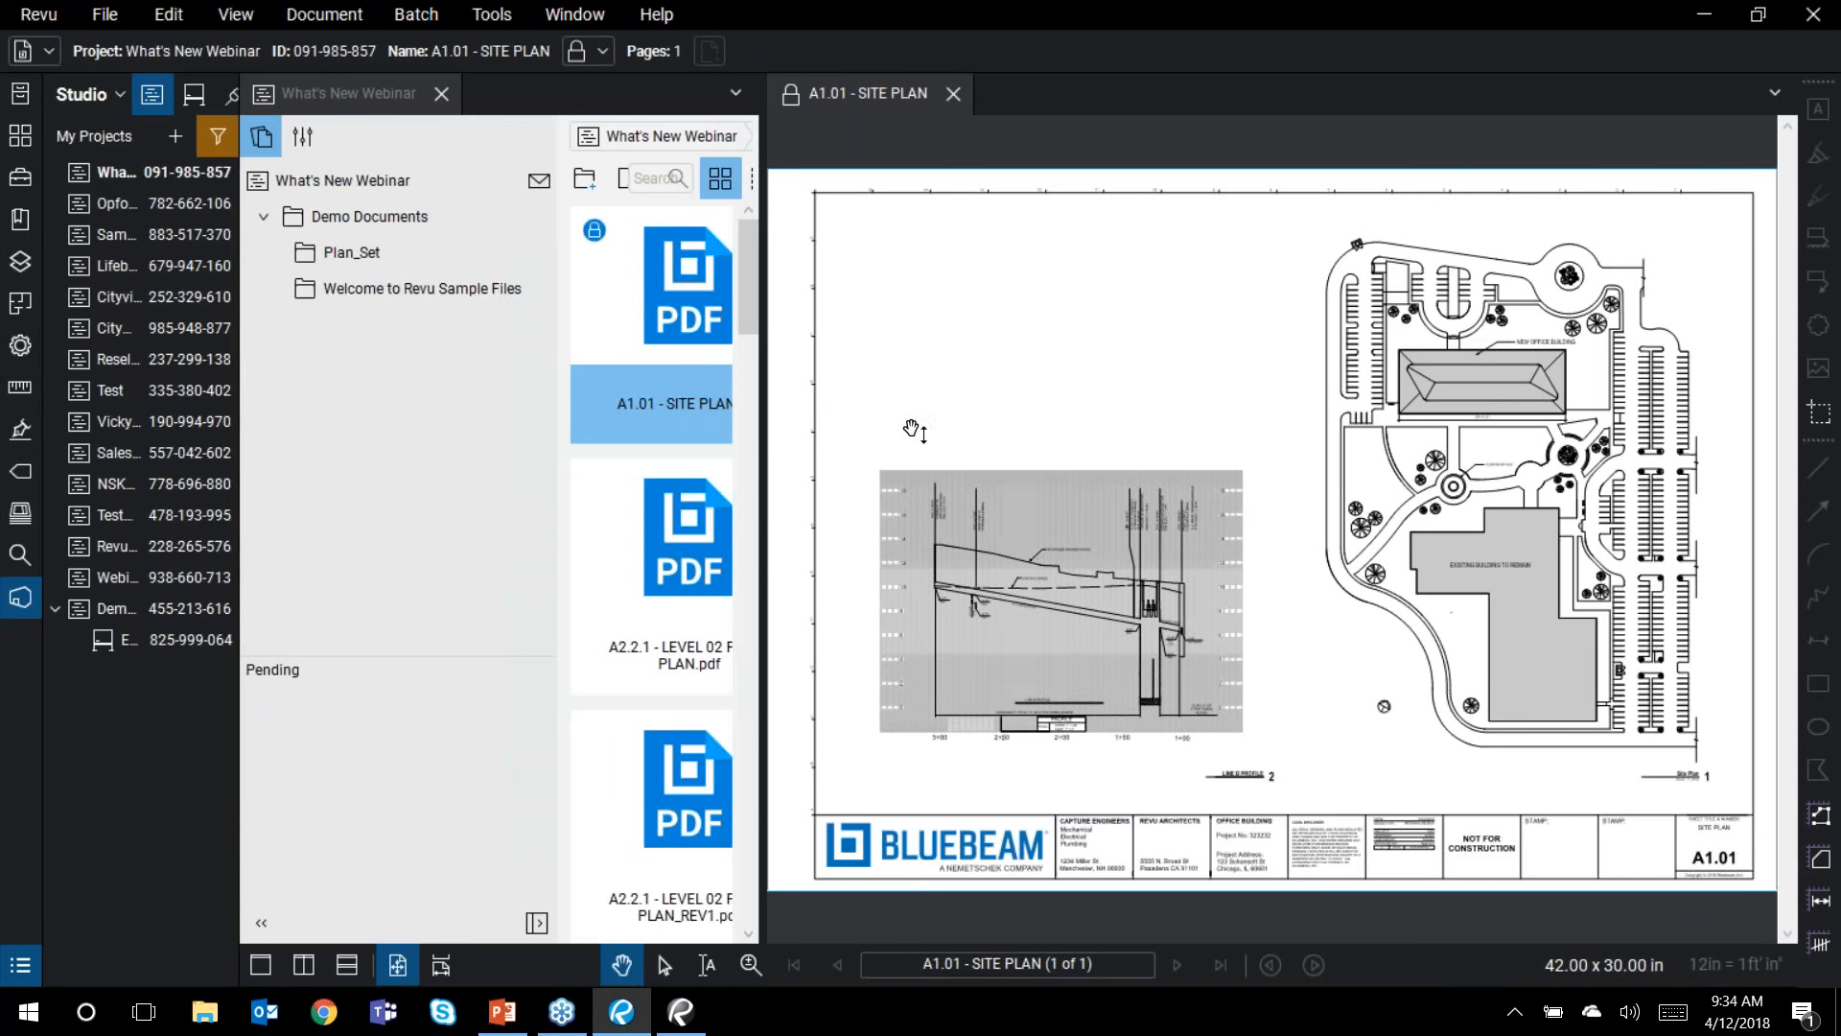
left_click(791, 95)
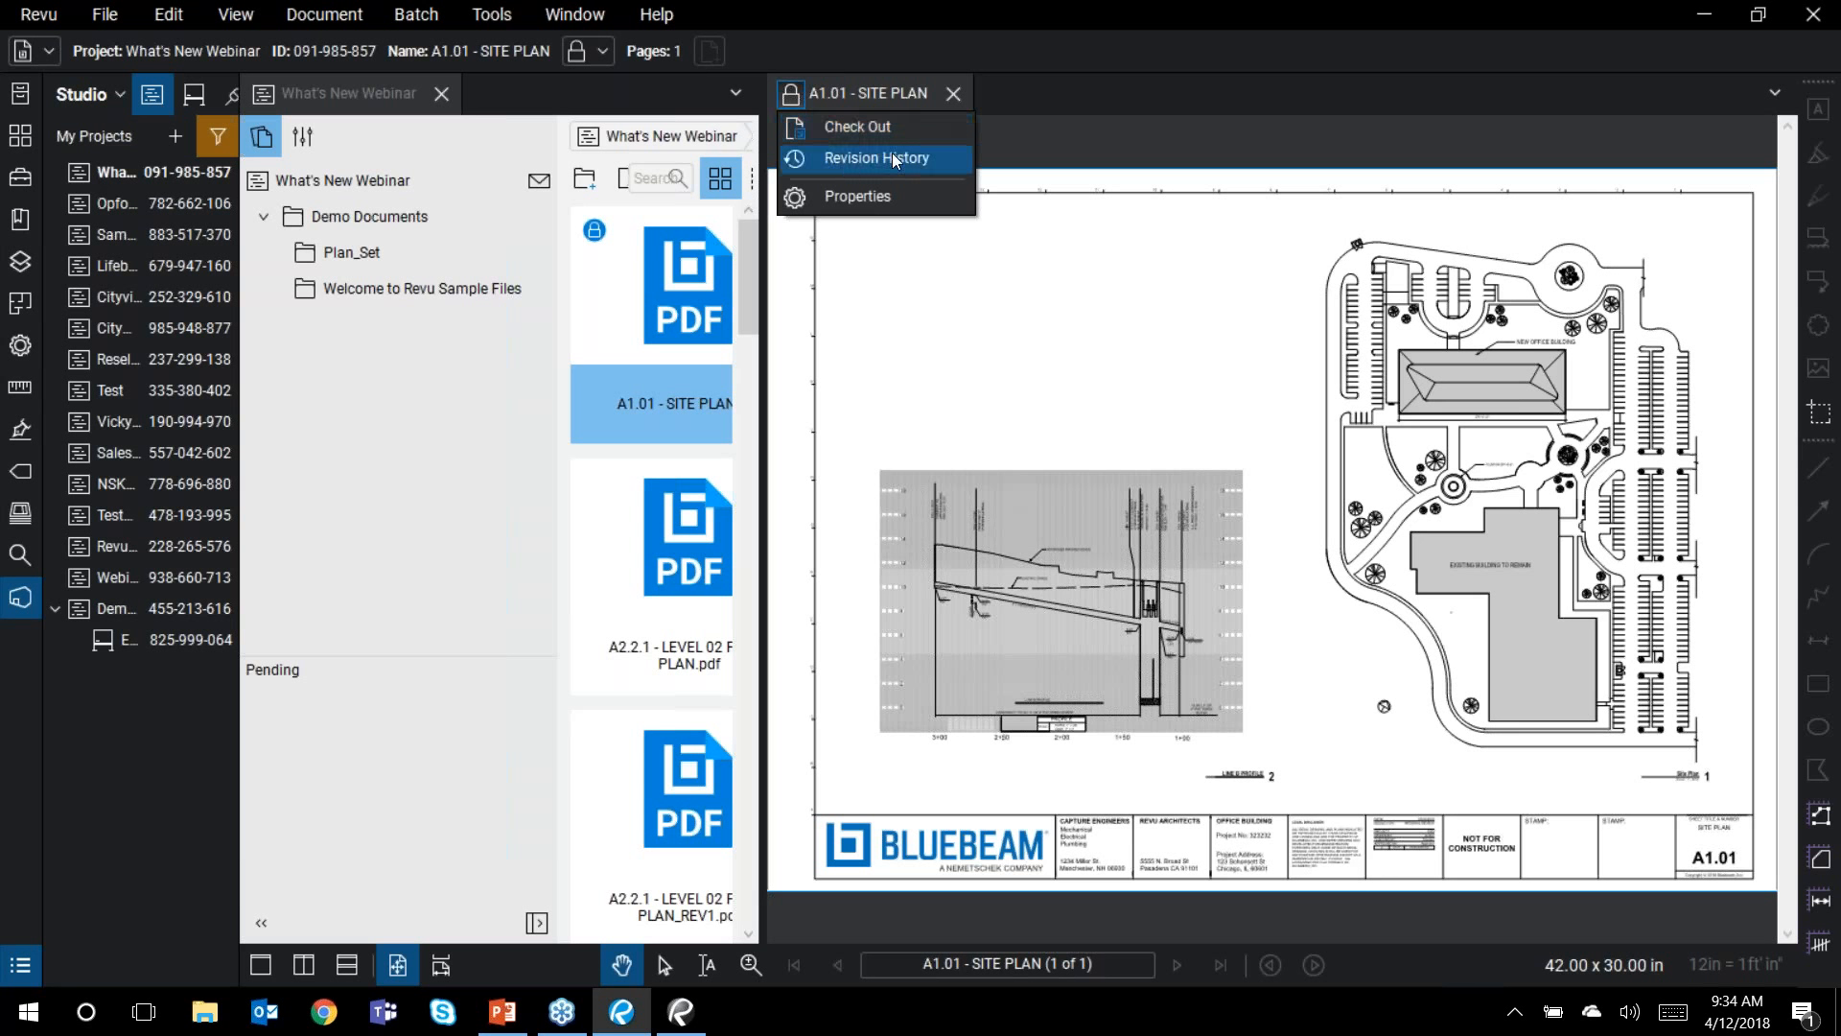
left_click(1101, 444)
Step: Close the site plan drawing, return to the project's Plan_Set folder, and widen the Studio panel to fit full project names
left_click(422, 287)
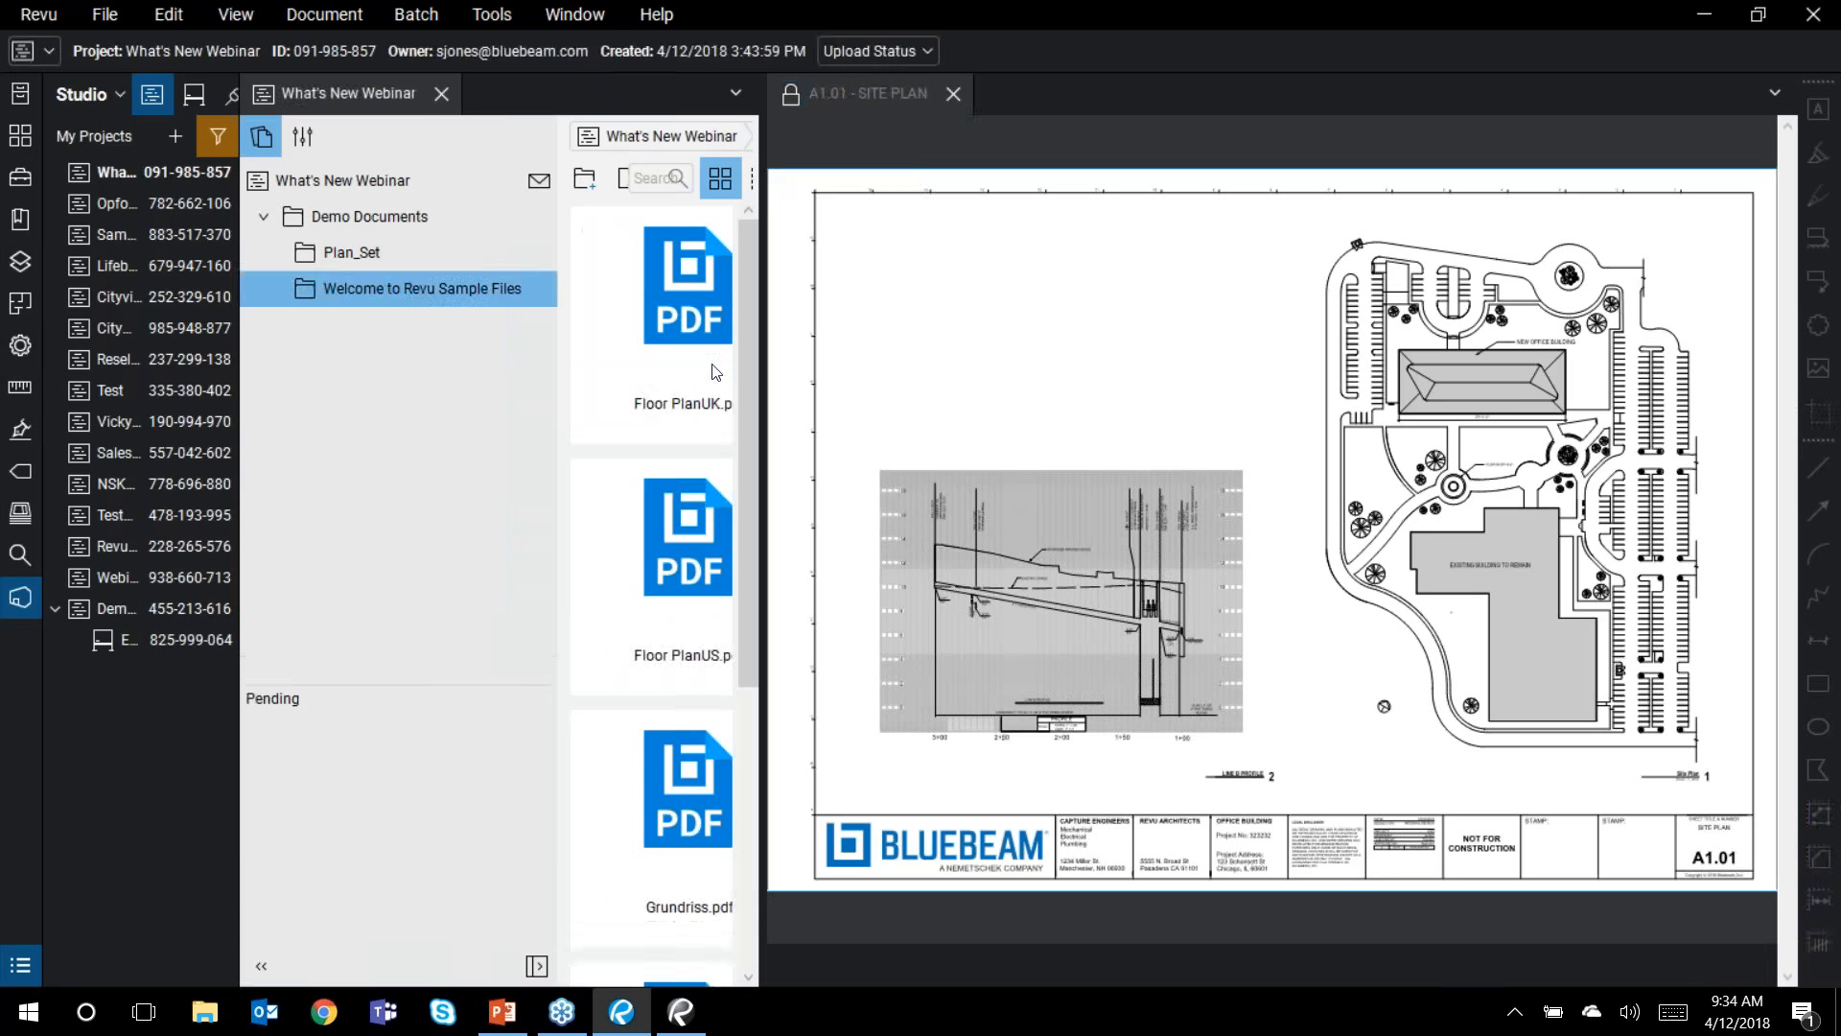
left_click(953, 93)
left_click(331, 255)
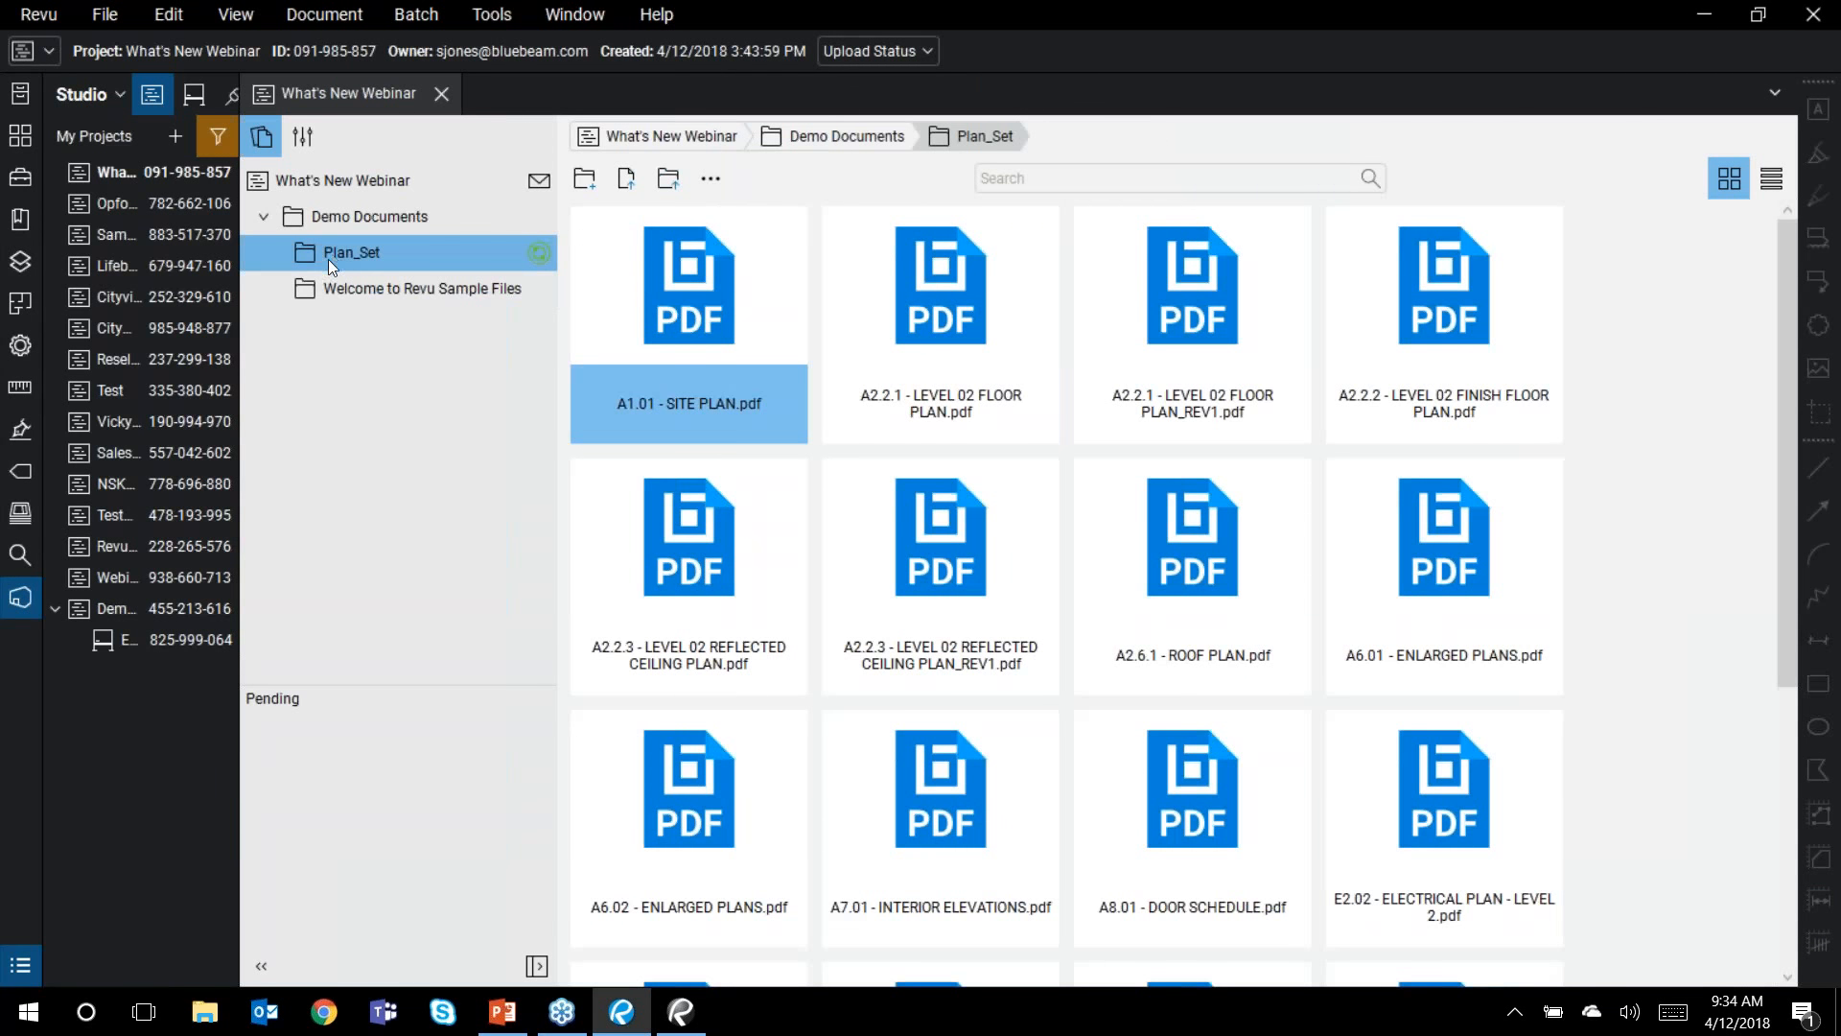
left_click_drag(238, 365, 363, 382)
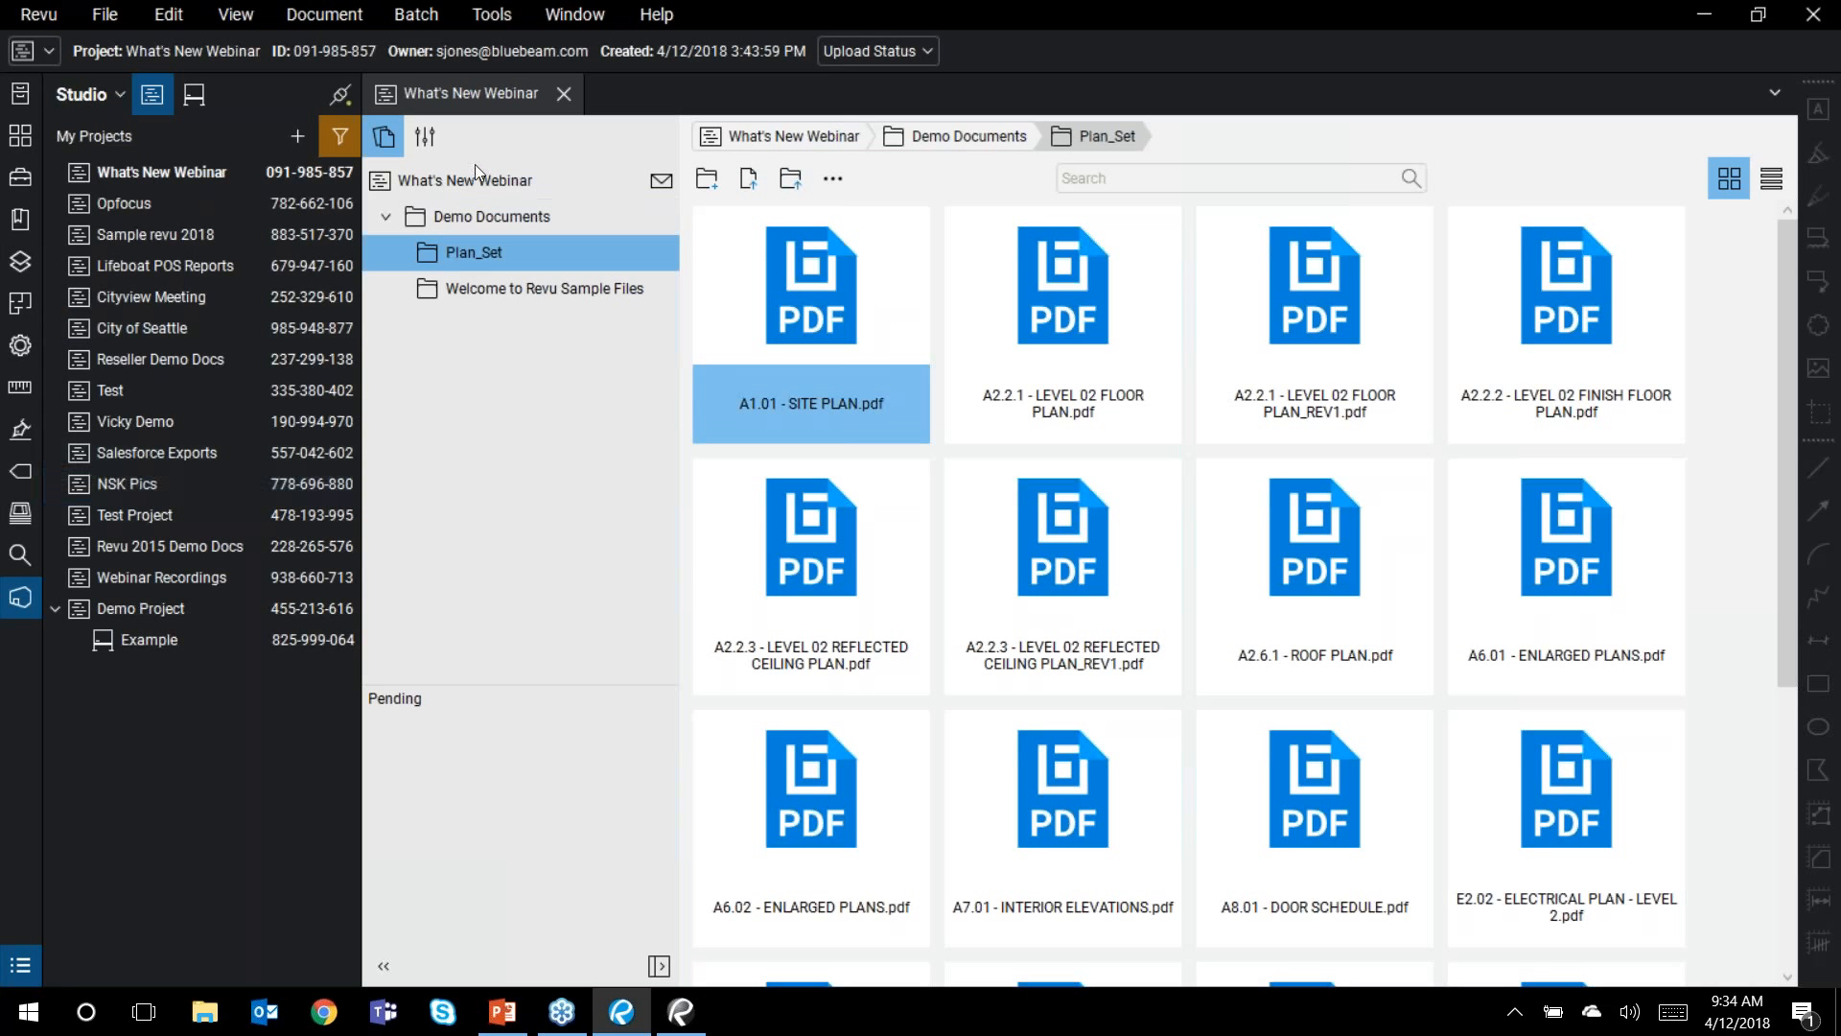
Step: Open Test Project beside the current project, browse Test Set down to its Original Drawings folder, and close Test Project
double_click(180, 524)
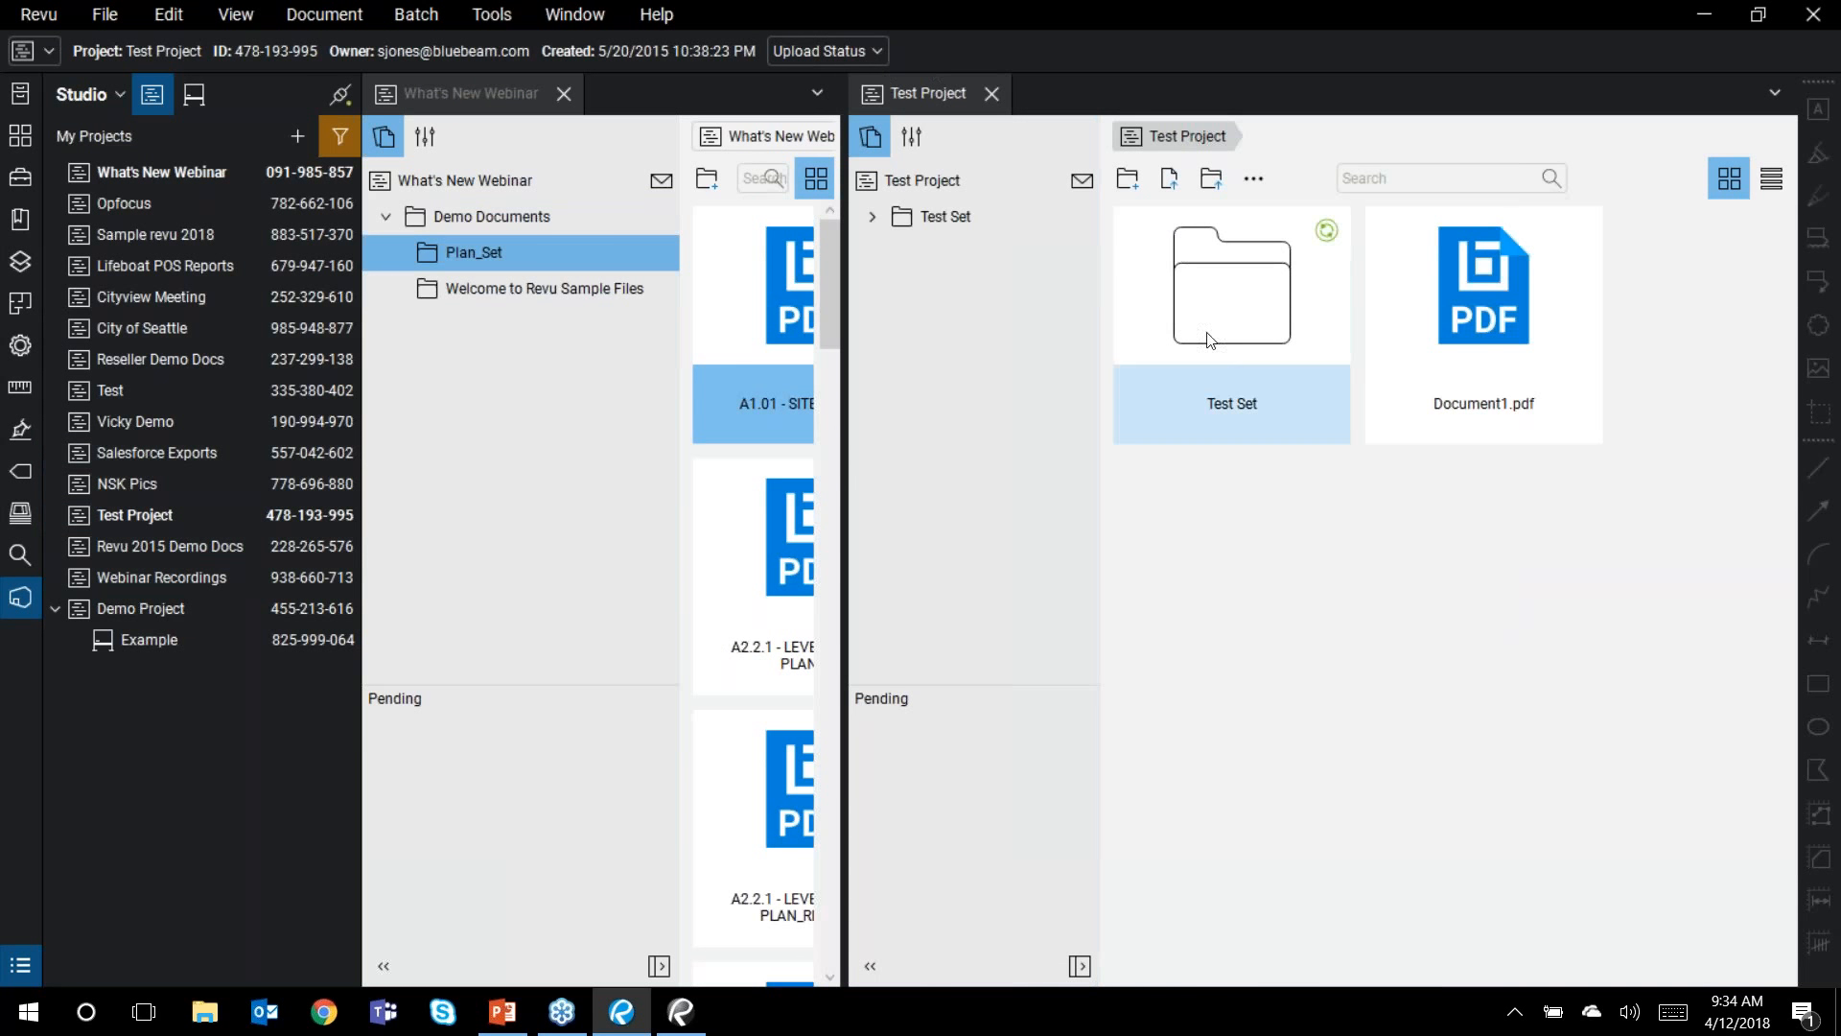
double_click(1206, 292)
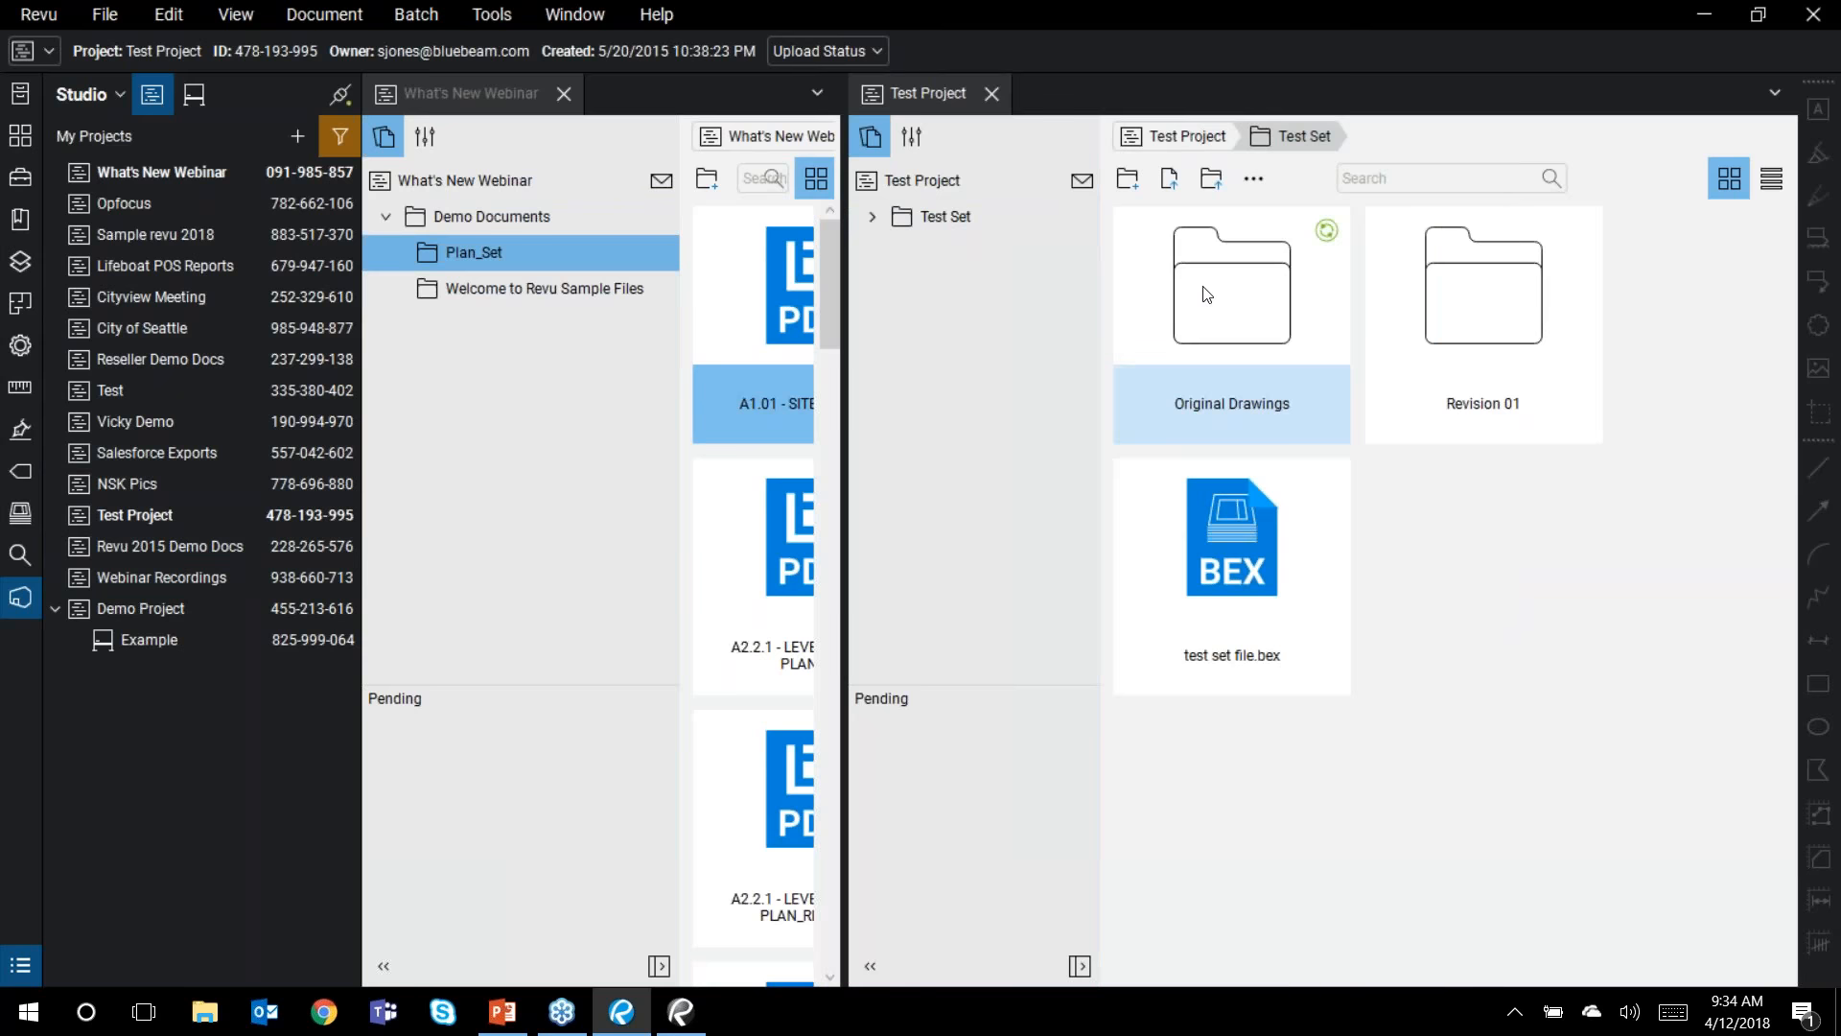
left_click_drag(844, 448, 997, 451)
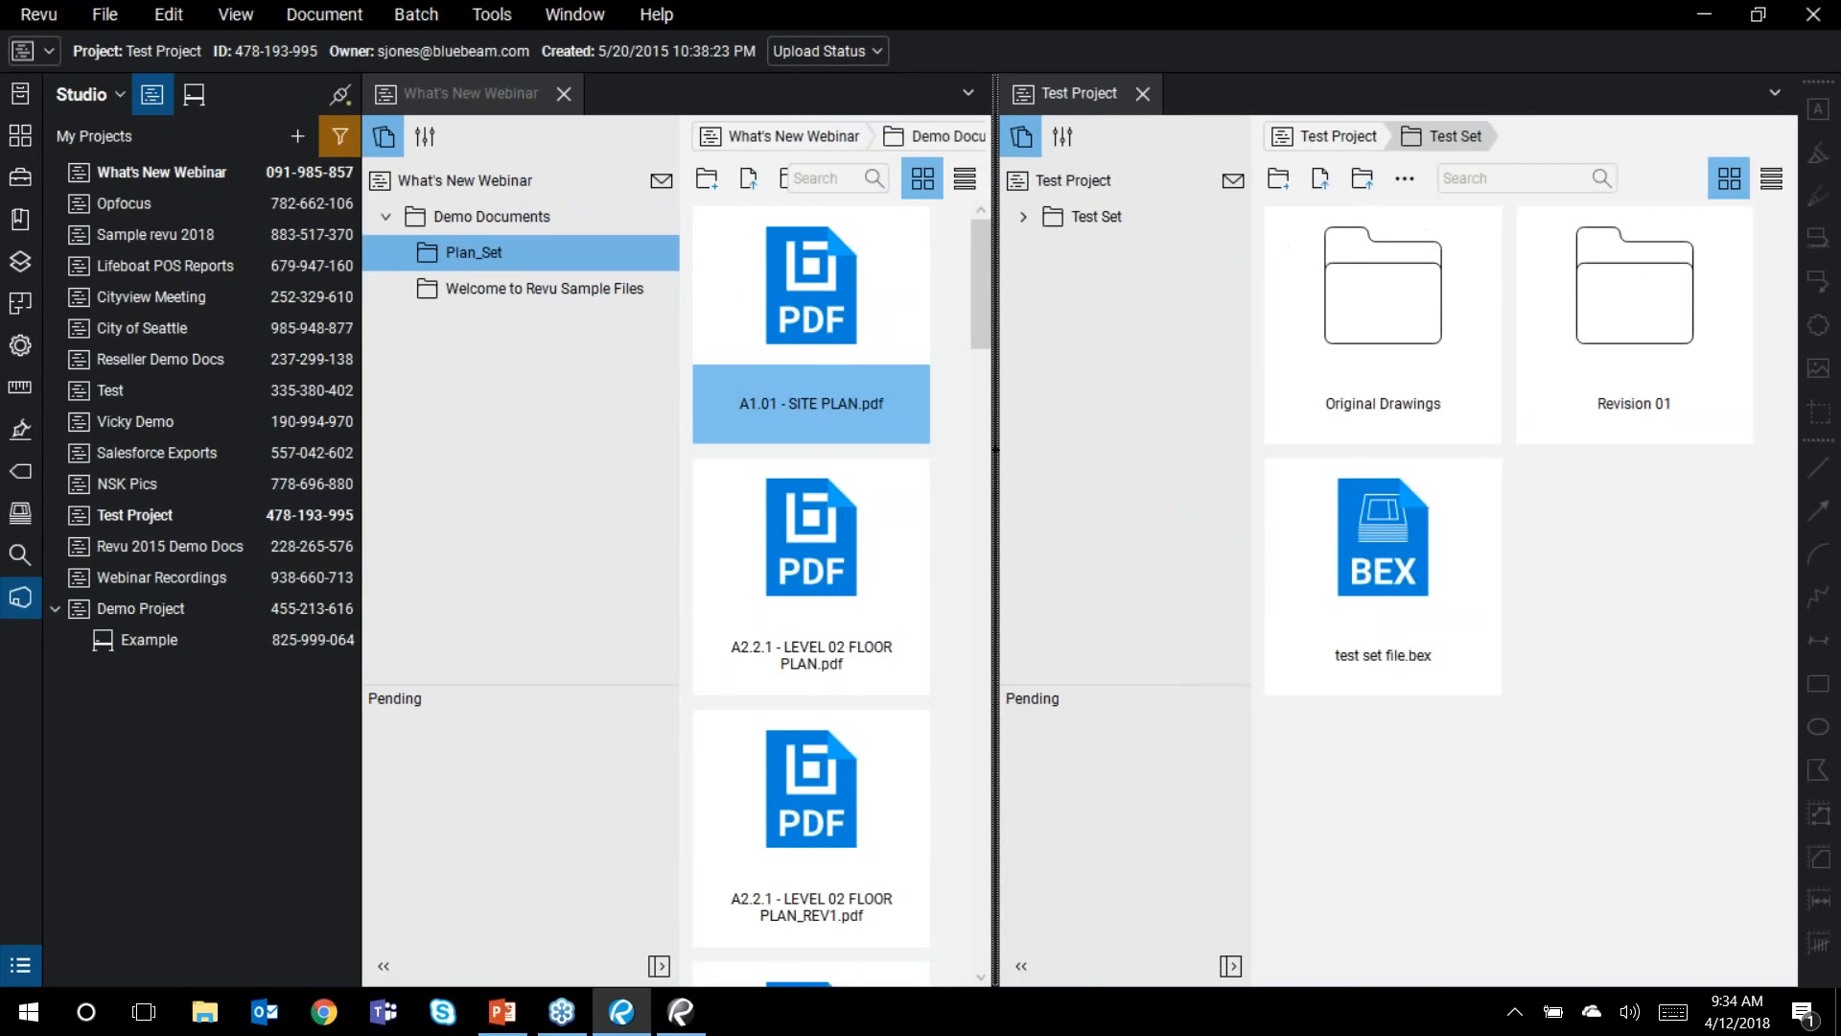
double_click(1360, 329)
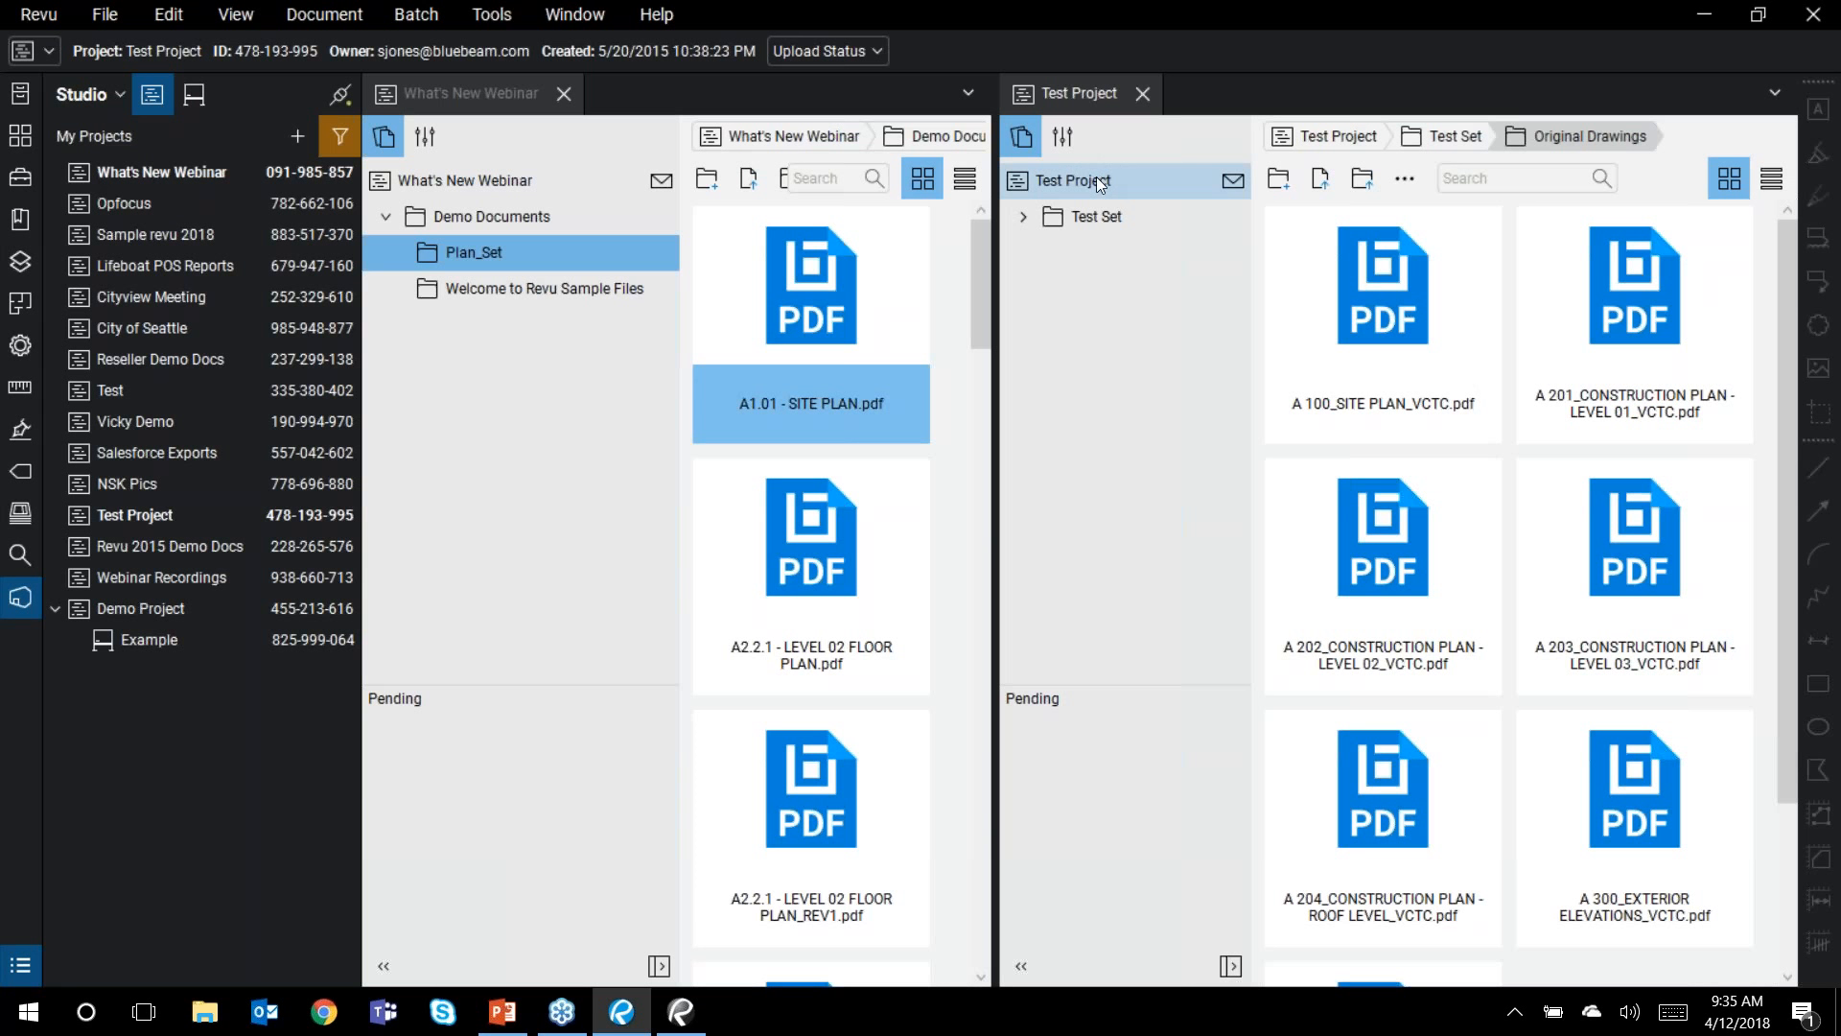
left_click(1142, 94)
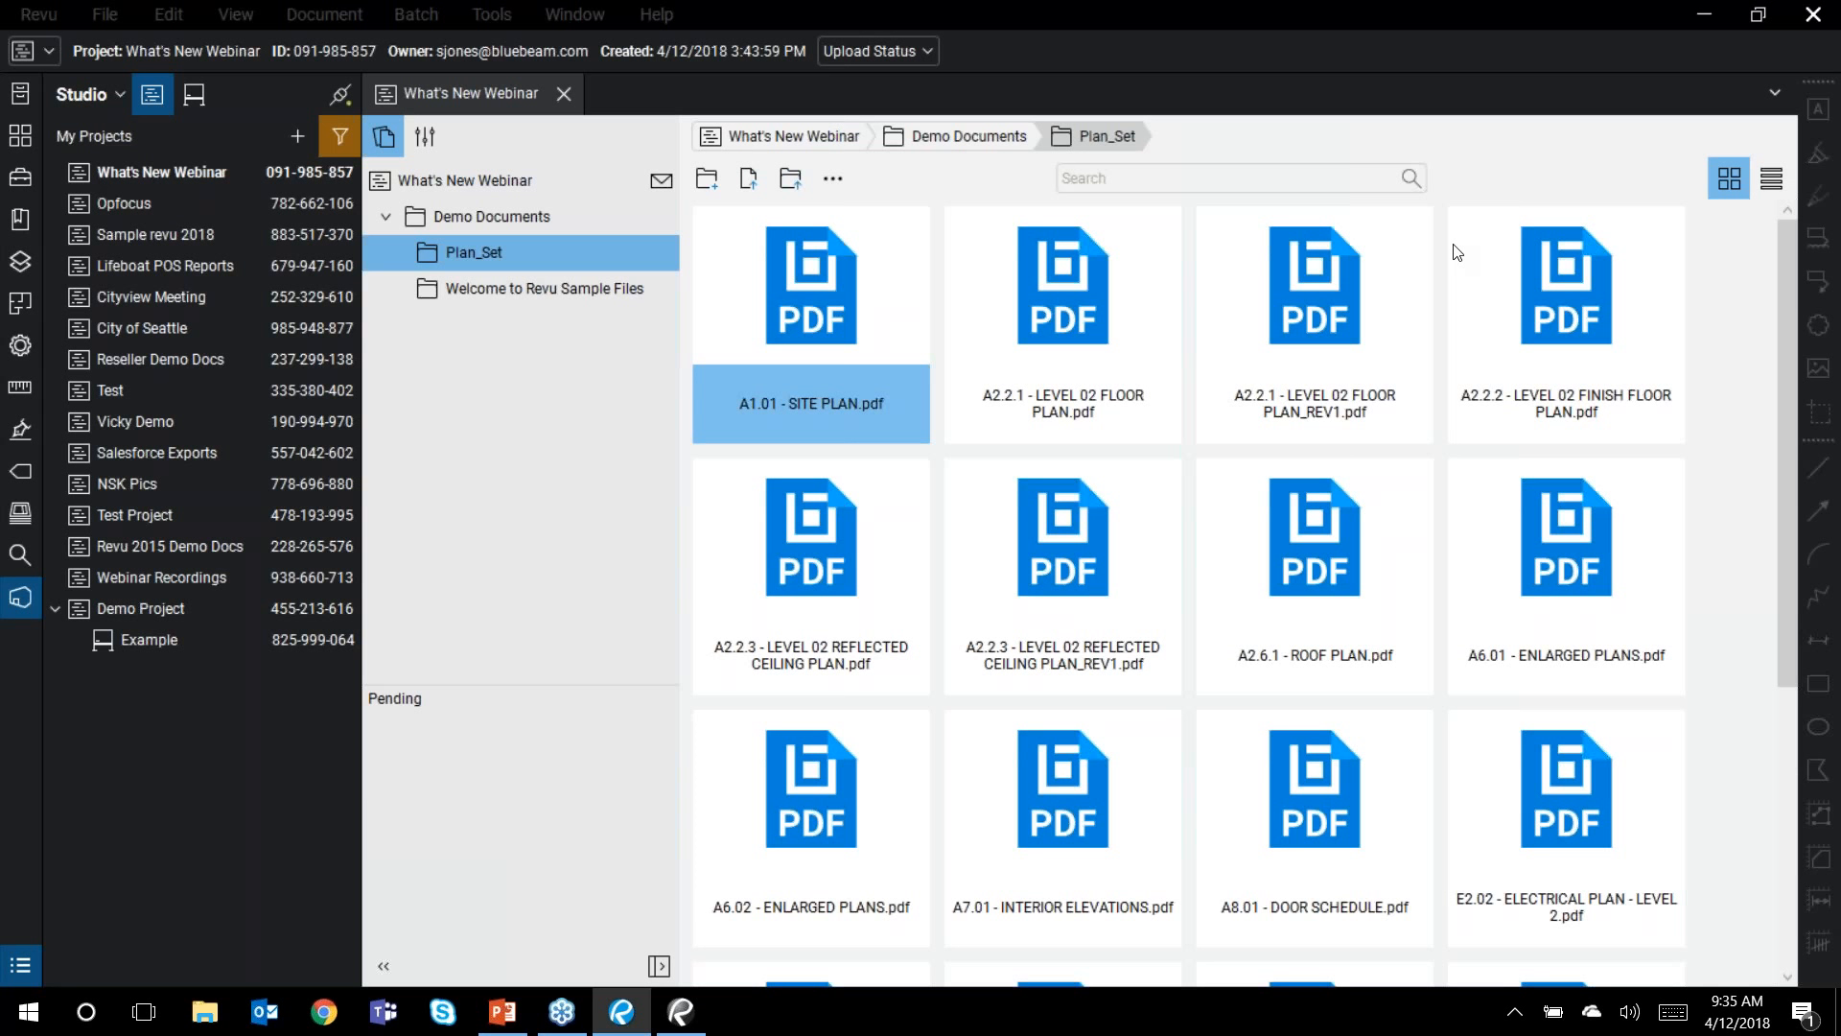
Step: Upload the Bluebeam Phone Routing Matrix file from the Desktop in File Explorer into the project's Plan_Set folder
key("super+shift+Left")
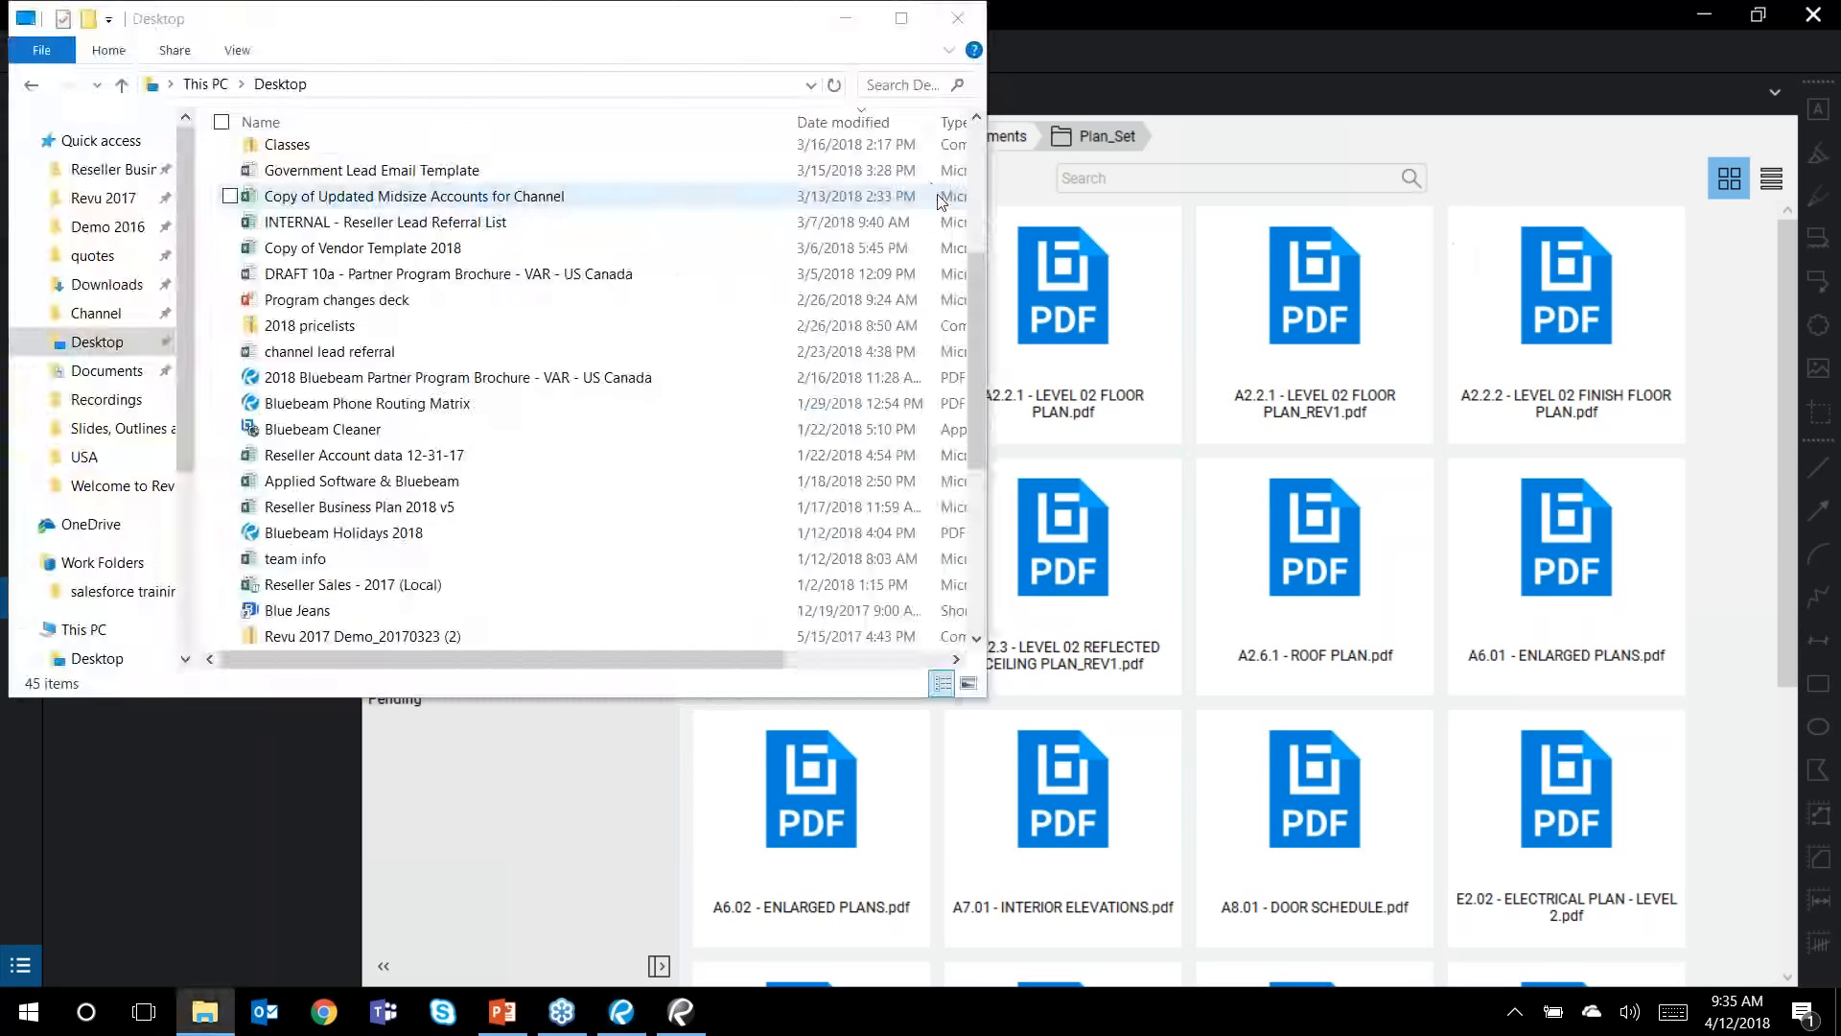
left_click(334, 410)
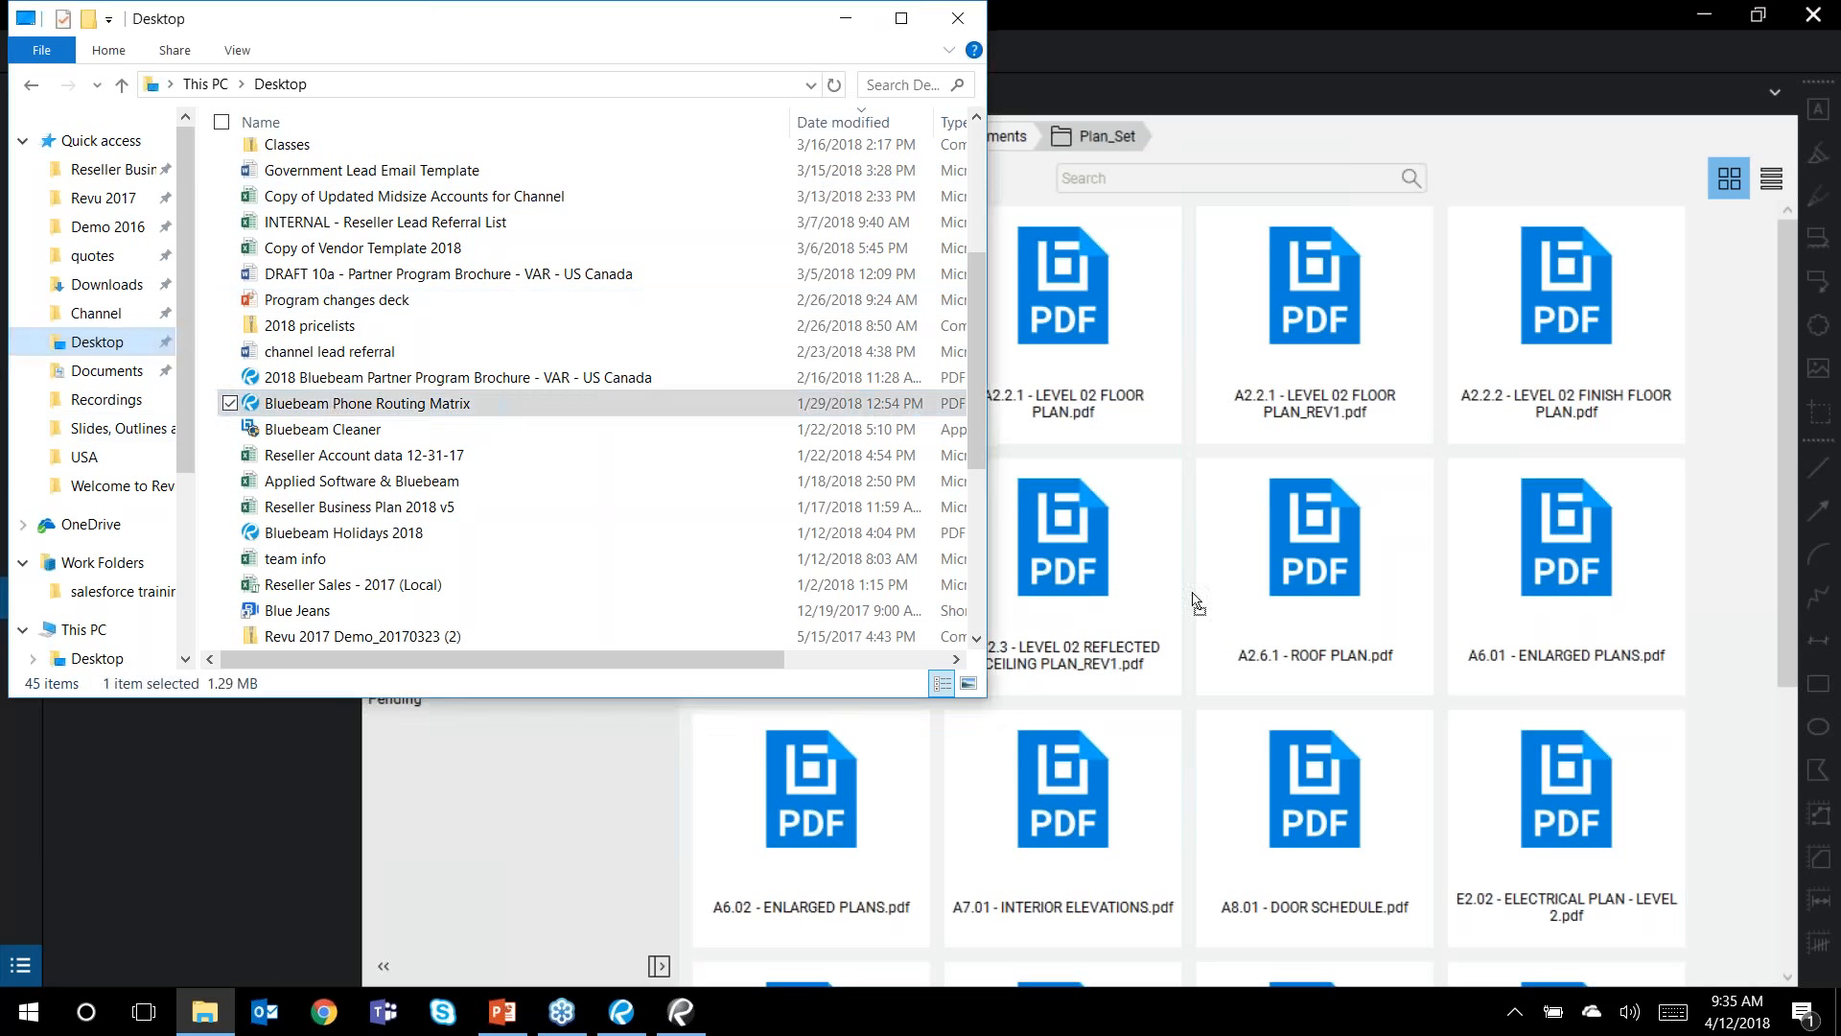
left_click(845, 17)
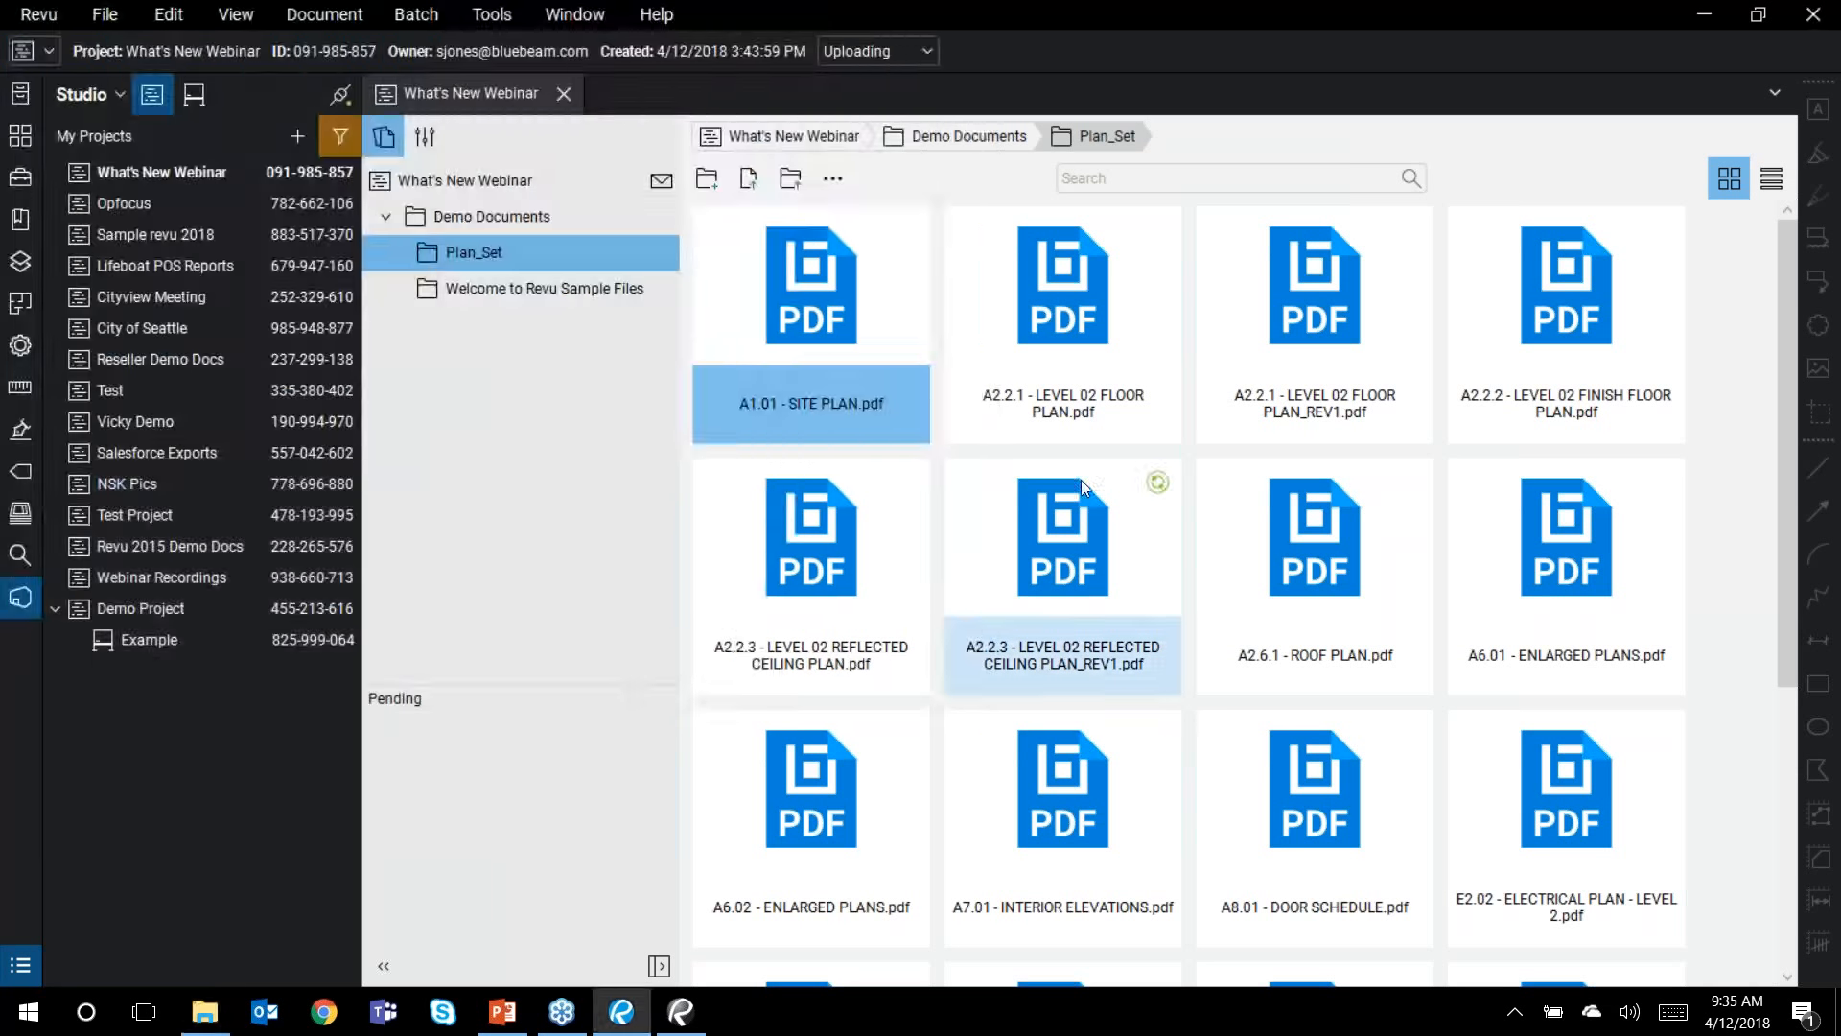
scroll(1184, 558, "down", 5)
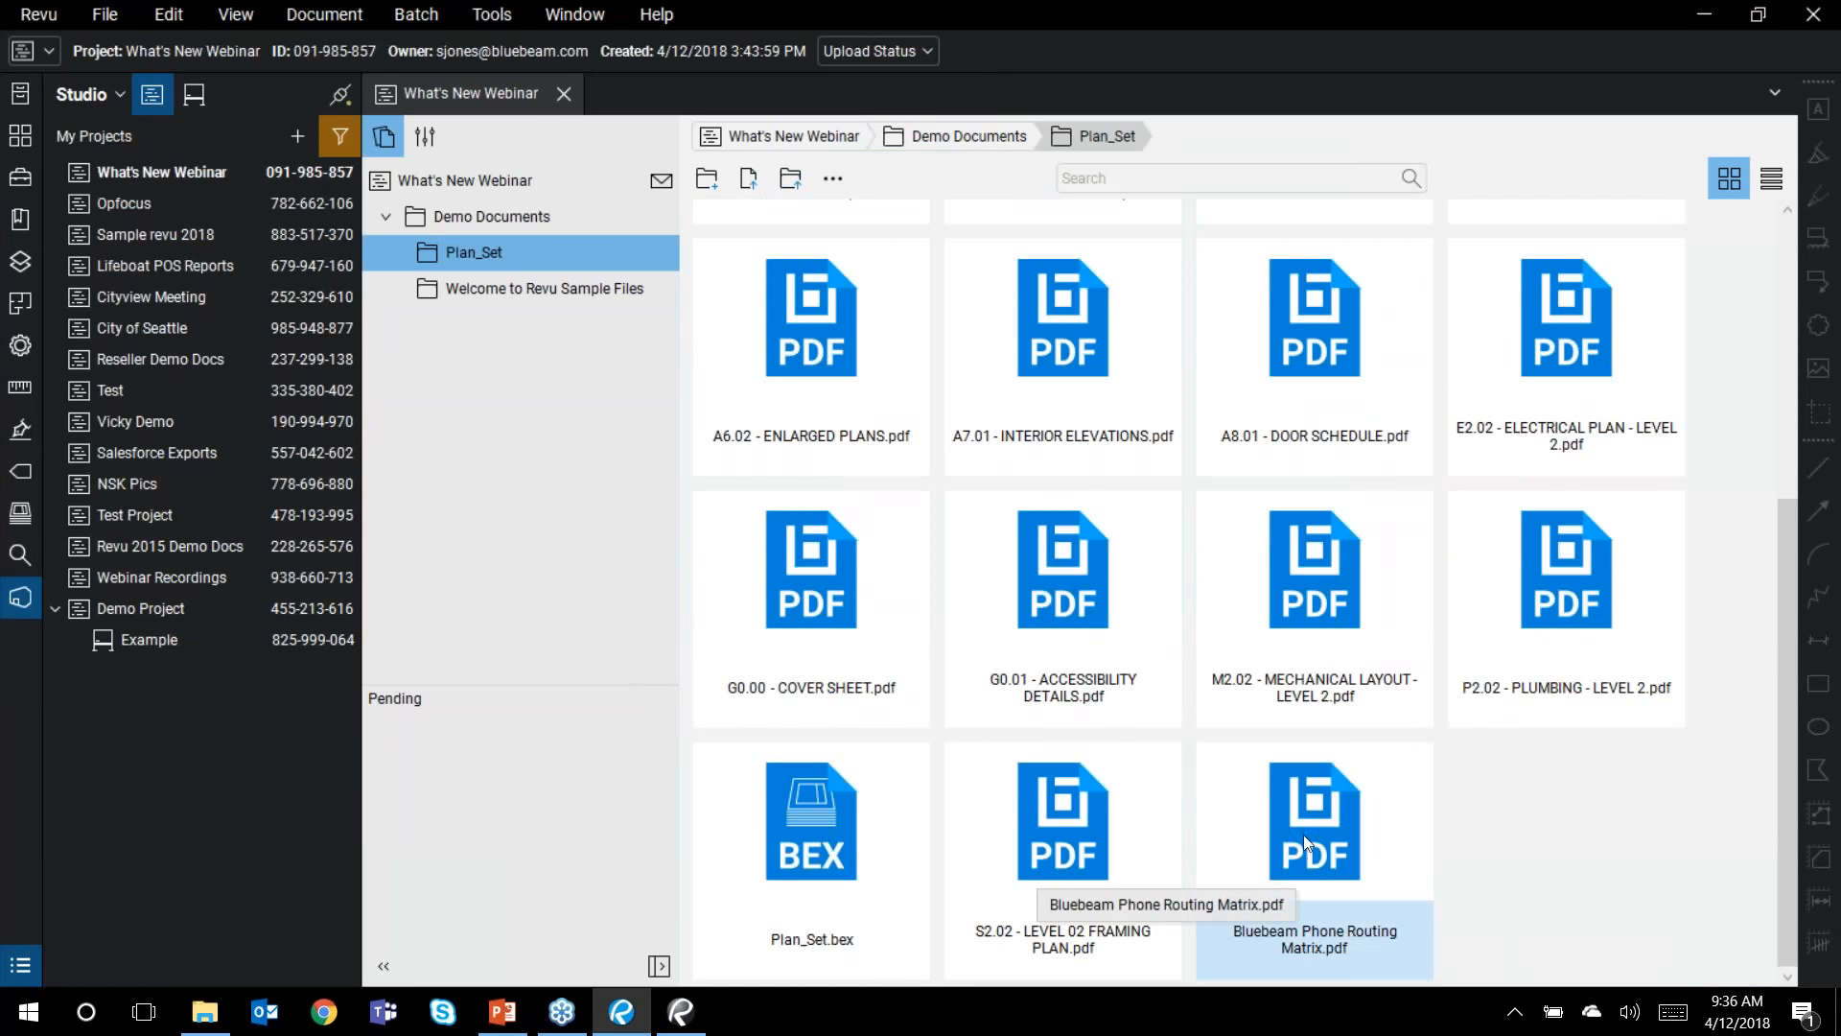
Step: Delete Bluebeam Phone Routing Matrix.pdf from the project's Plan_Set folder
key("ctrl")
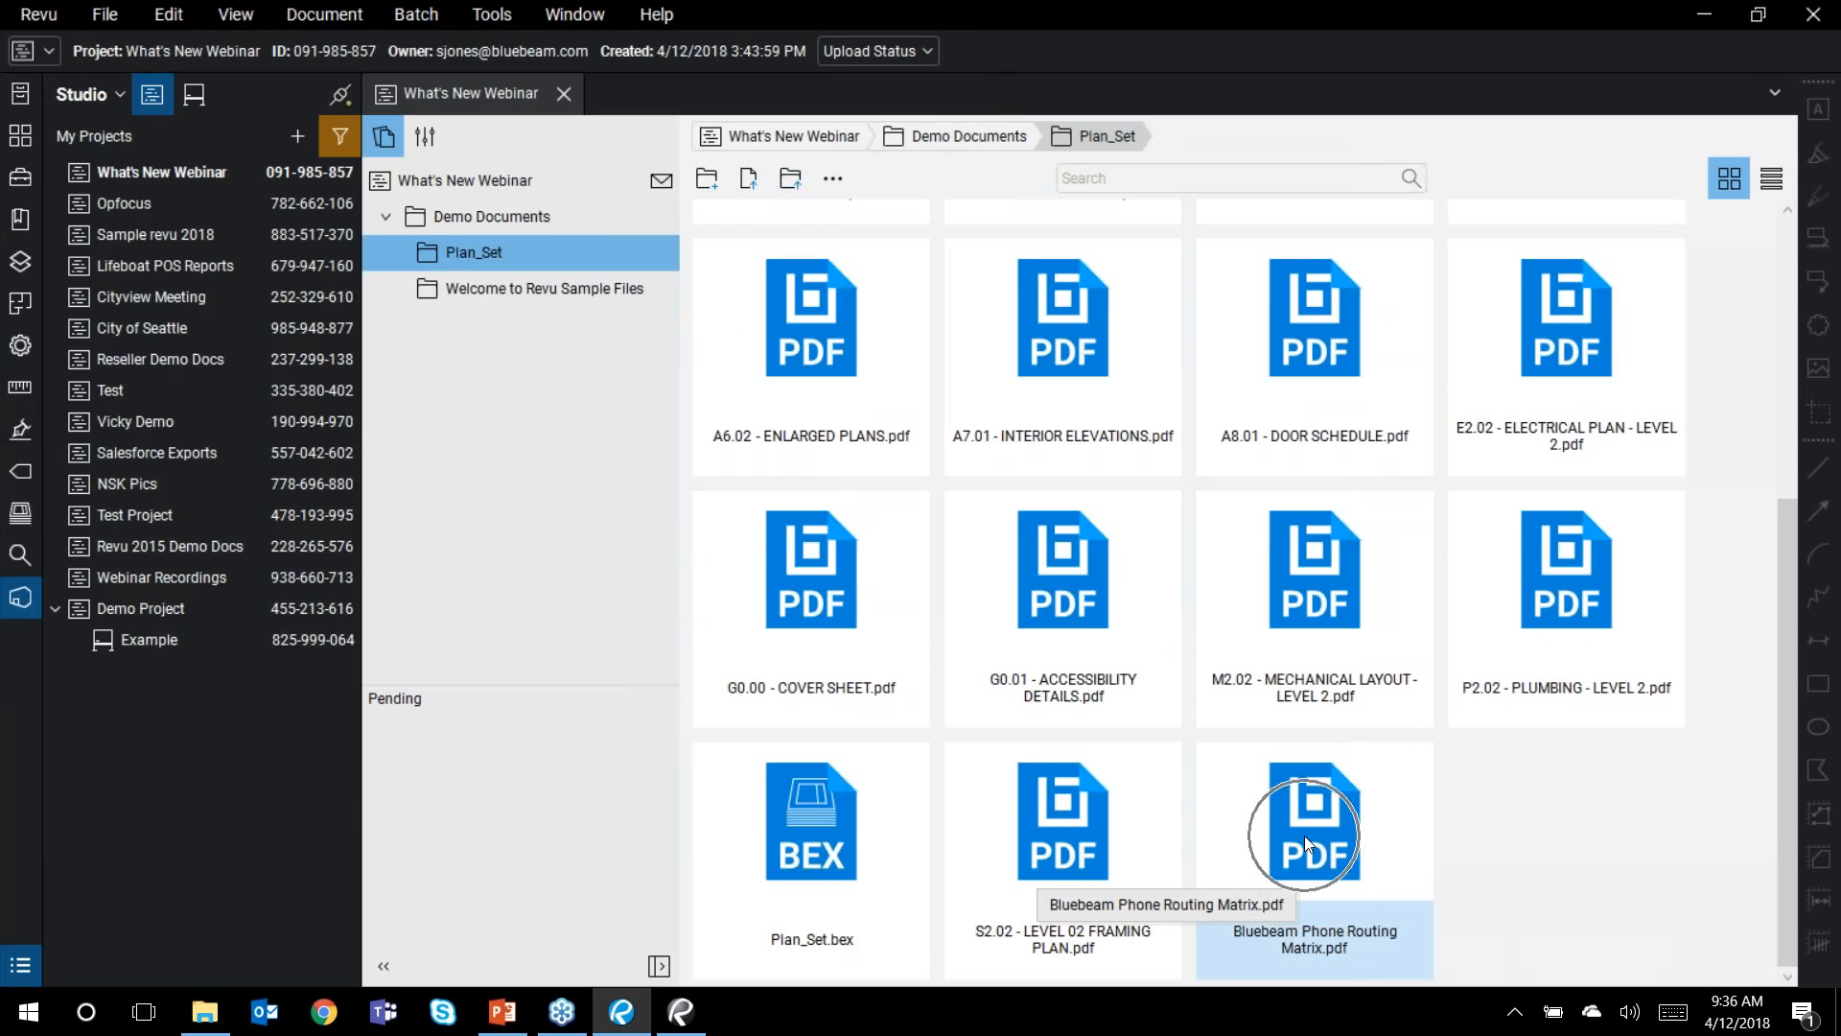
key("ctrl")
right_click(1306, 832)
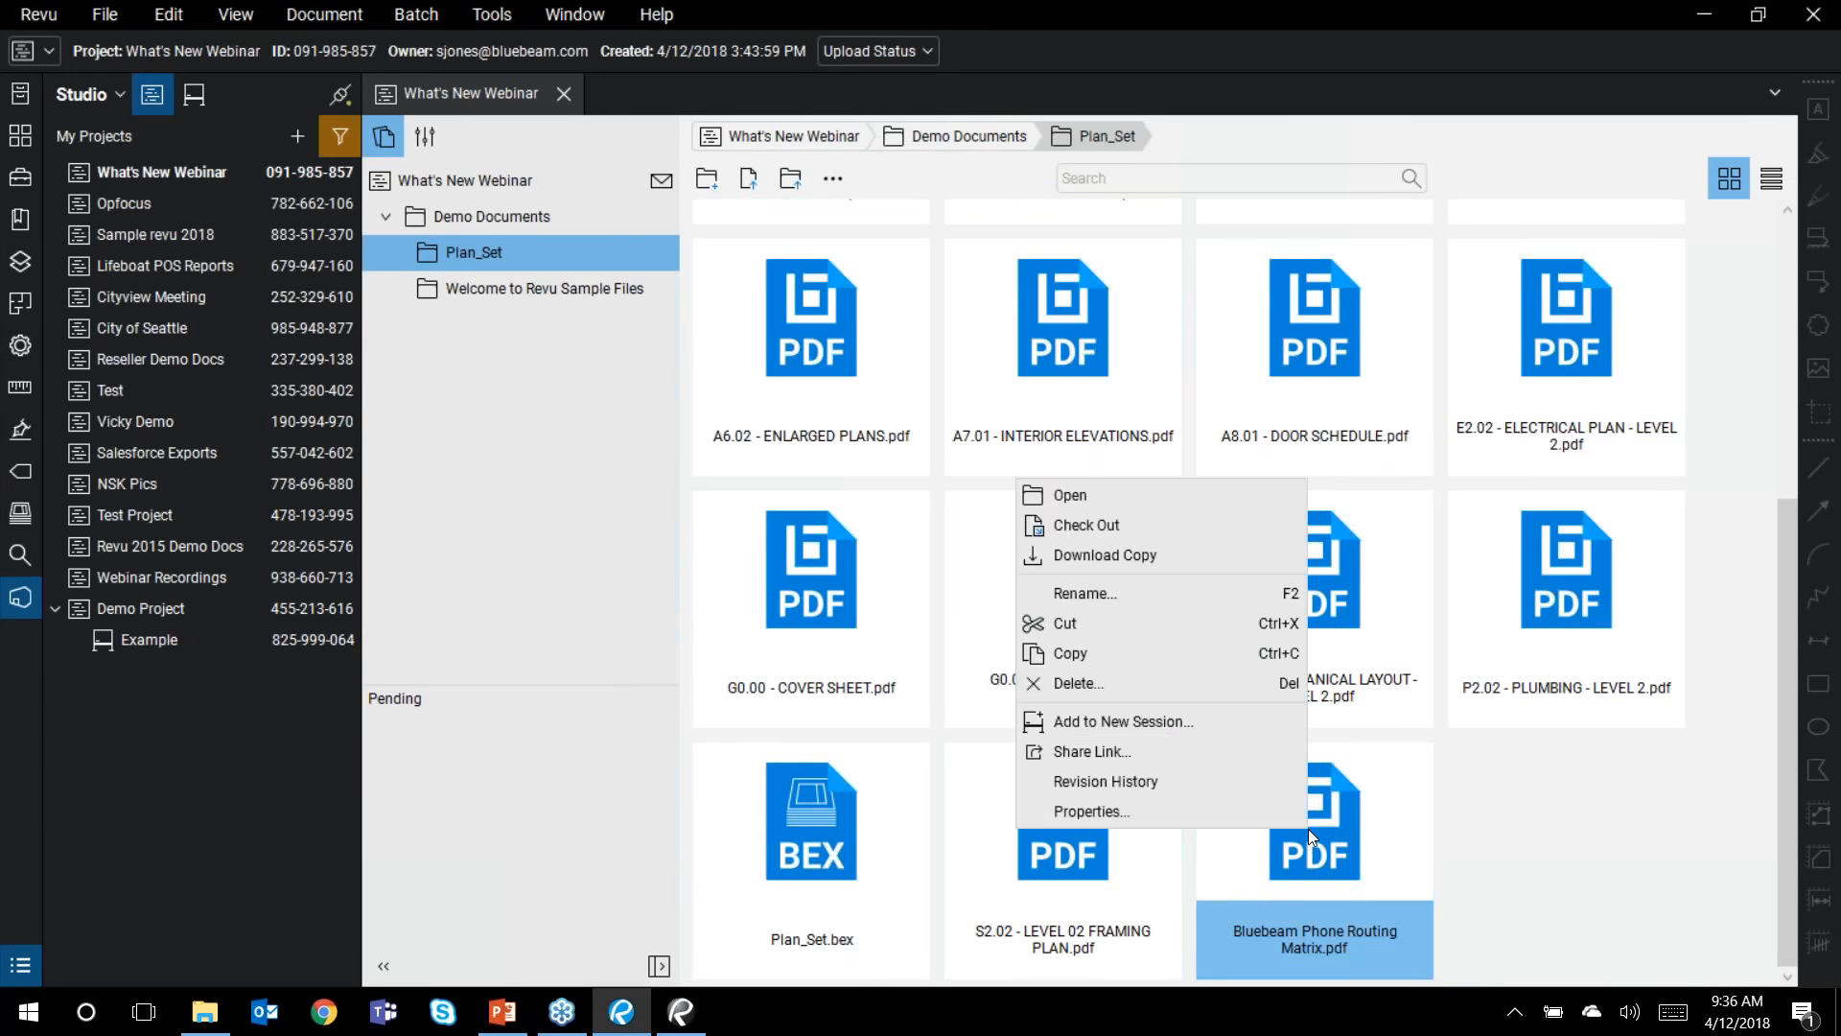
left_click(1108, 686)
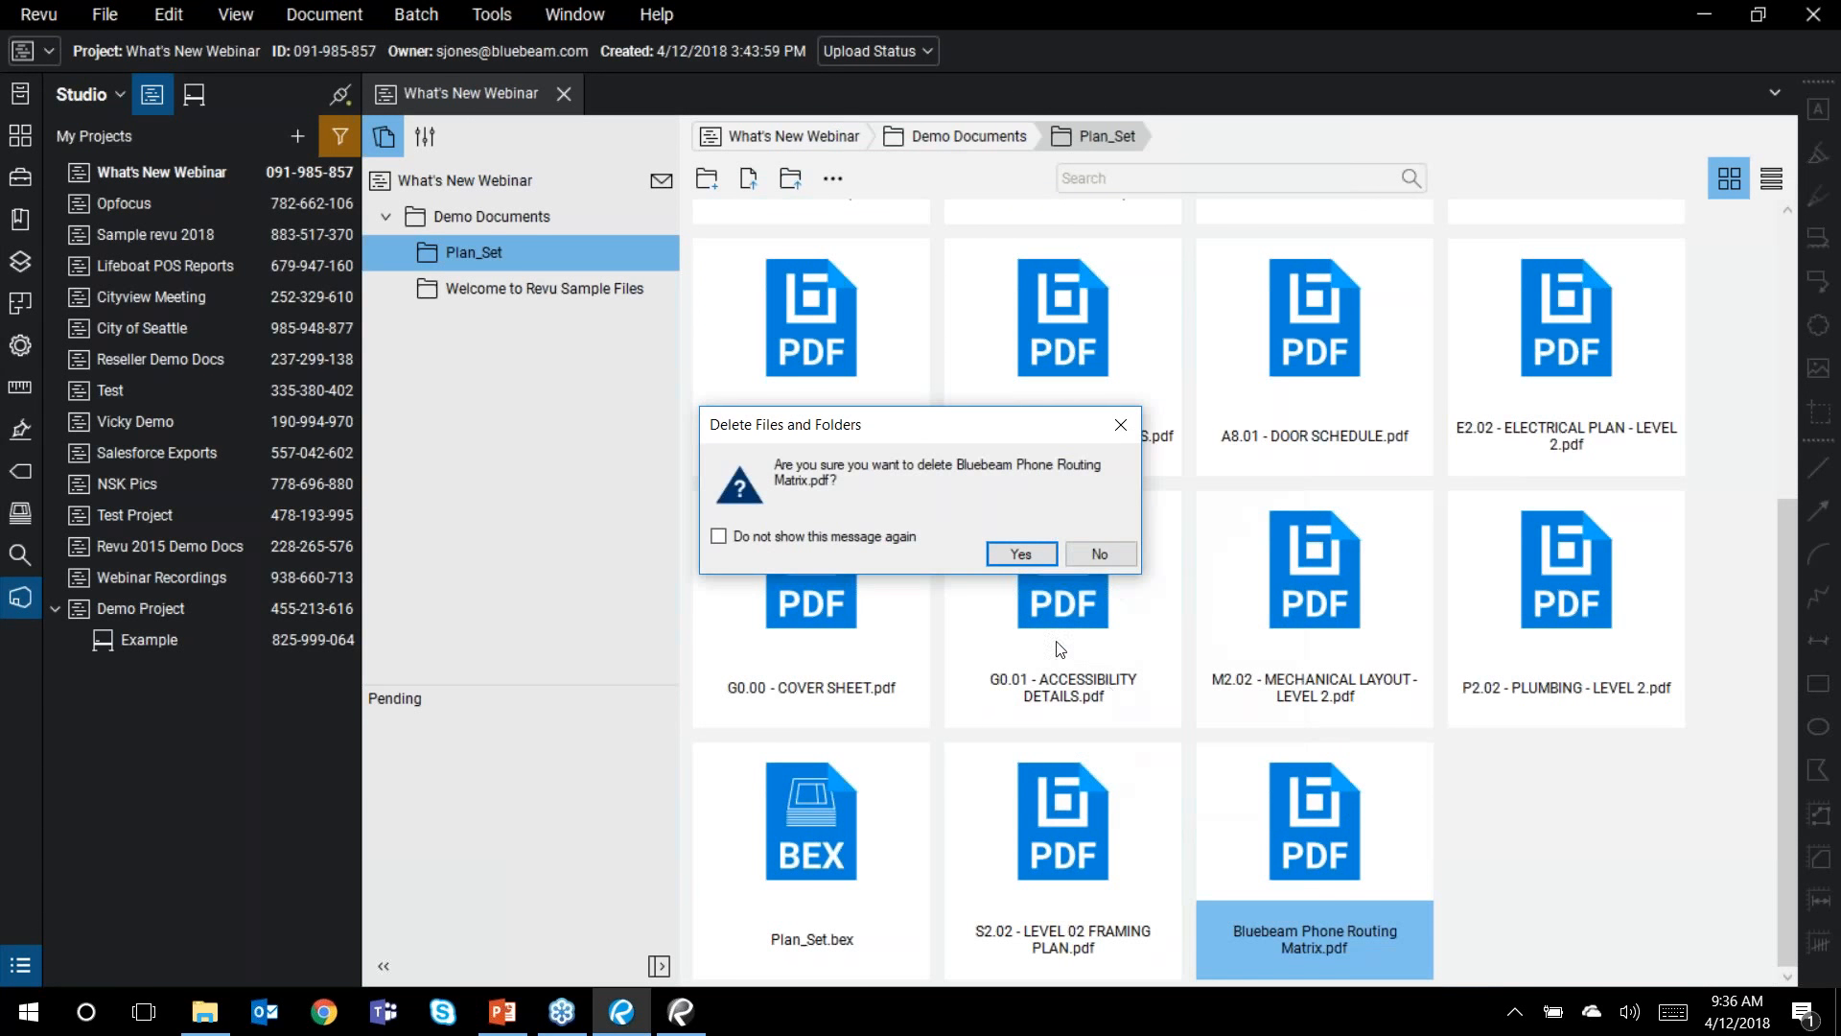
left_click(1035, 555)
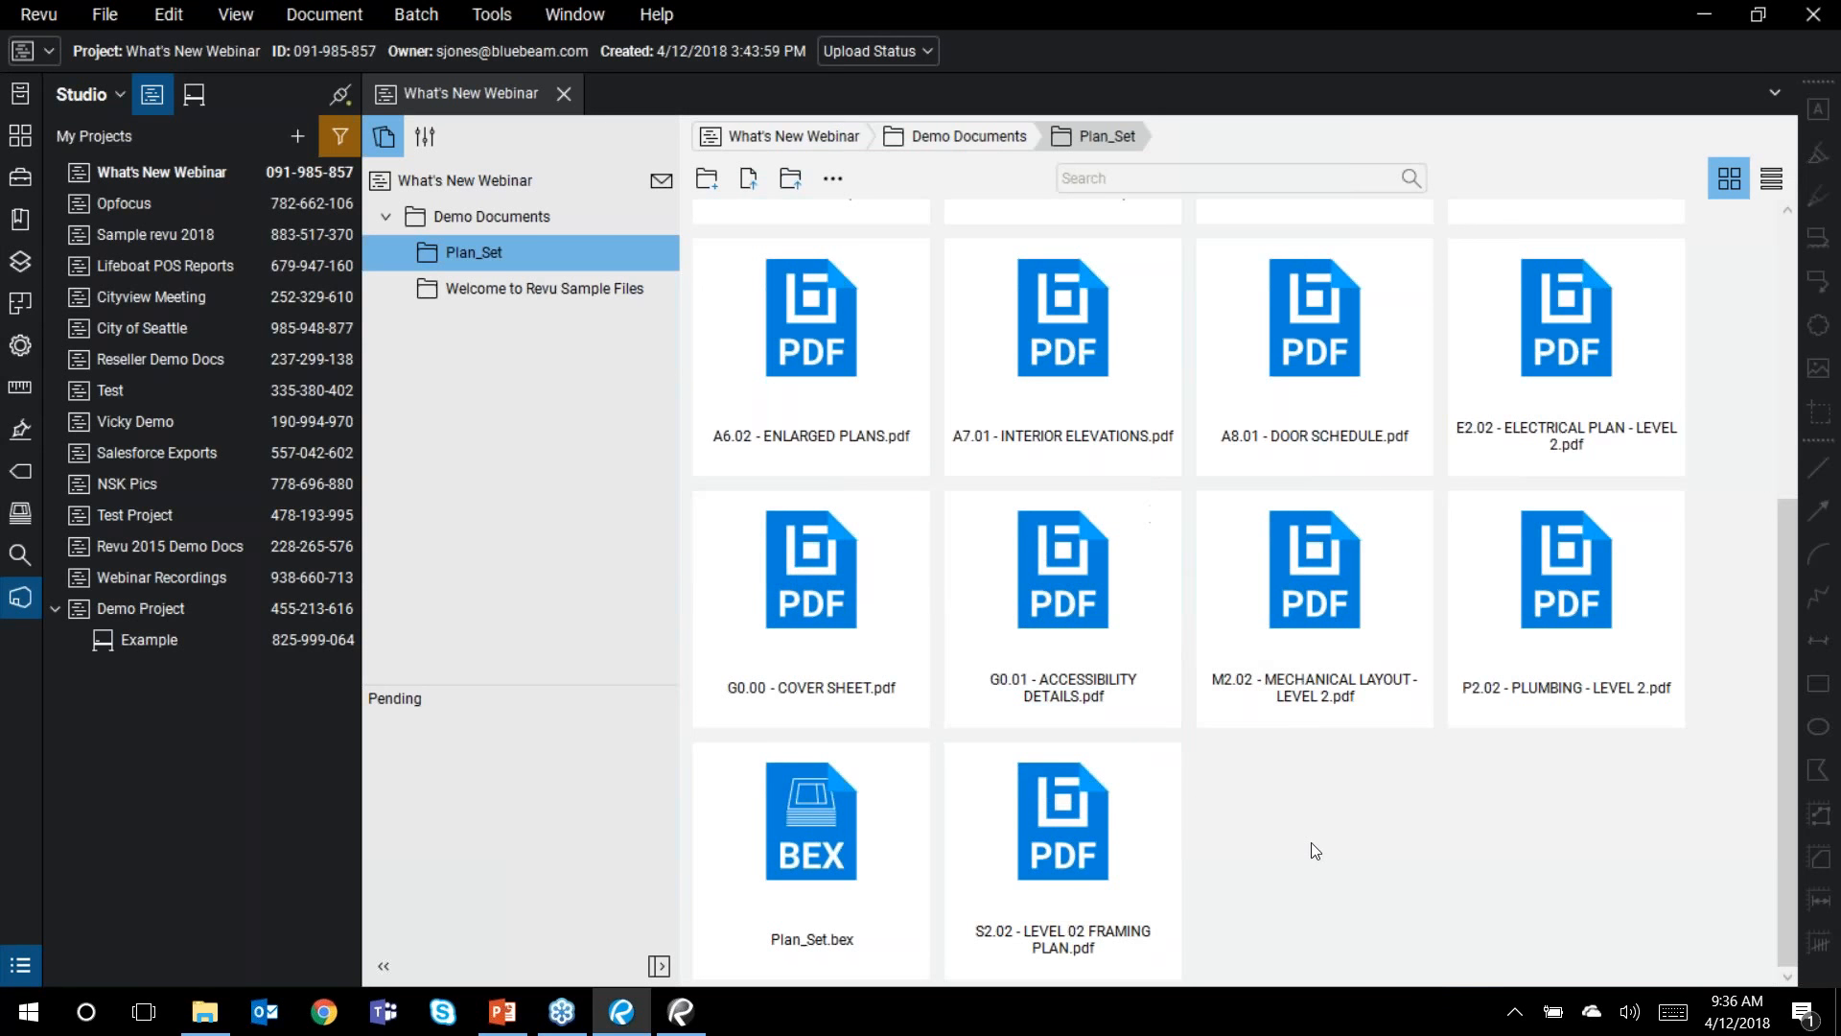
scroll(1285, 836, "up", 1)
left_click(1017, 625)
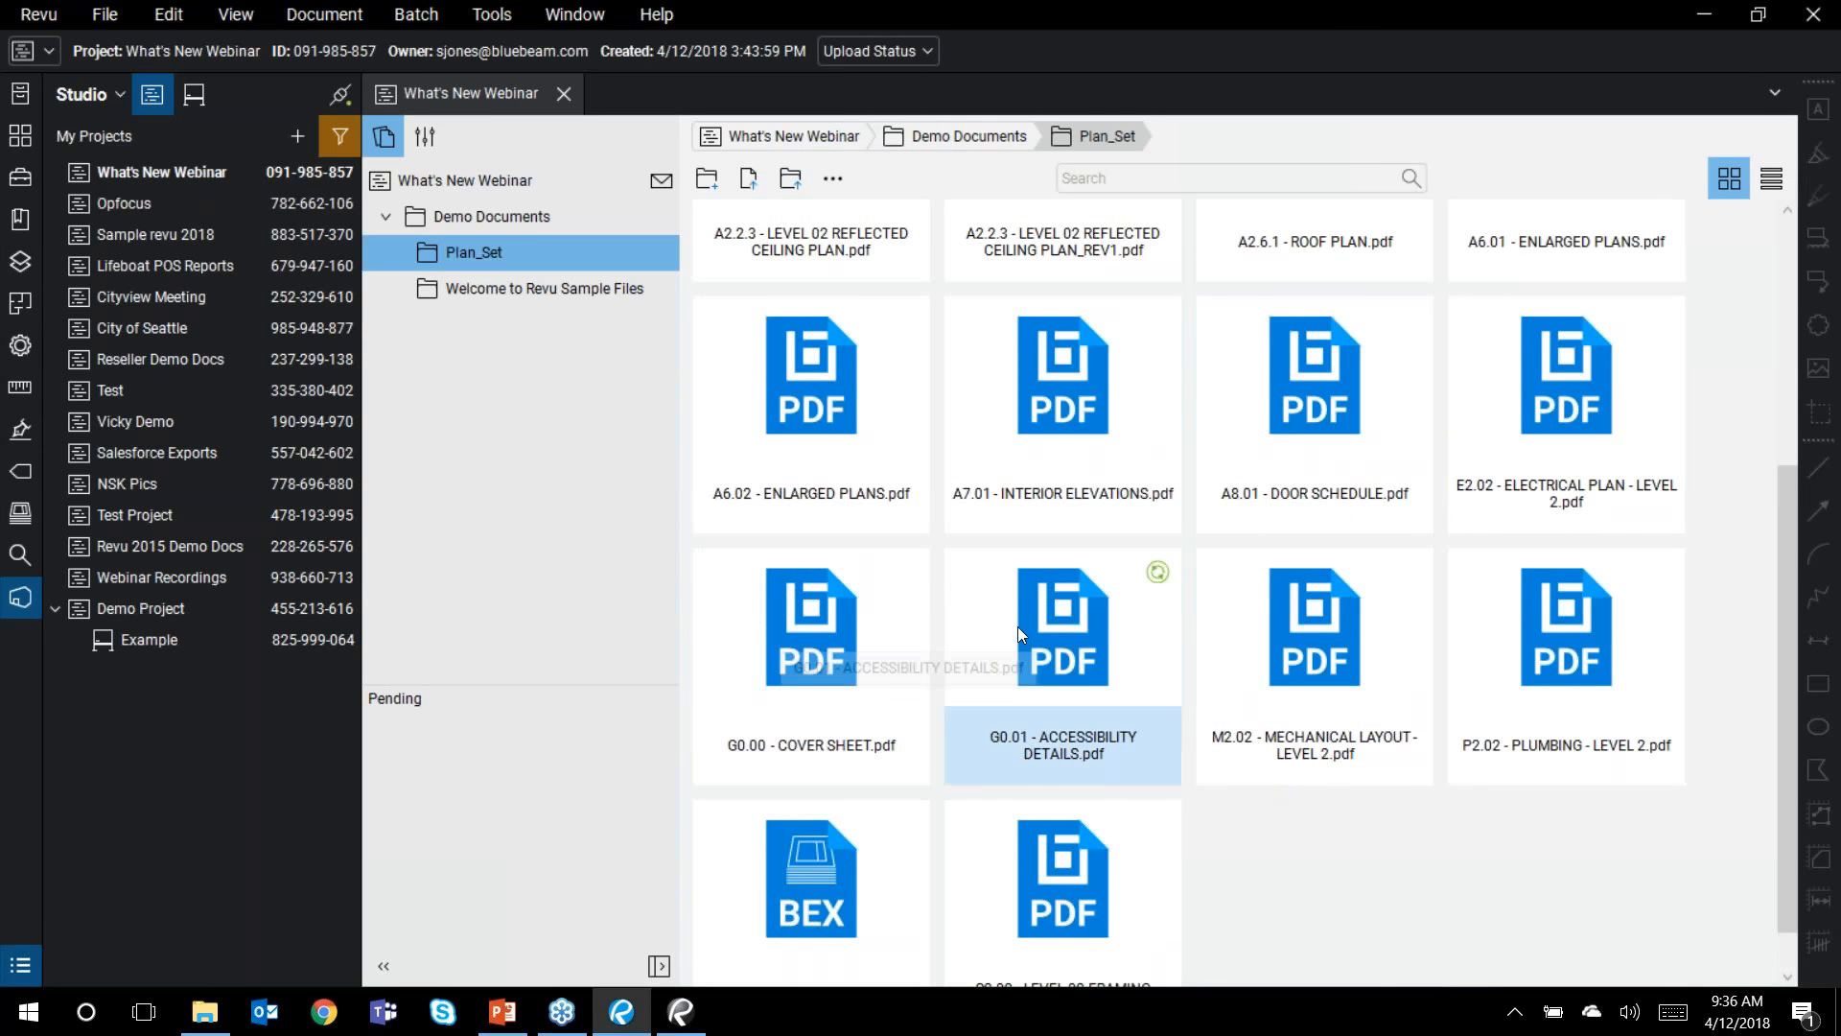
scroll(997, 806, "up", 4)
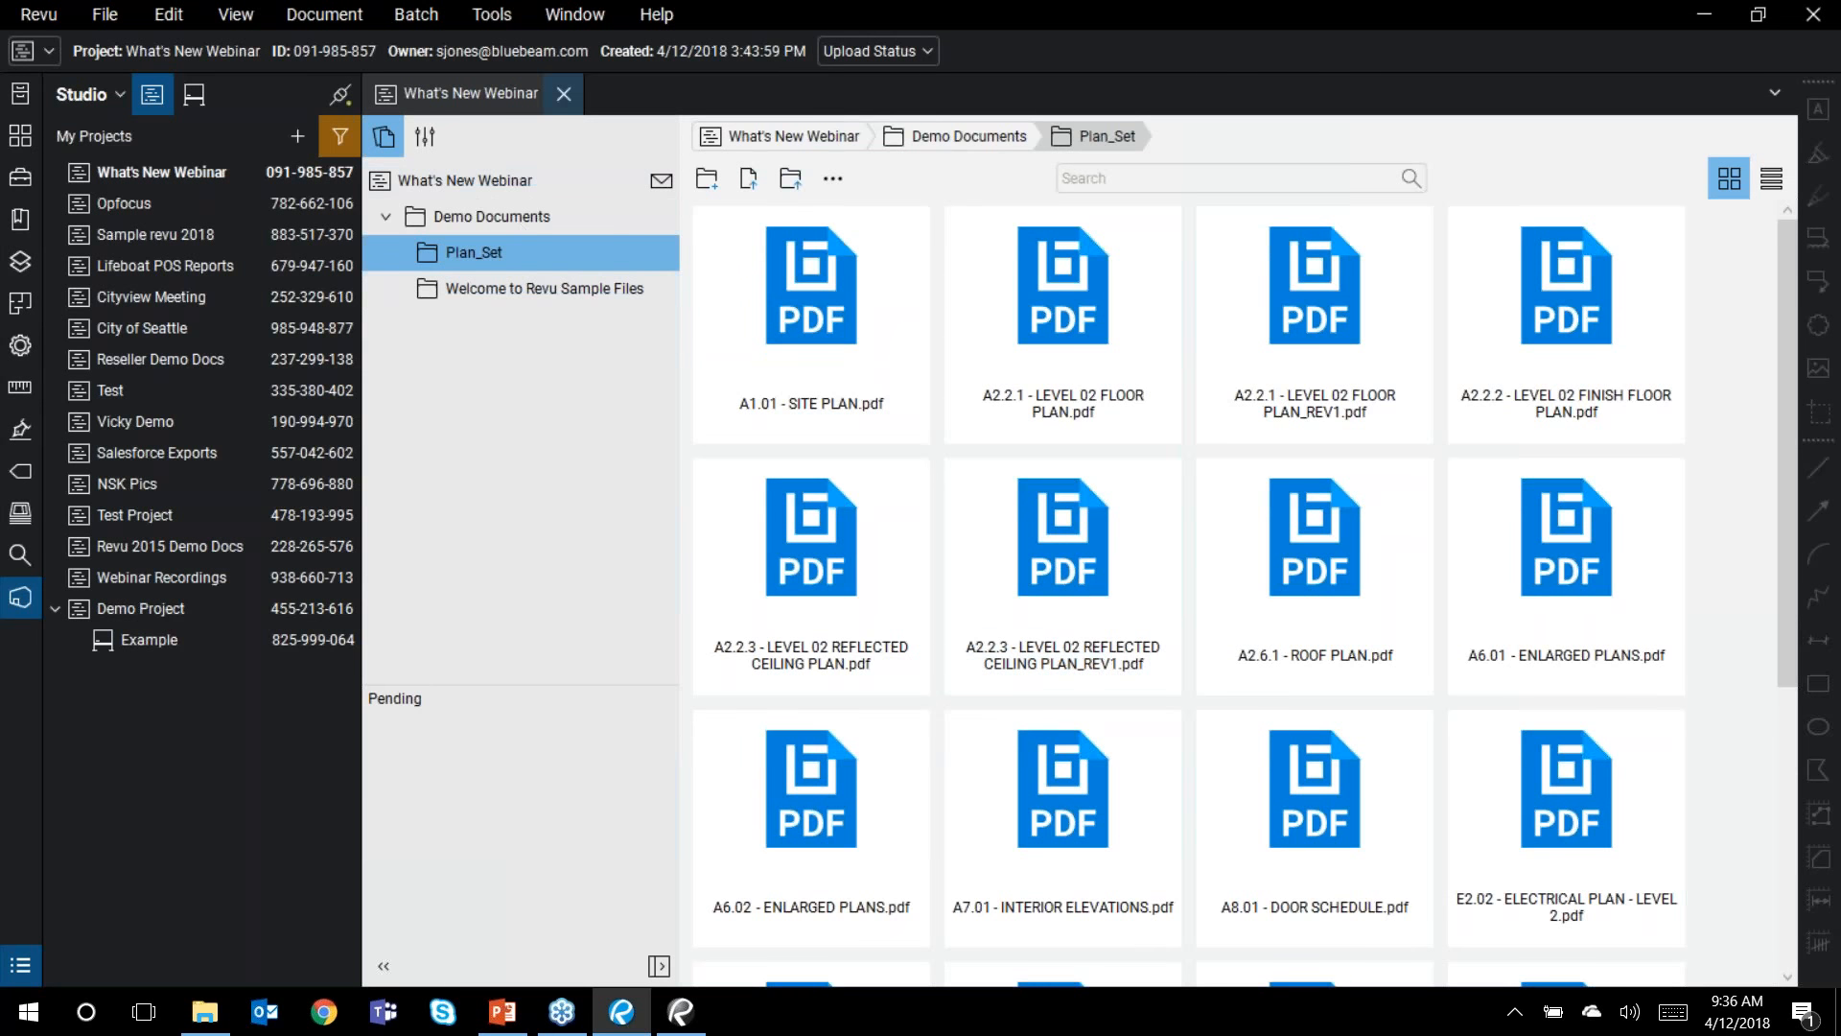
Step: Close the What's New Webinar project and join Demo Session from the Studio Sessions list
left_click(564, 94)
left_click(192, 100)
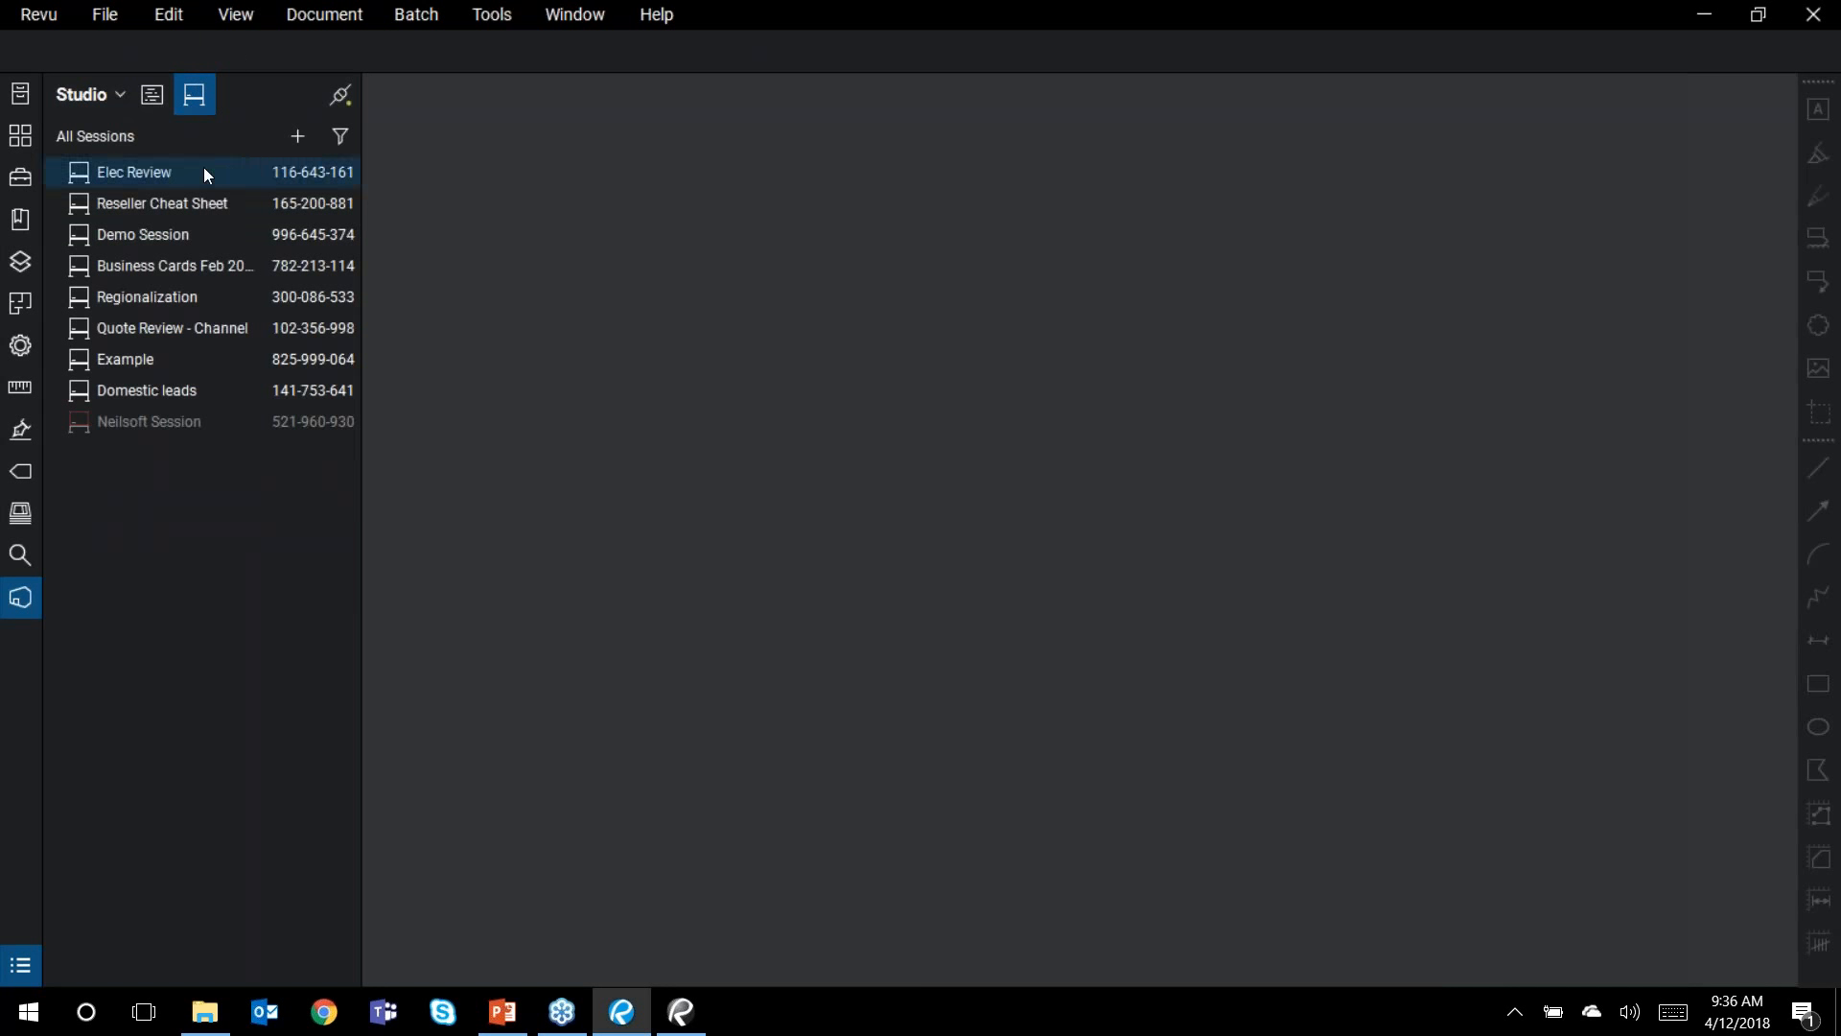
double_click(175, 238)
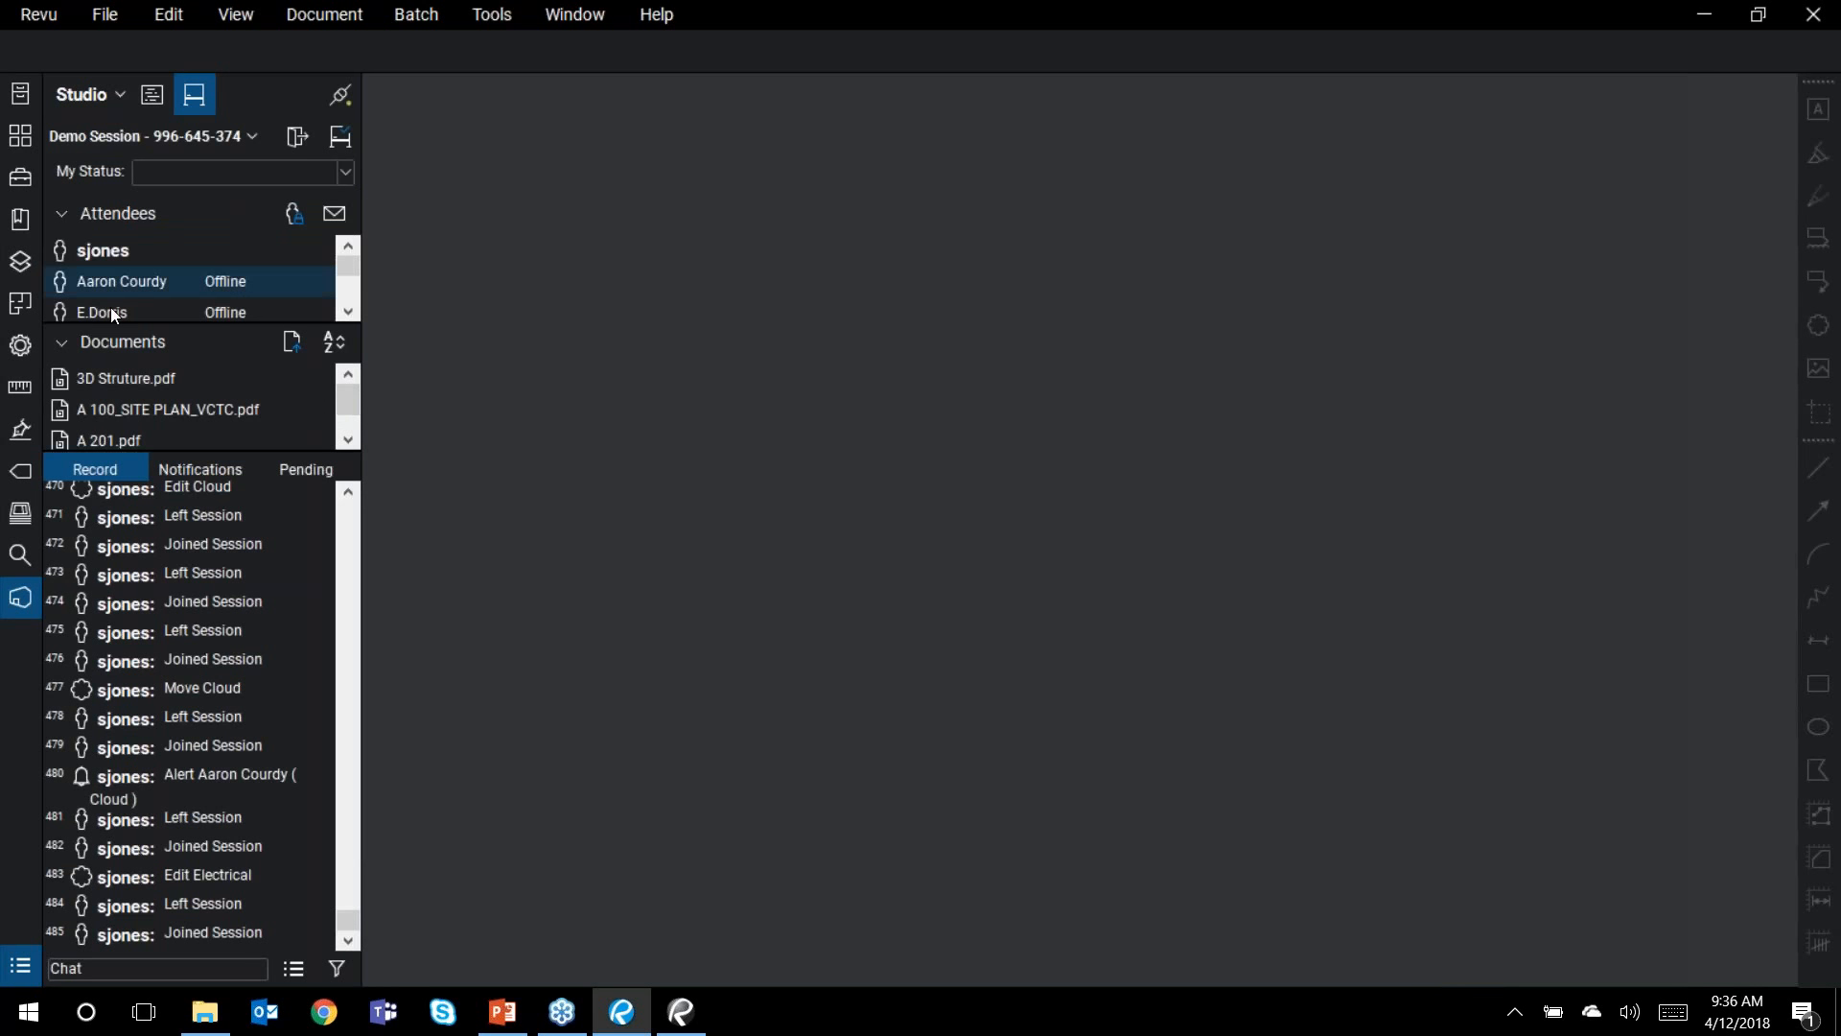
Step: View the session's A 100_SITE PLAN_VCTC.pdf, close it, and open A 201.pdf from the session documents instead
double_click(170, 407)
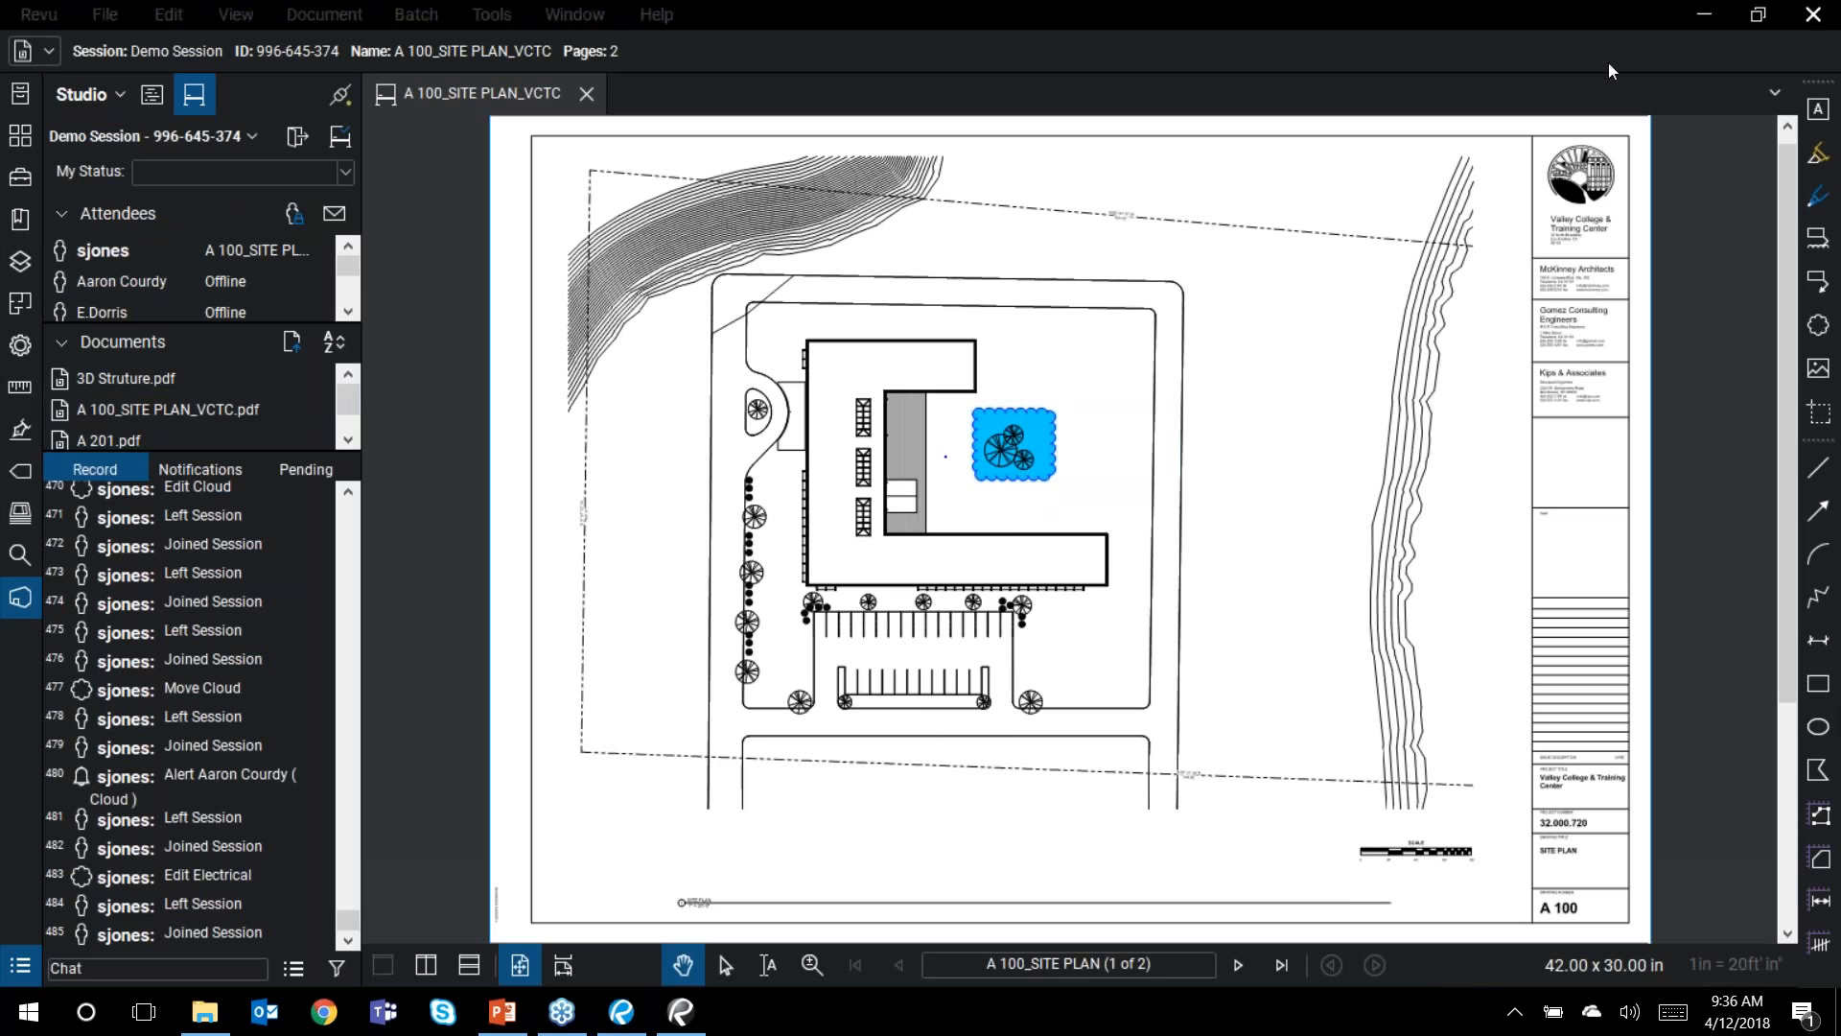
left_click(586, 93)
scroll(170, 413, "down", 1)
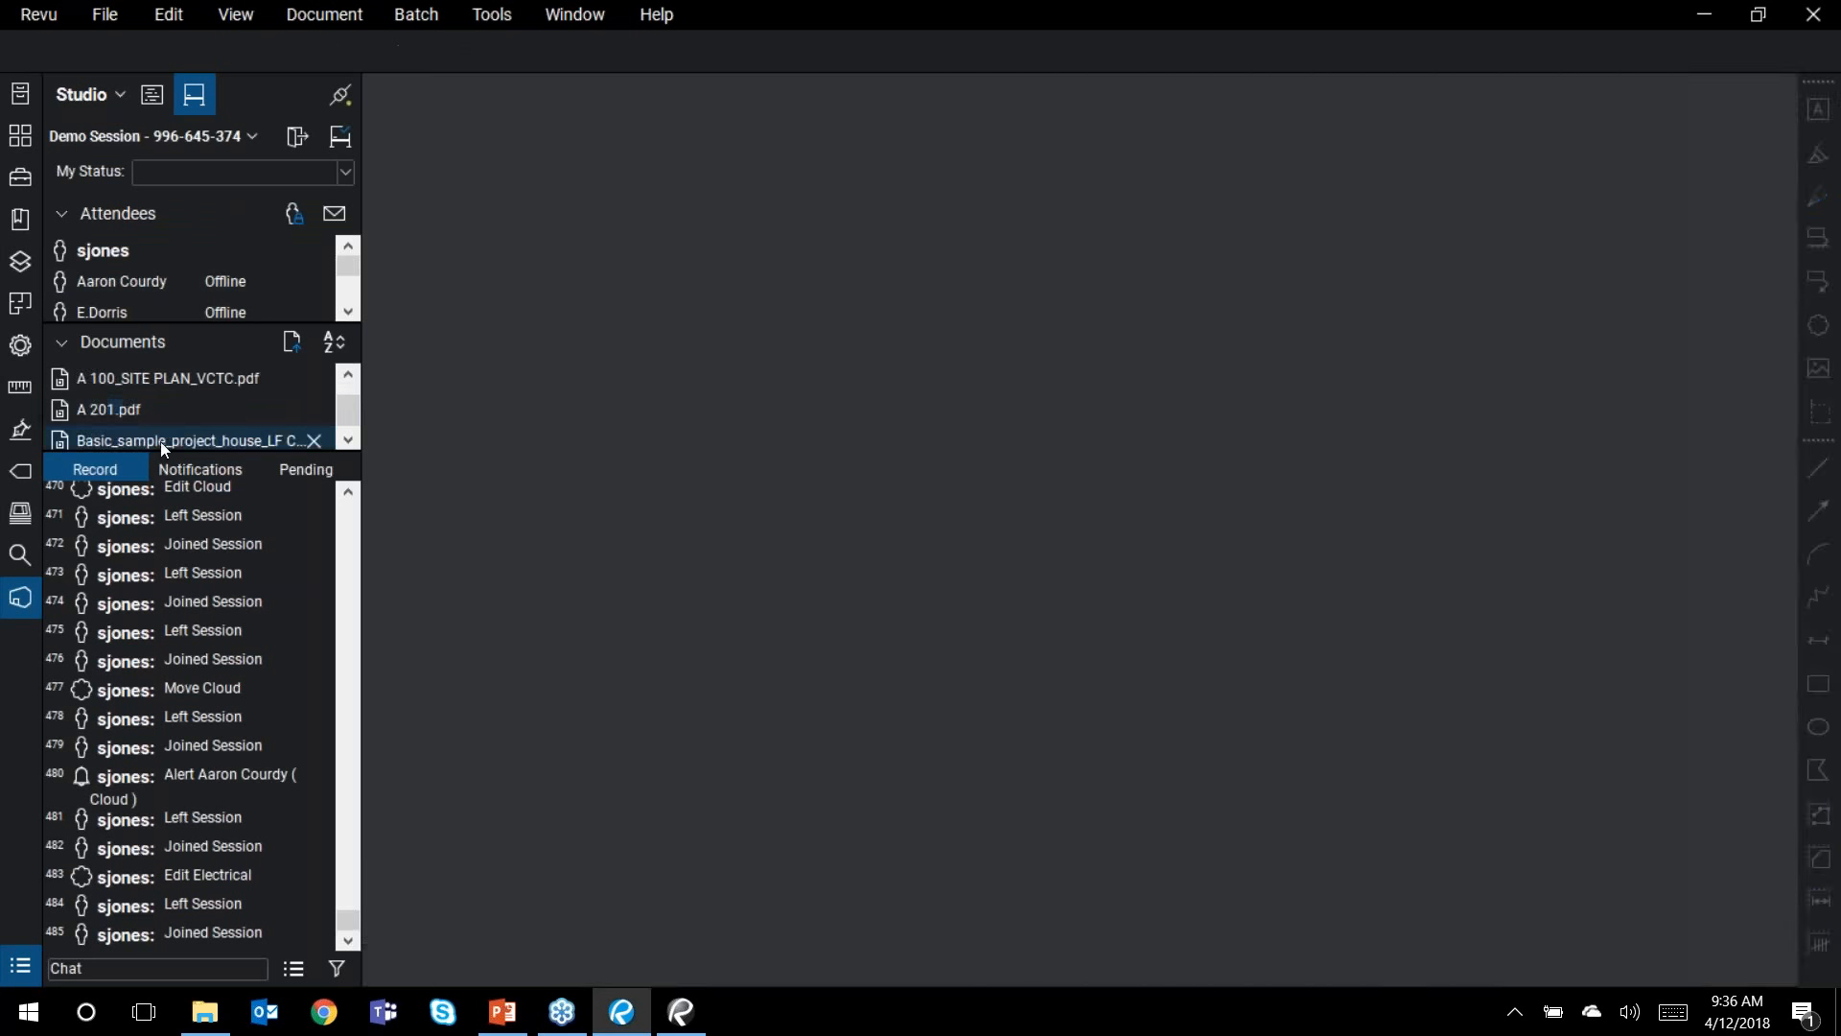
double_click(188, 402)
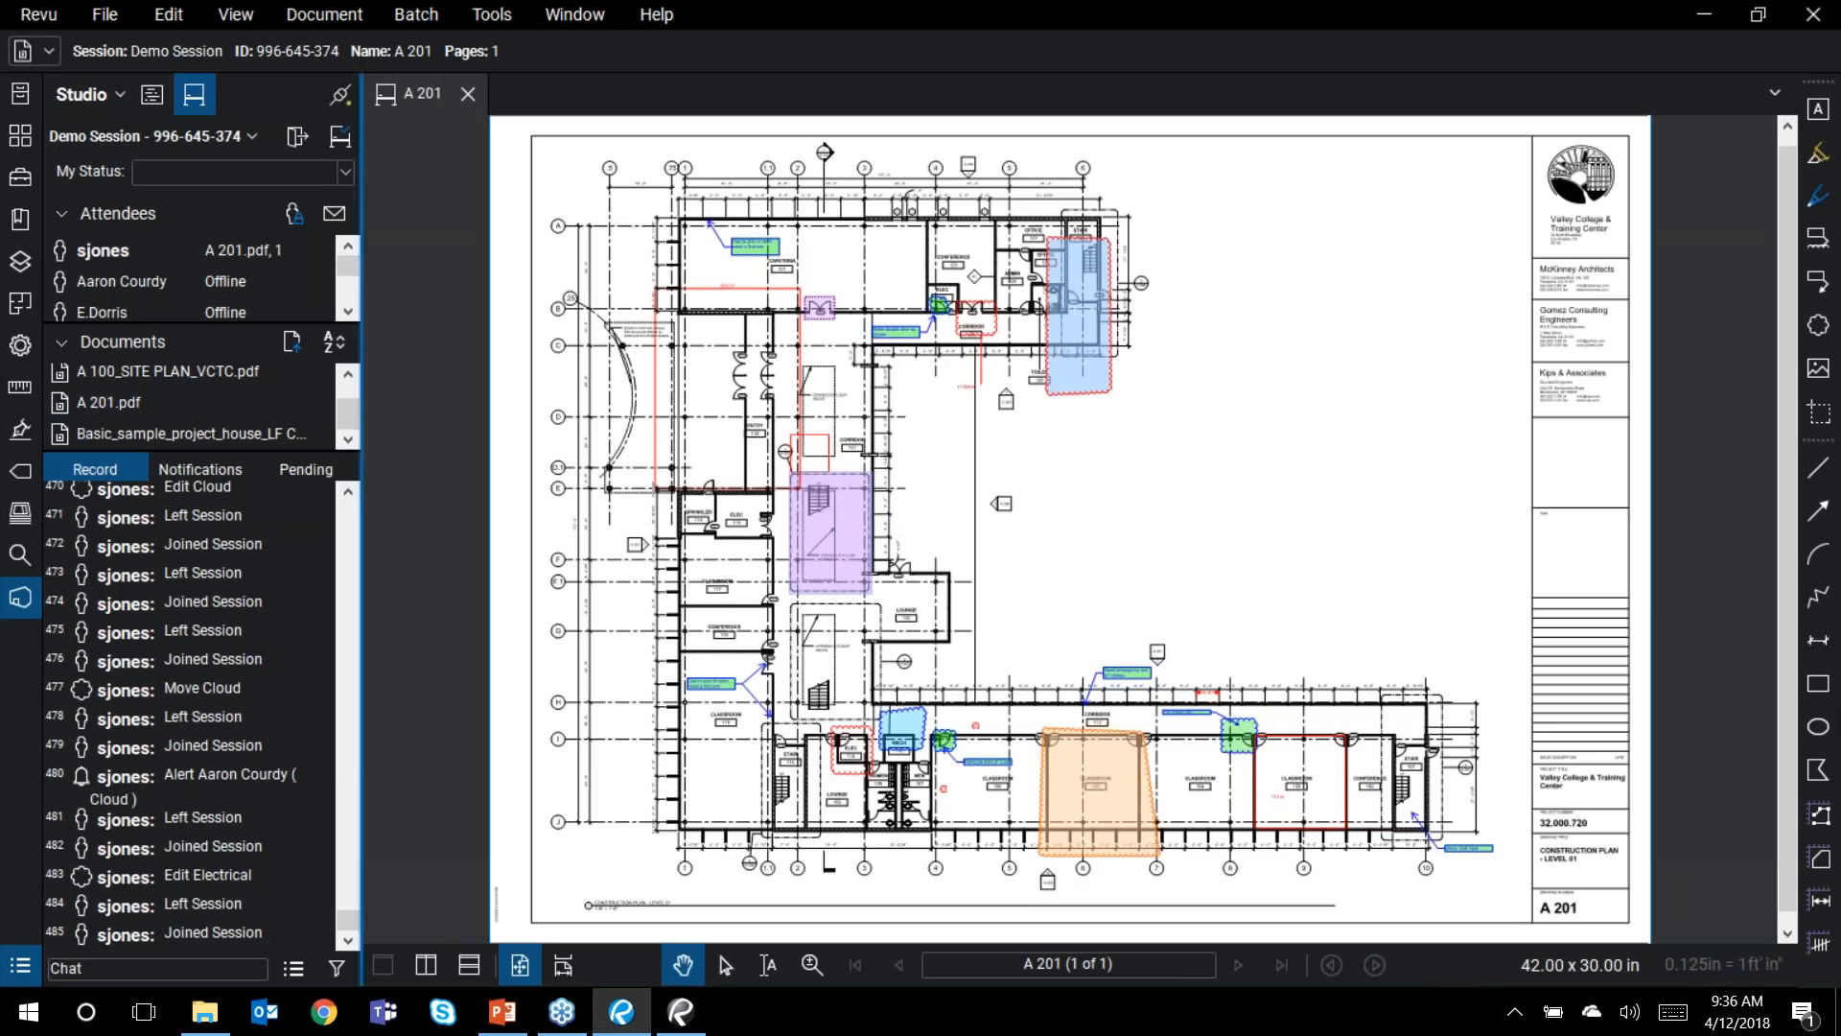
Step: Review Demo Session's invitation options and its attendee access settings, cancelling both dialogs without changes
left_click(329, 217)
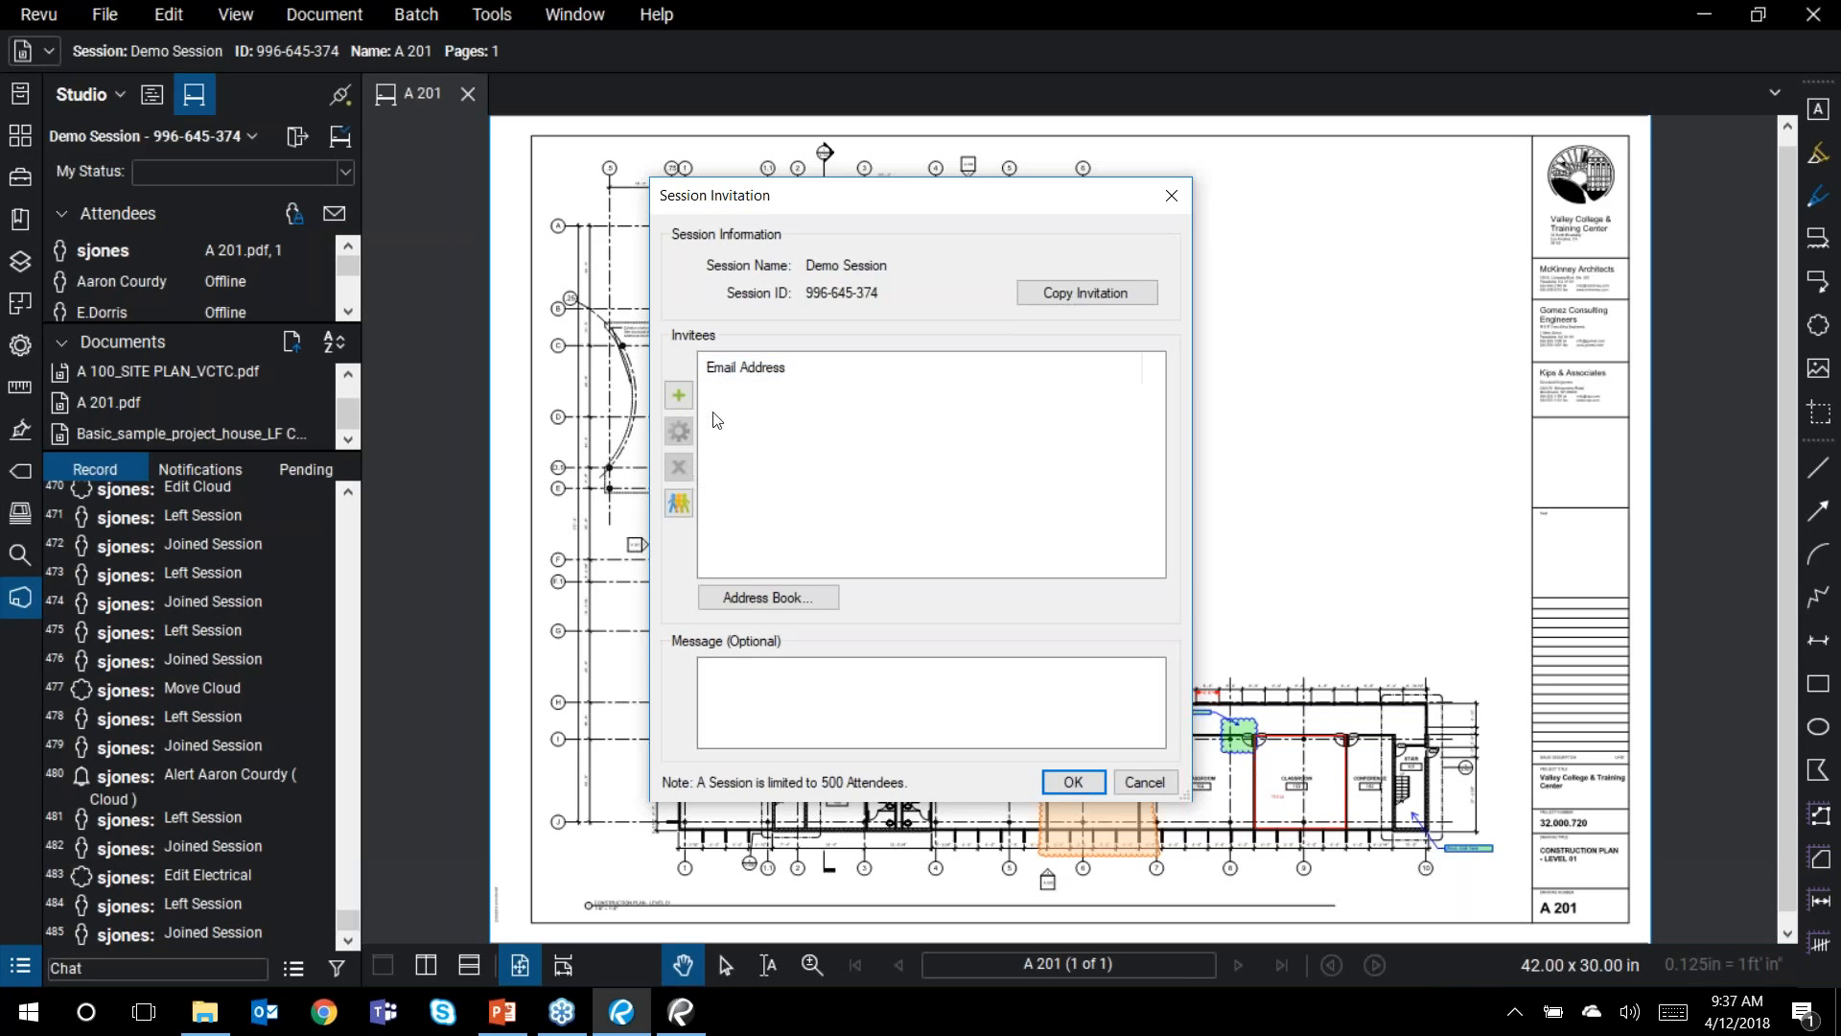
left_click(681, 397)
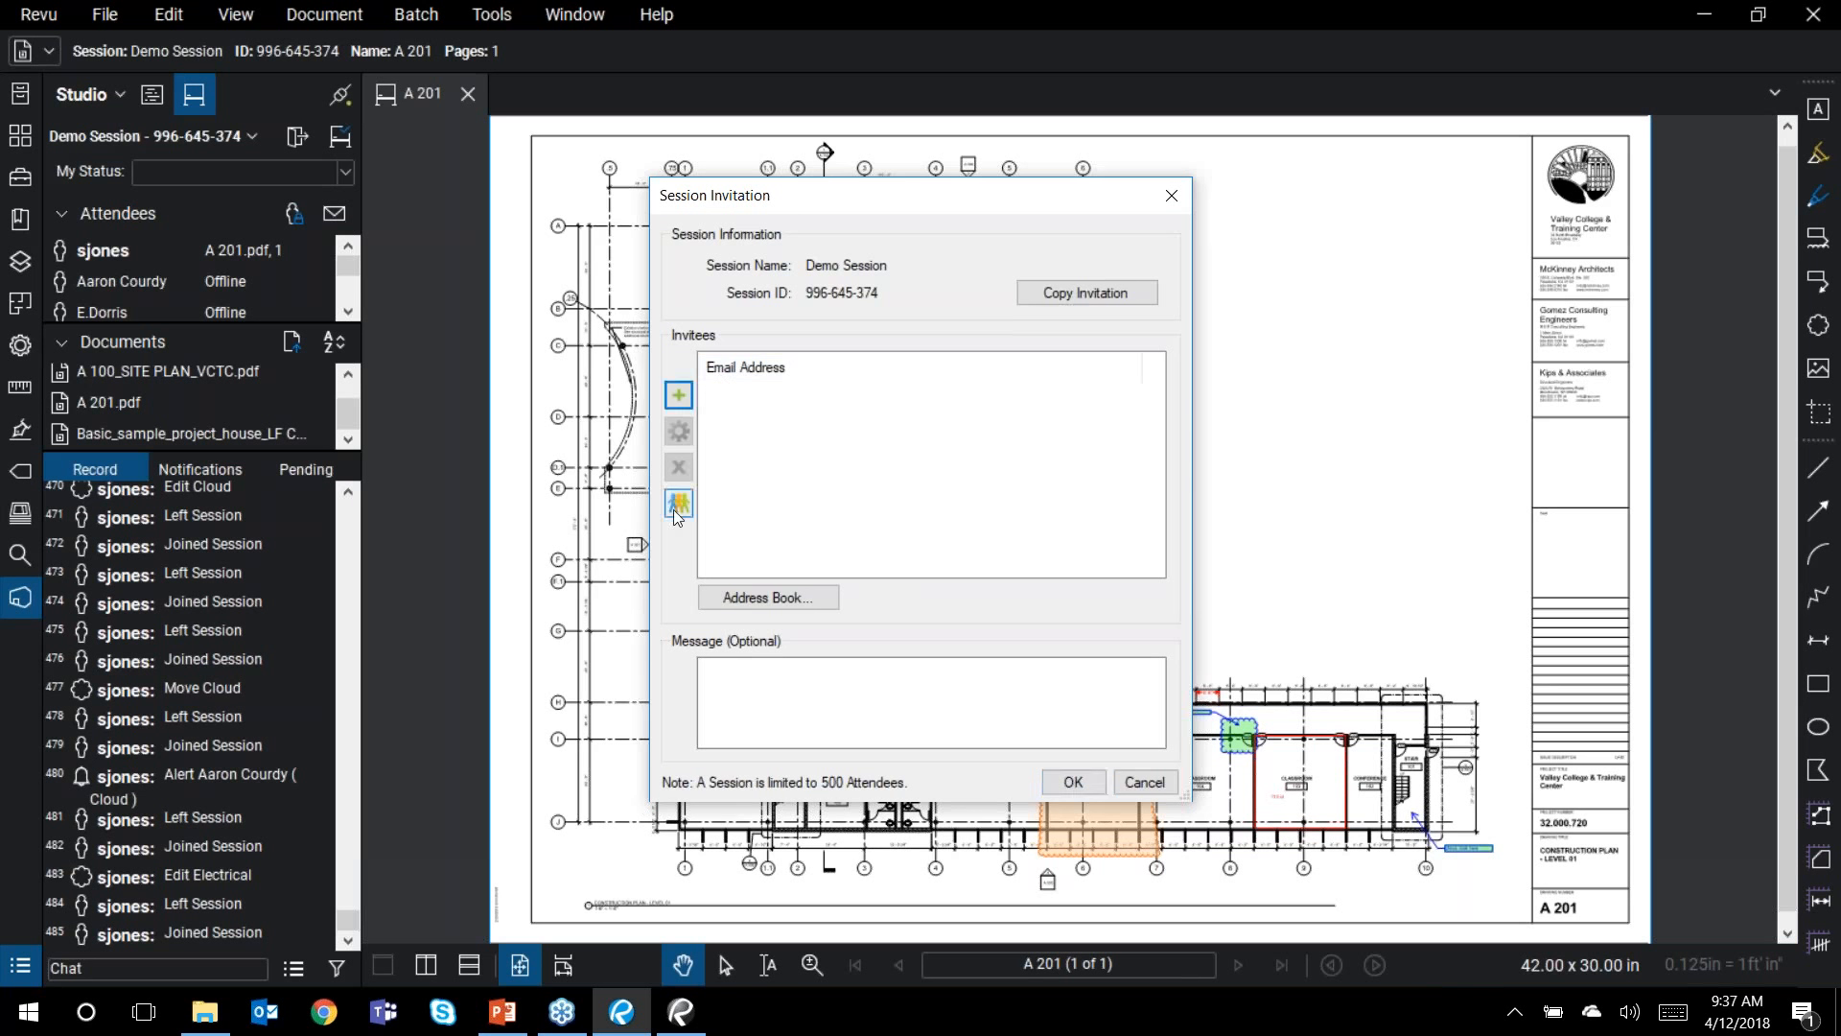
left_click(1144, 781)
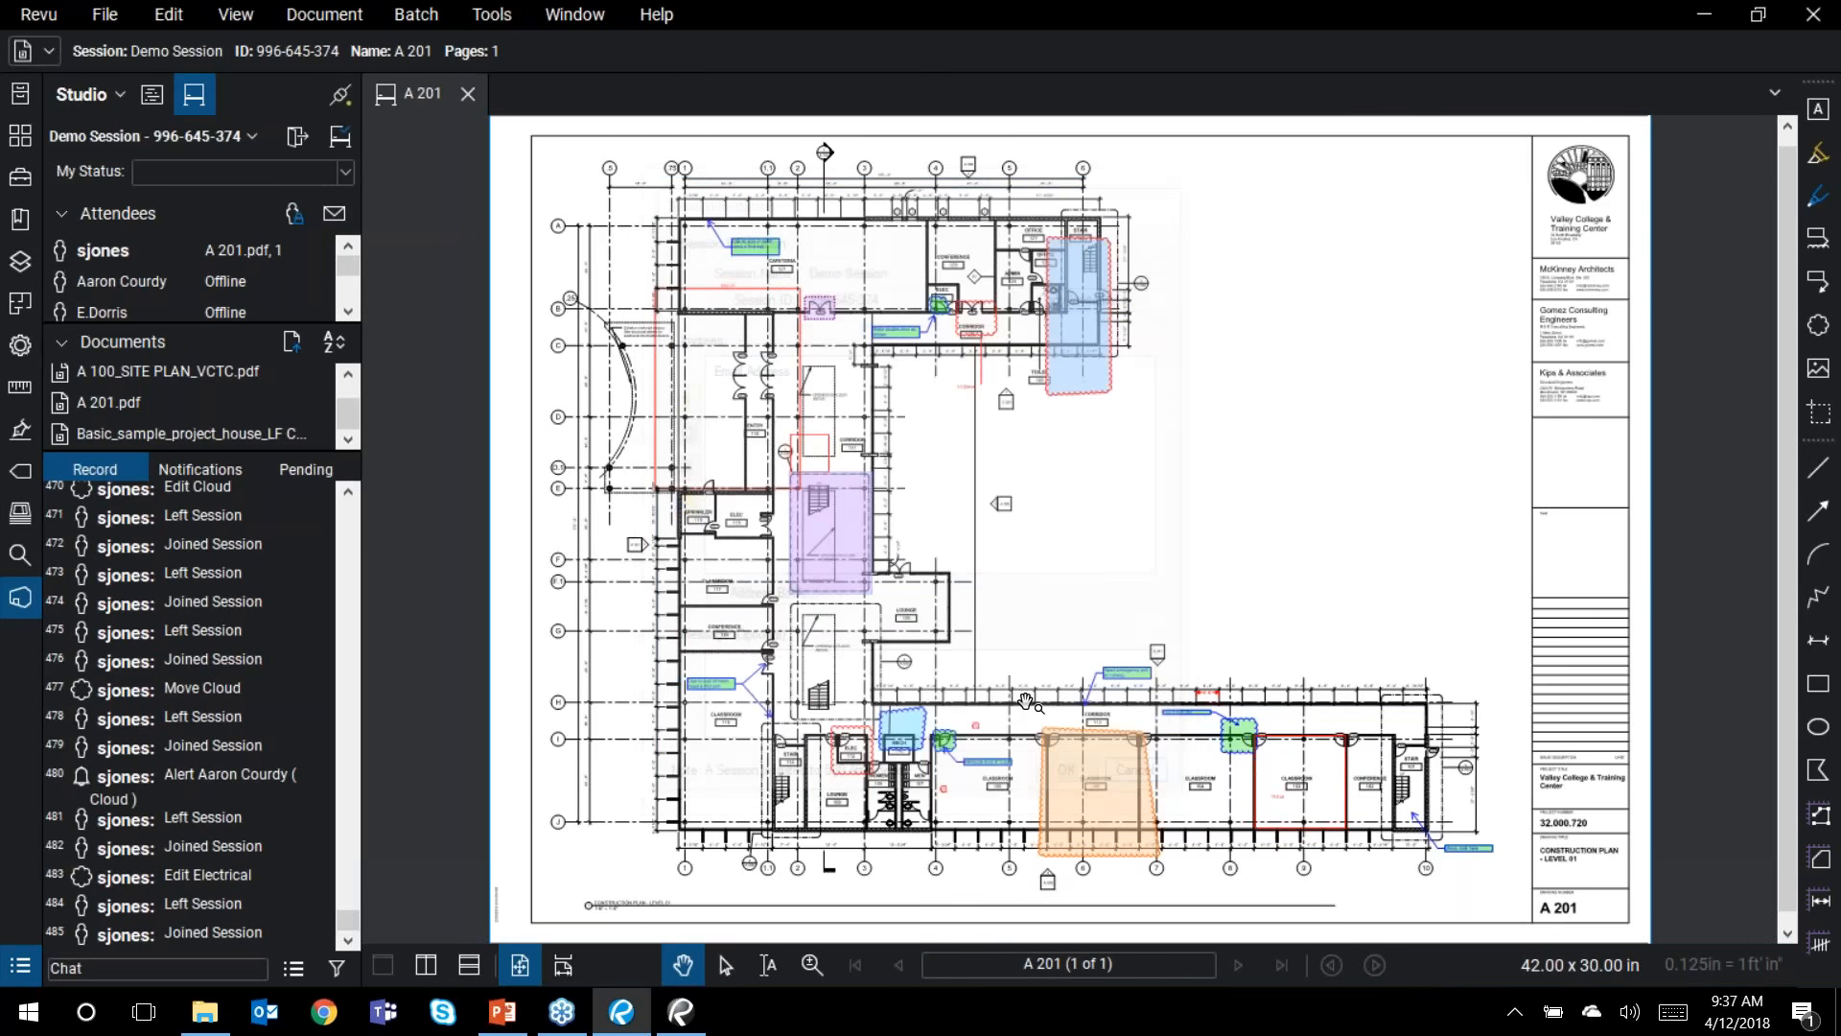
left_click(294, 211)
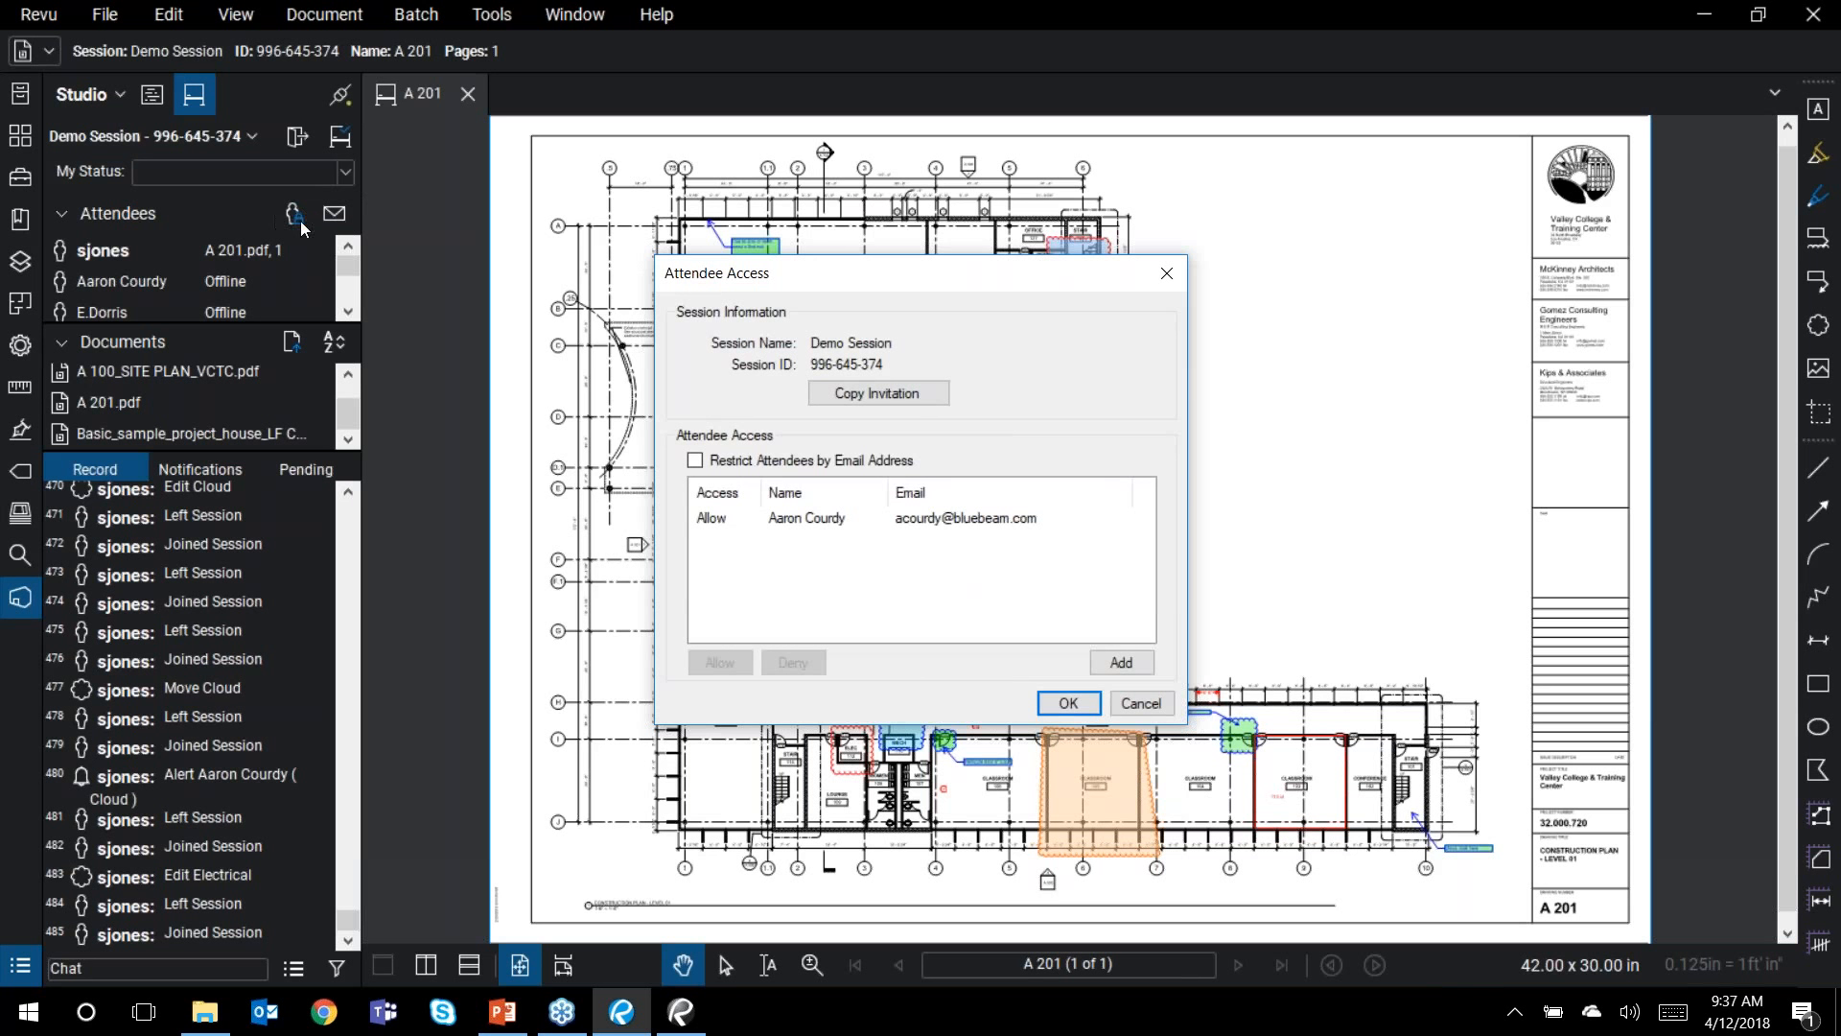
left_click(745, 519)
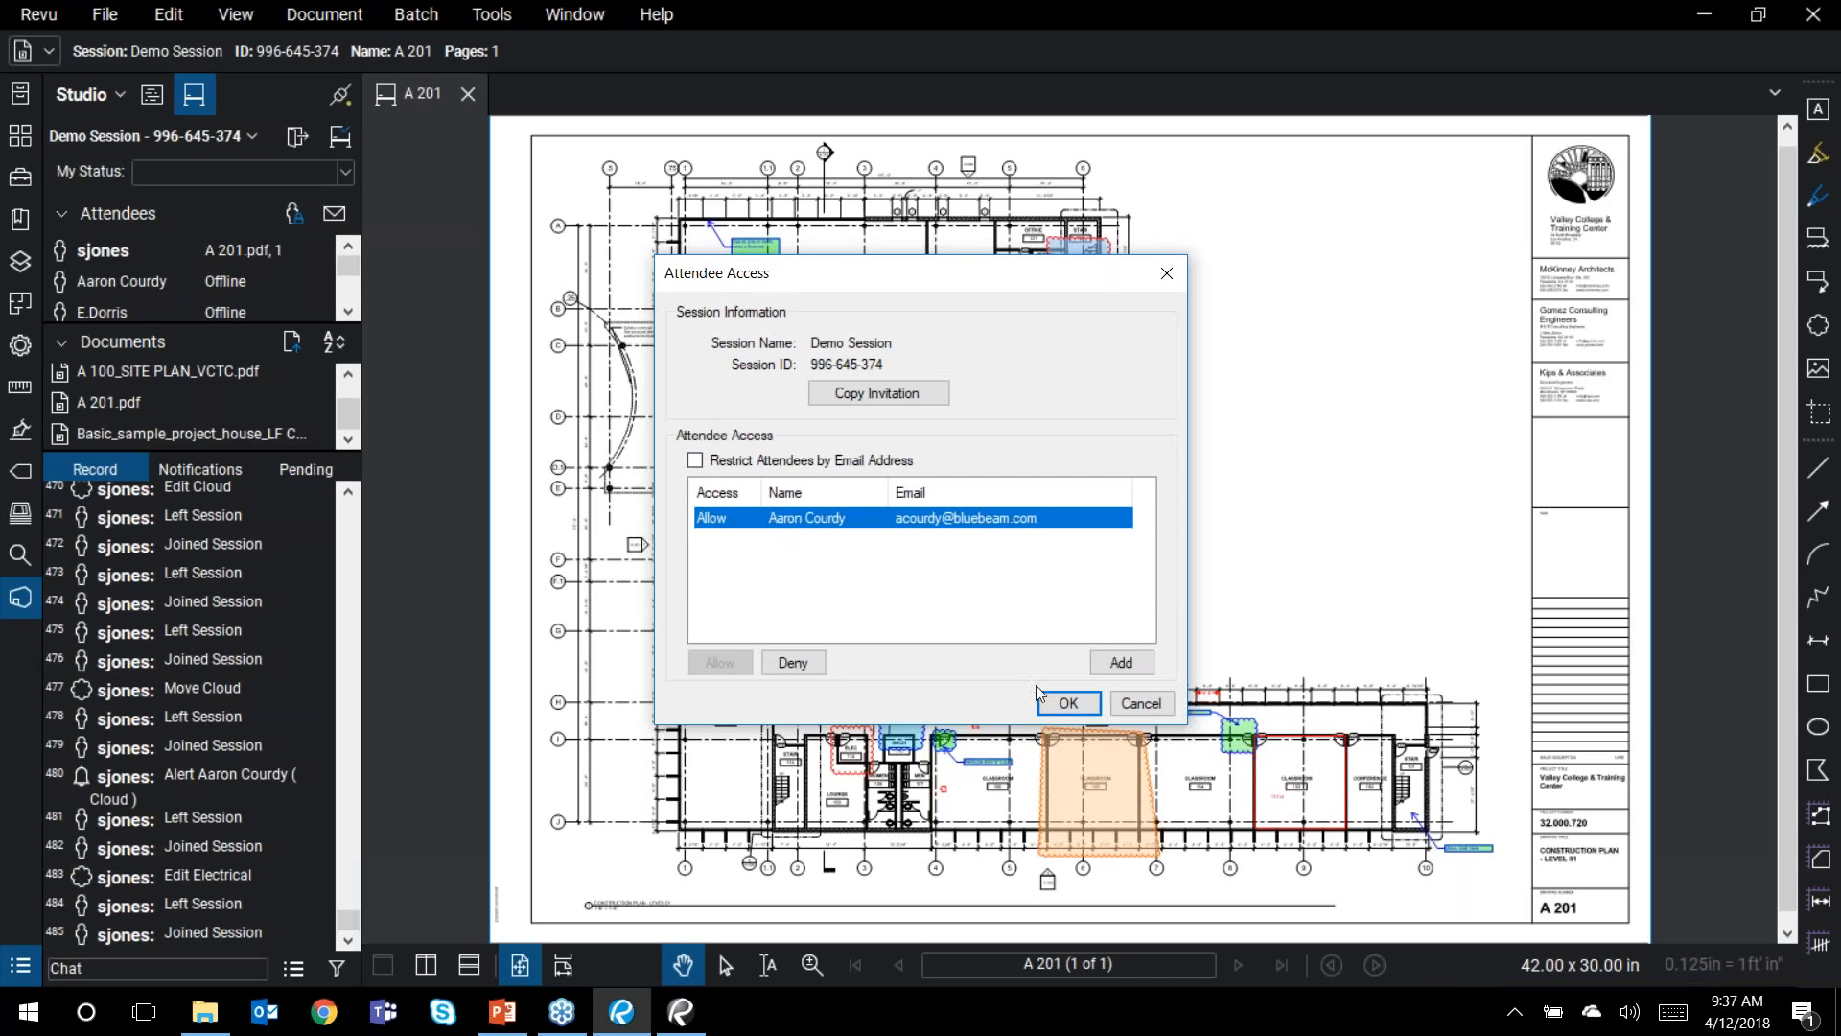
left_click(1133, 702)
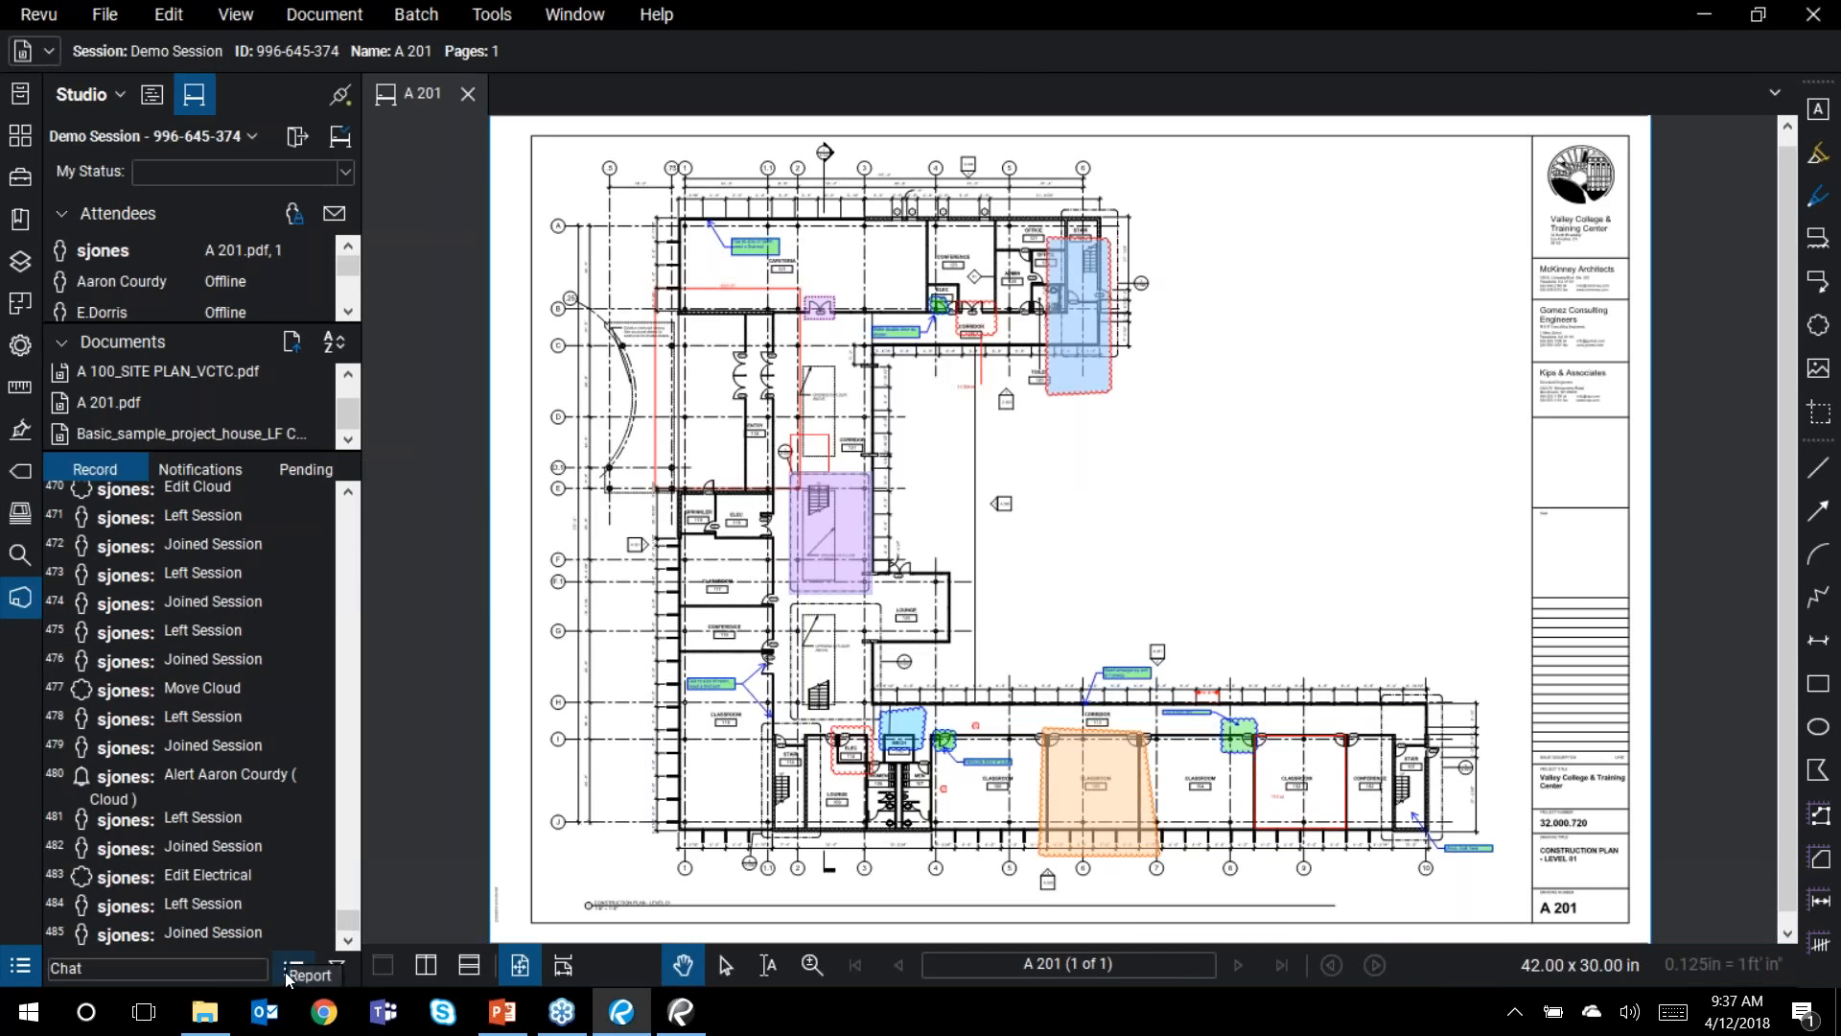
Step: View the session record's filter categories and choose Chat
left_click(335, 968)
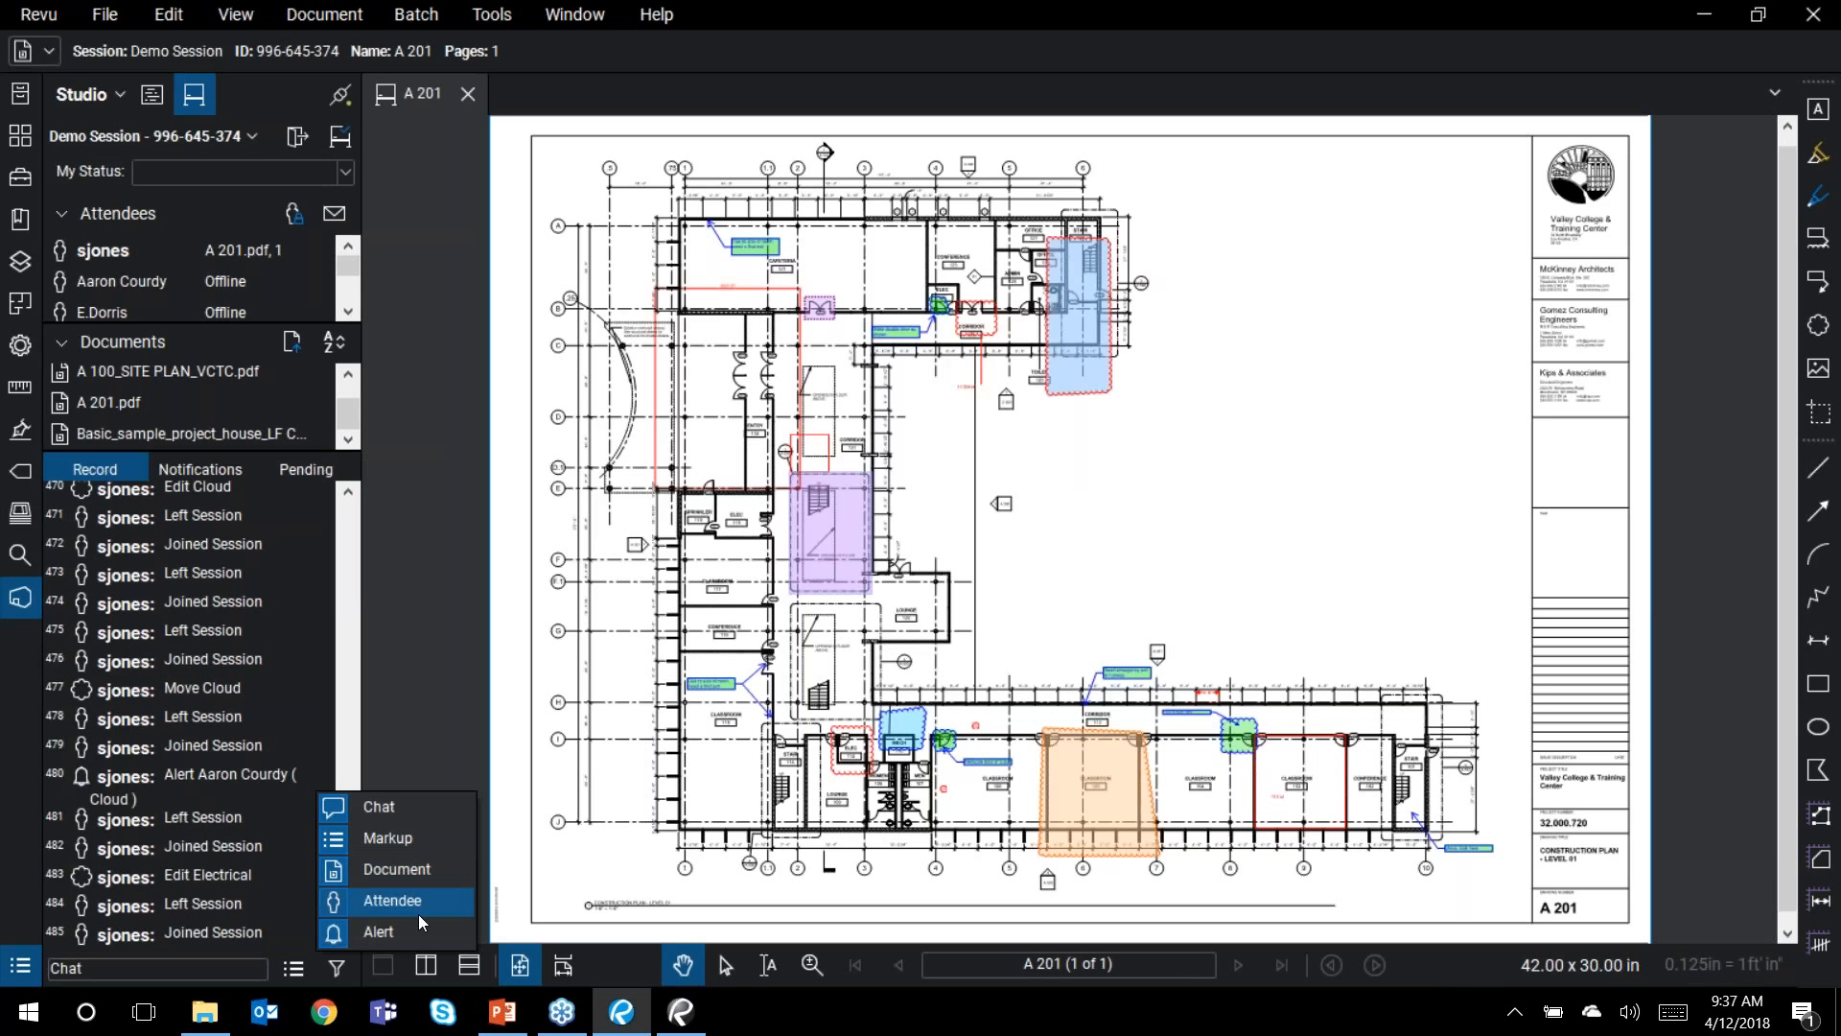
left_click(424, 807)
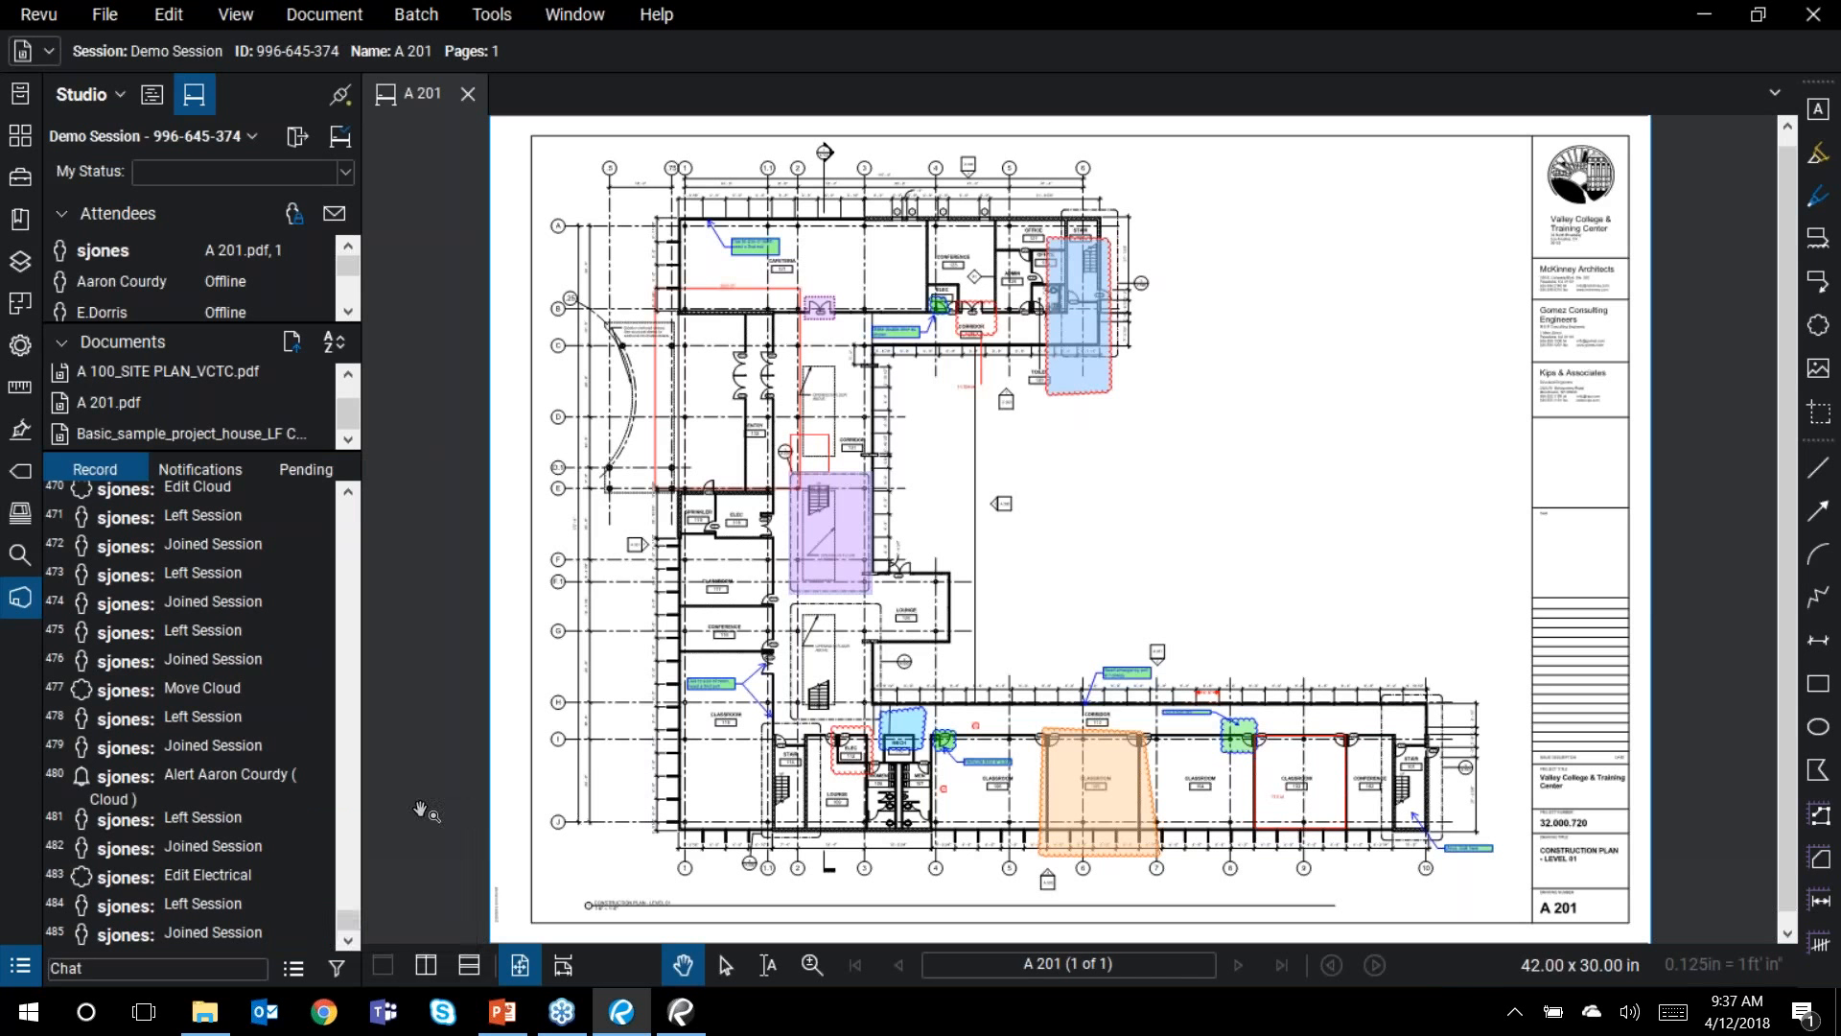
Step: Hide the Document, Attendee and Alert entries in the session record, leaving only the Markup category
left_click(337, 967)
left_click(383, 870)
left_click(337, 966)
left_click(392, 900)
left_click(334, 967)
left_click(384, 933)
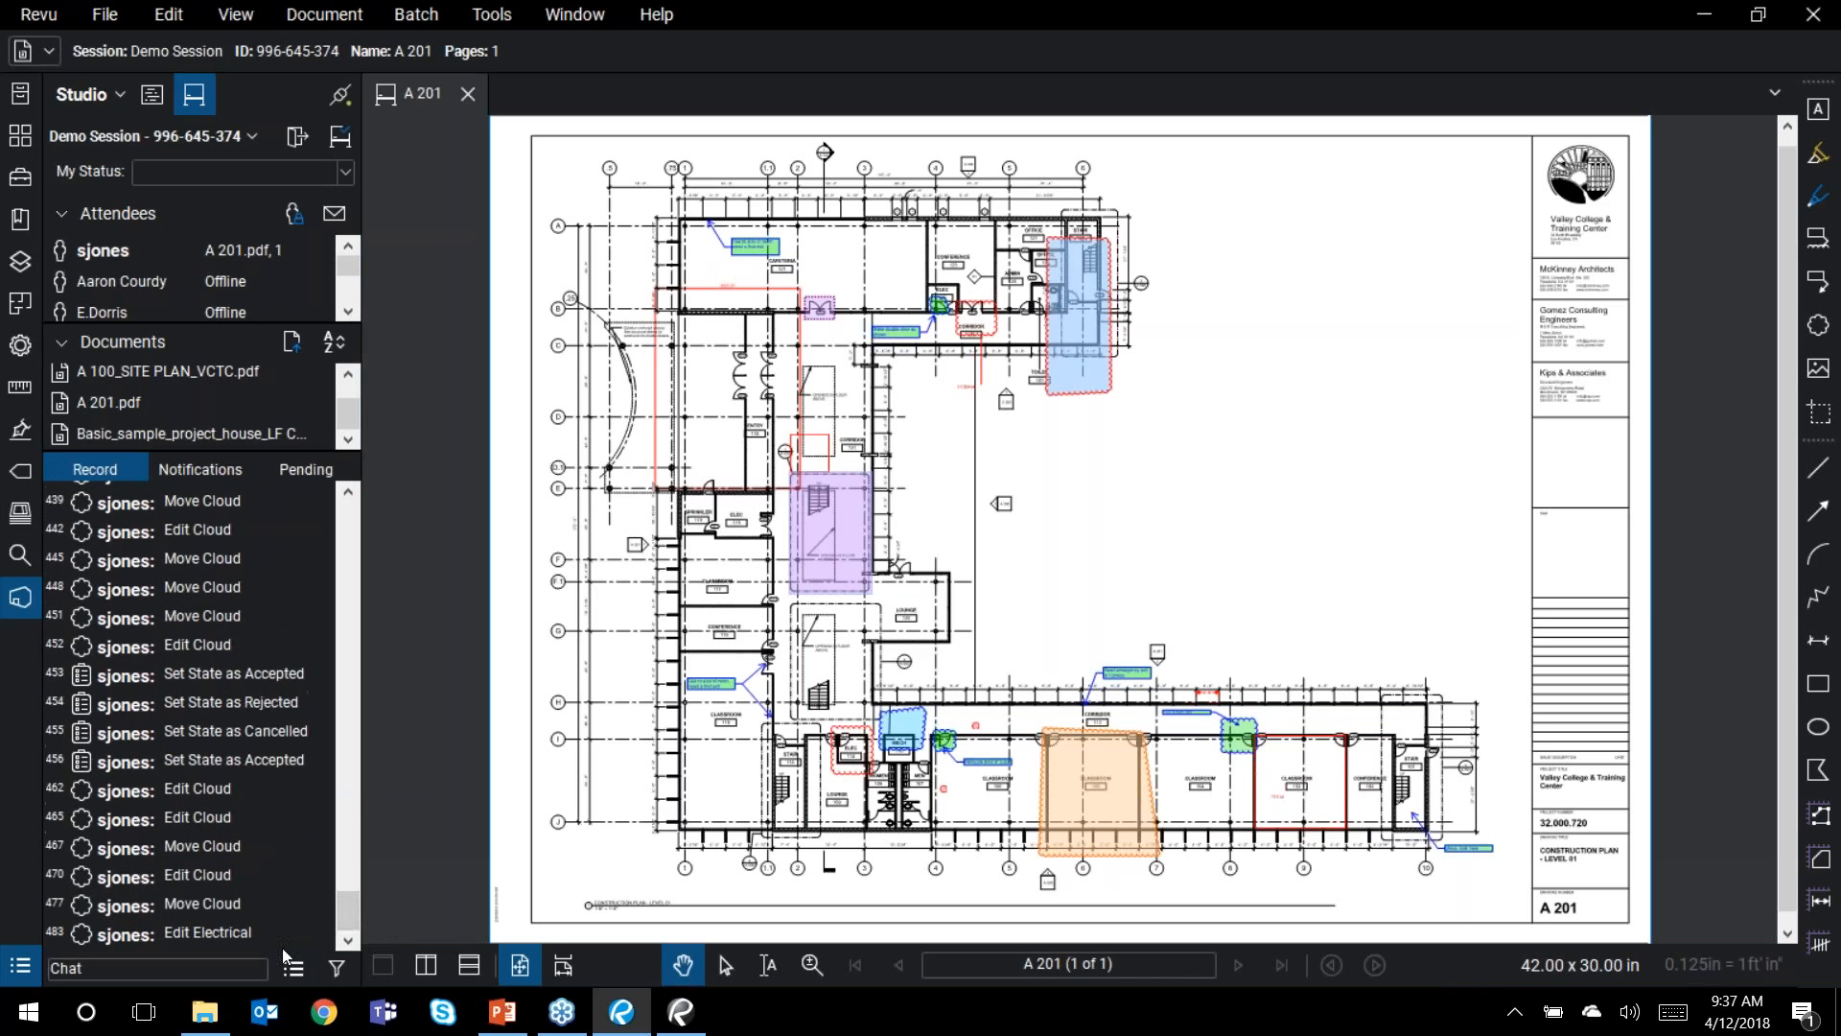
Step: Restore the Chat, Document, Attendee and Alert categories in the session record filter
left_click(336, 966)
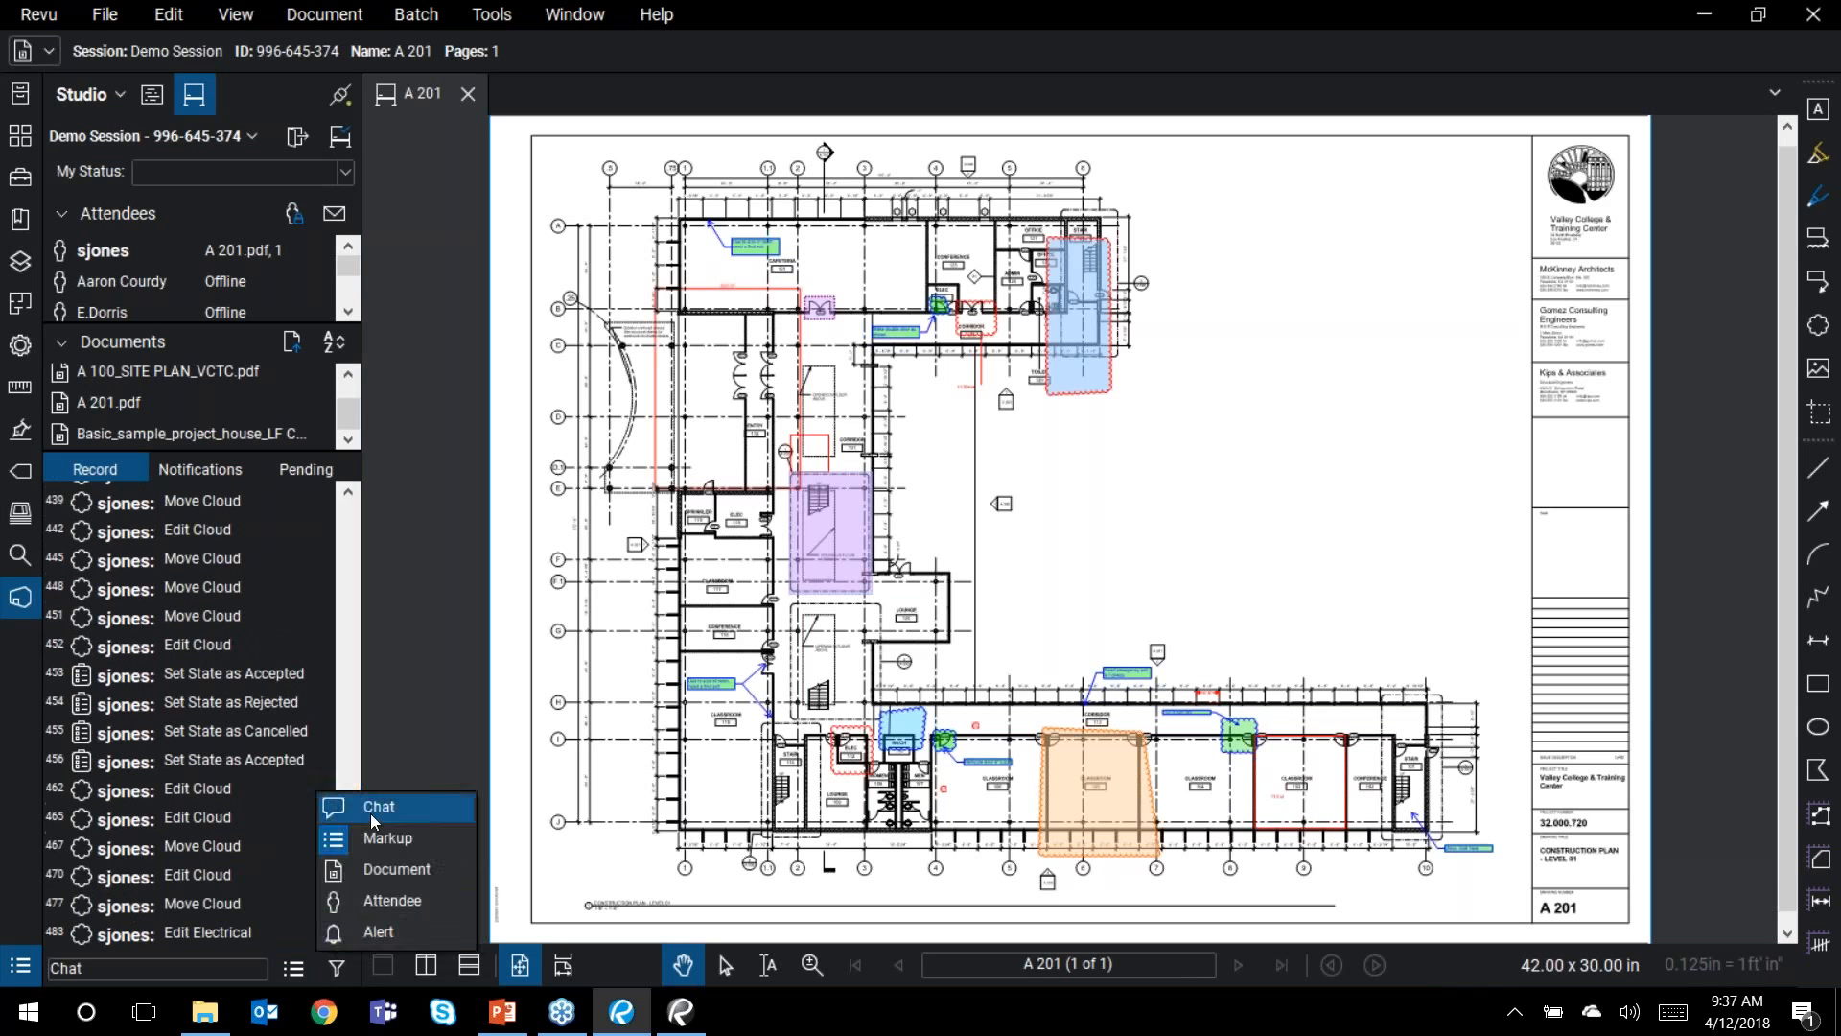
left_click(378, 806)
left_click(336, 967)
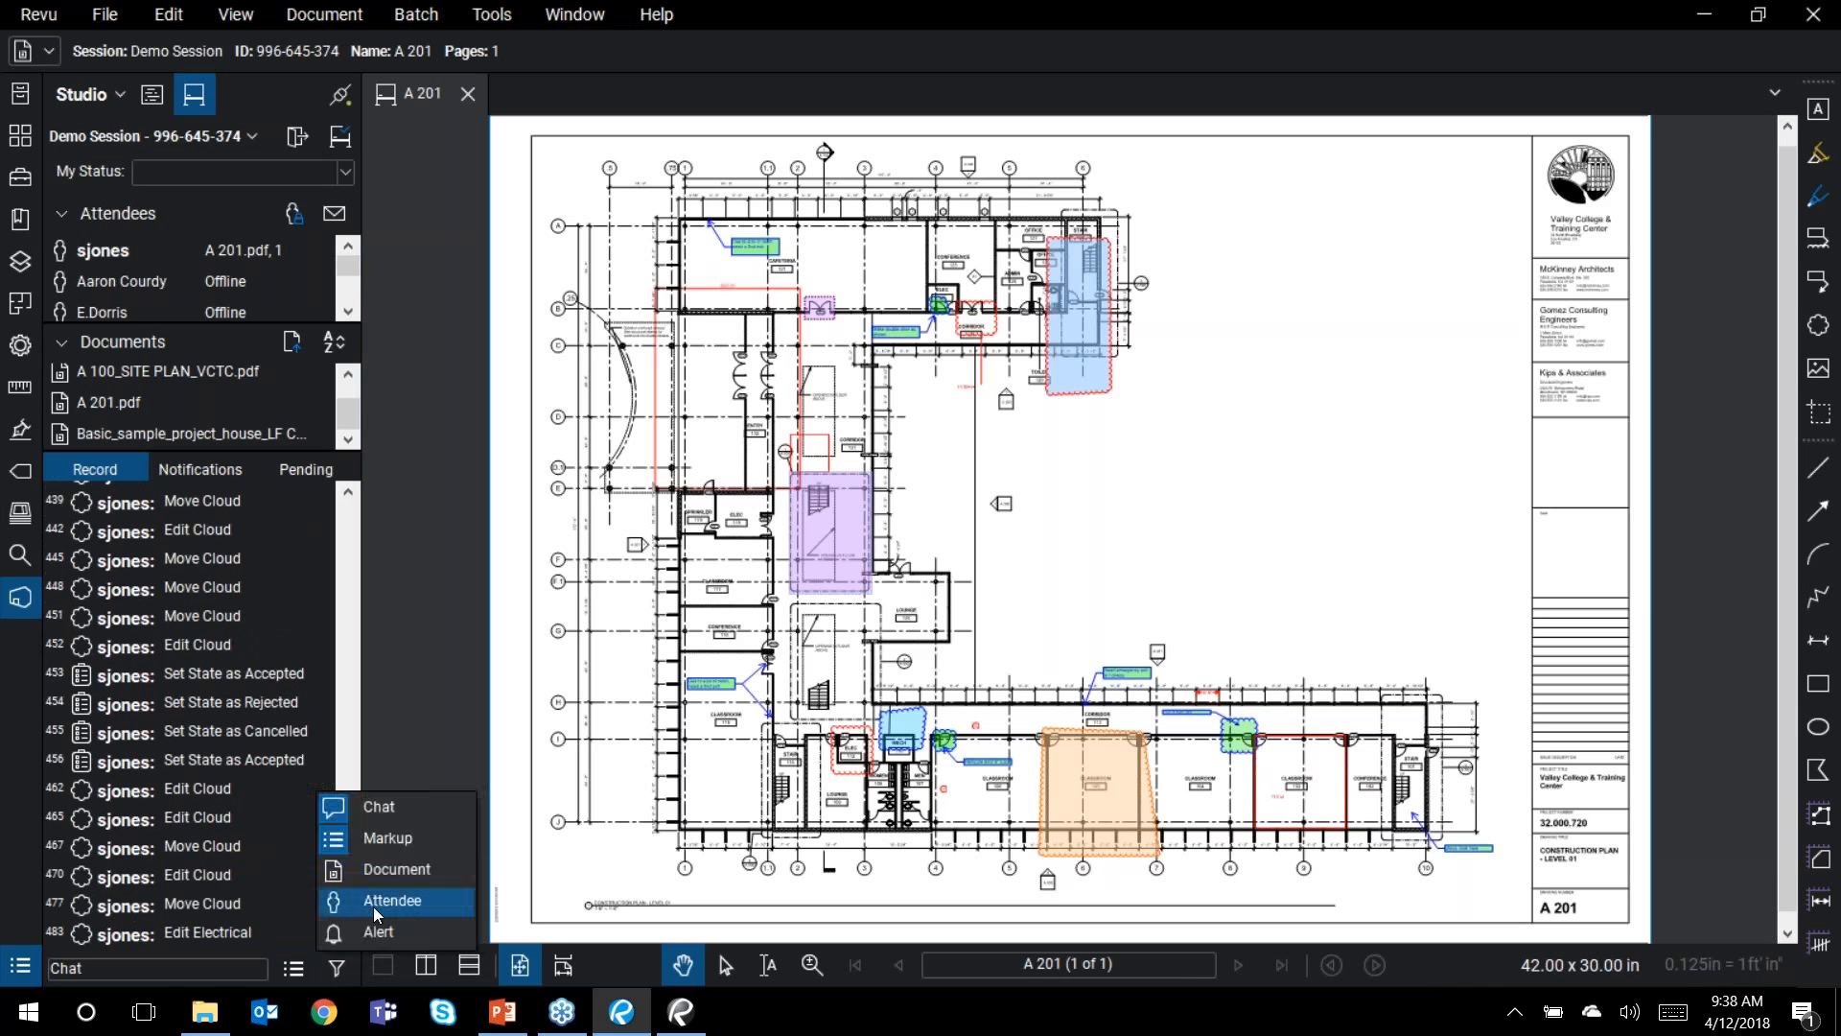
left_click(384, 869)
left_click(336, 967)
left_click(370, 906)
left_click(337, 966)
left_click(379, 931)
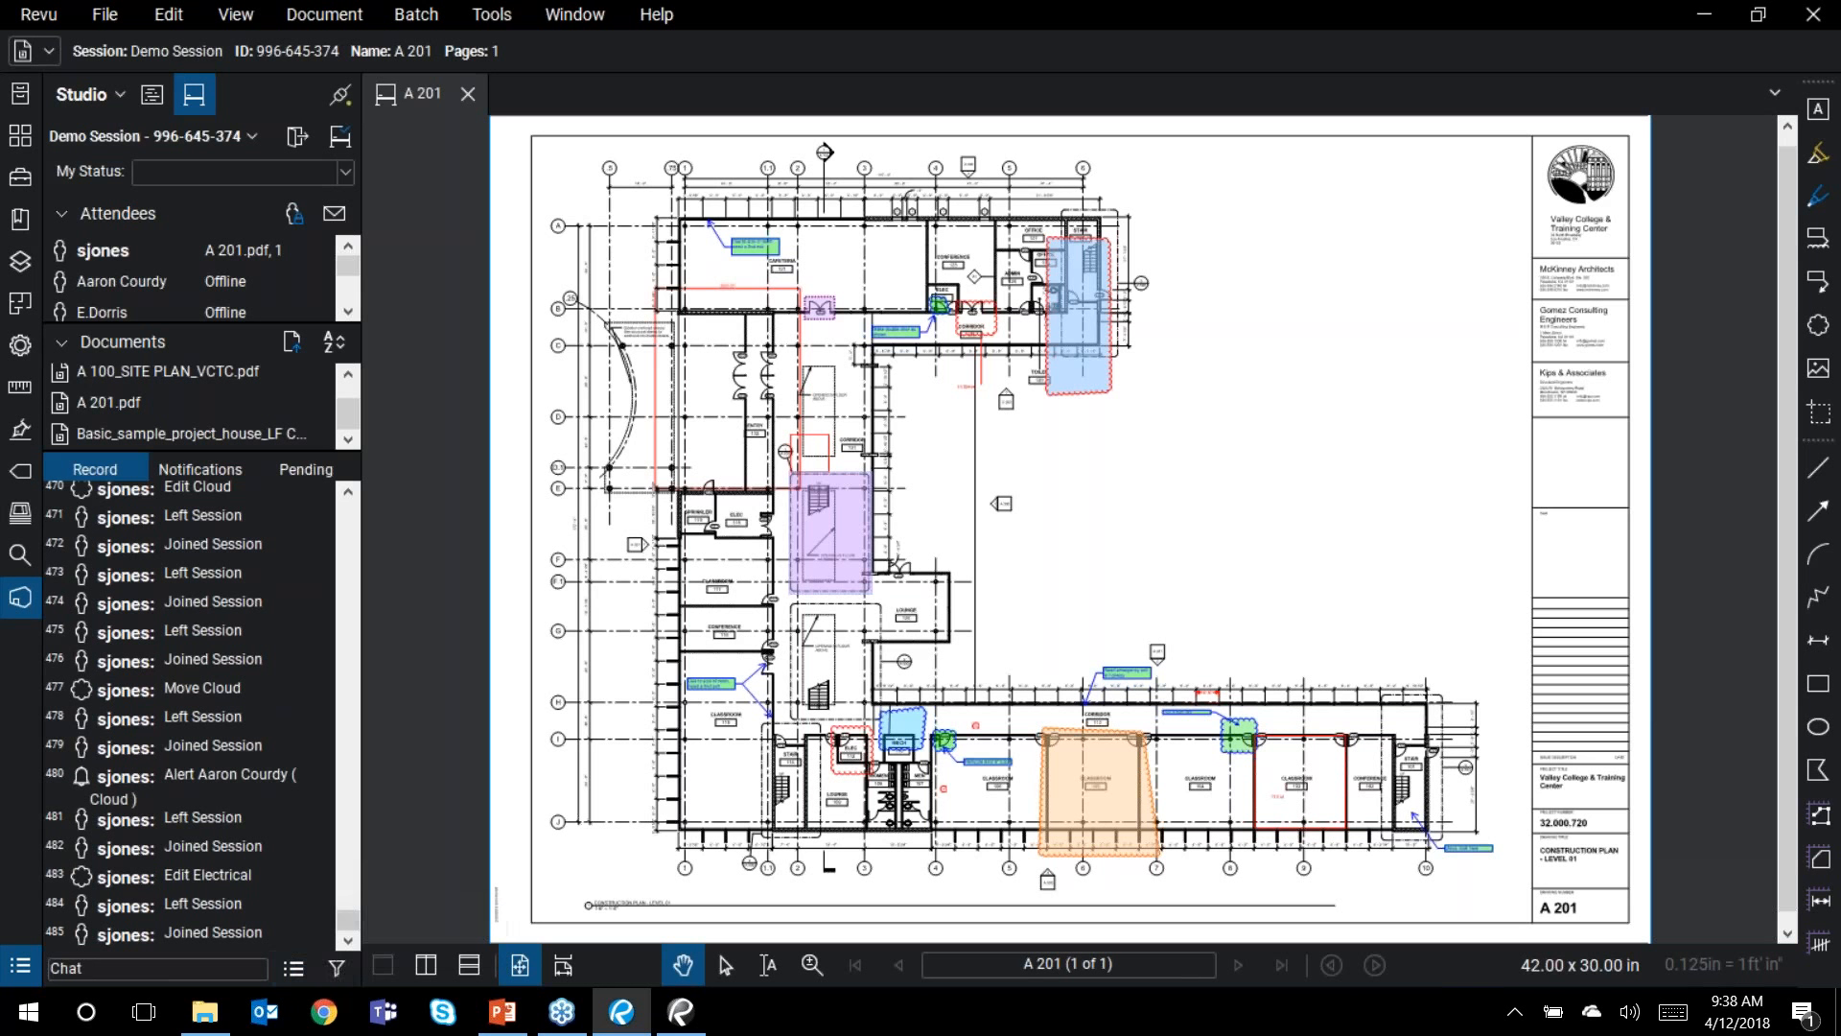
Step: Review the session report options without creating a report, and close the A 201 drawing
left_click(293, 968)
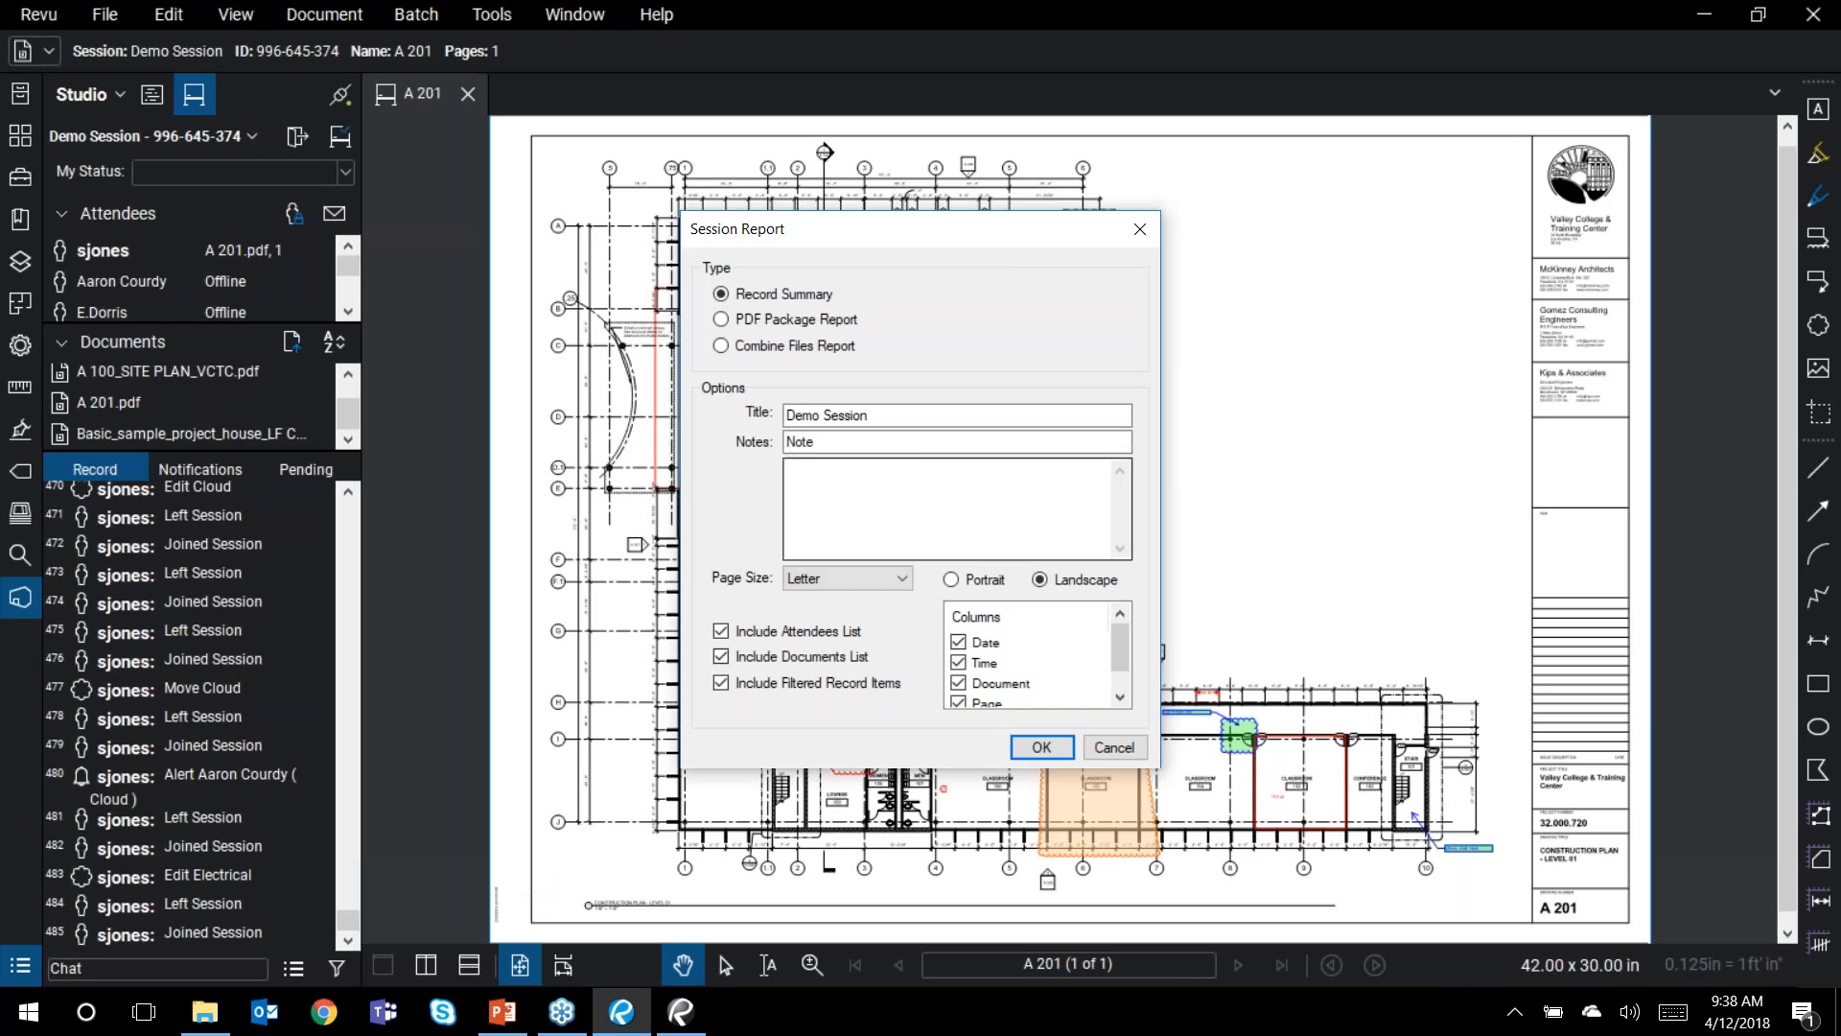
left_click(1120, 747)
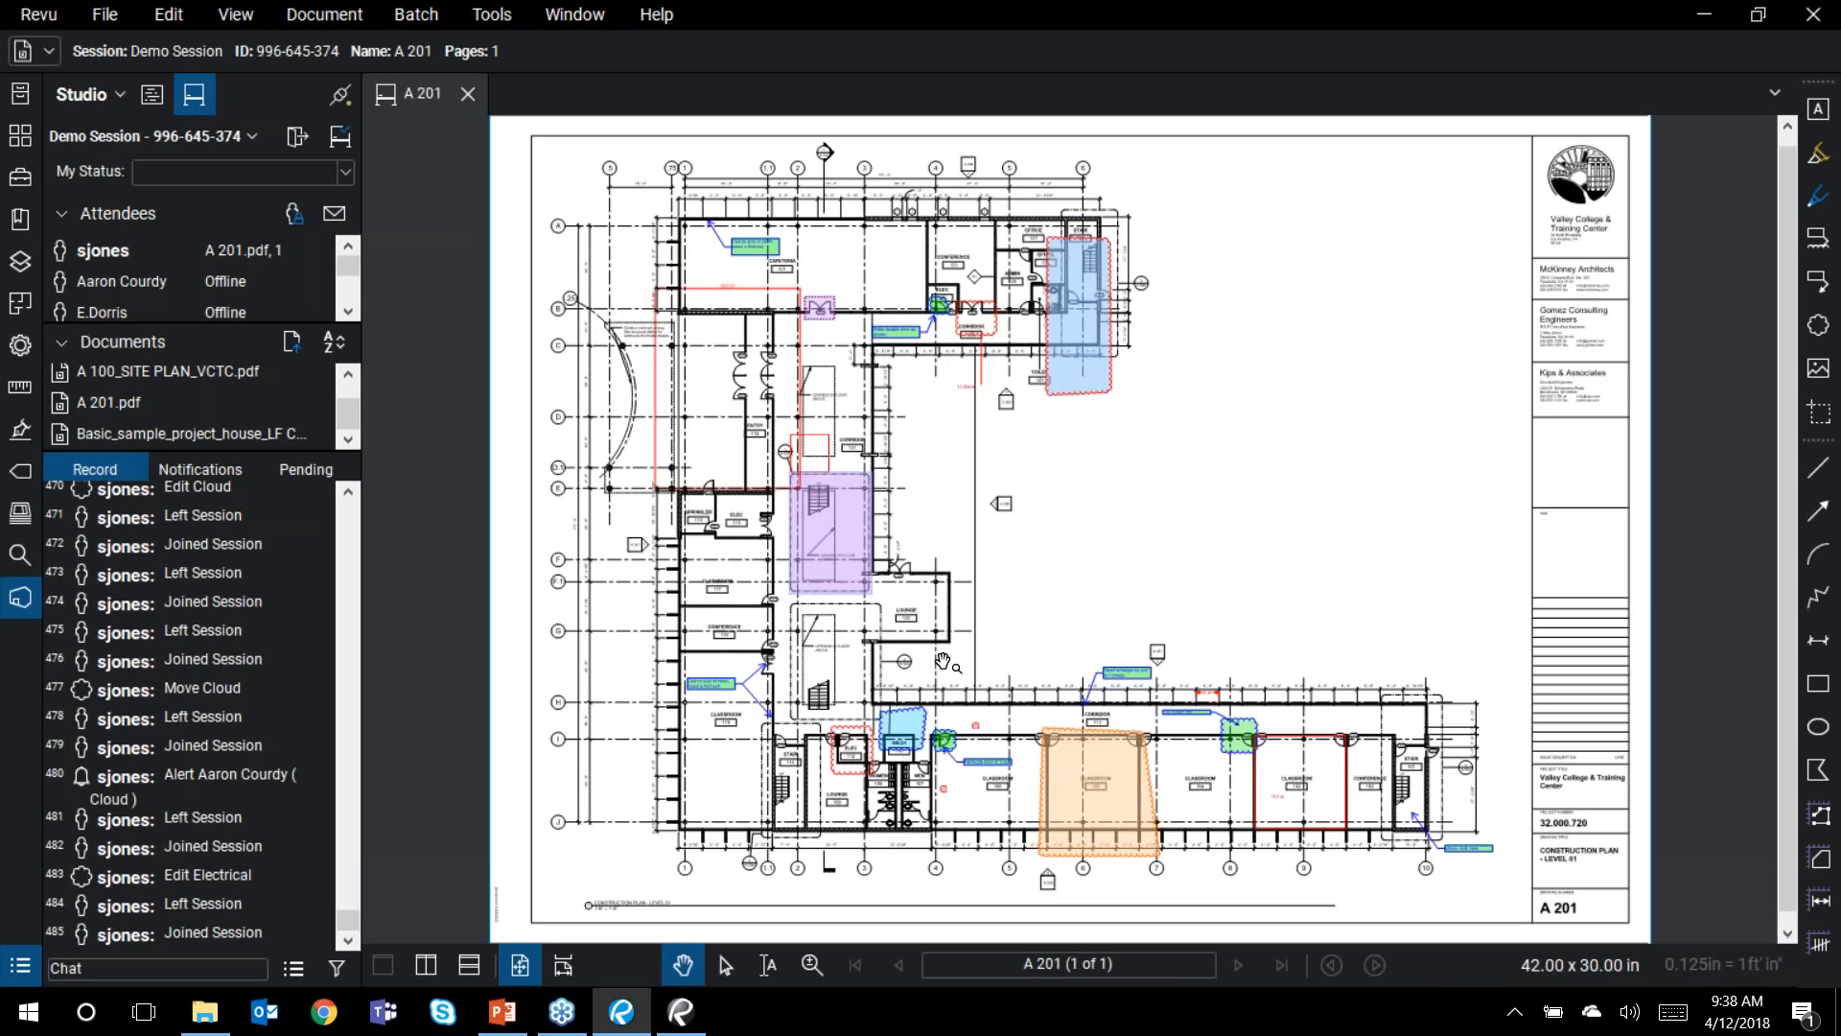
left_click(468, 93)
Step: Open Floor PlanUS.pdf from the What's New in 2018 category in File Access and show the whole sheet
left_click(38, 140)
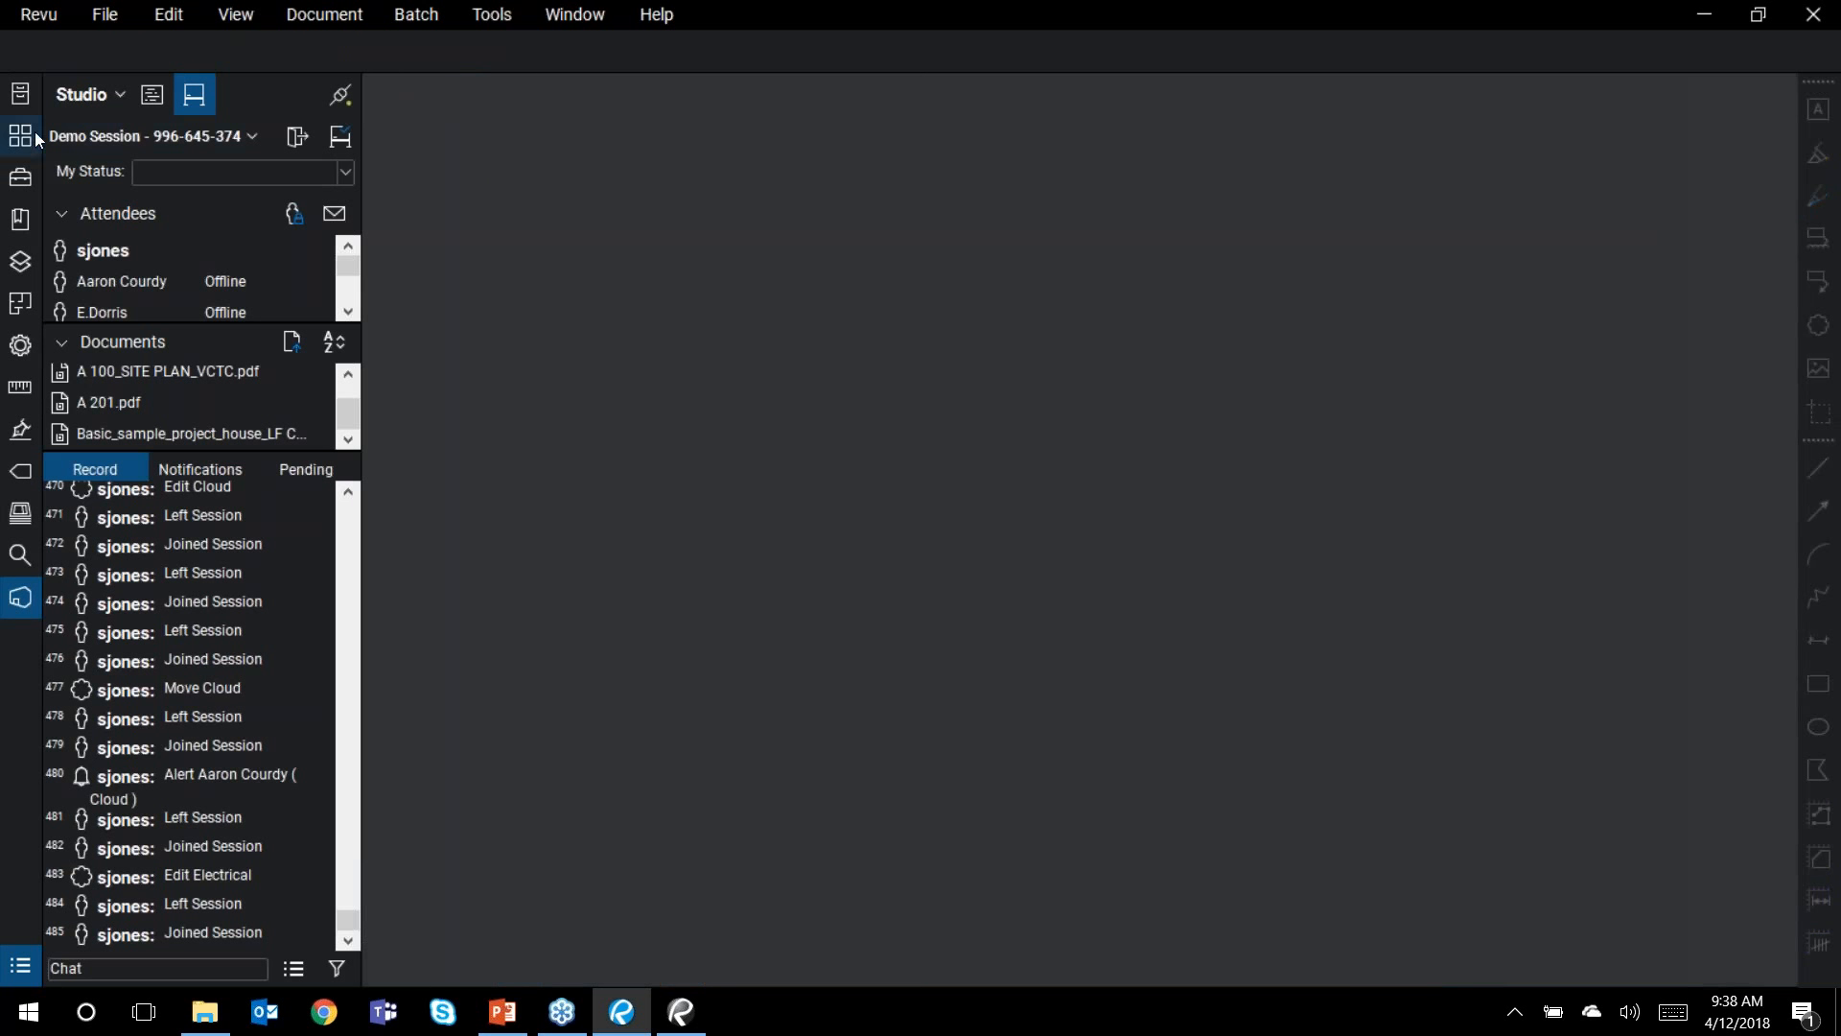
left_click(20, 93)
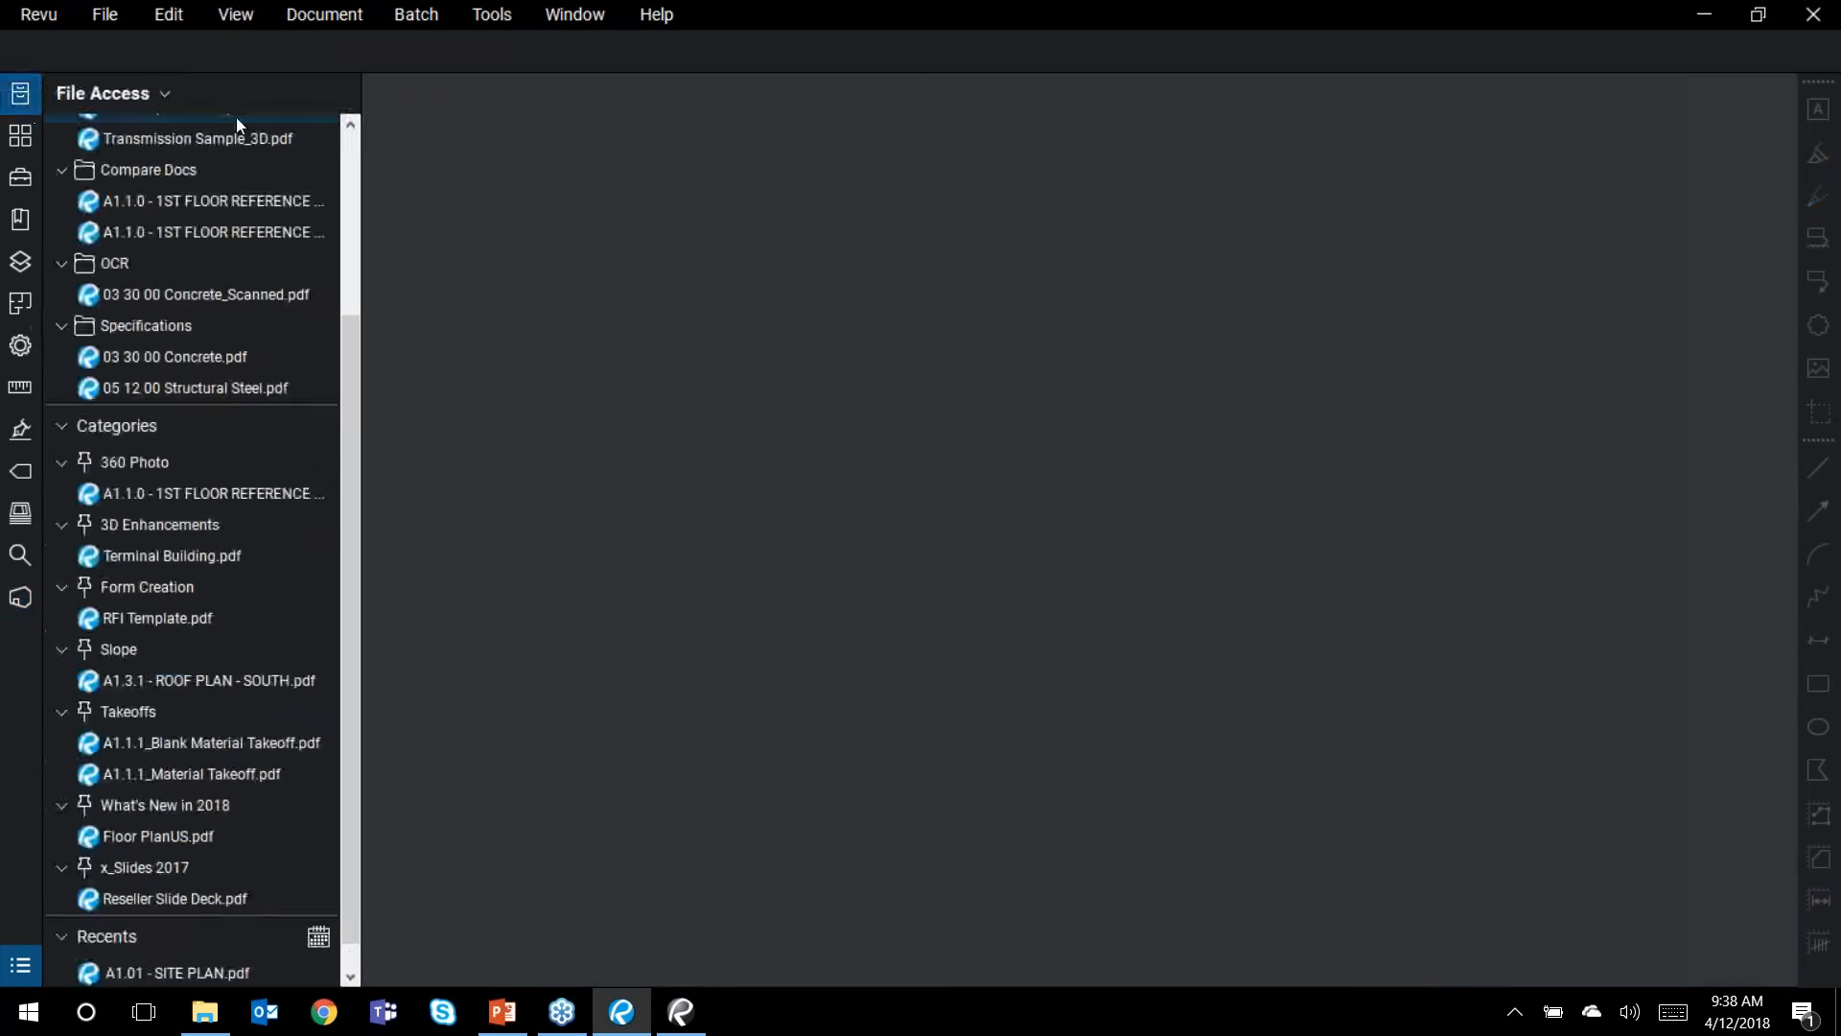
scroll(278, 508, "down", 1)
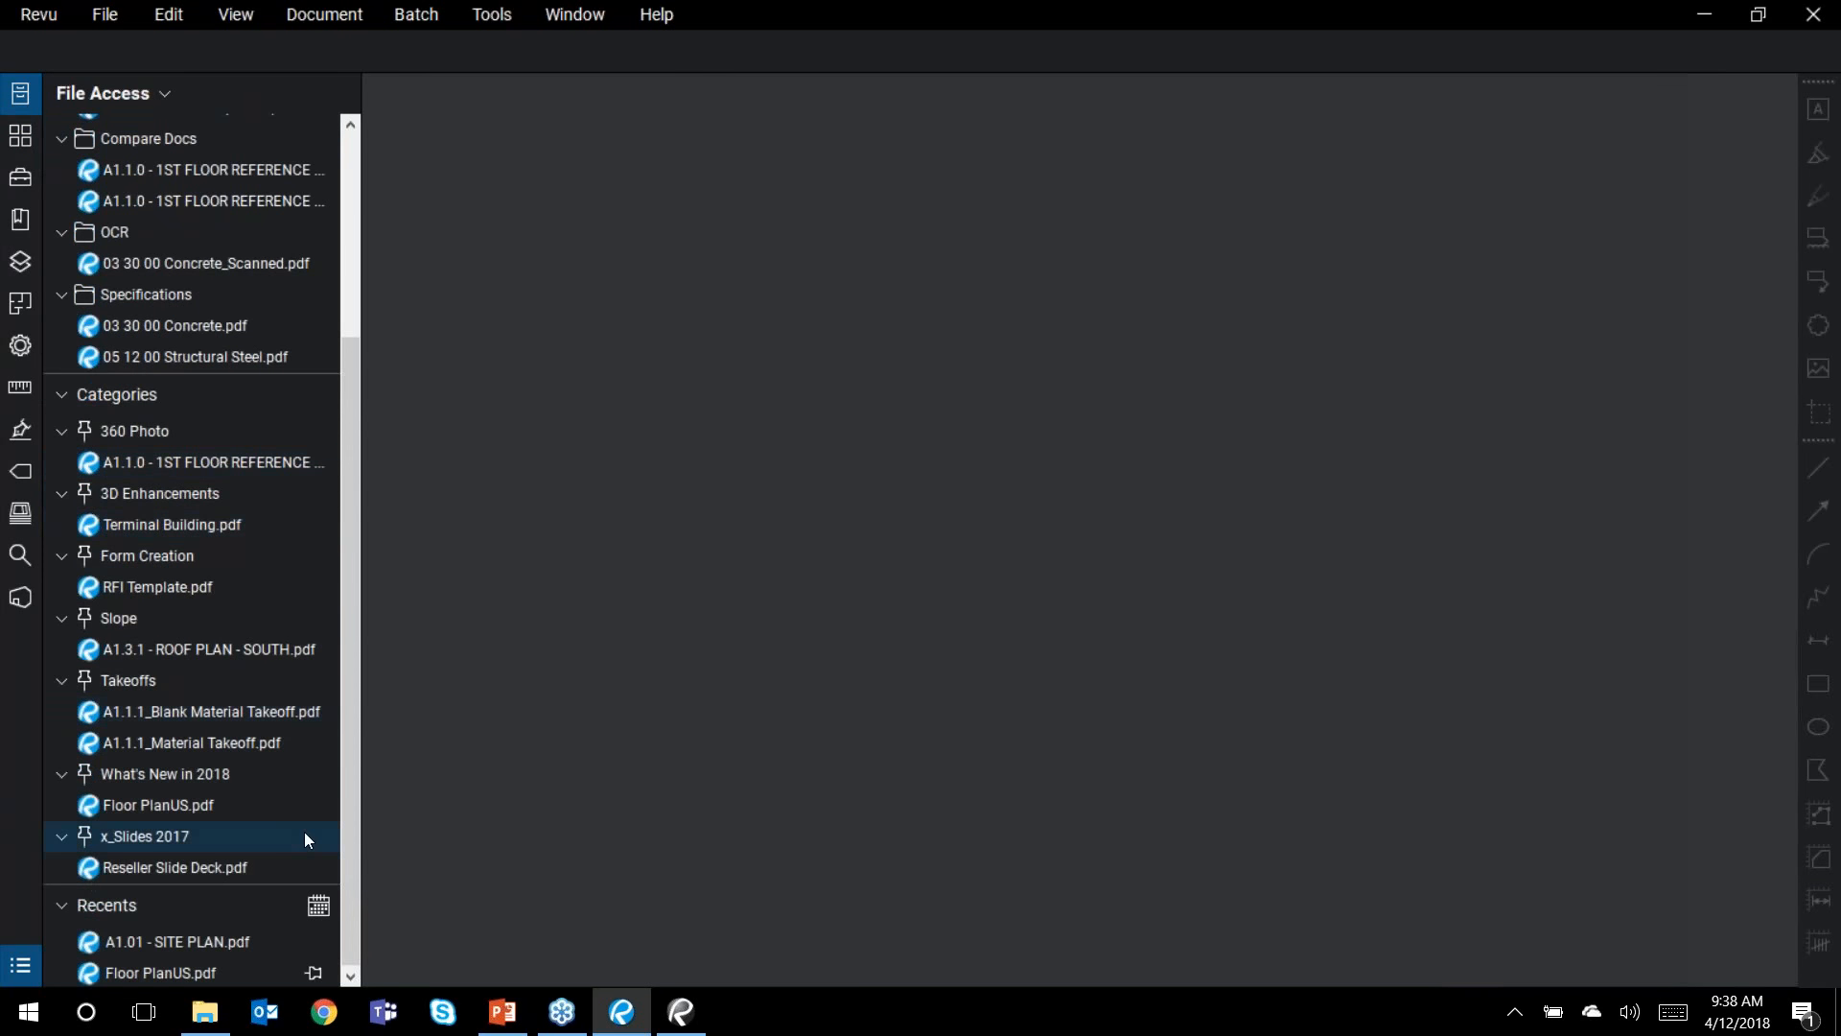
left_click(266, 804)
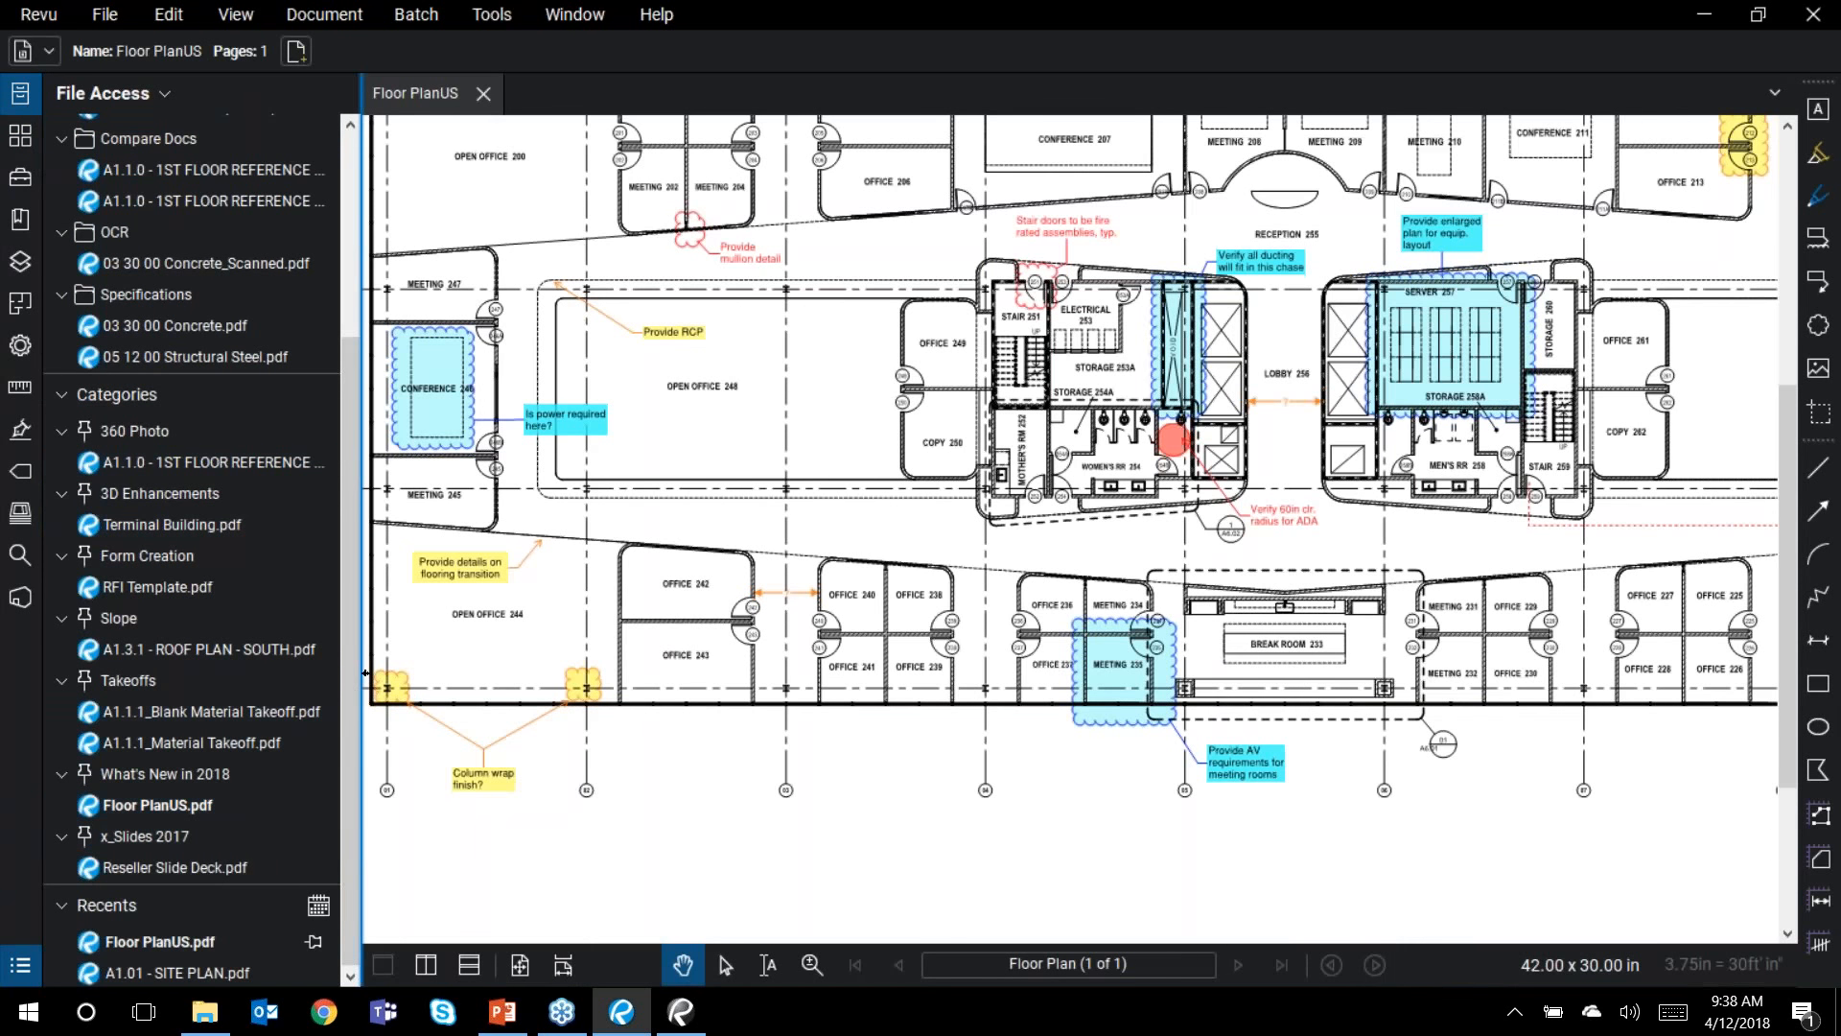
scroll(571, 449, "down", 4)
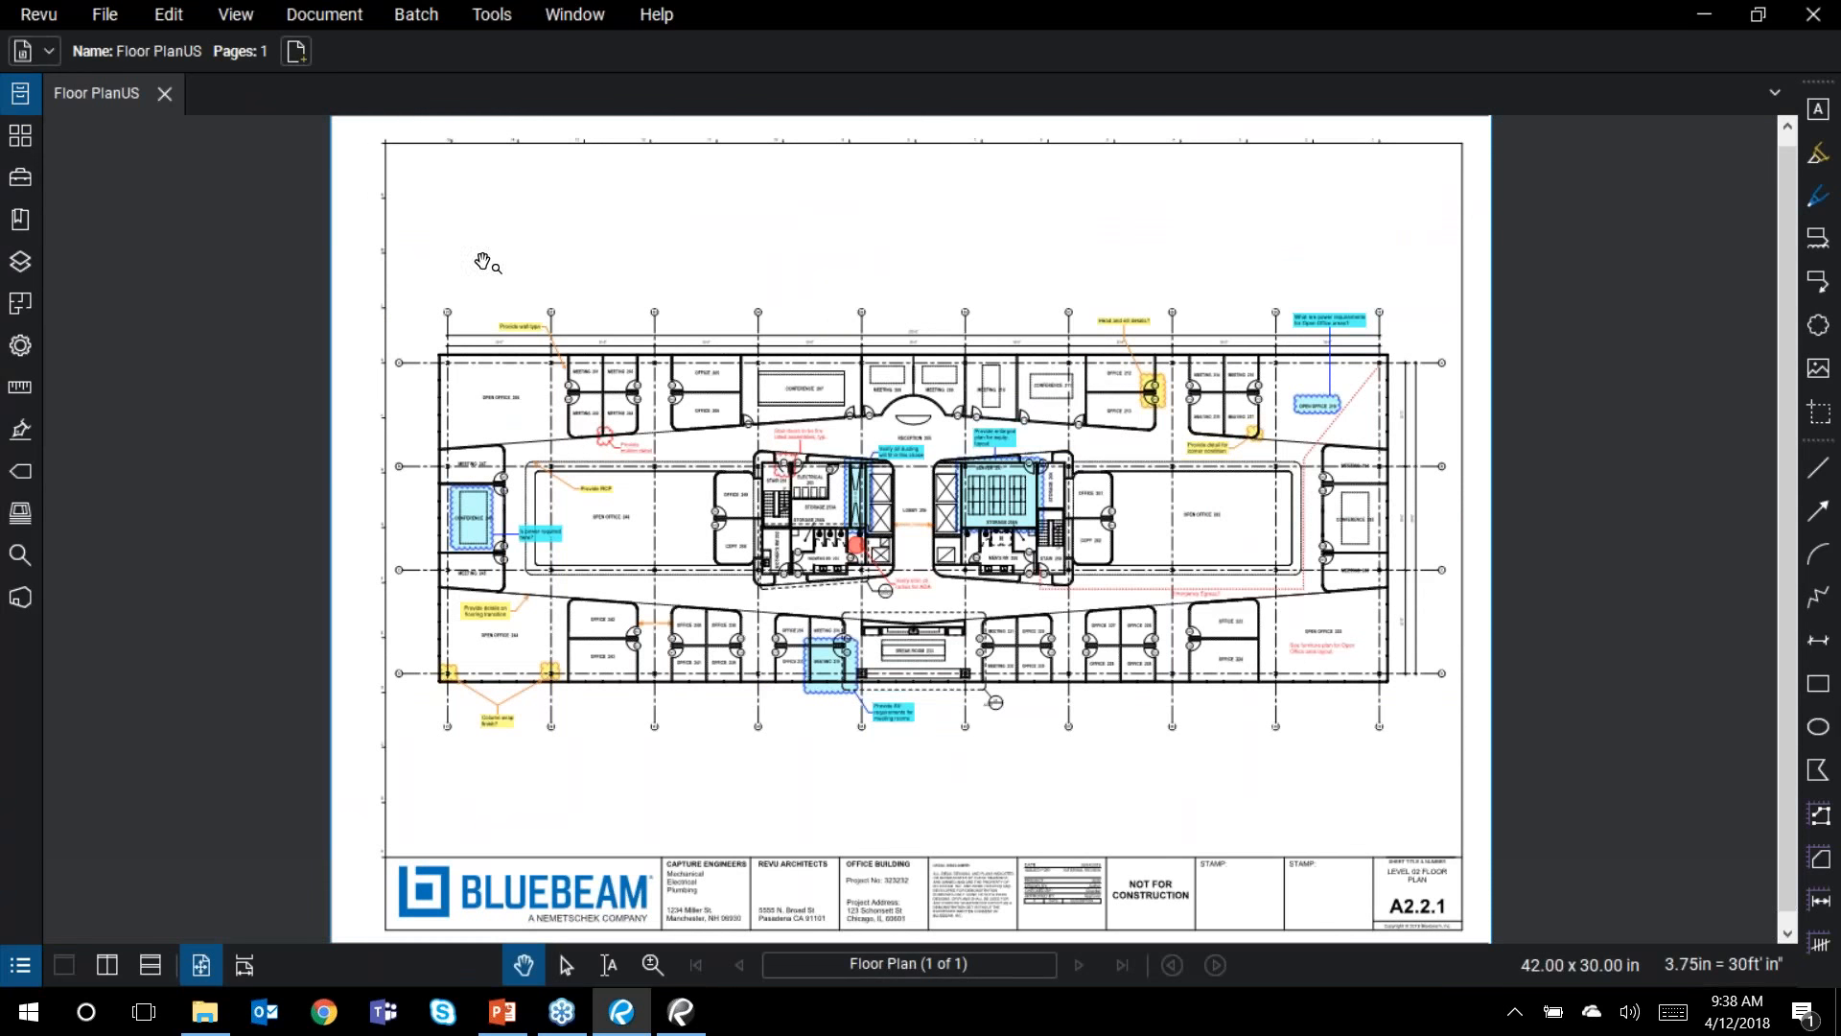
Step: Open the Keyboard Shortcuts settings and examine the shortcuts assigned to the Revu, File, Edit and View commands
left_click(41, 15)
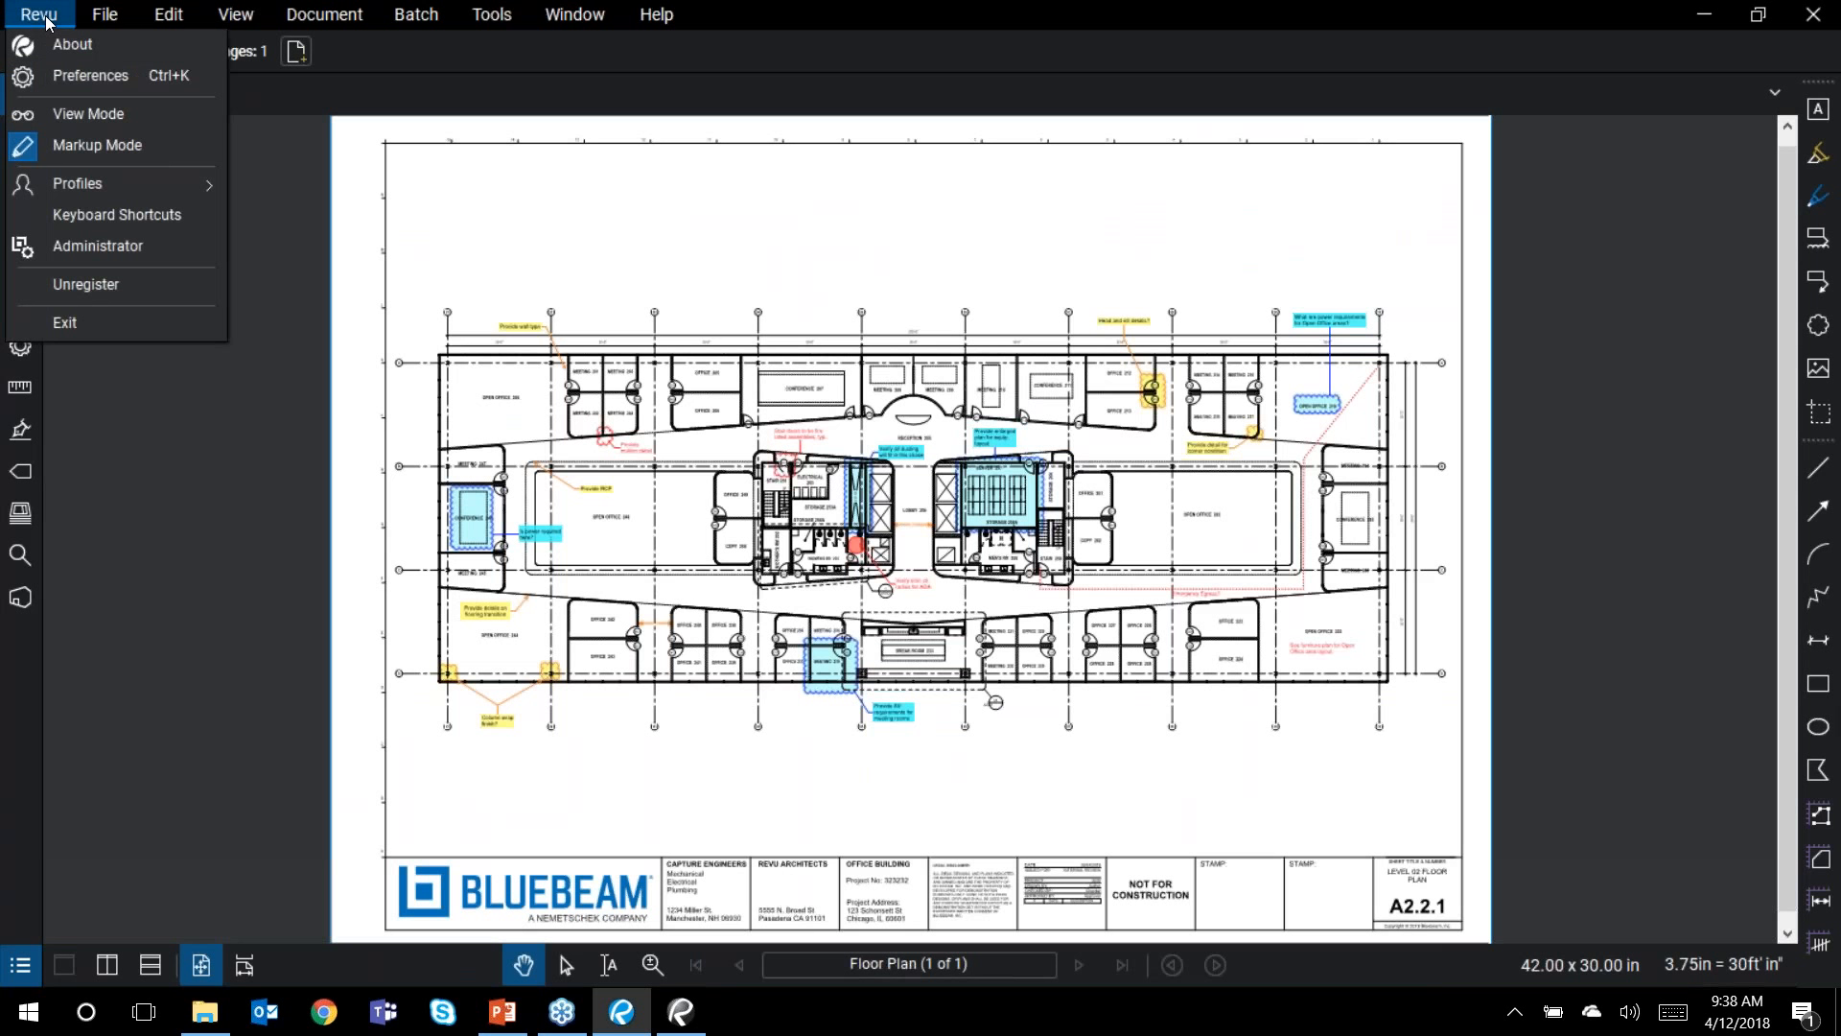
left_click(187, 216)
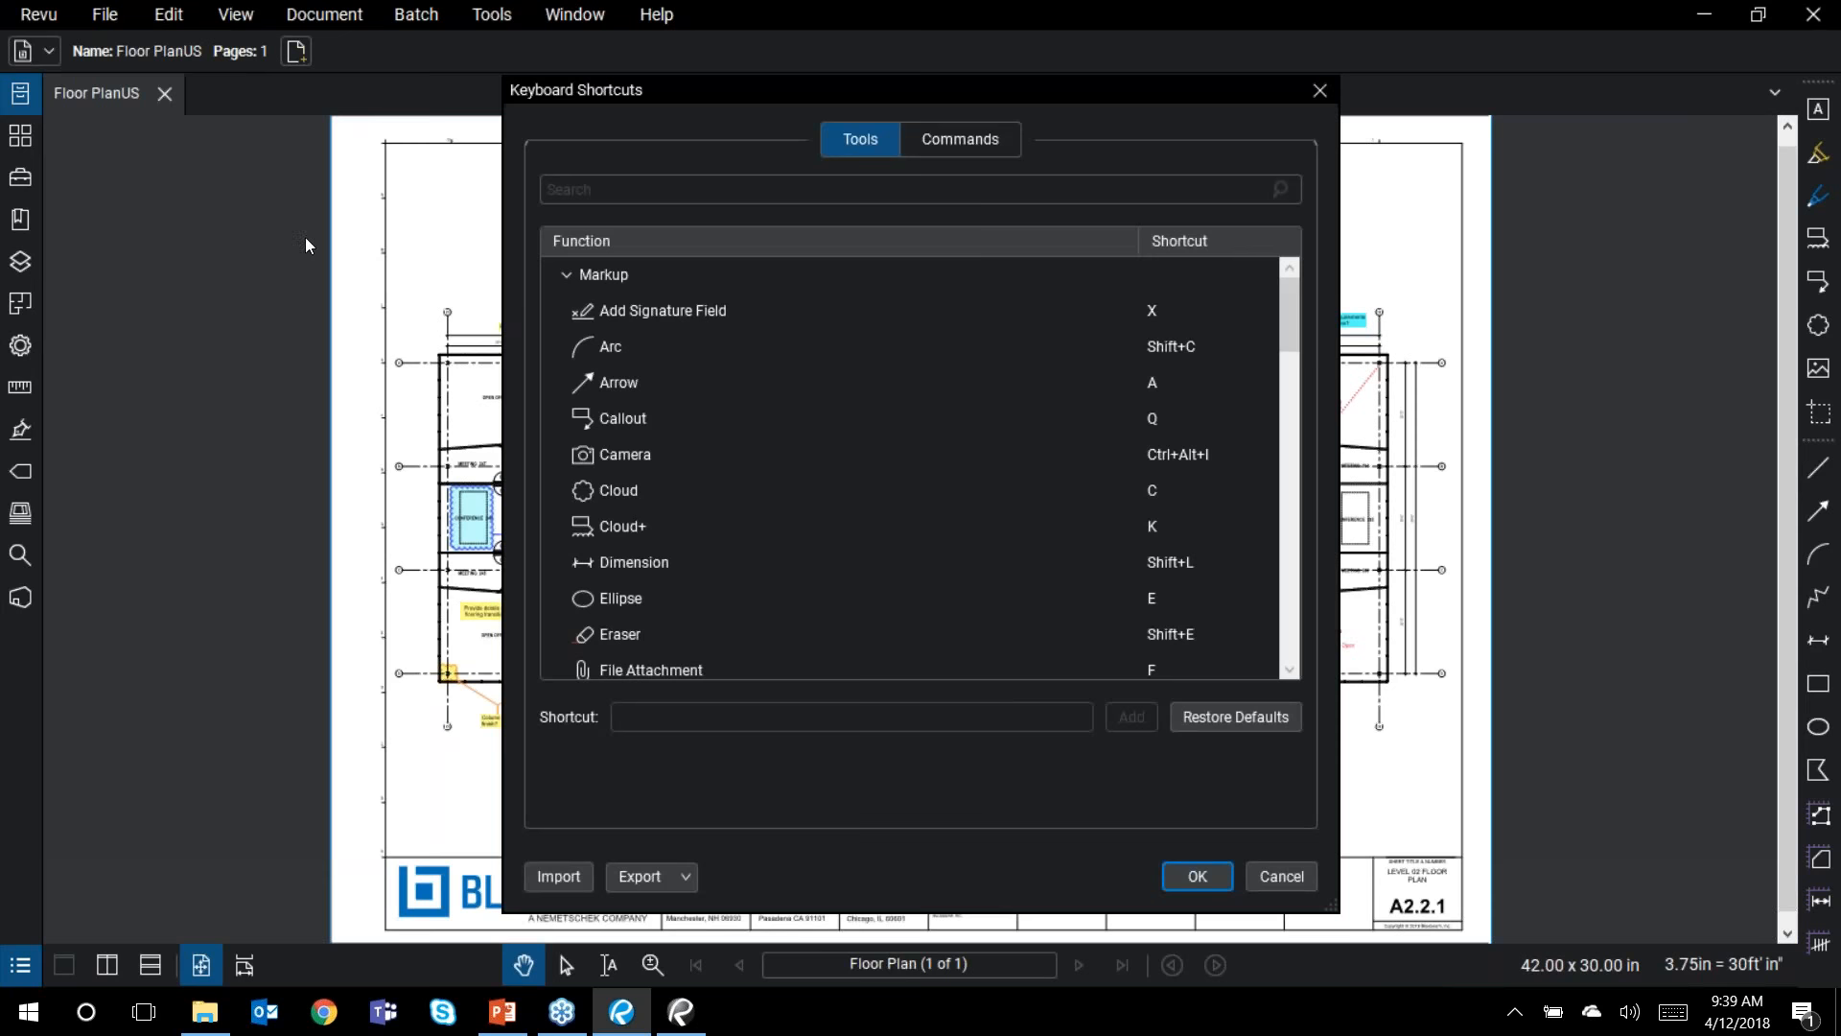
mouse_move(1287, 309)
left_mouse_down()
mouse_move(1271, 370)
mouse_move(1286, 636)
mouse_move(1287, 285)
left_mouse_up()
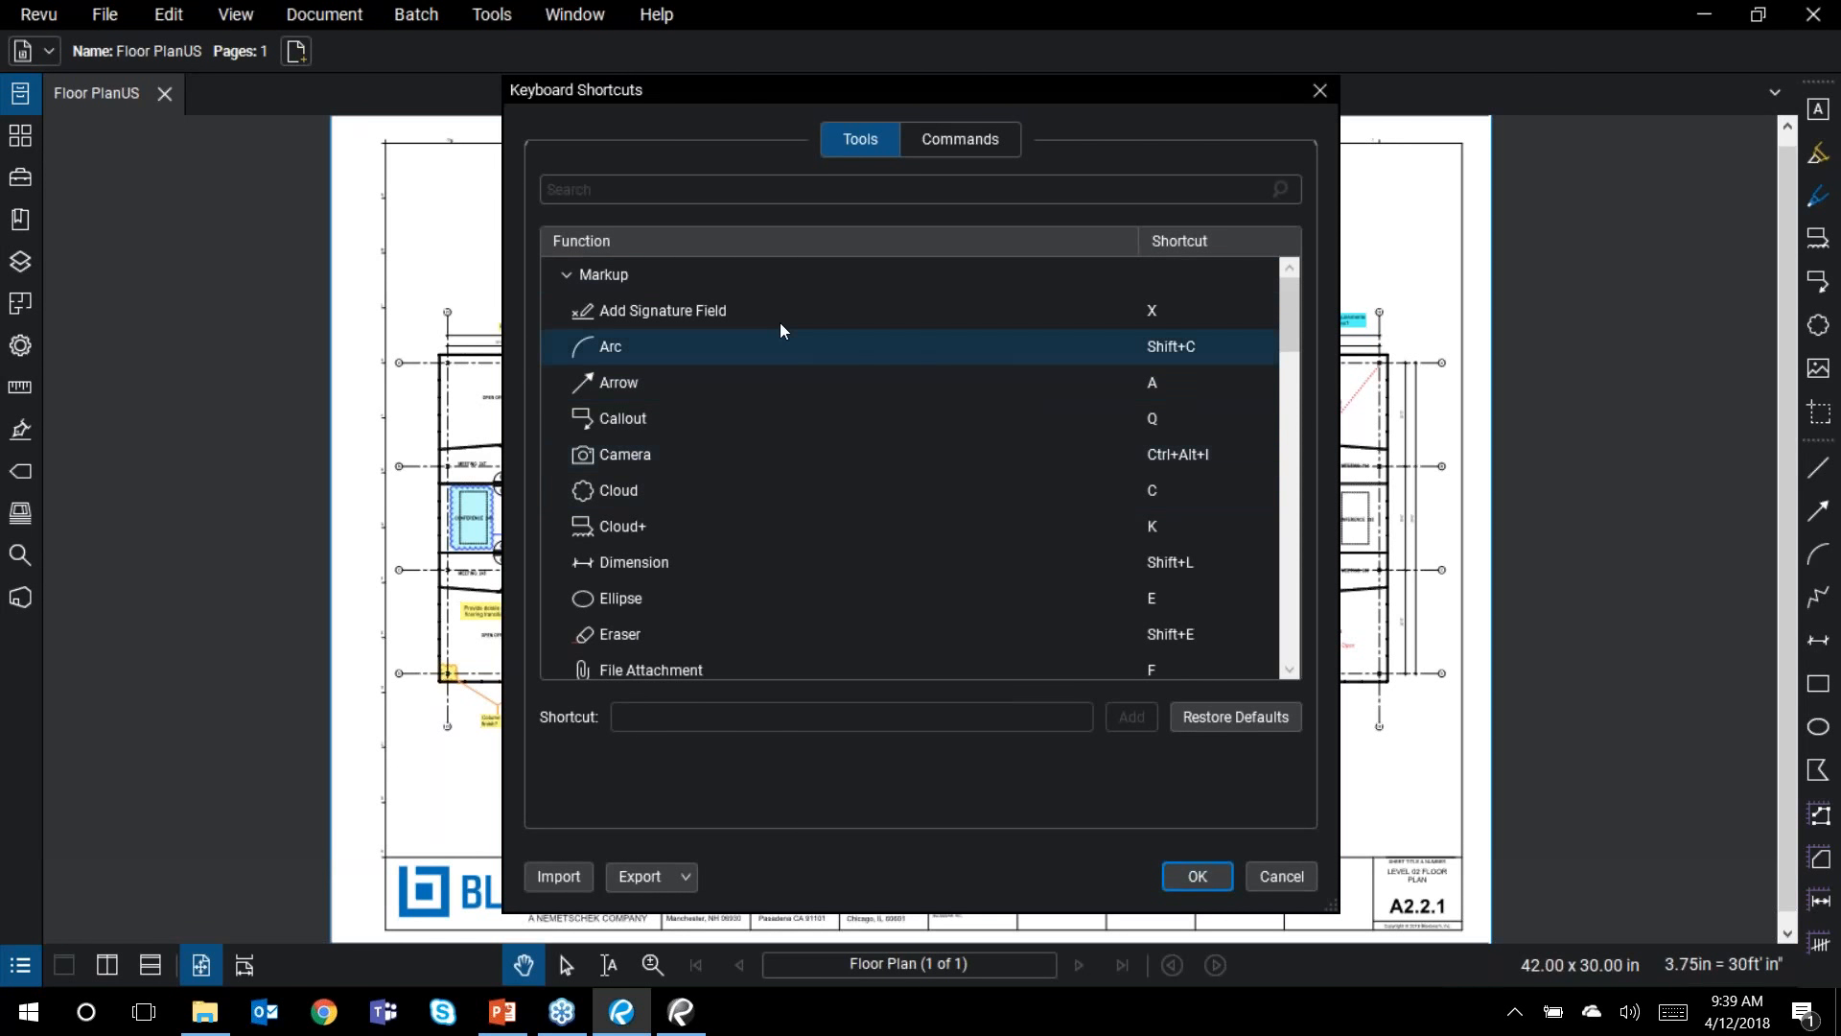
left_click(858, 143)
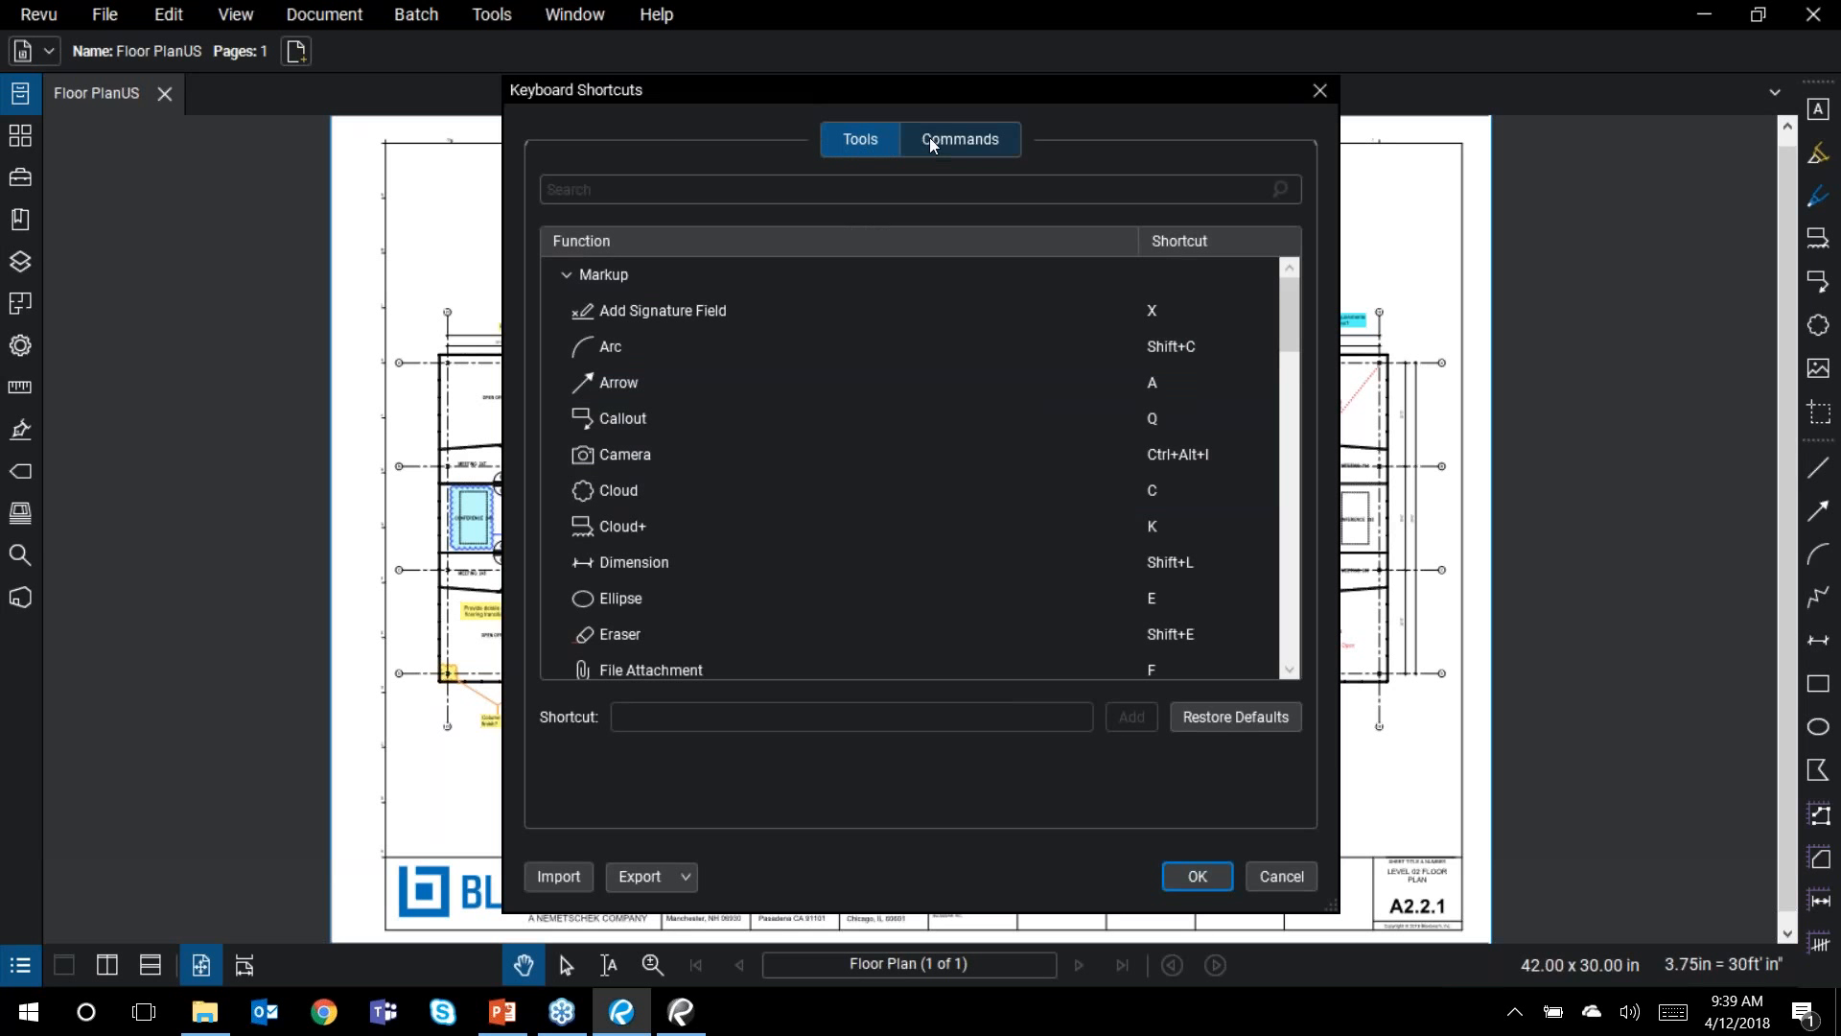
left_click(968, 139)
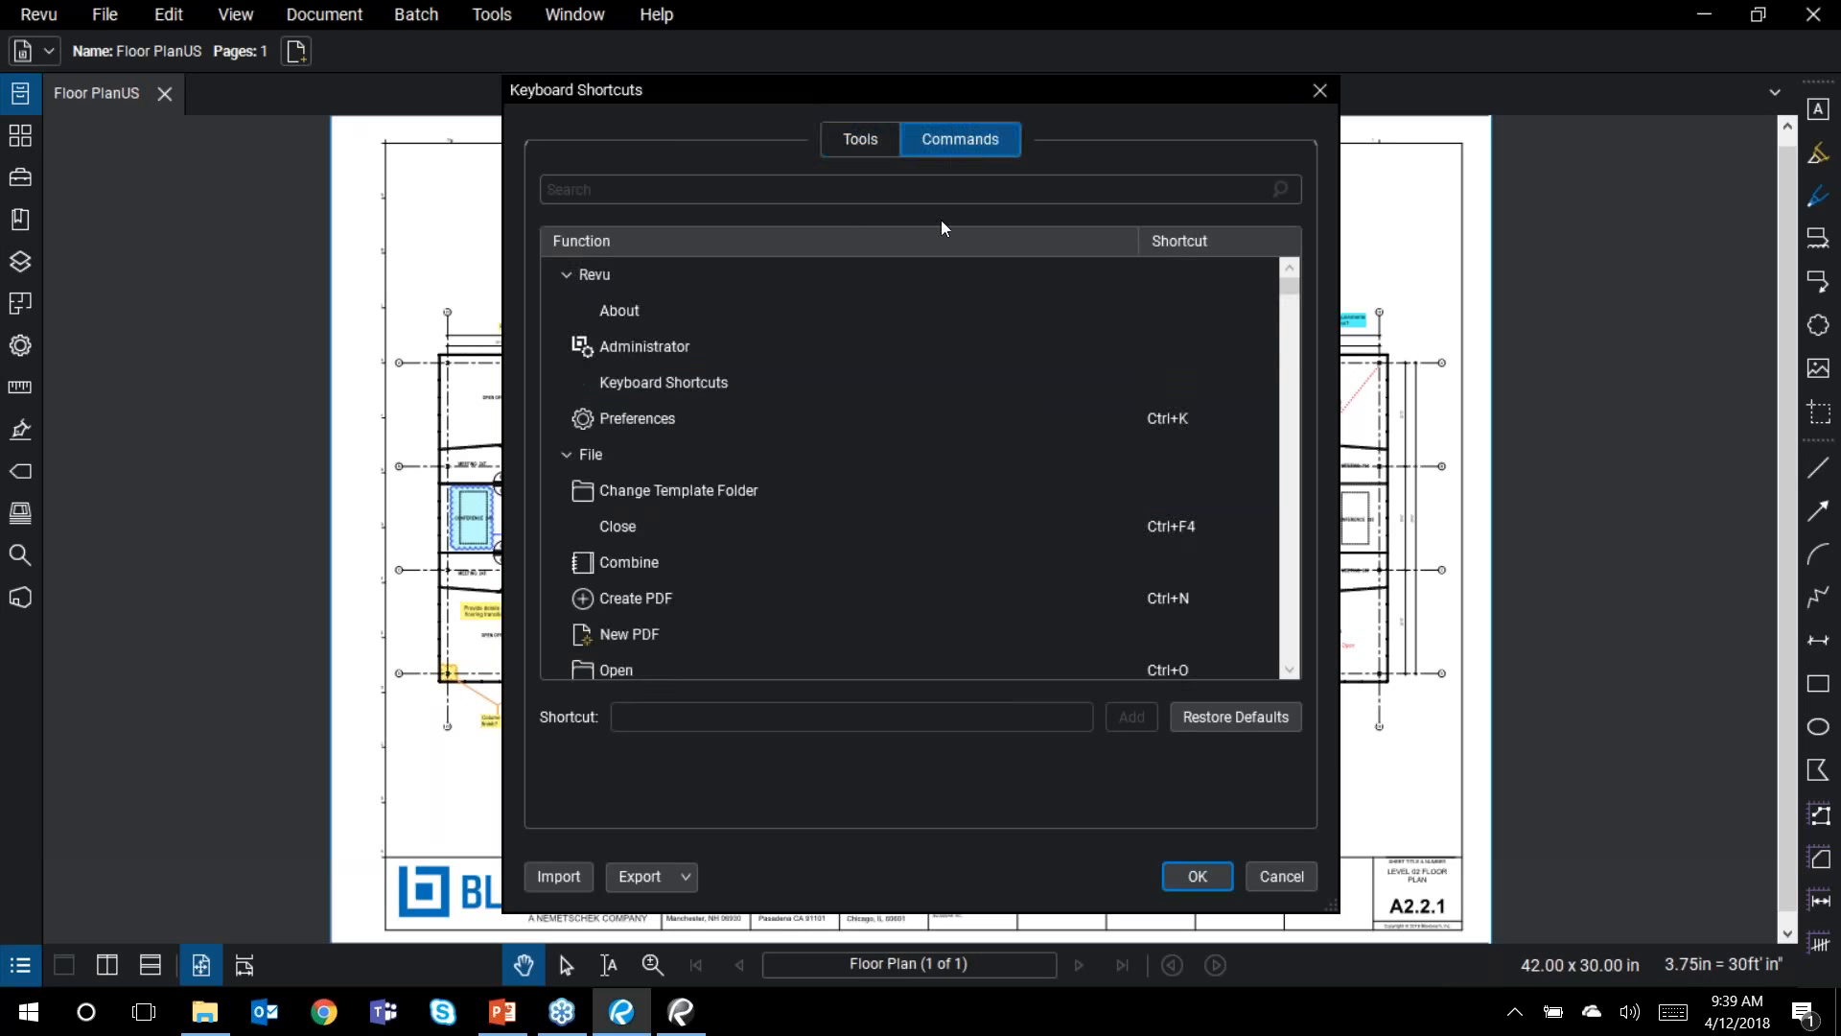
scroll(876, 462, "down", 1)
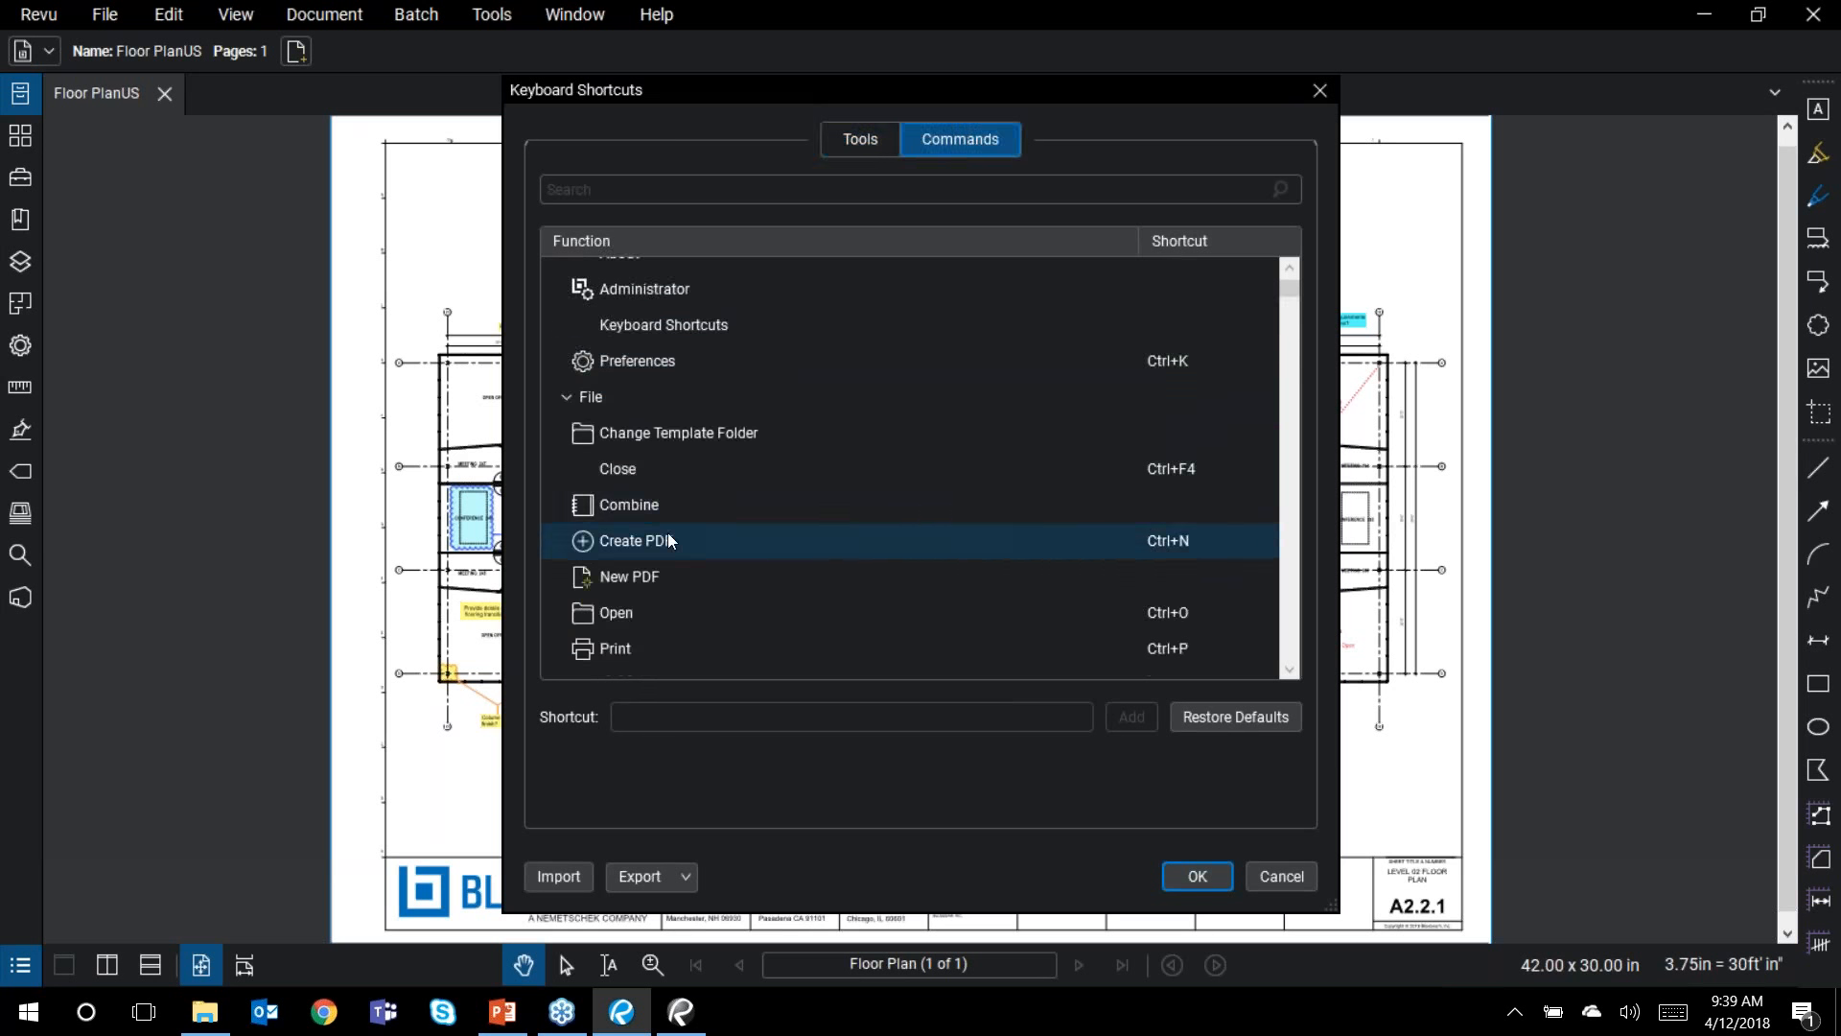
scroll(767, 548, "down", 3)
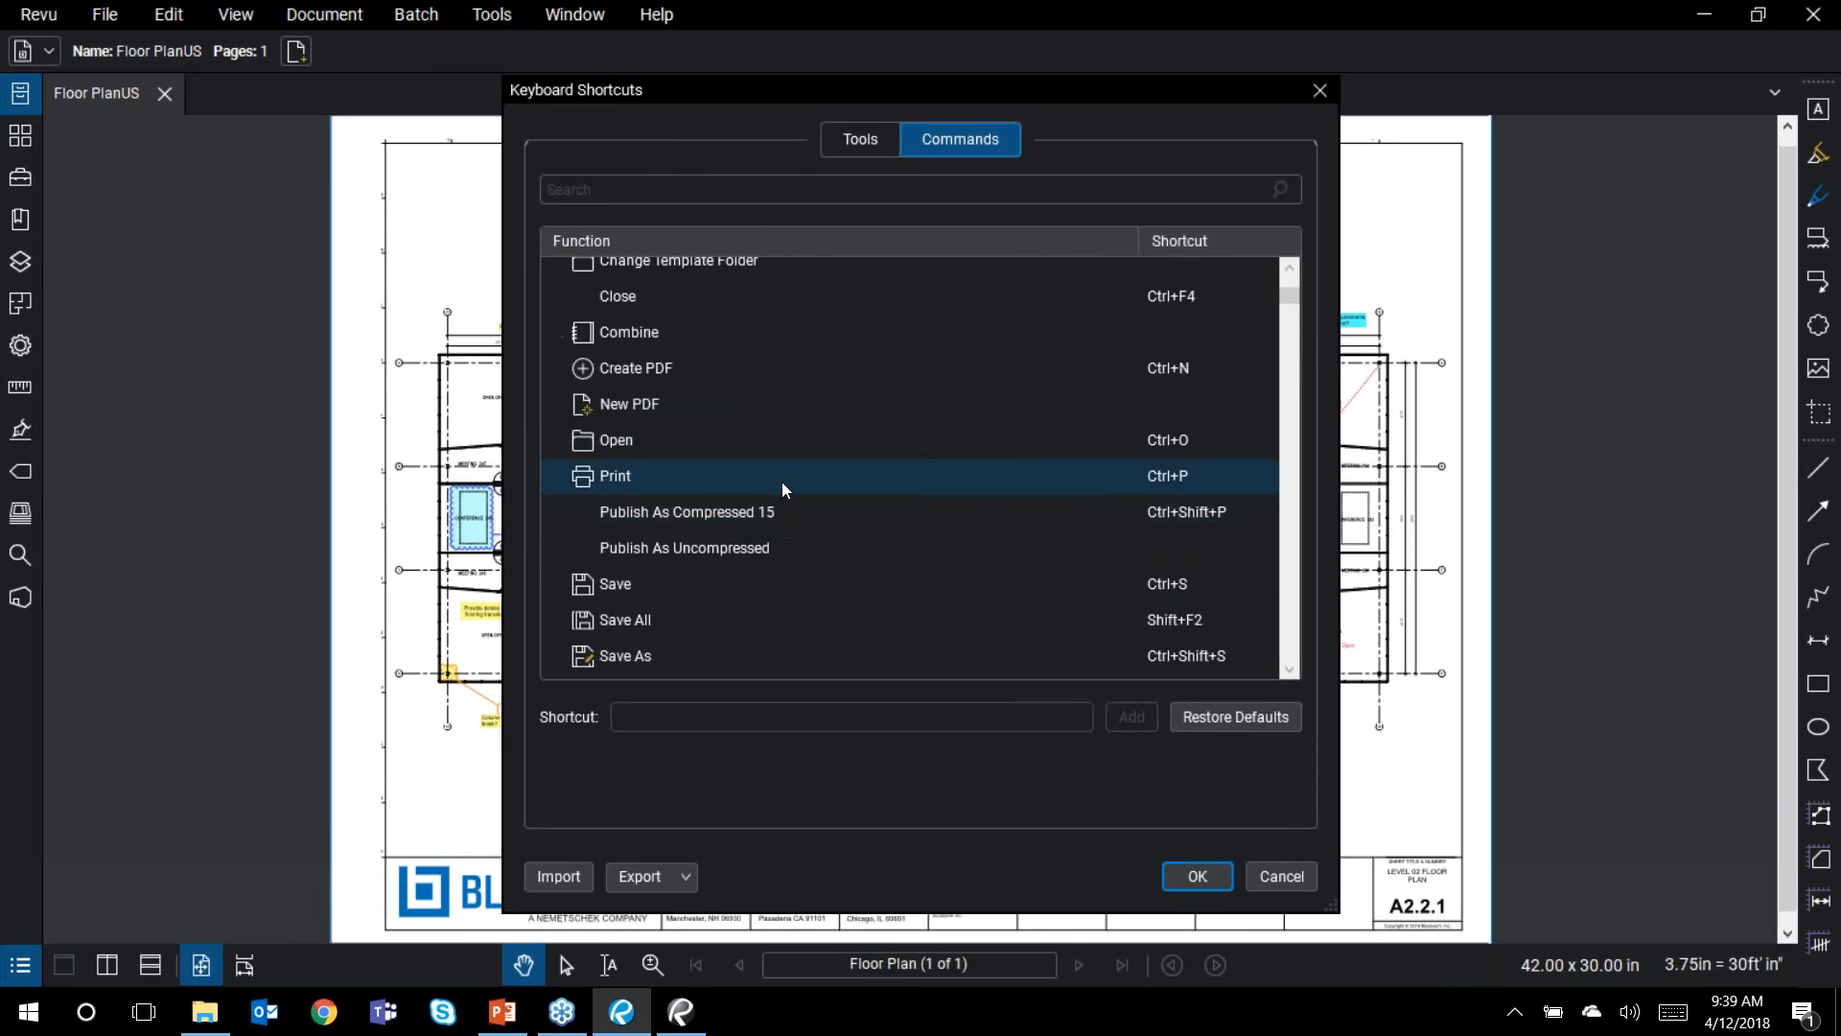
scroll(767, 485, "down", 3)
scroll(715, 484, "down", 5)
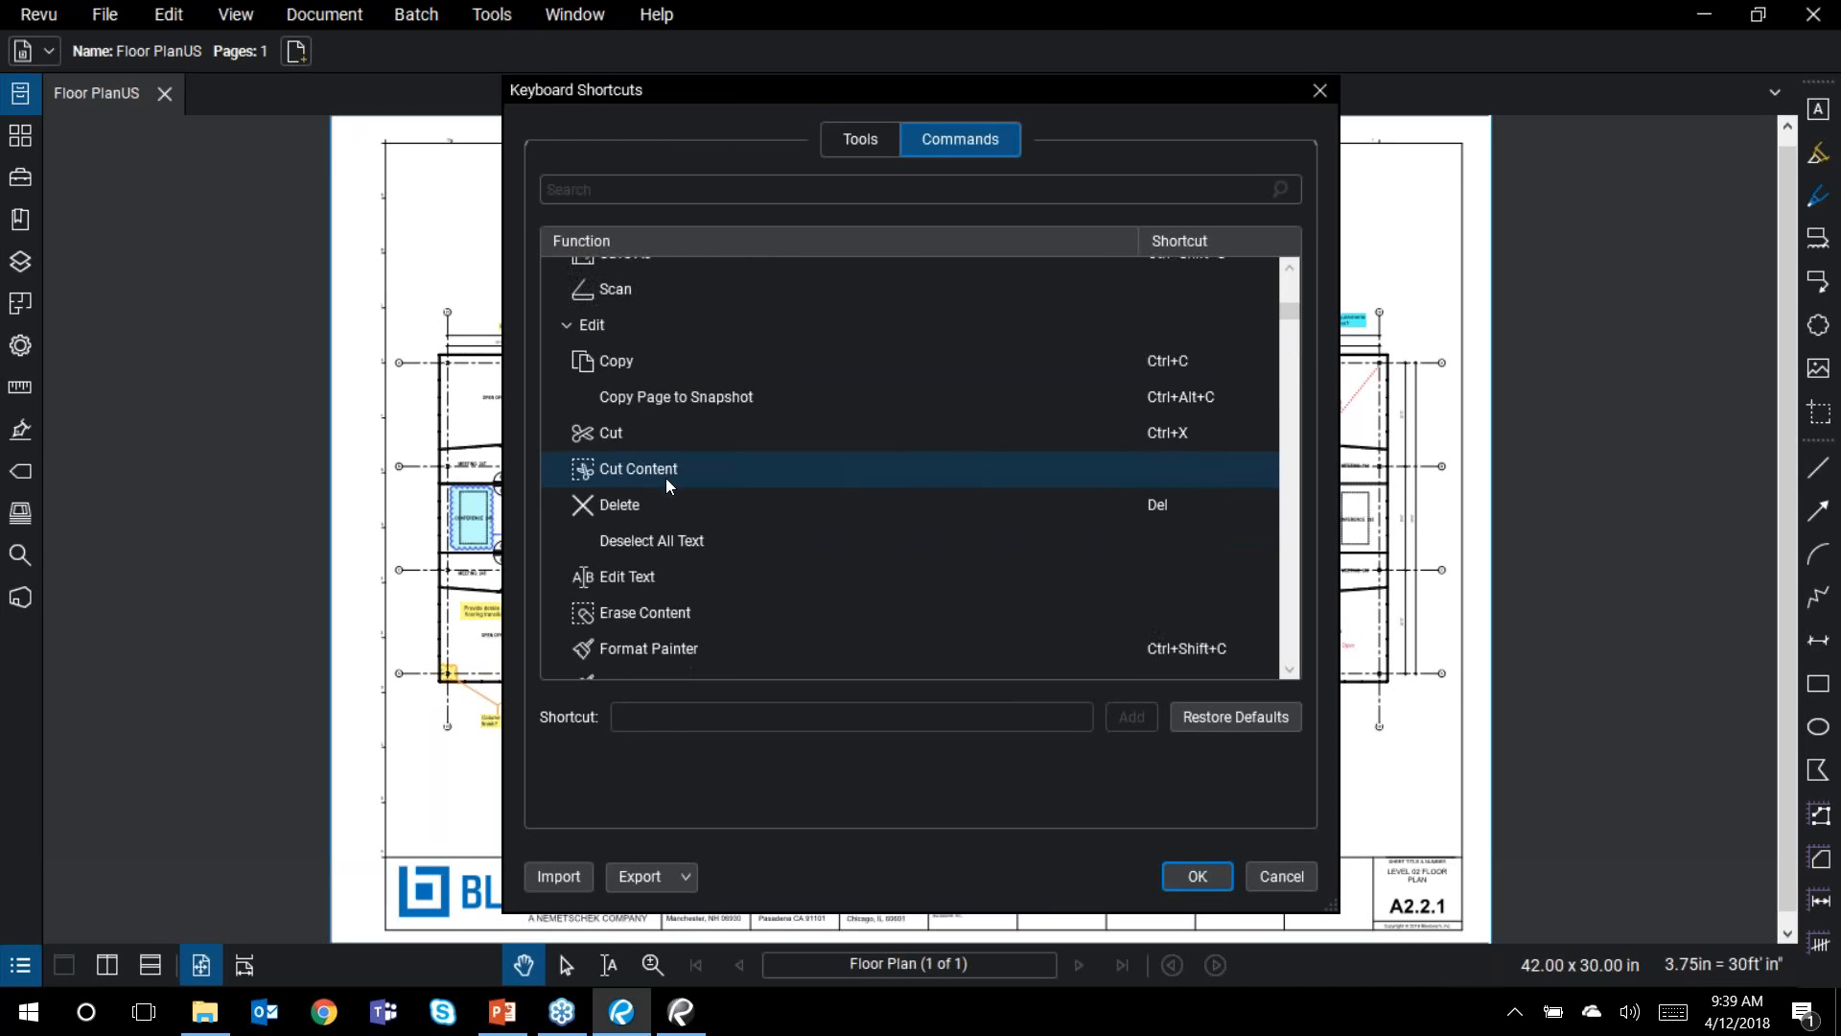
scroll(682, 418, "down", 5)
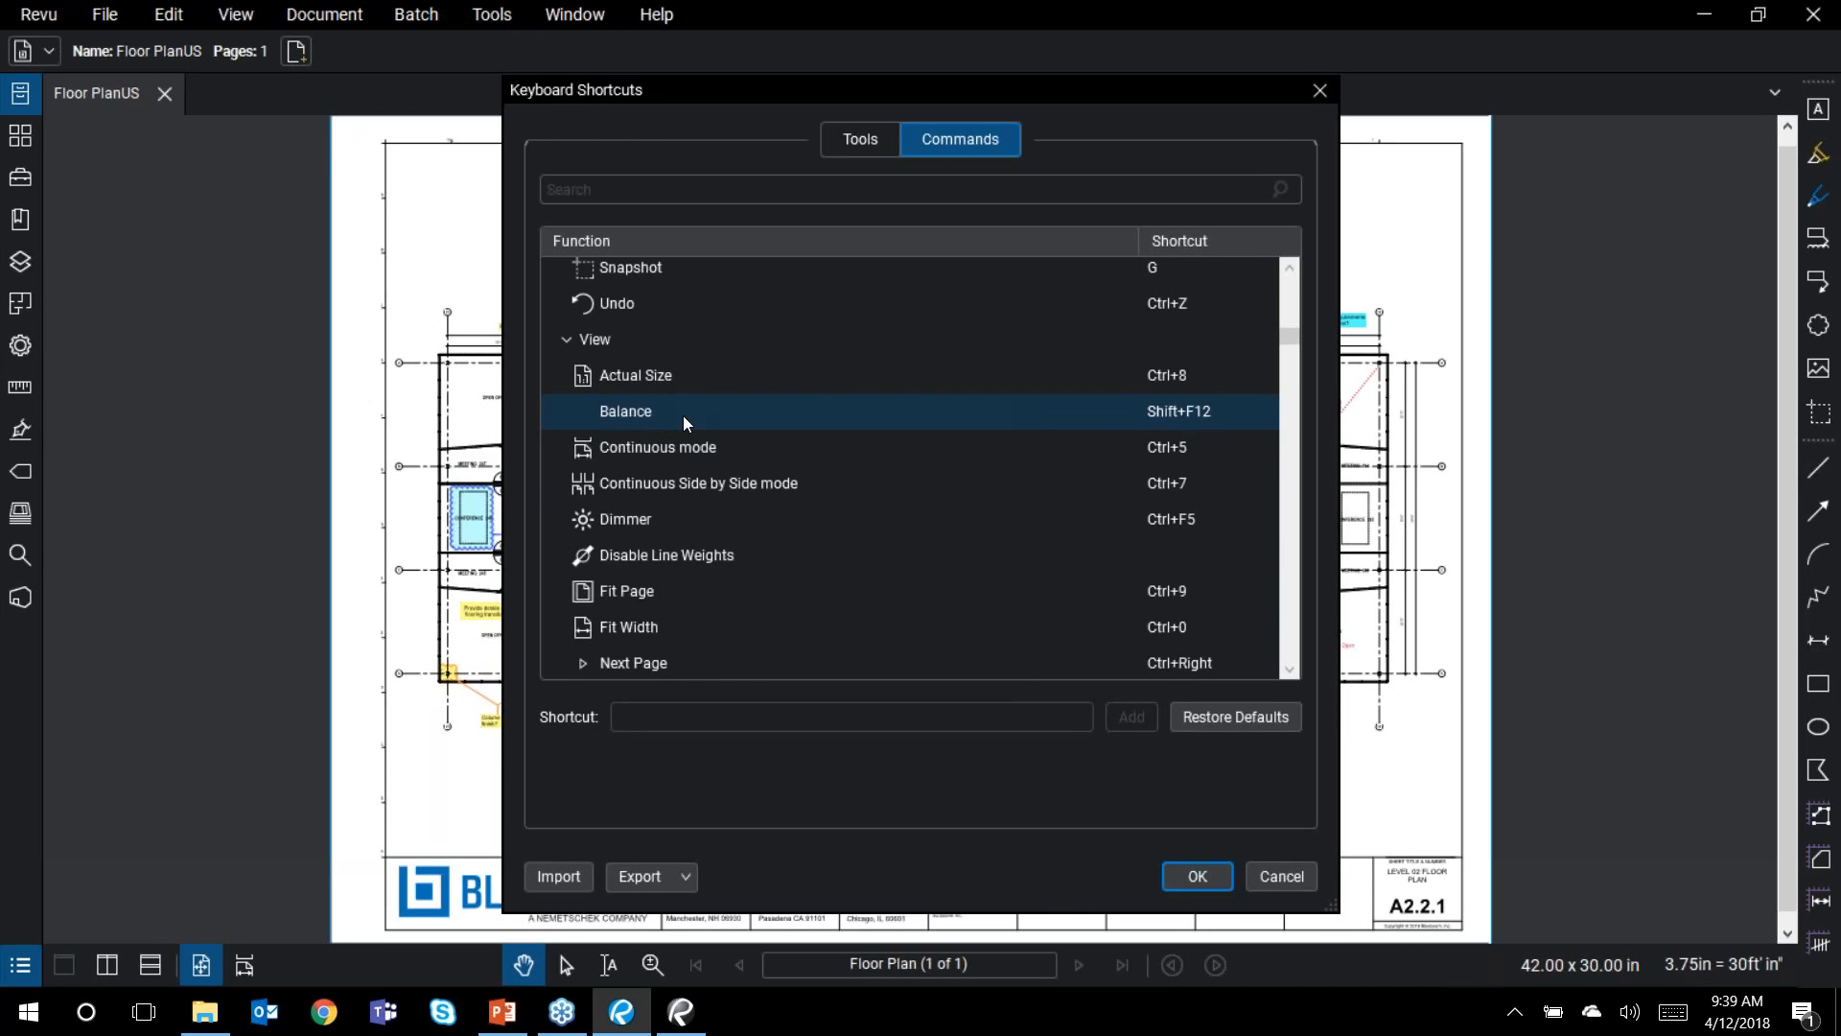
scroll(686, 417, "down", 2)
scroll(717, 393, "up", 10)
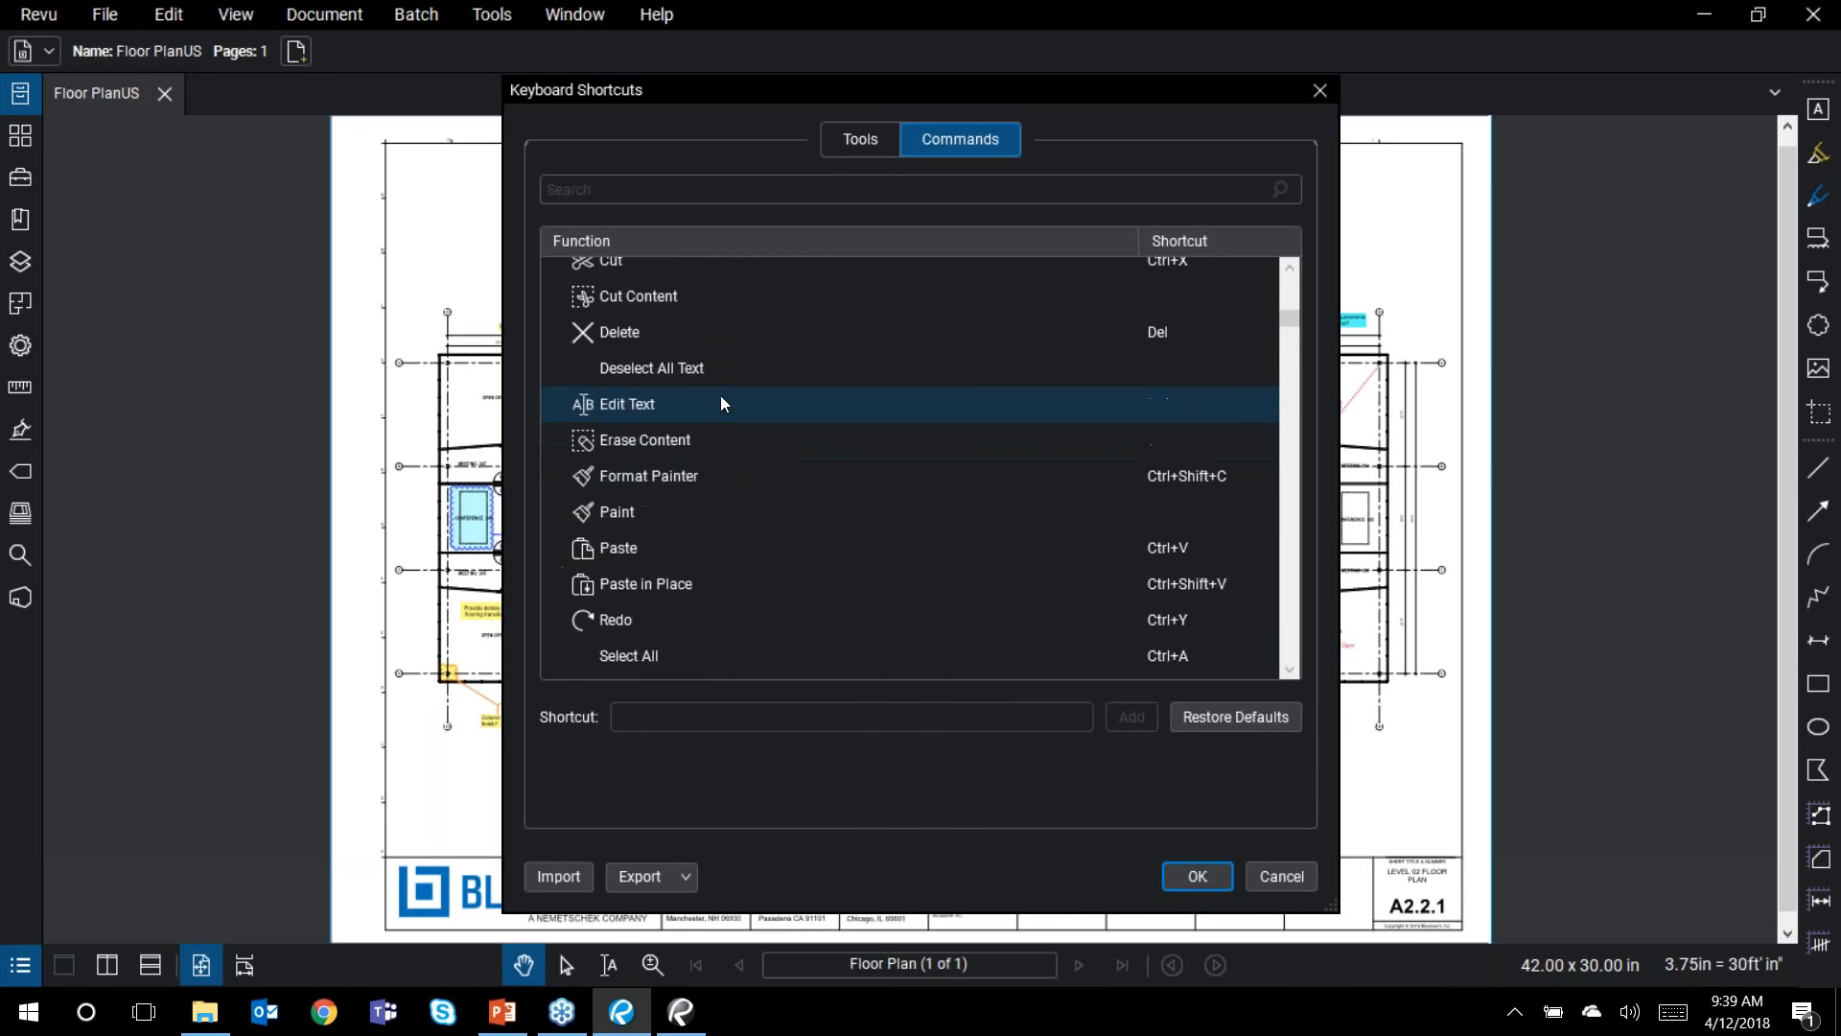
scroll(721, 395, "up", 2)
Step: Examine the keyboard shortcuts assigned to the Markup and Measure tools
left_click(863, 144)
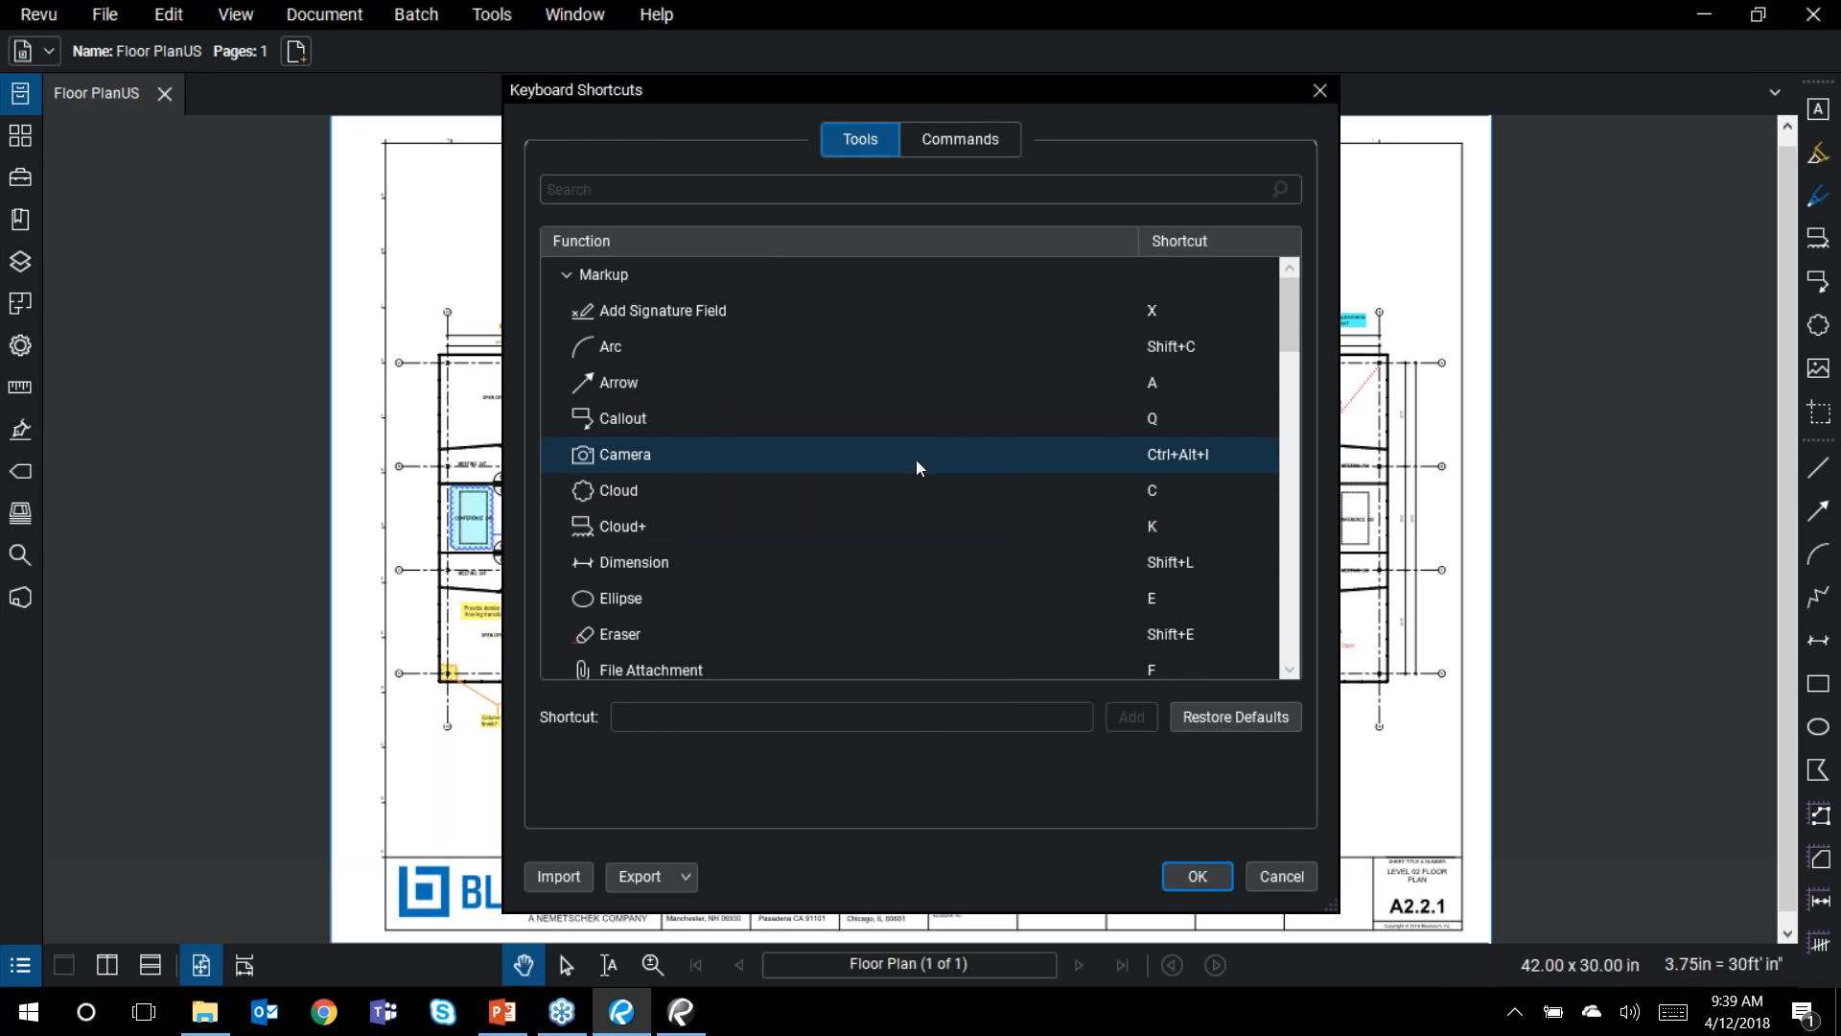
scroll(909, 460, "down", 4)
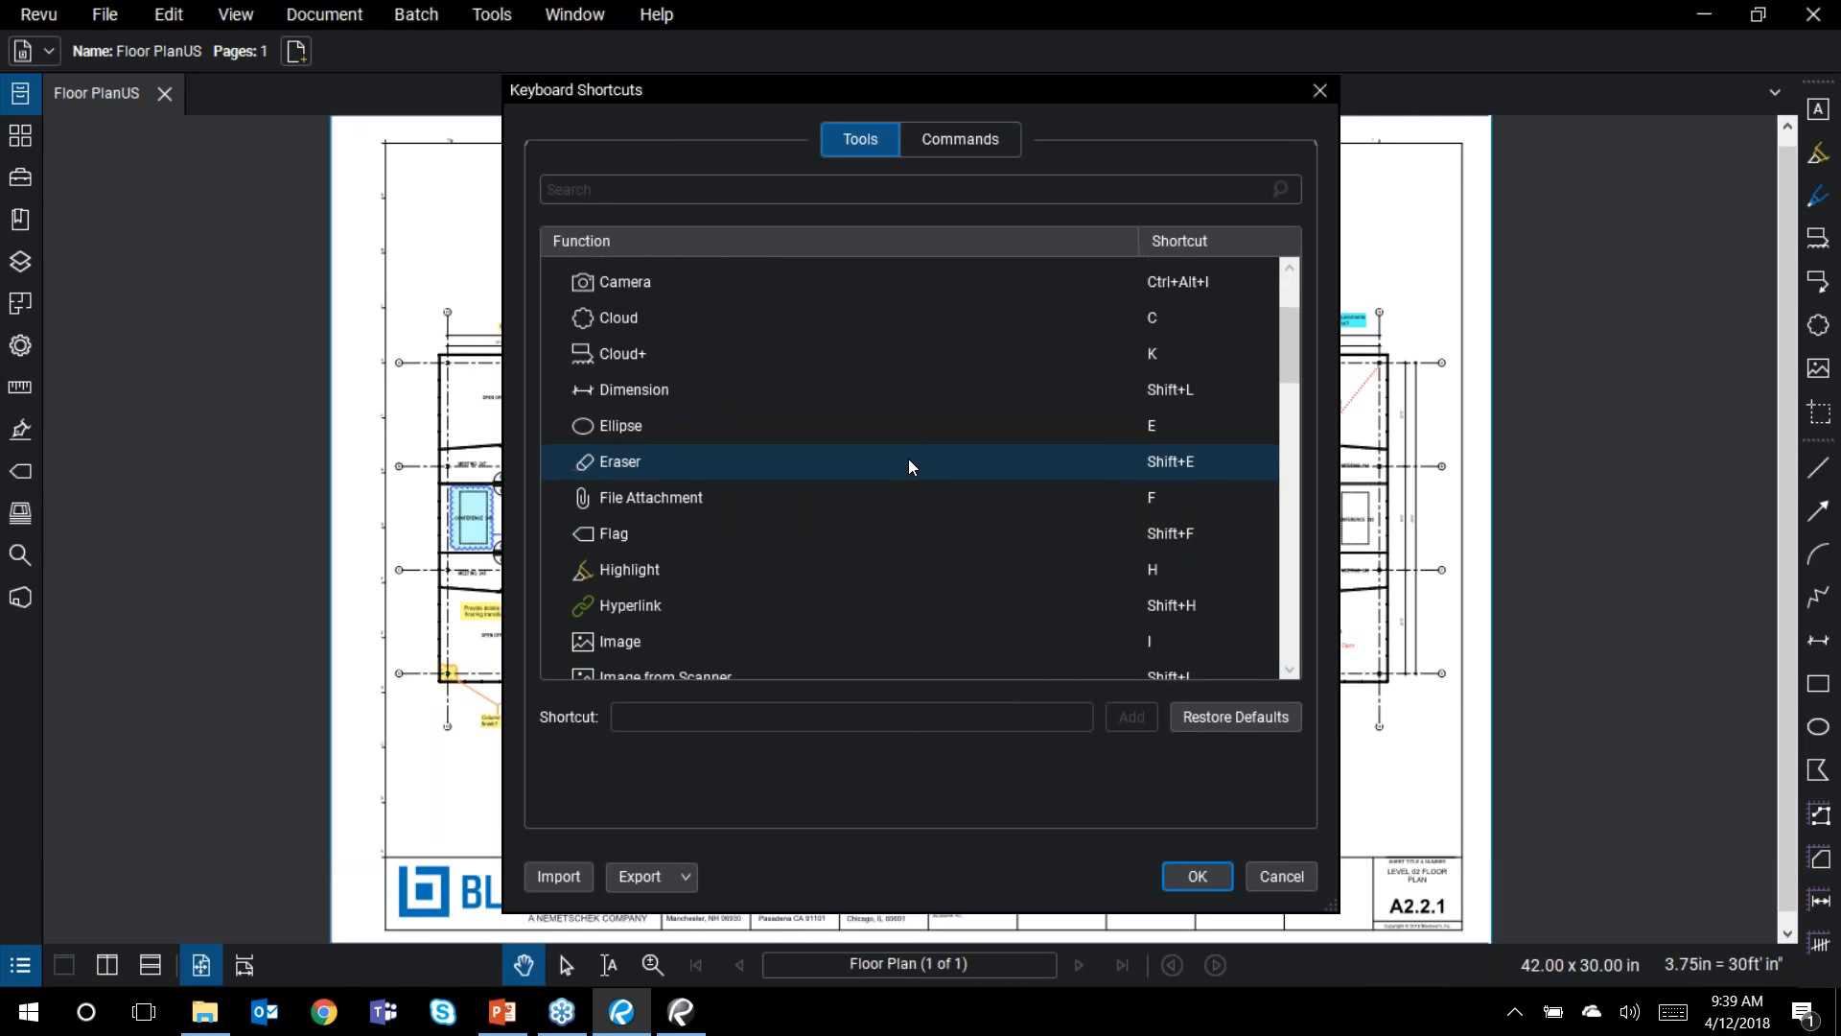
scroll(907, 459, "down", 4)
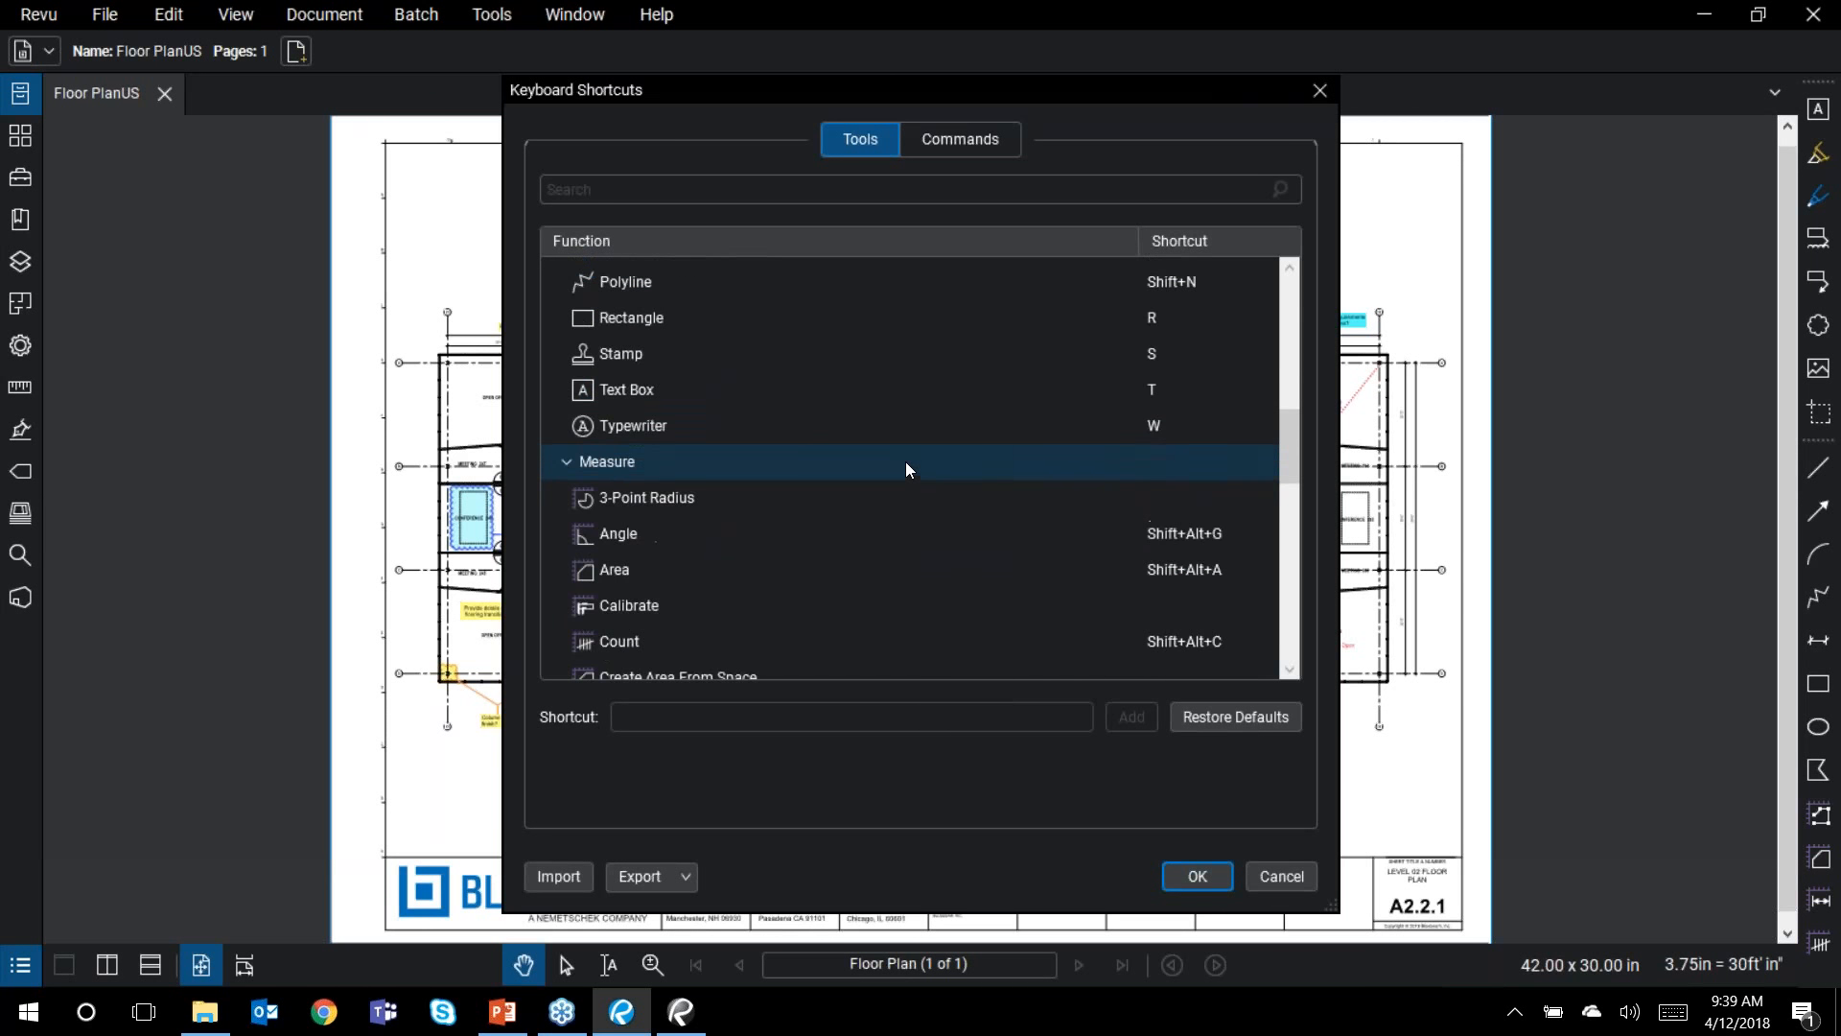
scroll(905, 462, "up", 6)
scroll(863, 465, "up", 2)
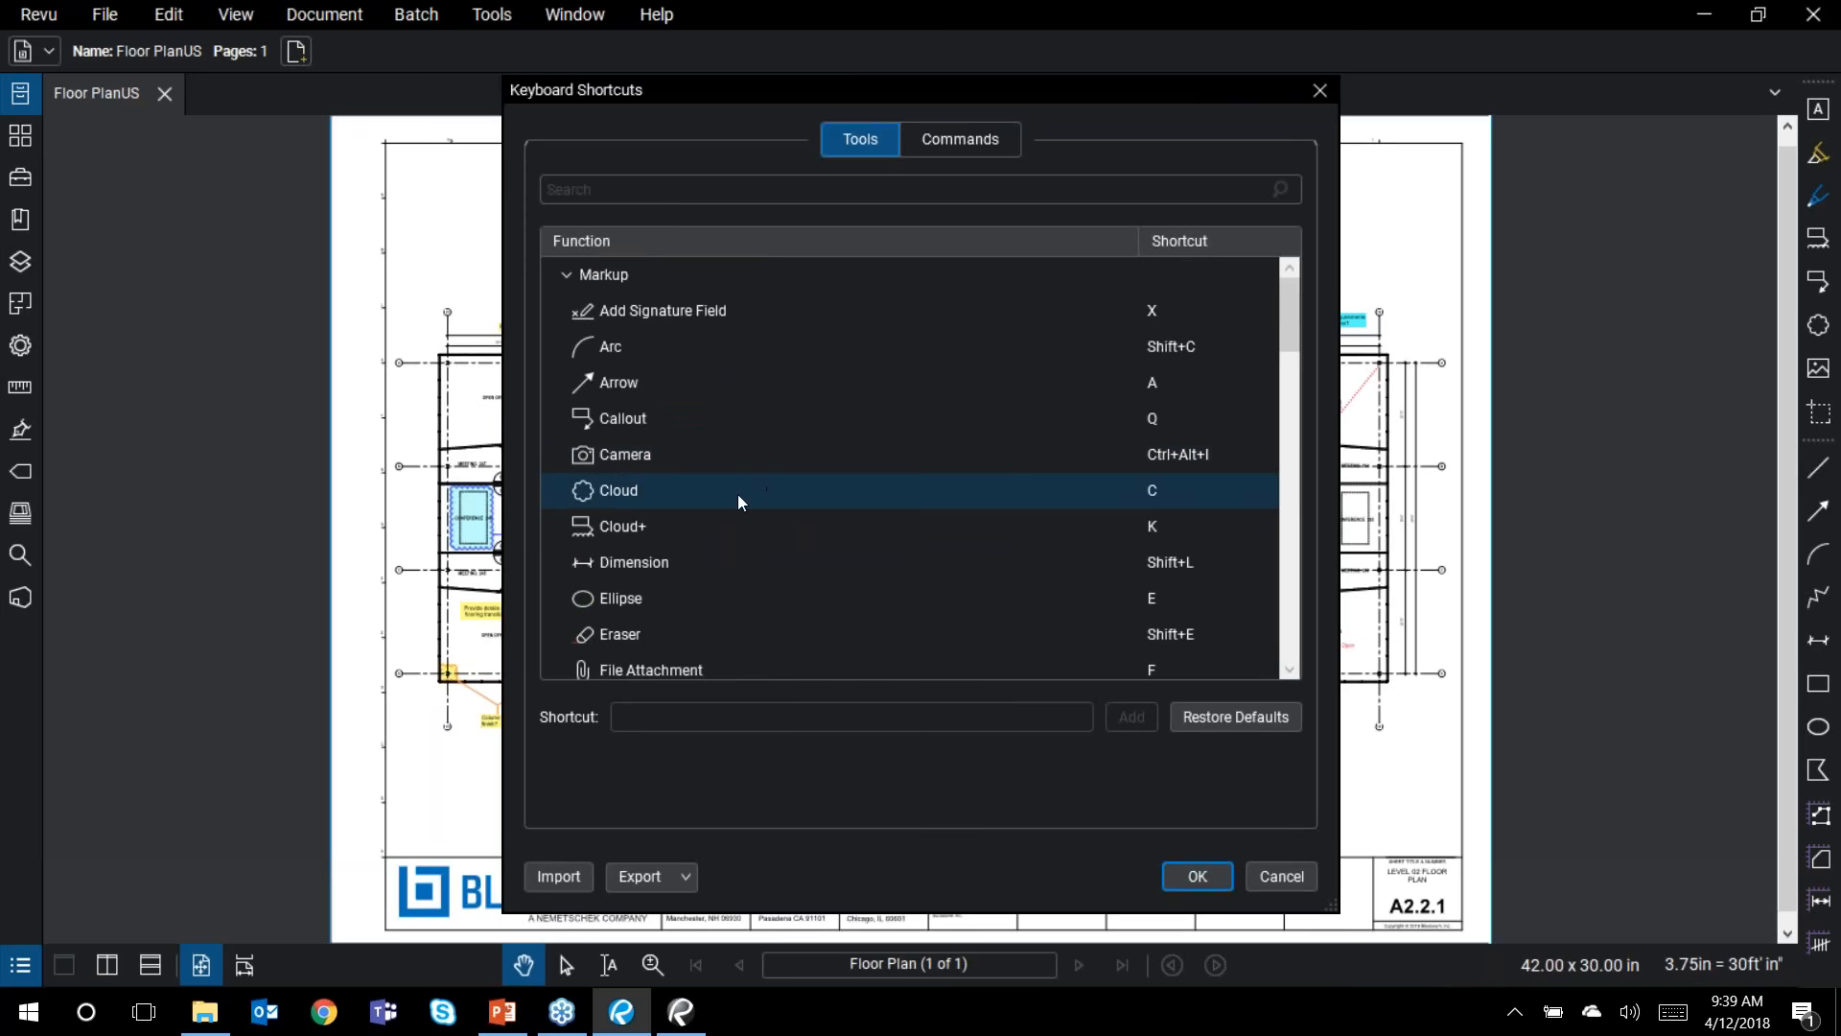
Step: Reassign the keyboard shortcut C from the Cloud tool to the Cloud+ tool
left_click(704, 527)
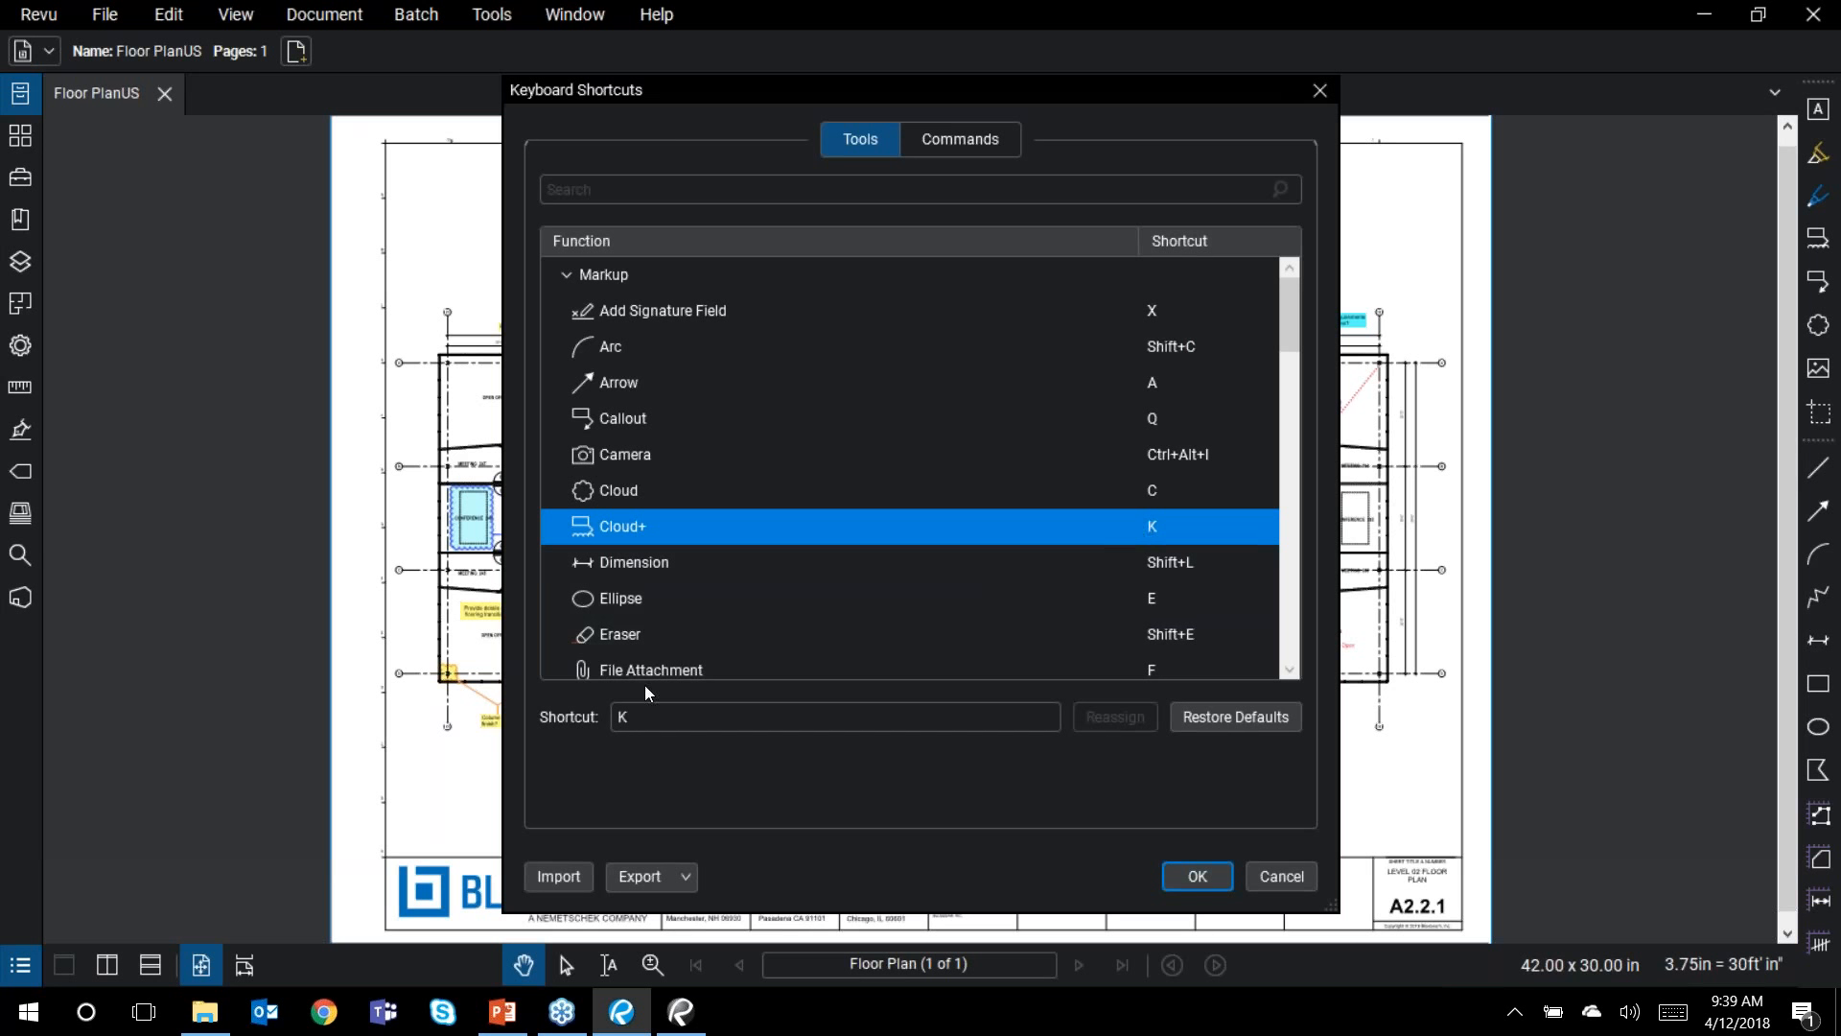
left_click(653, 711)
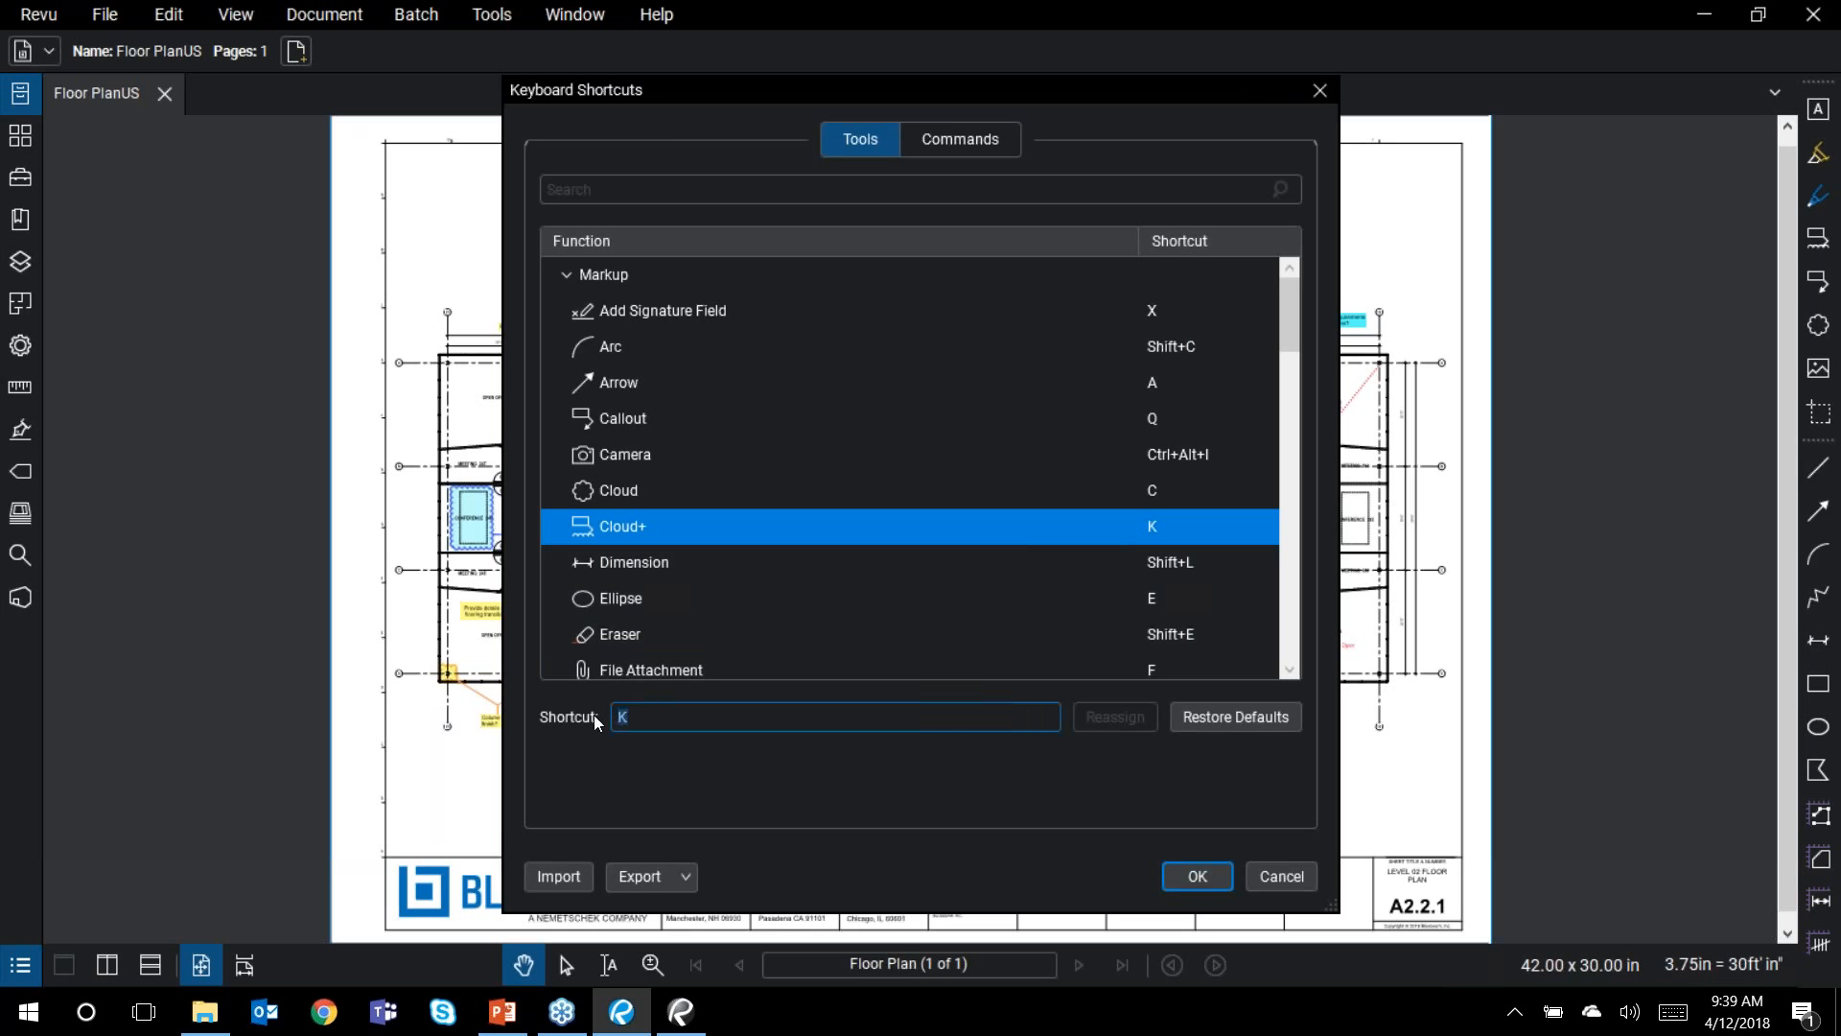
key("super")
key("super")
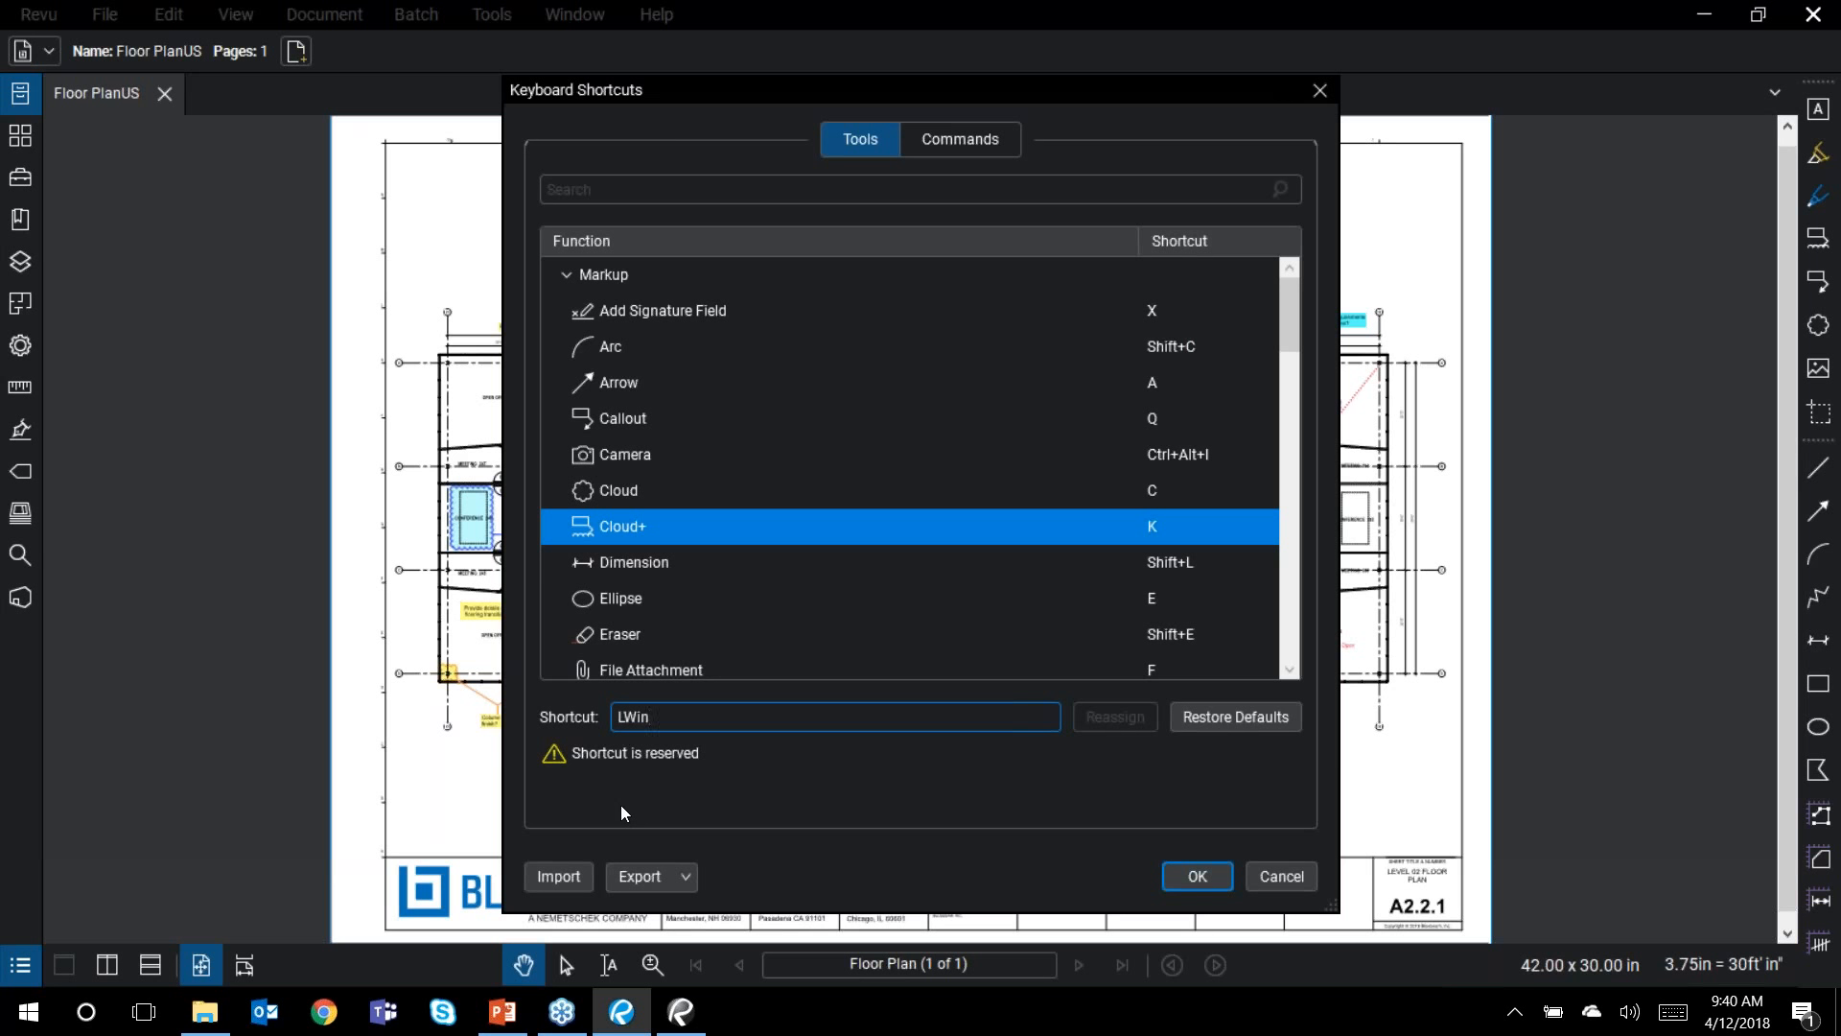
left_click(682, 720)
key("c")
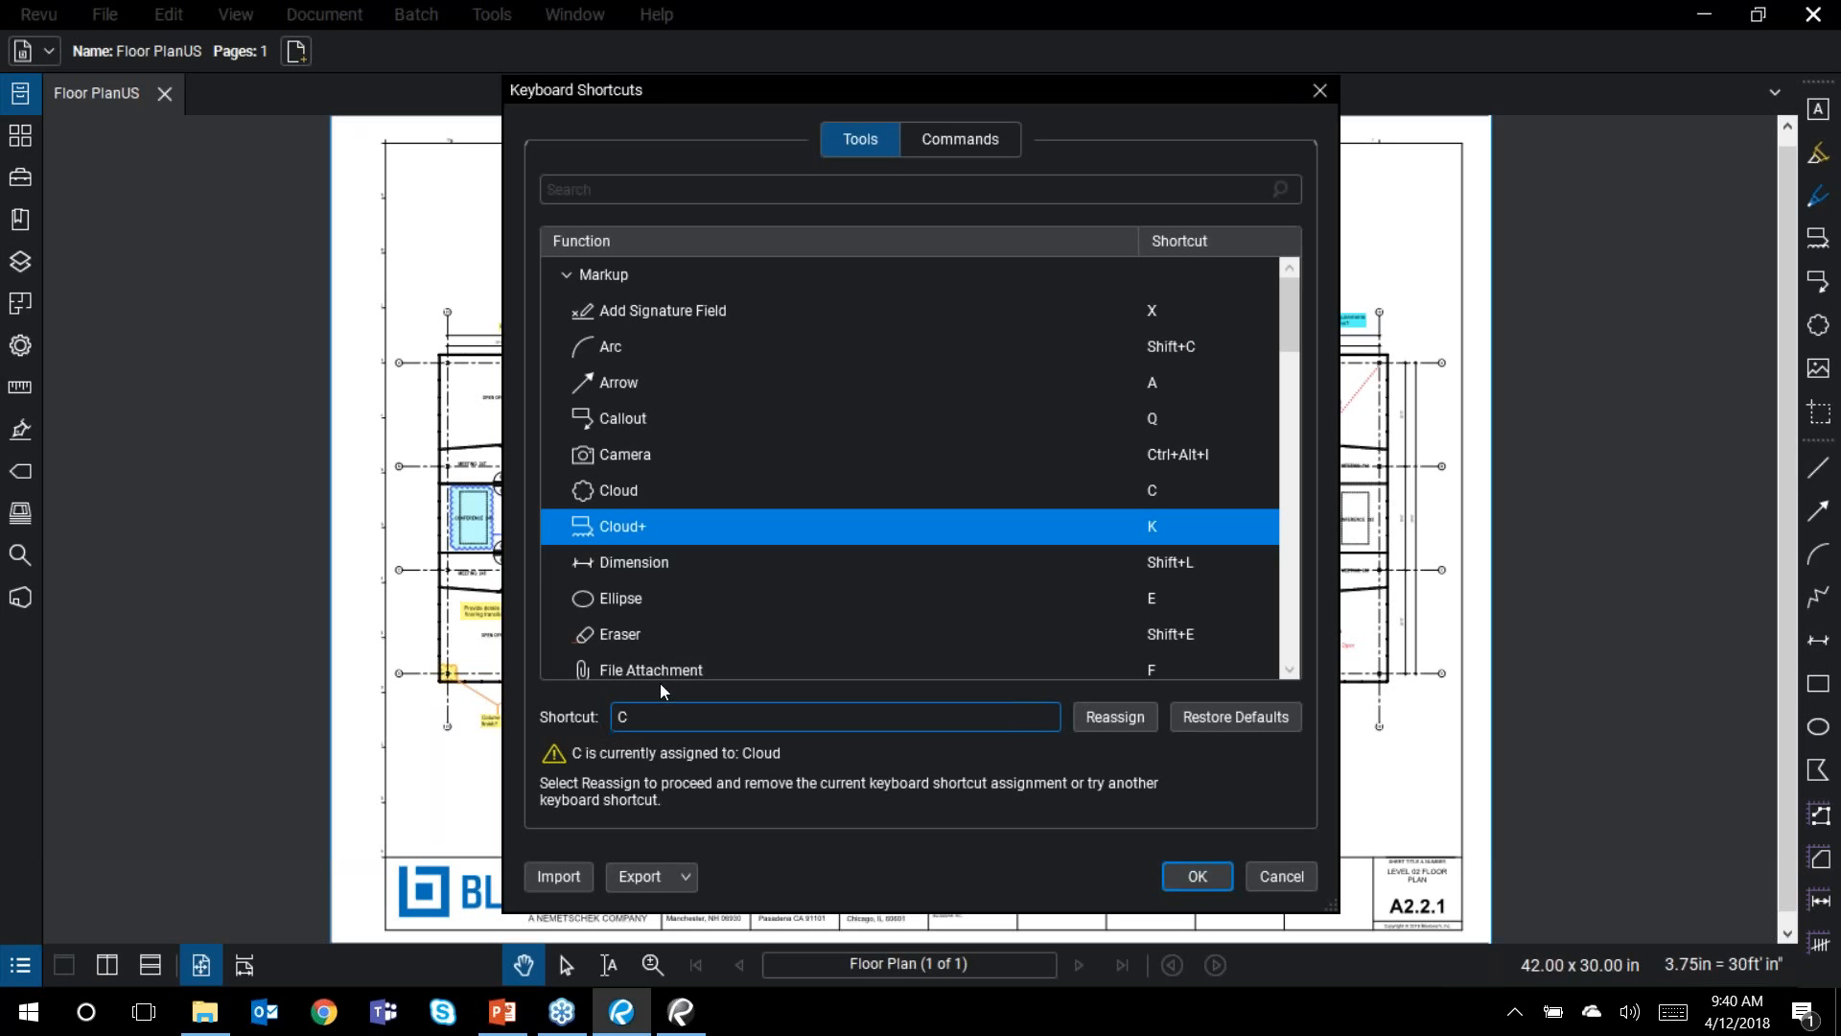
left_click(1113, 717)
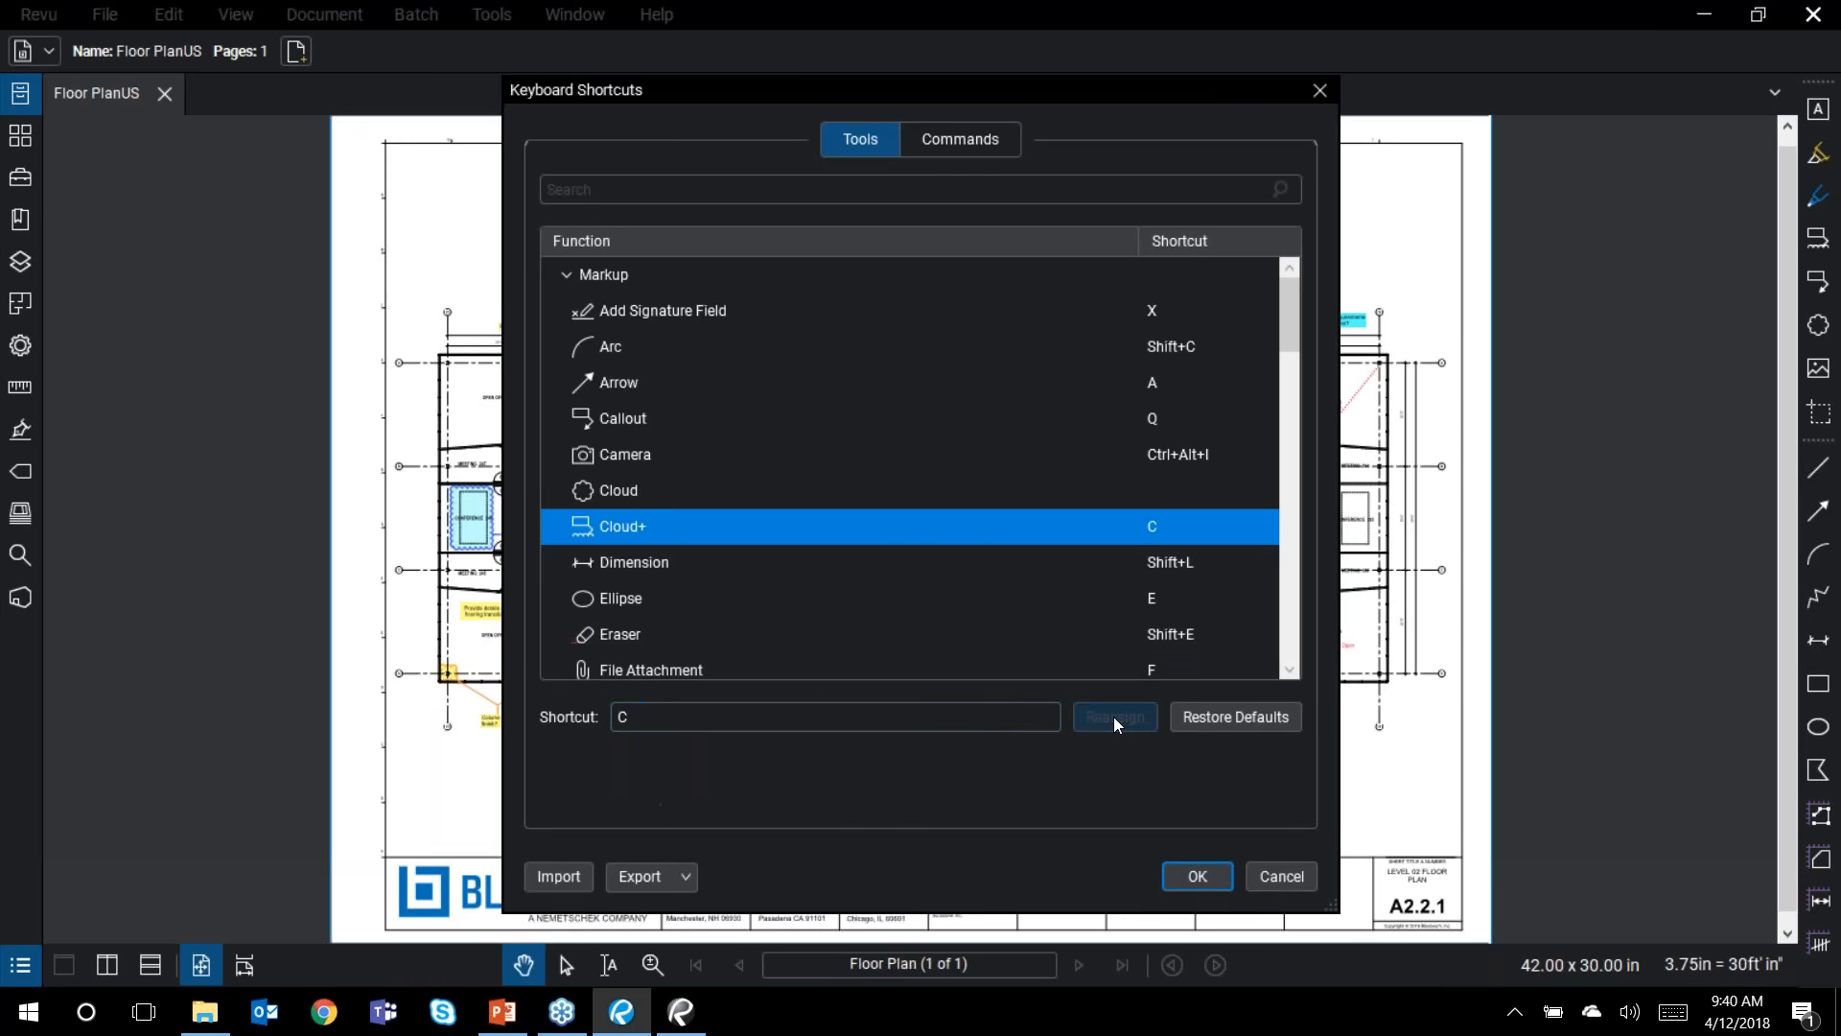
Step: Assign K as the keyboard shortcut for the Cloud tool
left_click(1154, 481)
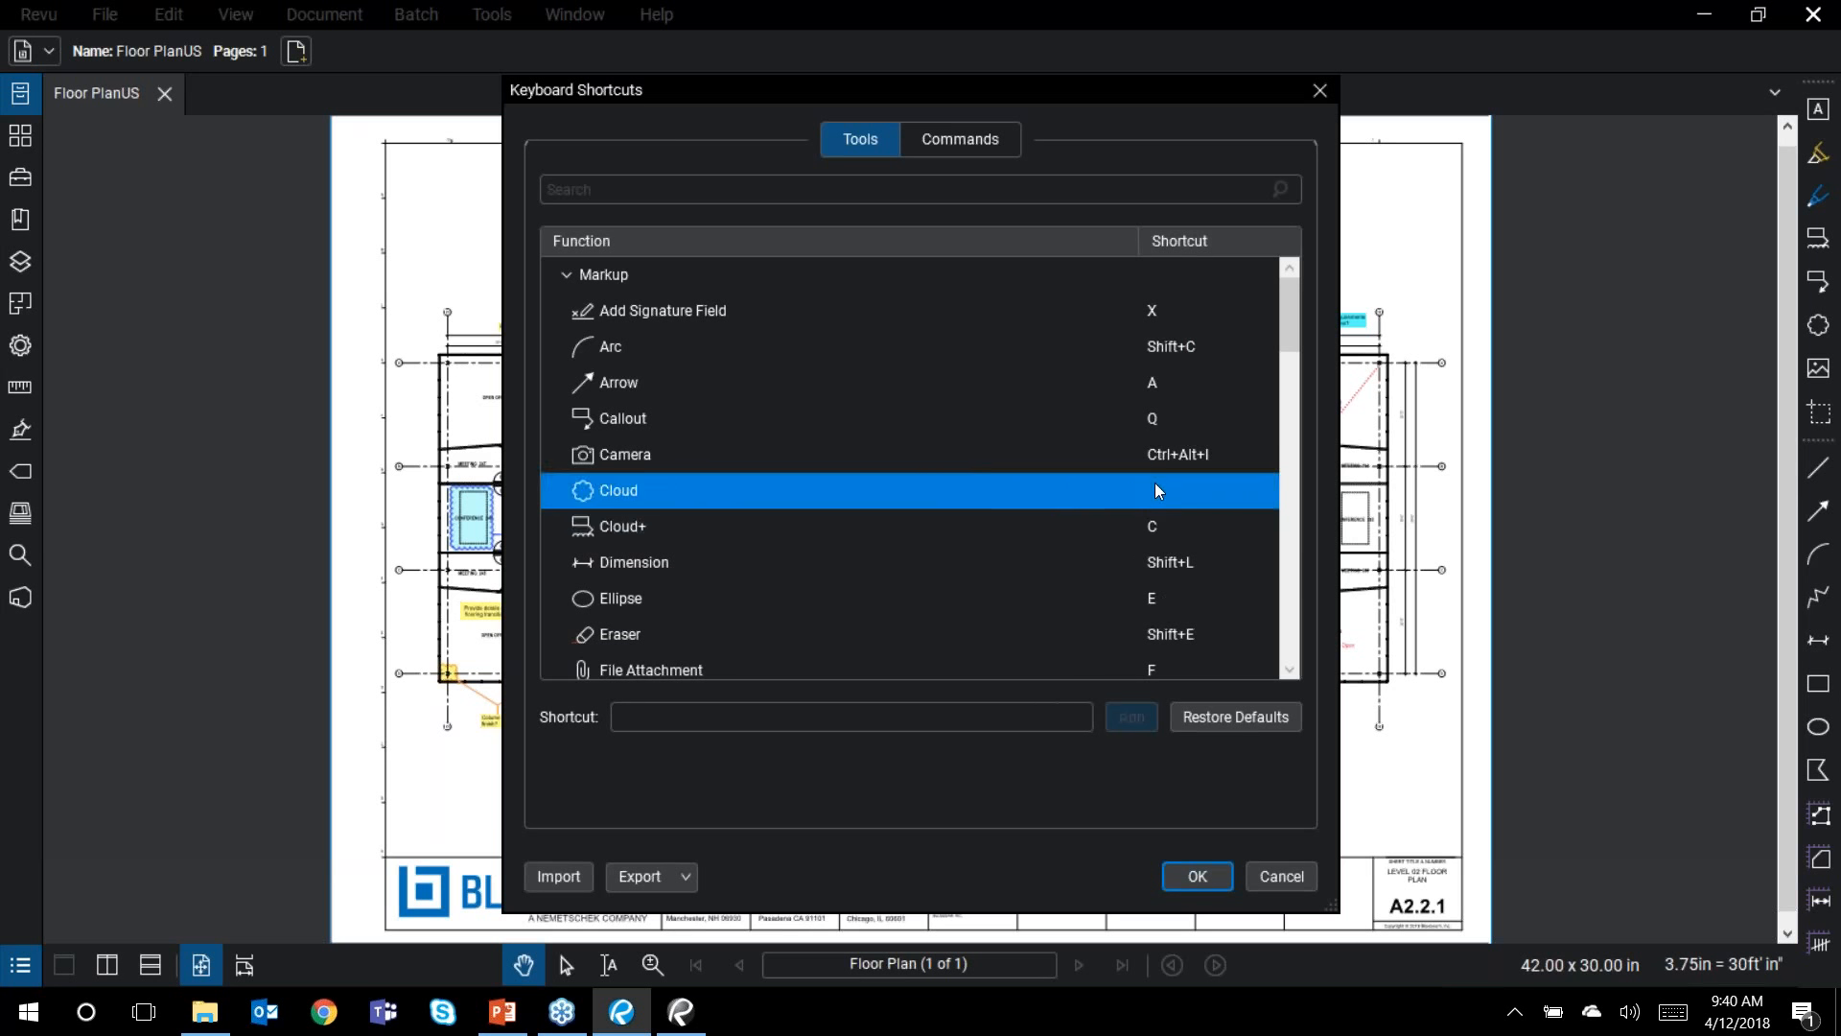
type("K")
key("Return")
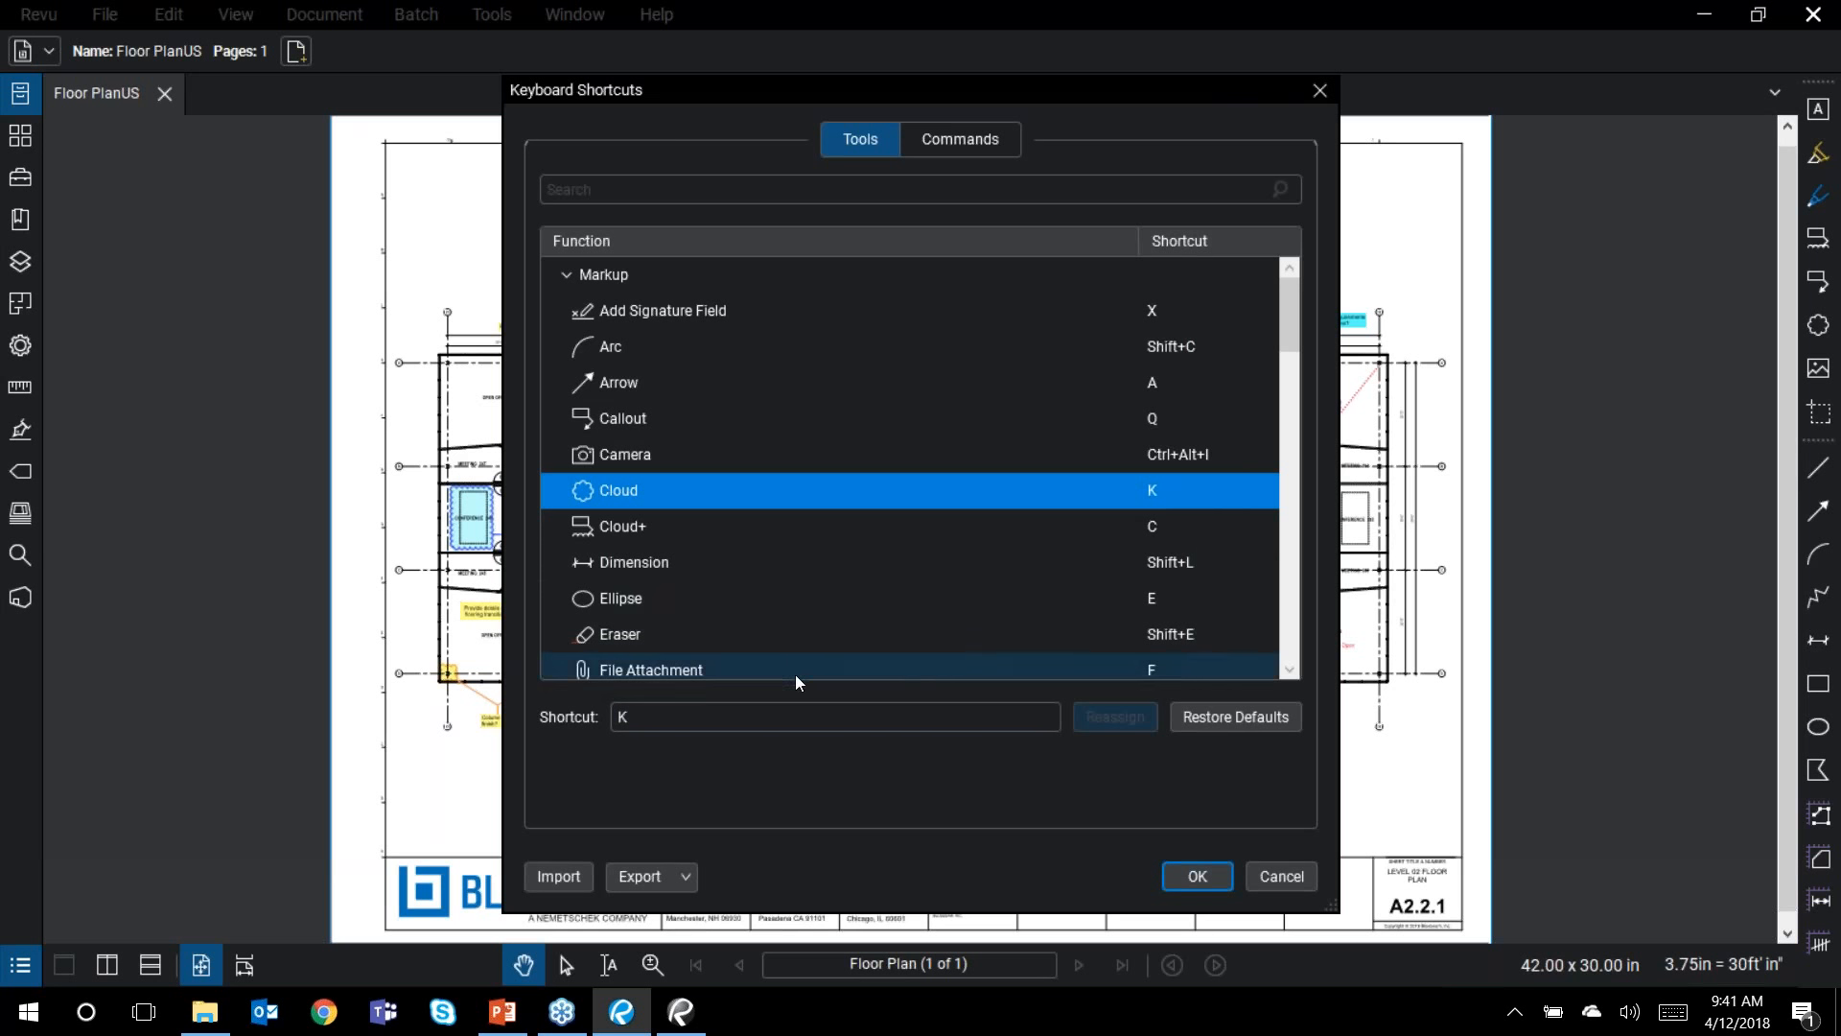
Step: Check the shortcut export options without exporting, restore the default shortcuts and close the dialog
left_click(679, 884)
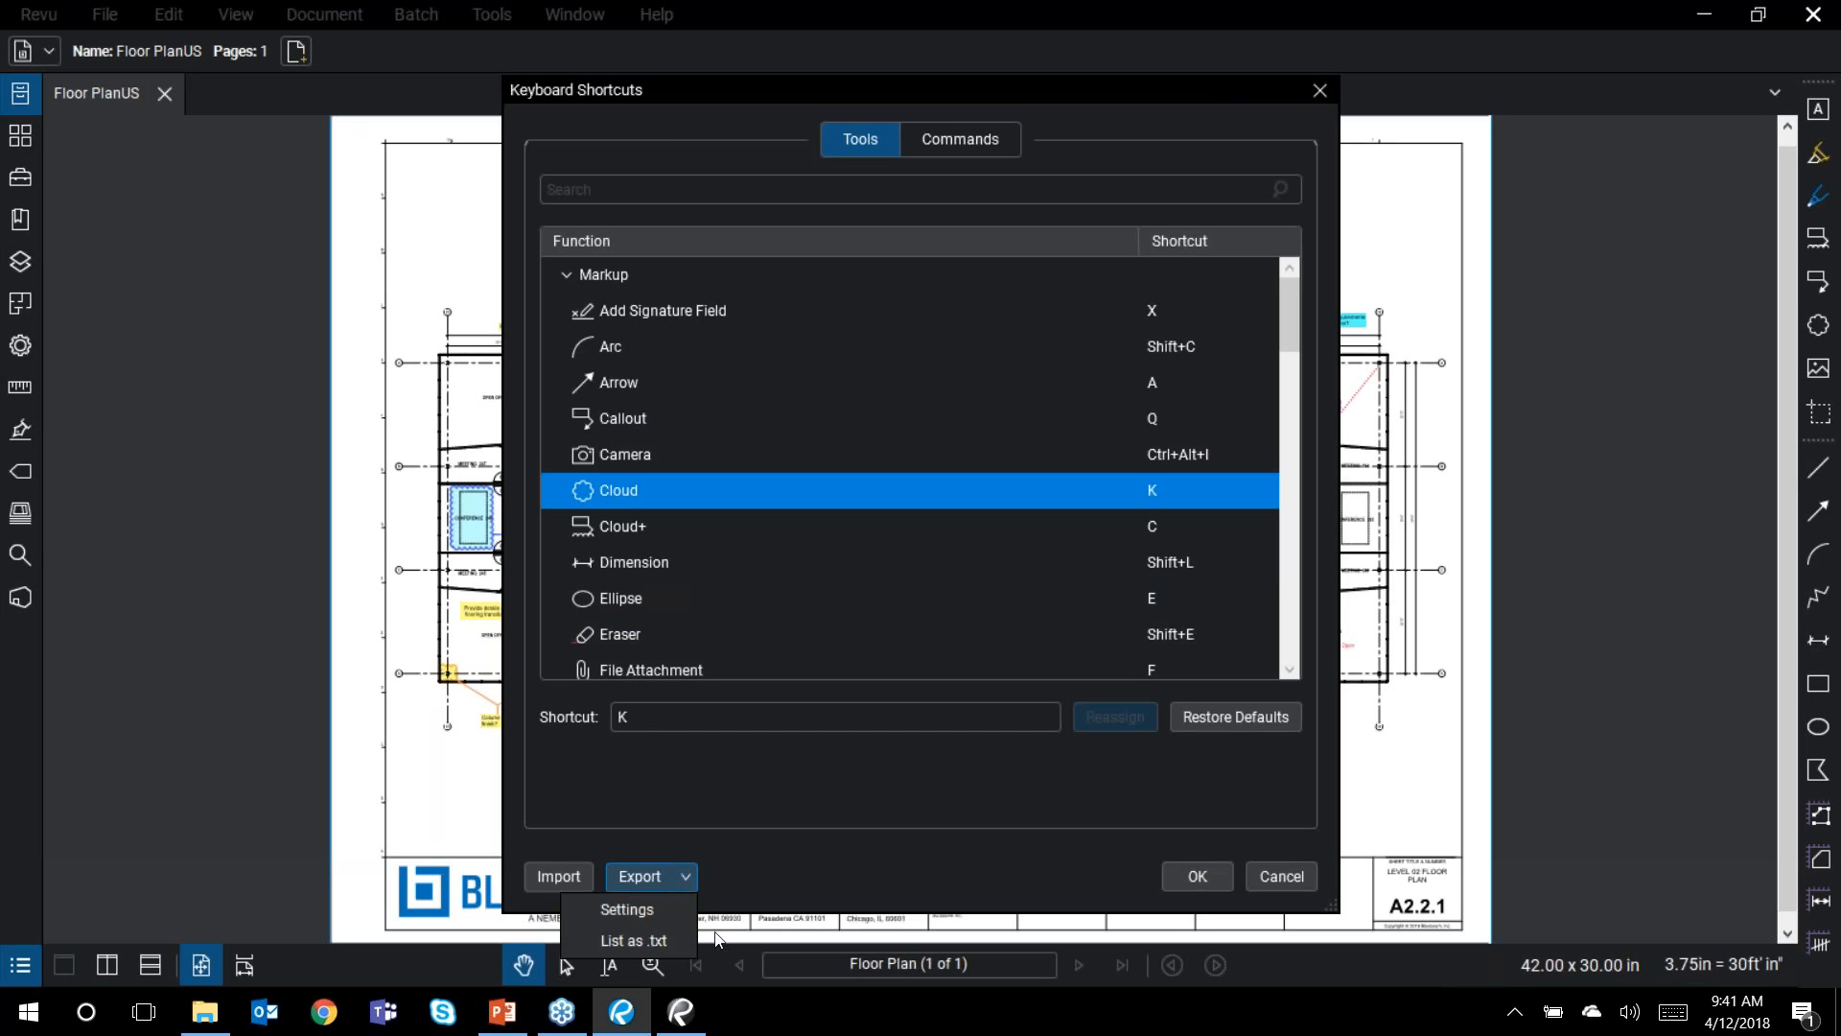
left_click(767, 876)
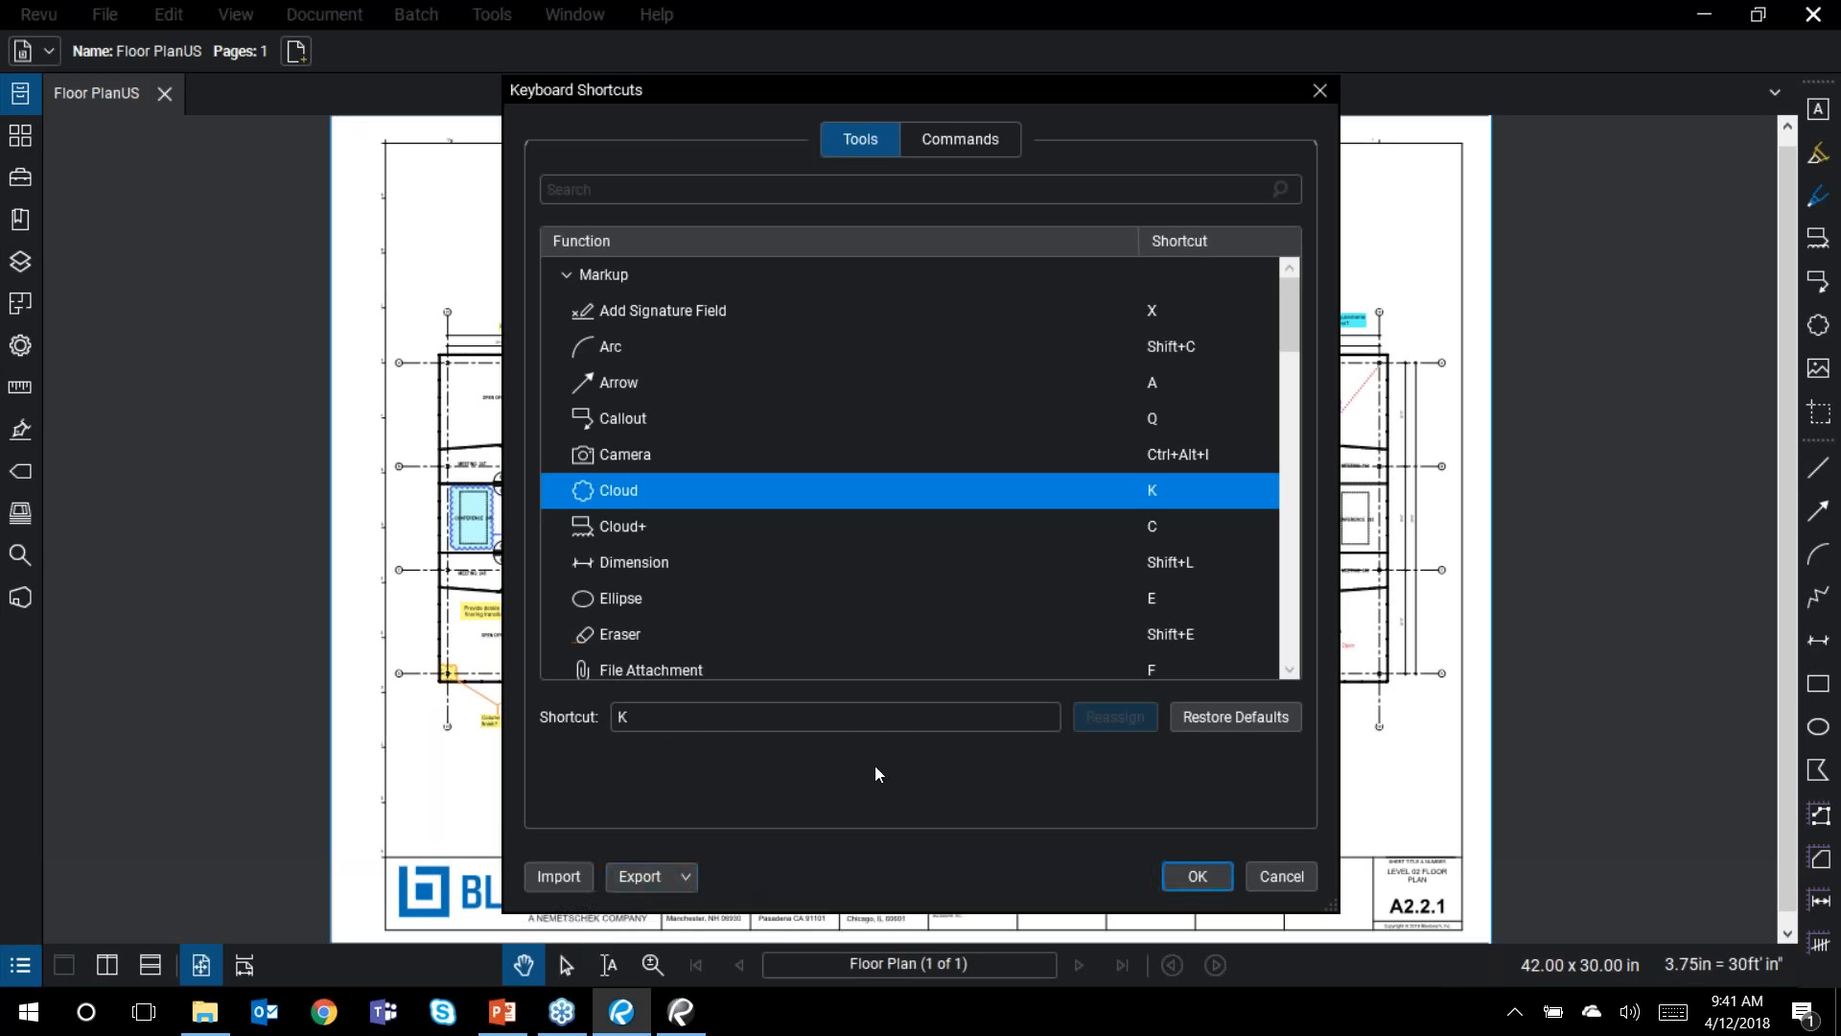
left_click(1198, 717)
left_click(1318, 89)
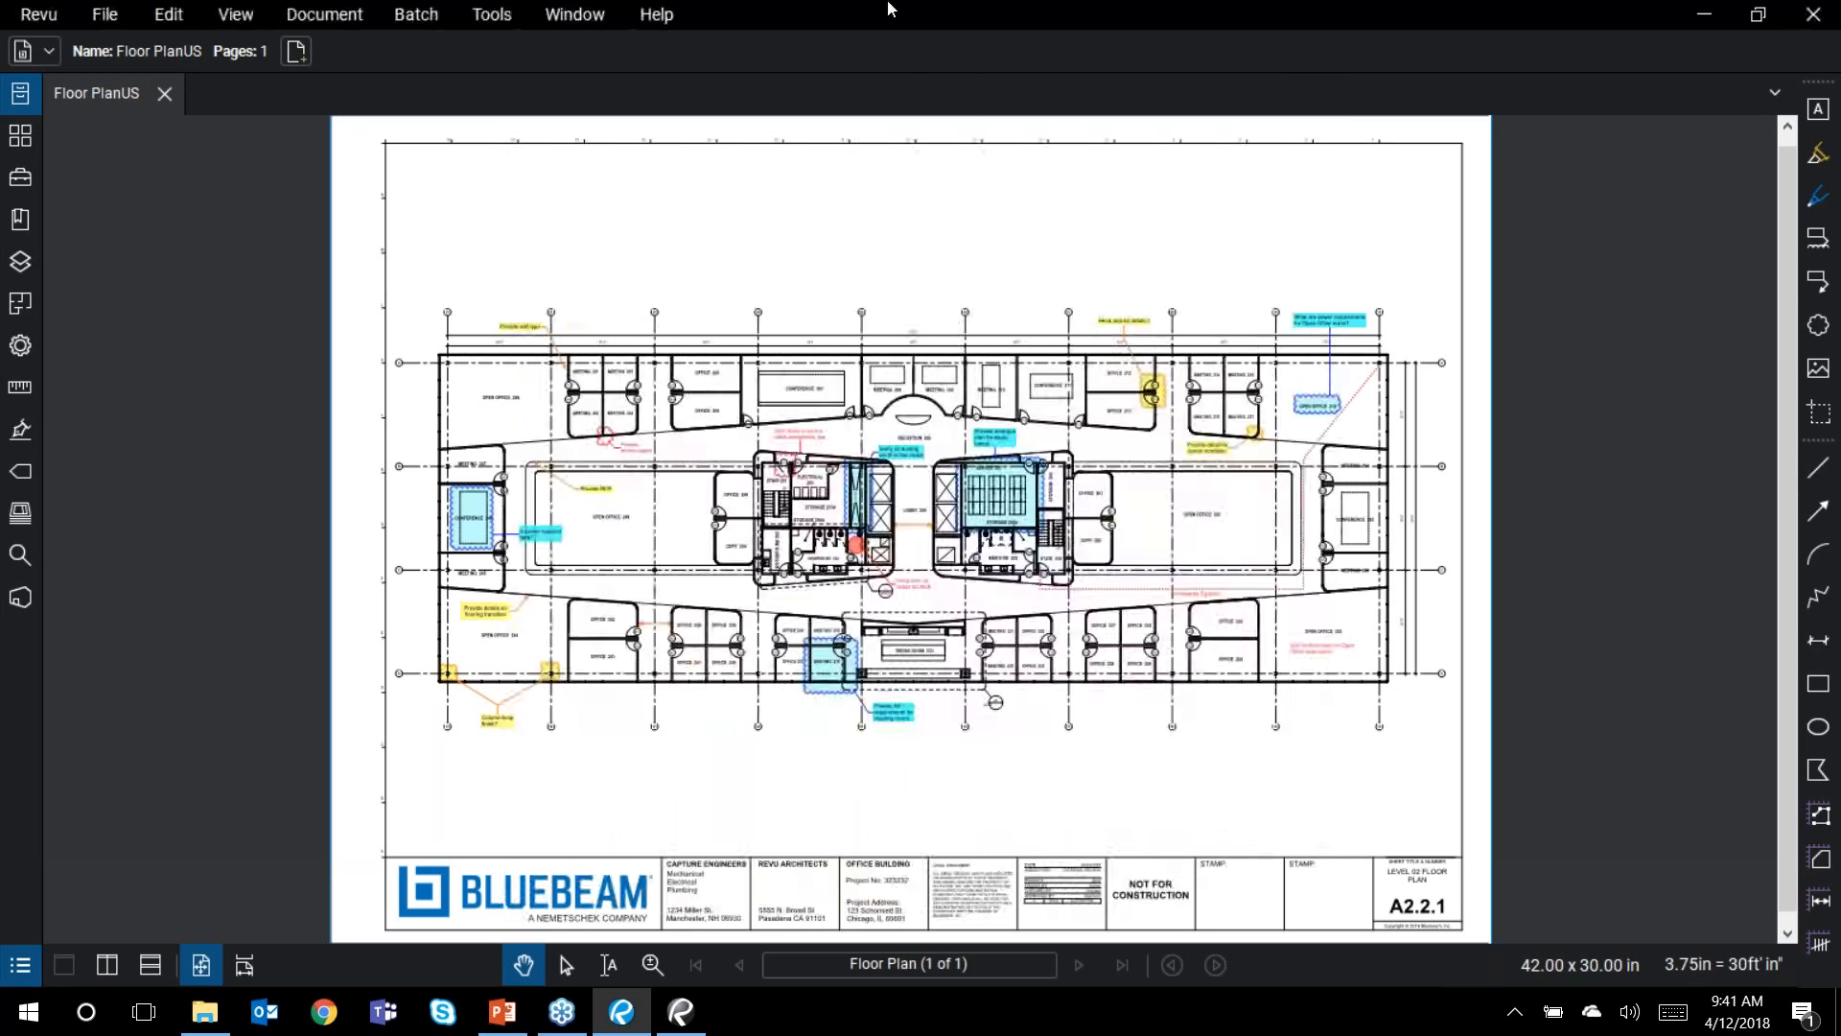
Step: Open the Welcome to Revu page, then view its sample floor plan and close that plan
left_click(671, 15)
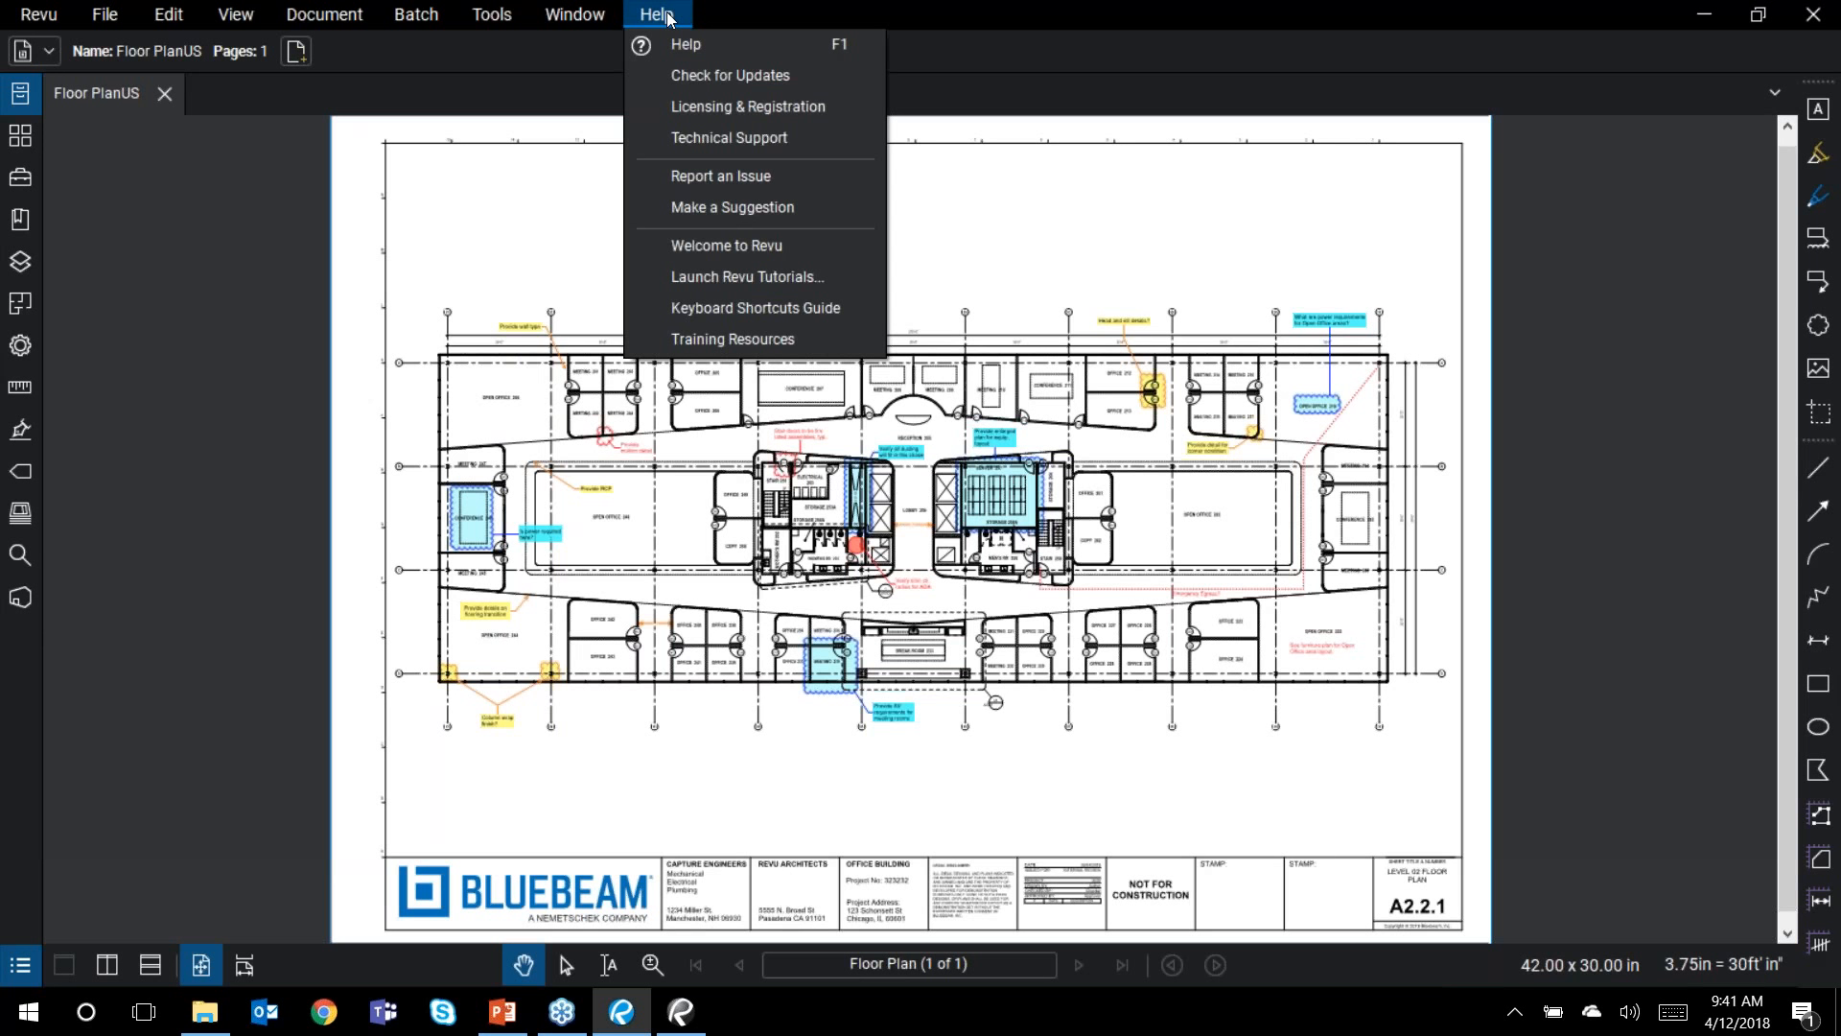
left_click(756, 209)
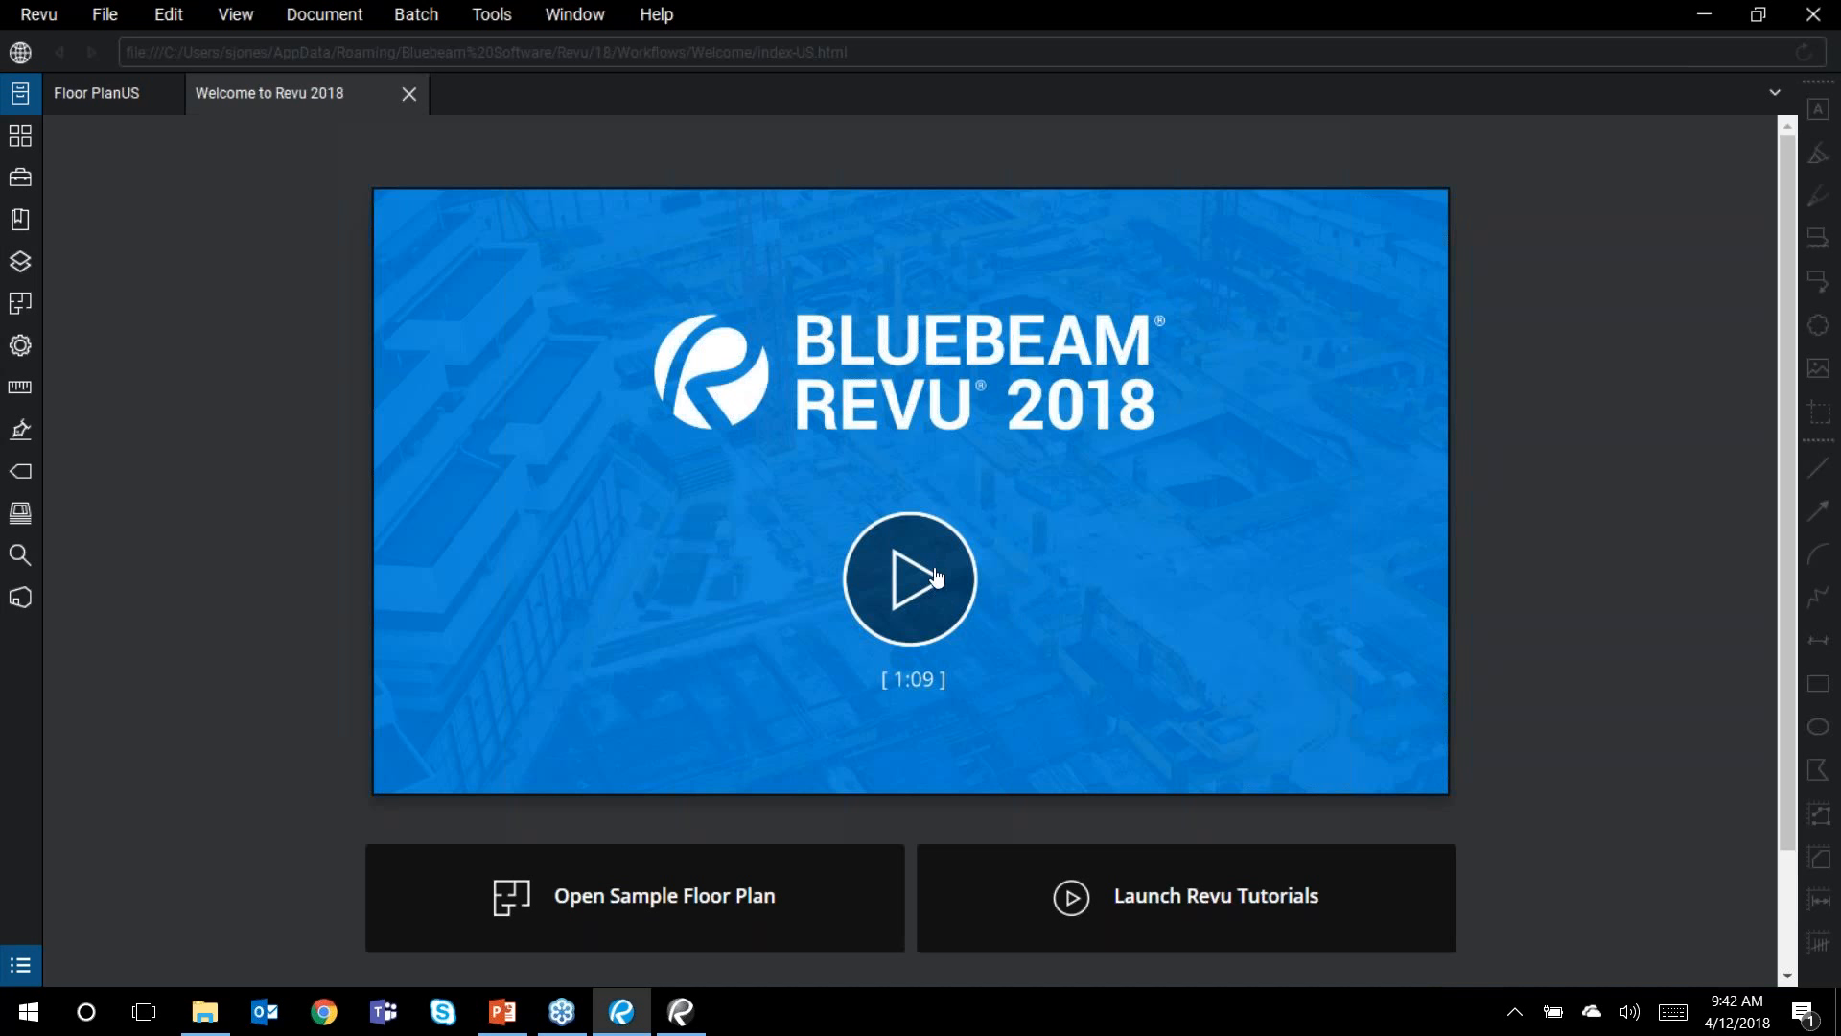
scroll(937, 588, "down", 2)
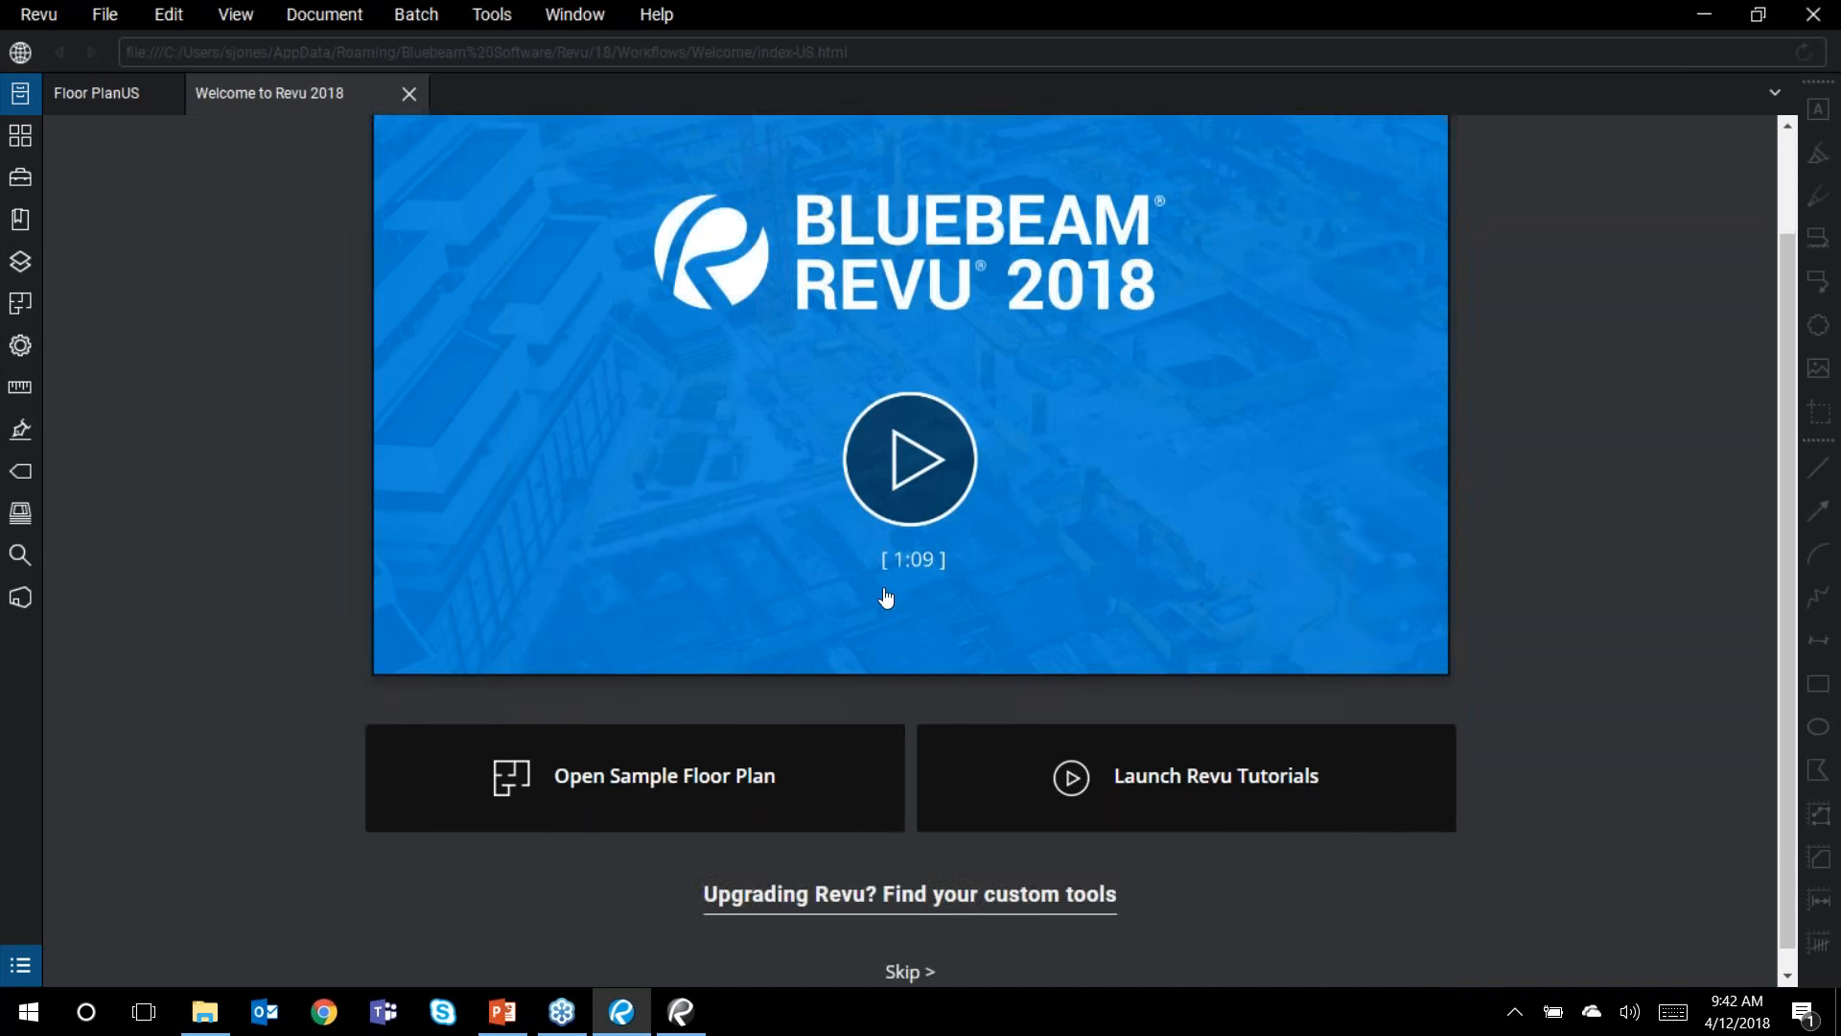
left_click(628, 795)
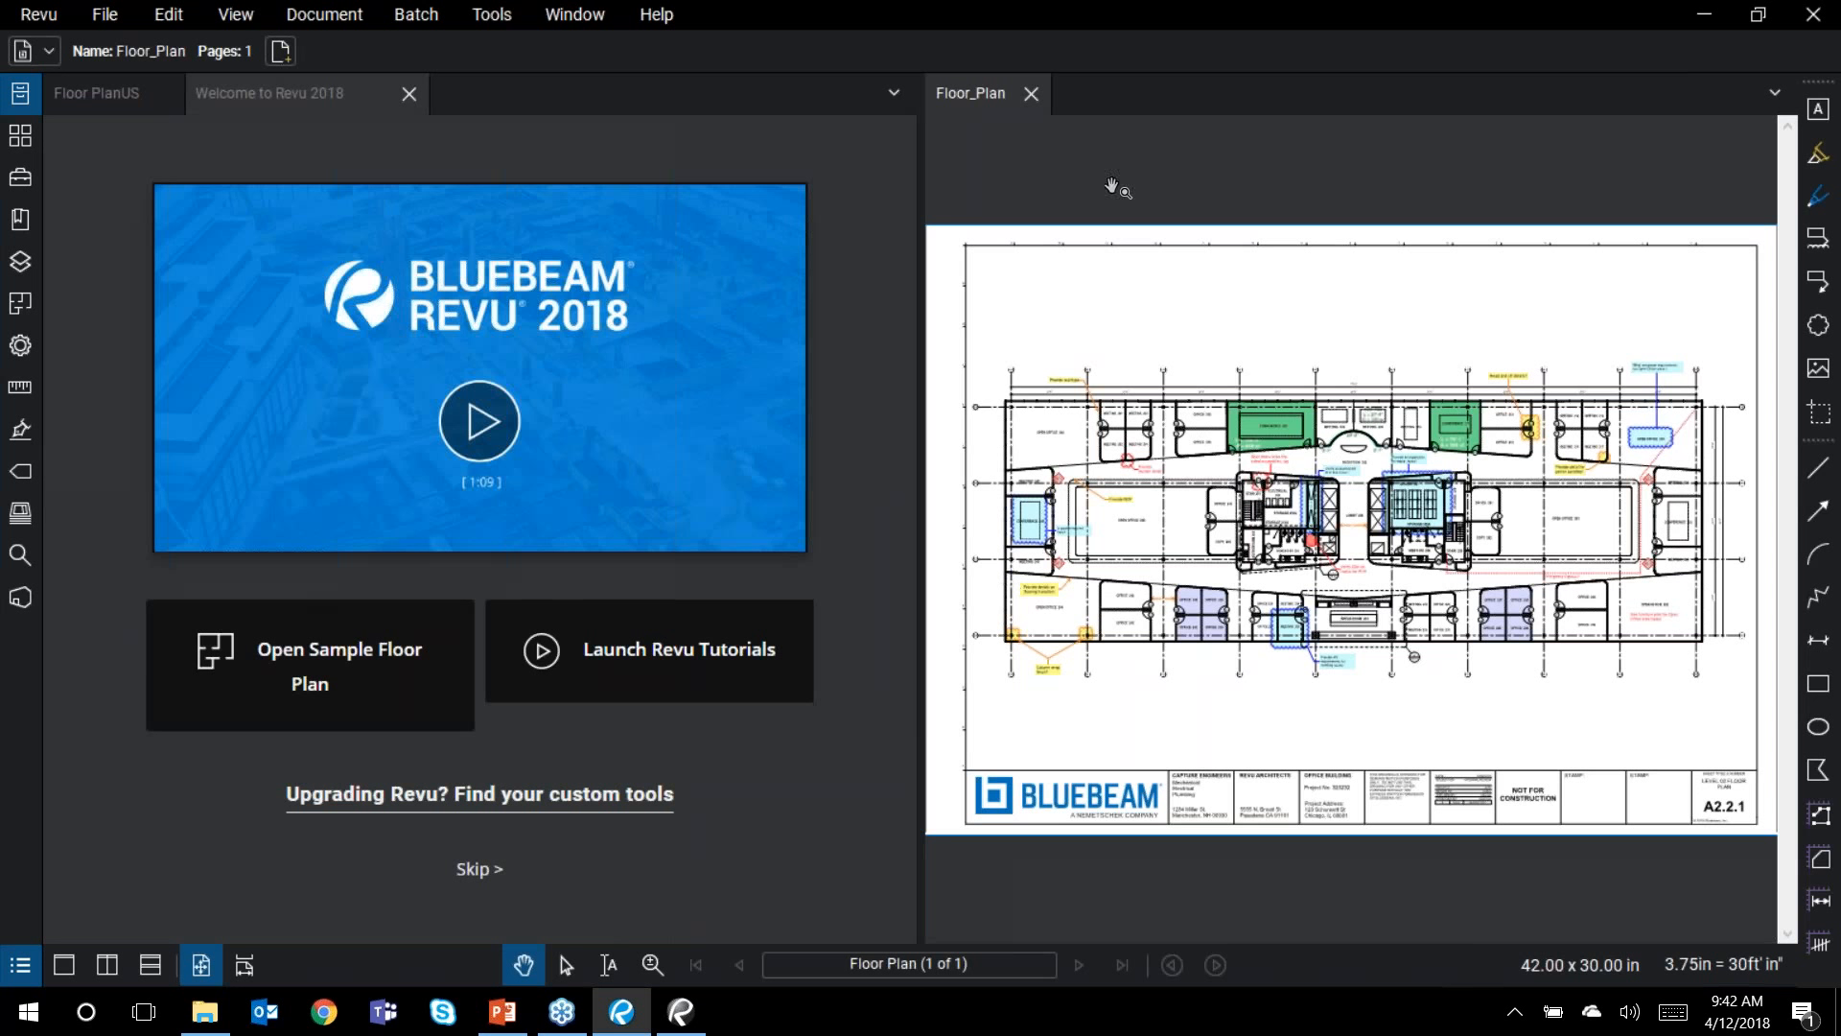
left_click(1030, 93)
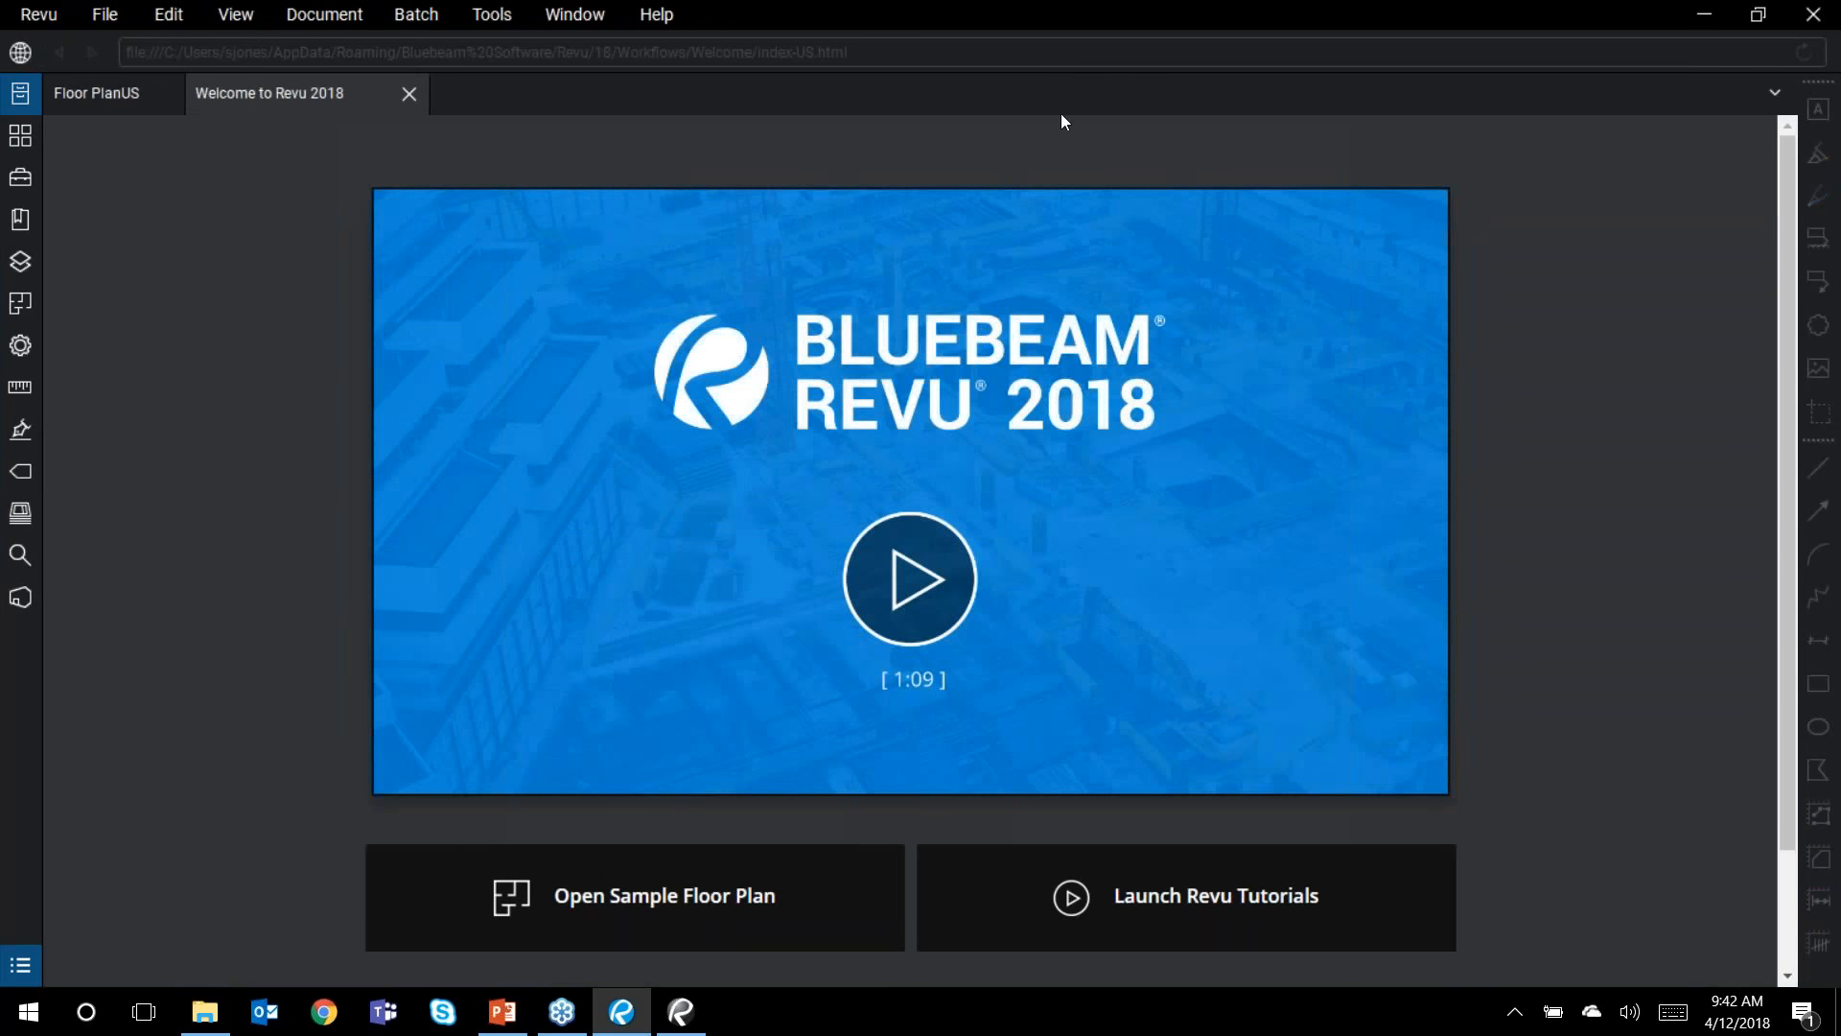
Step: Launch the Revu tutorials from the welcome page, browse the topics from Quantity Takeoff through Field Issues, and close the tutorial window
scroll(1087, 611, "down", 2)
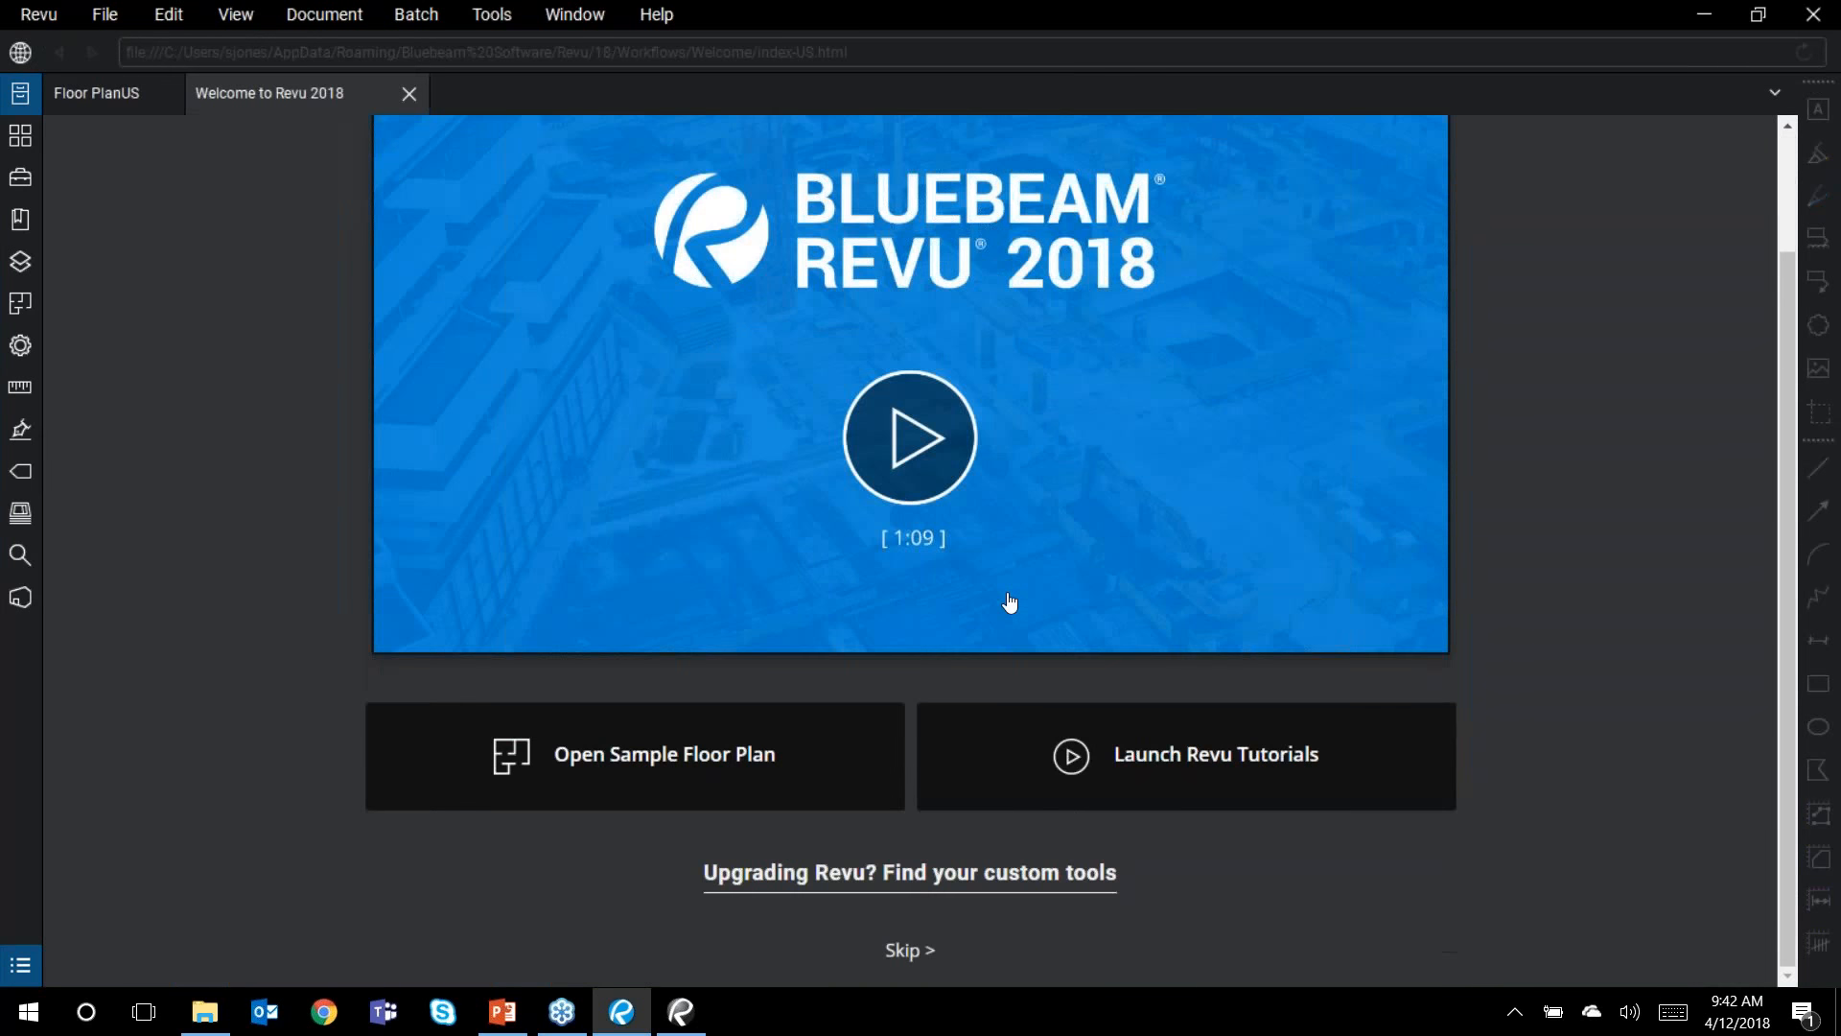
left_click(1189, 764)
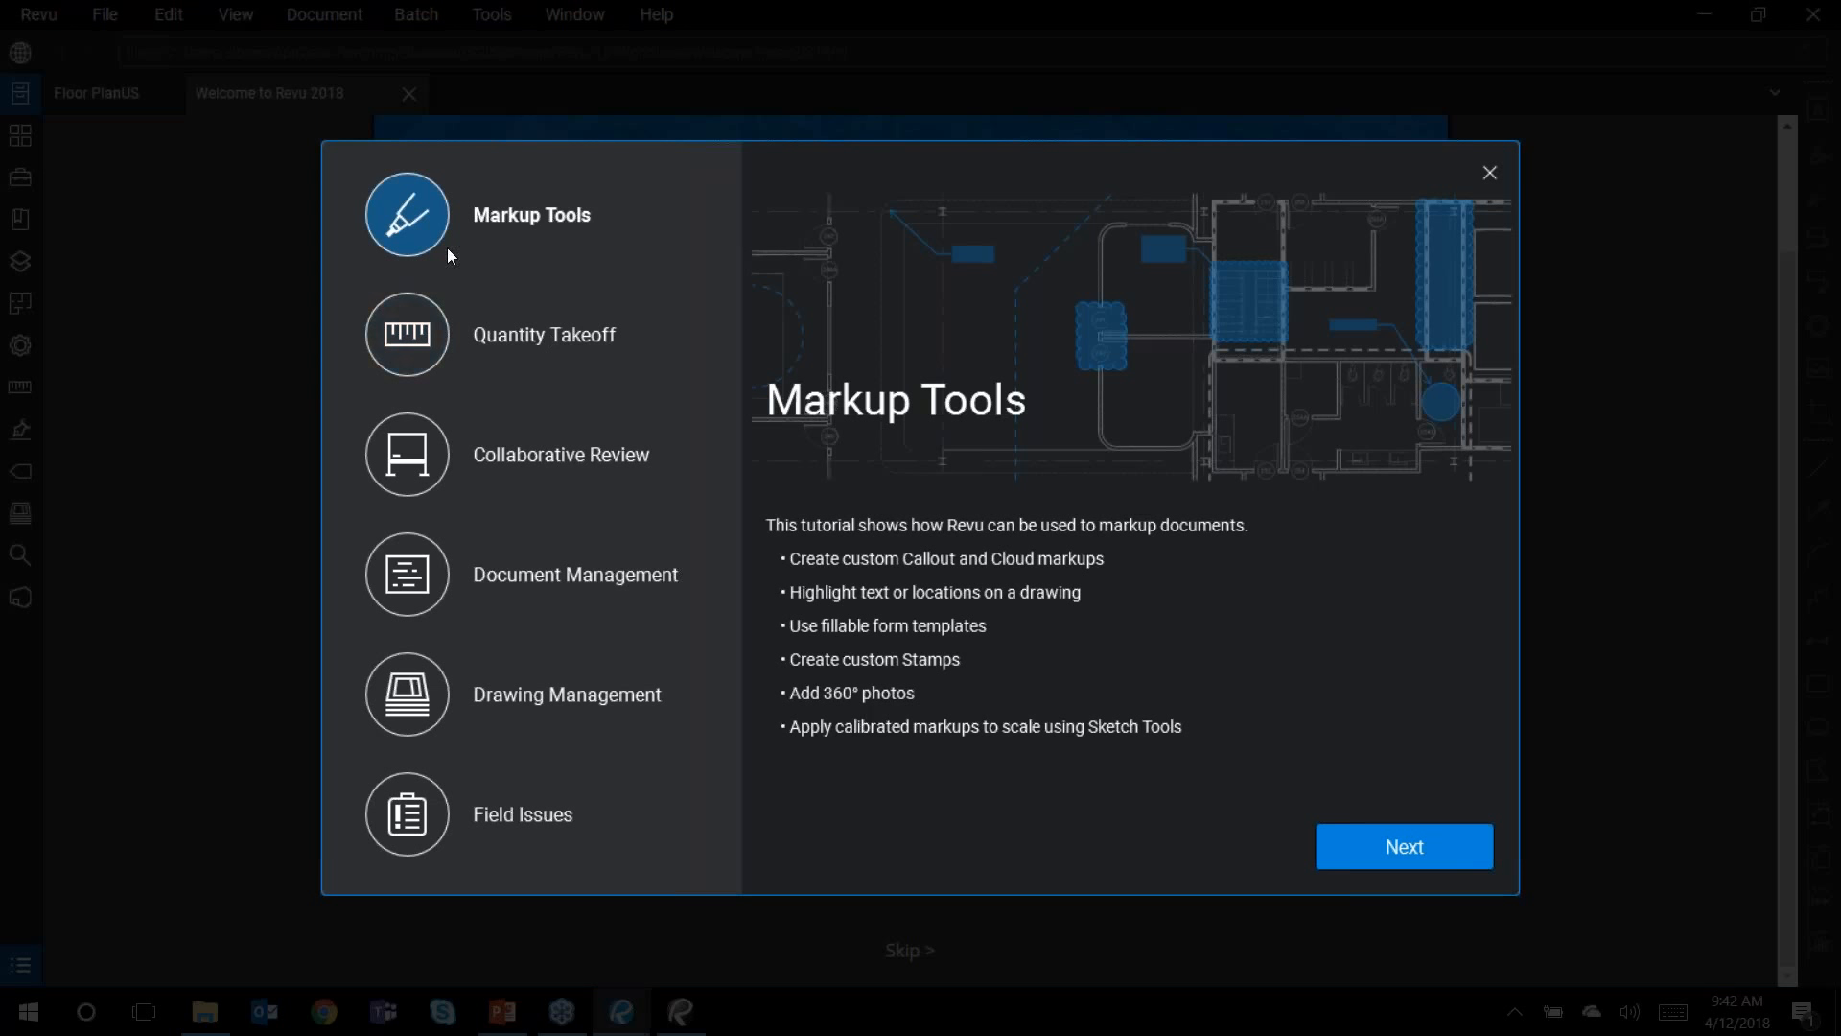
left_click(405, 359)
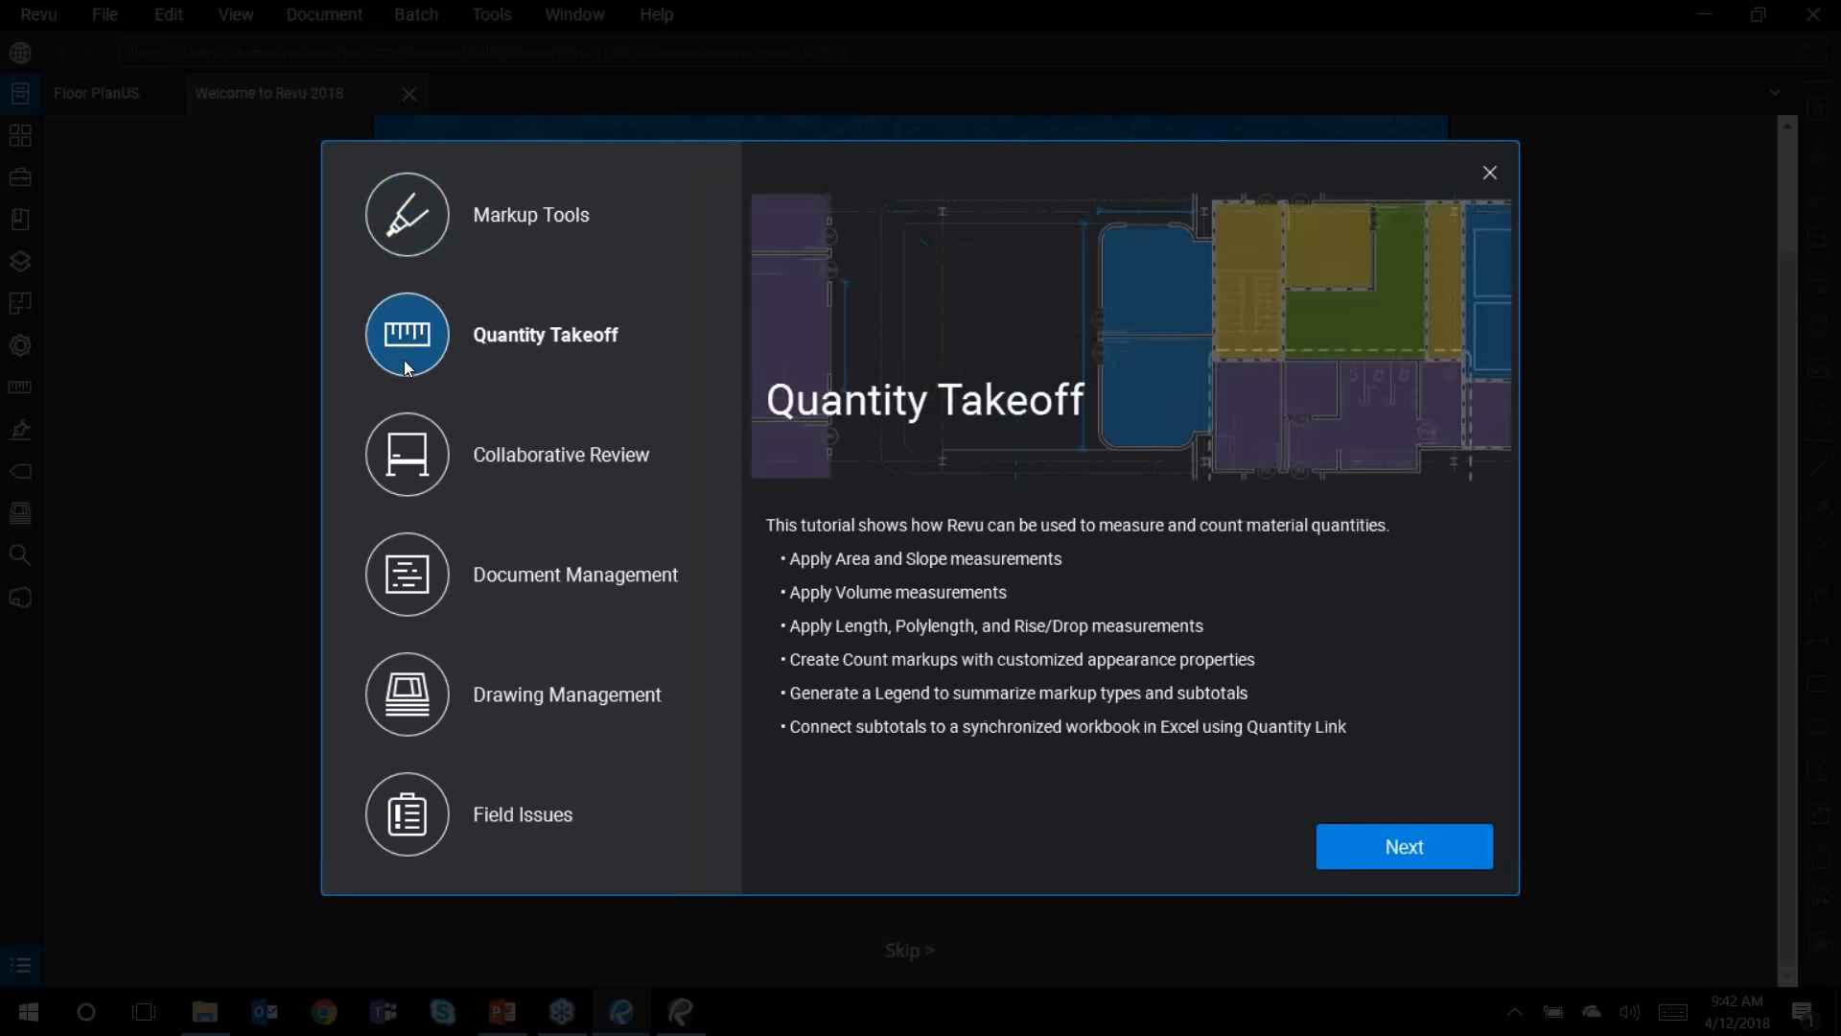
left_click(422, 449)
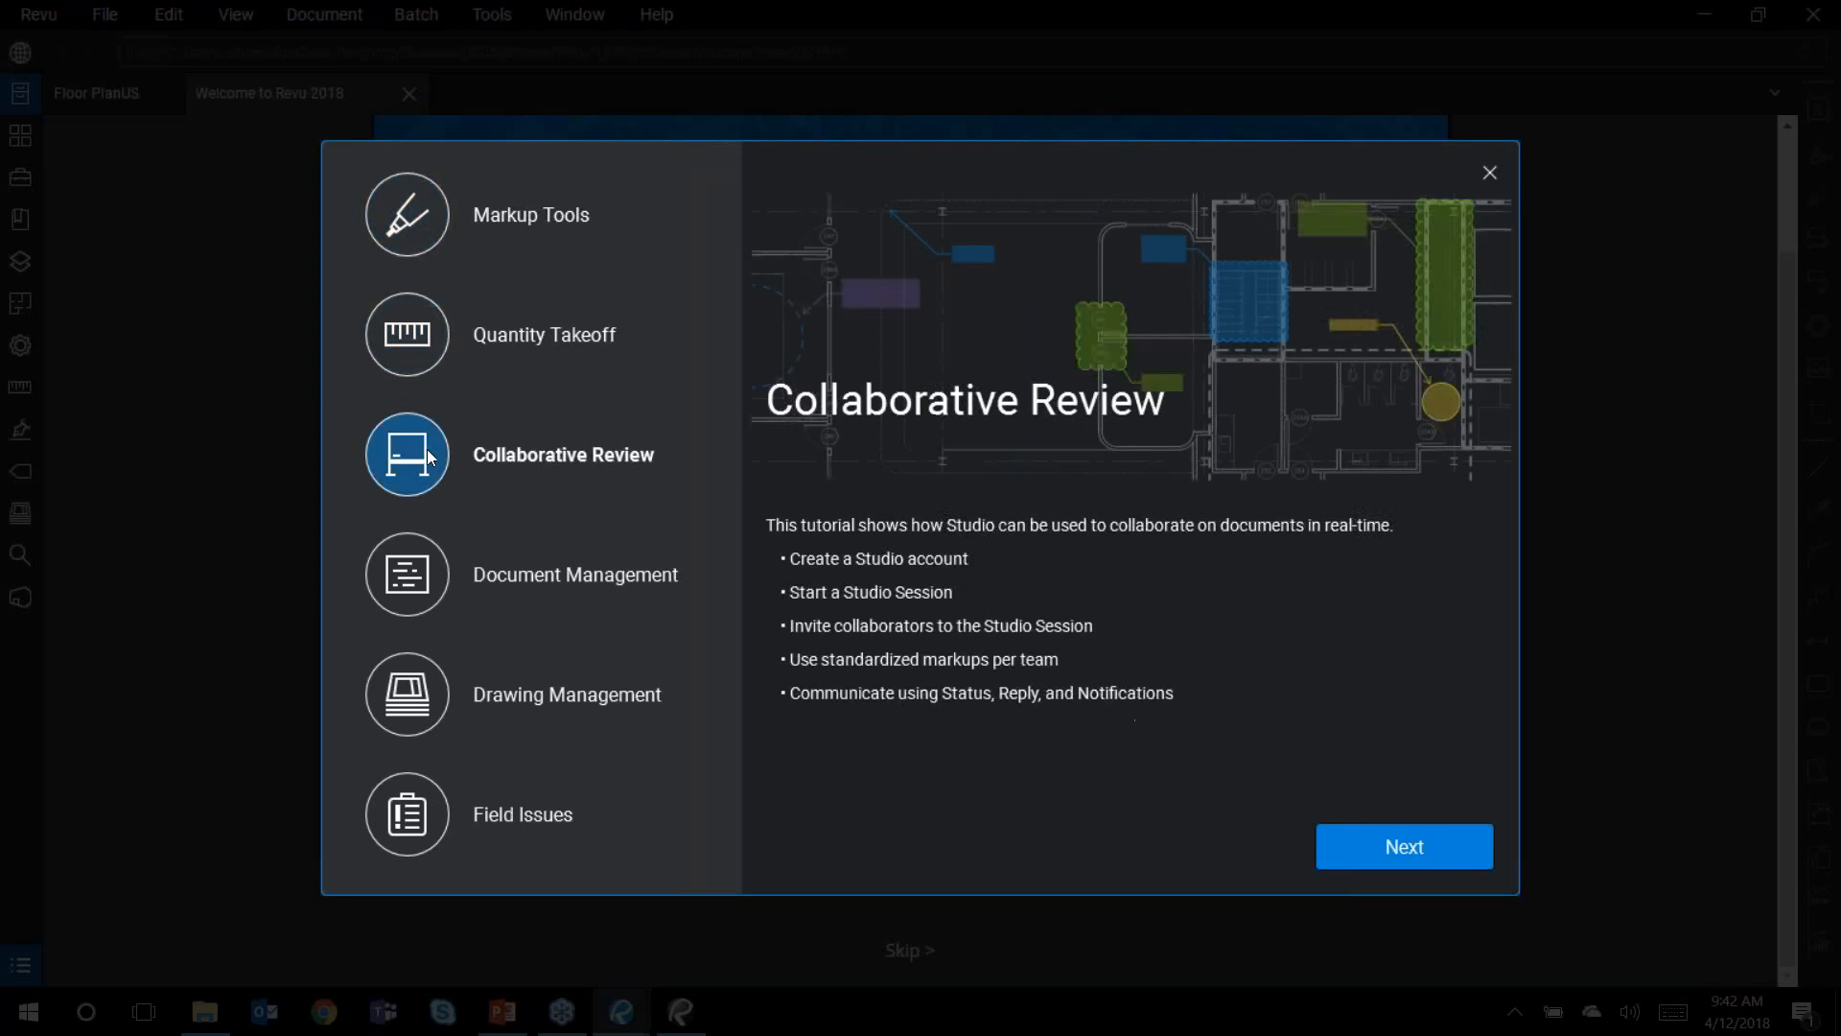
left_click(408, 587)
left_click(428, 673)
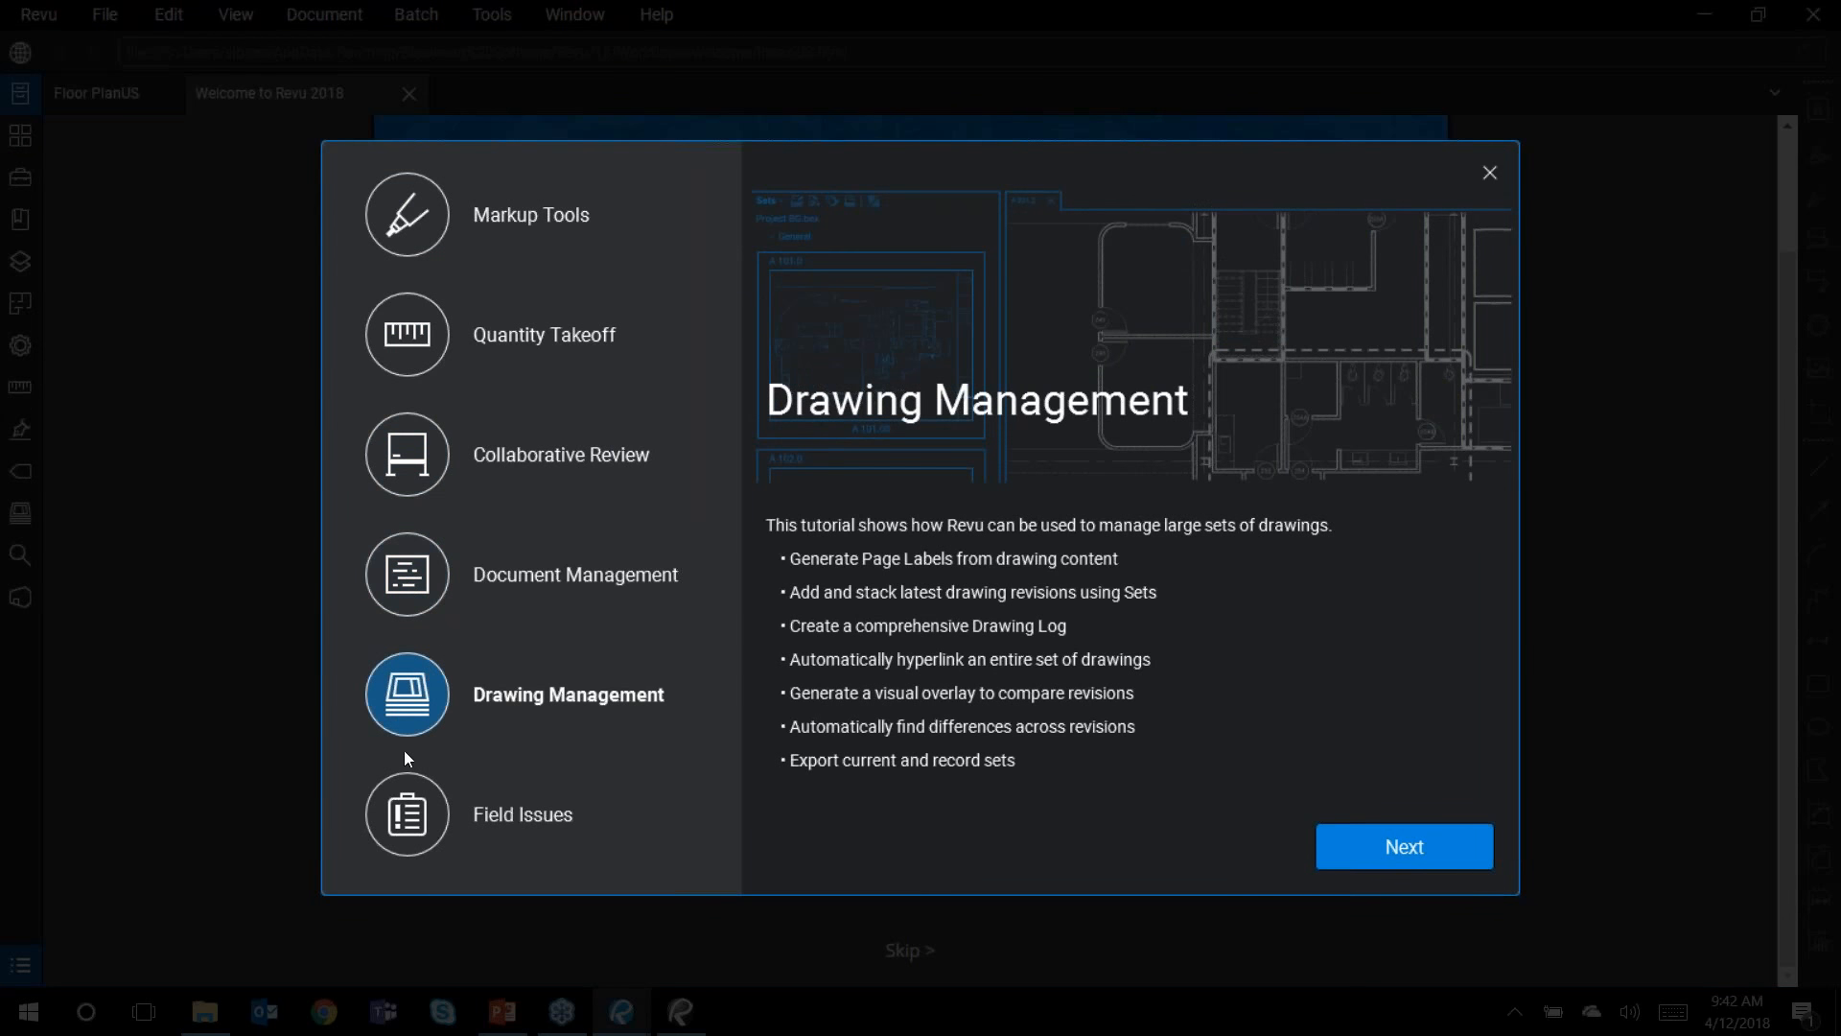
left_click(412, 813)
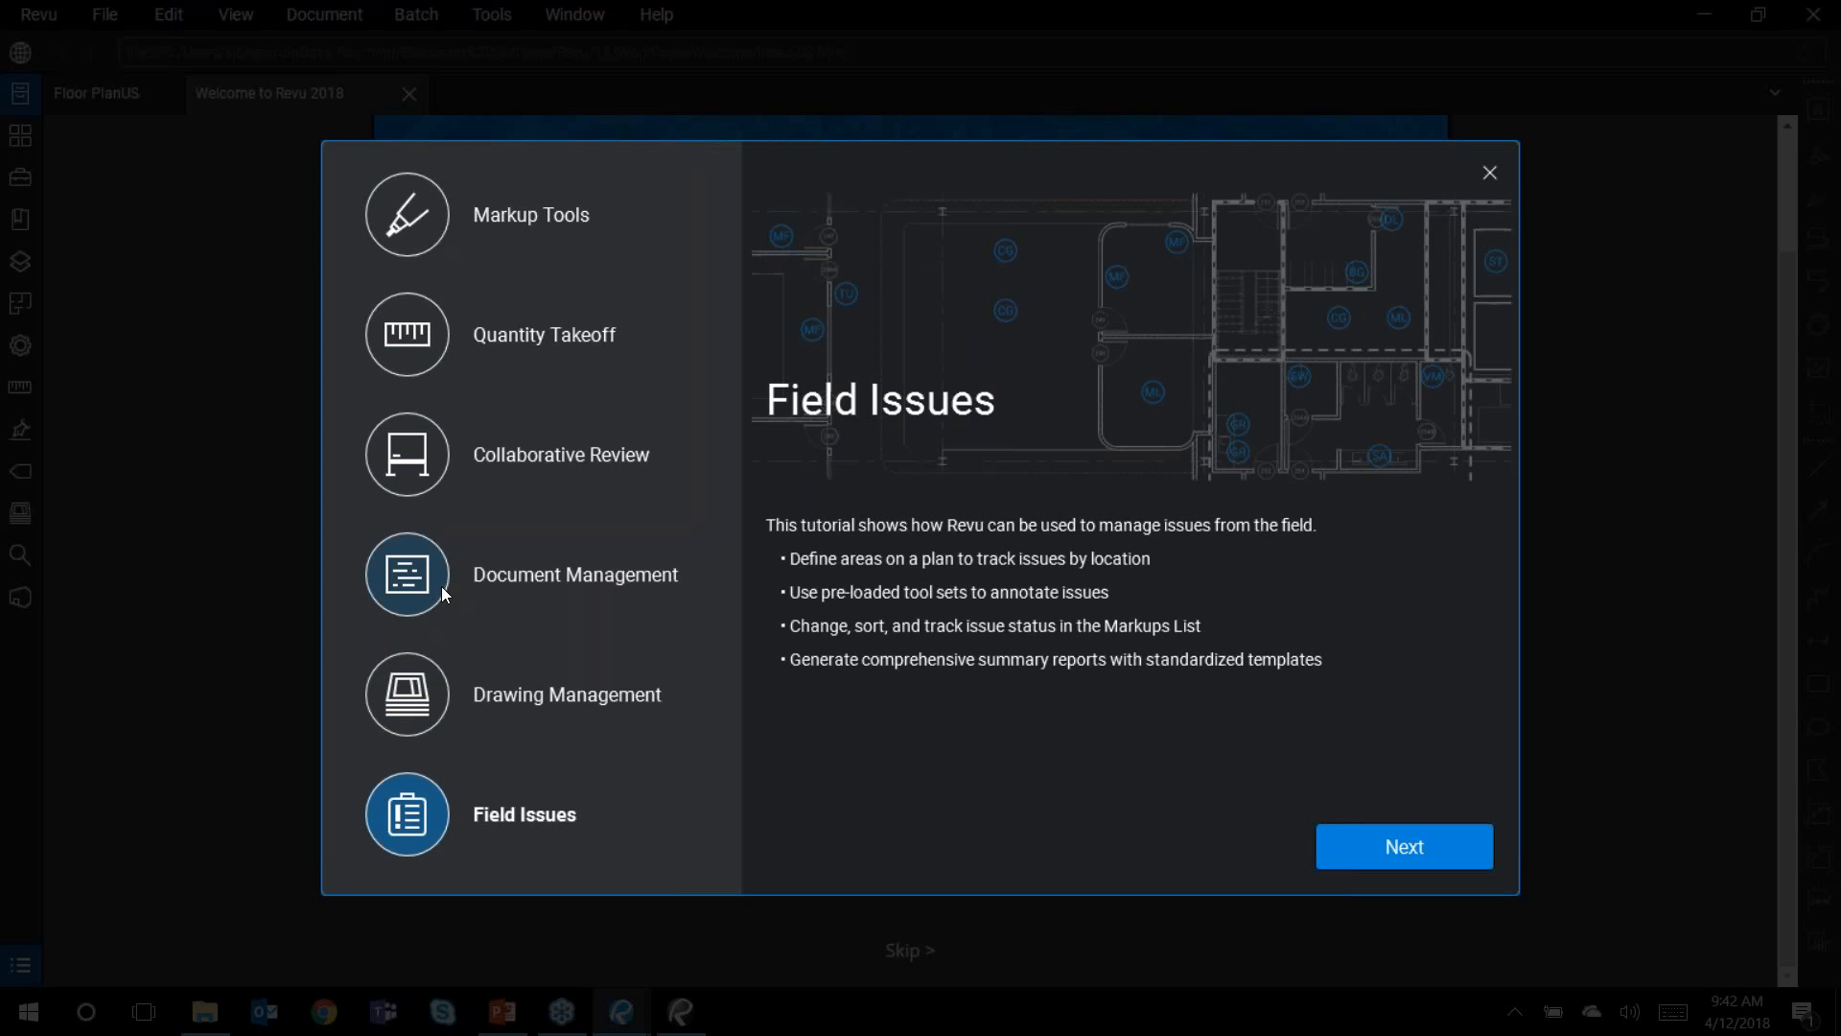
left_click(1490, 173)
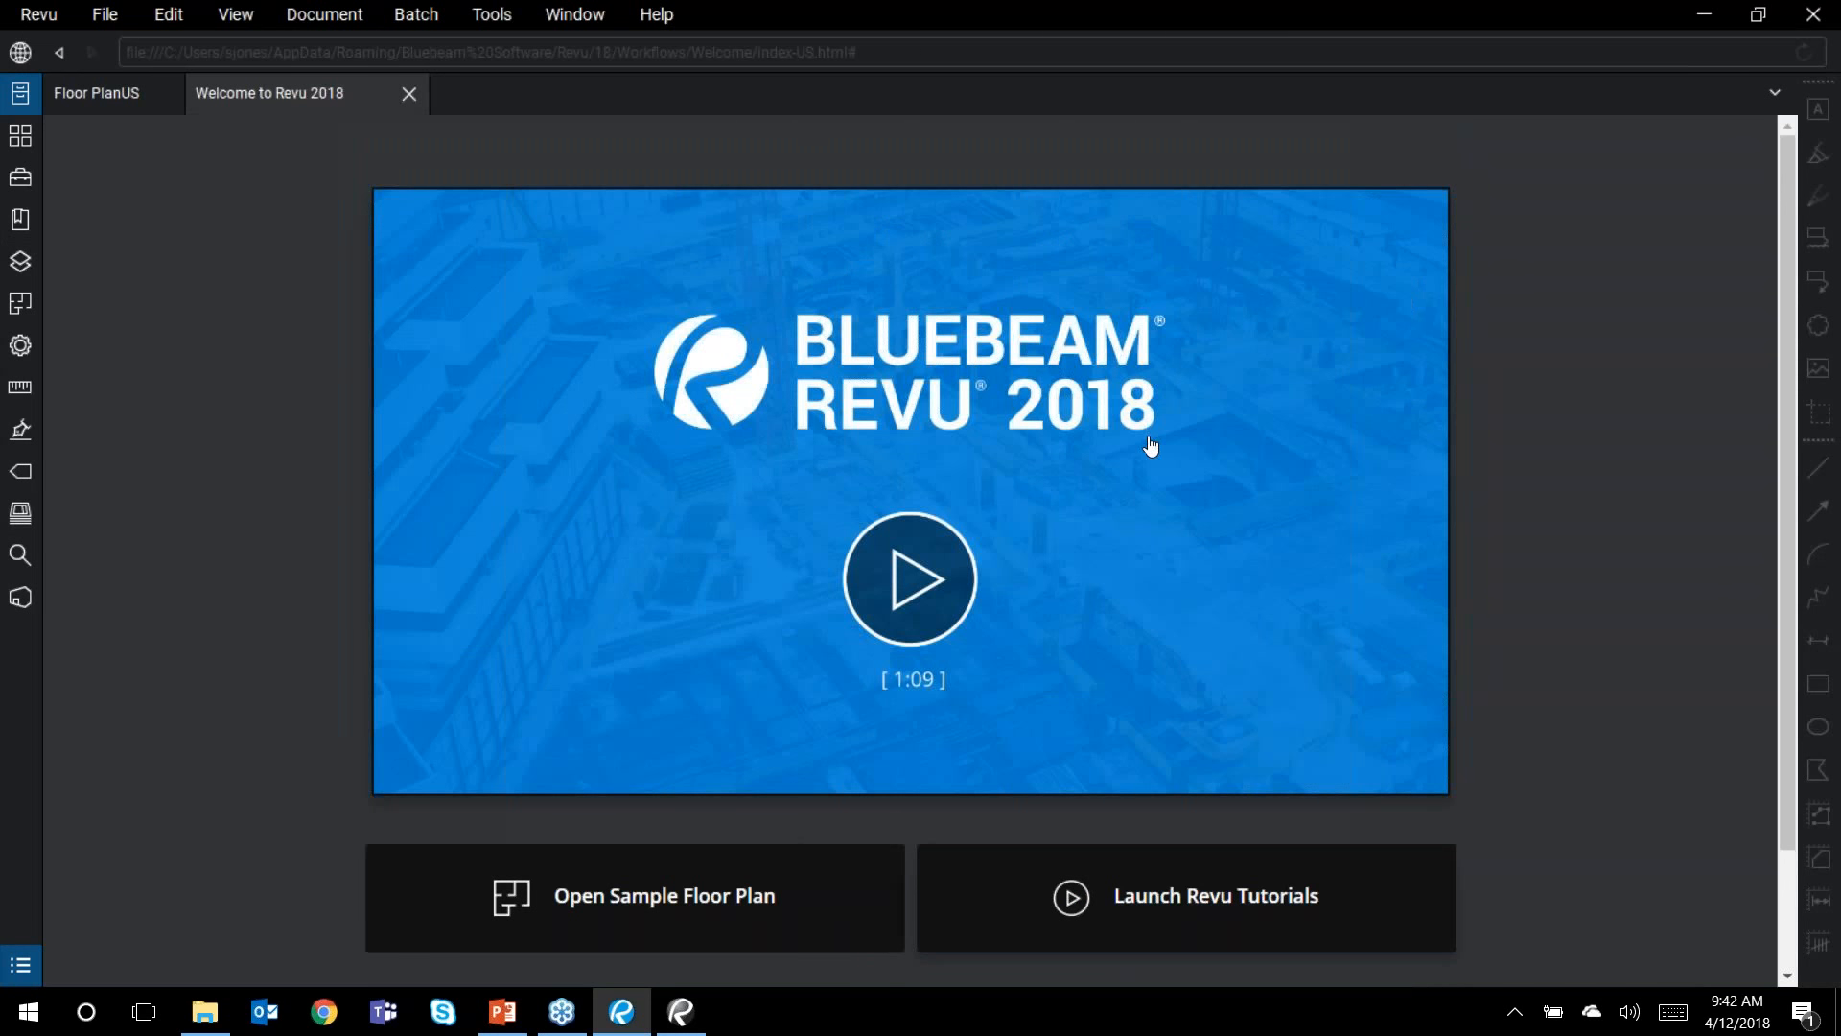
Step: Read the welcome page's guidance on finding custom tools when upgrading, and review the list of available profiles
scroll(1027, 457, "down", 2)
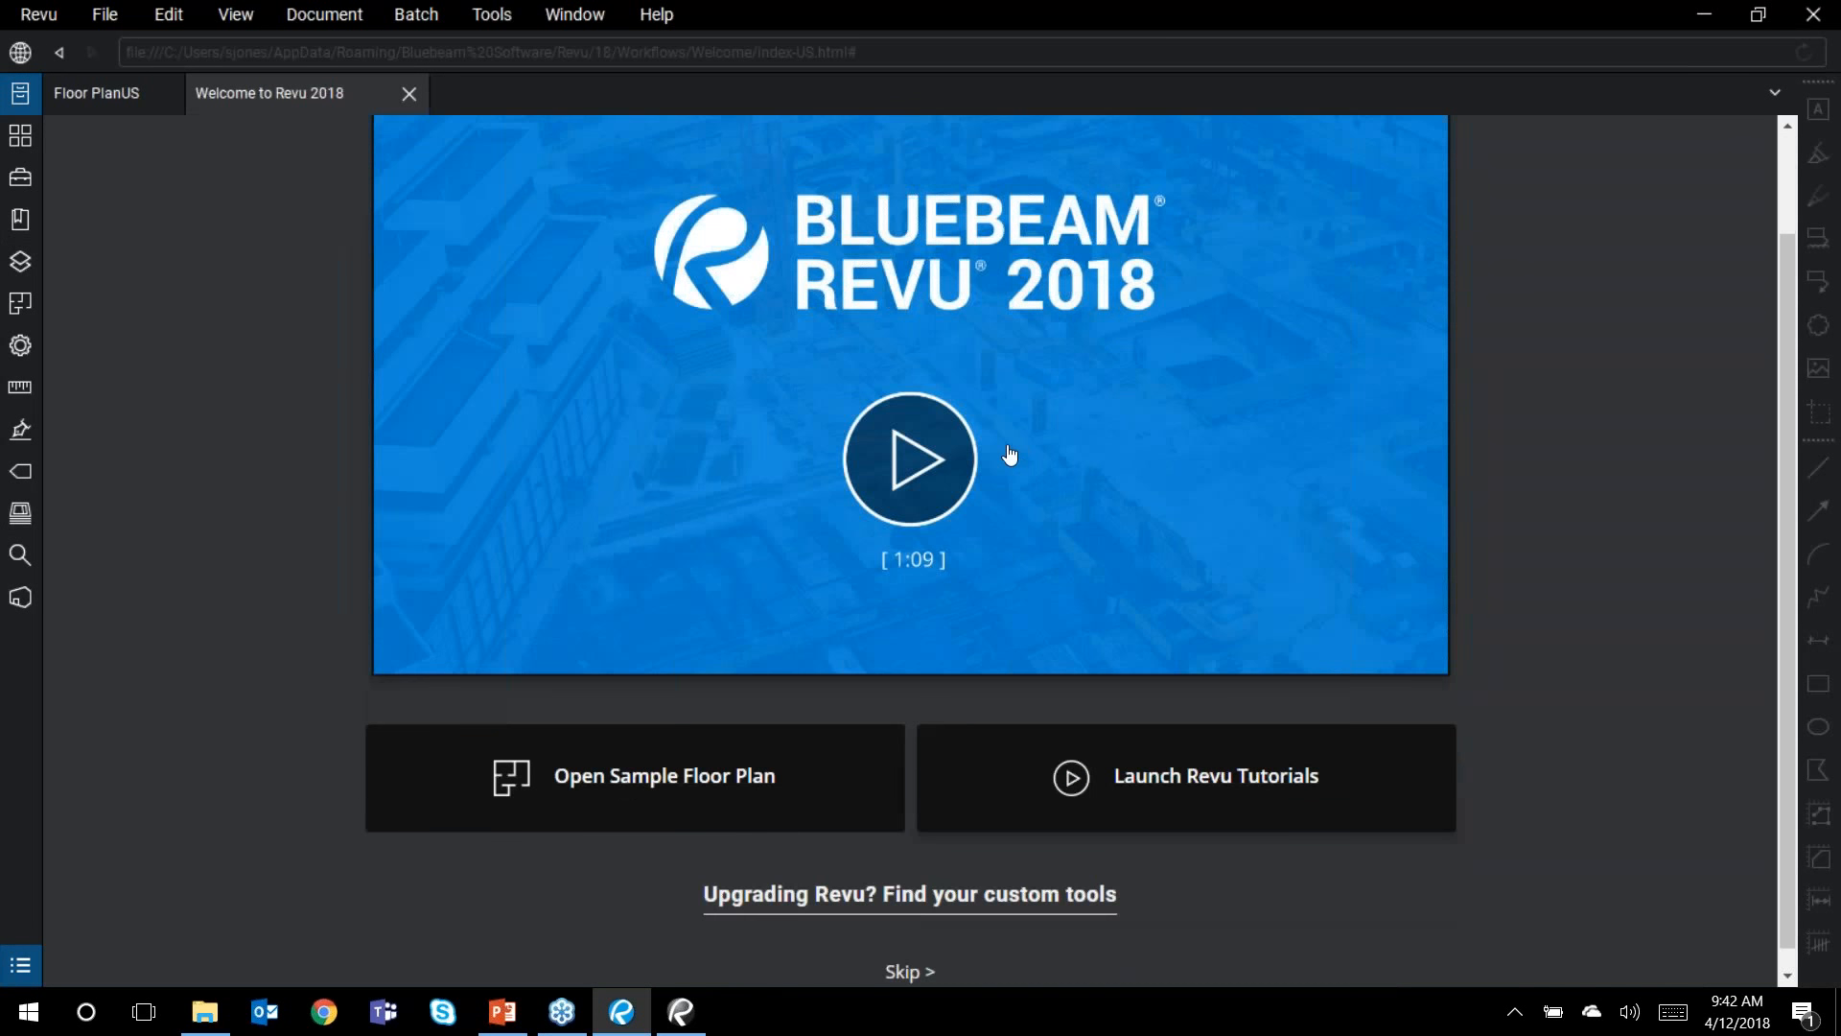
mouse_move(858, 877)
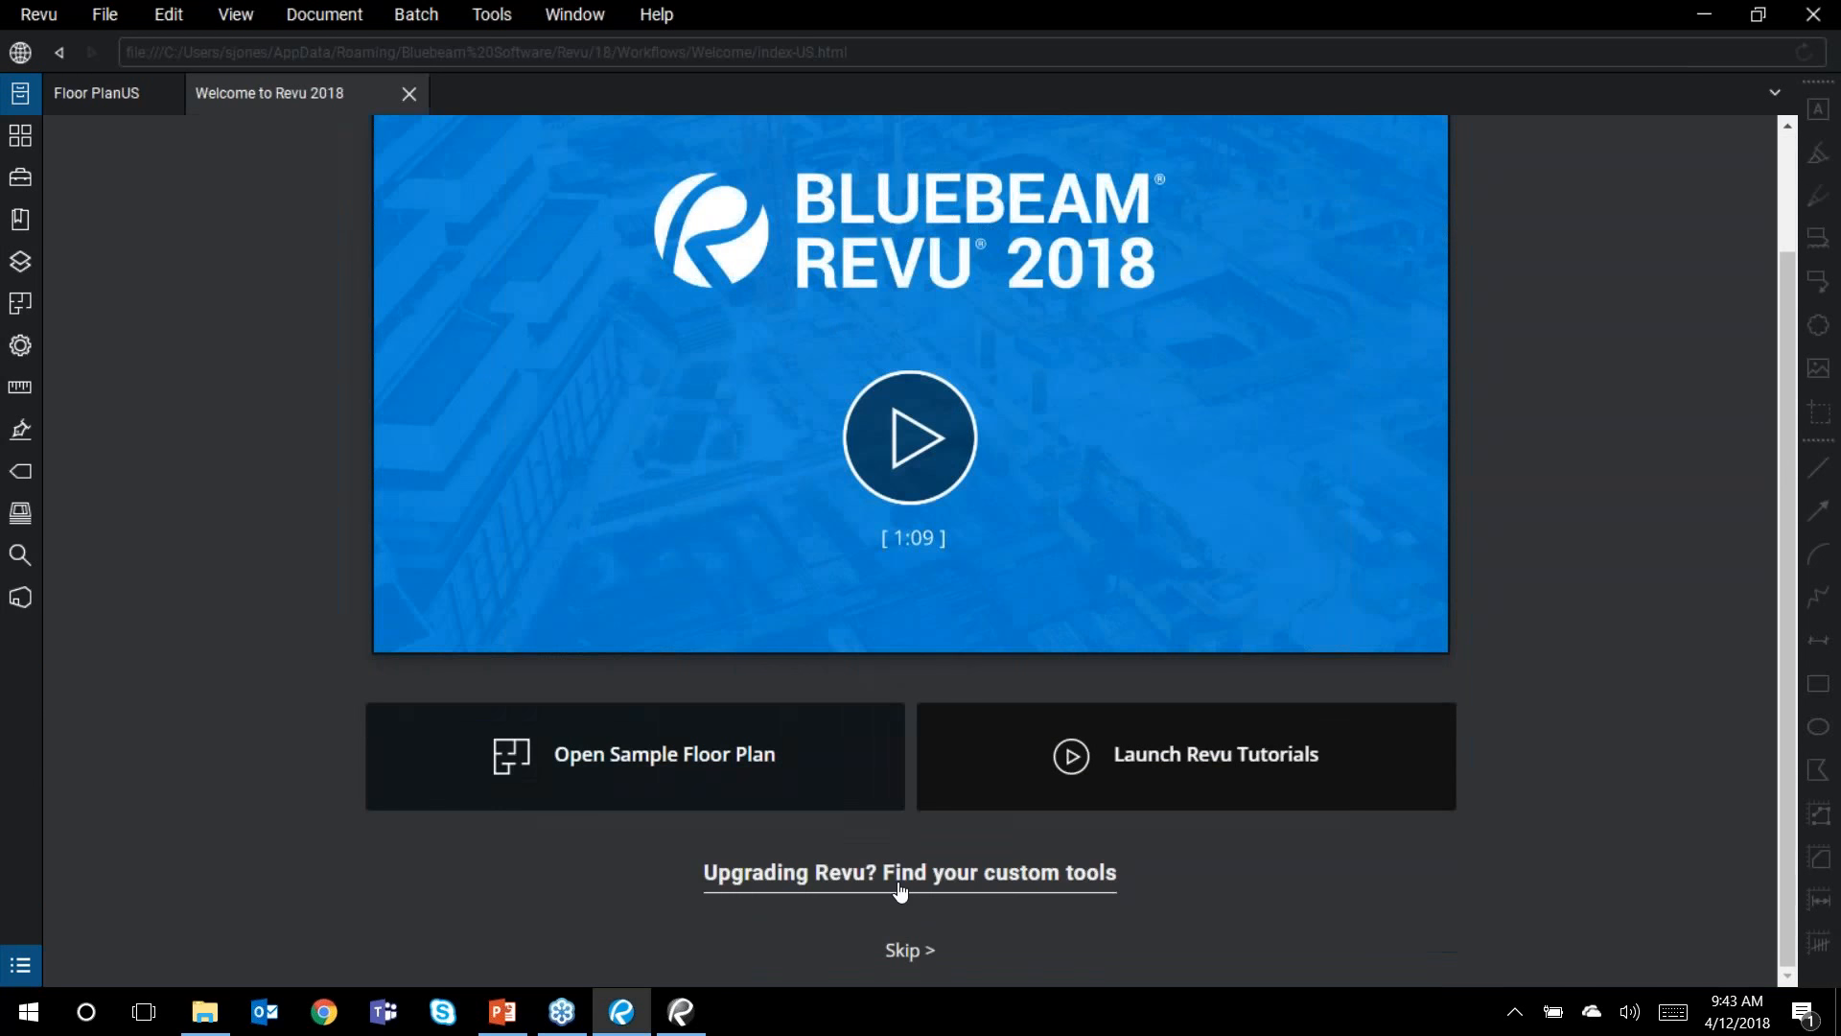
mouse_move(922, 886)
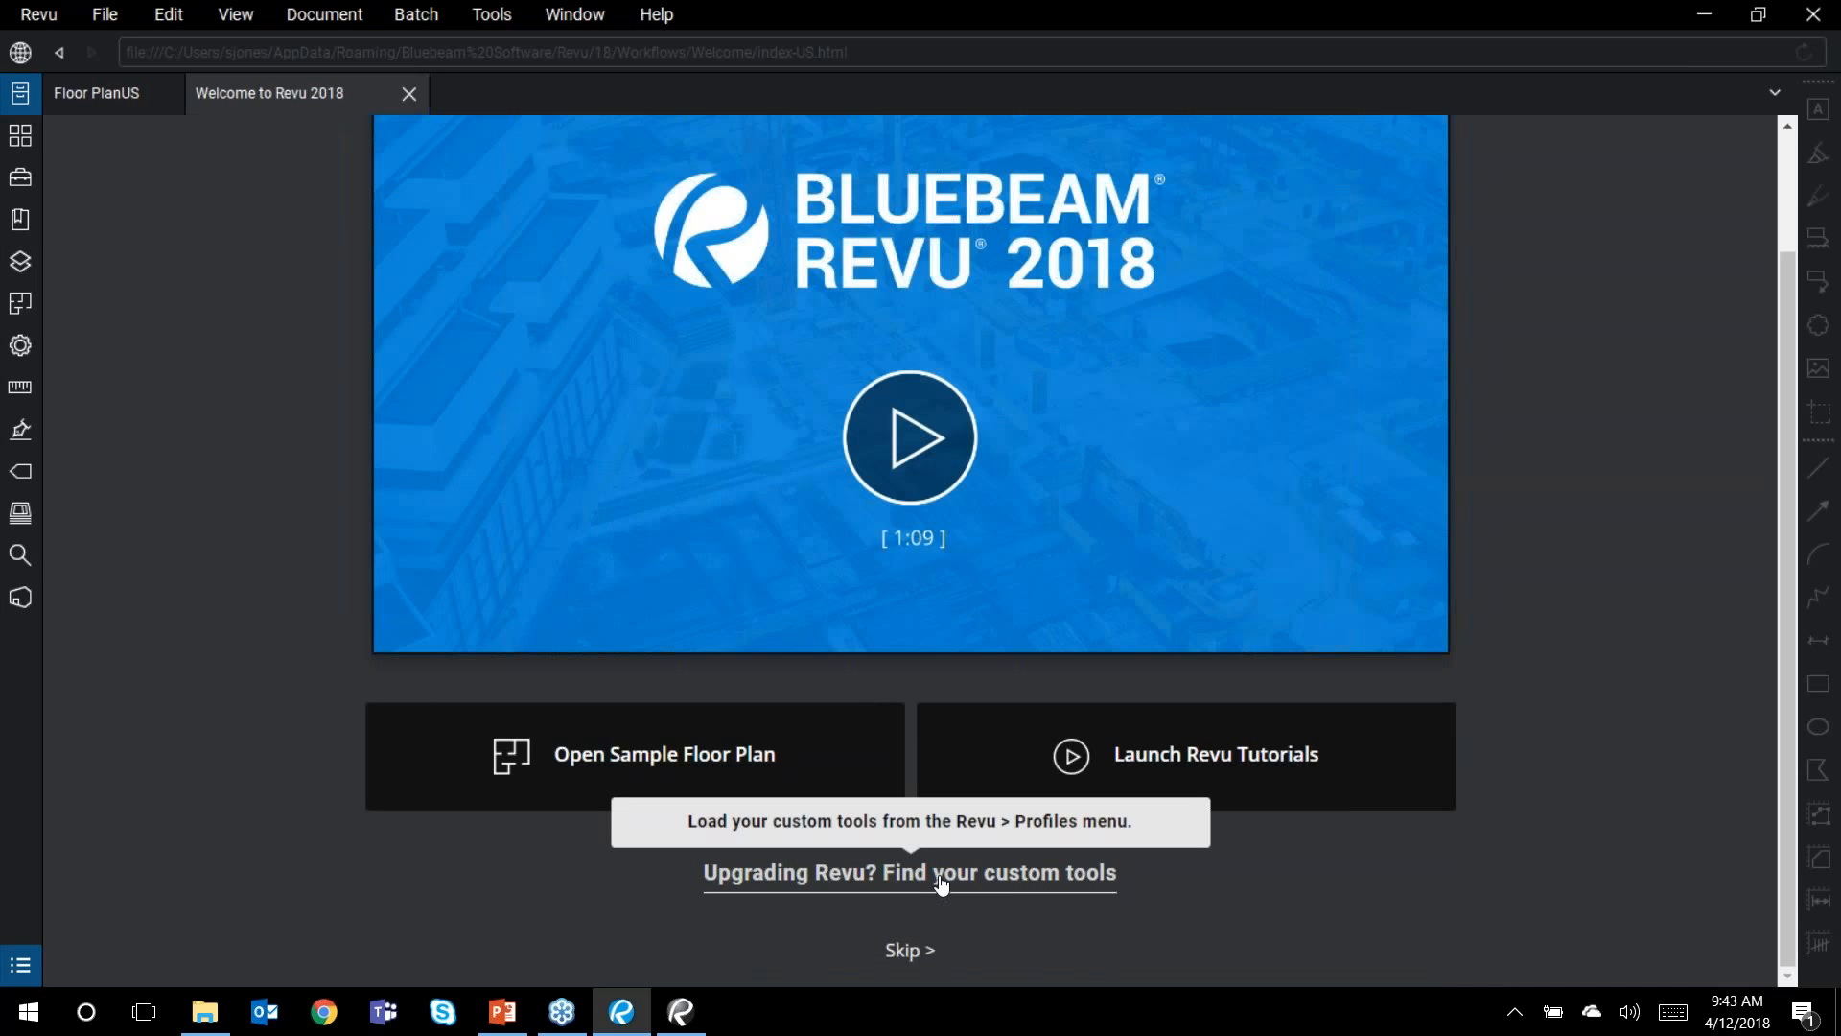
left_click(38, 14)
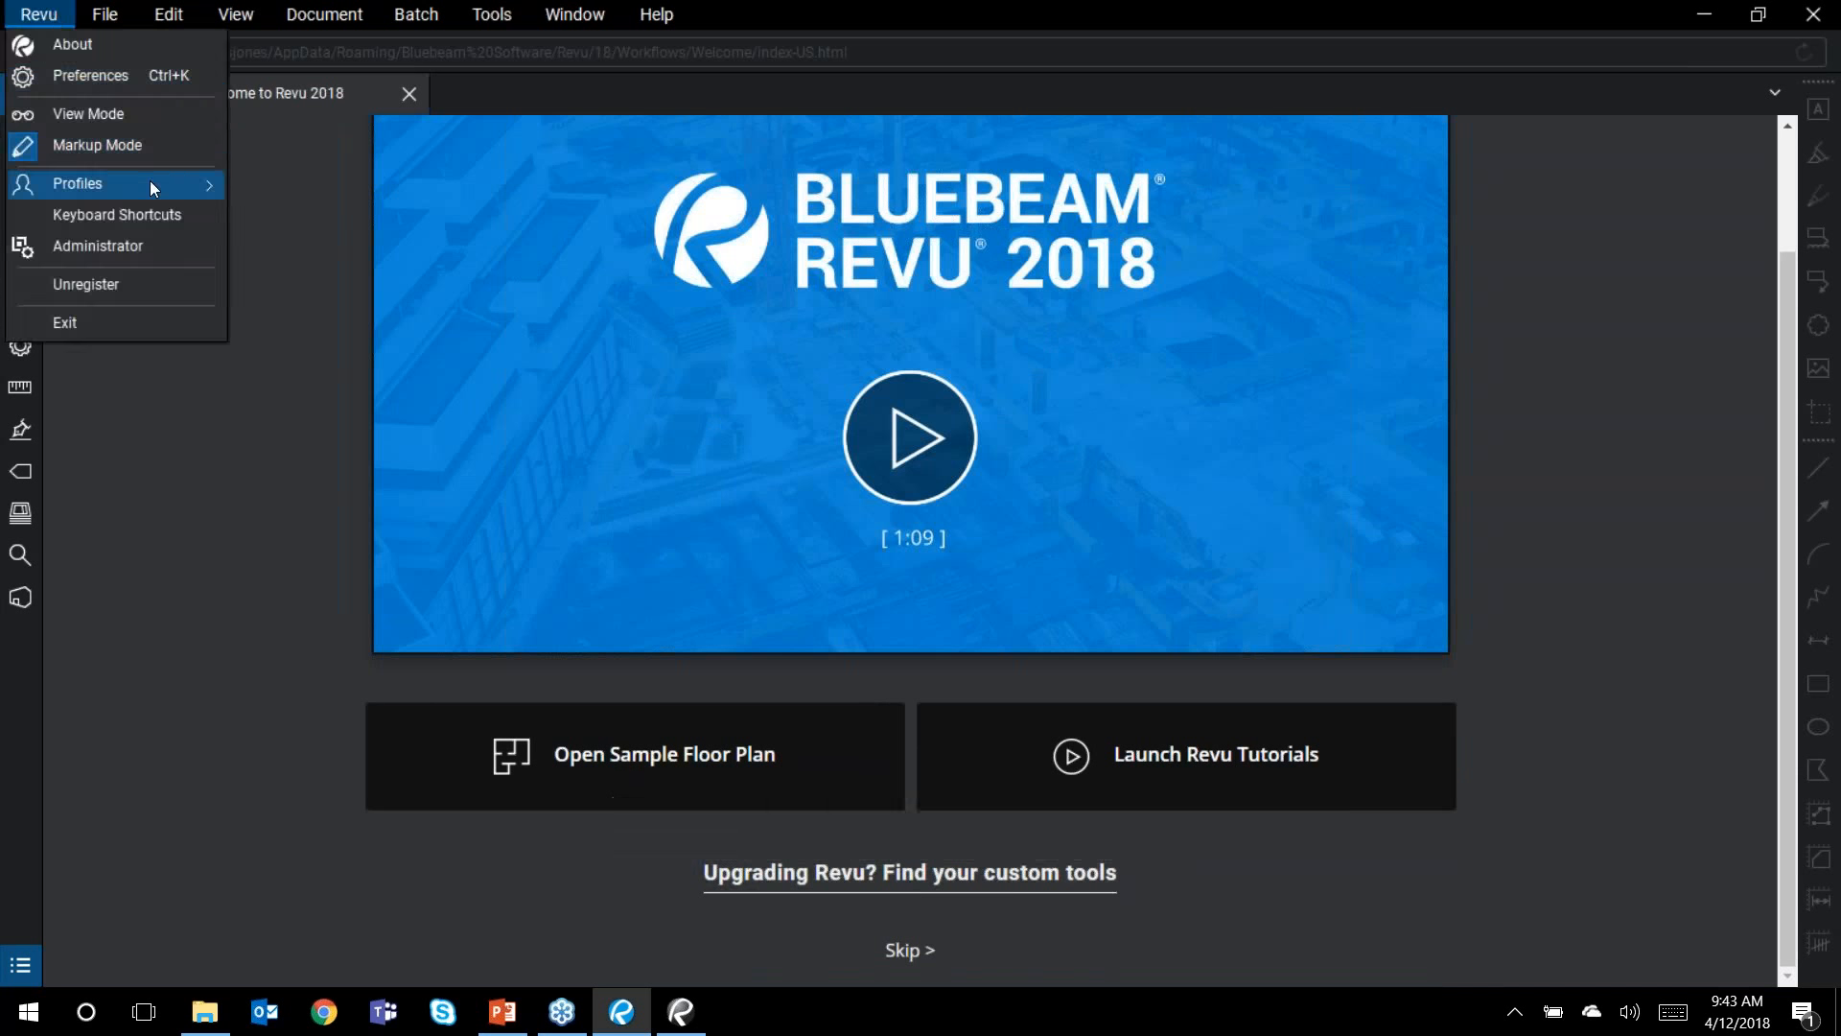
mouse_move(150, 182)
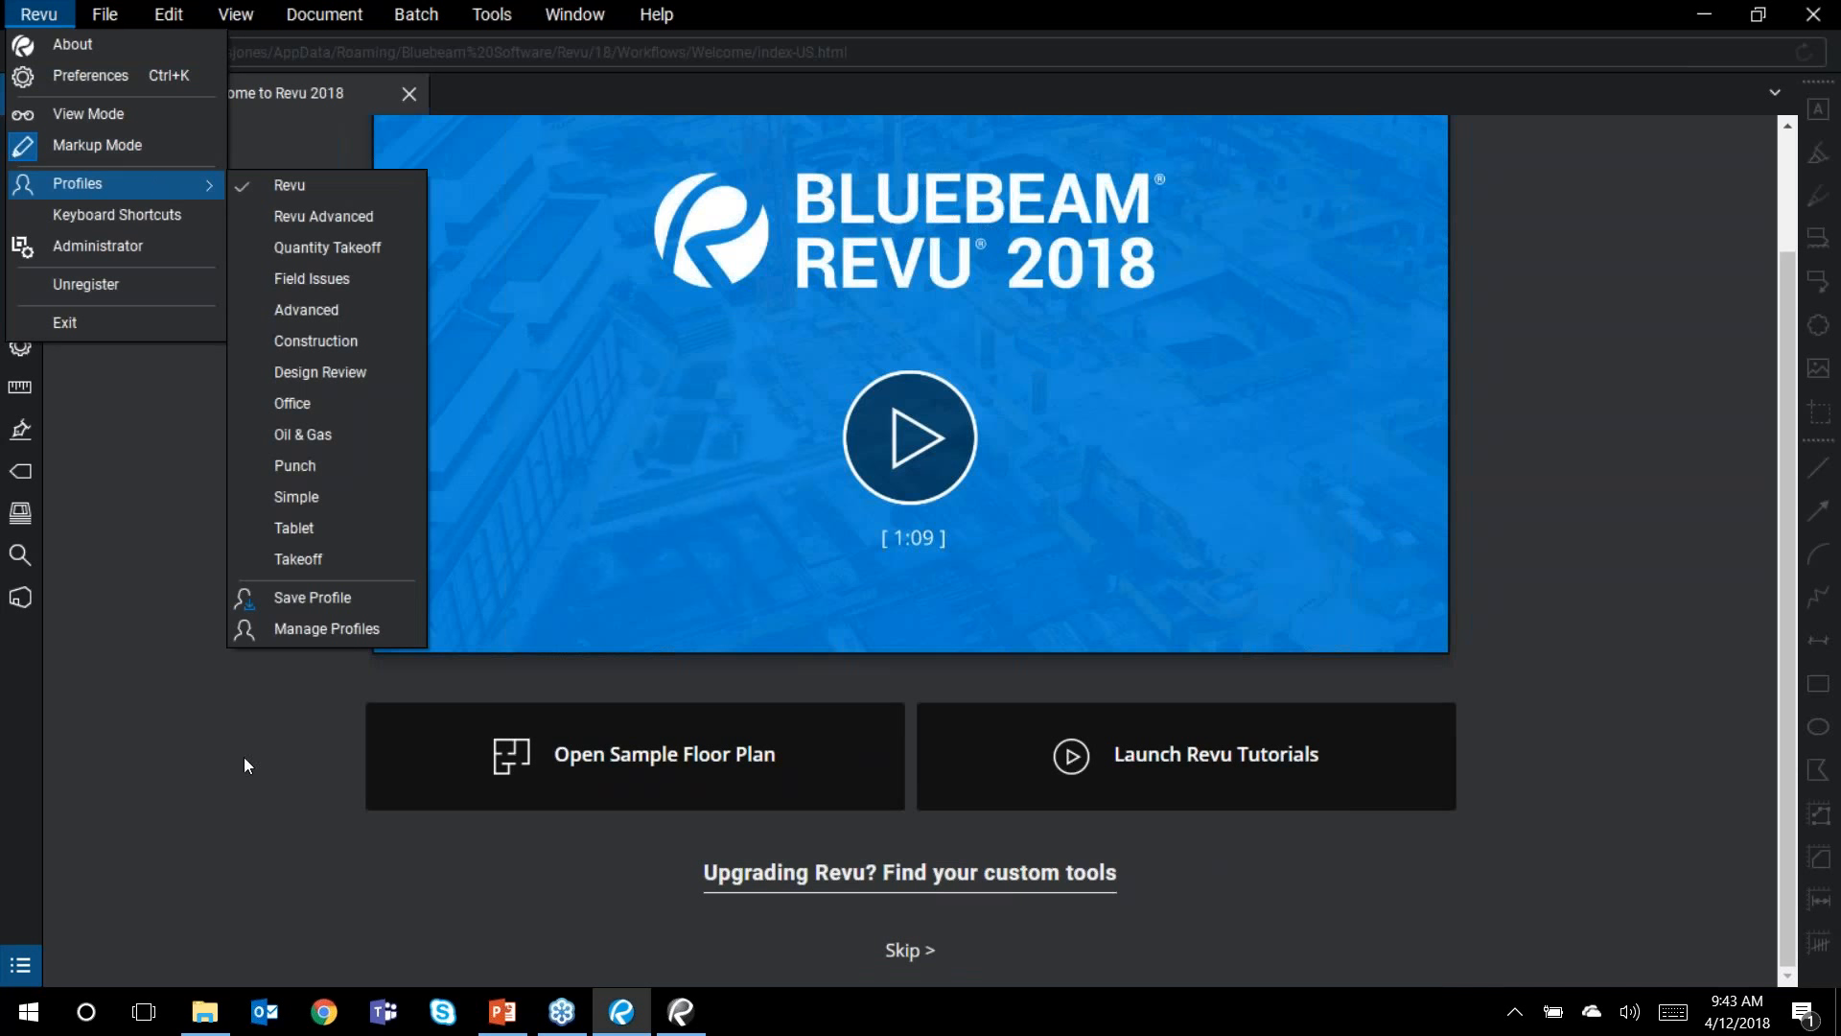
left_click(343, 778)
left_click(1102, 888)
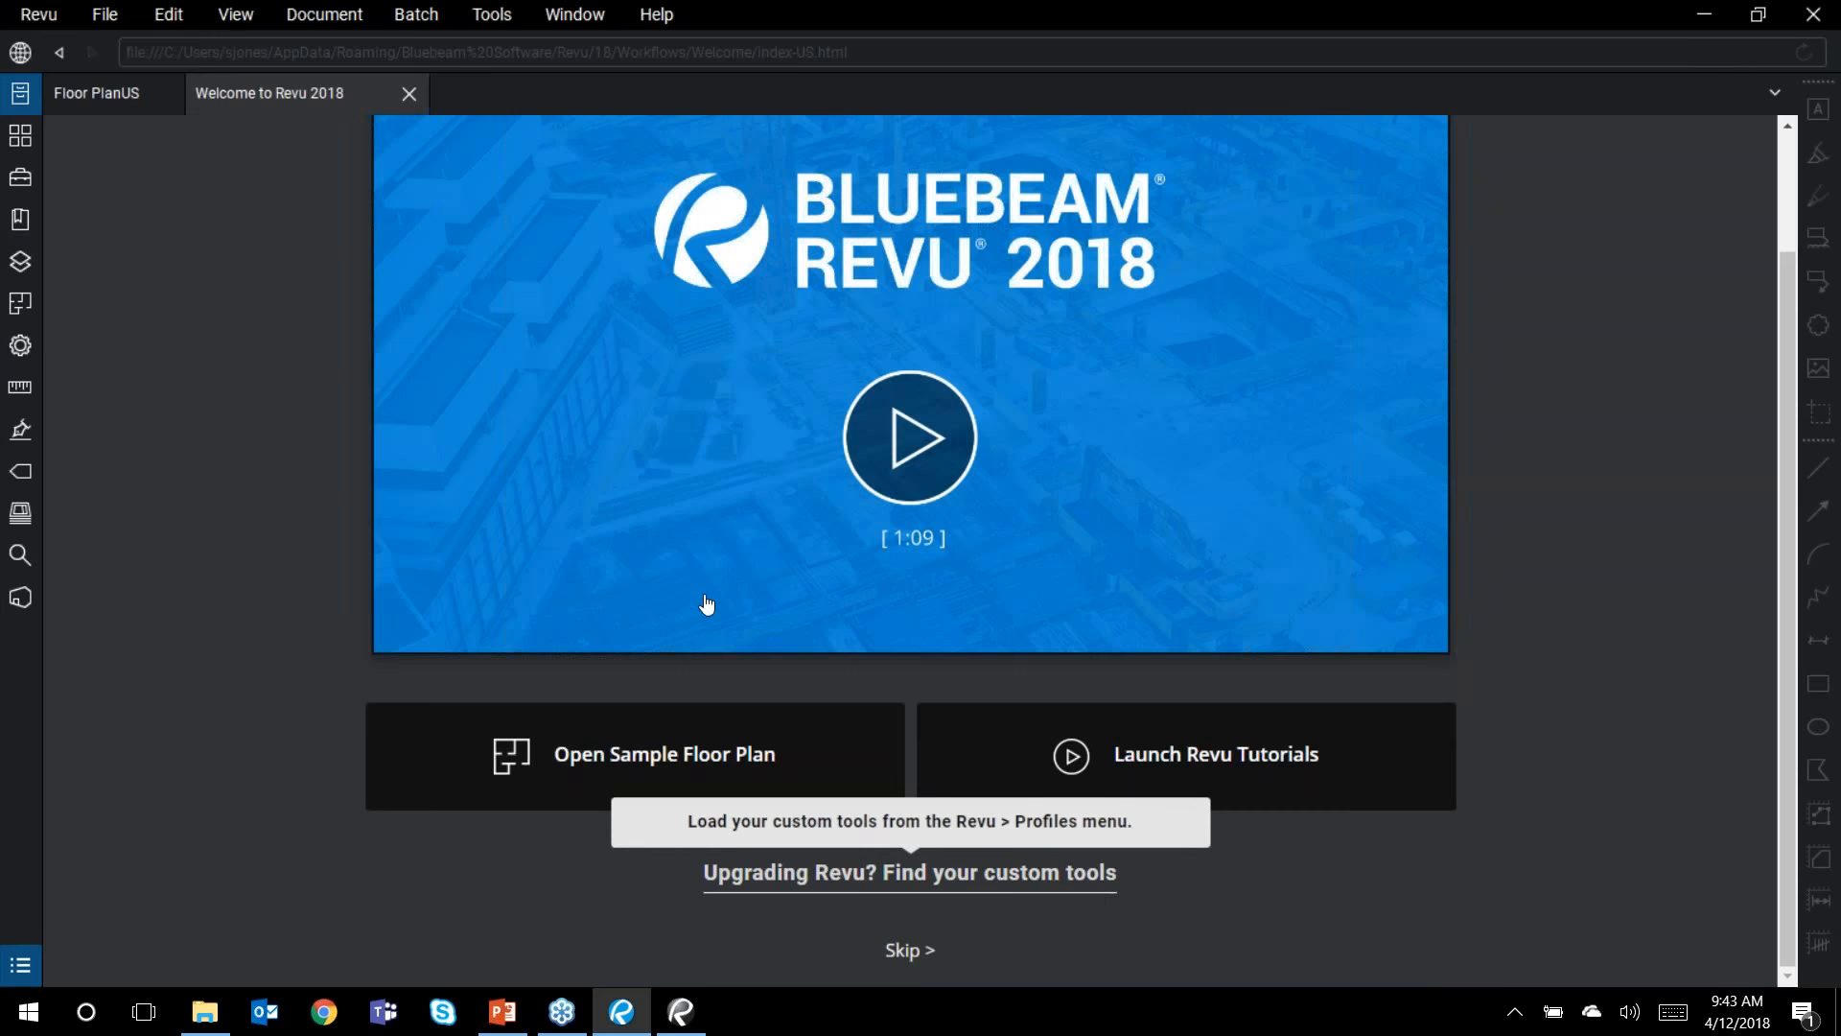
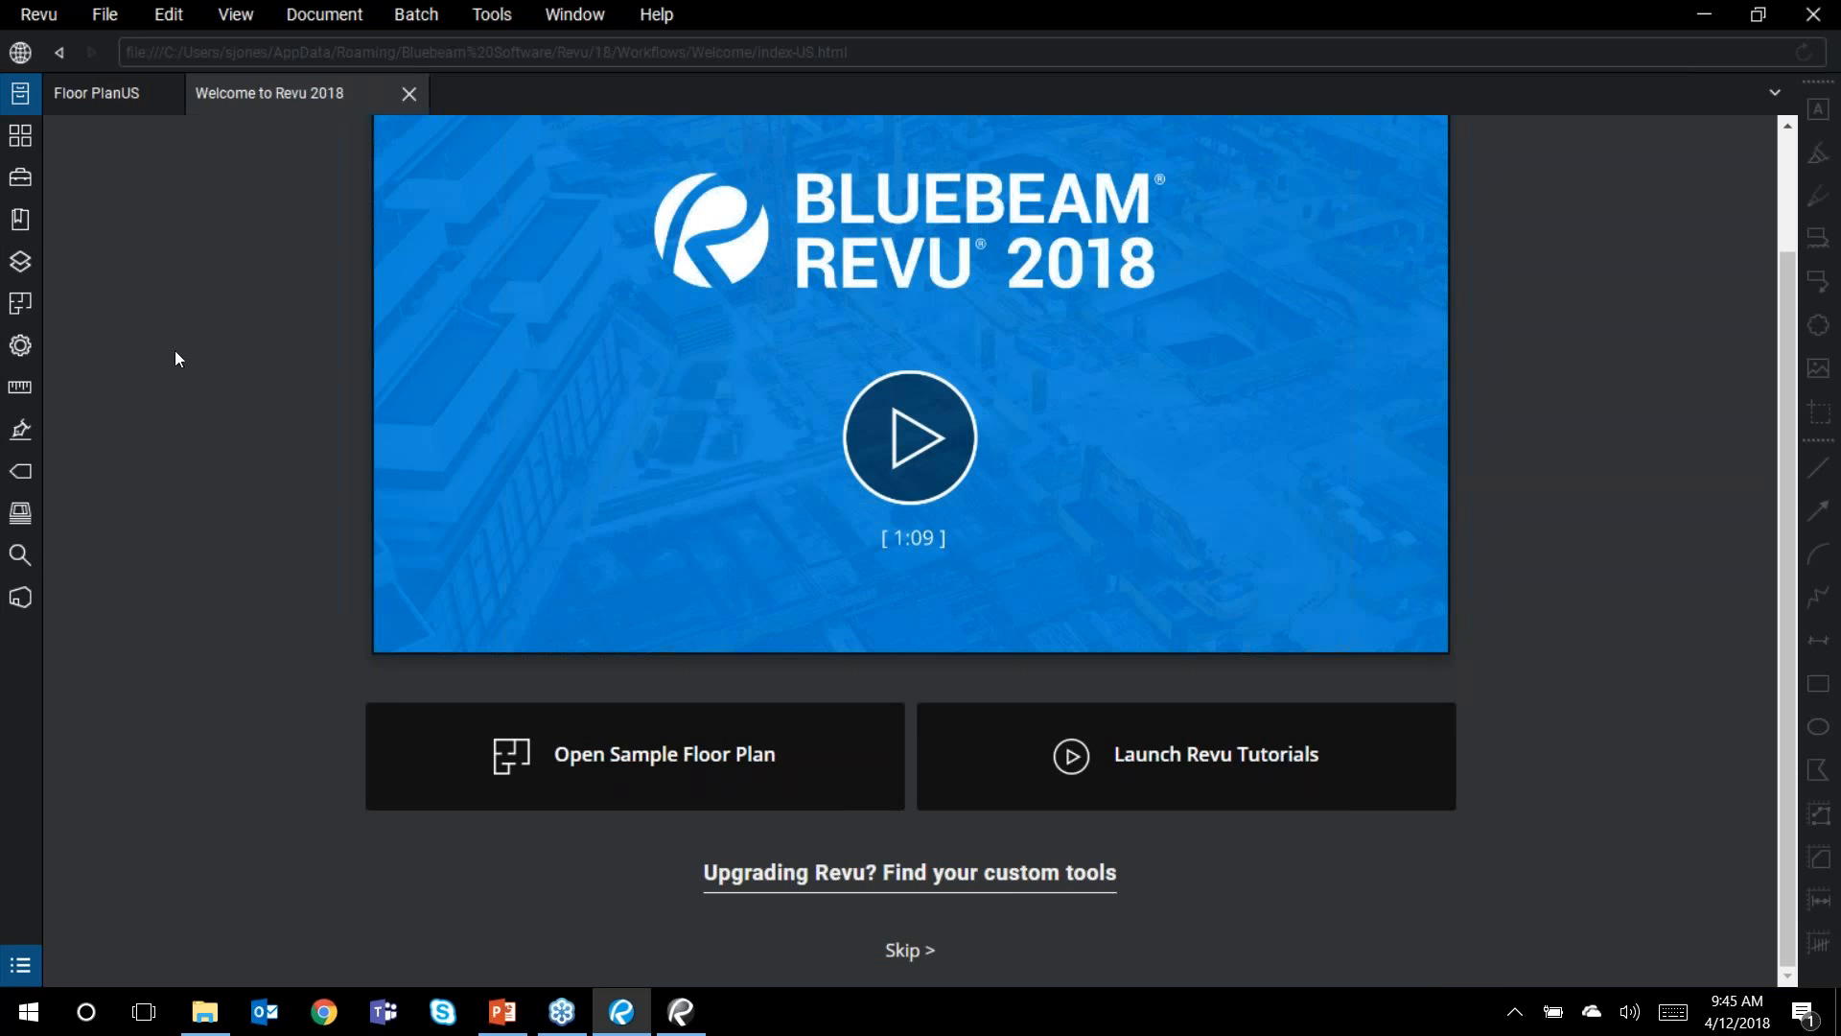
Step: Switch Revu to View Mode, dismiss the notice, and return to Markup Mode
left_click(32, 15)
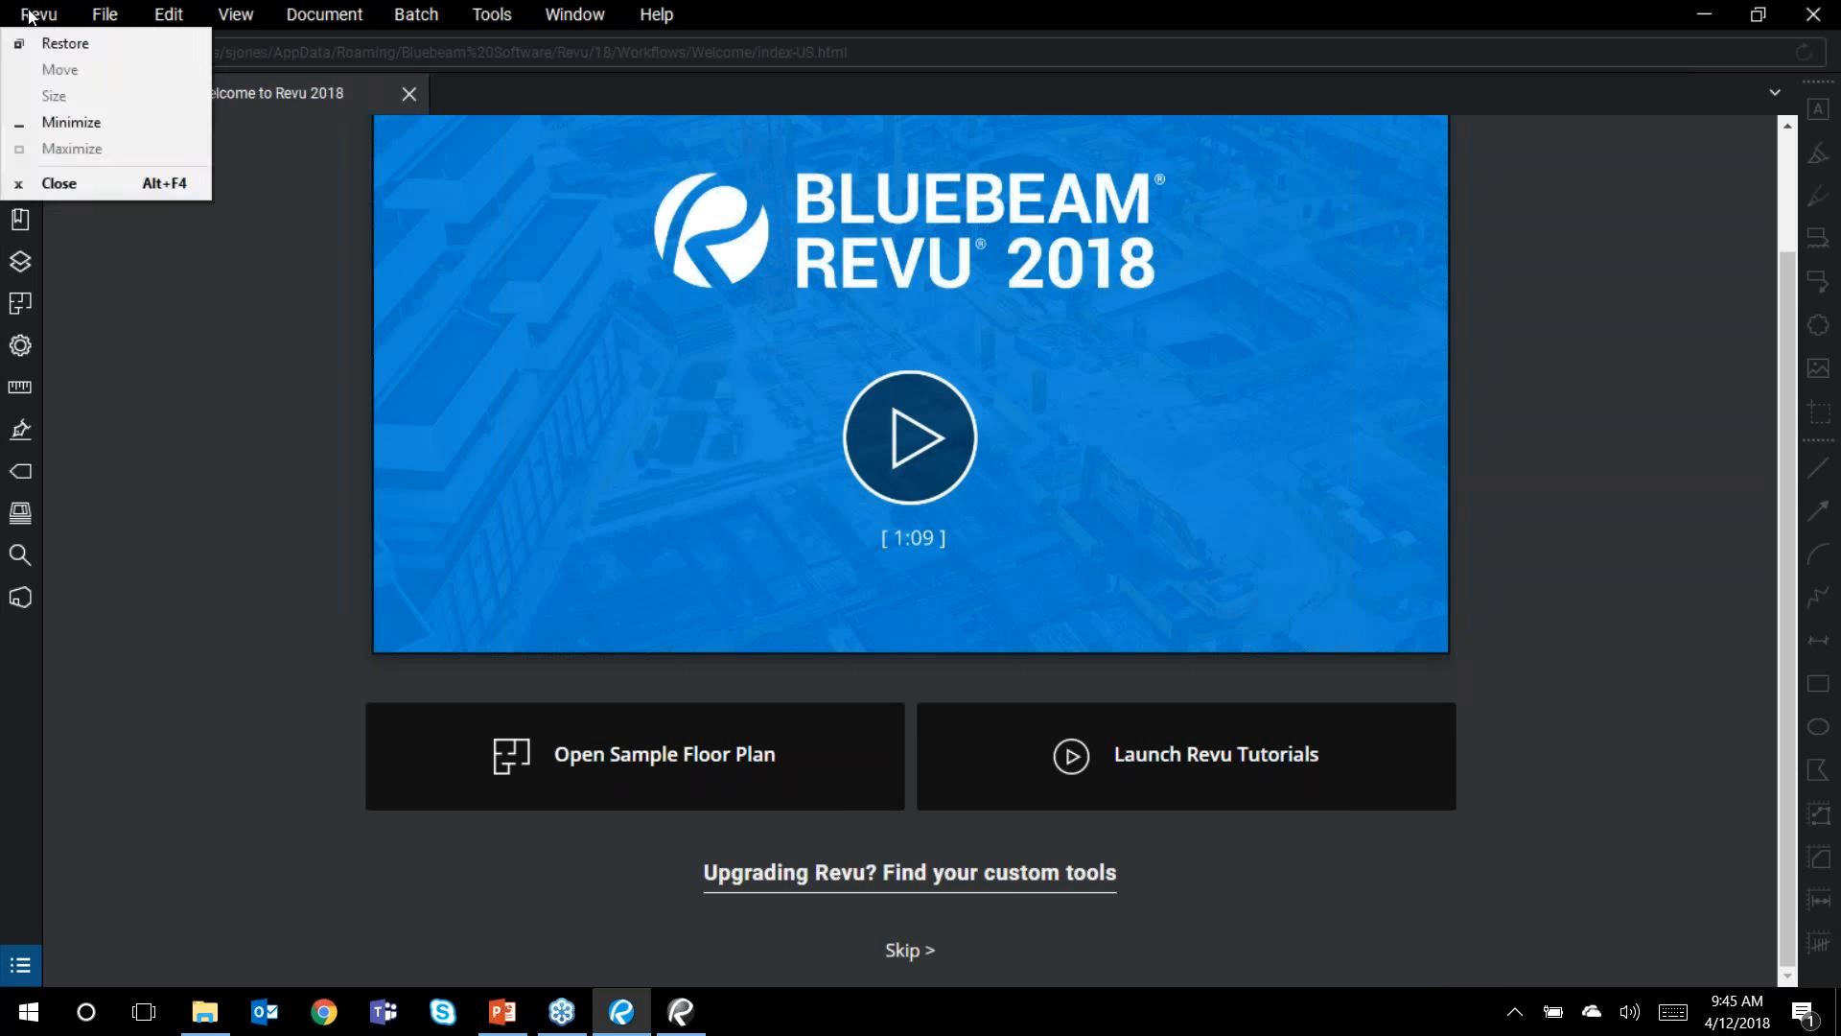
left_click(32, 15)
left_click(39, 16)
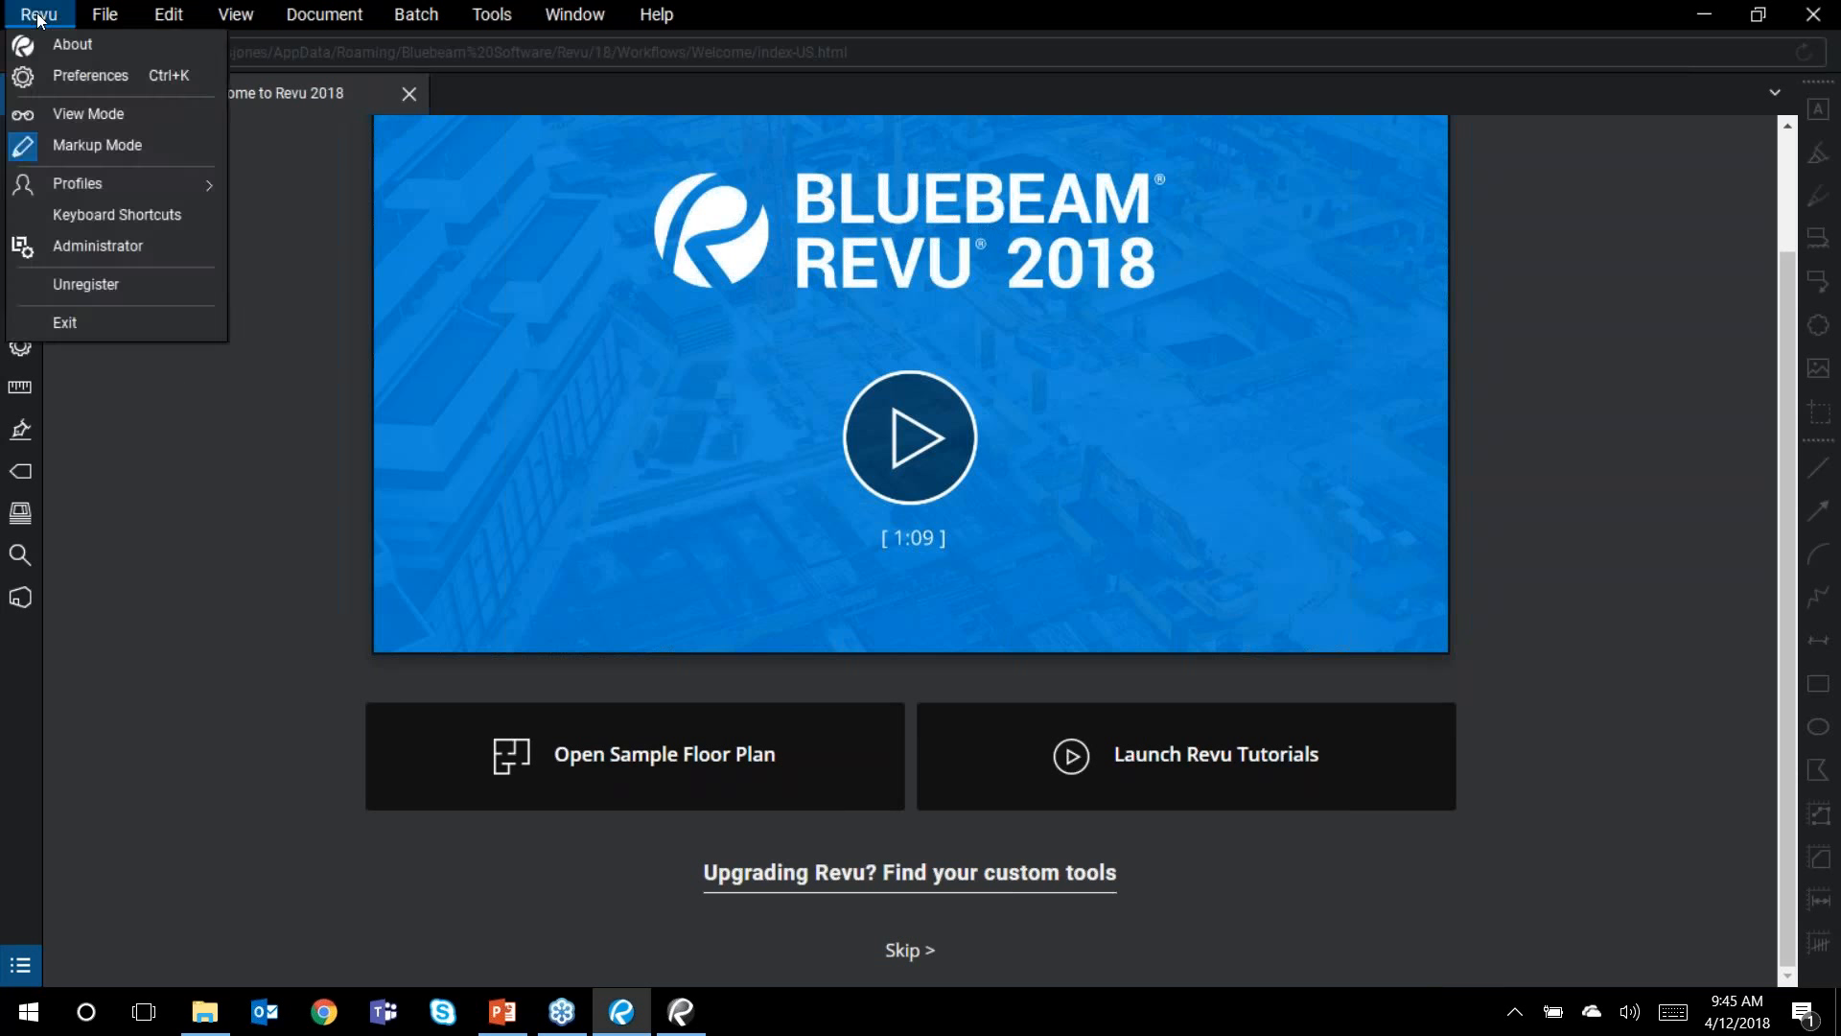
left_click(113, 118)
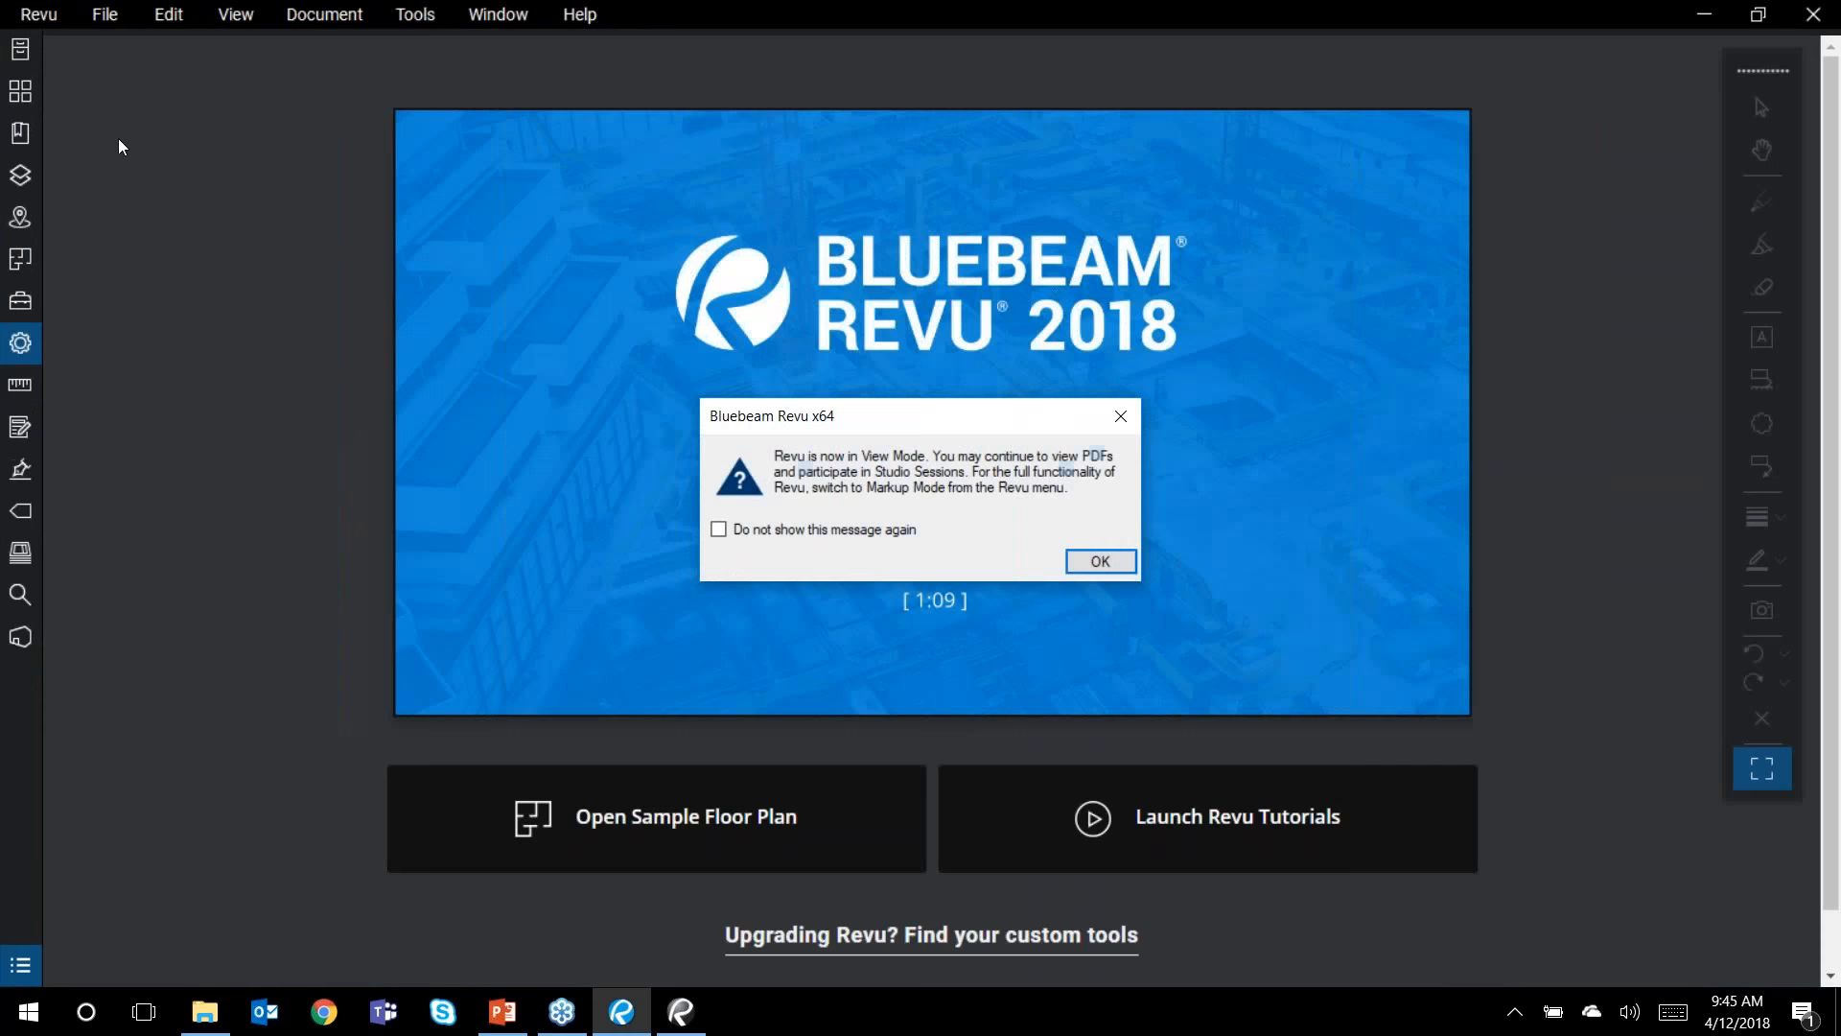
left_click(1121, 417)
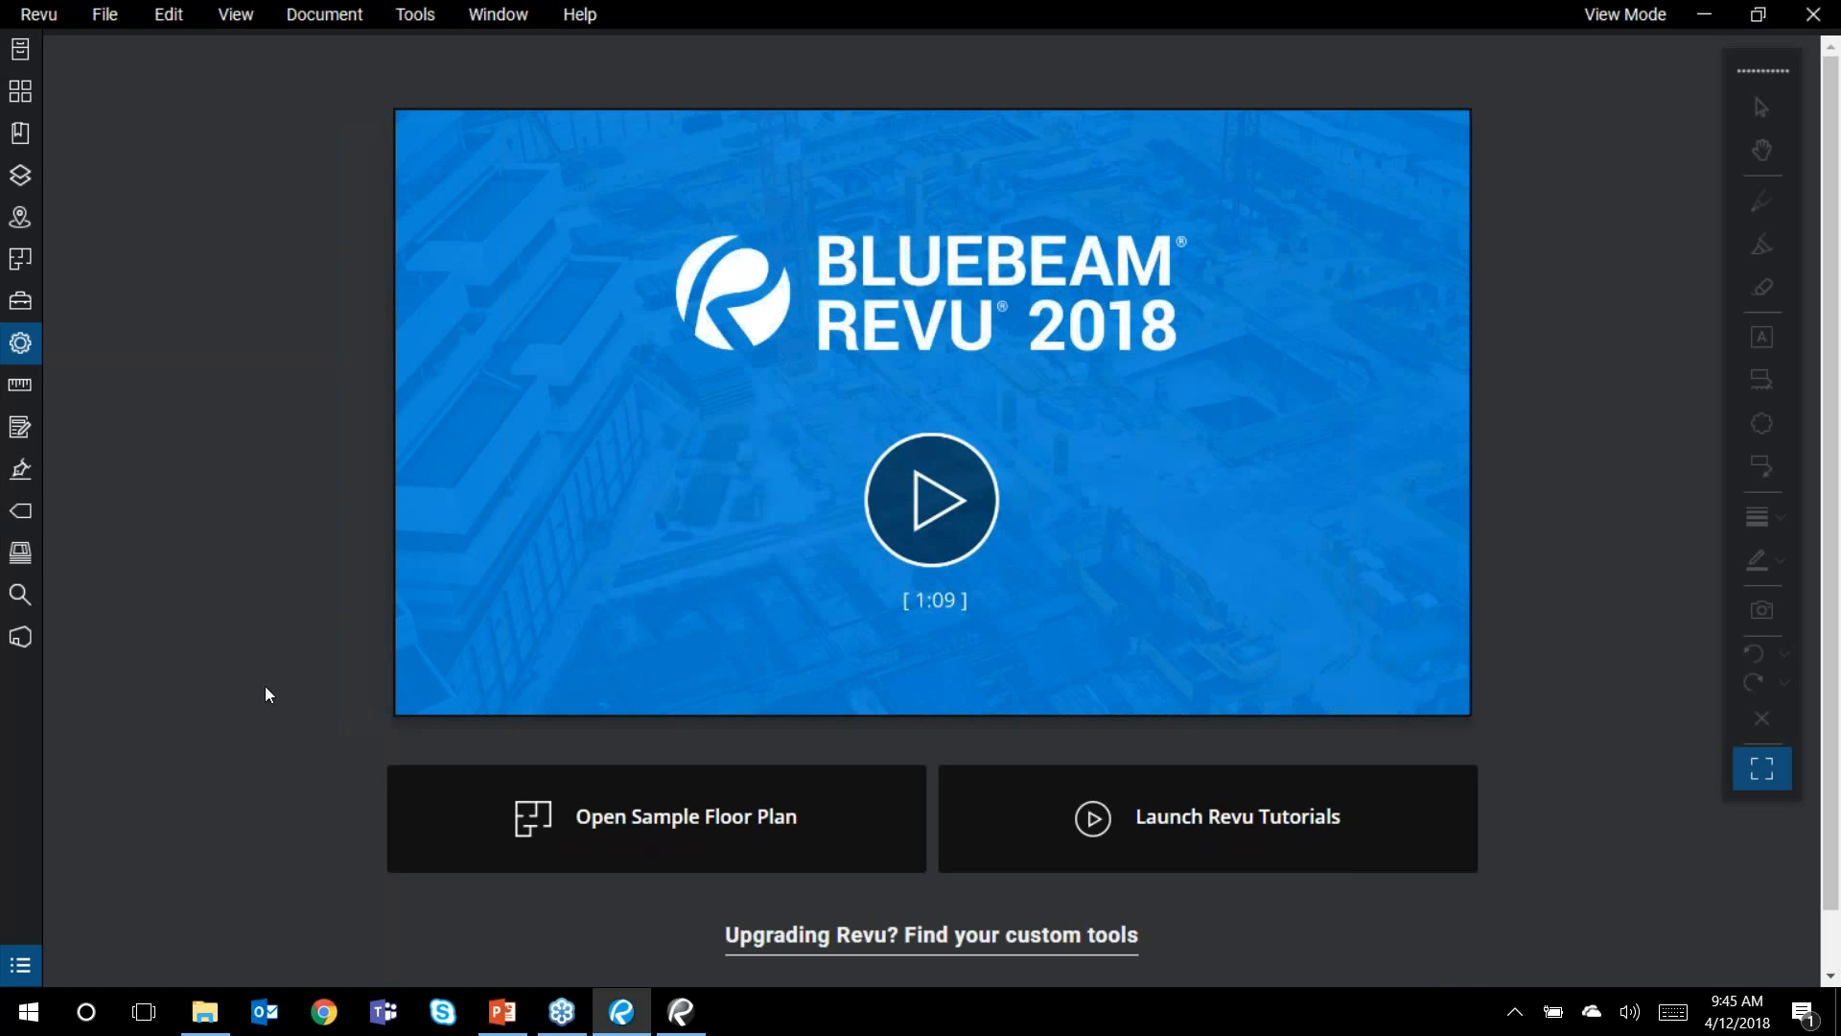
left_click(33, 25)
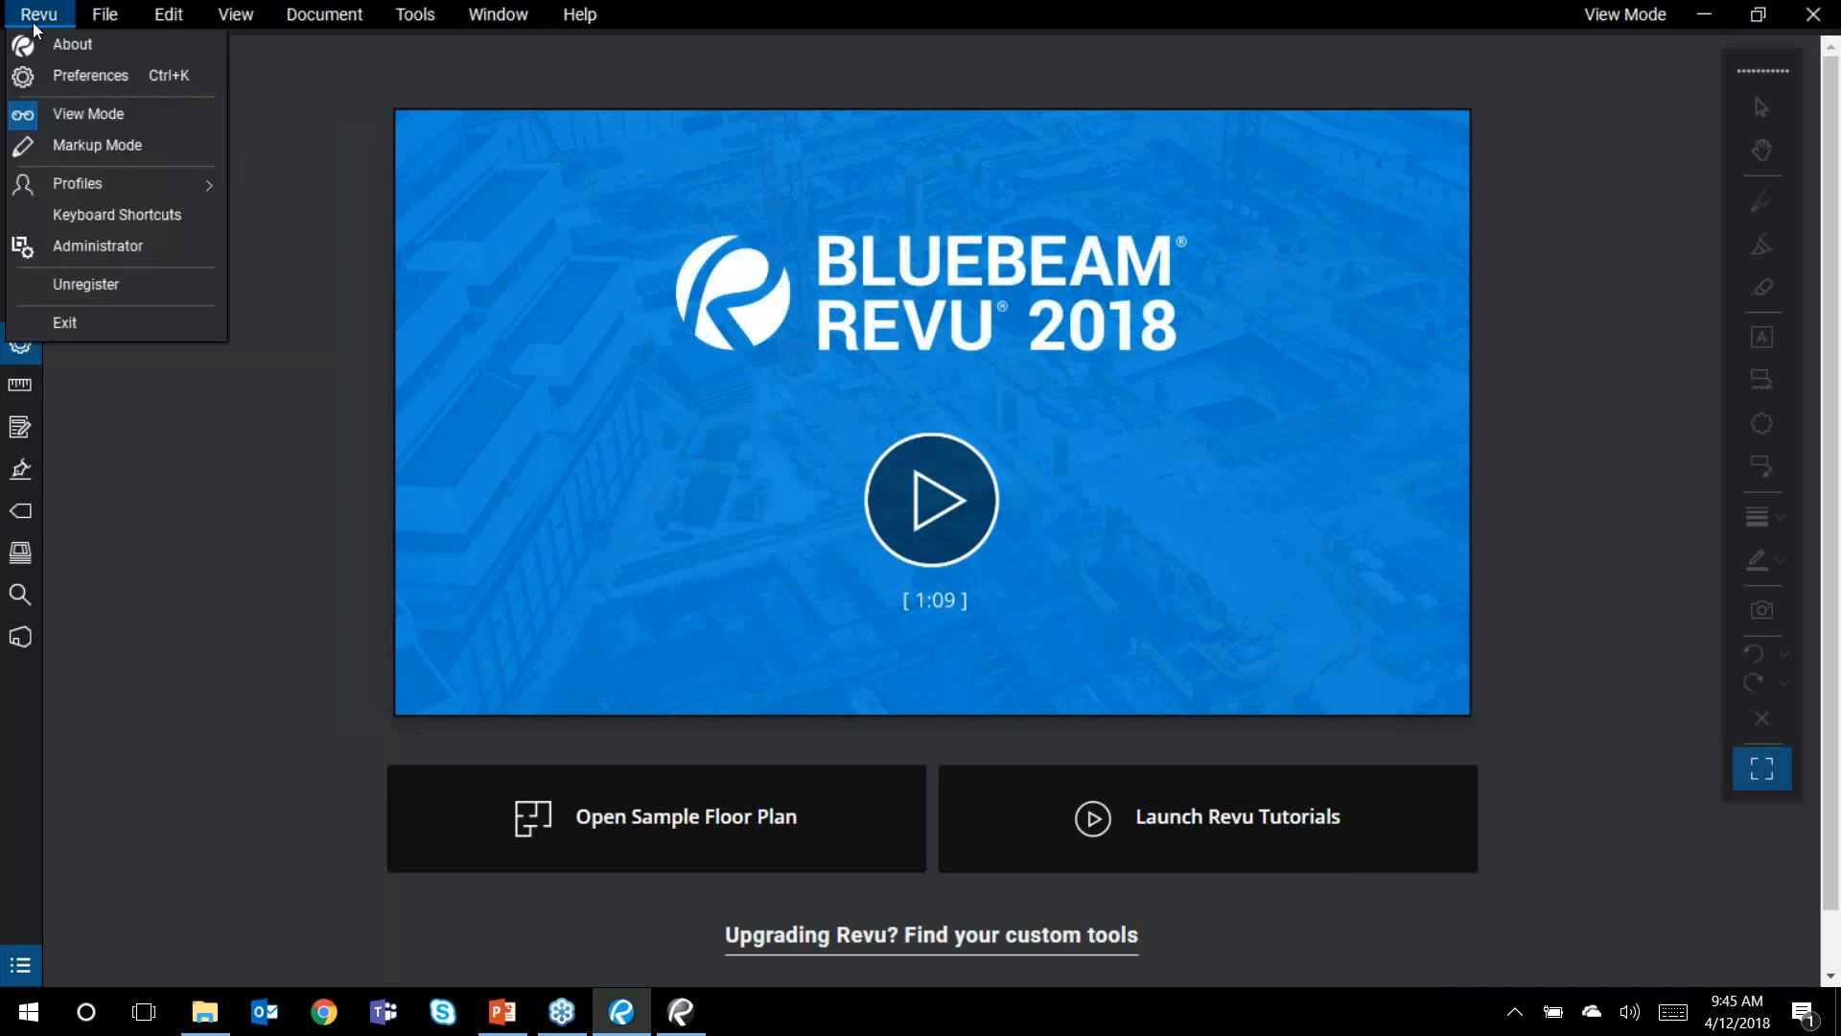
left_click(102, 139)
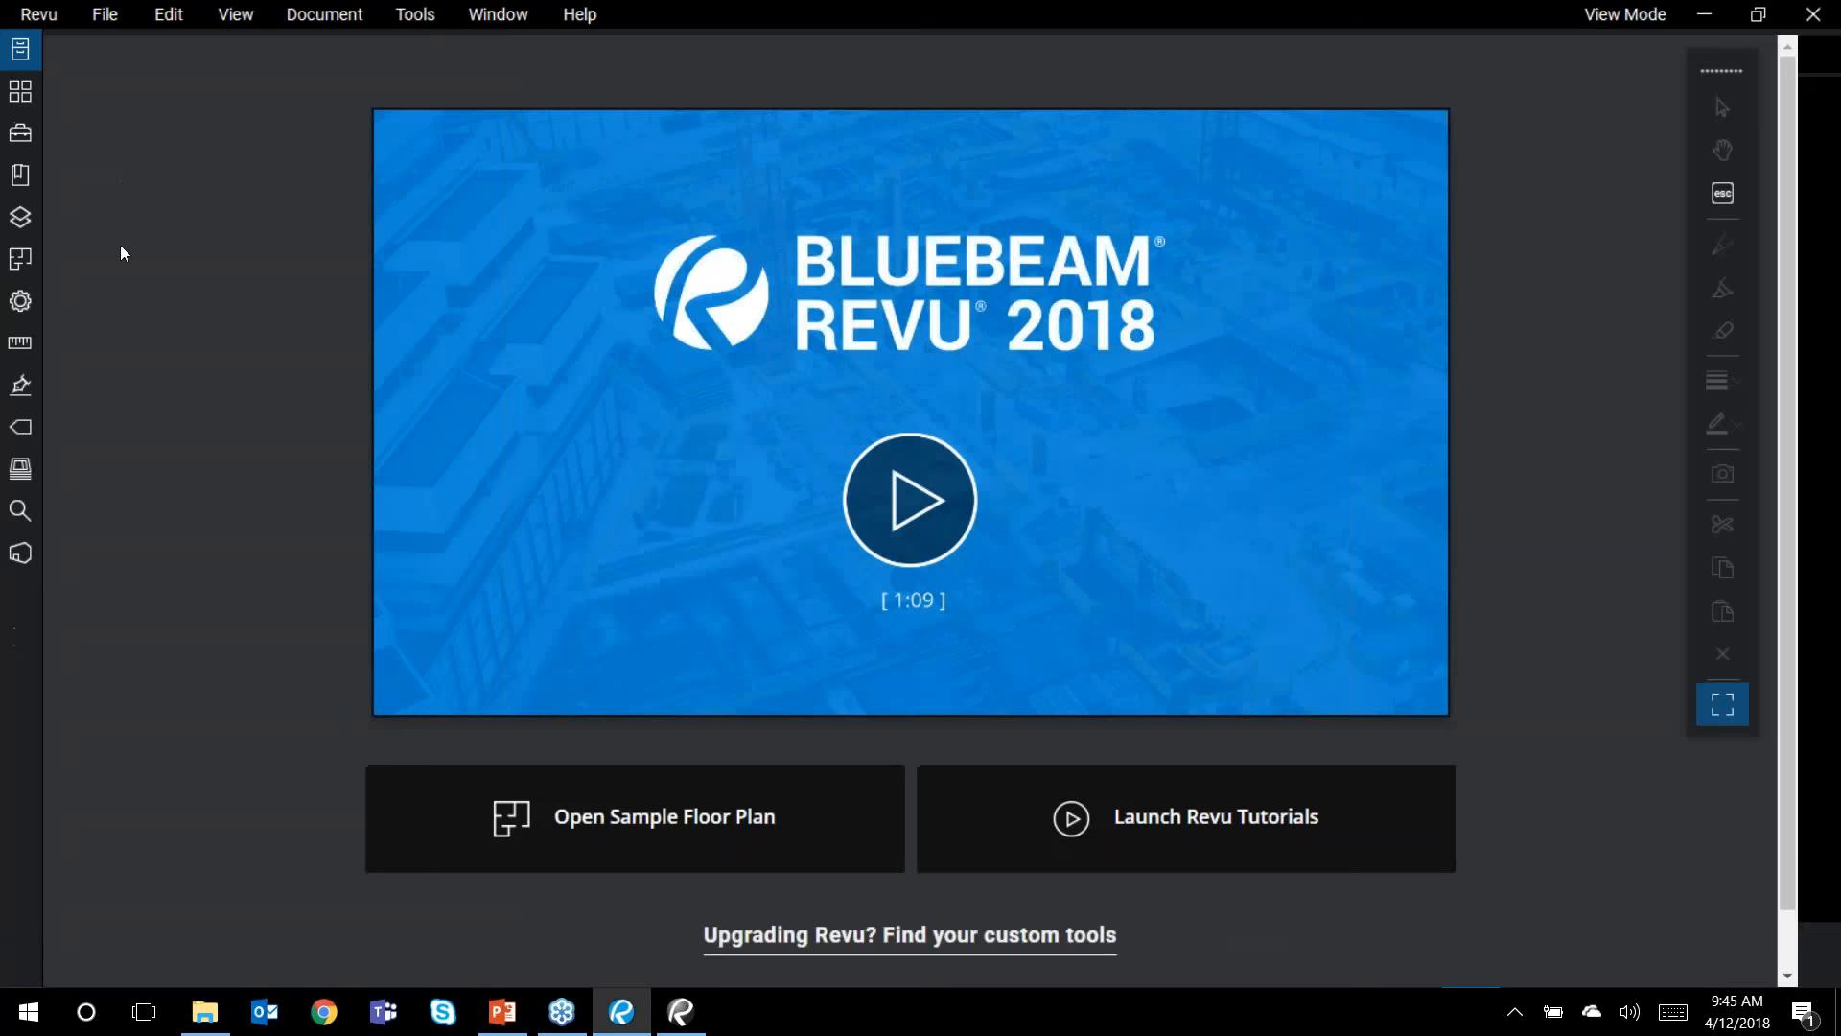
Step: Bring the Floor PlanUS drawing to the front and display the Tool Chest
left_click(109, 91)
left_click(21, 176)
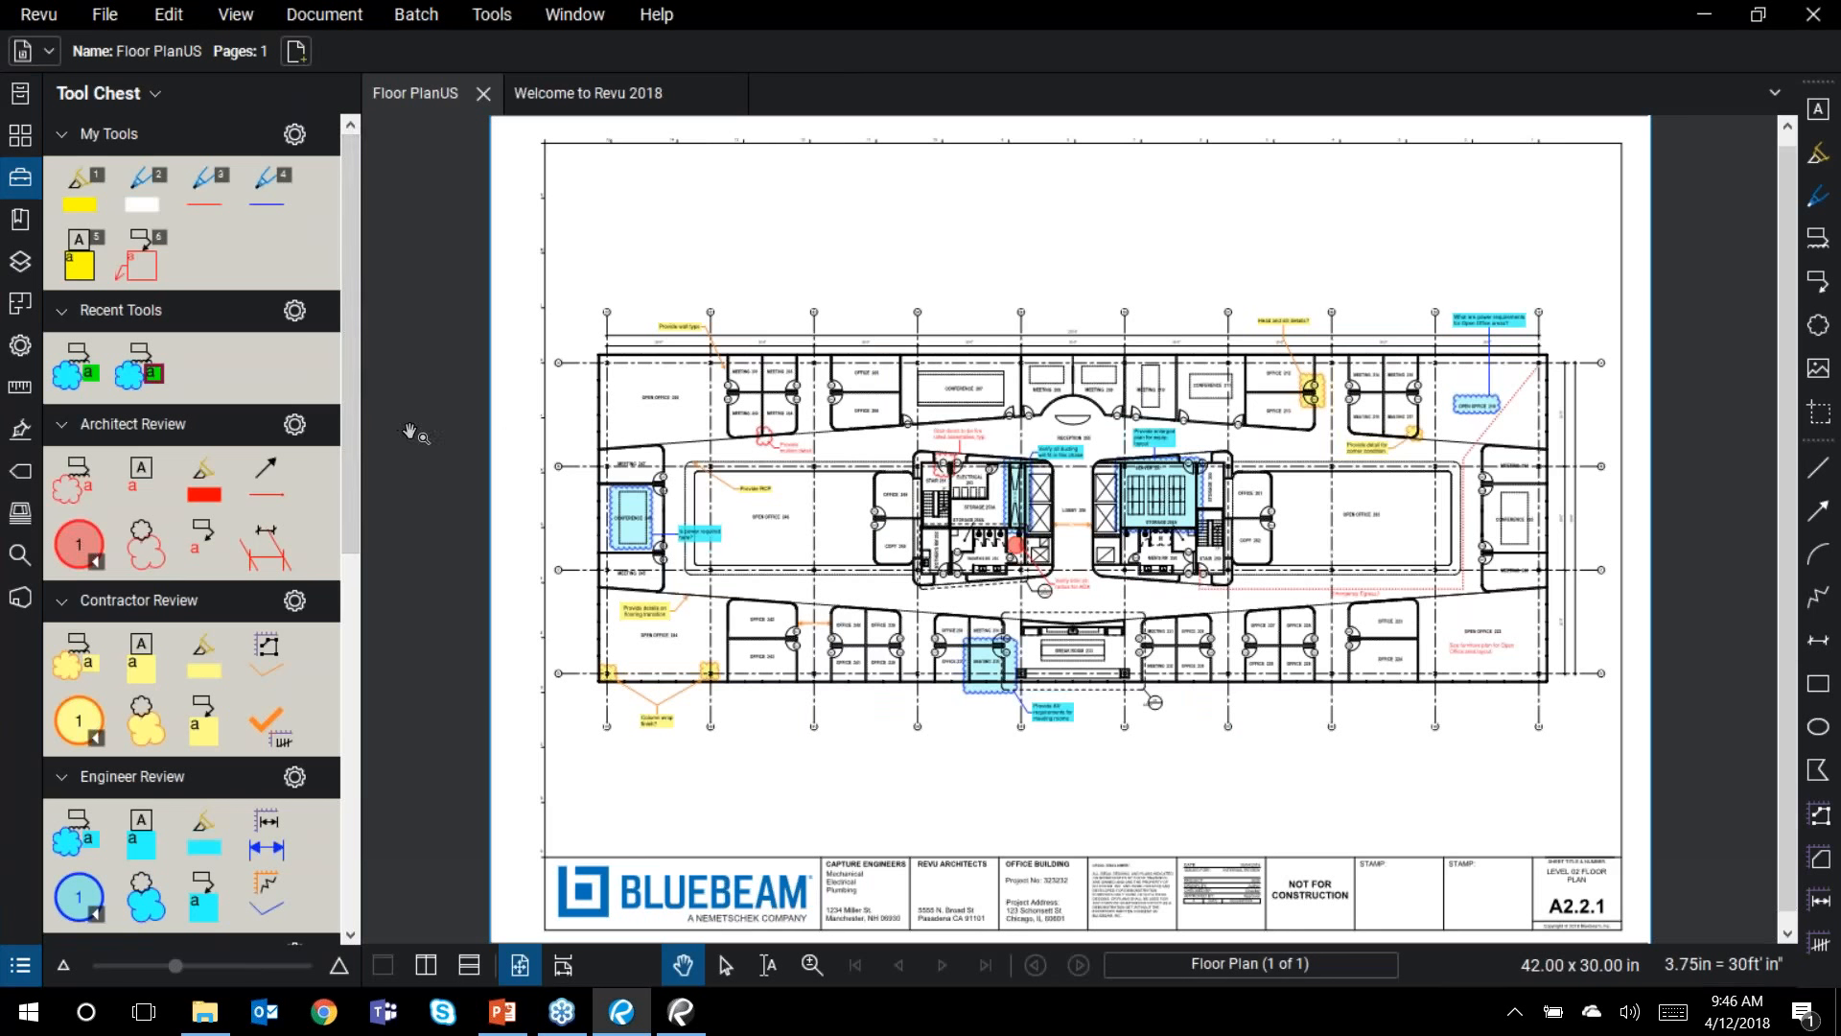
Step: Switch to the PowerPoint presentation and go to the closing "Thank you!" slide
left_click(502, 1011)
scroll(292, 803, "down", 3)
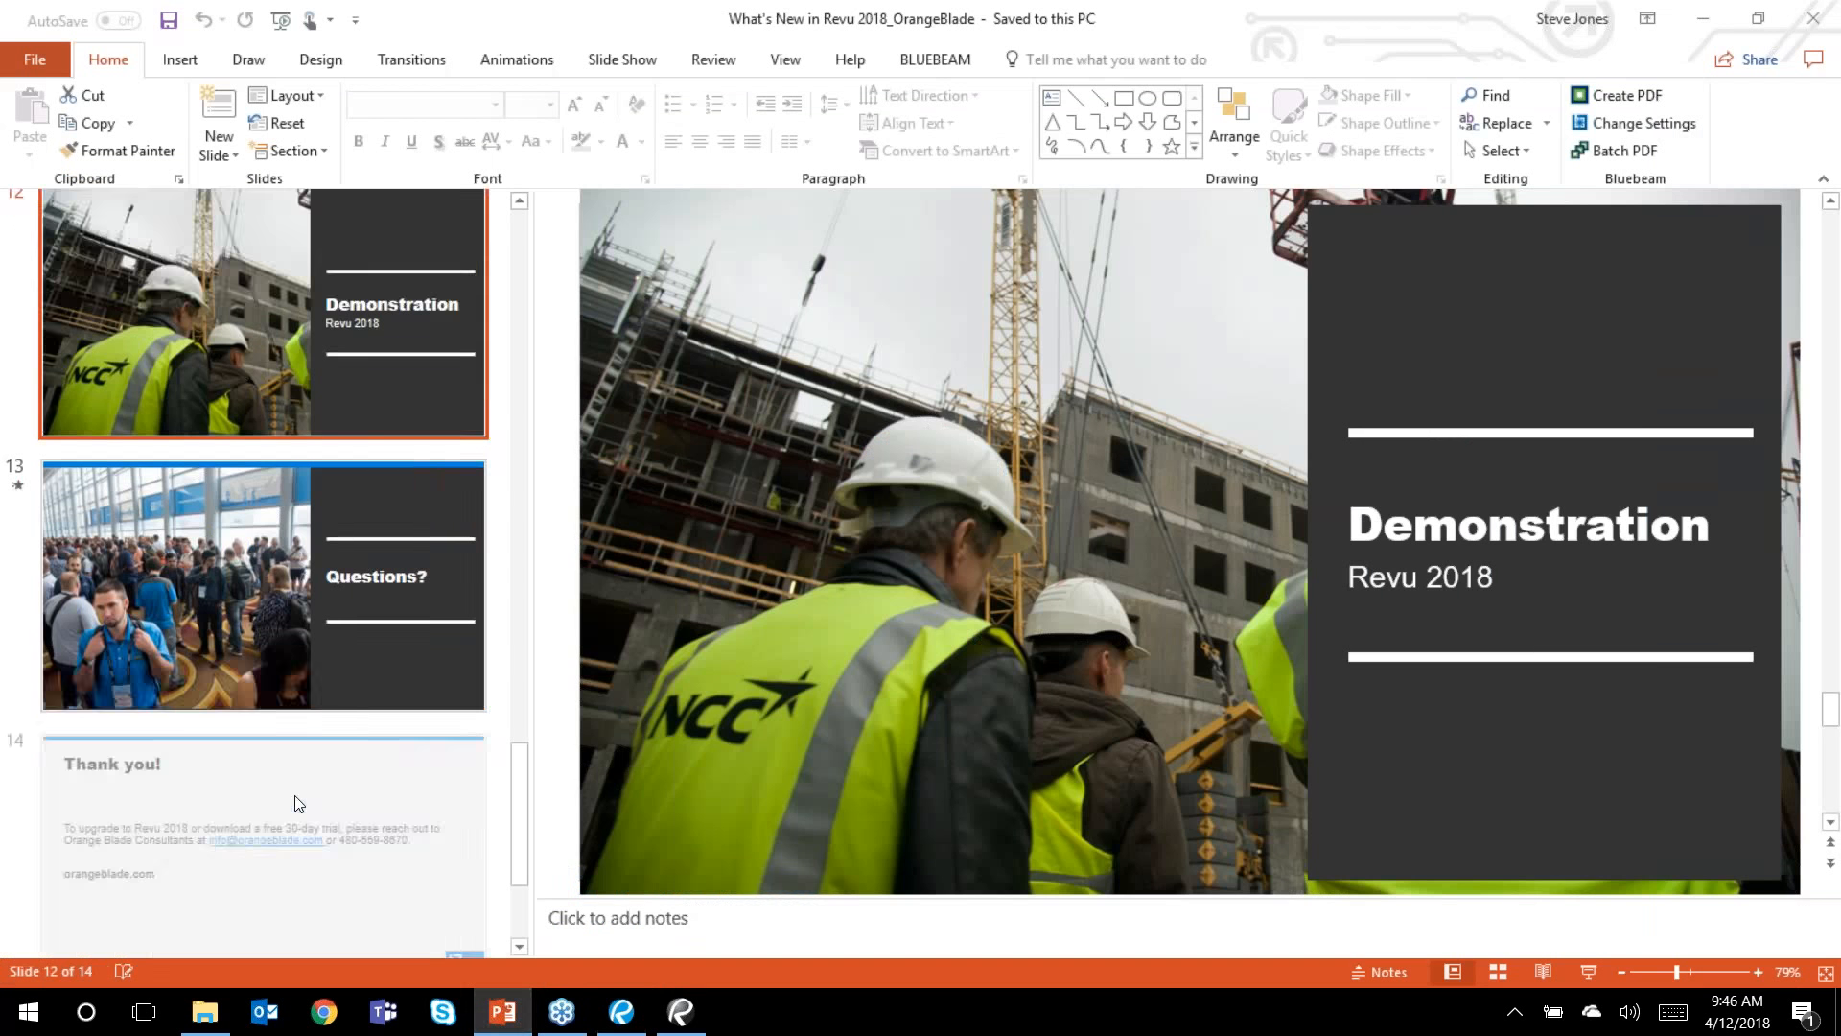
left_click(284, 805)
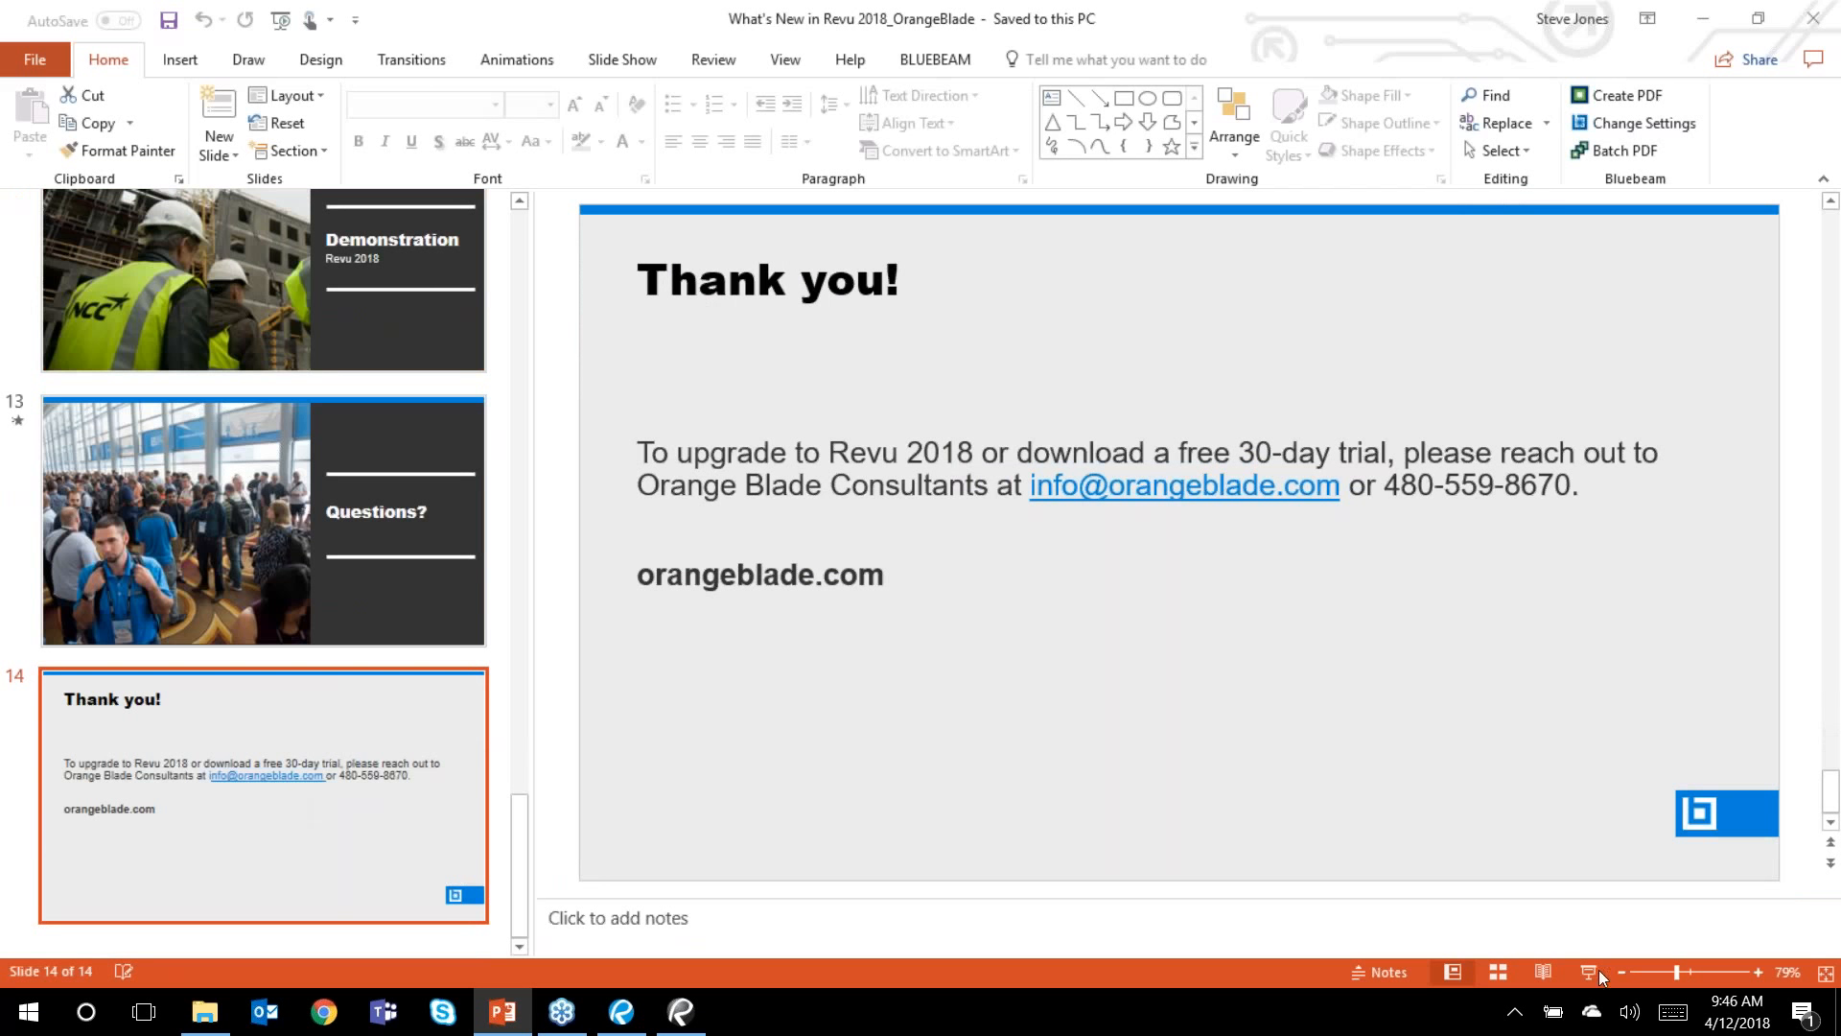
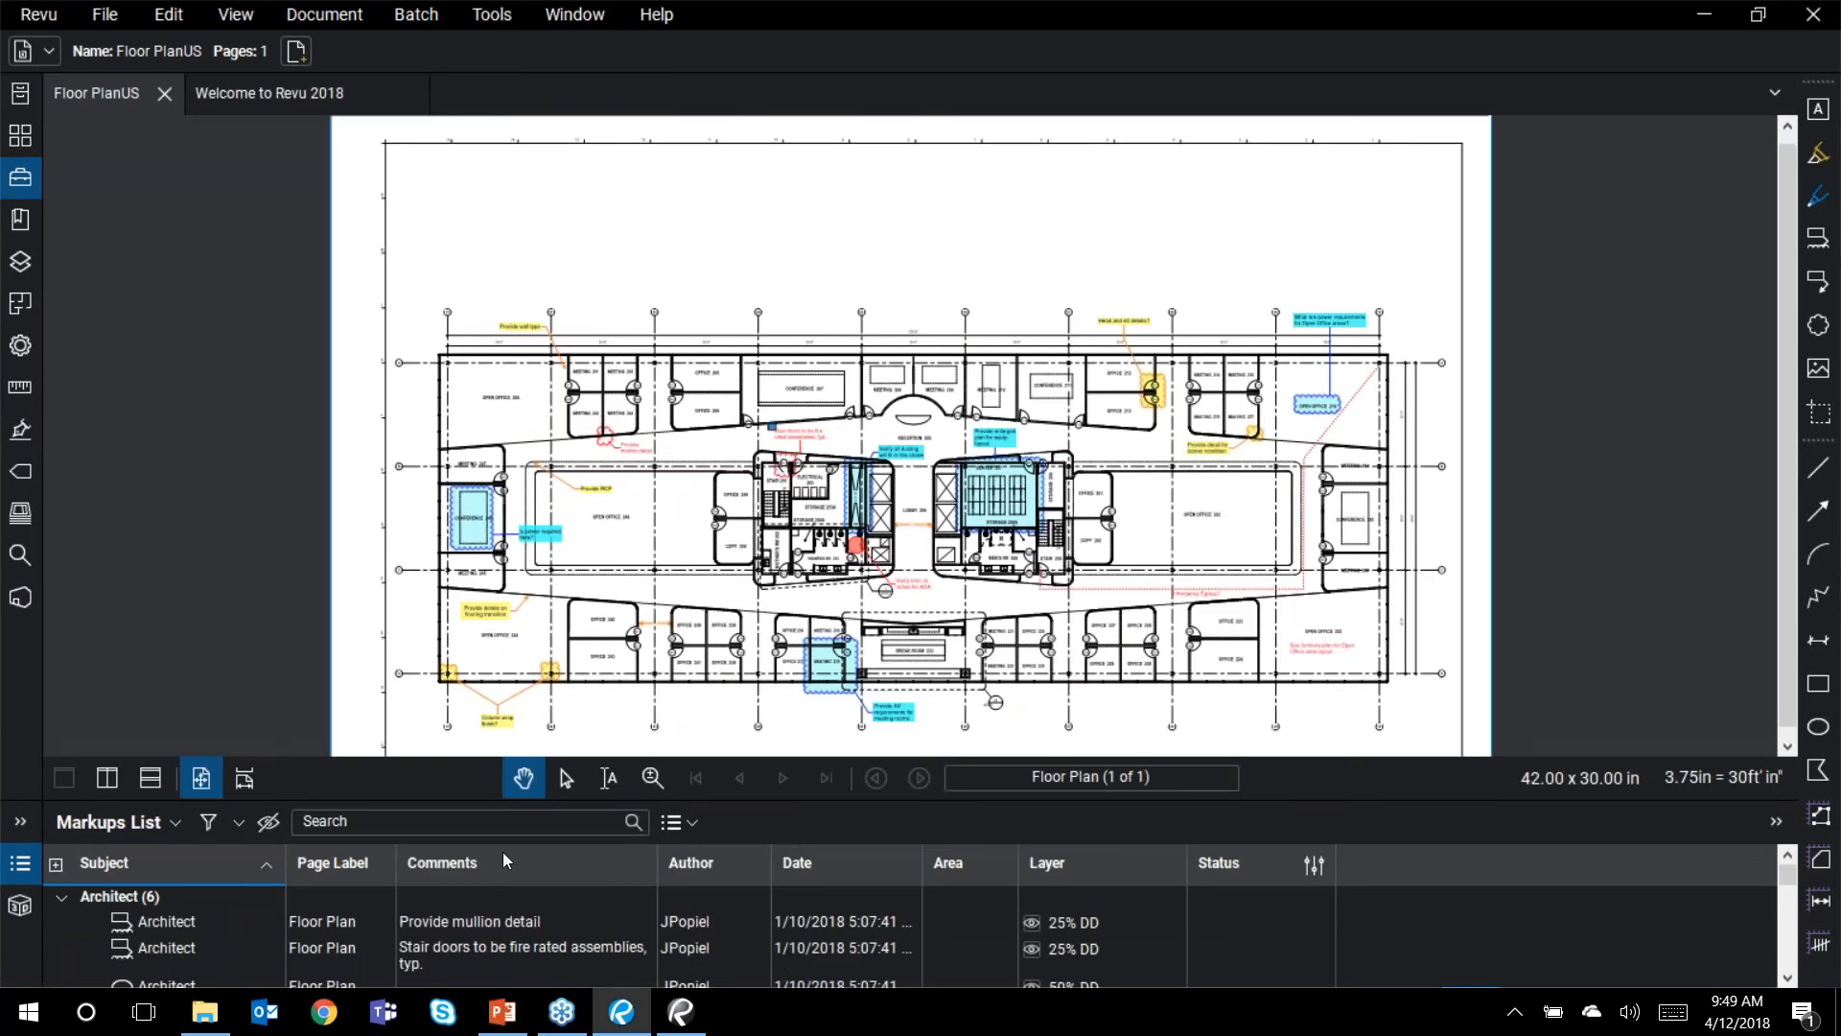
Step: Turn on filtering in the enlarged Revu Markups List and filter the Subject column to Architect
left_click(207, 825)
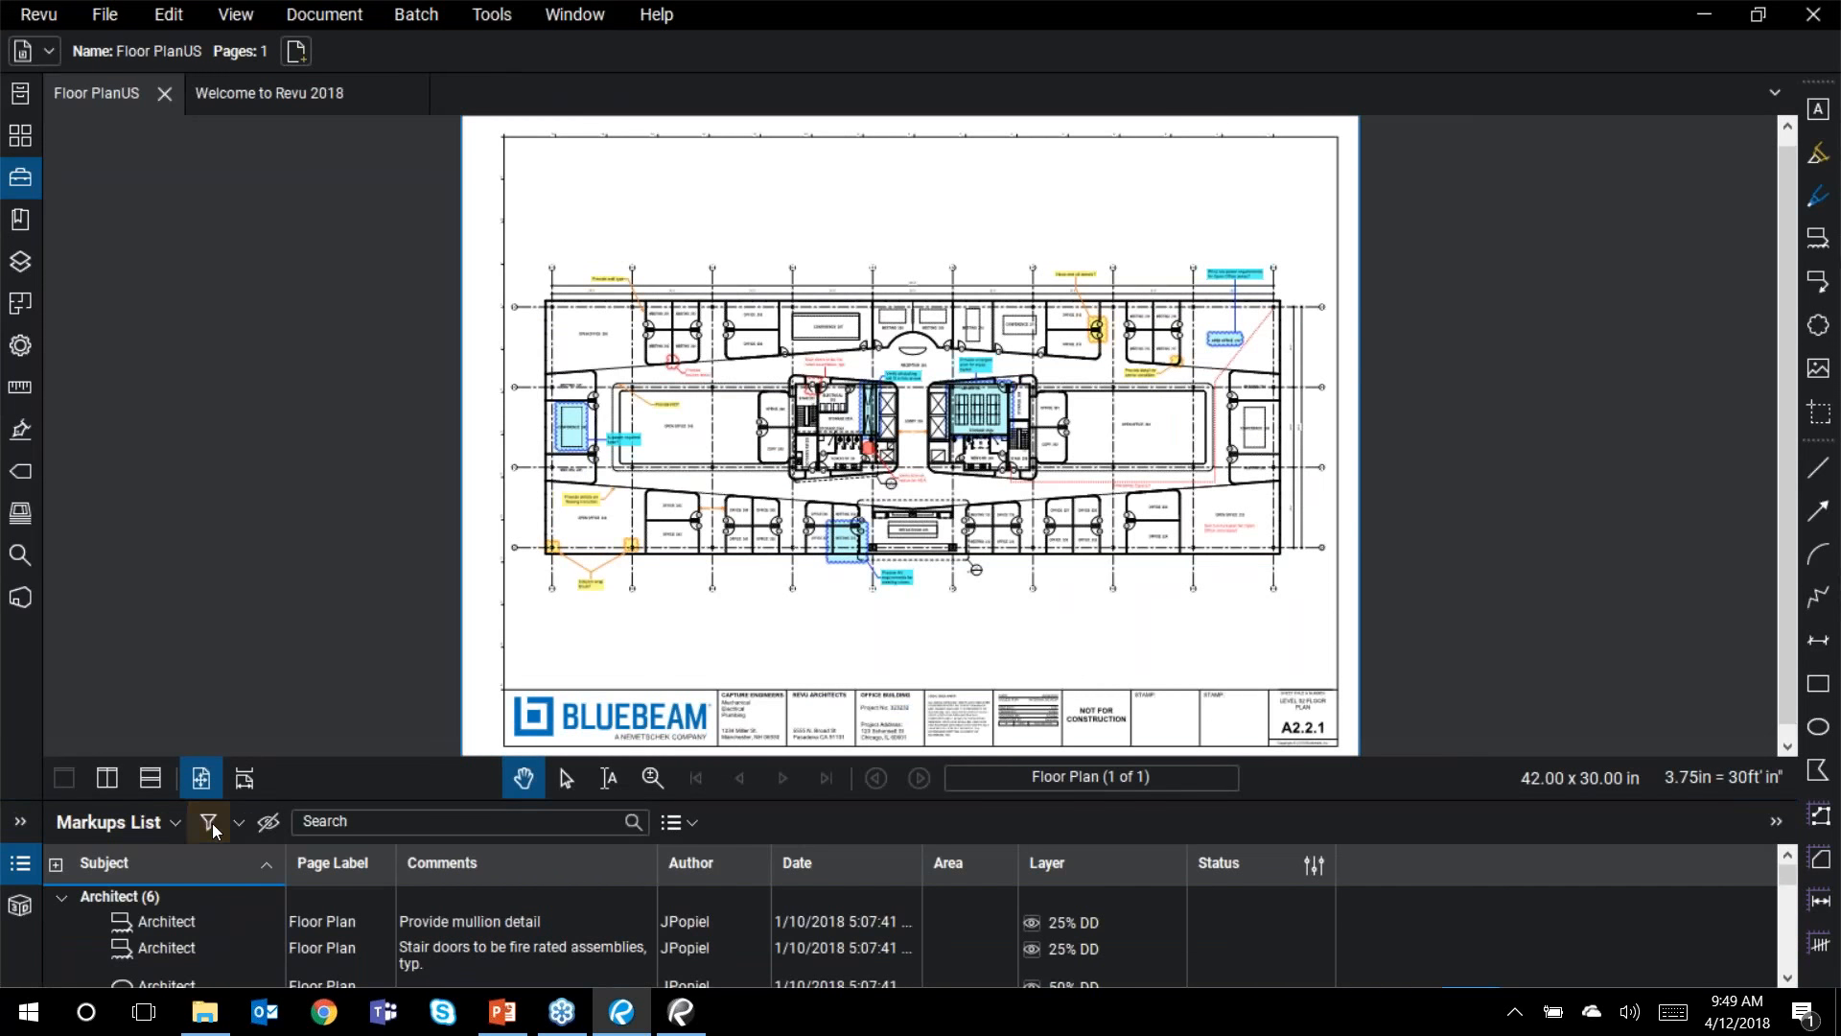
left_click_drag(734, 800, 730, 573)
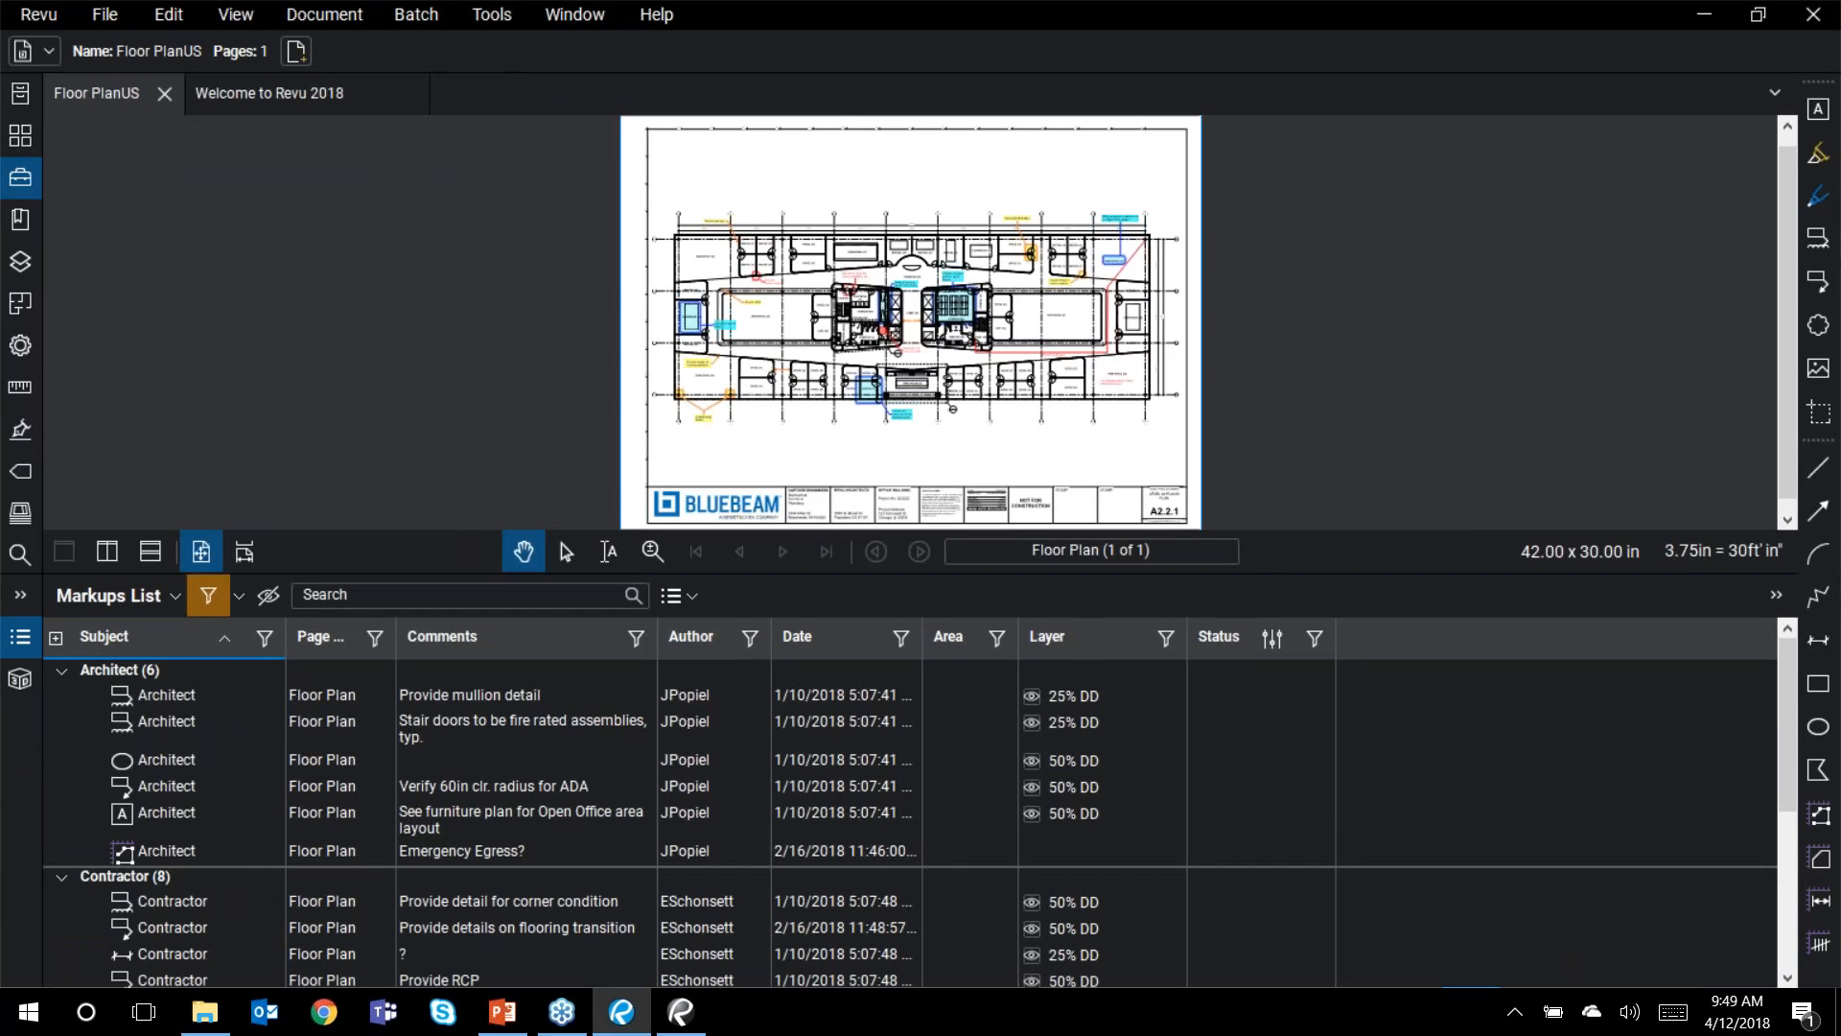
left_click(264, 641)
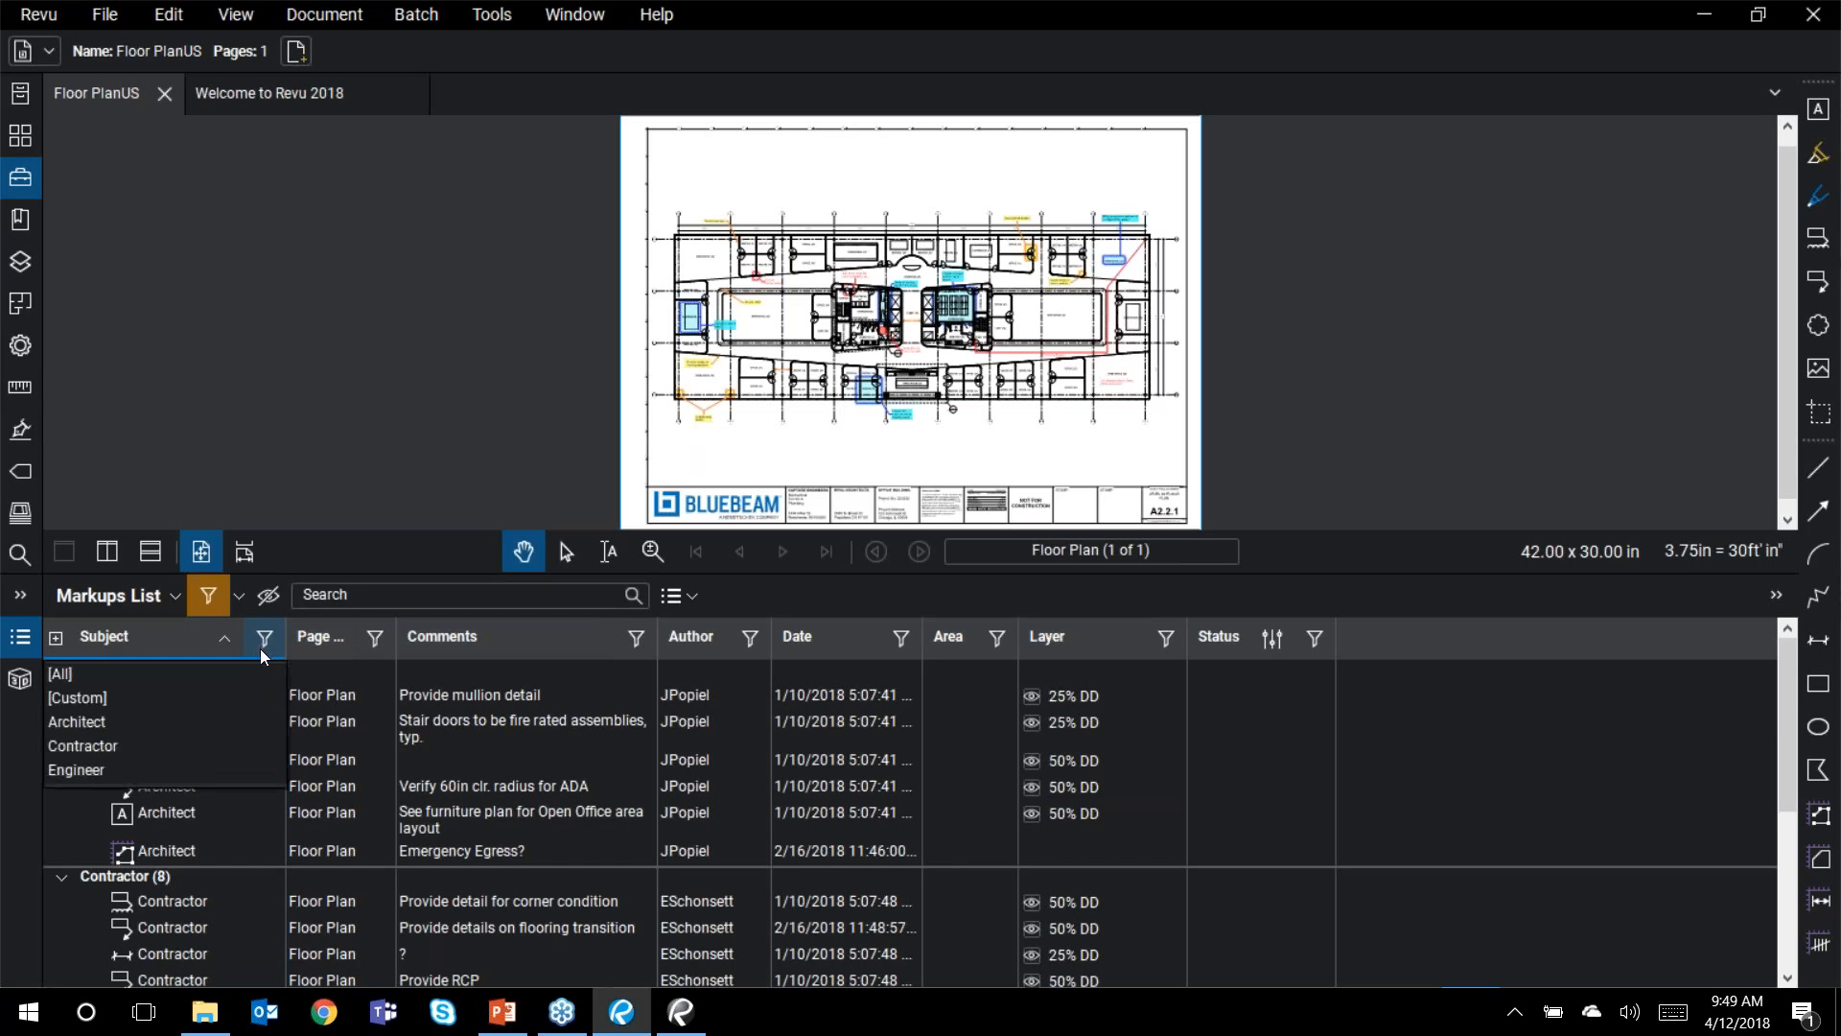
left_click(210, 721)
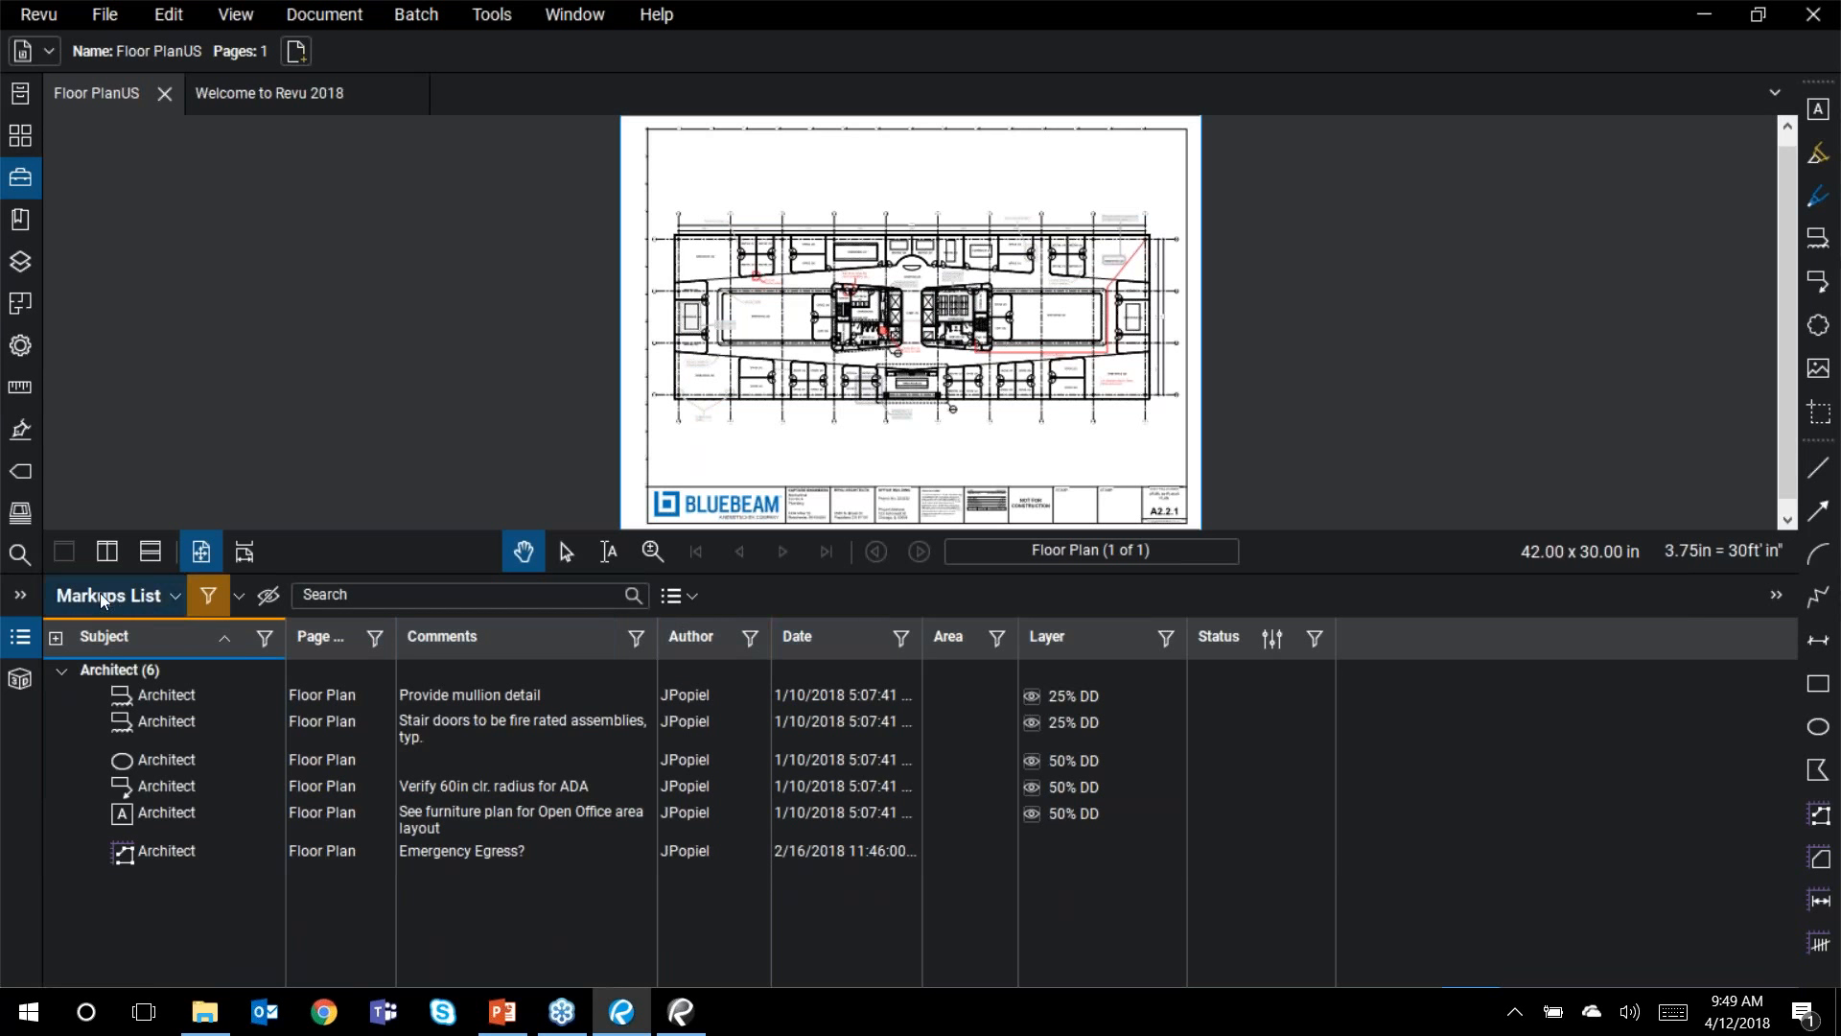
Step: Add the Color and Checkmark columns to the Markups List
left_click(168, 602)
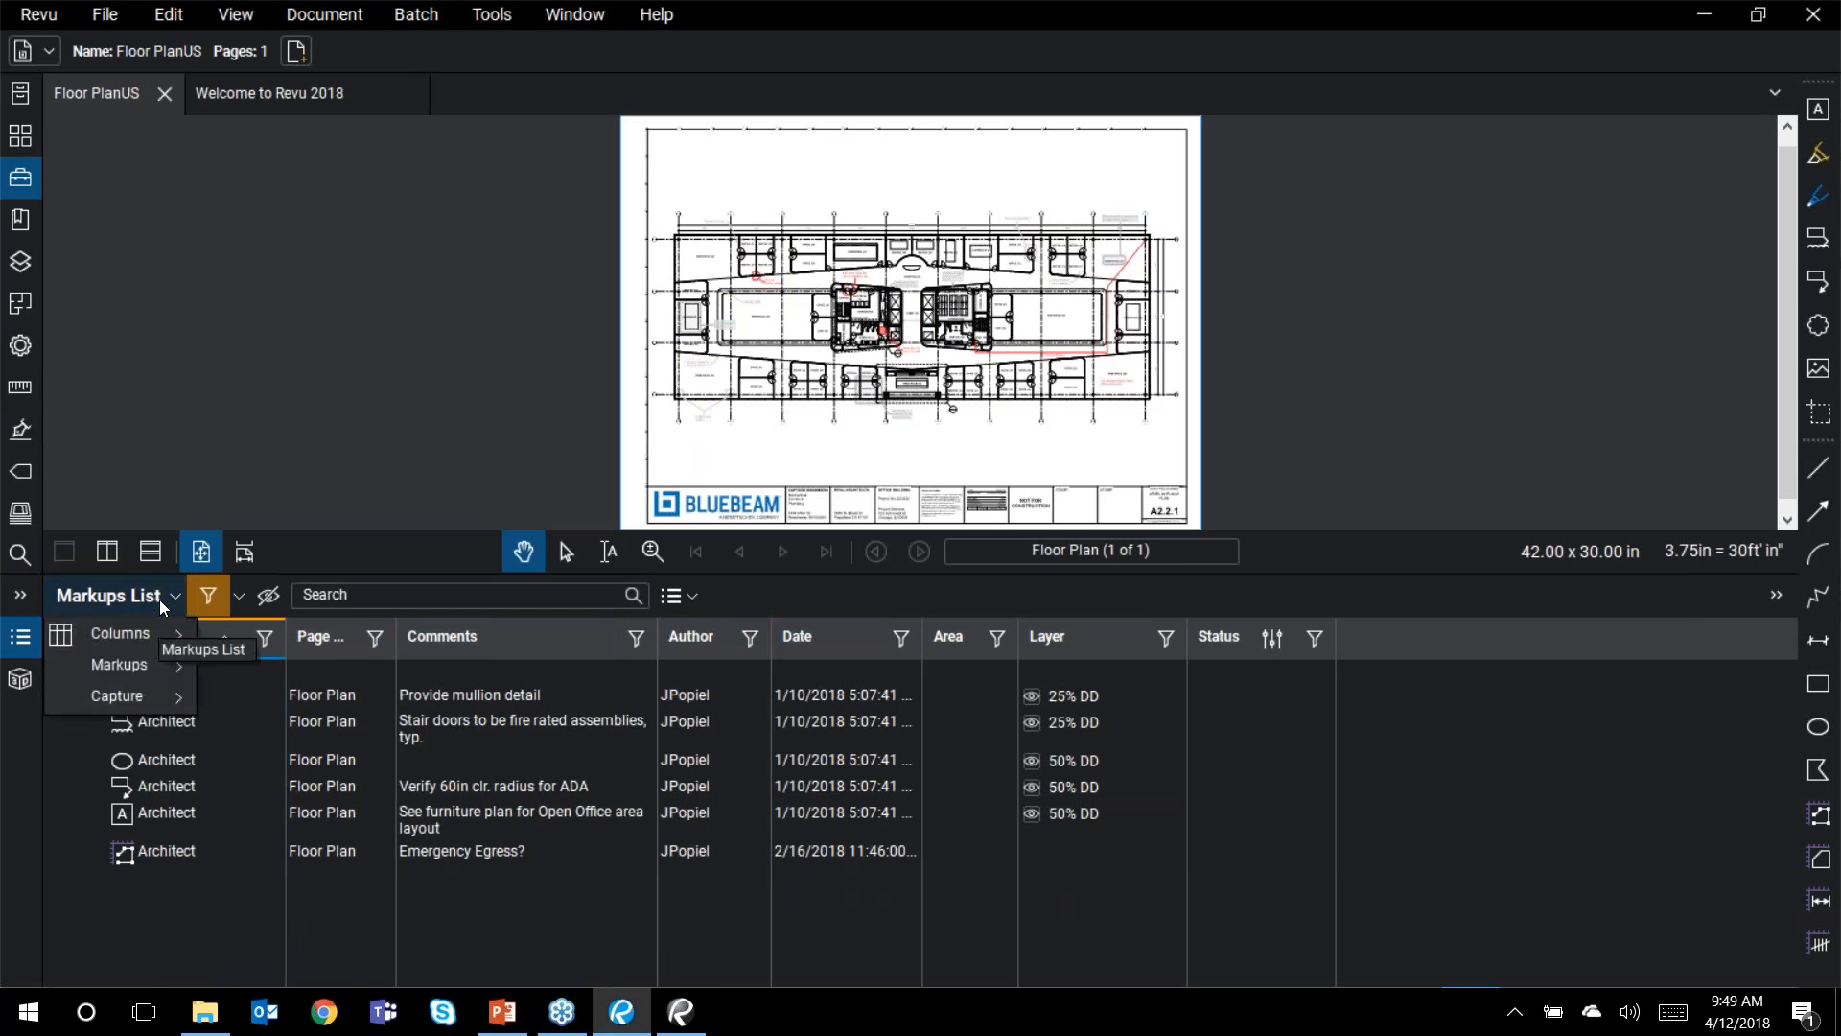
mouse_move(167, 637)
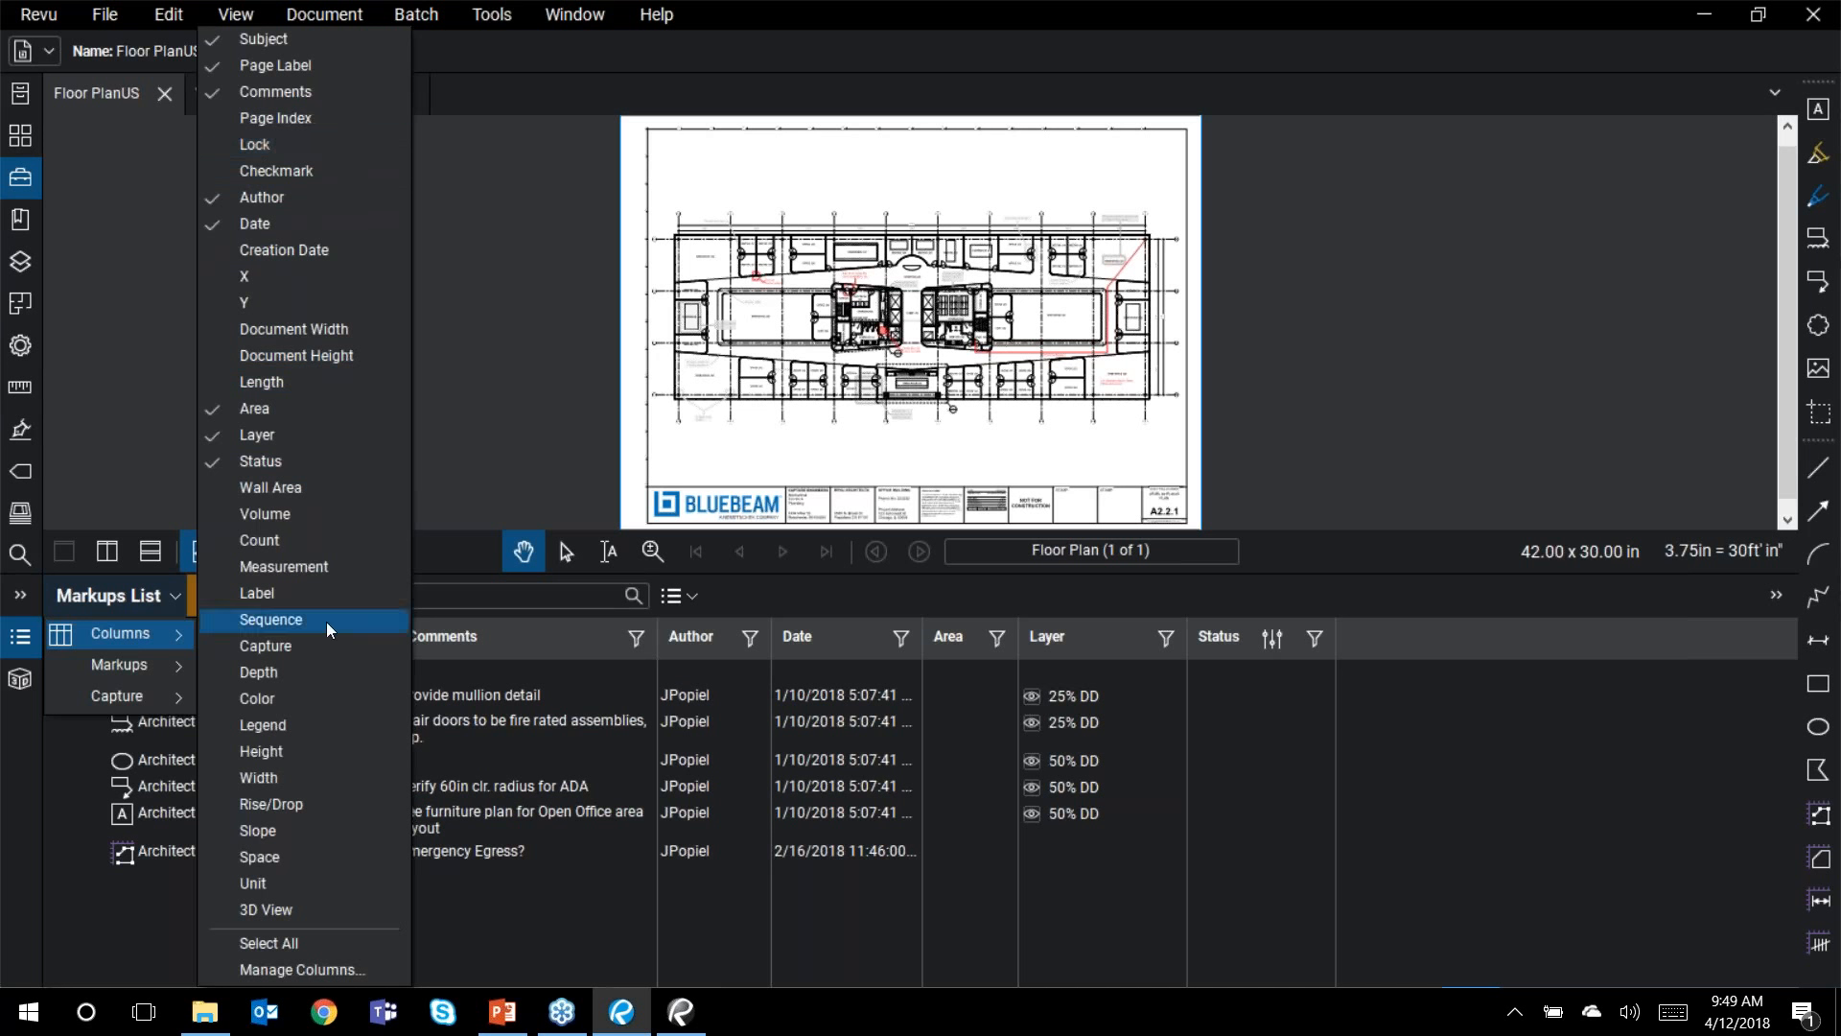
left_click(314, 702)
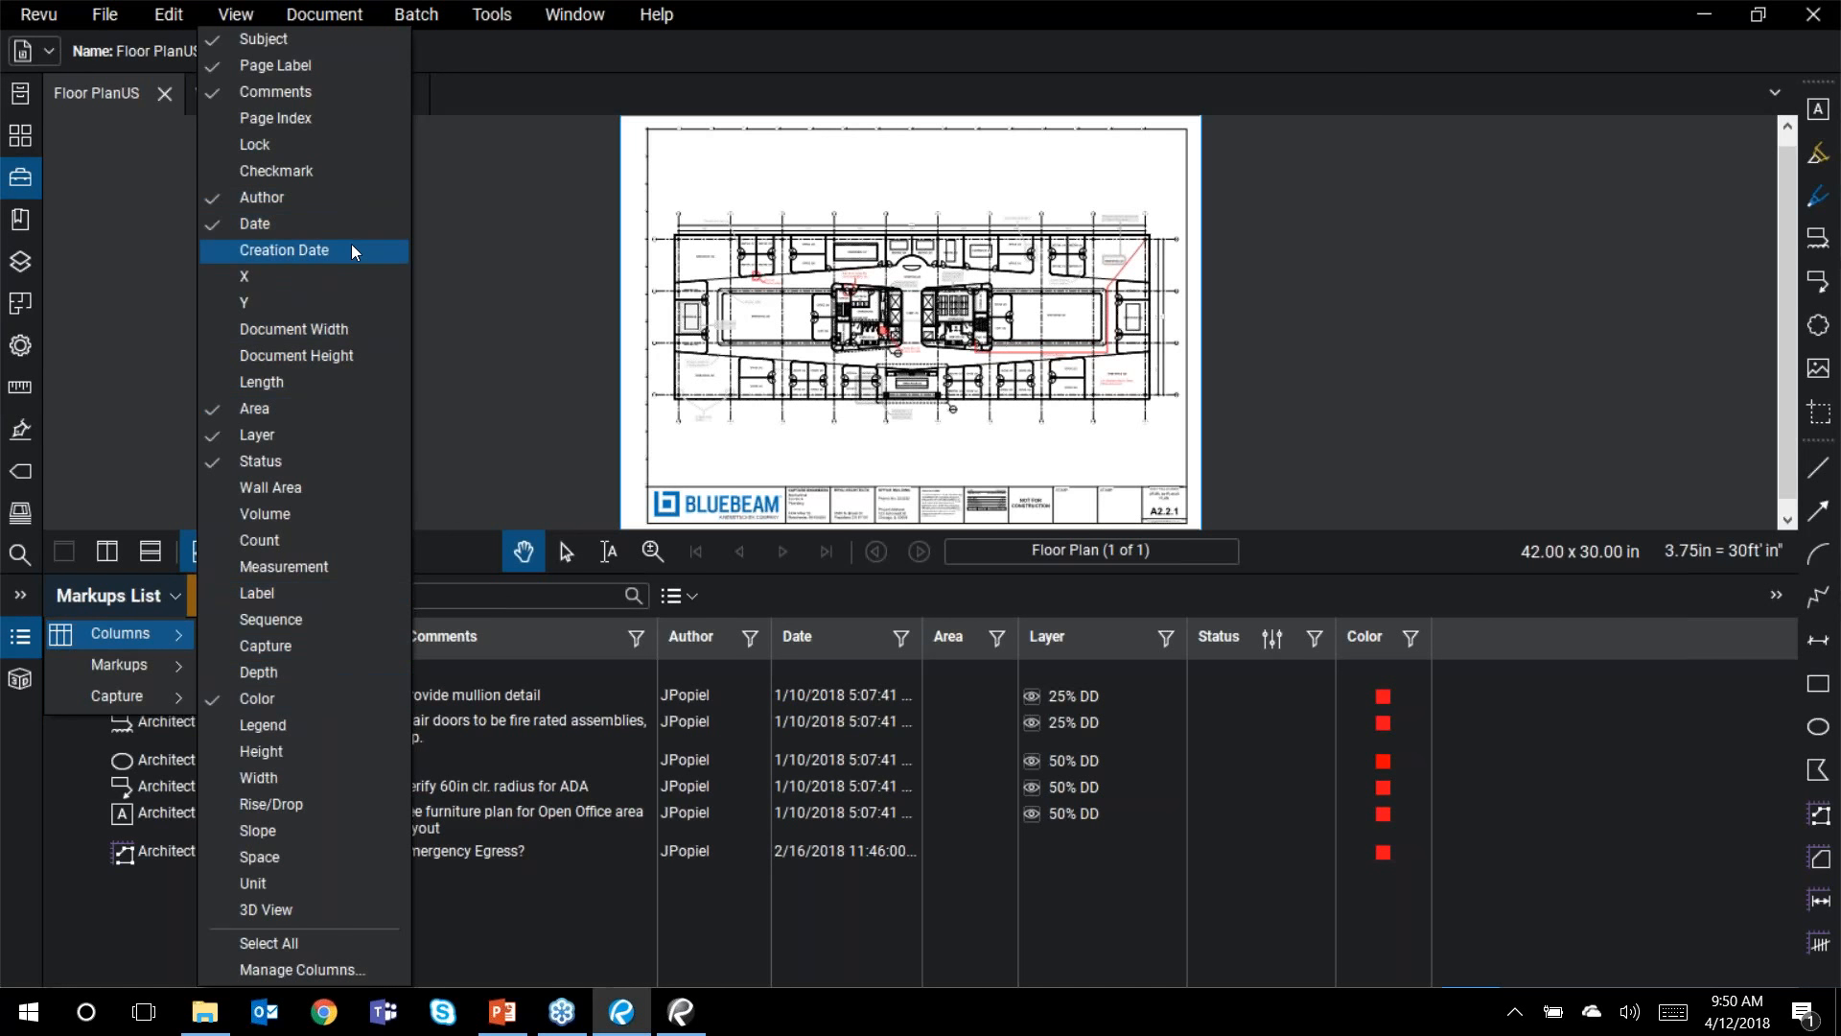
left_click(353, 171)
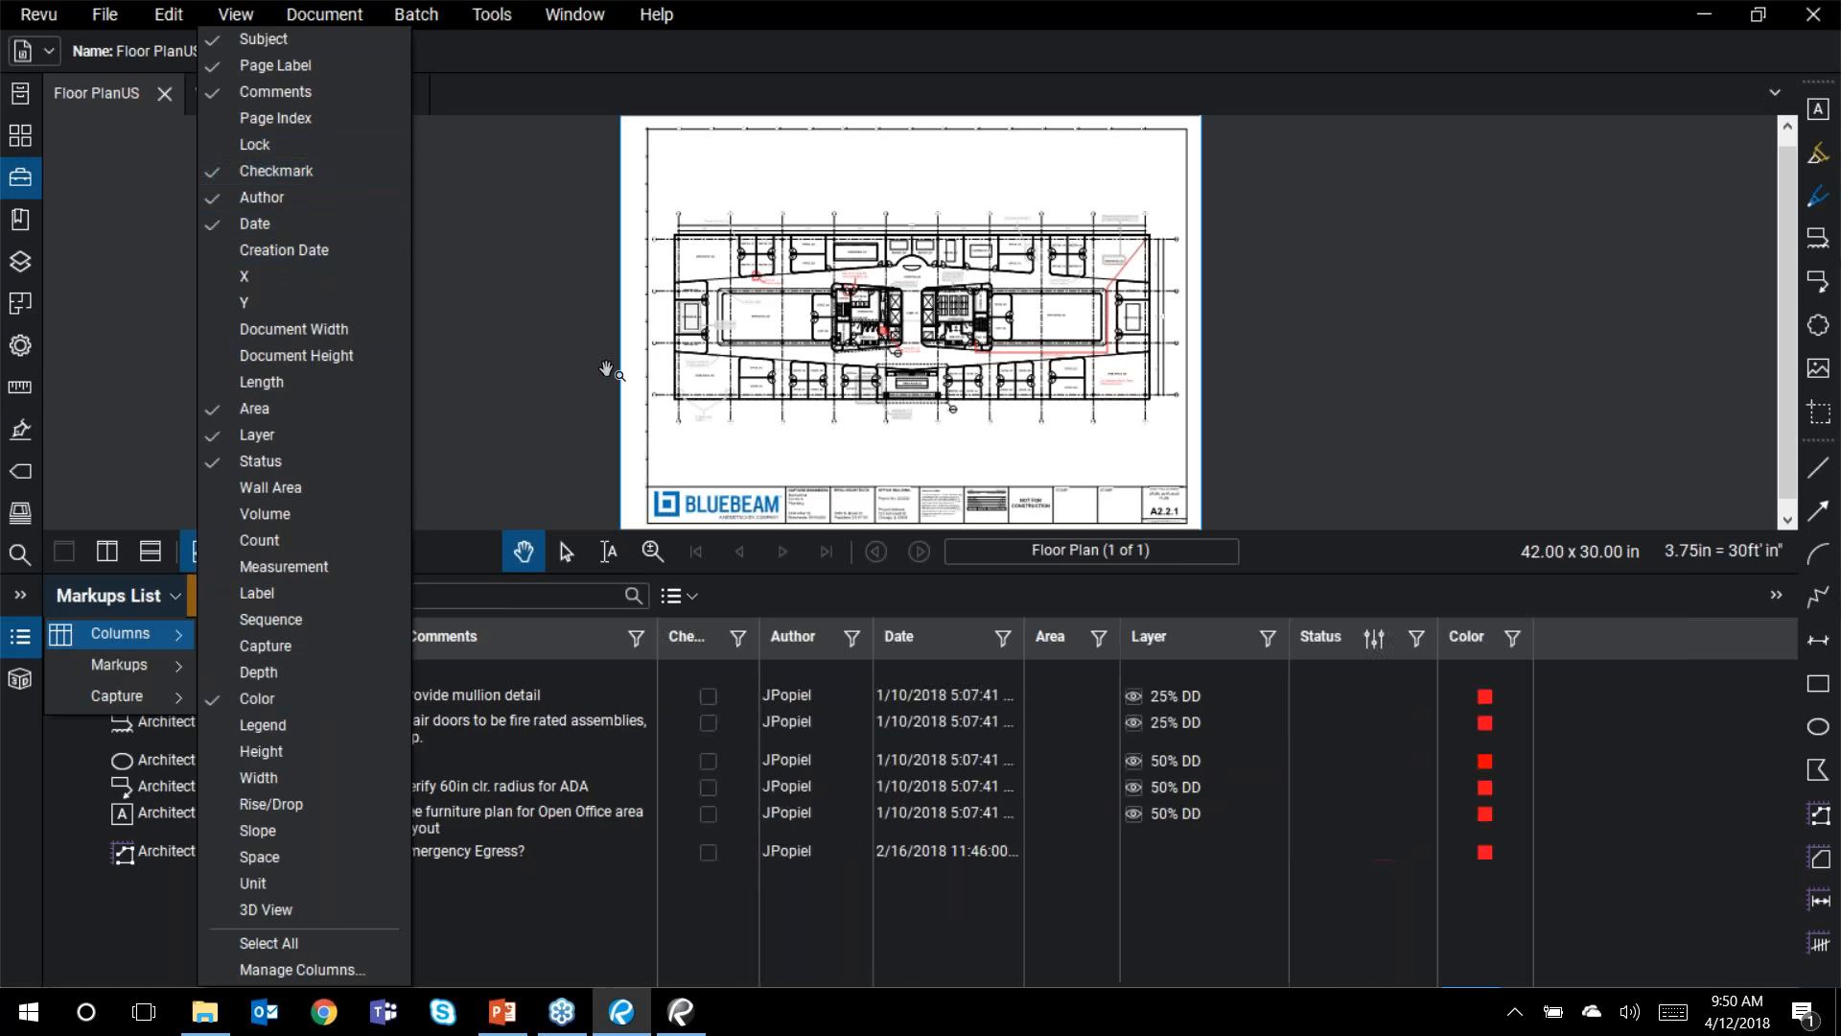
left_click(605, 883)
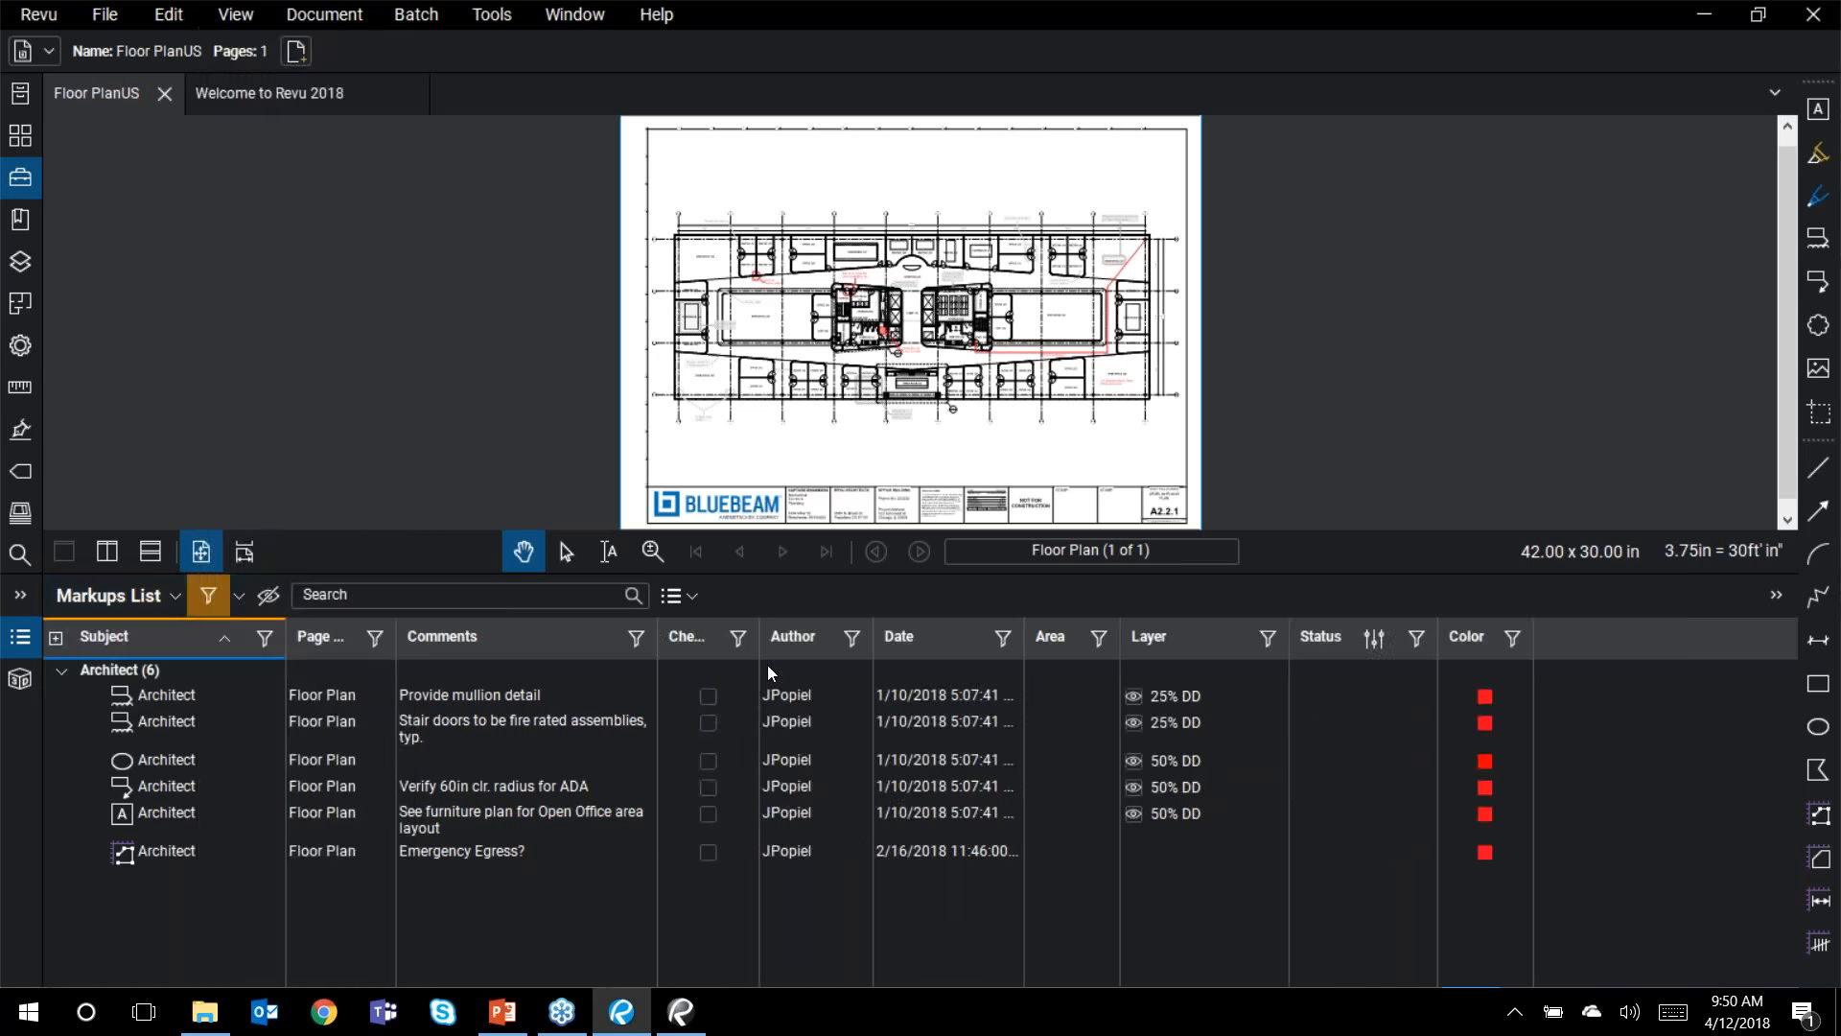
Step: Widen the Checkmark column and tick the first three Architect markups
double_click(757, 638)
left_click(745, 696)
left_click(745, 696)
left_click(745, 722)
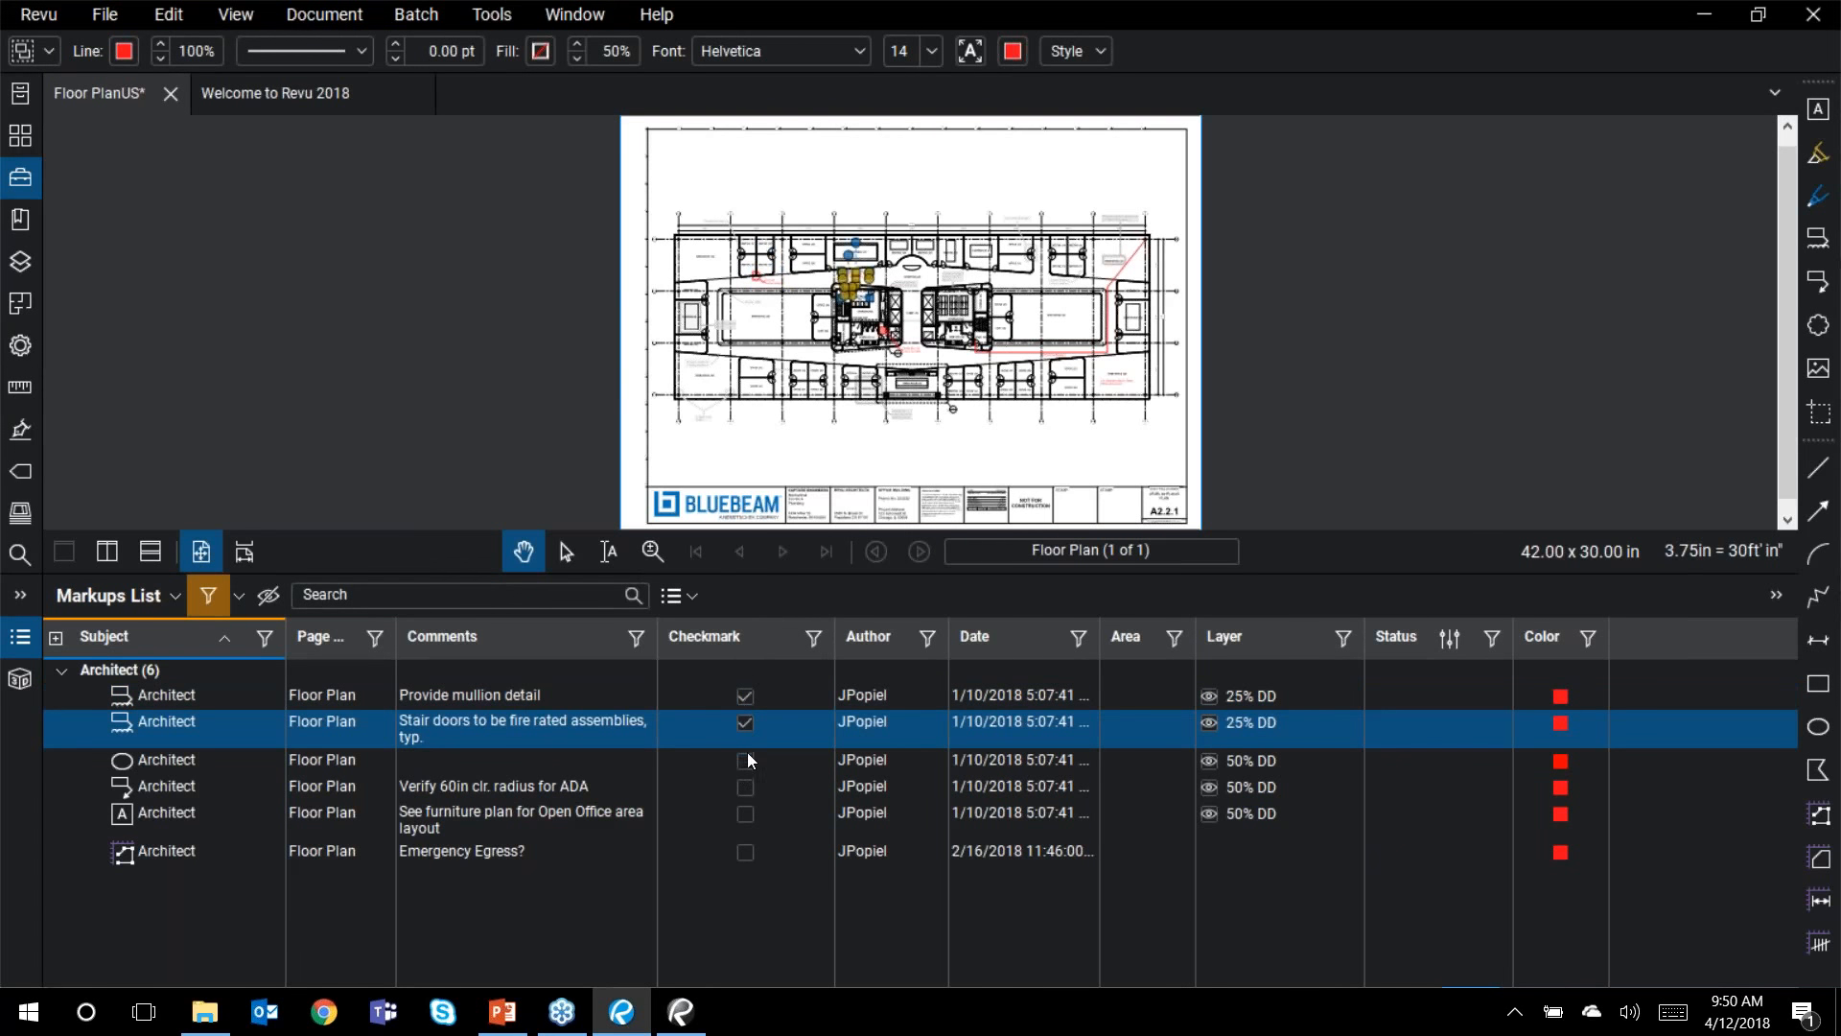
left_click(745, 760)
Step: Filter the Checkmark column to list only the ticked markups
left_click(813, 638)
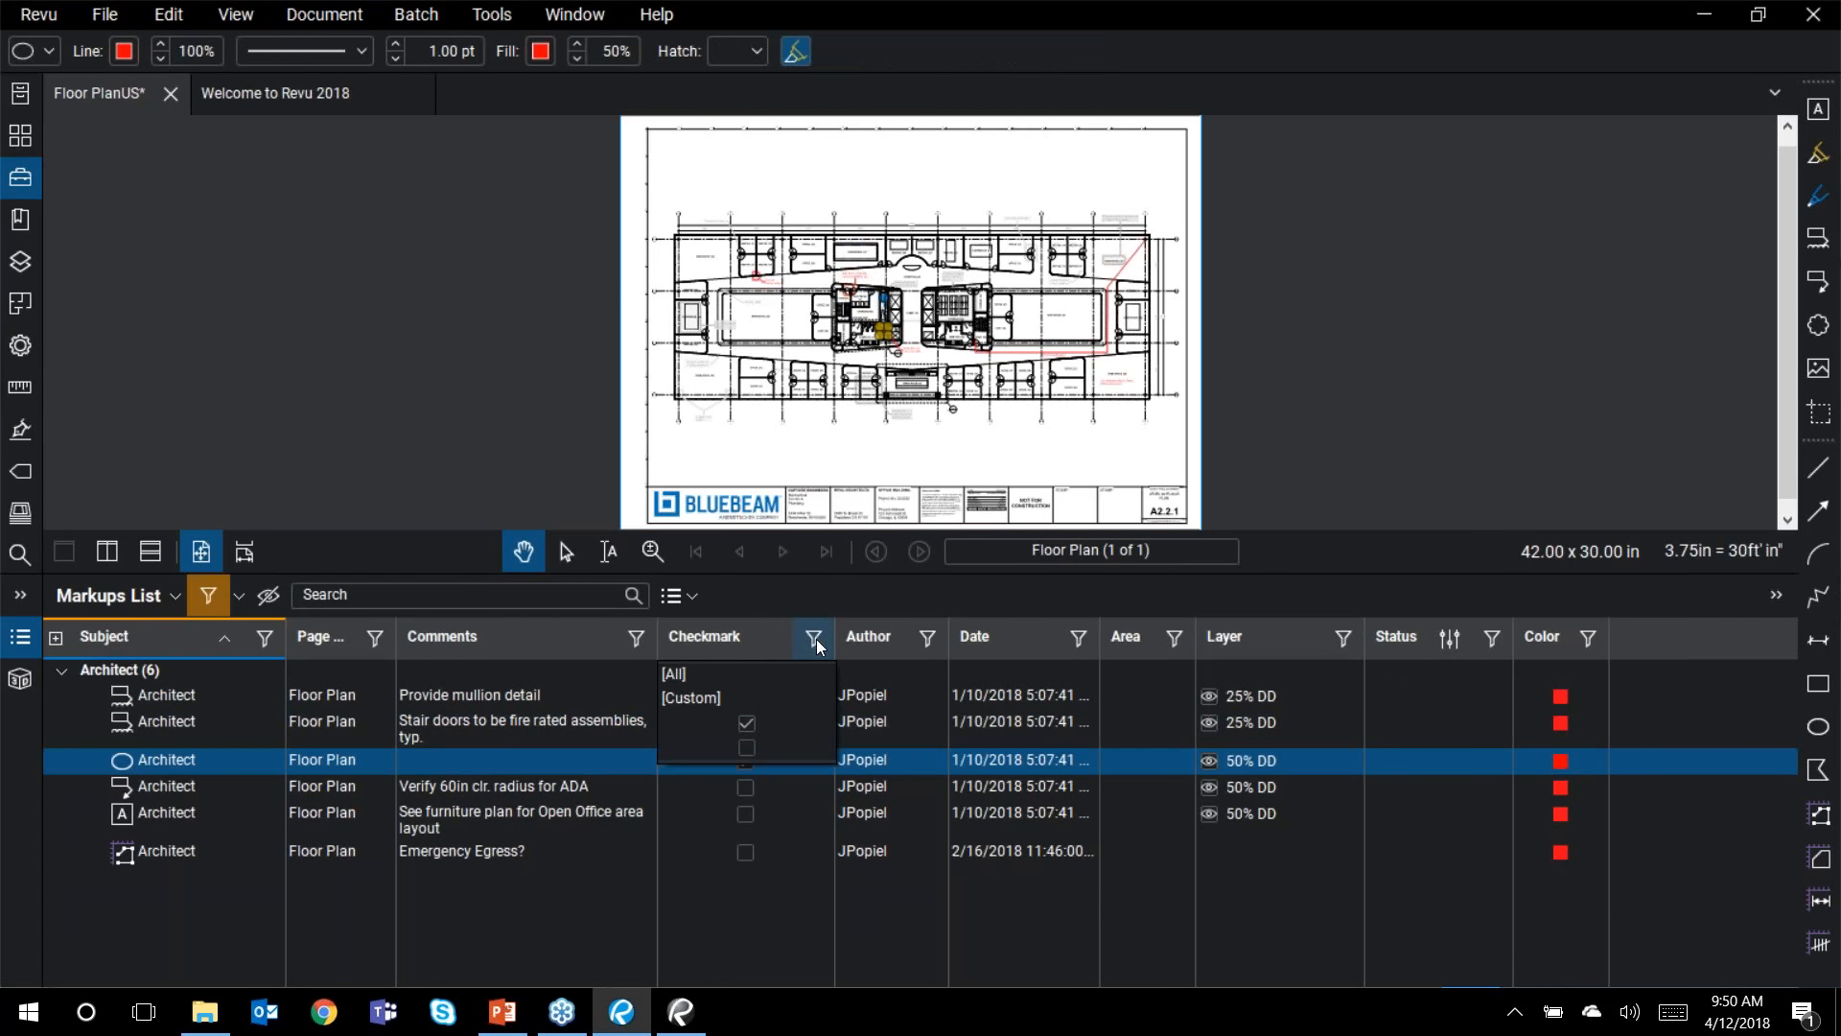
left_click(758, 714)
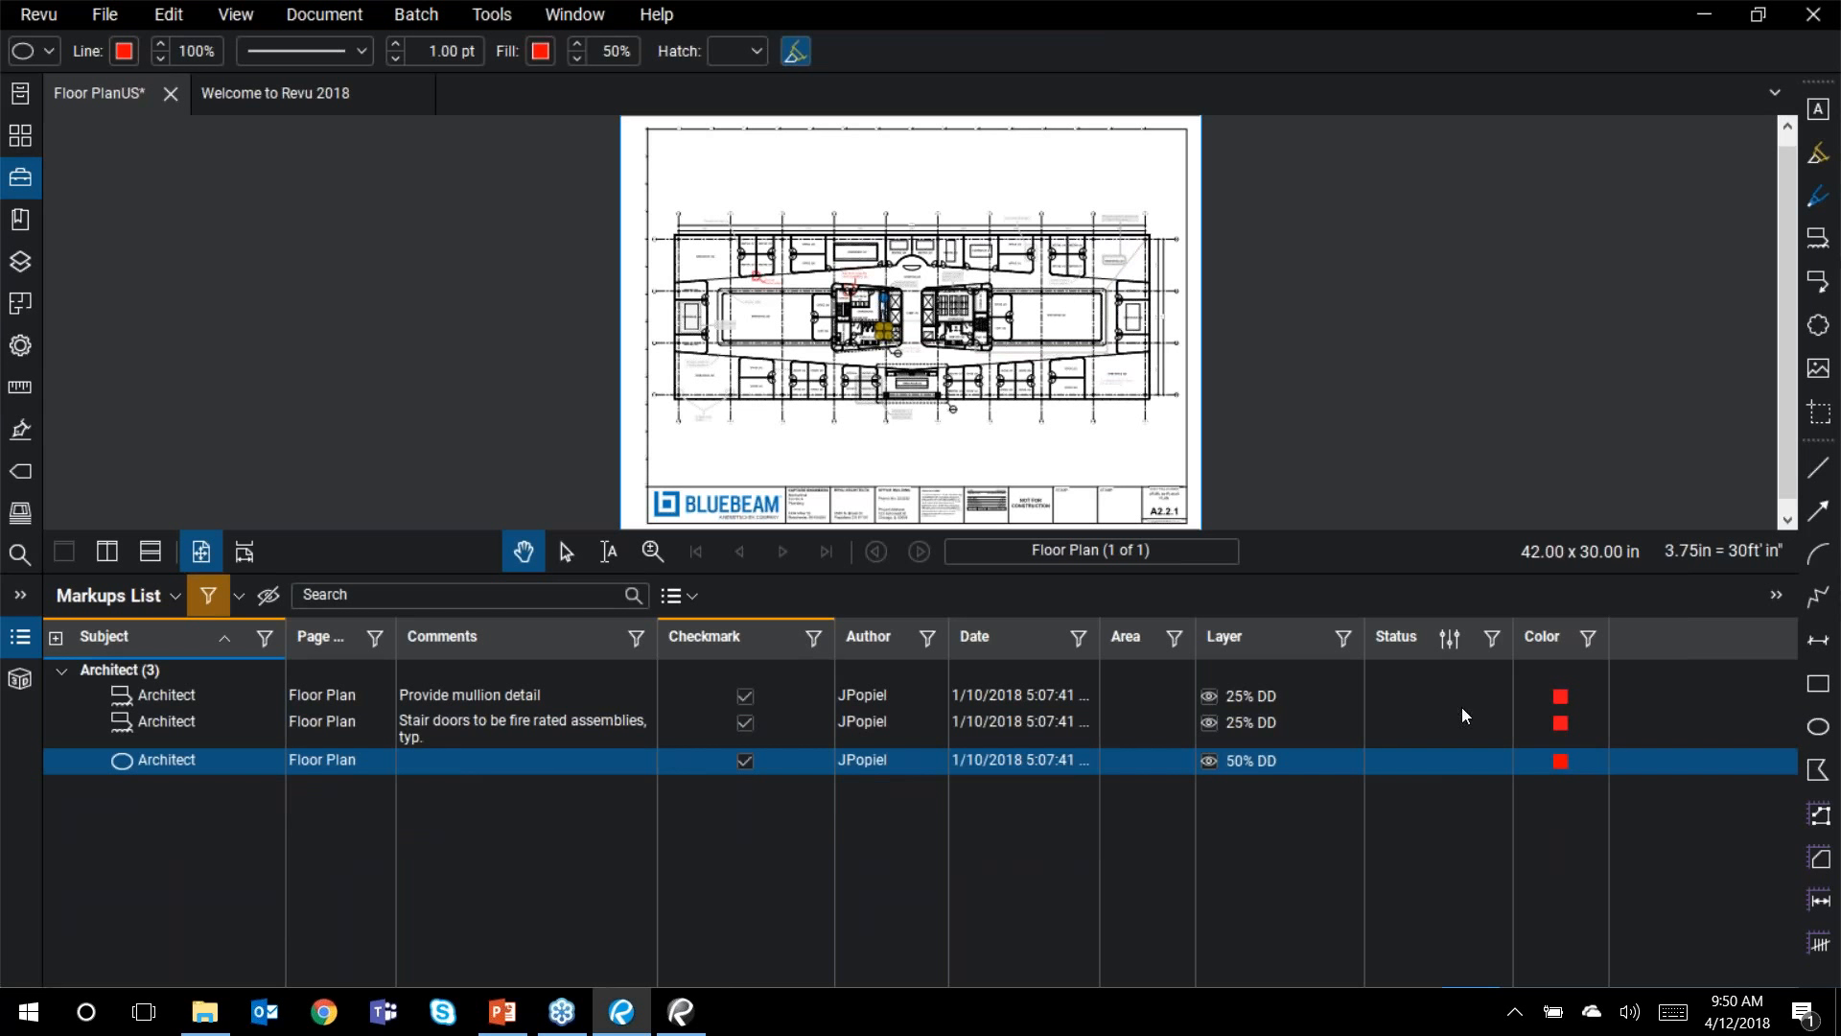
left_click(1816, 472)
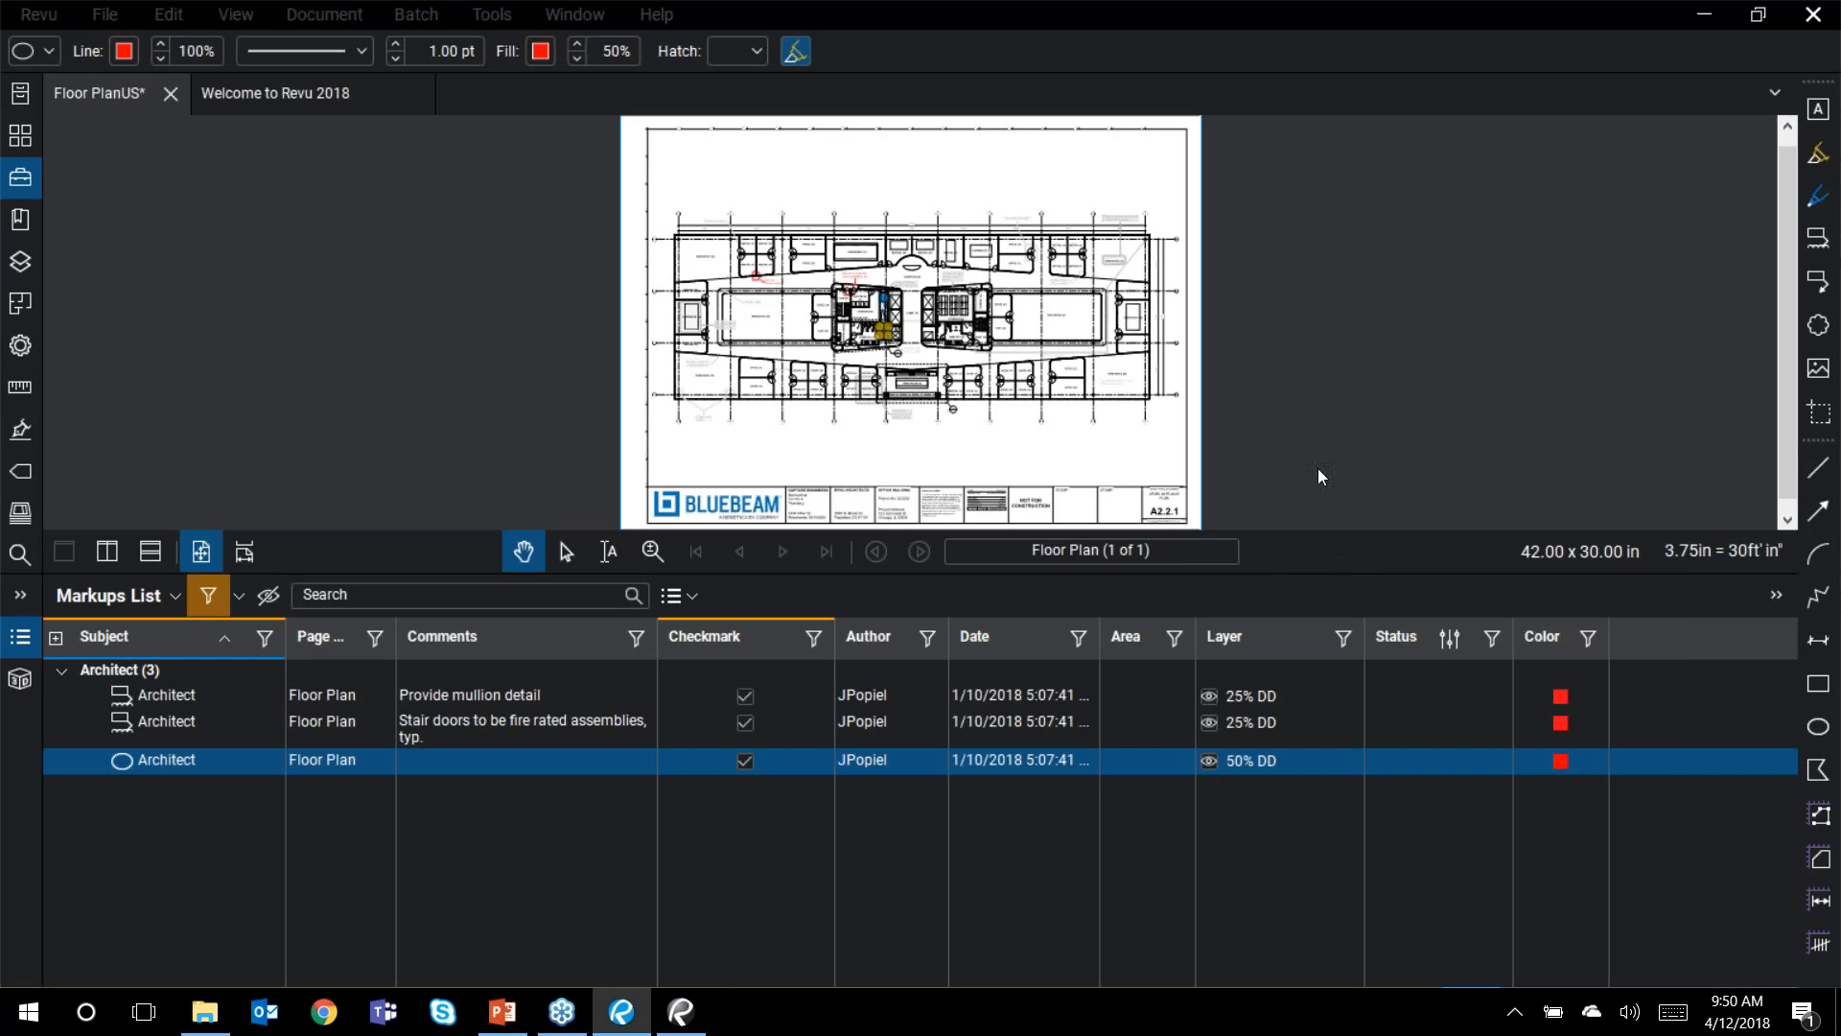
Step: Collapse the Markups List to view the filtered drawing at full height, and expand it again
left_click(897, 574)
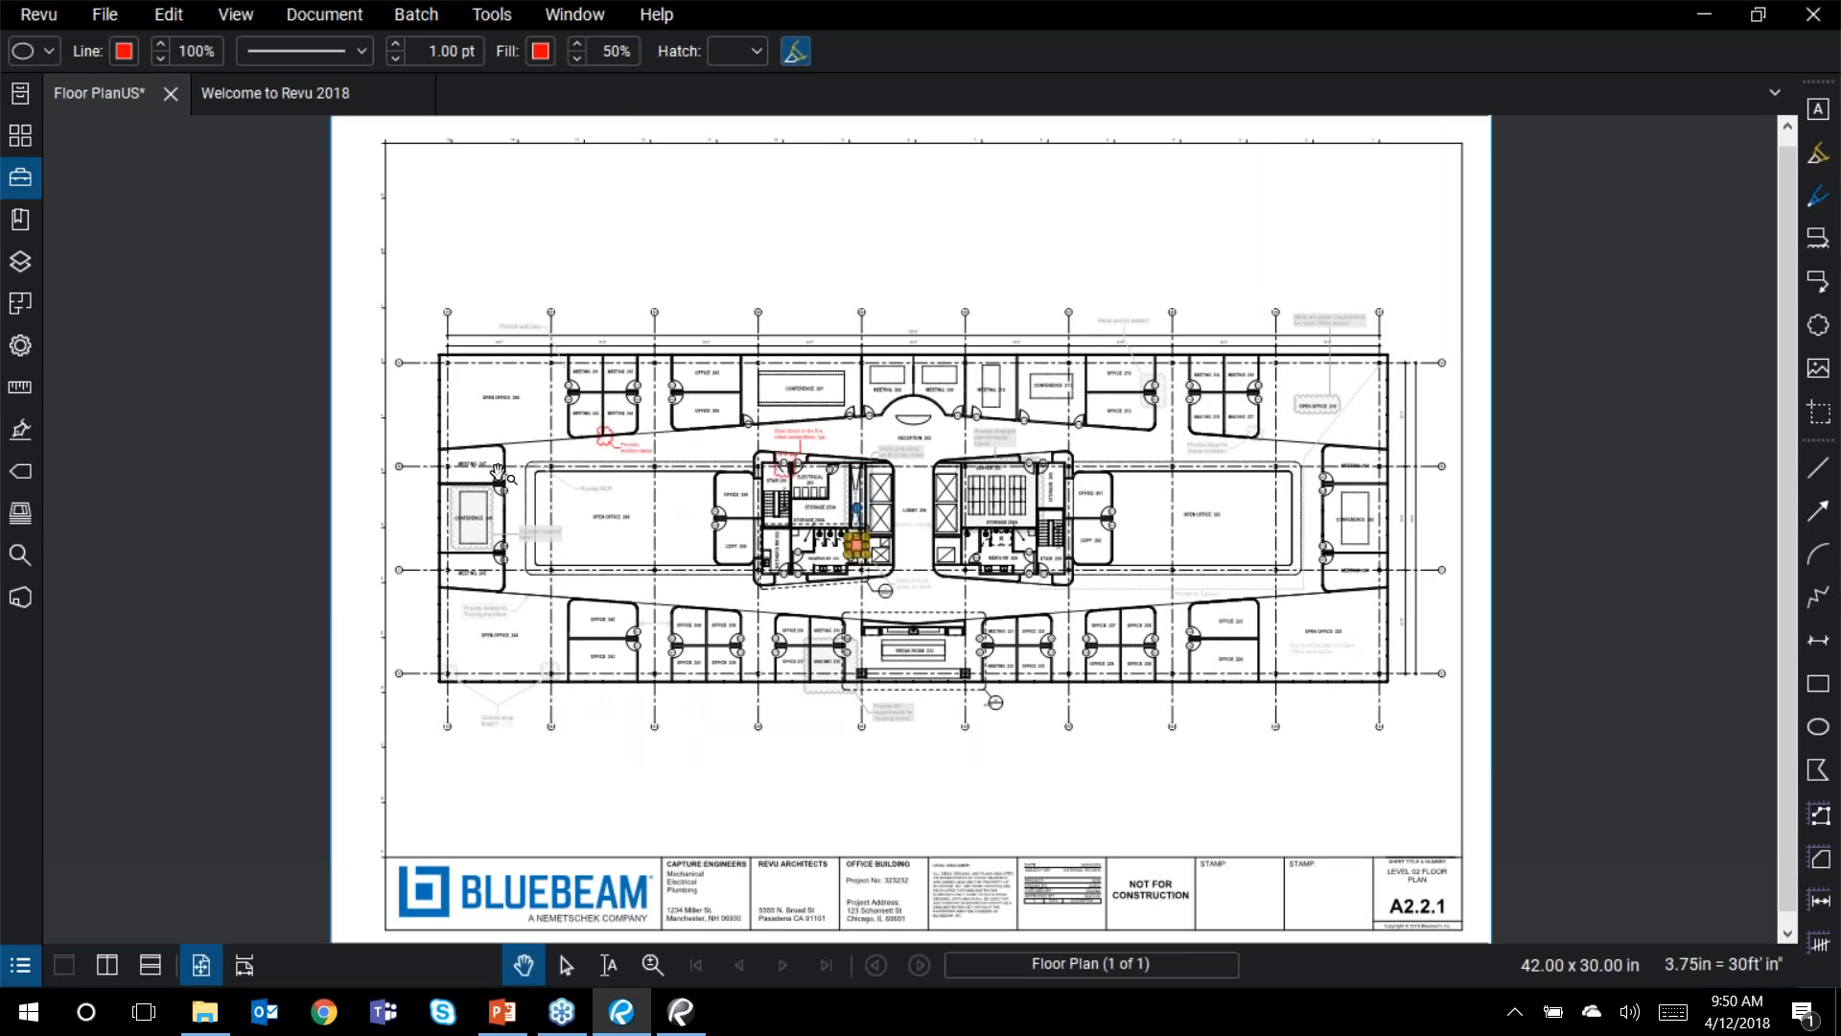
left_click(1476, 94)
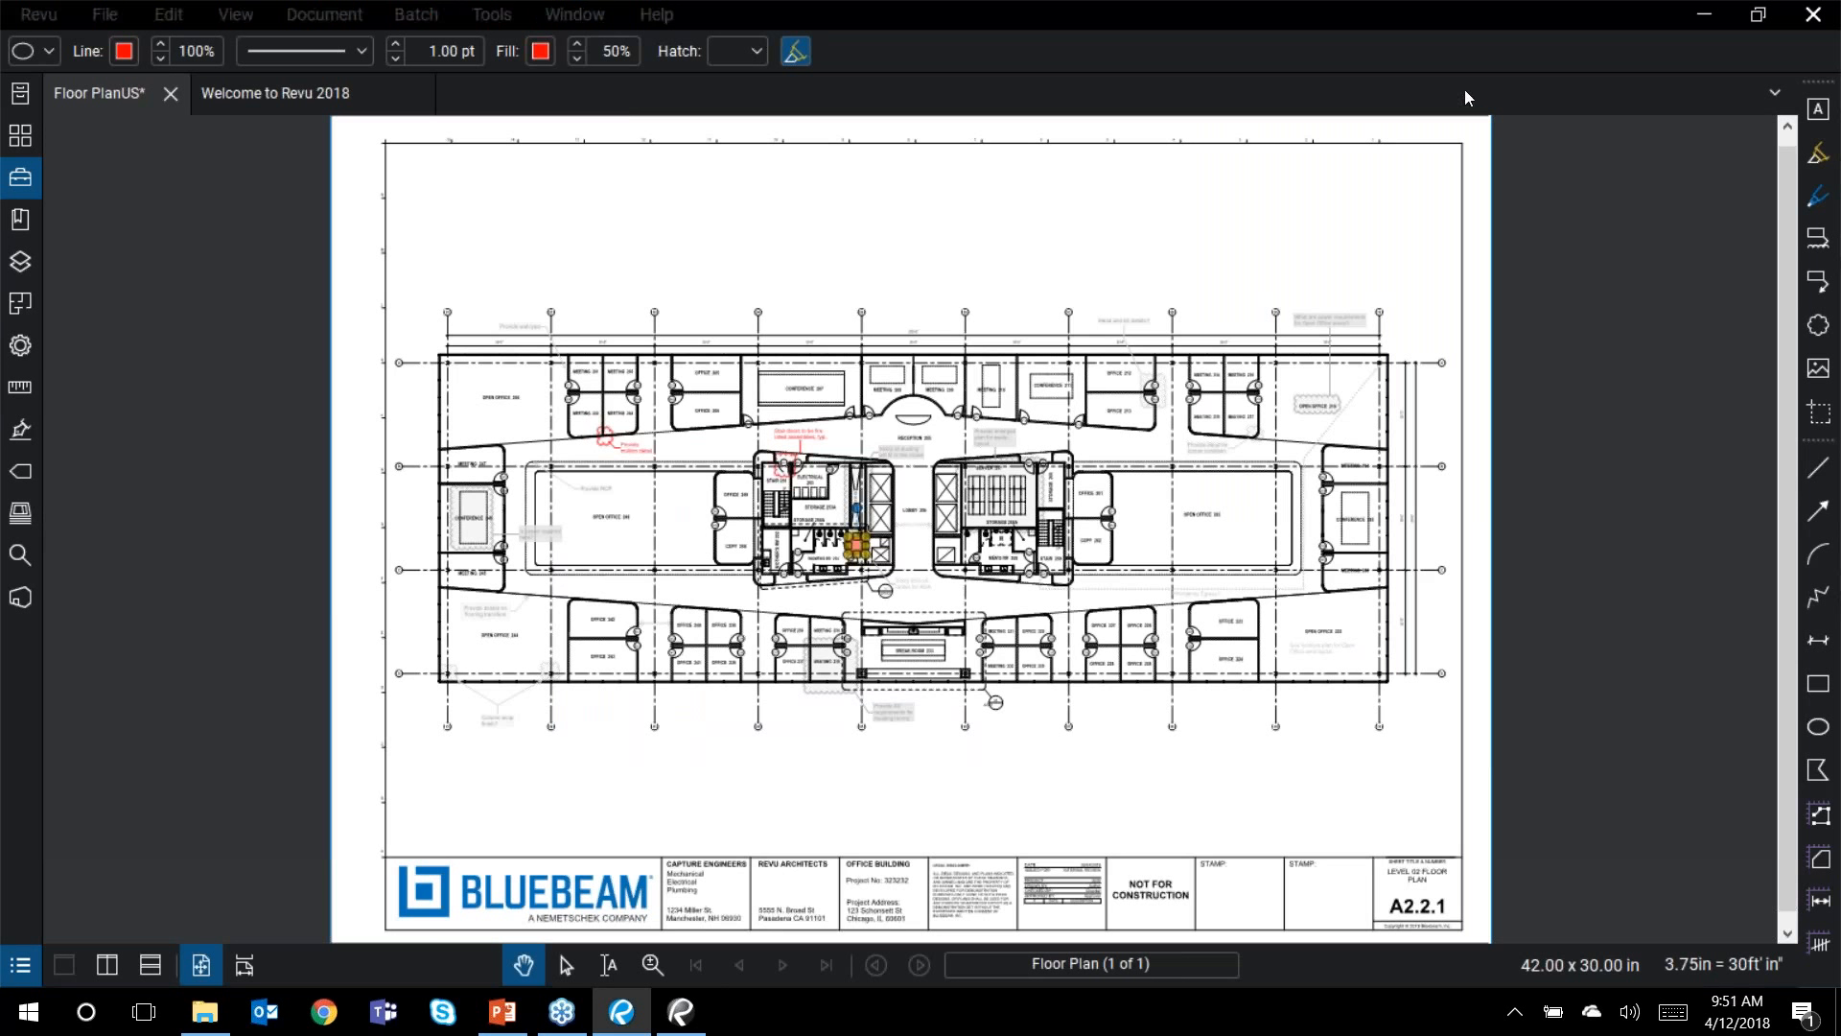
left_click(1465, 92)
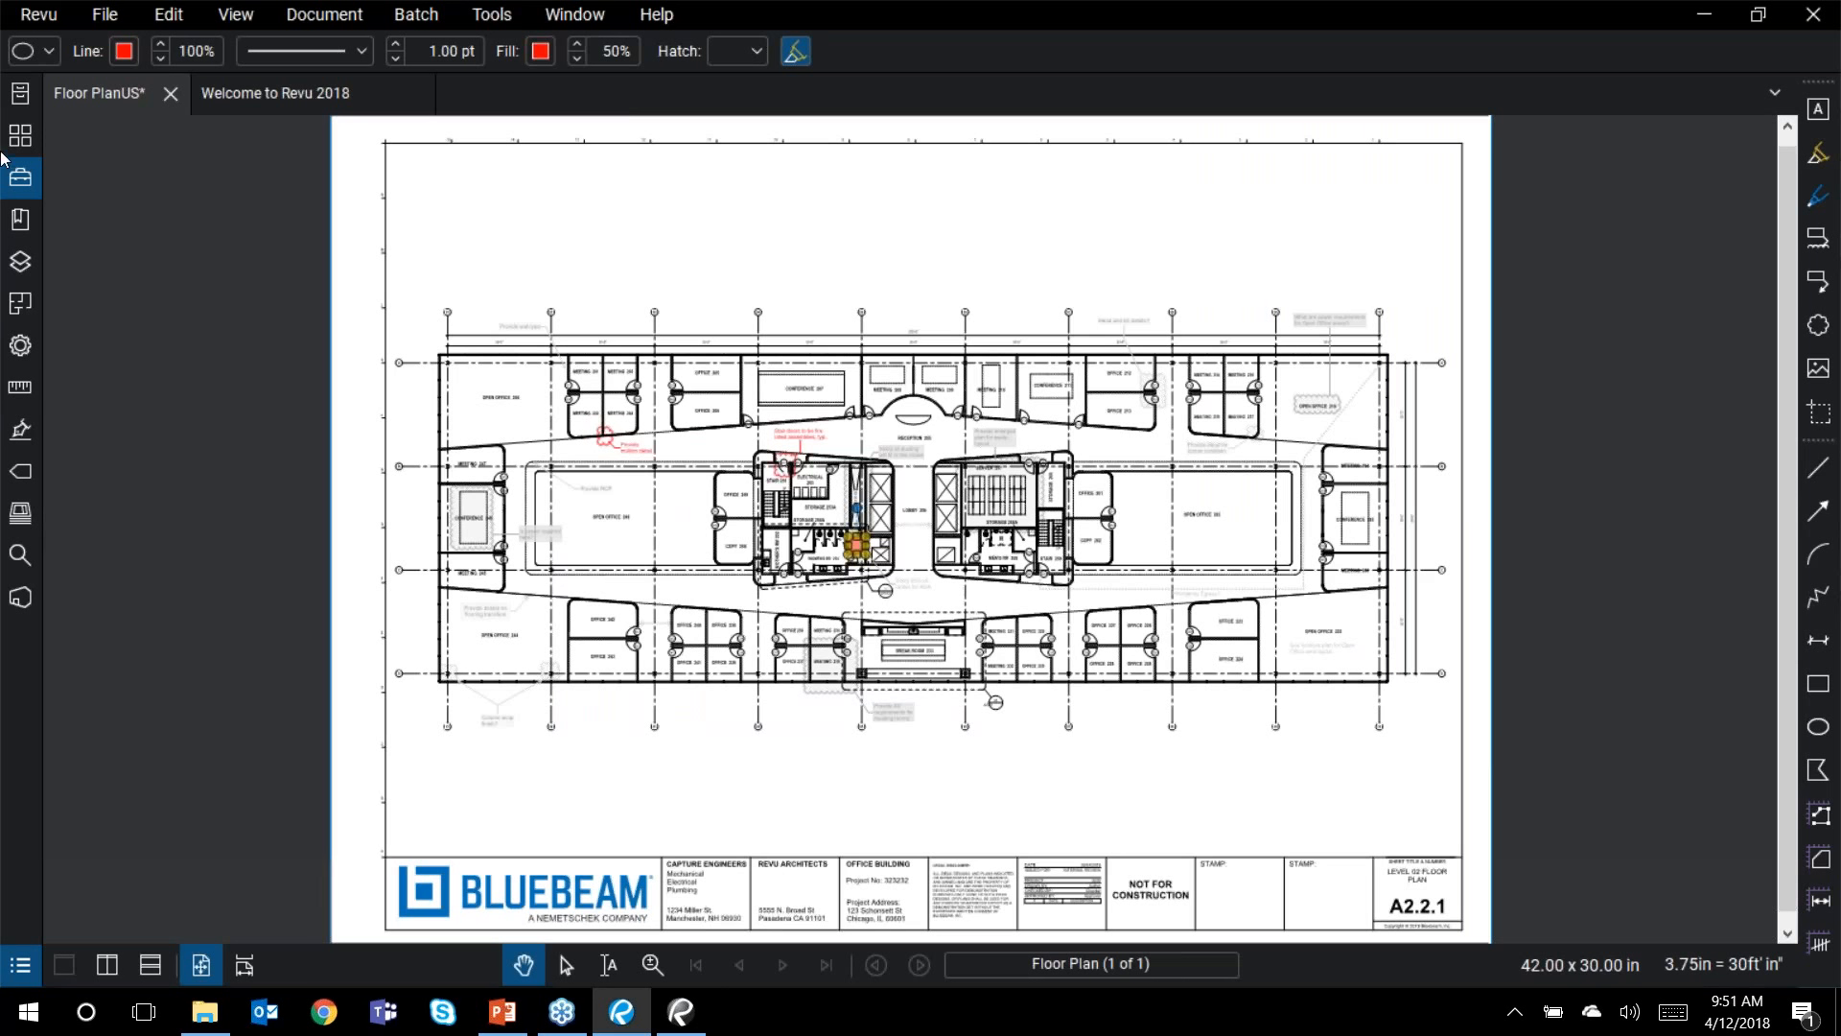
left_click(1477, 77)
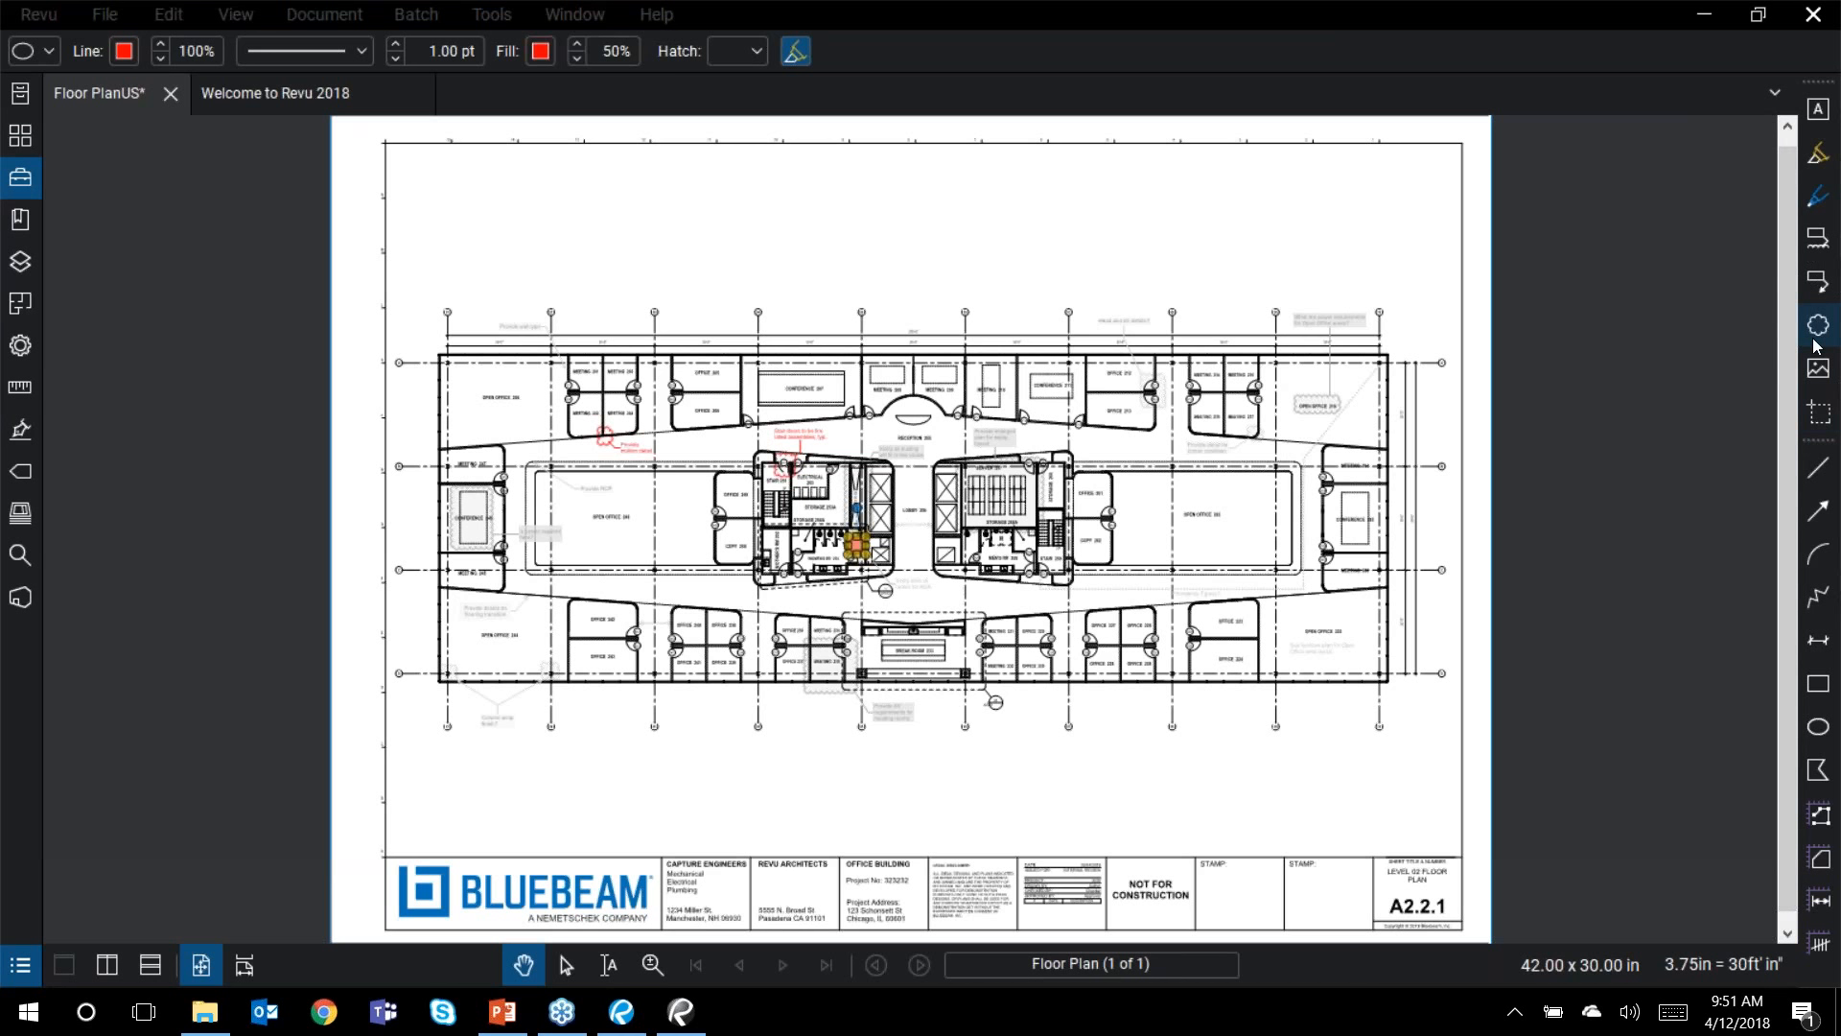
double_click(762, 985)
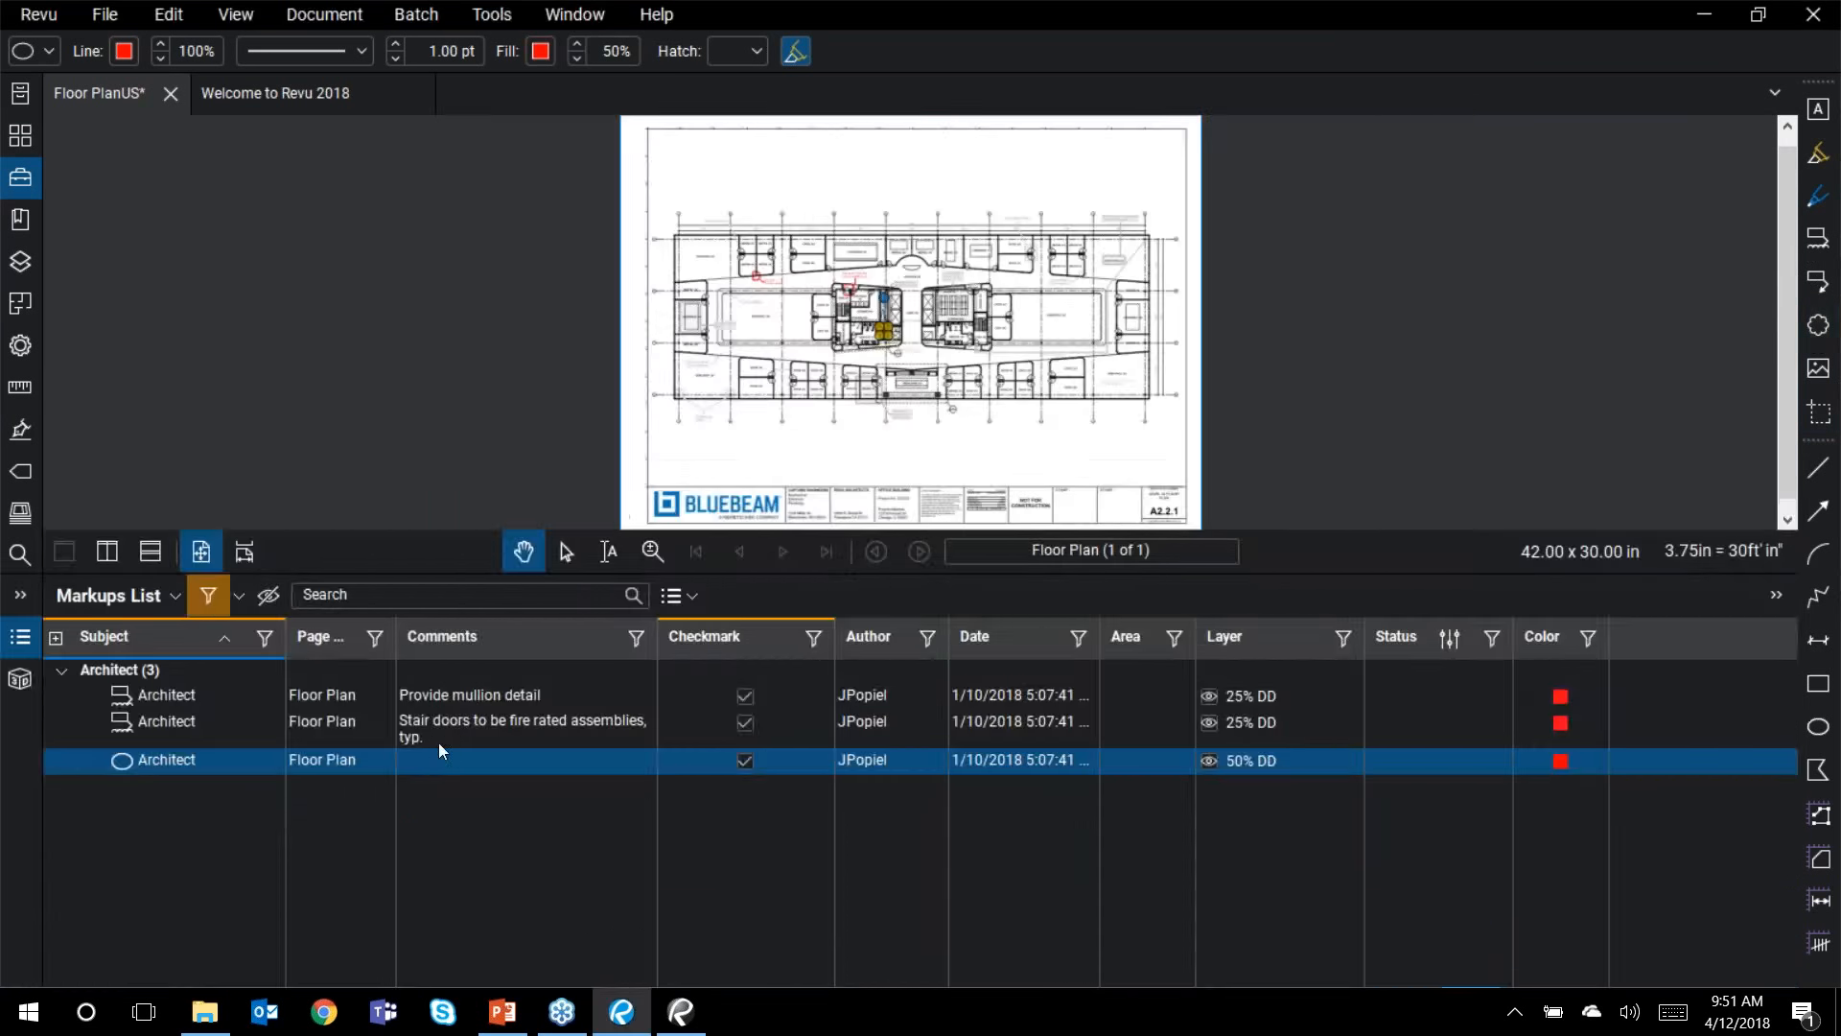
Step: Turn off filtering in the Markups List and collapse the list
left_click(209, 595)
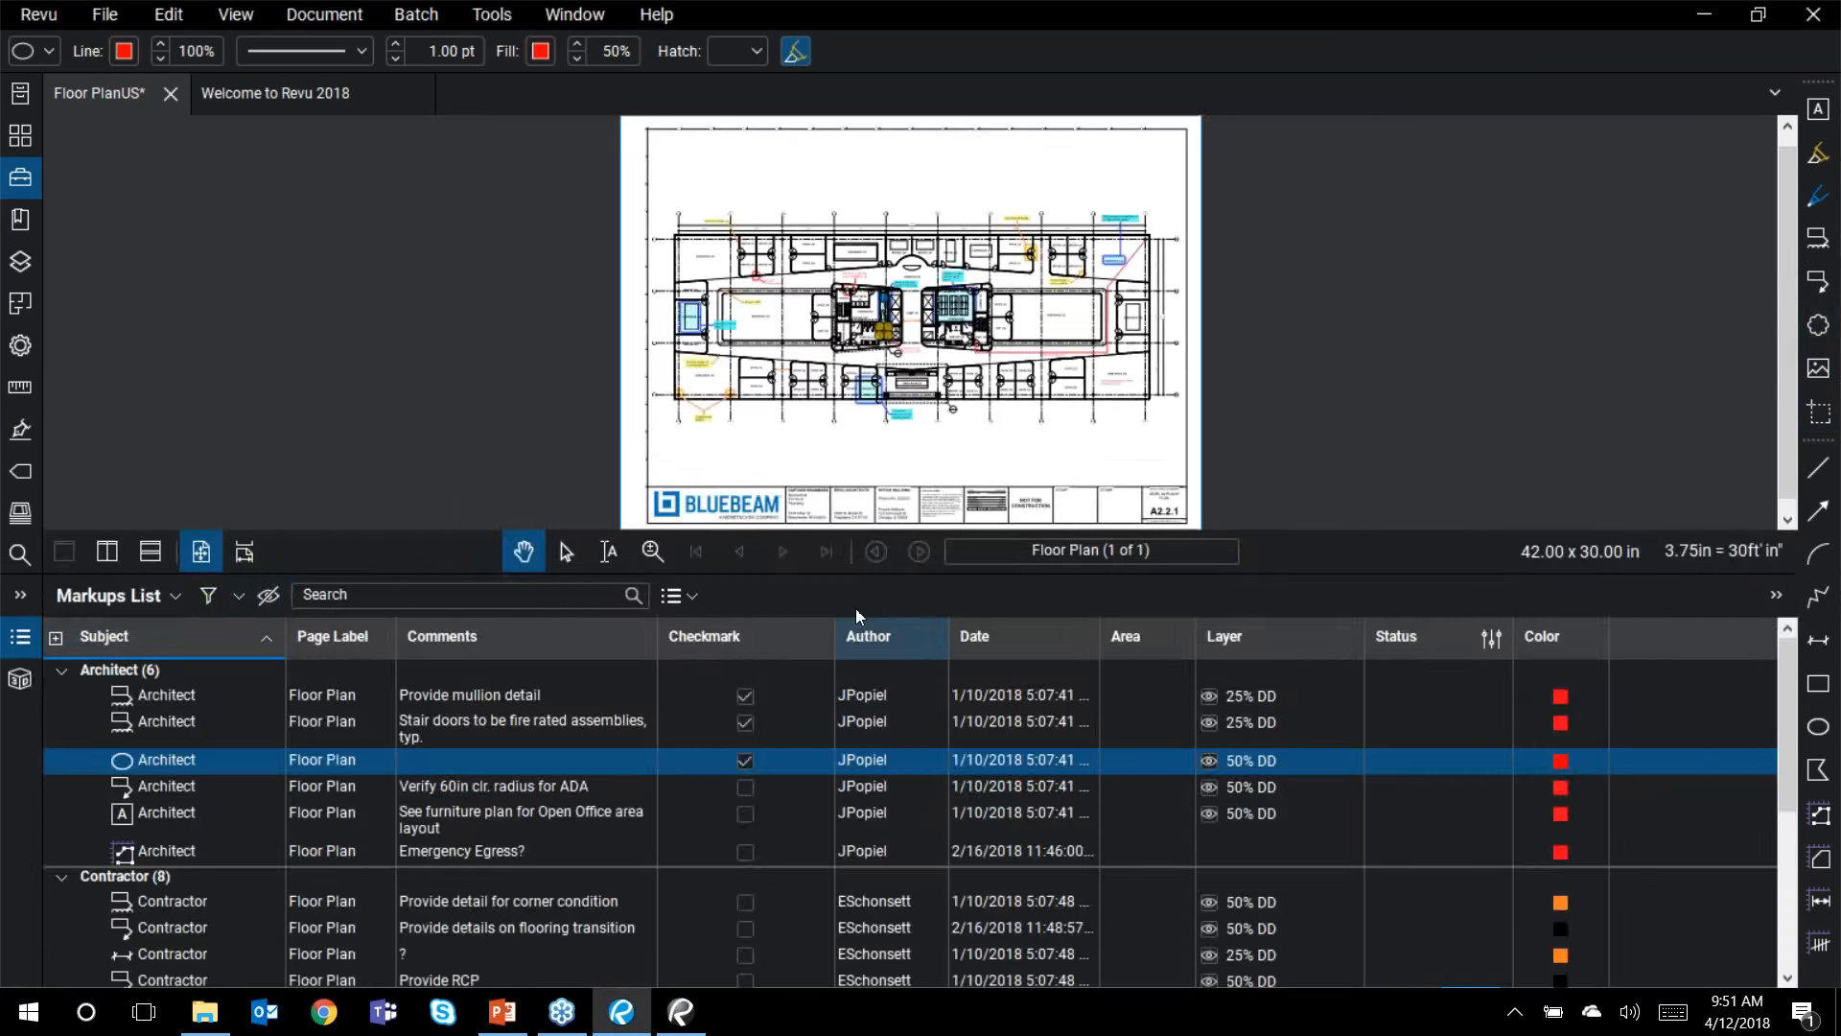
double_click(860, 573)
Step: Draw a red cloud markup around the Conference 211 room
scroll(1127, 424, "up", 2)
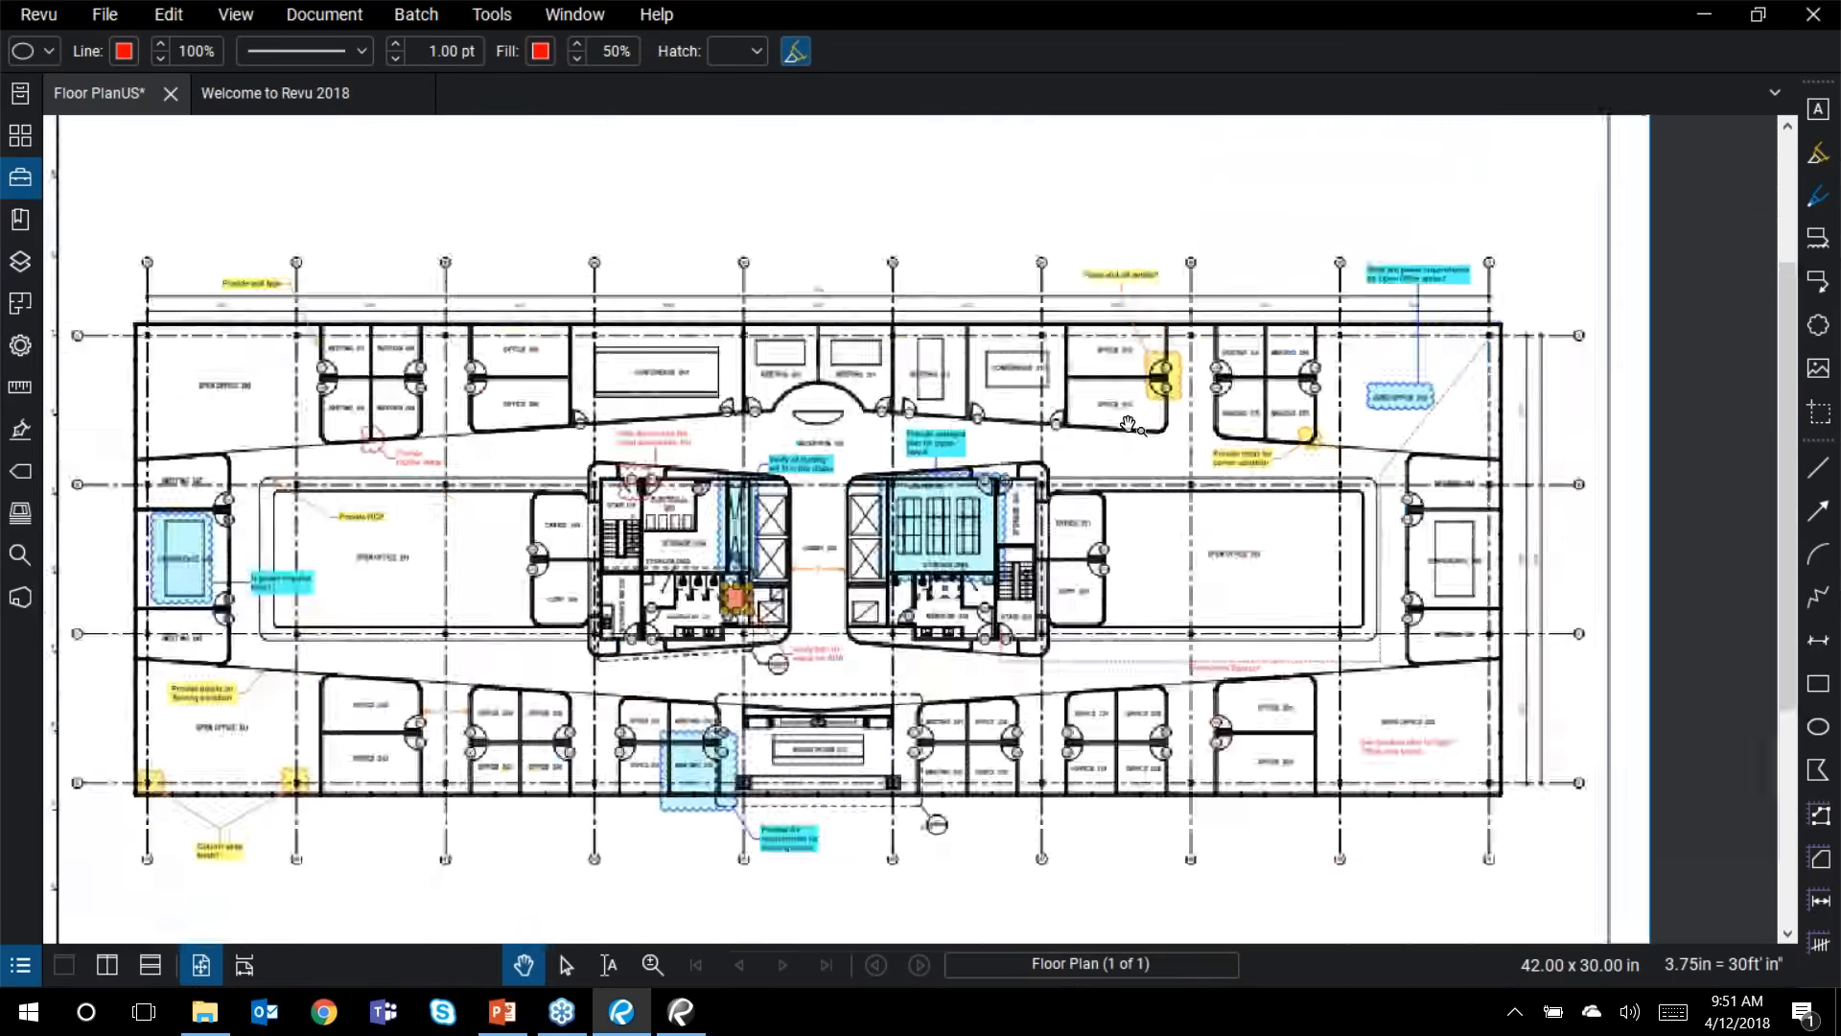
scroll(1128, 424, "up", 3)
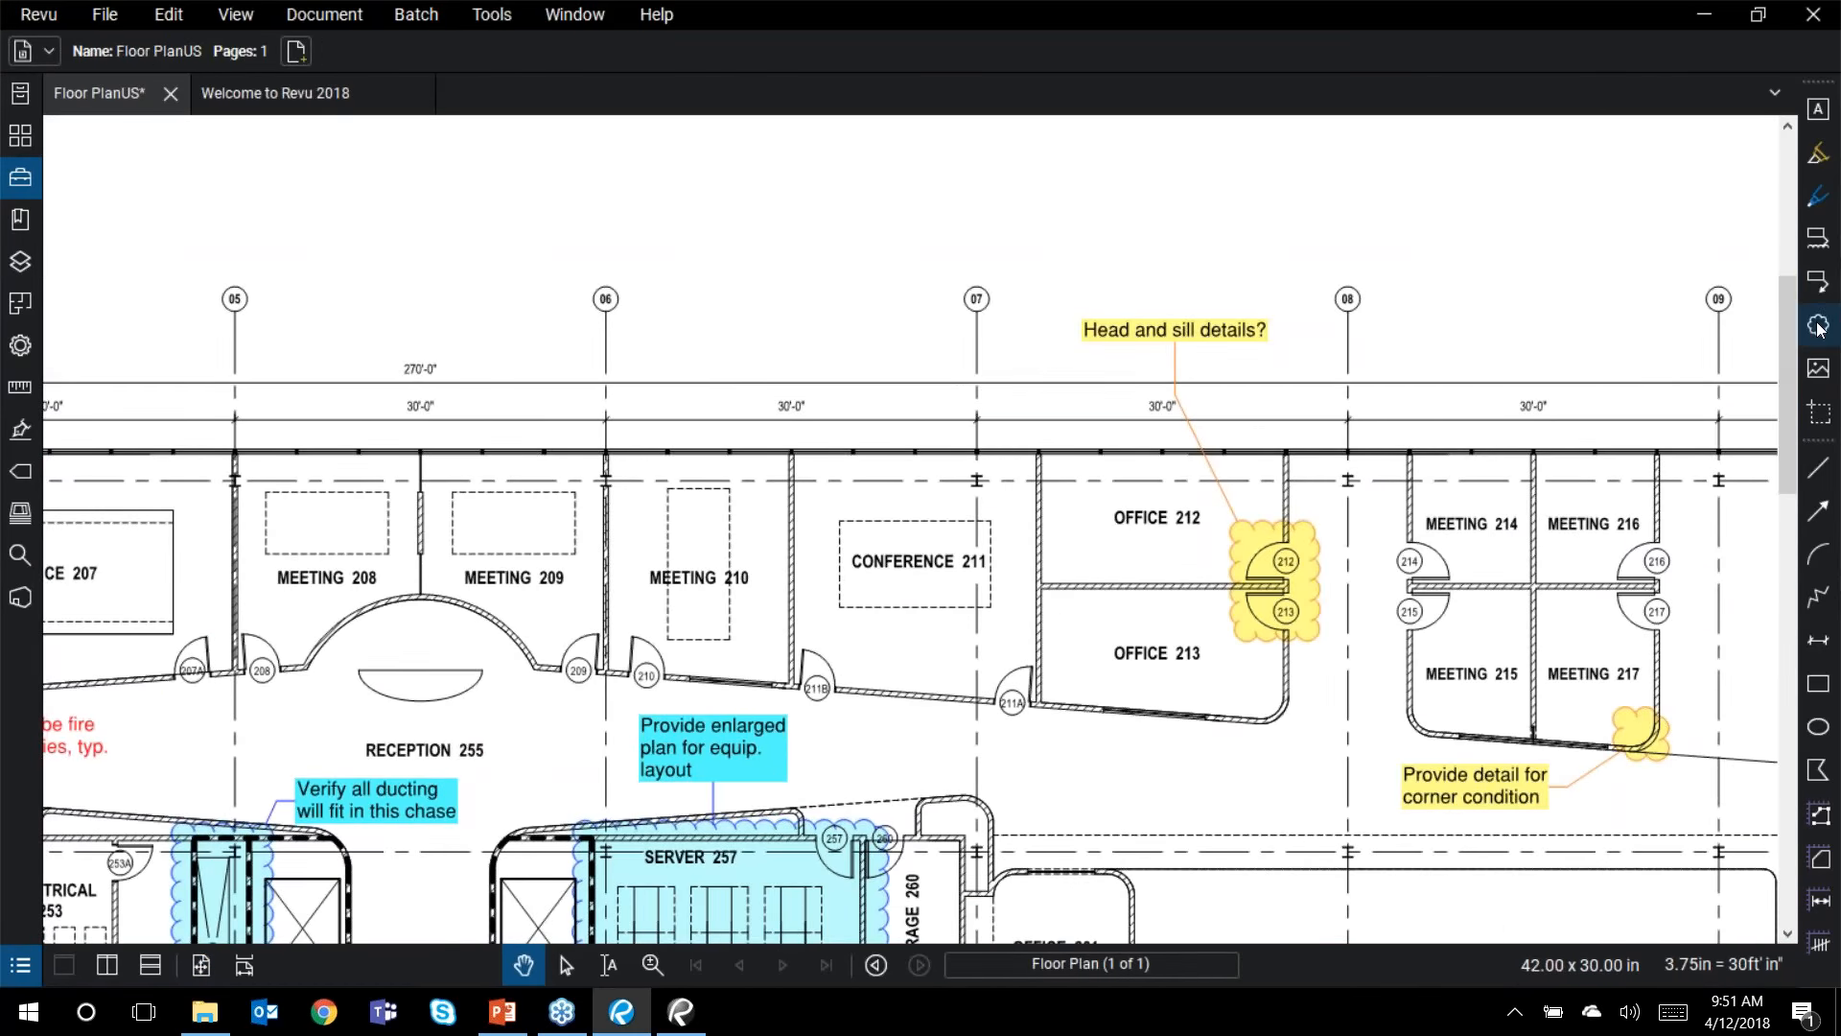
left_click(1819, 326)
scroll(863, 624, "up", 1)
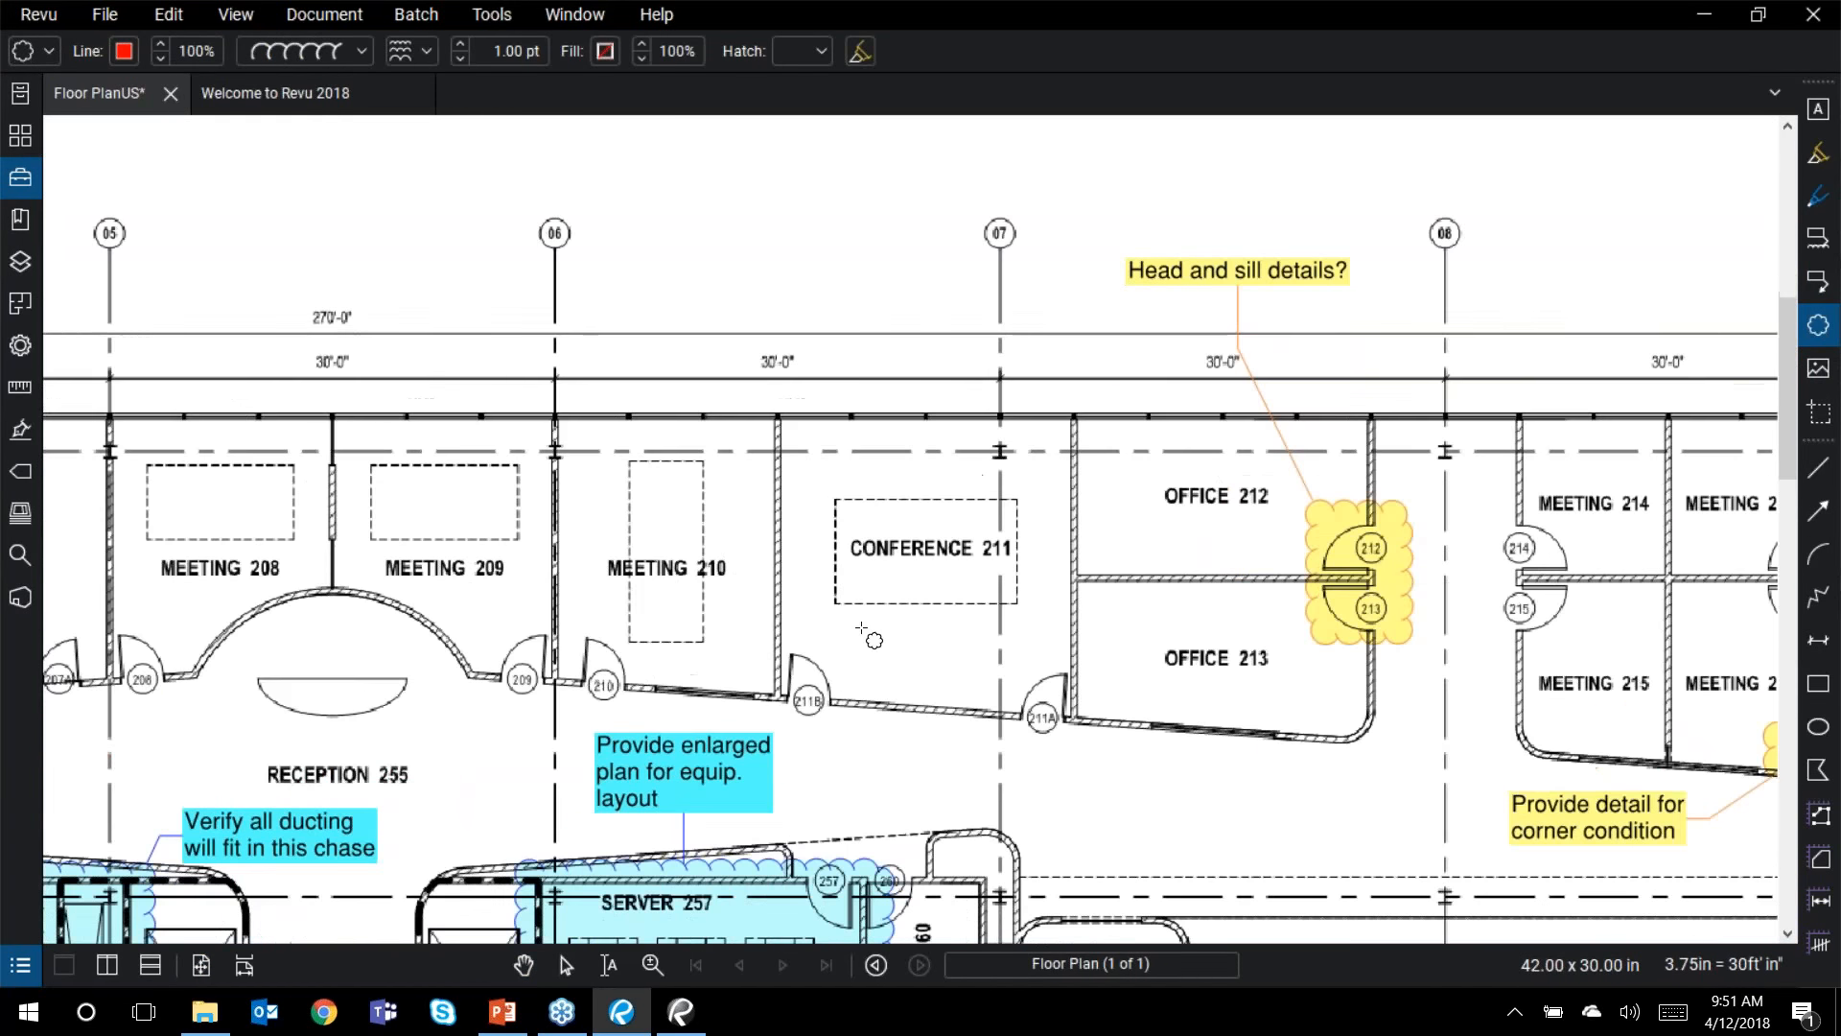
left_click_drag(763, 367, 1064, 682)
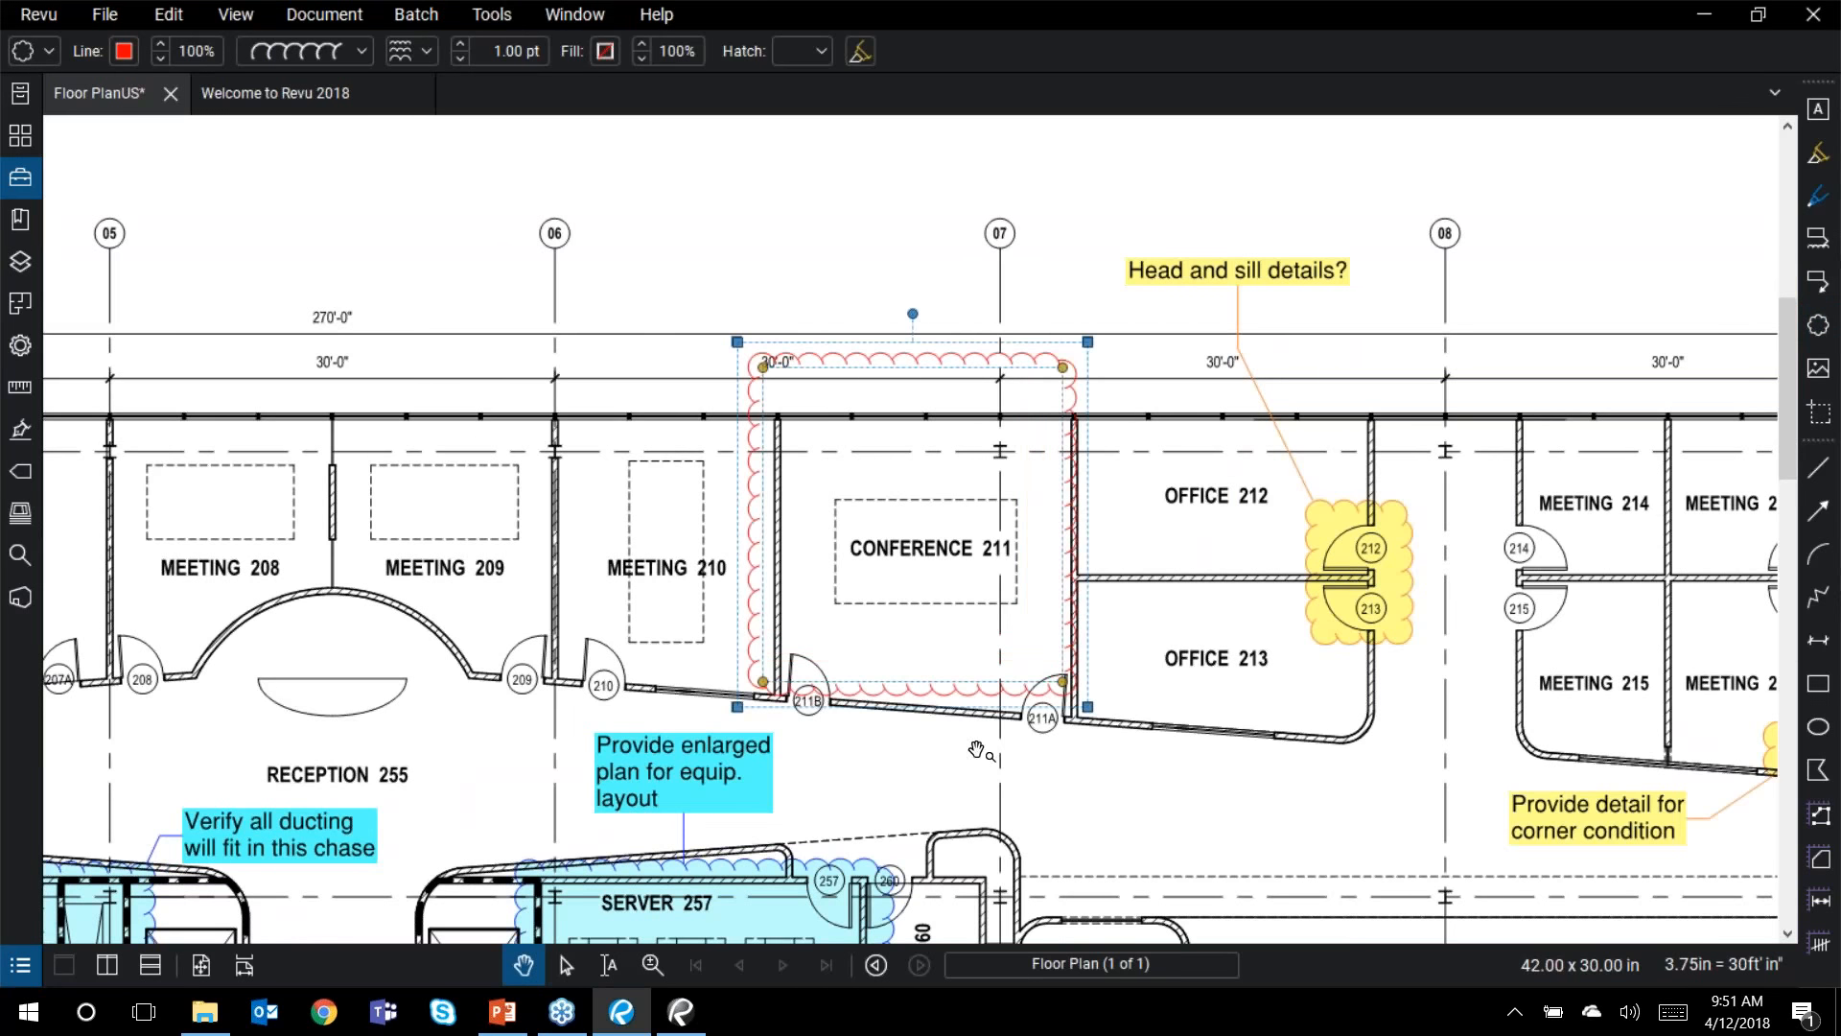
scroll(896, 786, "up", 1)
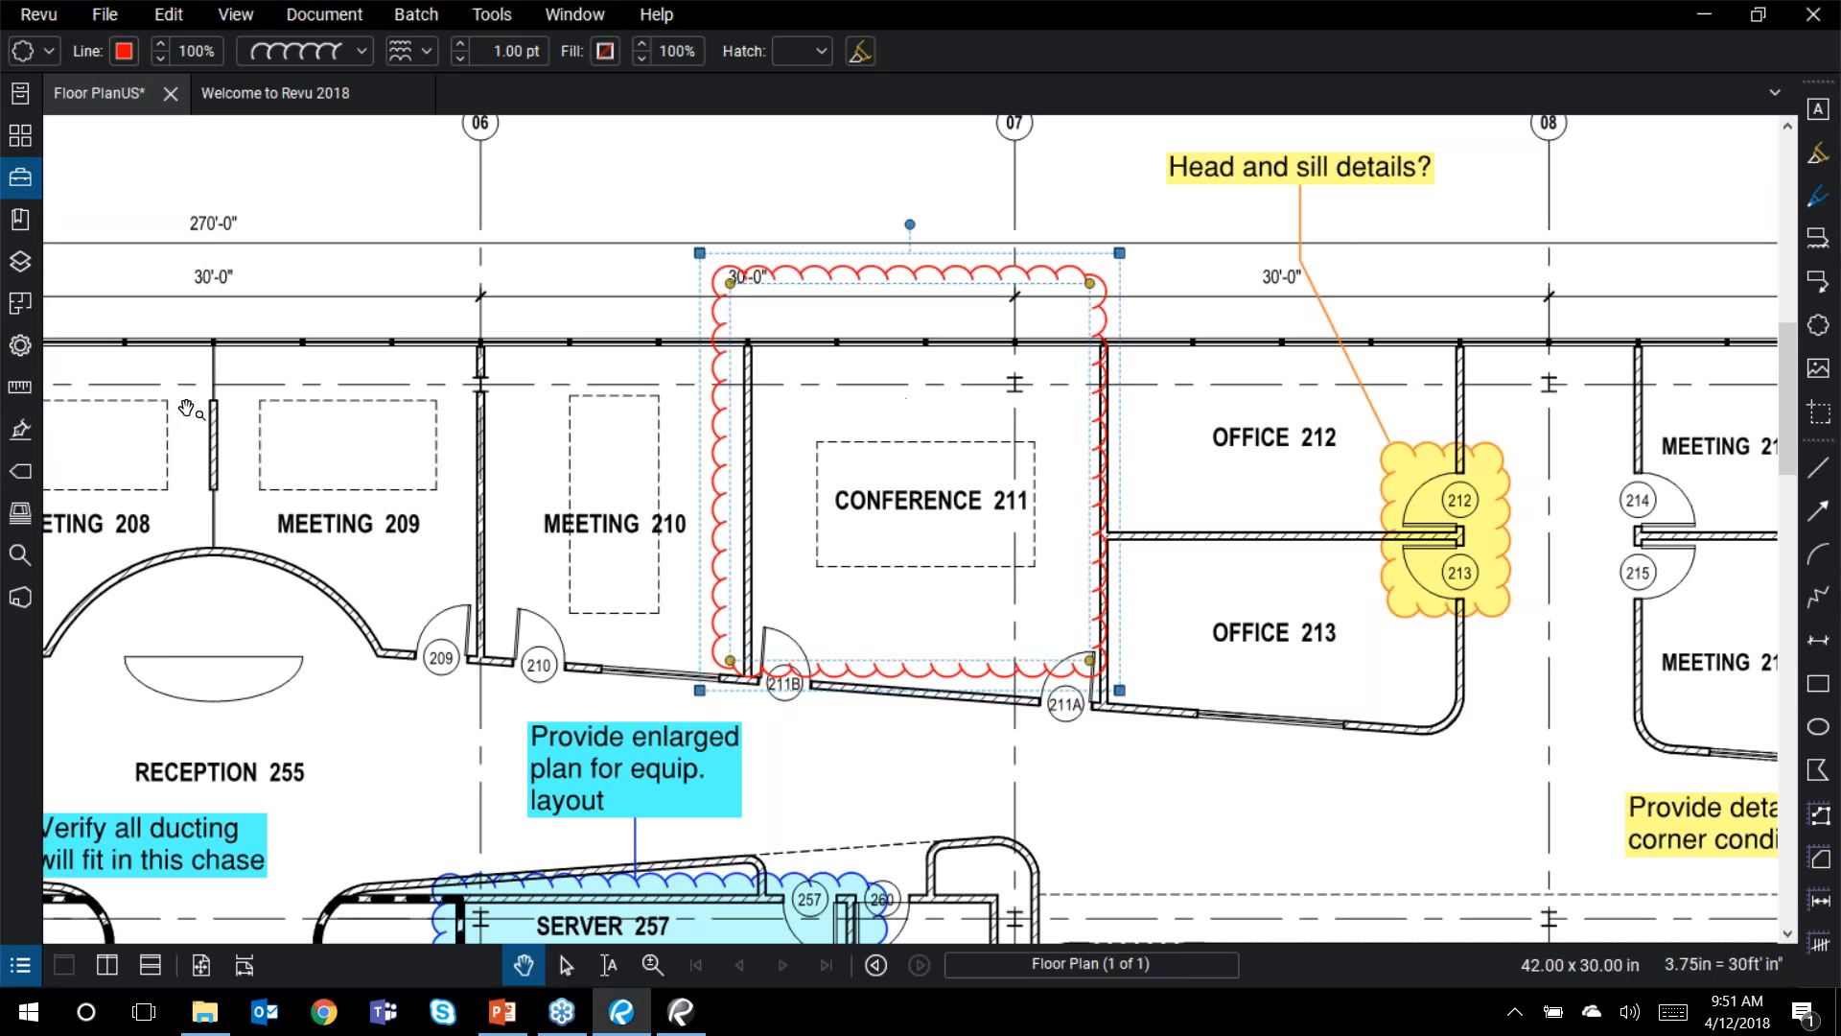
Step: Display the Tool Chest and draw an Engineer Review cloud over the dimension lines above Meeting 209
left_click(23, 182)
left_click_drag(362, 351, 416, 351)
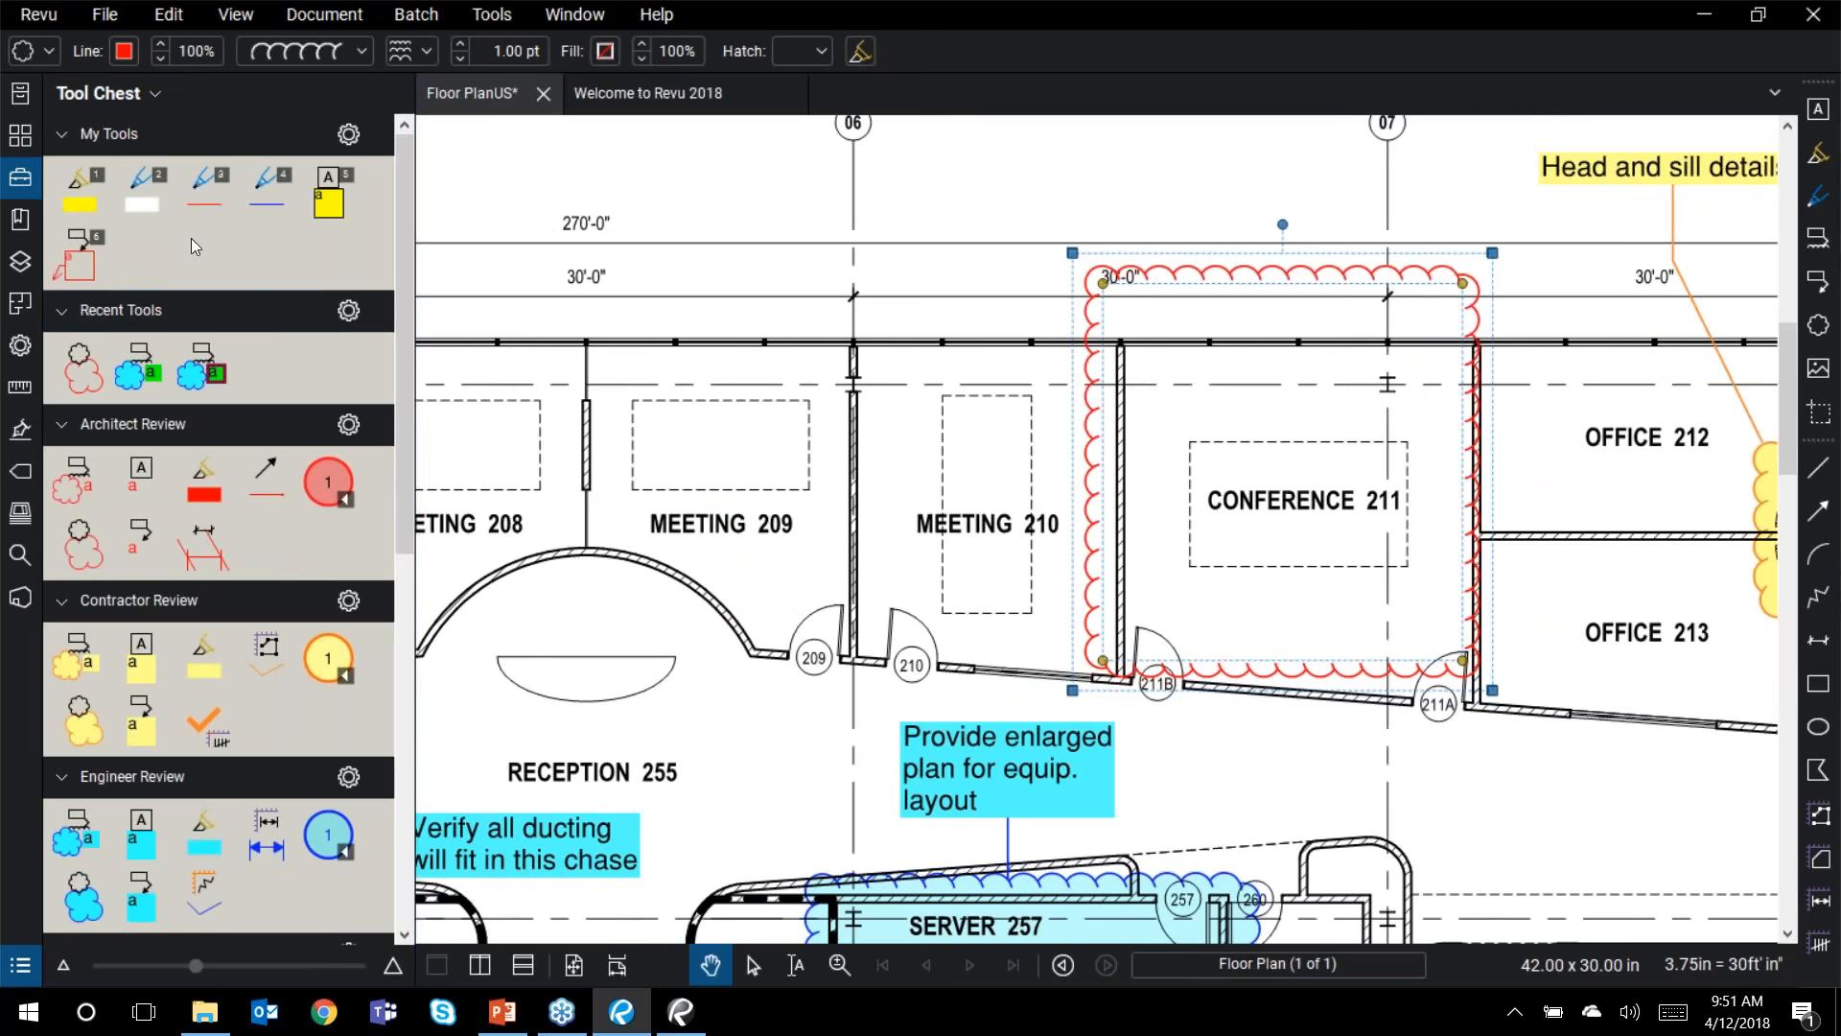
scroll(288, 694, "down", 3)
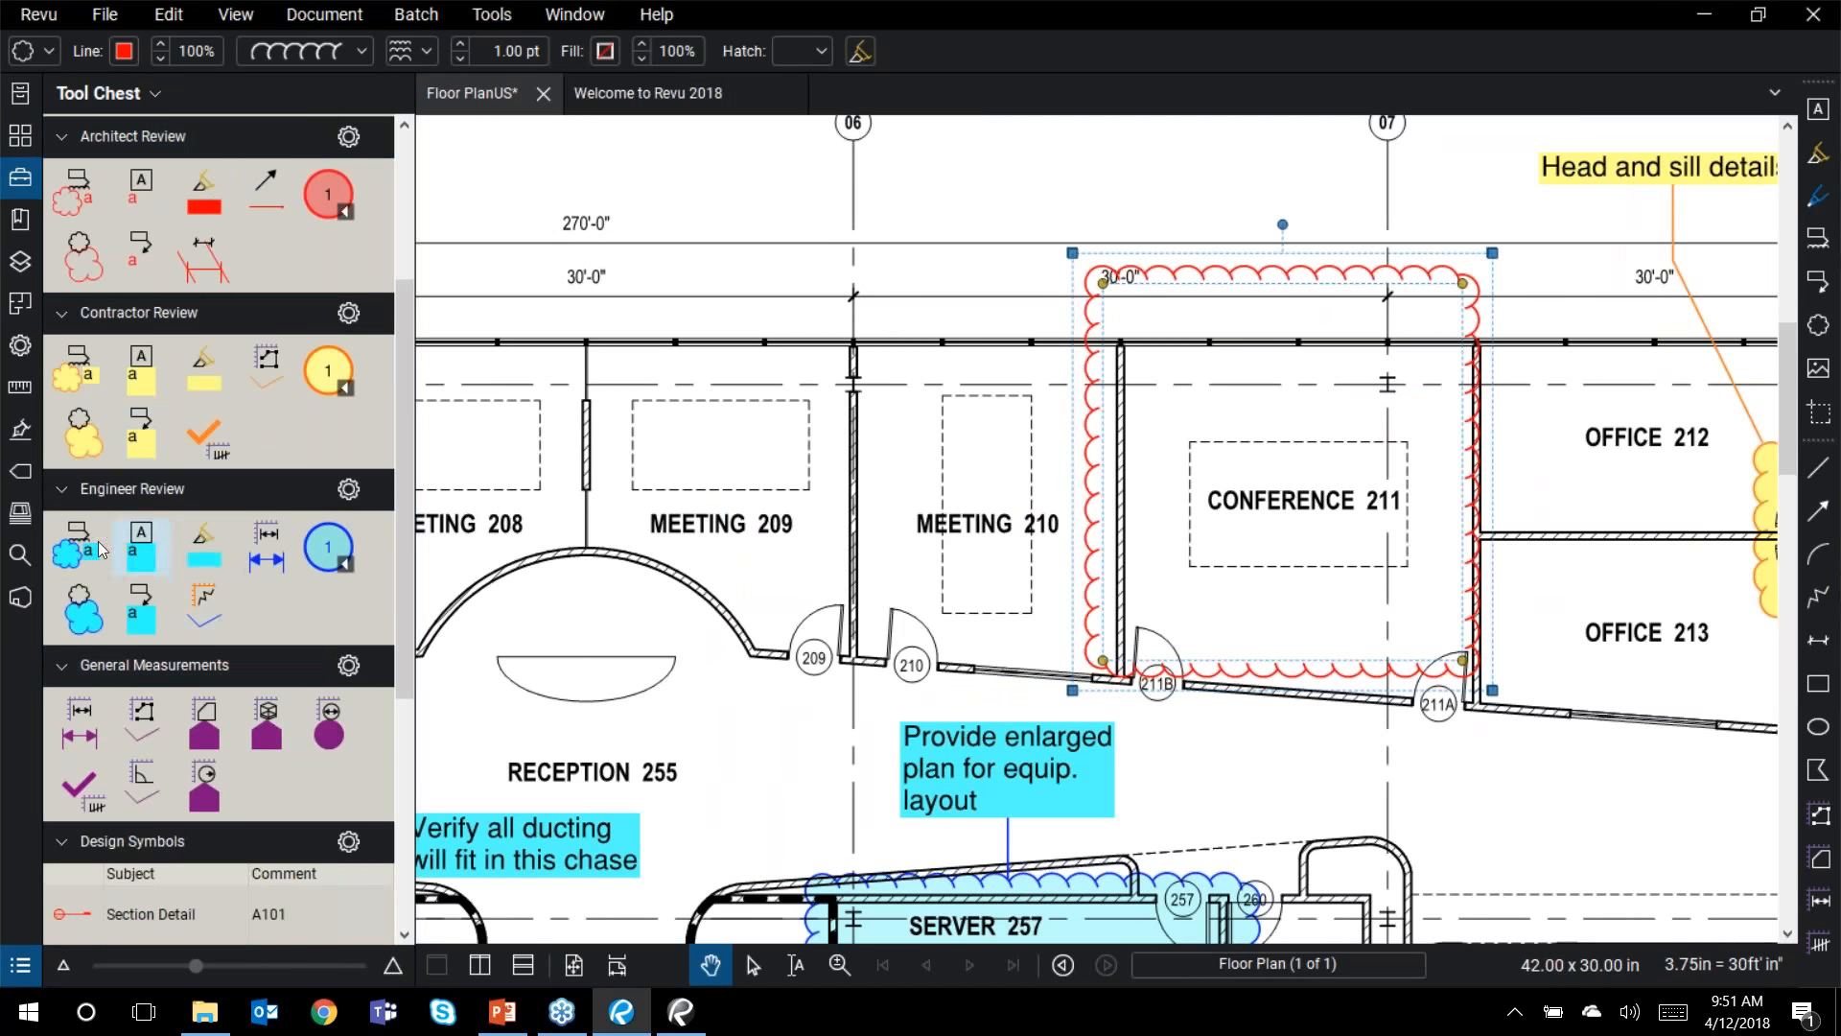
left_click(85, 607)
mouse_move(539, 183)
left_mouse_down()
mouse_move(560, 224)
mouse_move(754, 391)
left_mouse_up()
Step: Draw a yellow Contractor Review cloud across Meeting 209 and Meeting 210, and end the selection
left_click(75, 437)
left_click_drag(602, 474, 967, 678)
key("Escape")
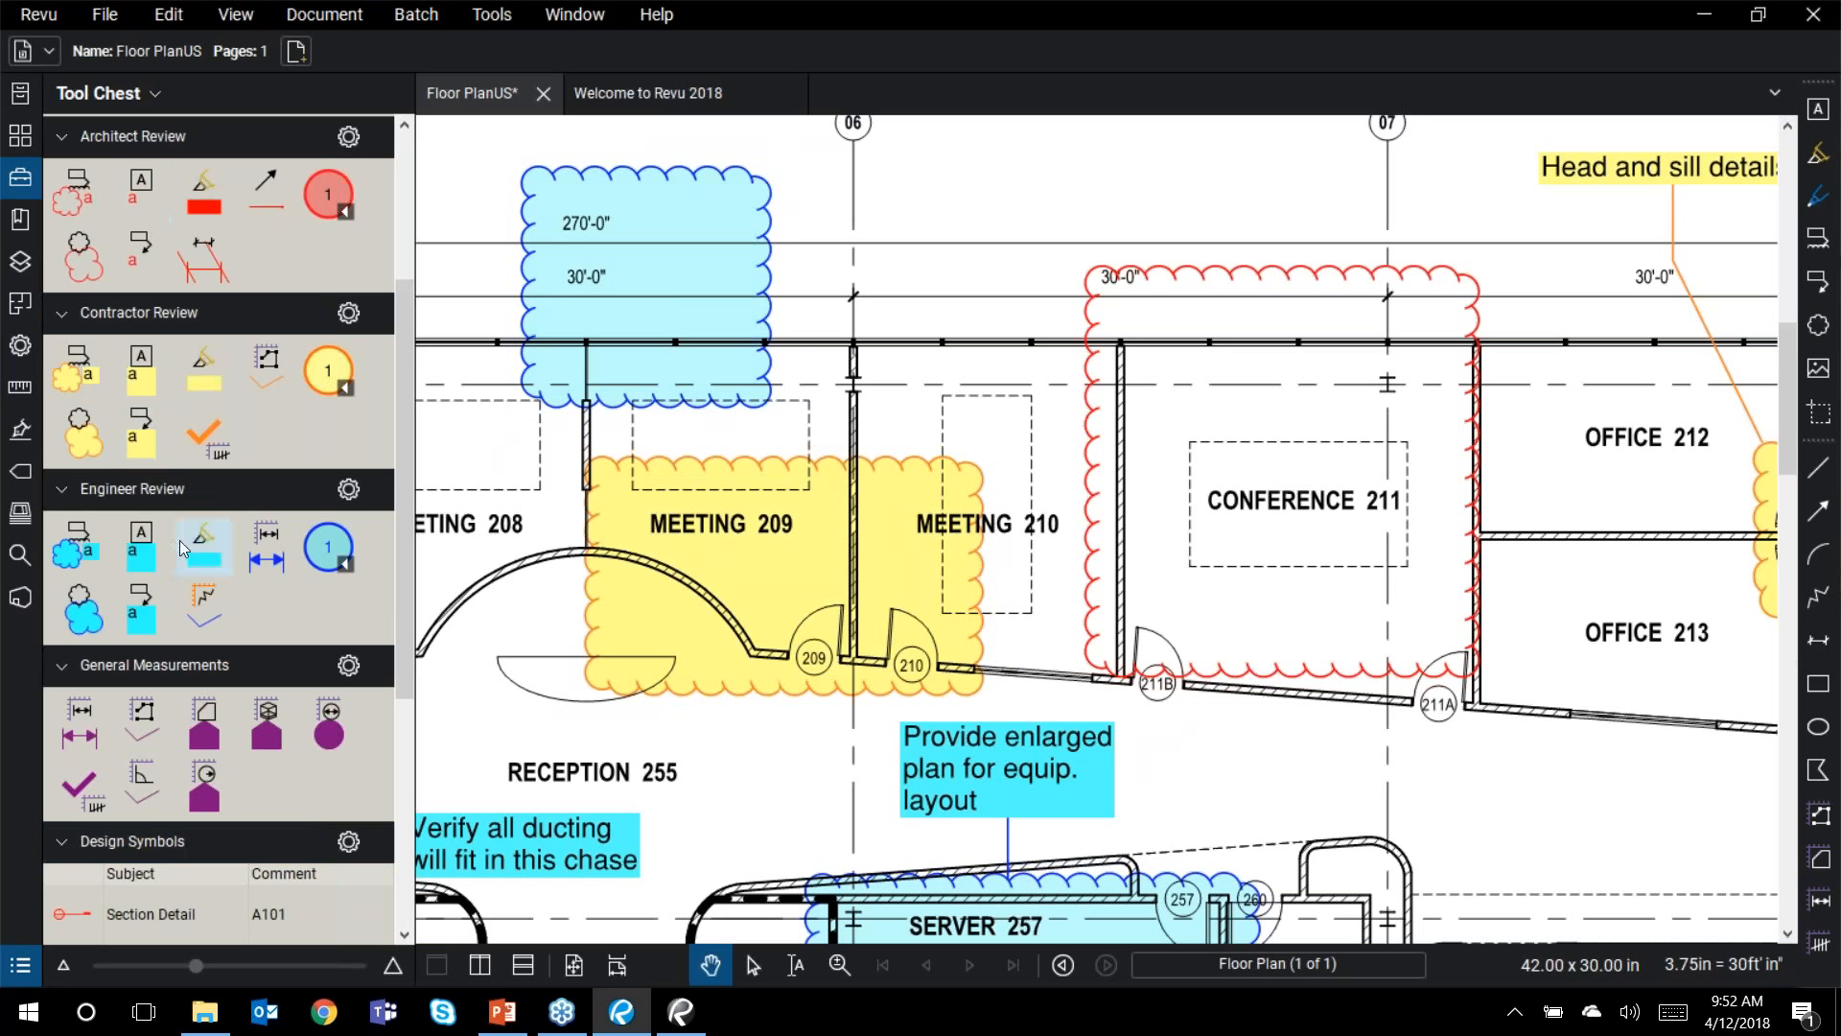
scroll(157, 644, "down", 4)
scroll(157, 647, "up", 7)
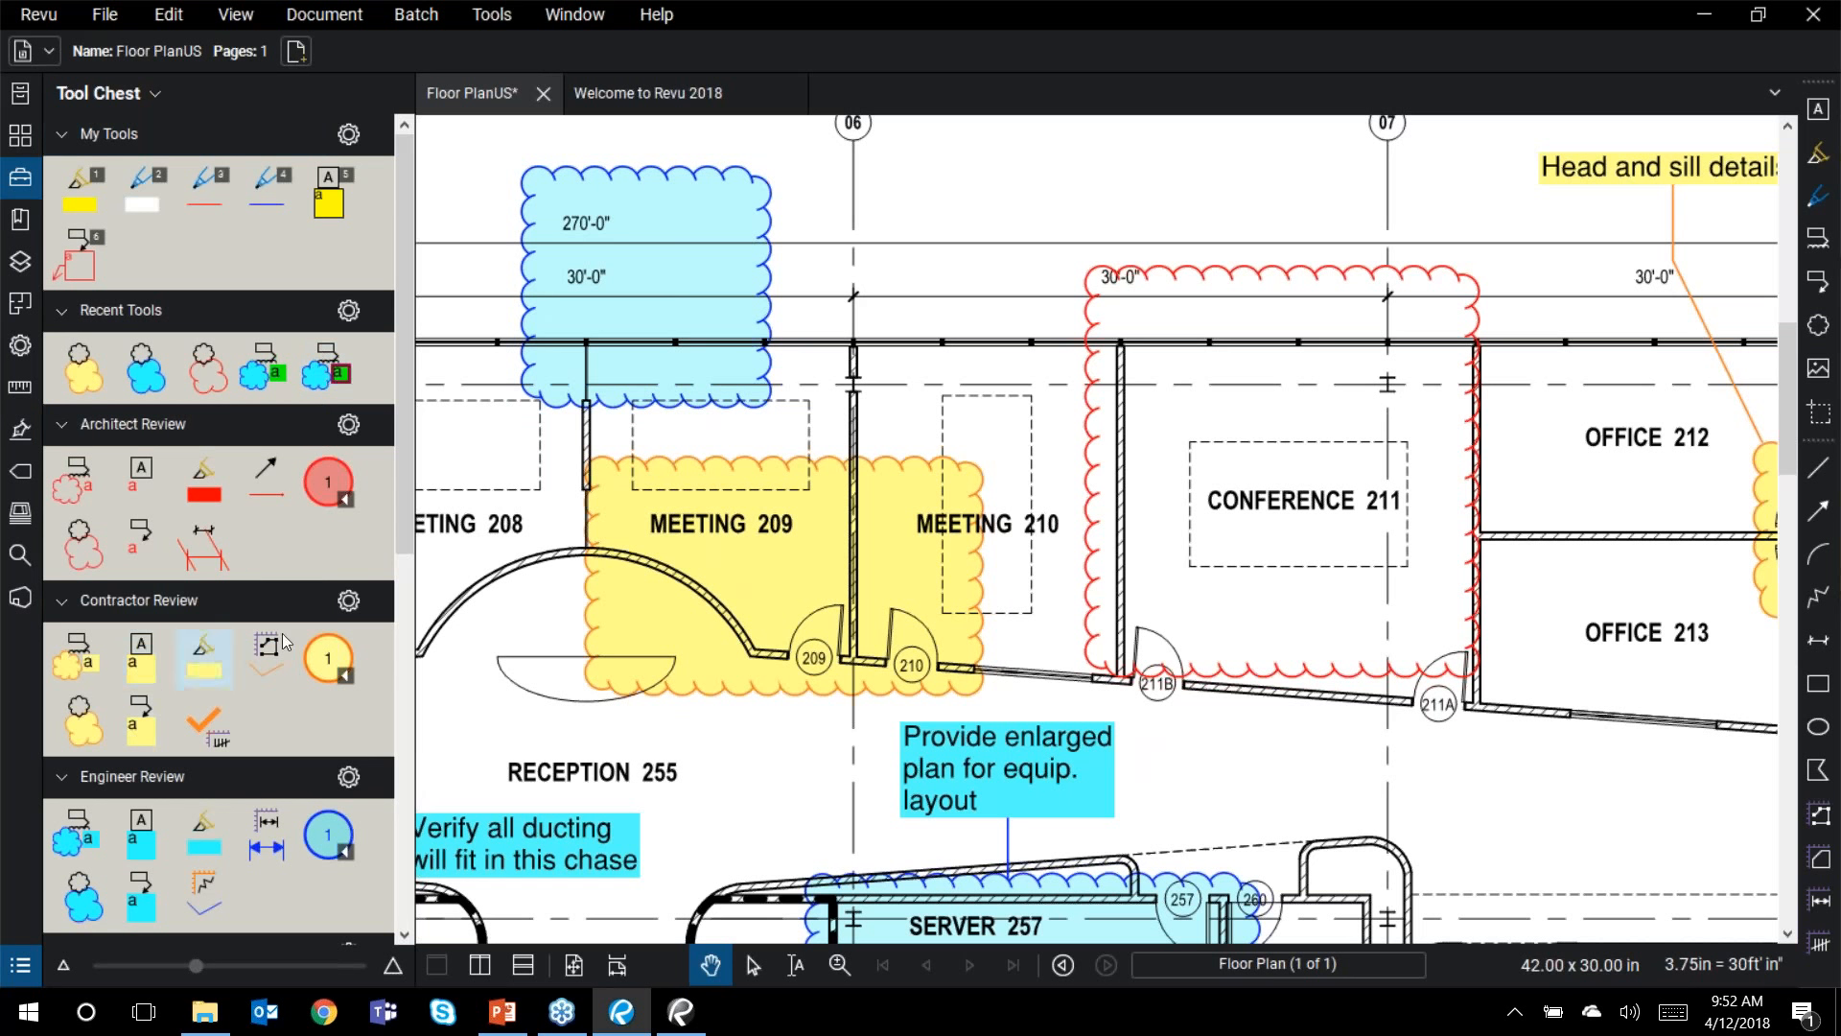
scroll(284, 641, "down", 3)
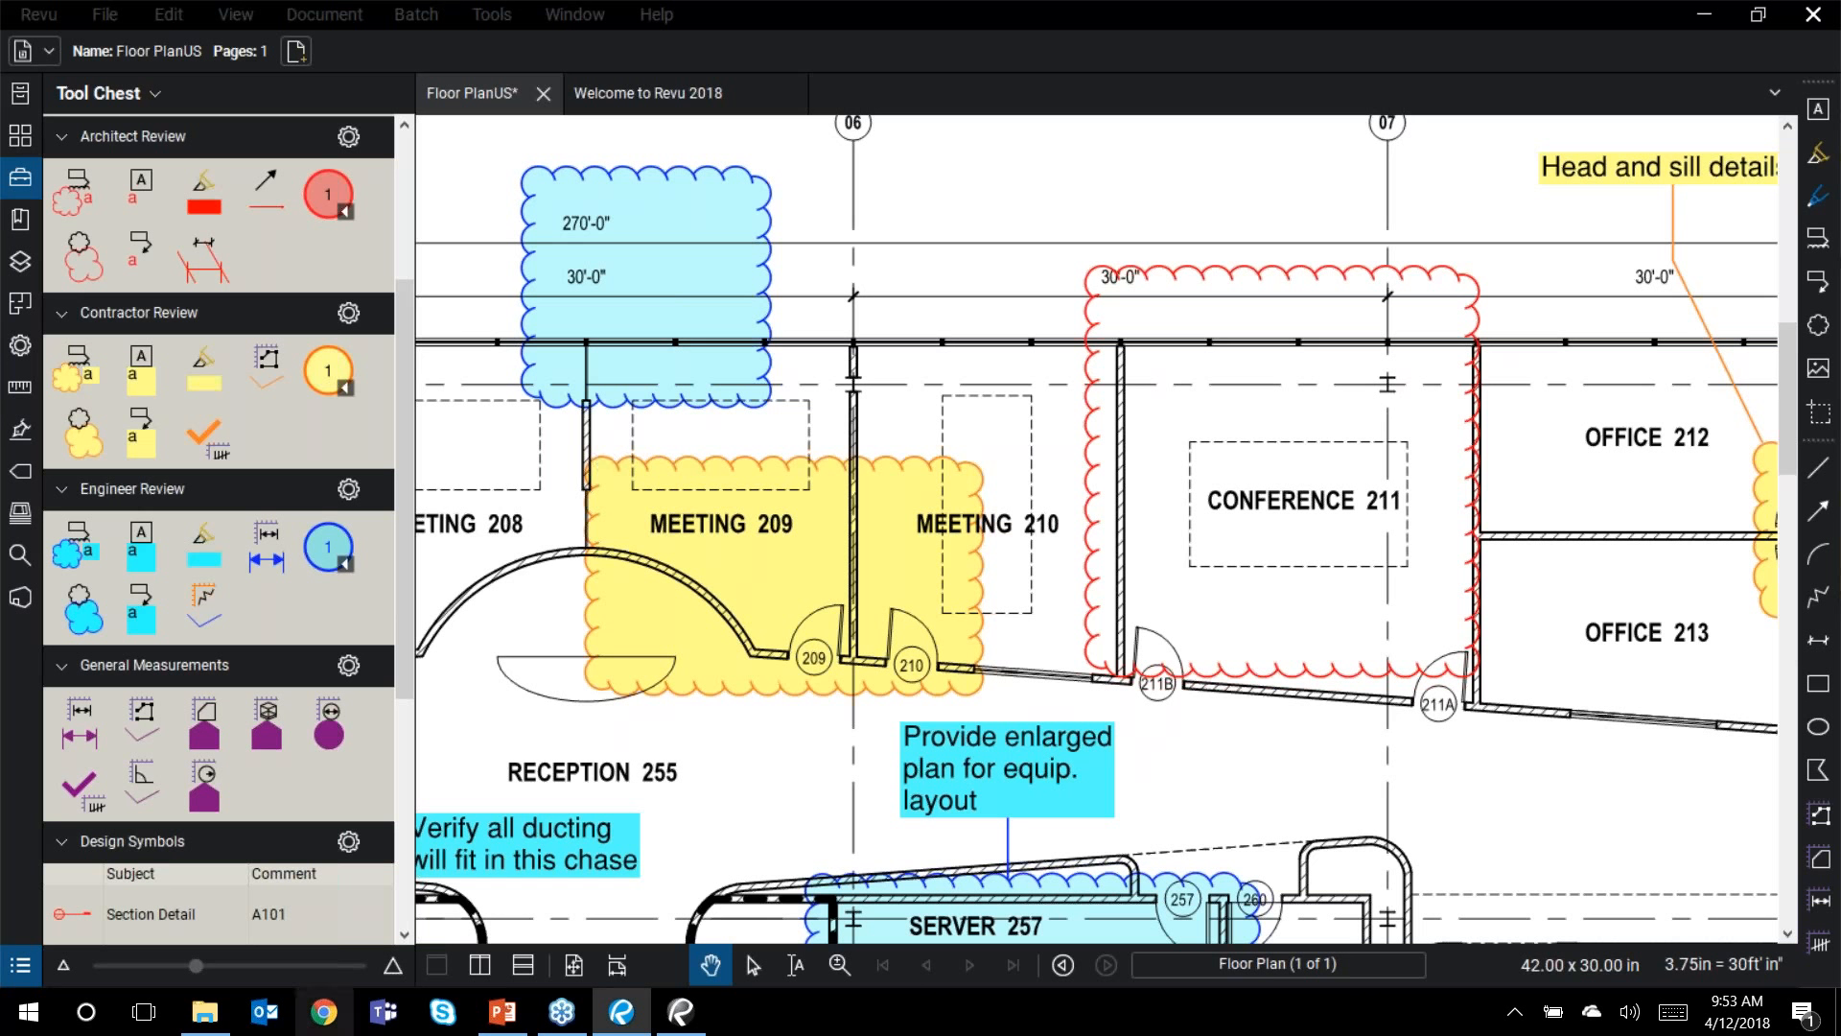
Step: Switch to Chrome, open licensing.bluebeam.com/upgrade, and review the Upgrade Revu license form and eligibility information
left_click(324, 1012)
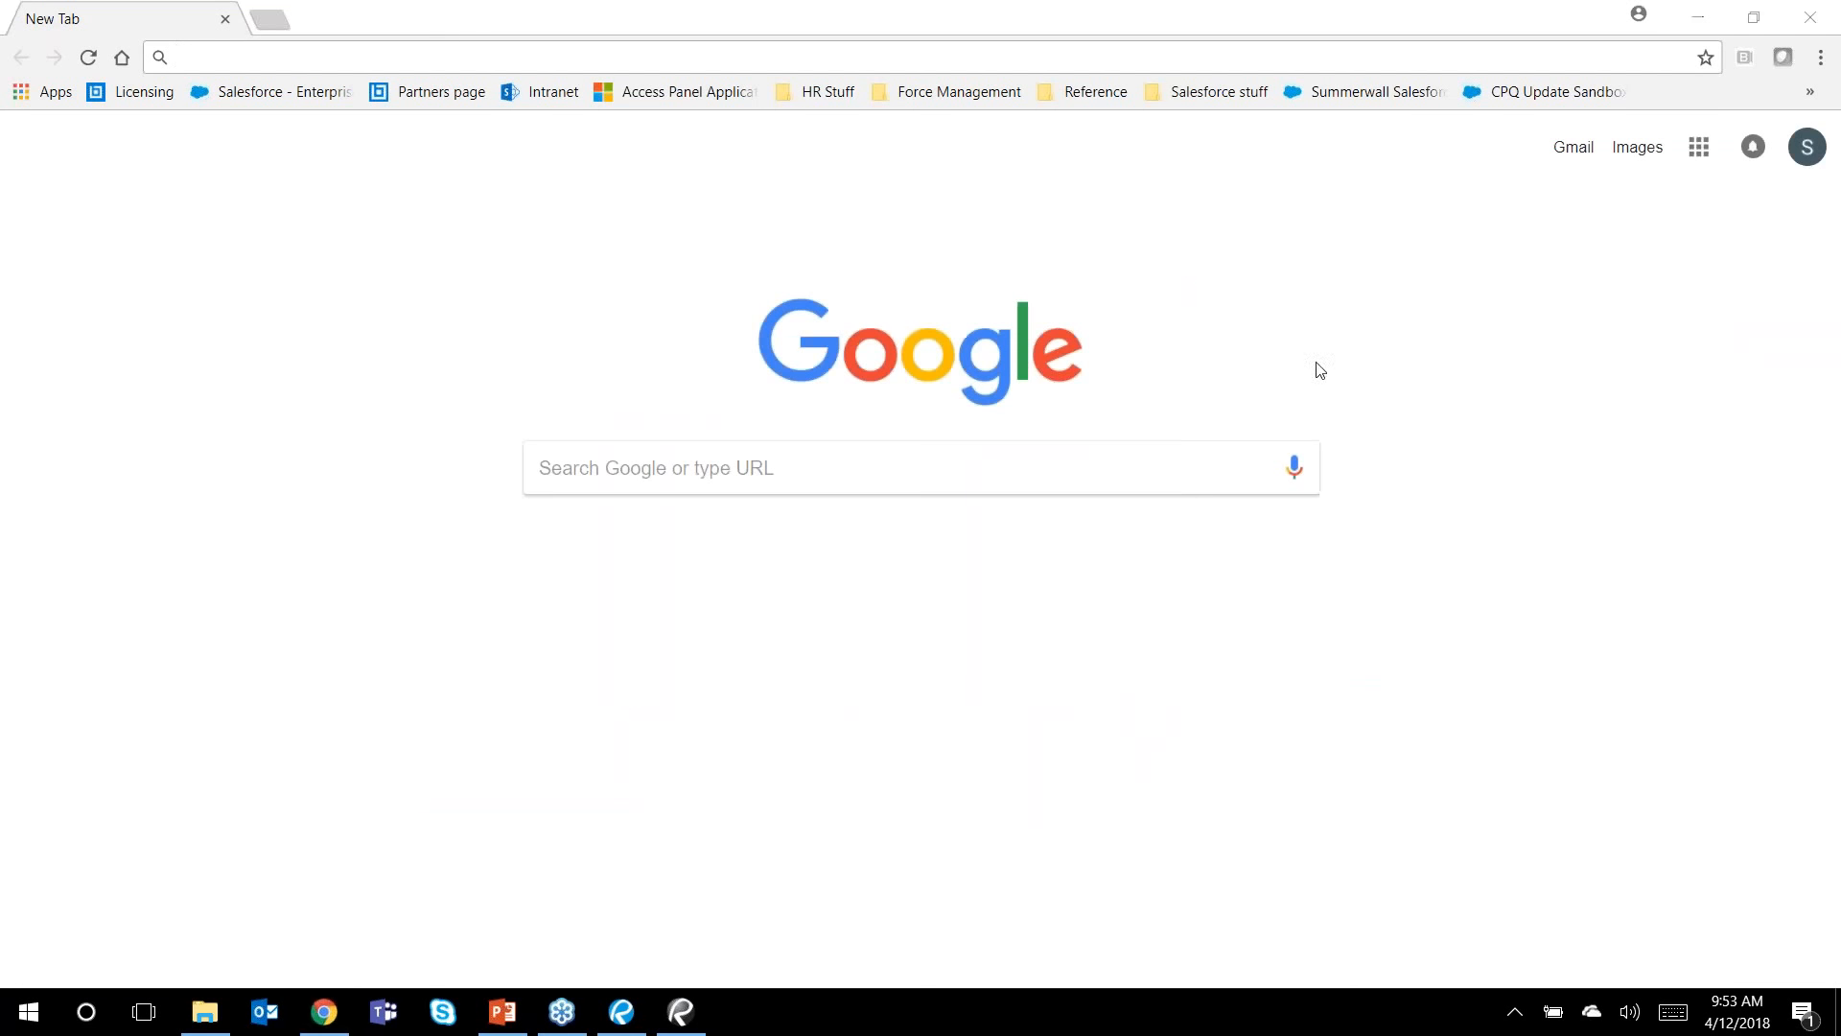
left_click(465, 60)
type("upgra")
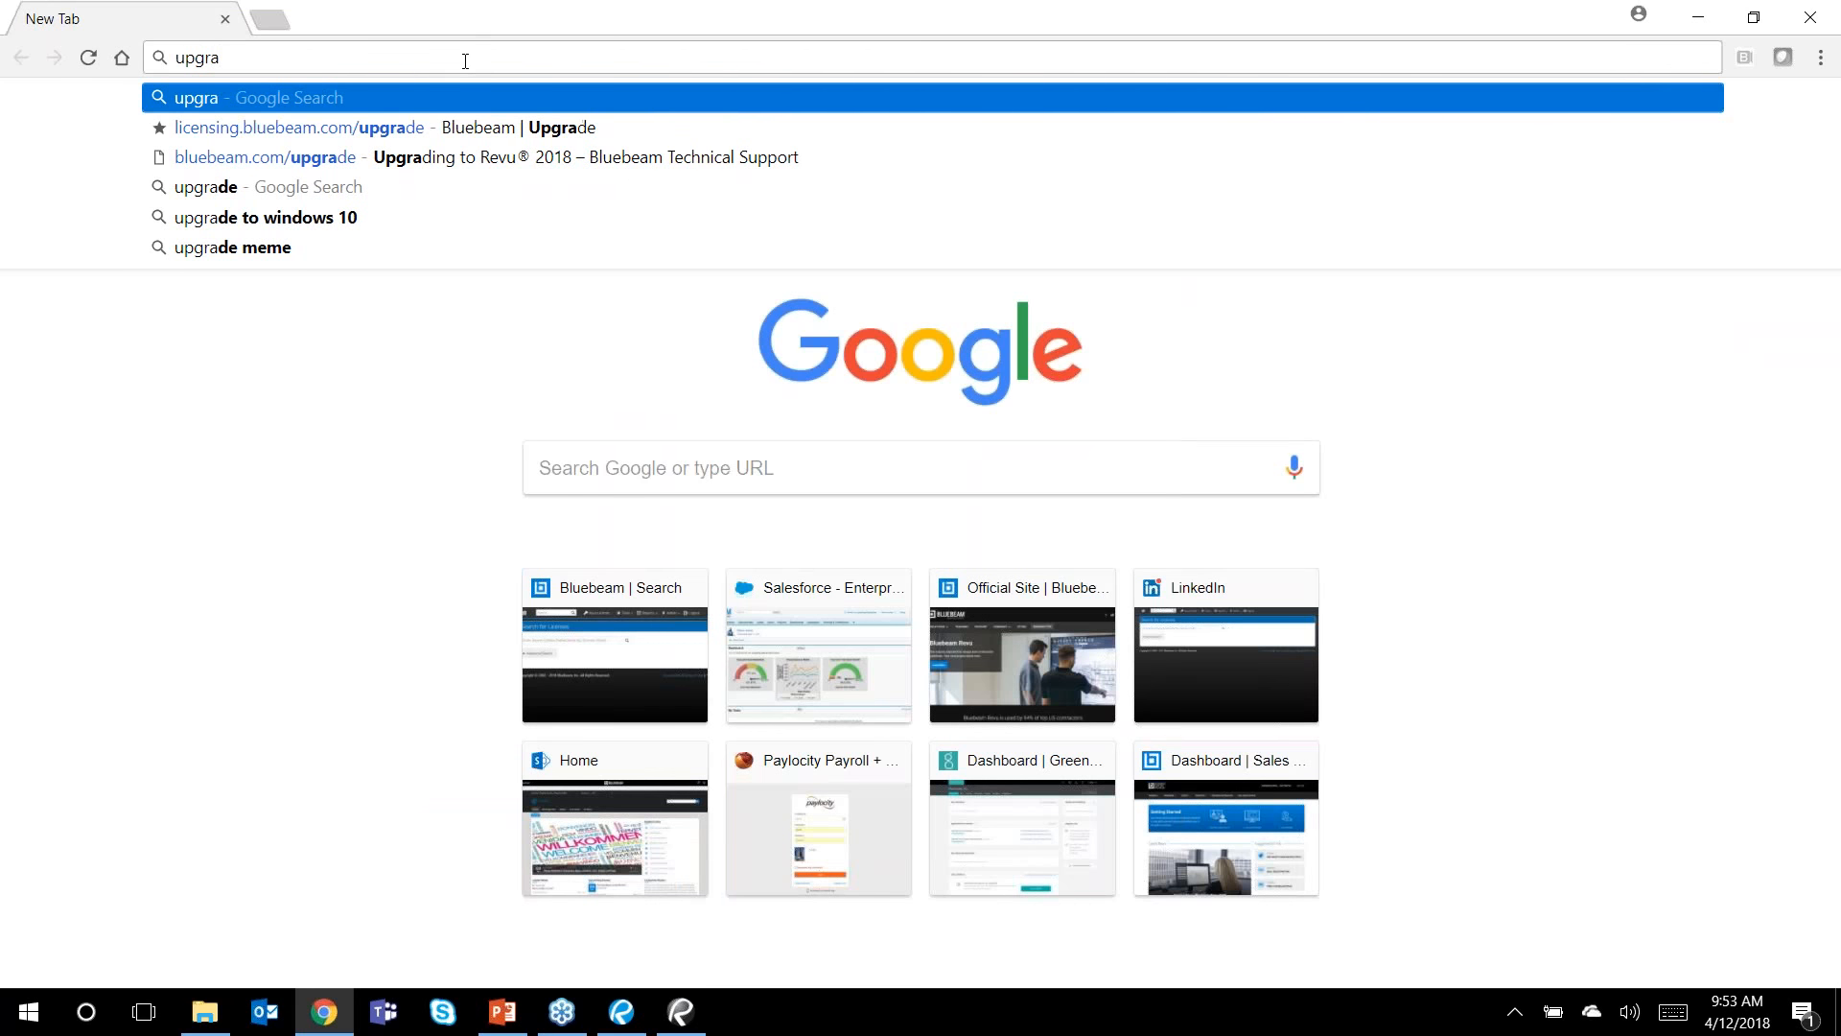
left_click(472, 125)
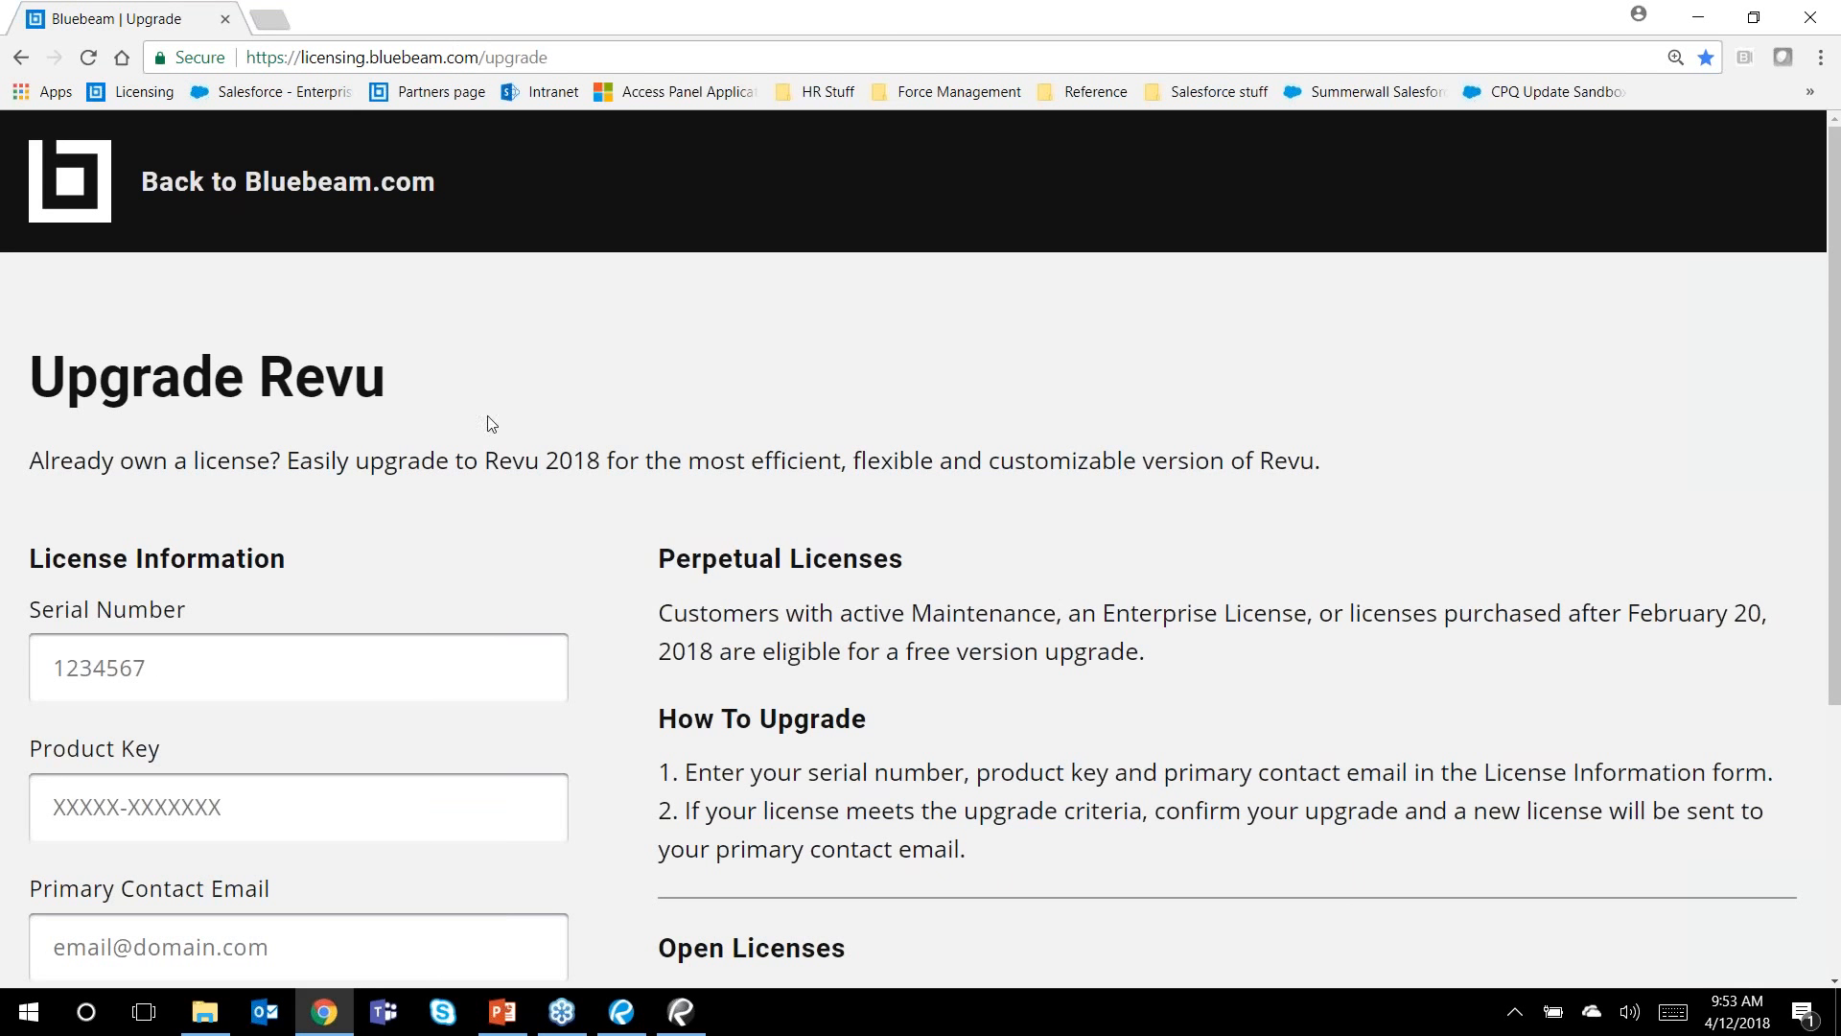
scroll(412, 407, "down", 1)
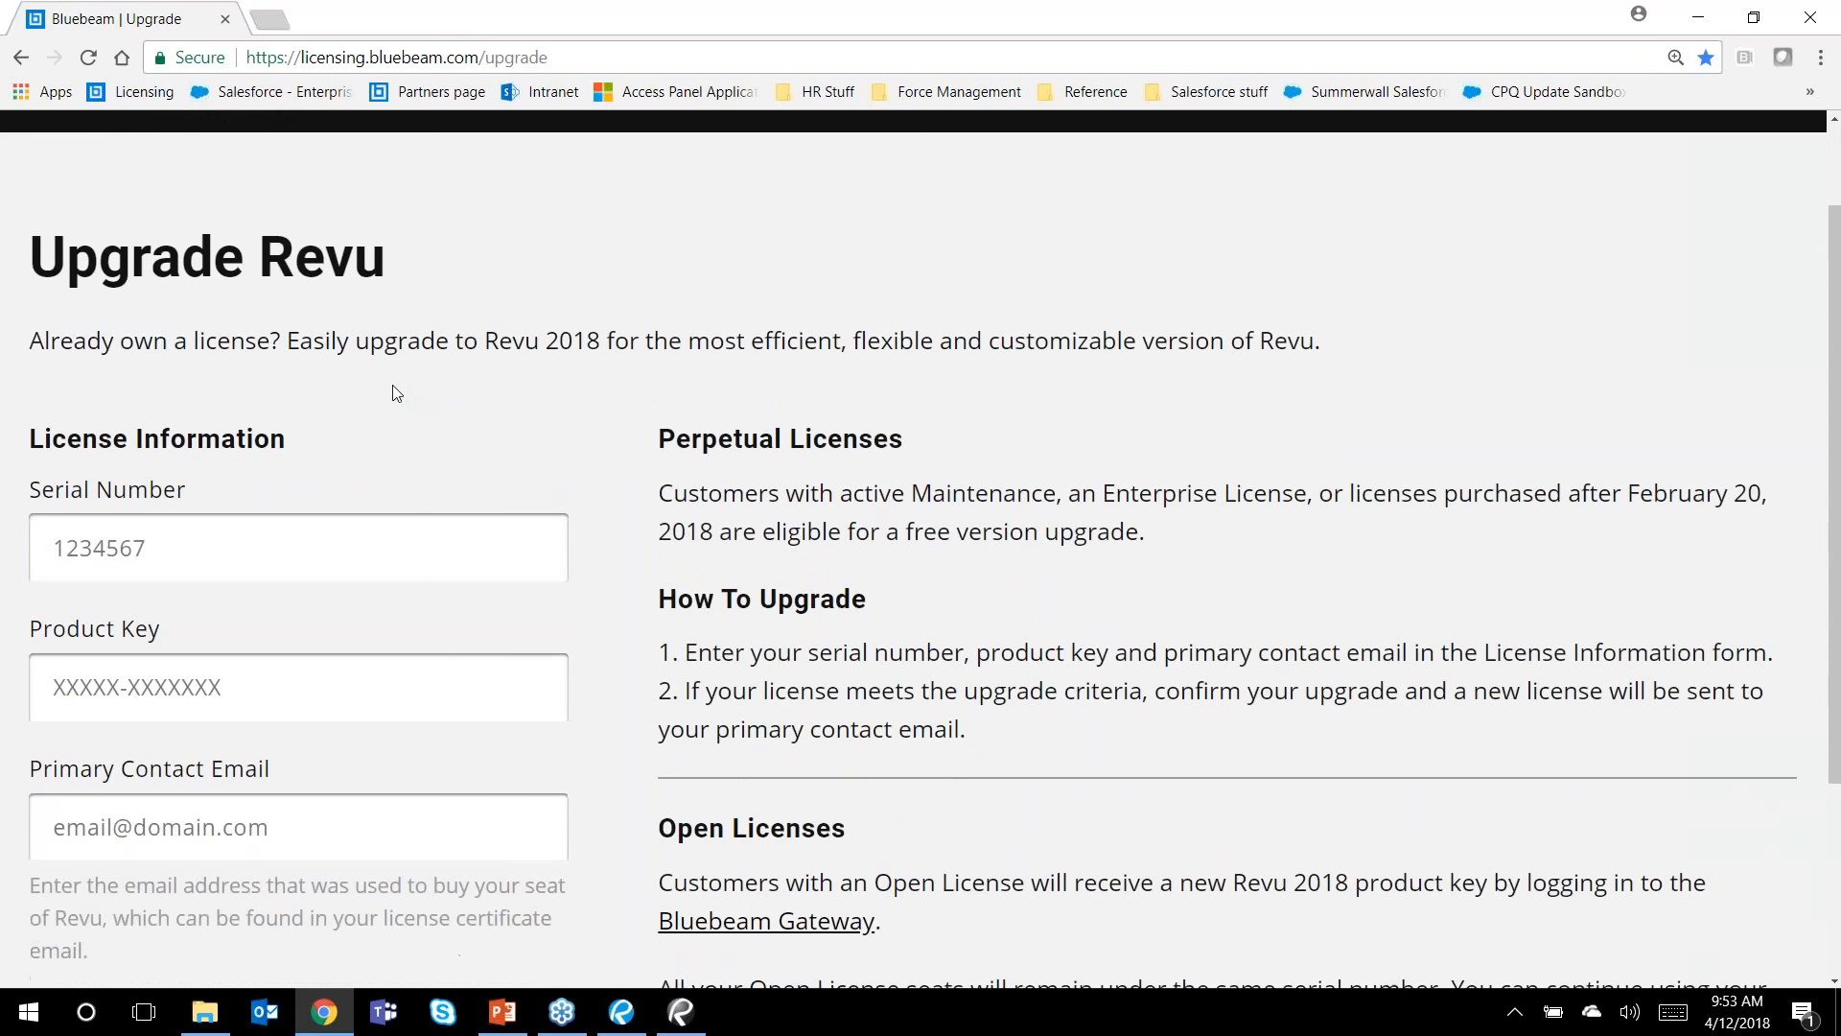
scroll(391, 394, "down", 2)
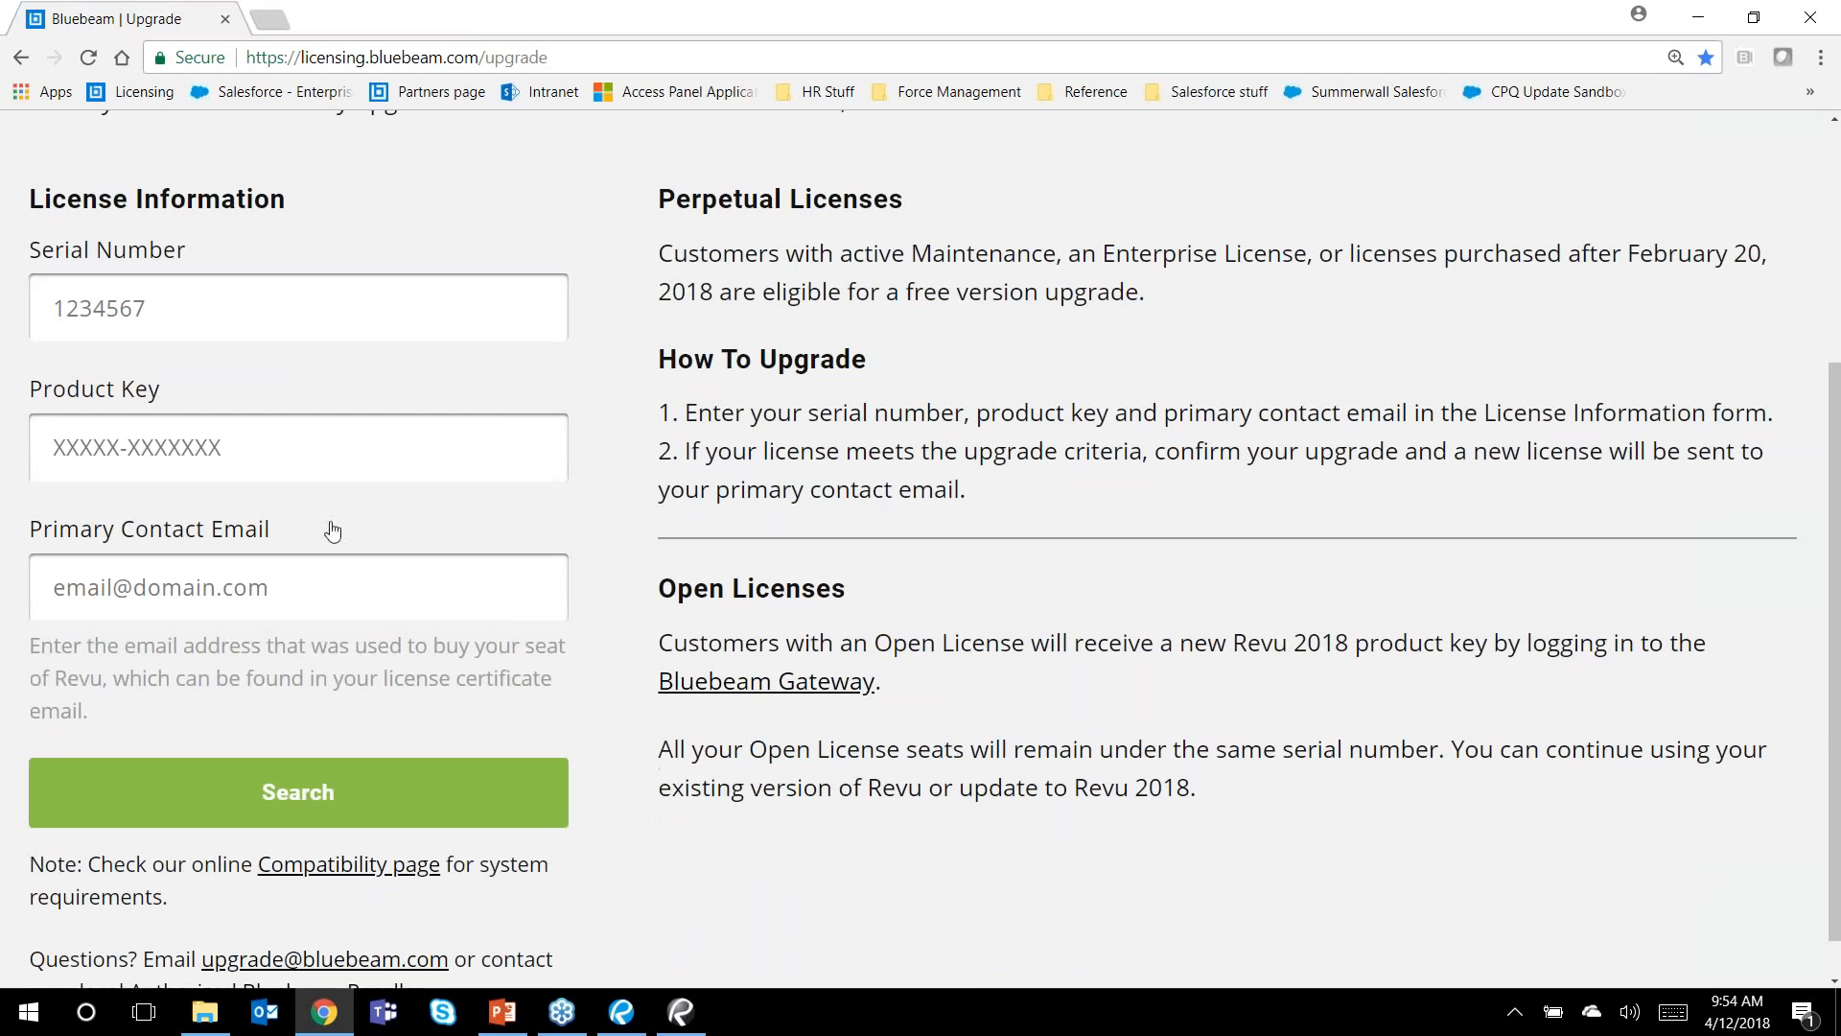
scroll(337, 534, "up", 3)
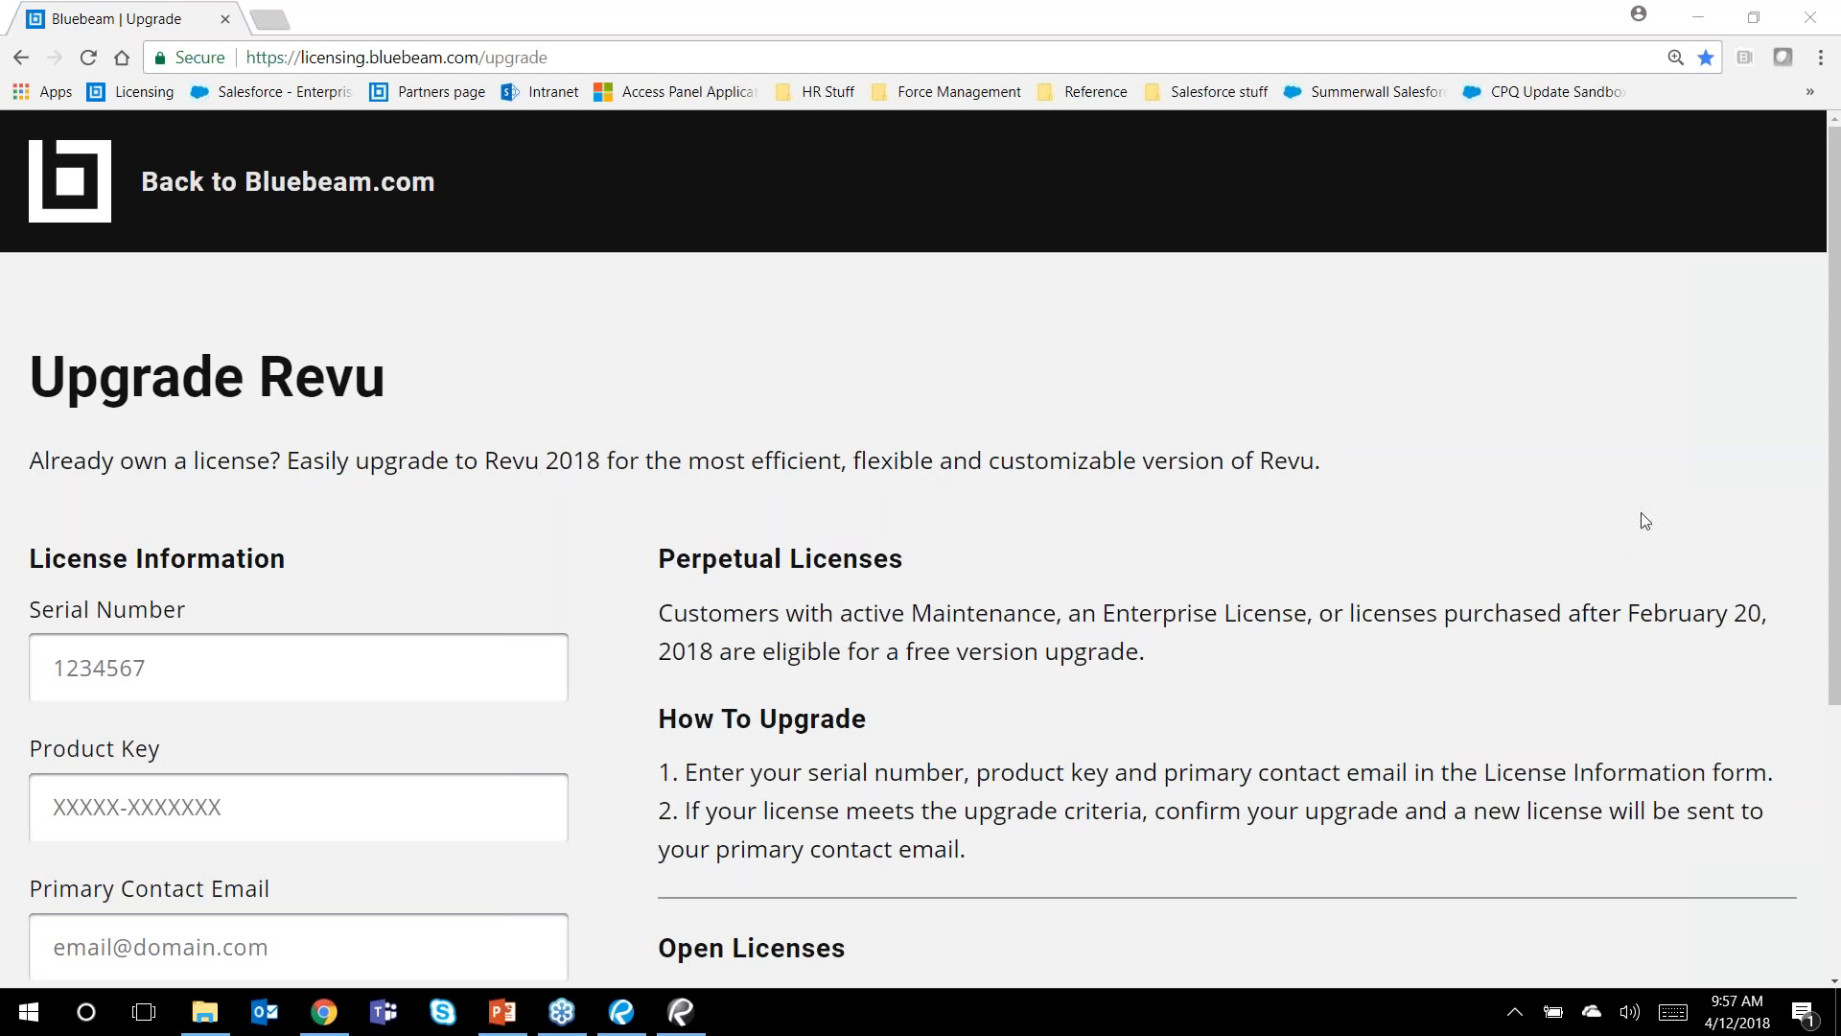
Step: Switch to Revu 2018, bring up the older Revu for comparison, and return to Revu 2018
left_click(622, 1014)
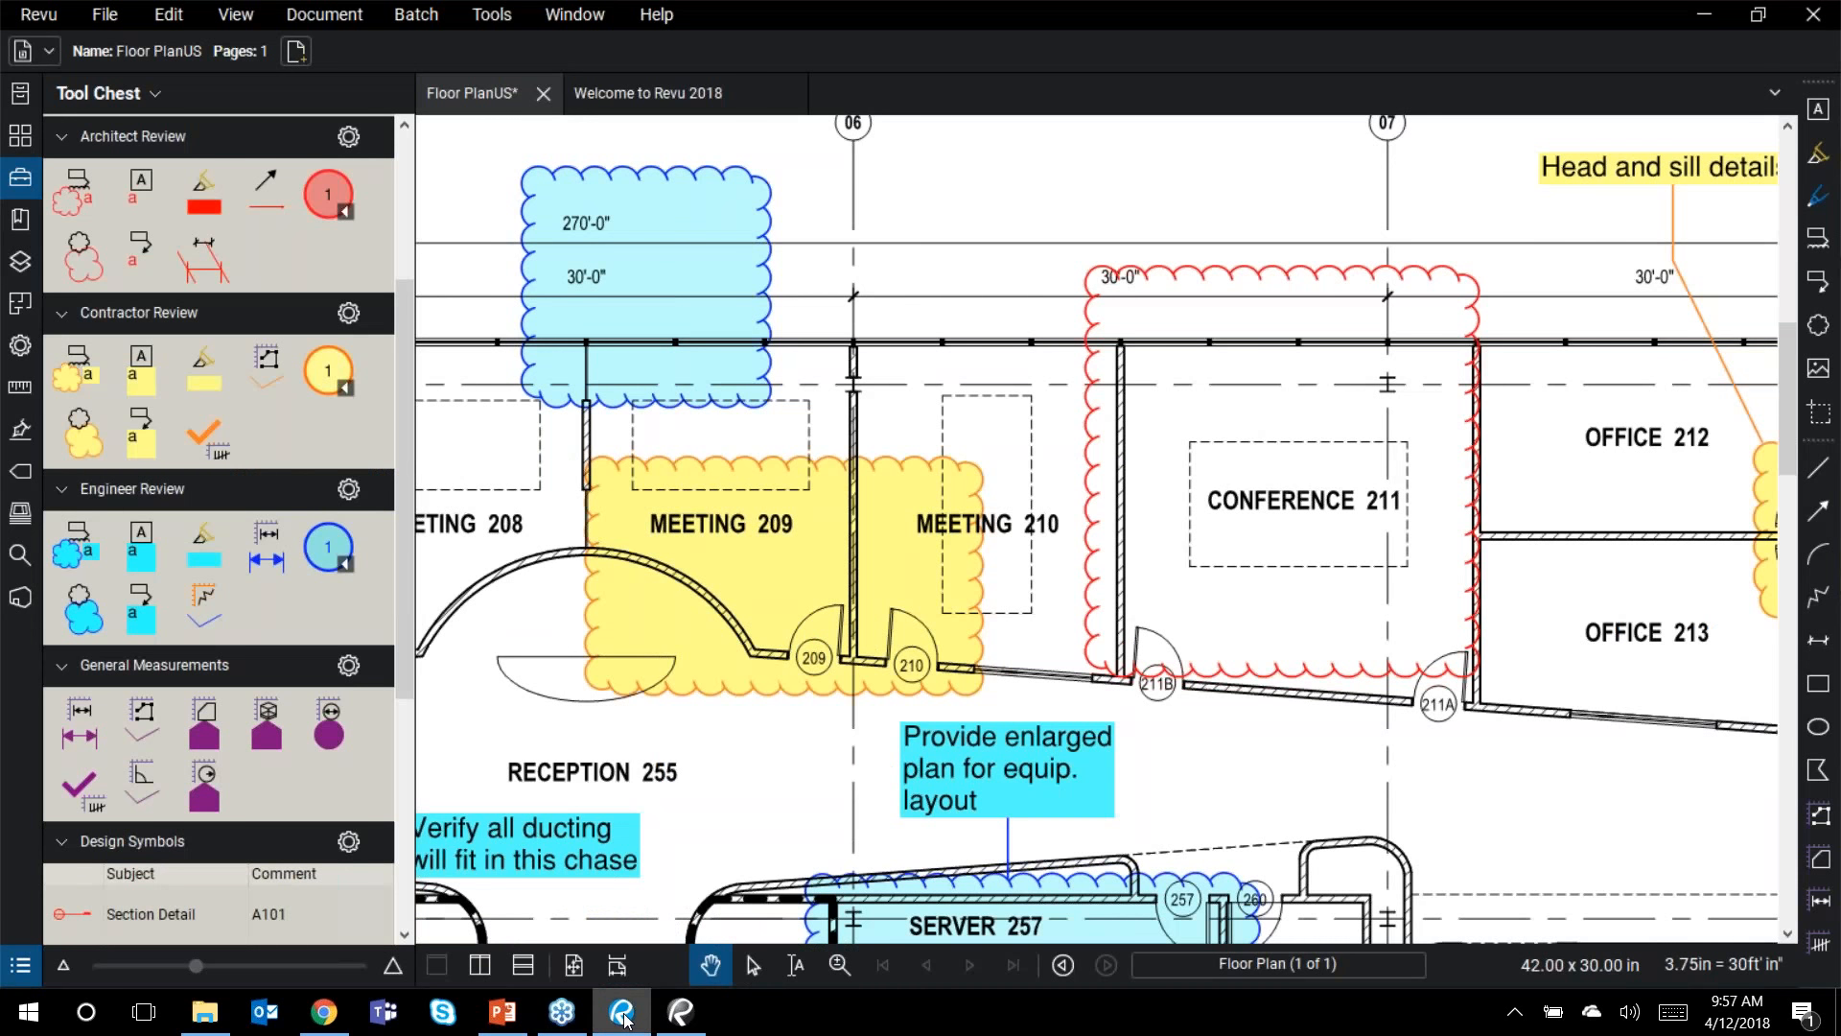
left_click(683, 1014)
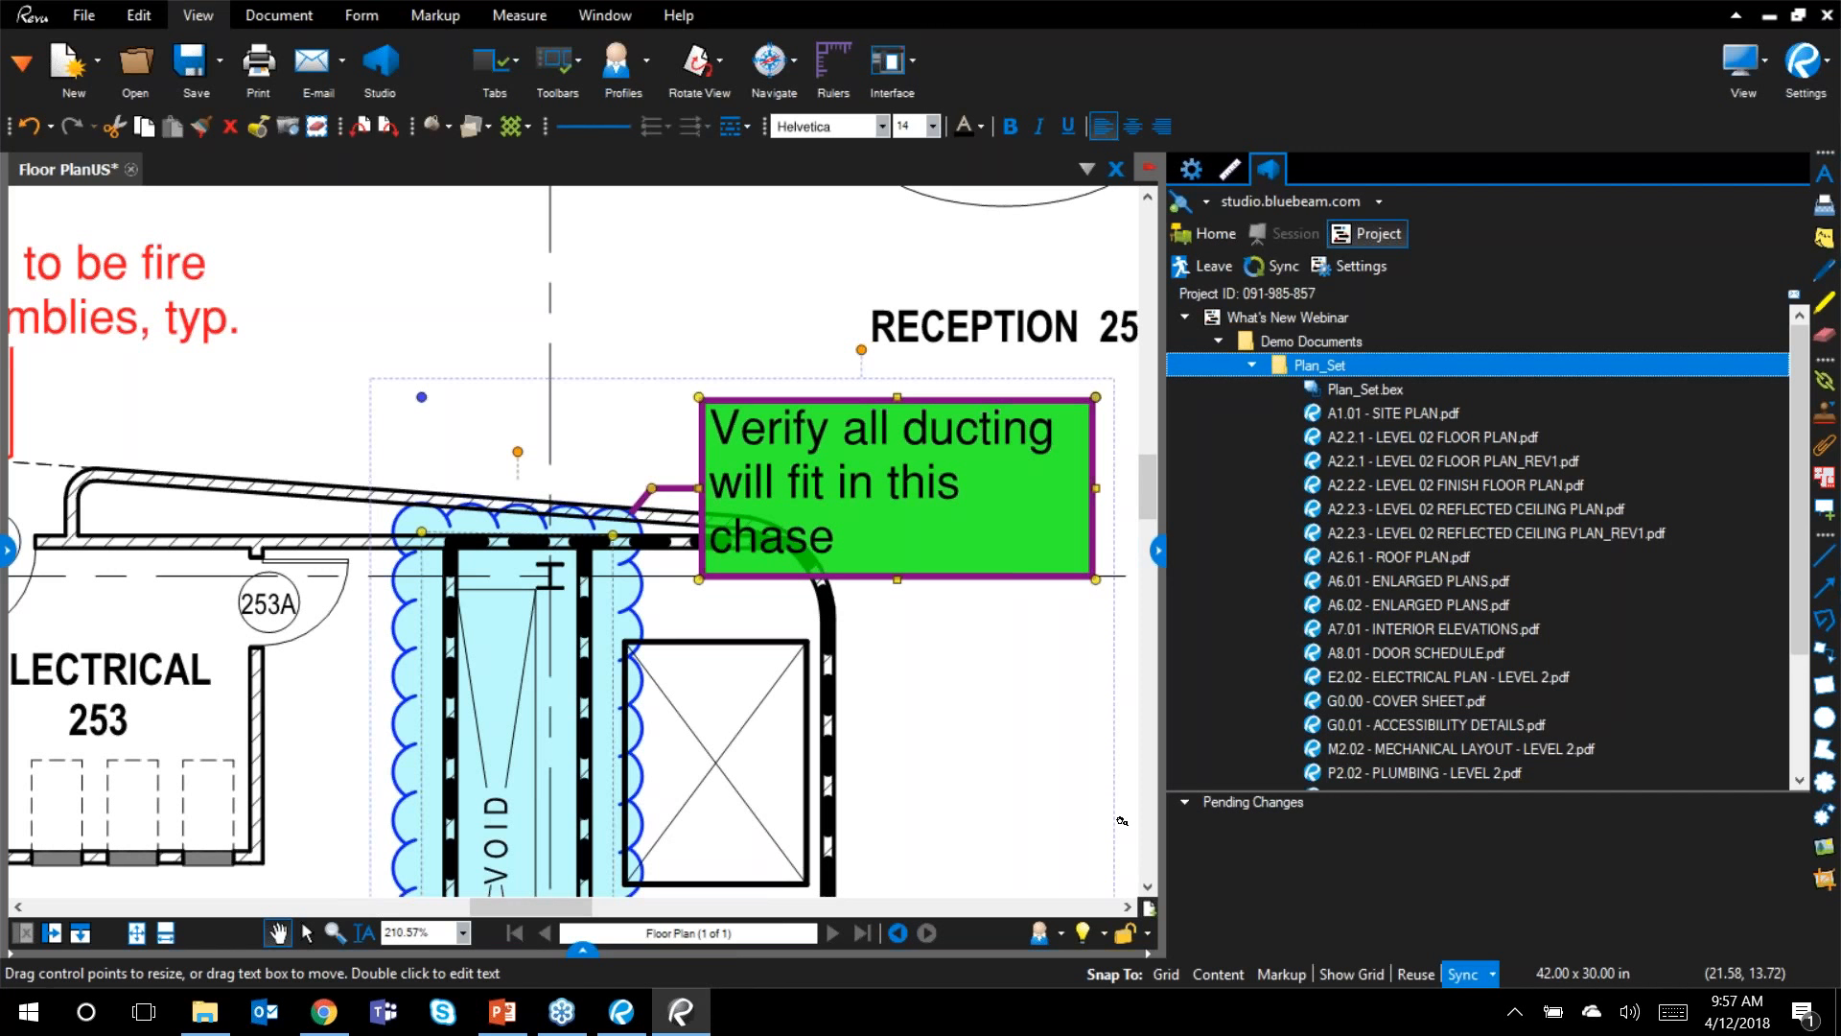
left_click(639, 1012)
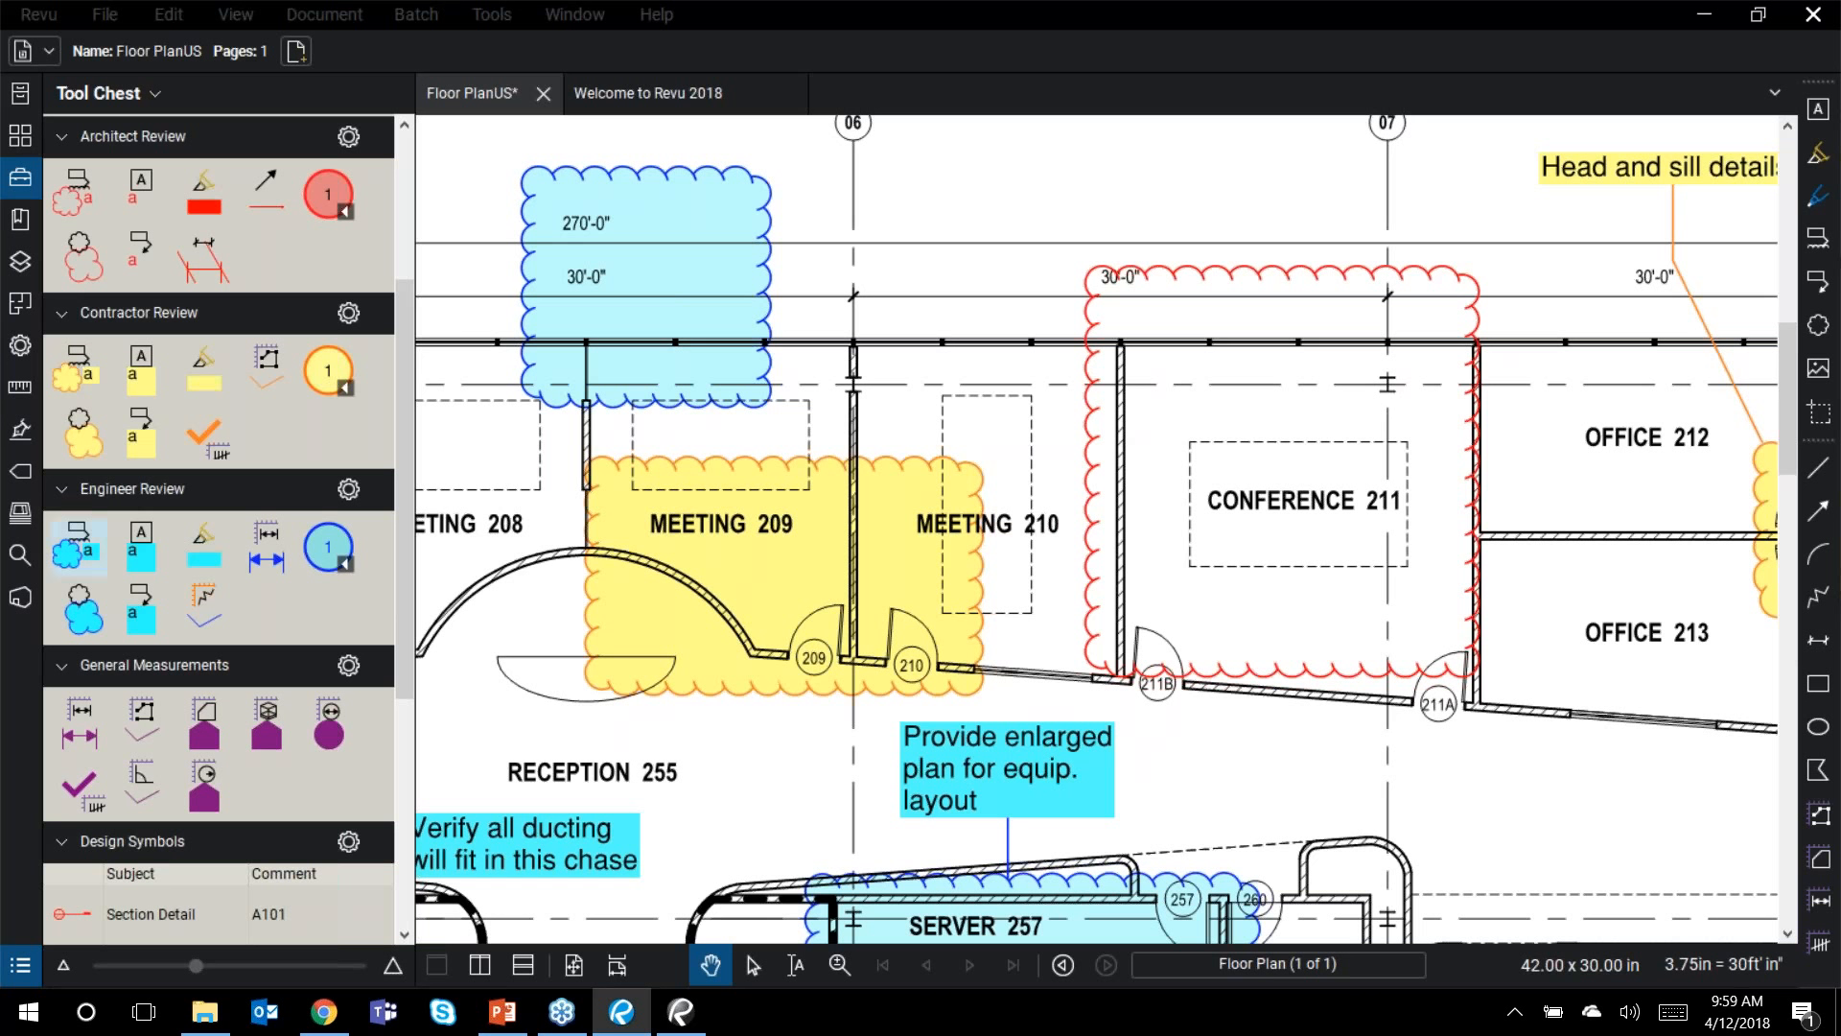
Step: Open the What's New Webinar project in Studio, expand its Demo Documents folder, and collapse the Studio panel
left_click(21, 596)
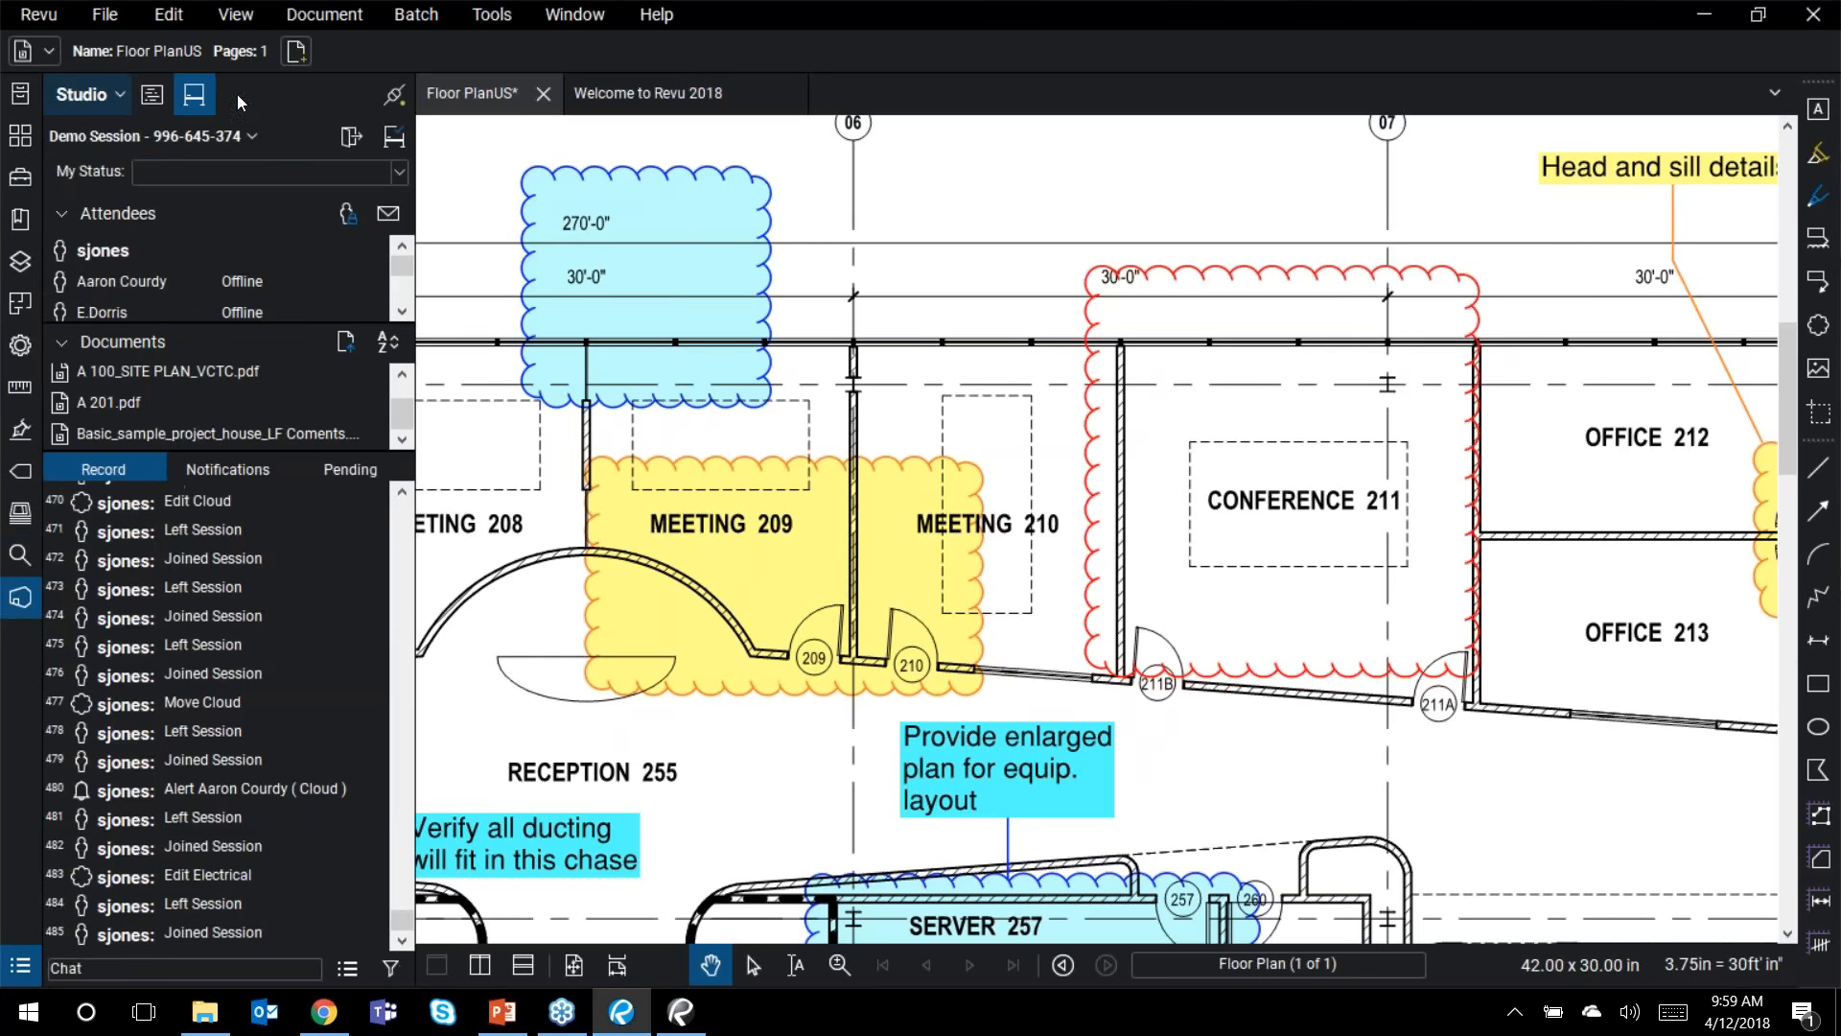
left_click(151, 94)
double_click(167, 168)
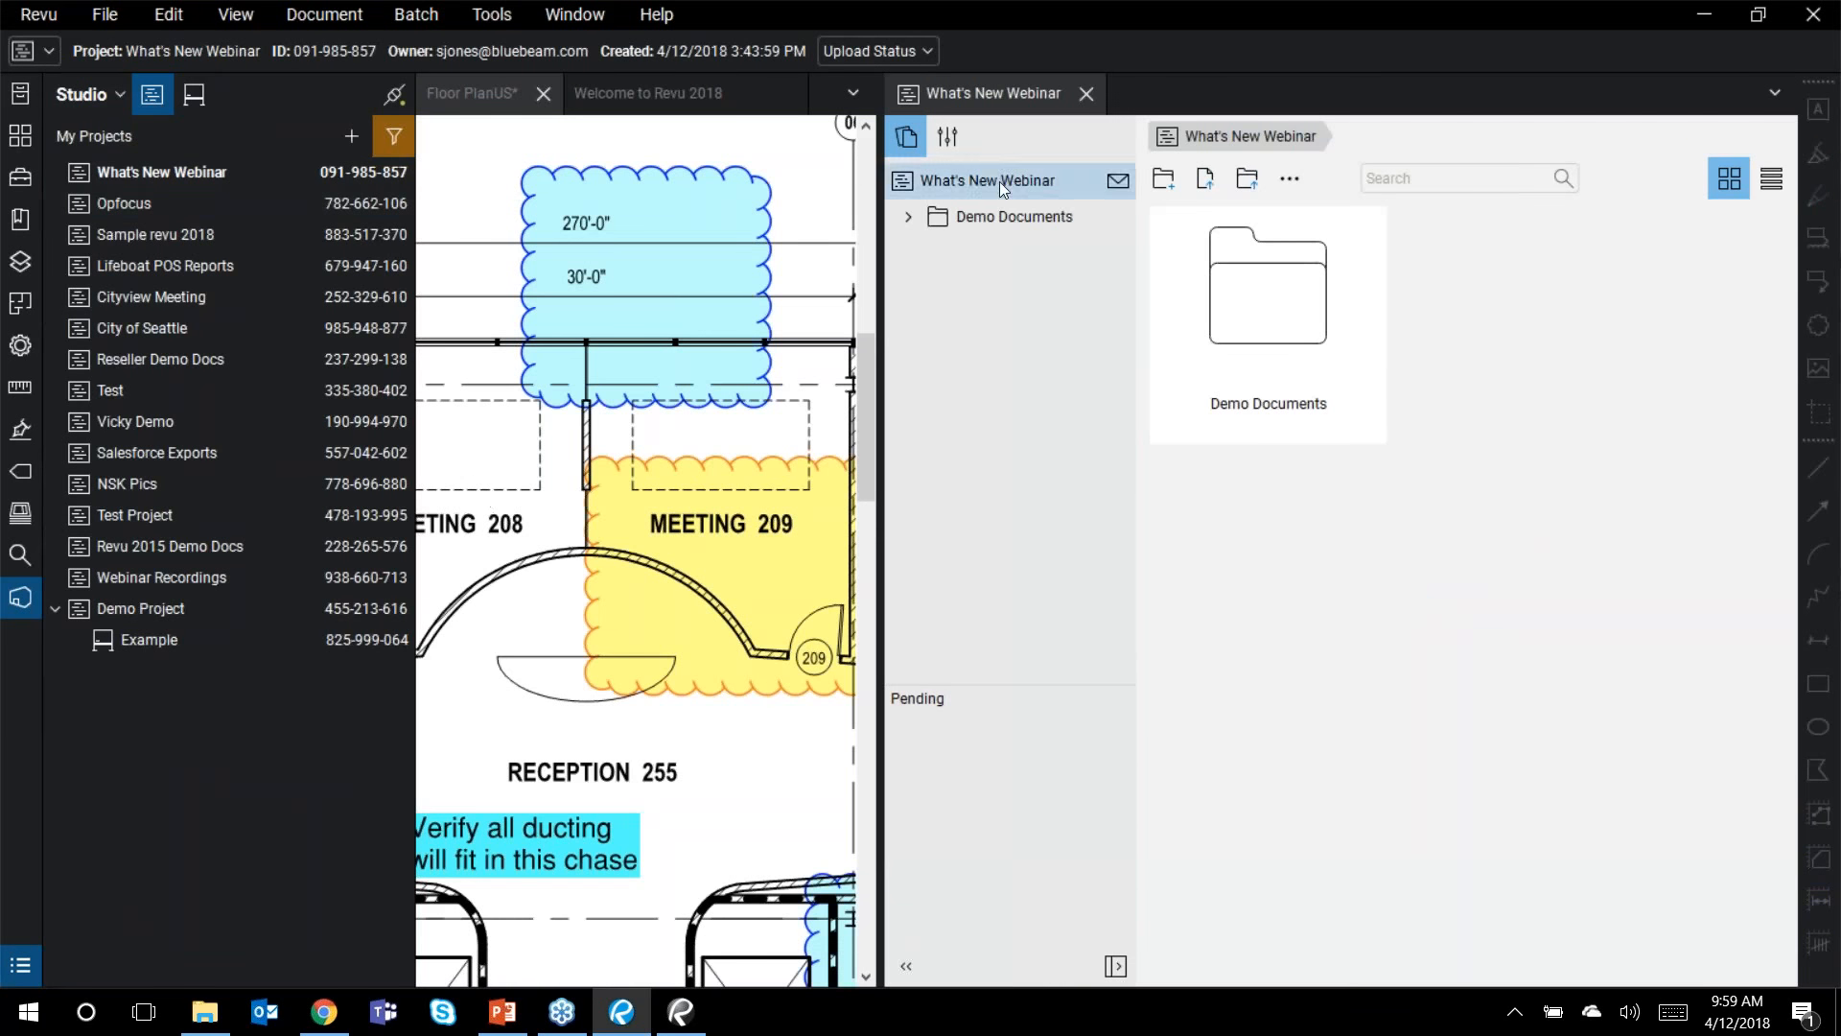
left_click(1045, 214)
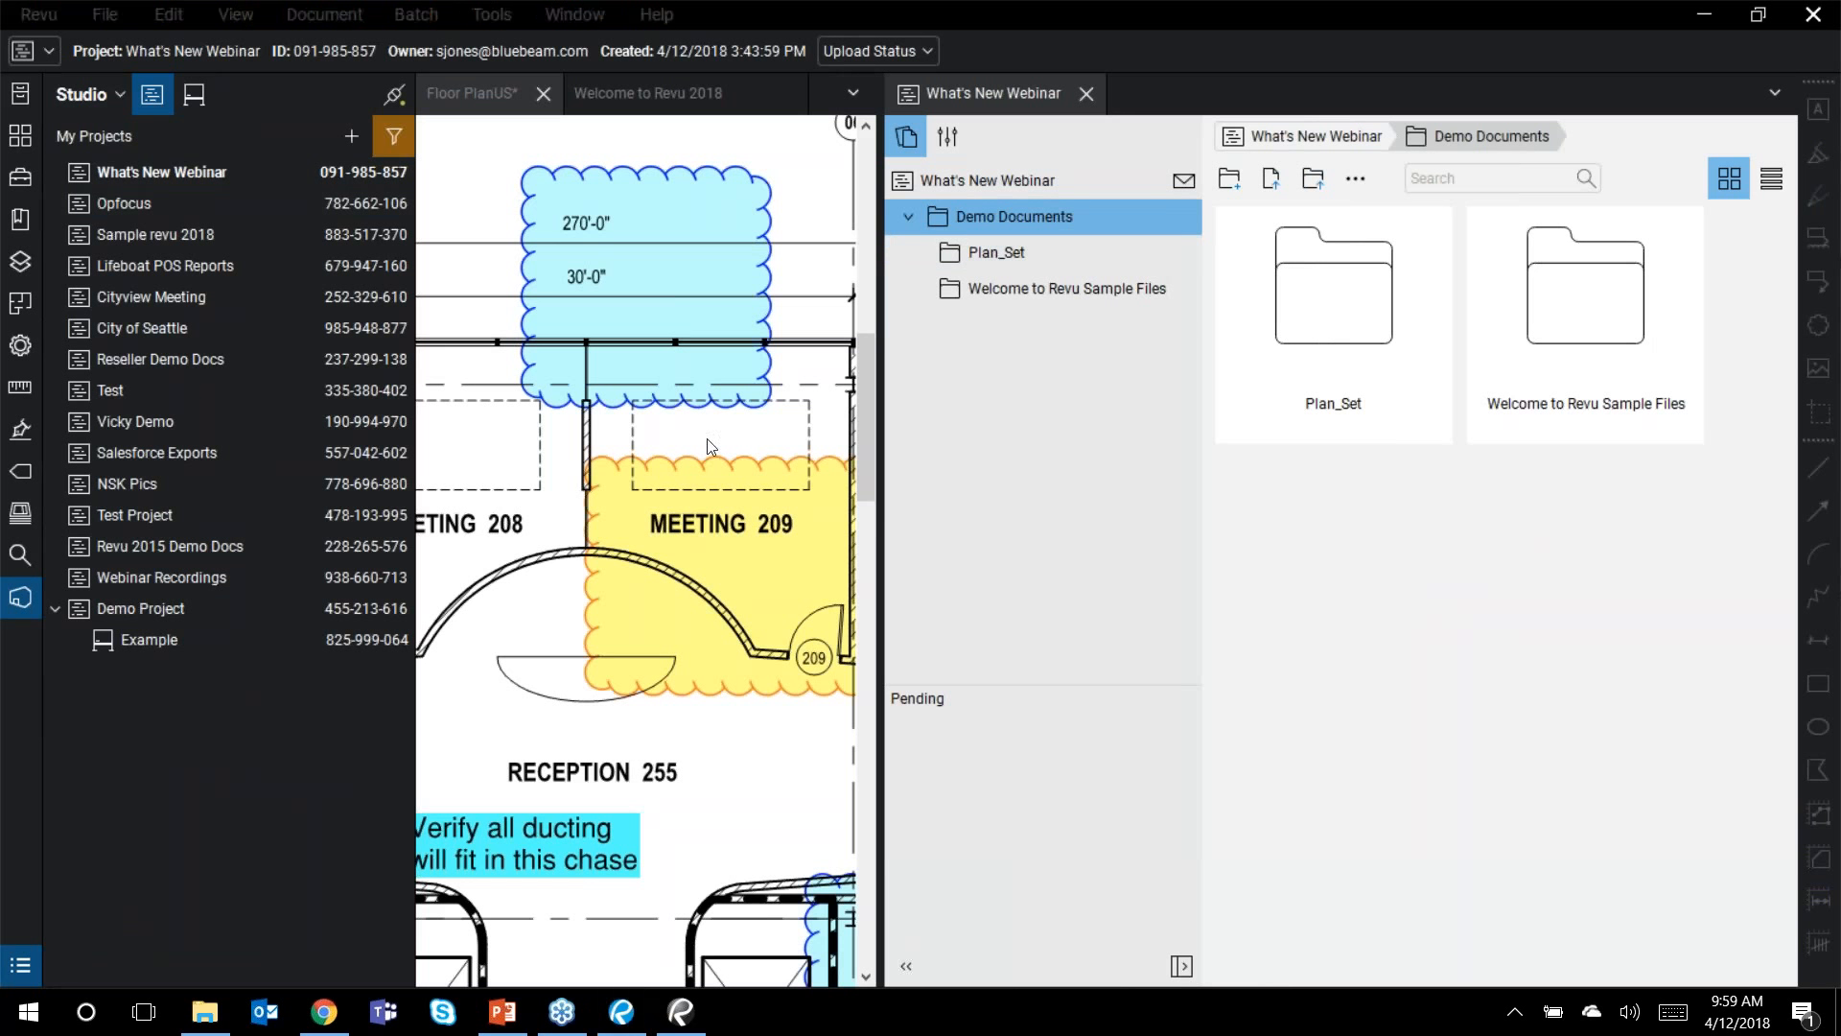
double_click(417, 192)
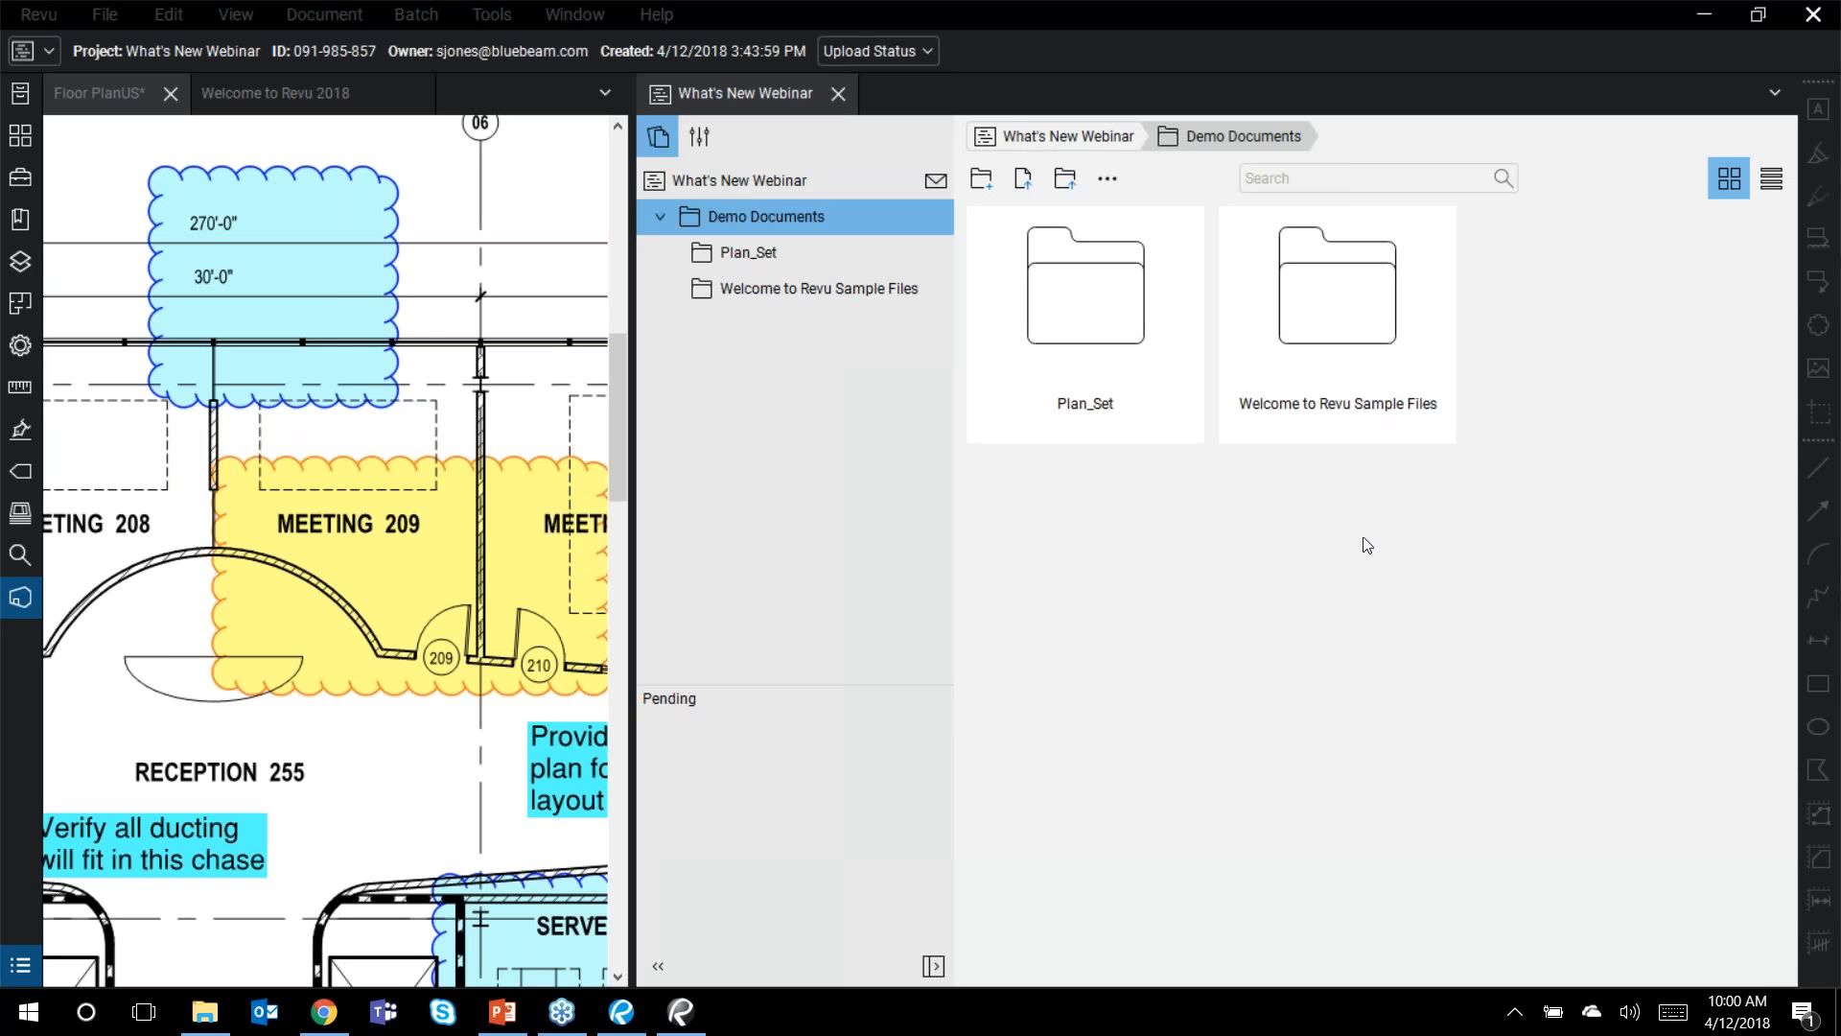
left_click(1363, 271)
Step: Switch to the PowerPoint presentation showing the "Thank you!" slide
left_click(503, 1020)
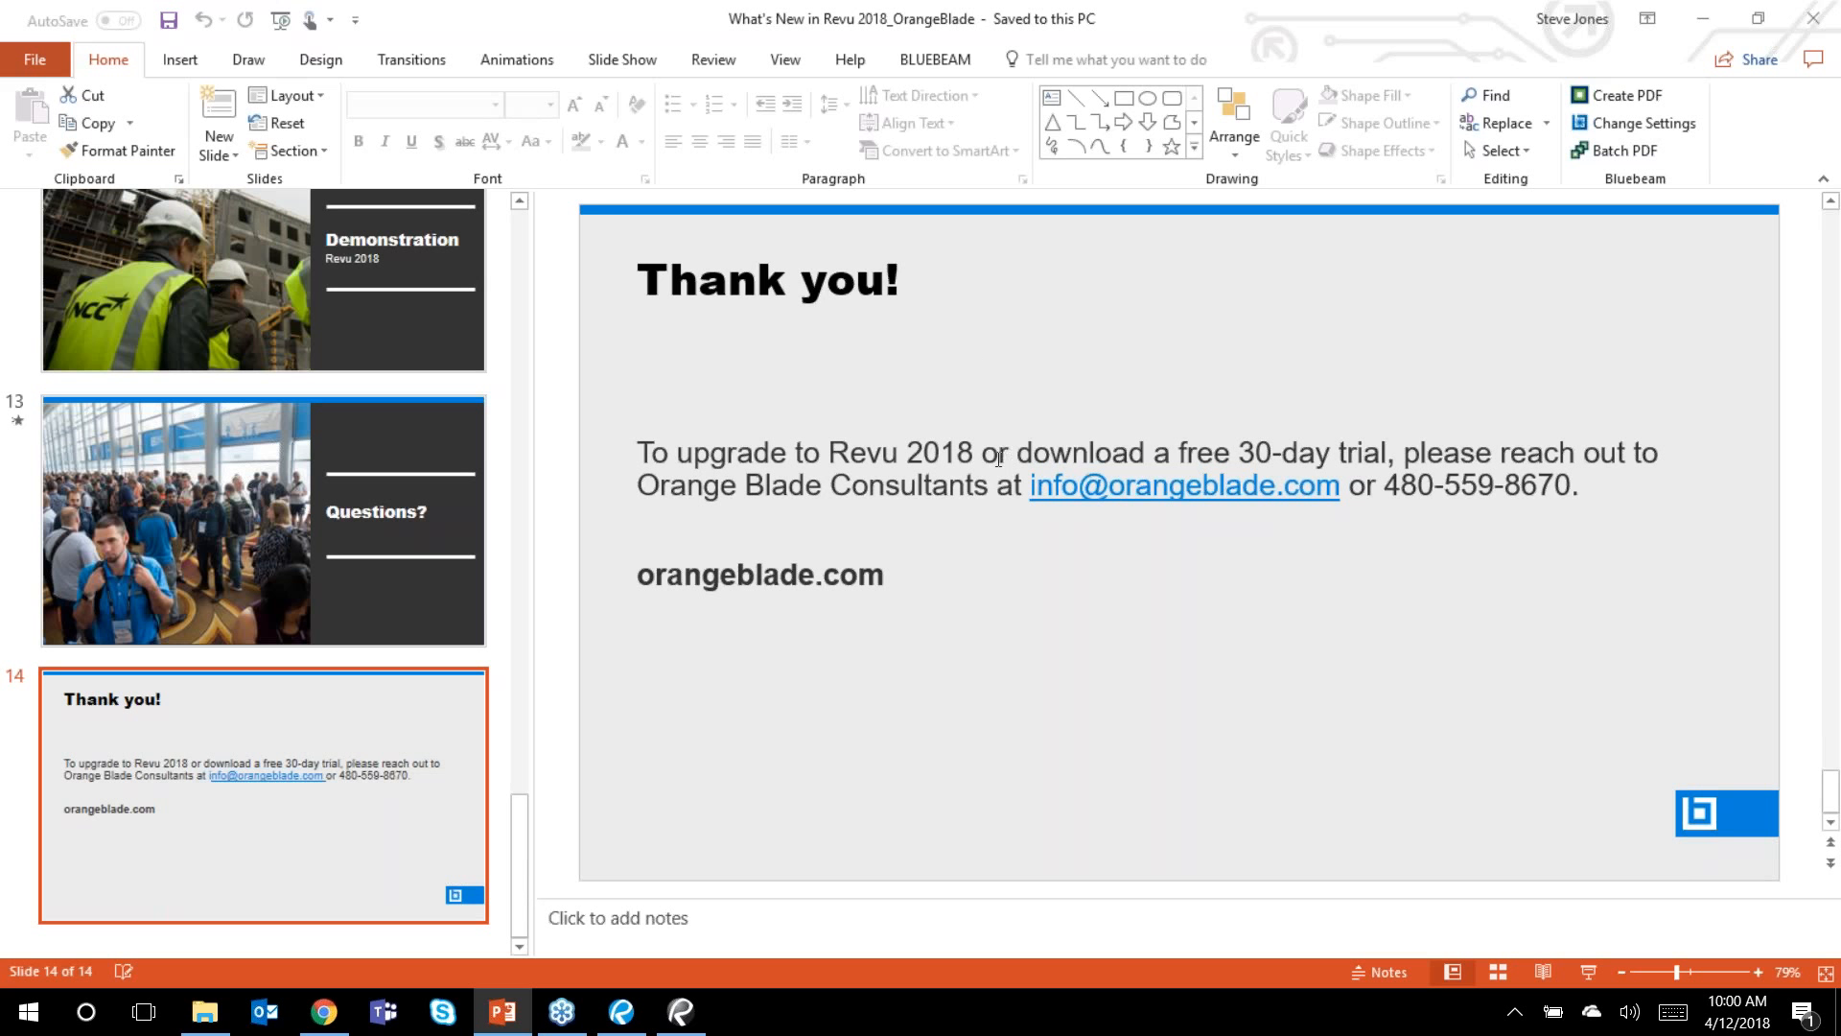
left_click(1532, 88)
left_click(995, 554)
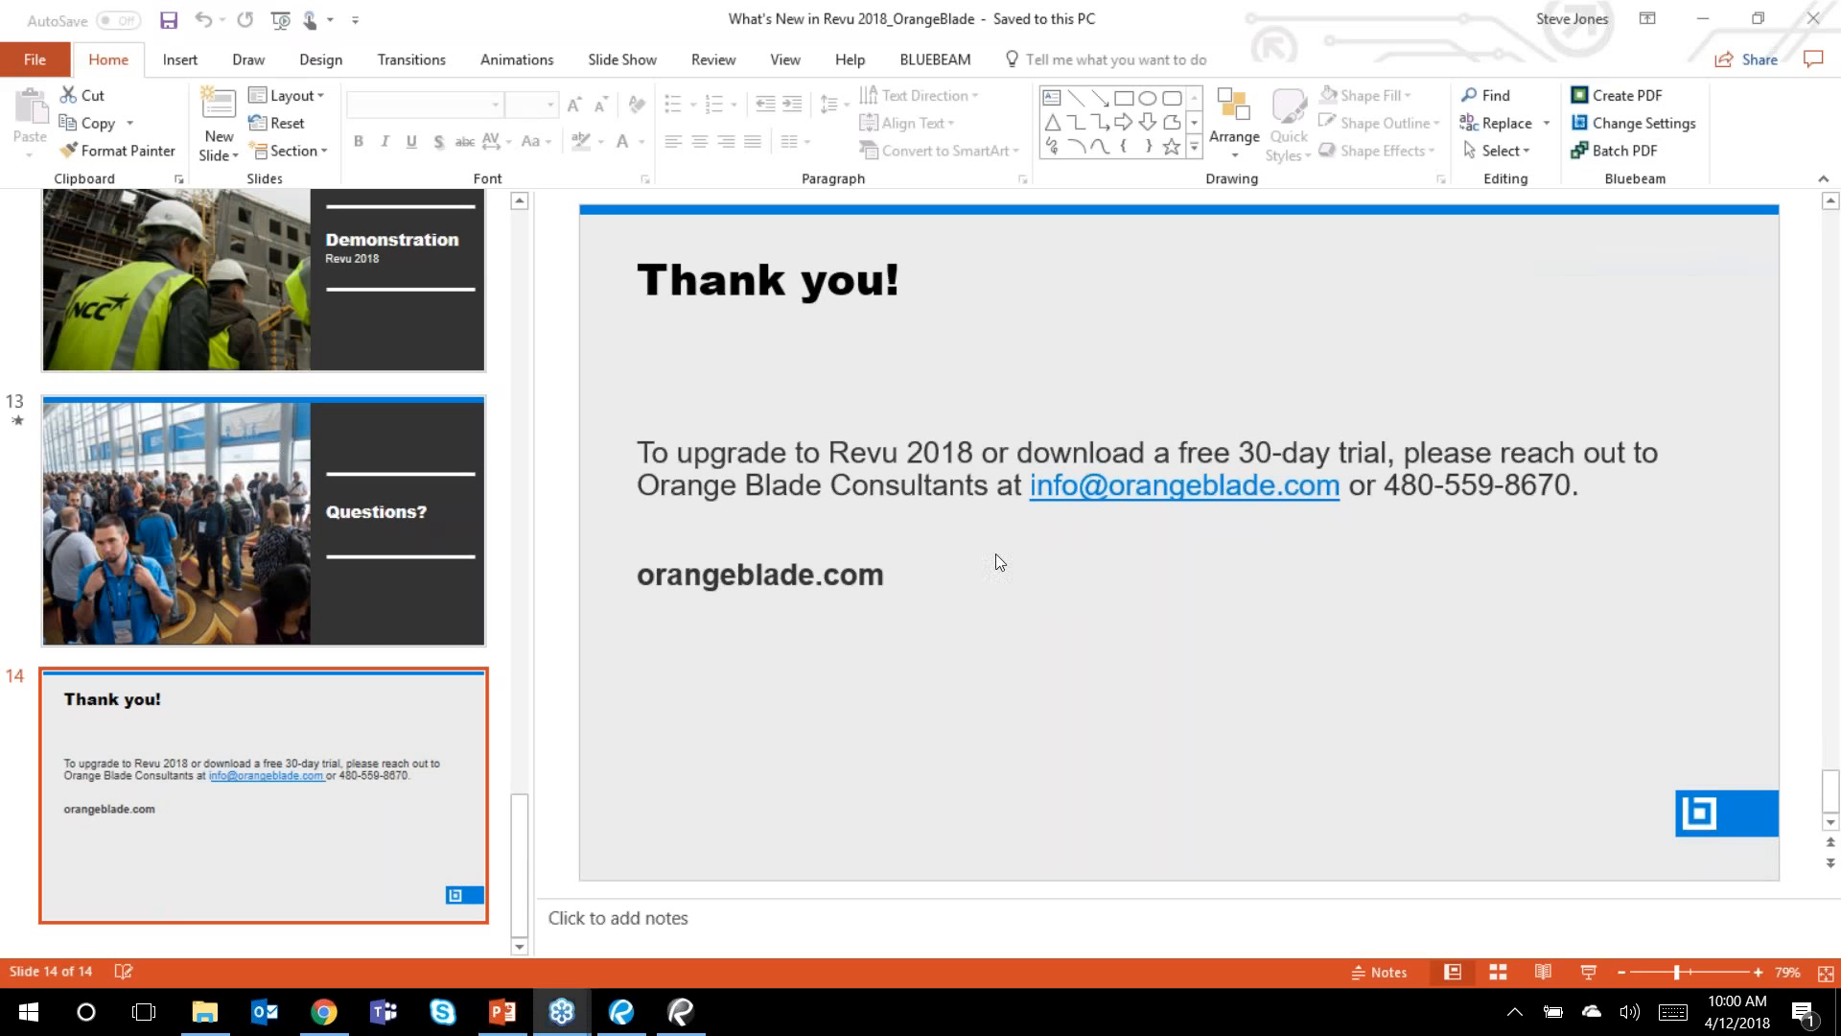